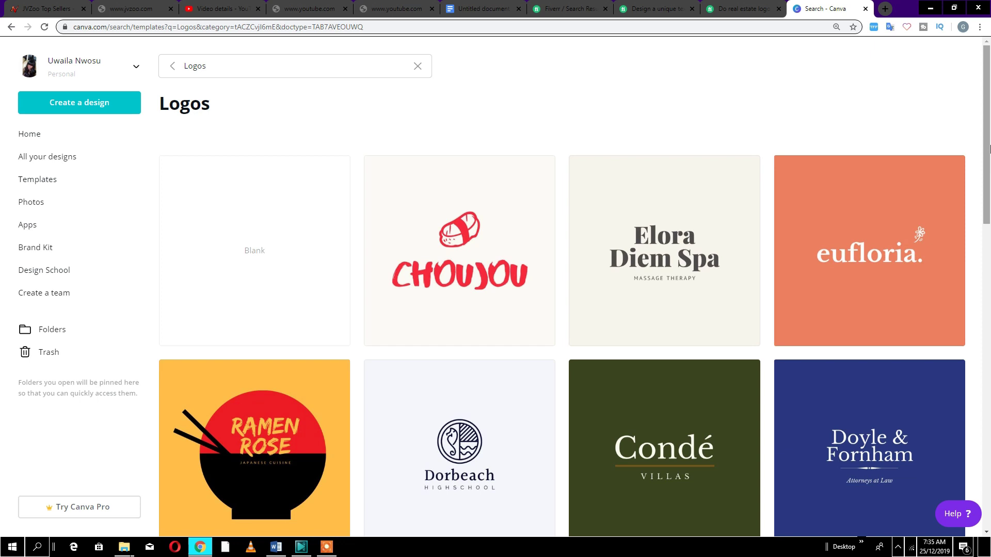
Scroll the logo template results and open the Porterino's events and party template.
drag(989, 150, 989, 171)
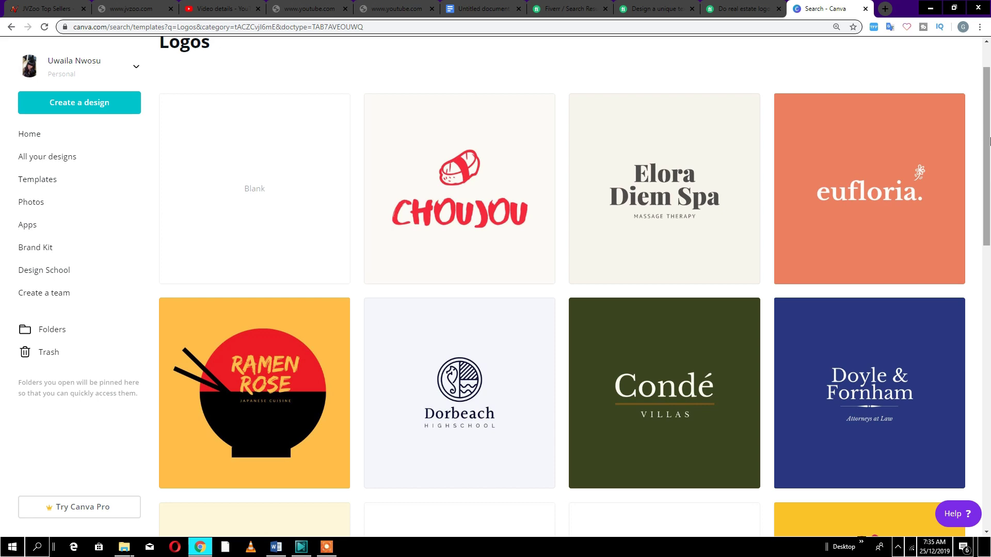
drag(989, 142, 989, 301)
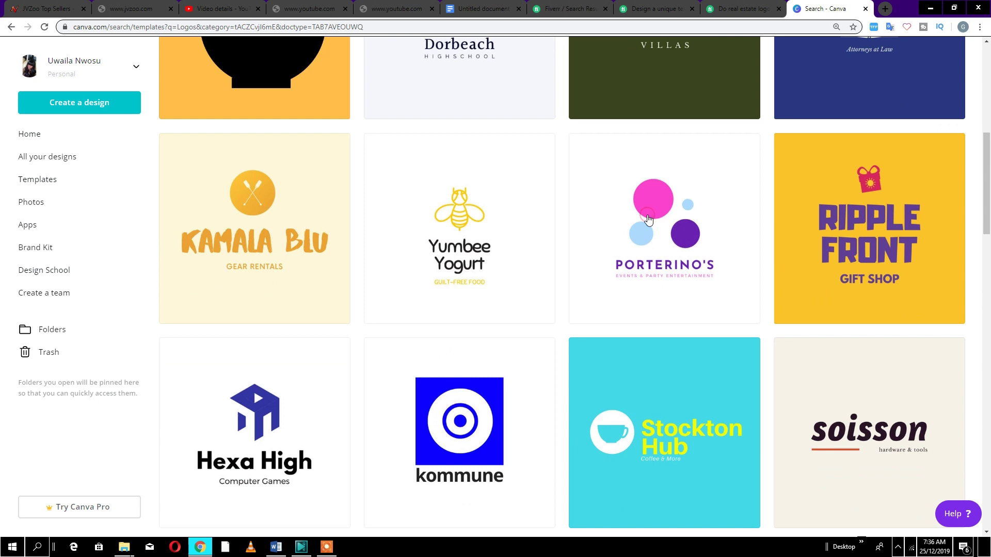
click(649, 220)
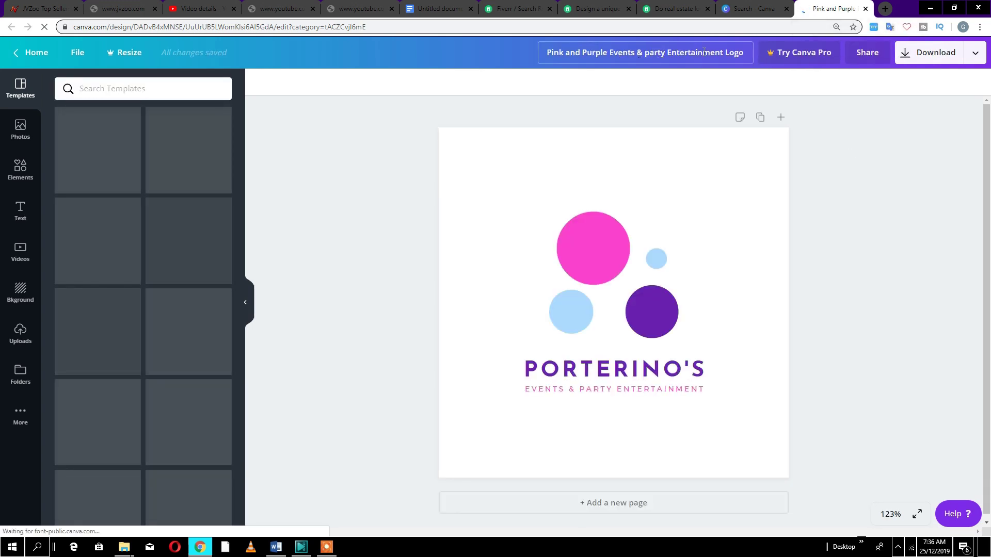
Clear the old design title and rename it 'test Logo design'.
click(747, 51)
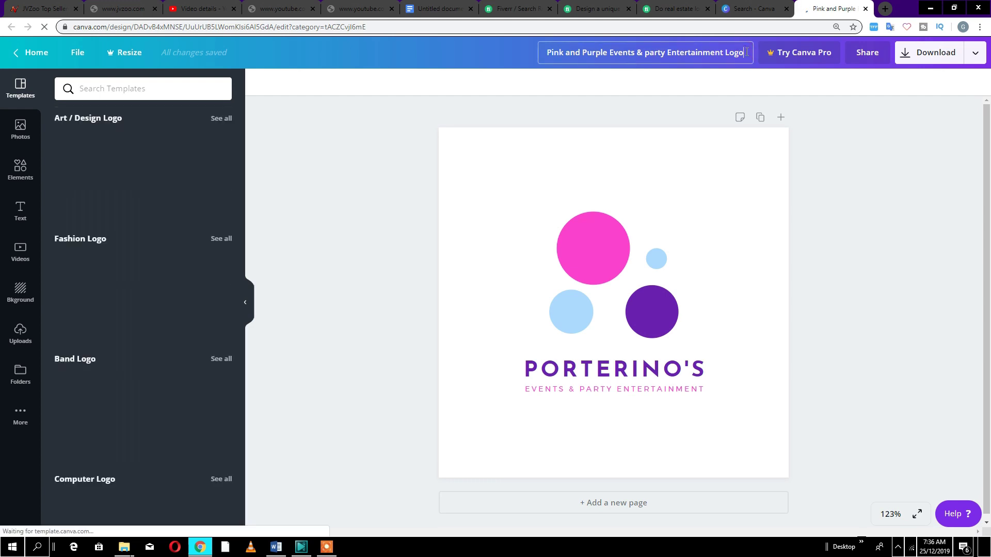
key(BackSpace)
key(BackSpace)
key(BackSpace)
key(BackSpace)
key(BackSpace)
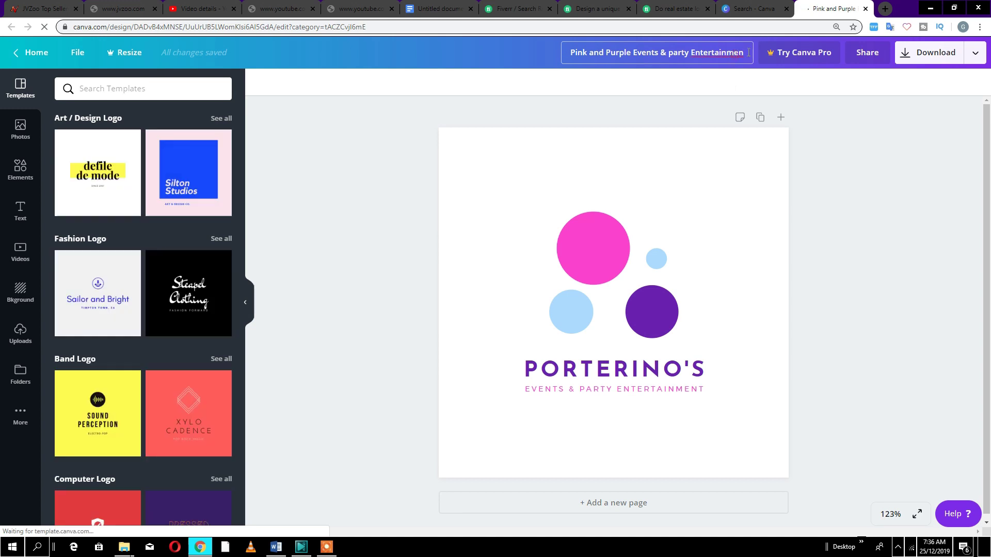
key(BackSpace)
key(BackSpace)
key(BackSpace)
key(BackSpace)
key(BackSpace)
key(BackSpace)
key(BackSpace)
key(BackSpace)
key(BackSpace)
key(BackSpace)
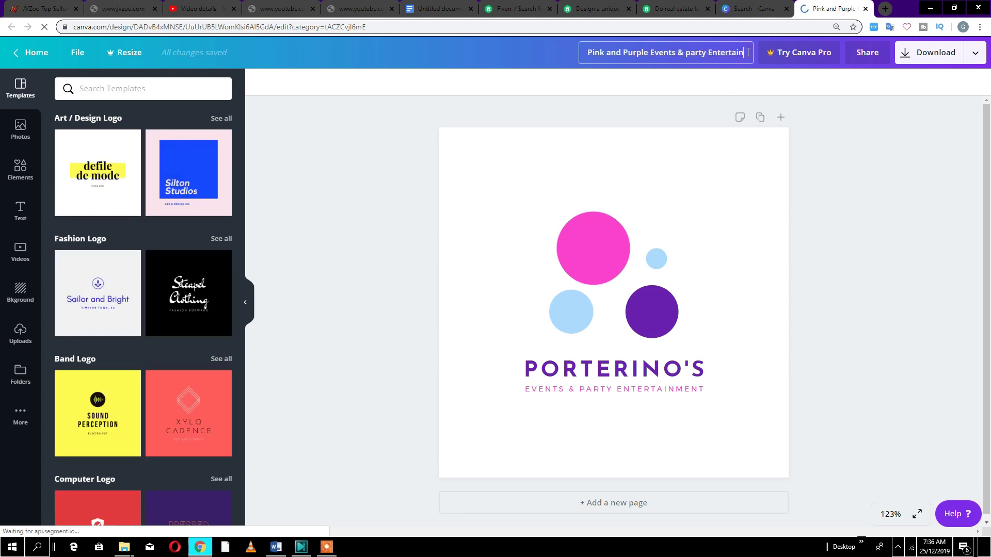
key(BackSpace)
key(BackSpace)
key(BackSpace)
key(BackSpace)
key(BackSpace)
key(BackSpace)
key(BackSpace)
key(BackSpace)
key(BackSpace)
key(BackSpace)
key(BackSpace)
key(BackSpace)
key(BackSpace)
key(BackSpace)
key(BackSpace)
key(BackSpace)
key(BackSpace)
key(BackSpace)
key(BackSpace)
key(BackSpace)
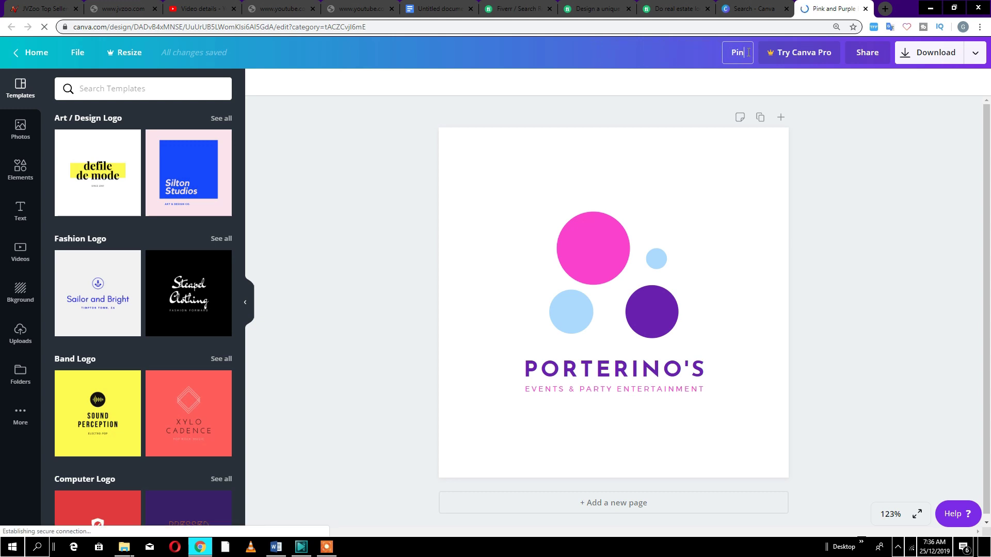
key(BackSpace)
key(BackSpace)
key(BackSpace)
key(BackSpace)
text(test)
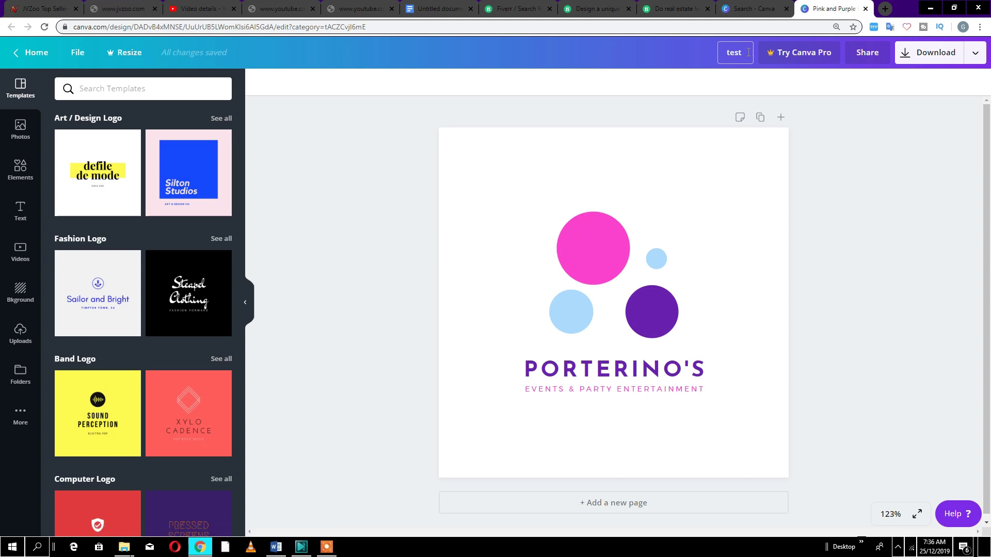
text( Logo design)
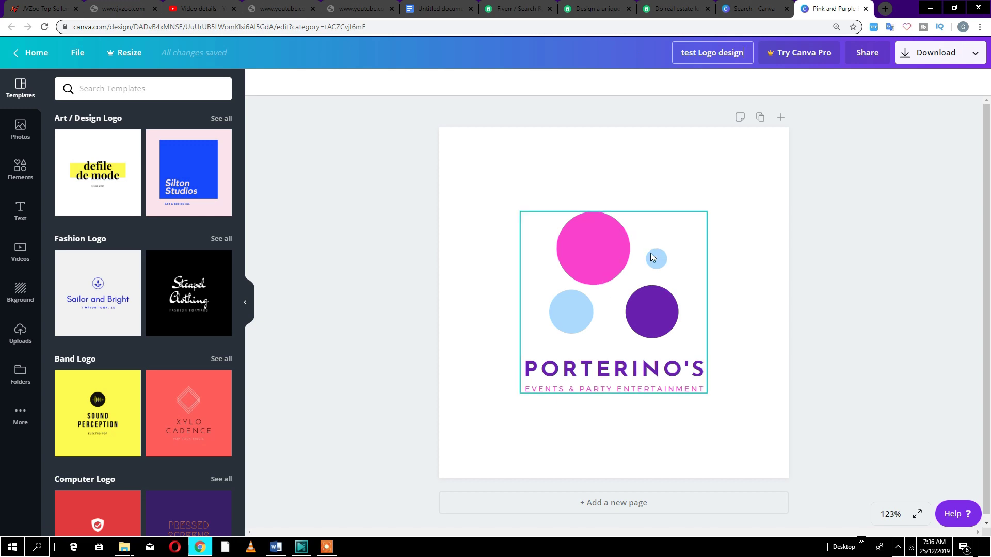
Try blue and yellow on the logo's big circle, then return it to pink.
click(591, 265)
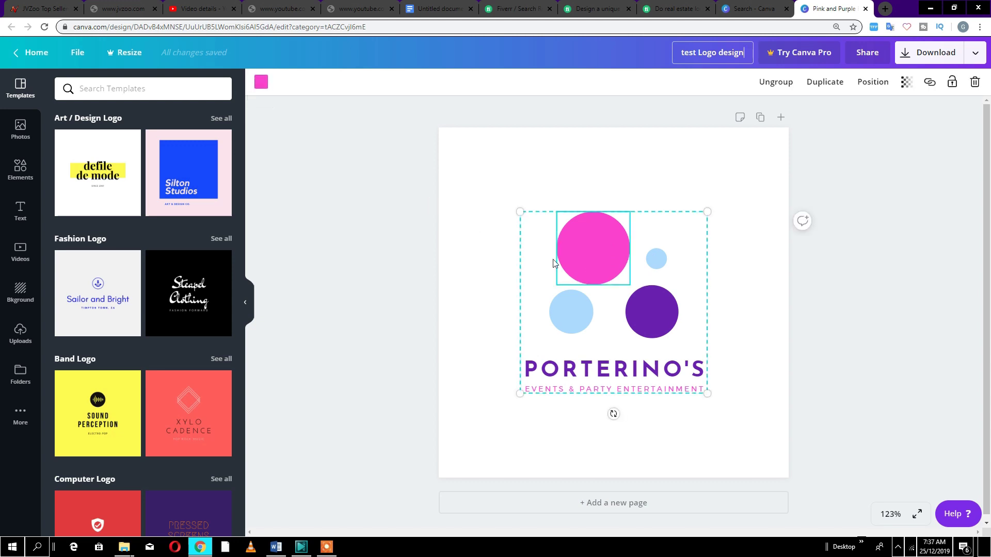
click(261, 83)
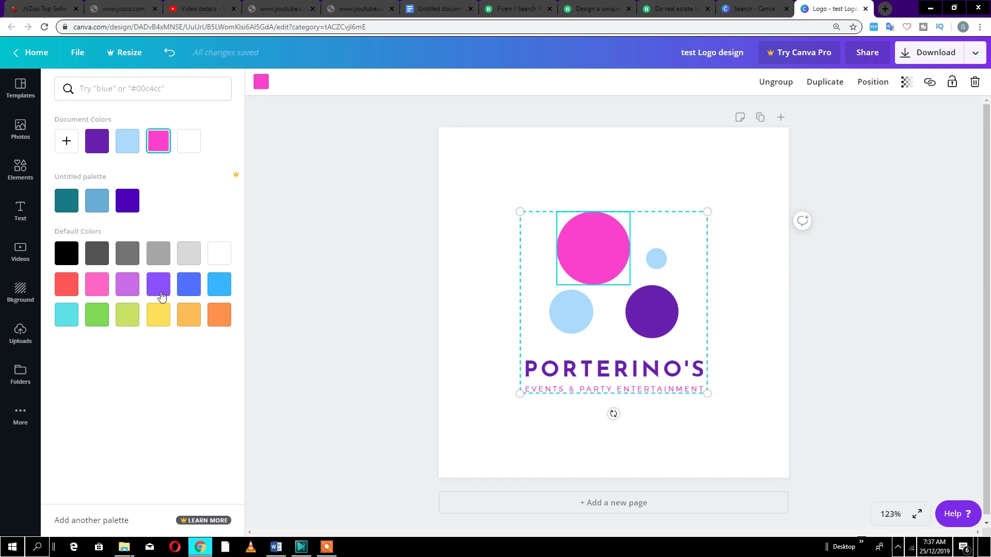
click(189, 285)
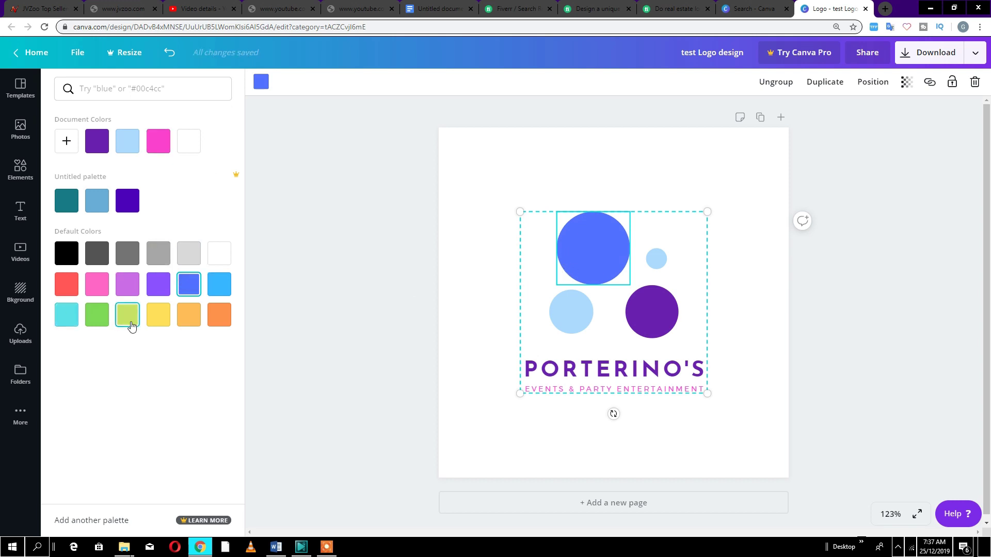
click(160, 323)
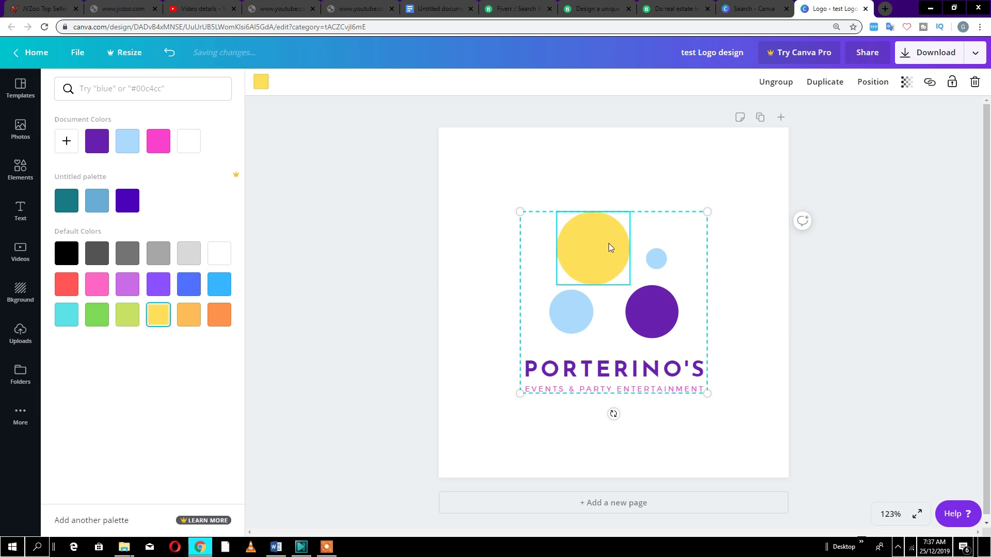
click(159, 149)
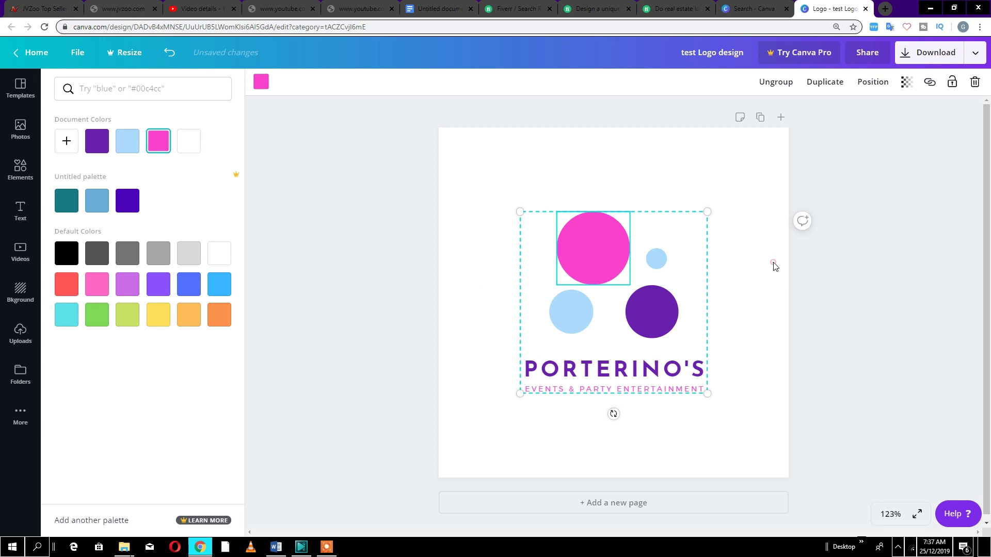
Reselect the whole logo group and ungroup it into separate circles and text.
click(774, 266)
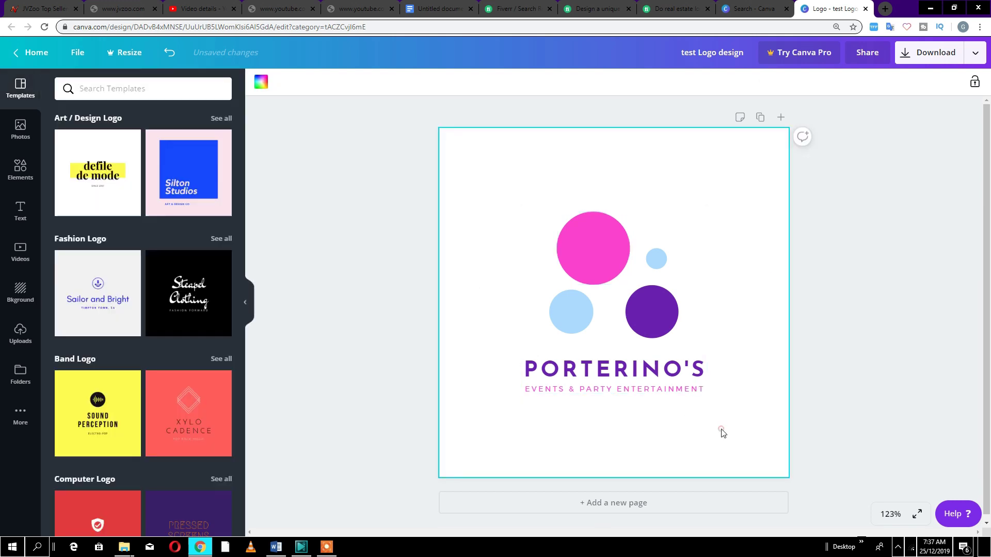
click(644, 340)
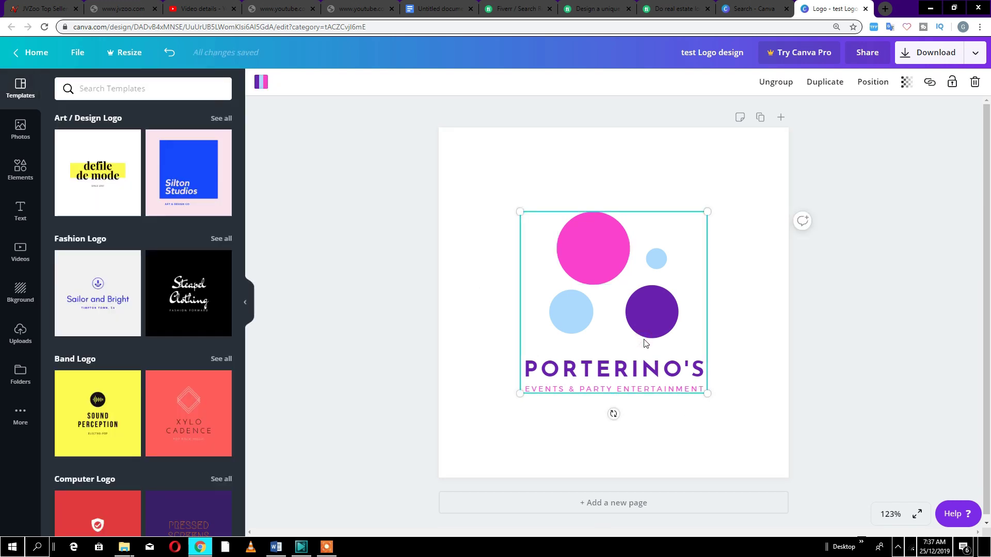
click(784, 359)
double_click(648, 336)
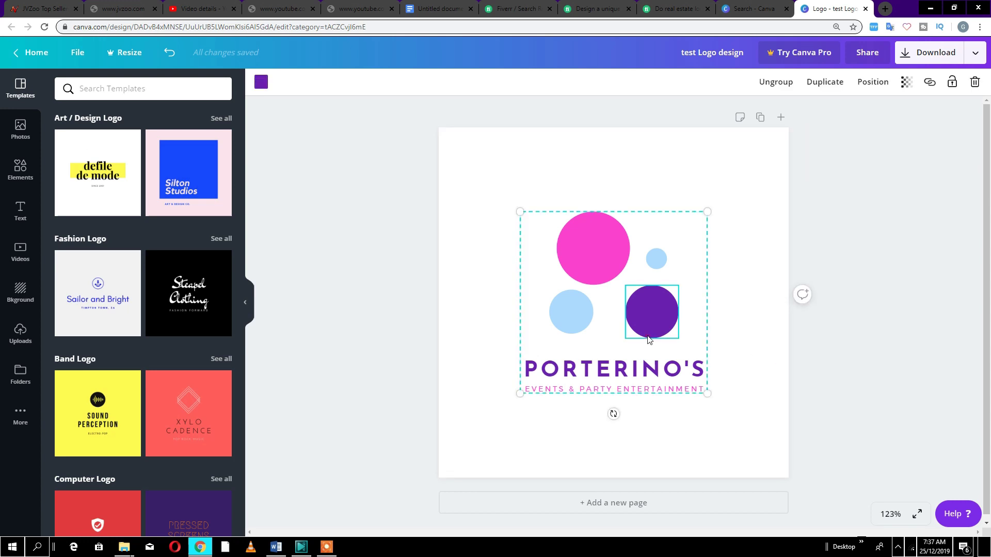
click(719, 290)
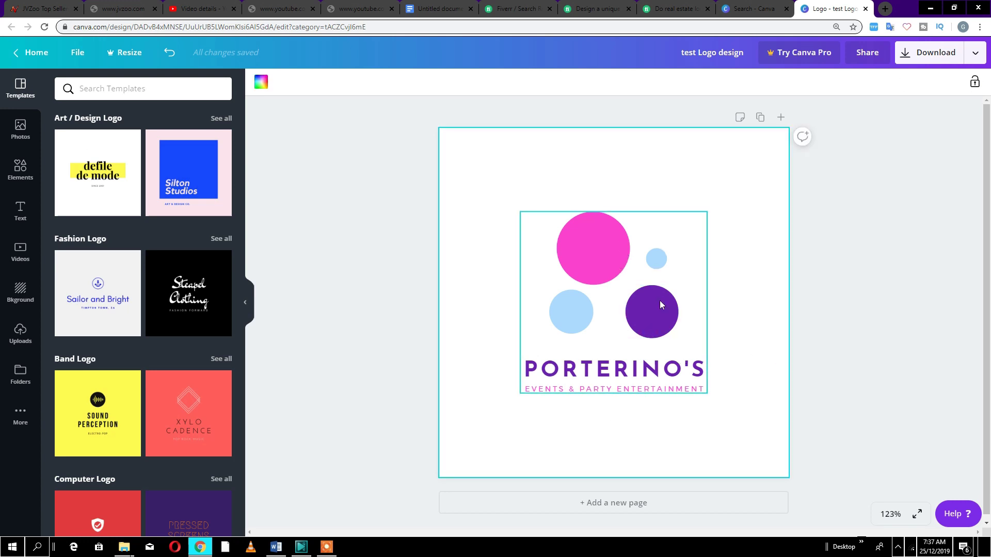
click(621, 290)
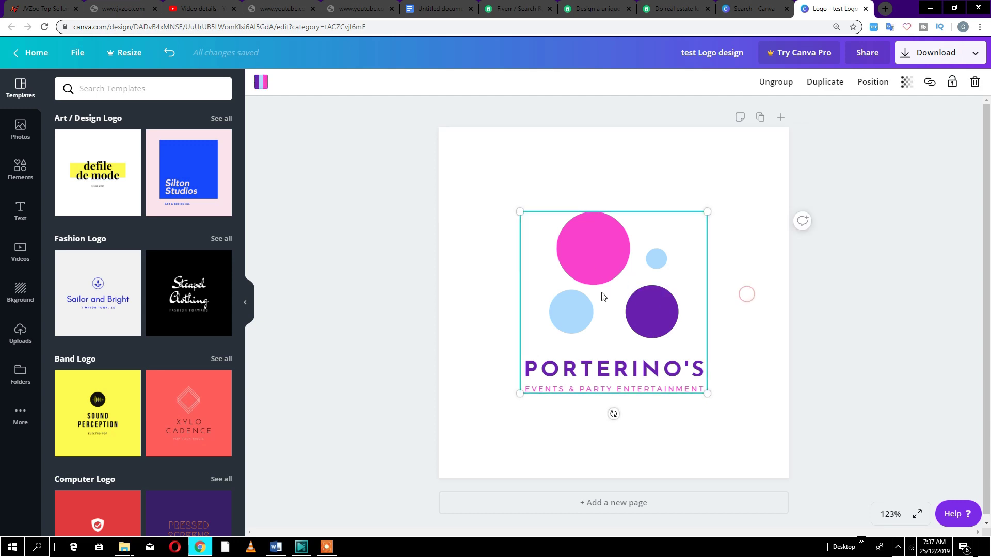
click(708, 271)
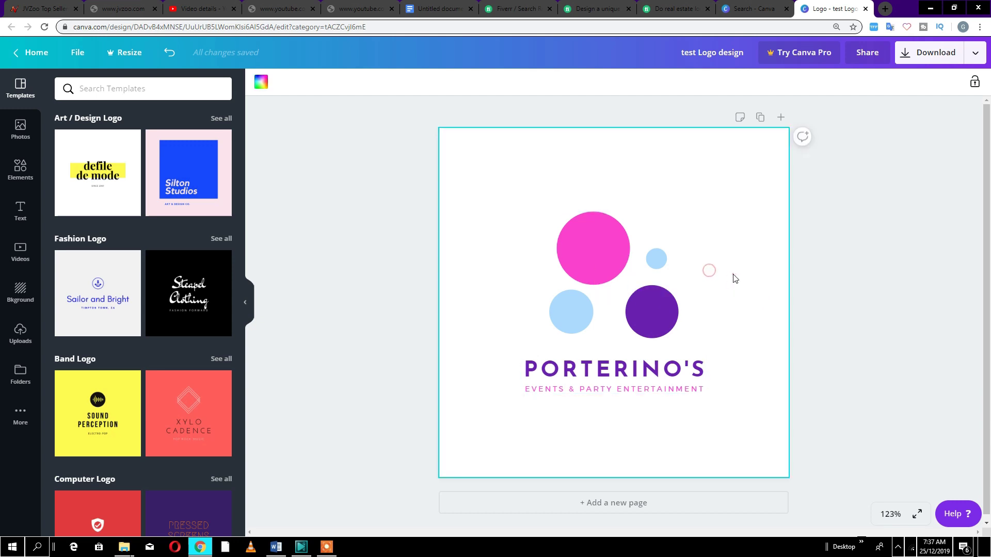
click(629, 293)
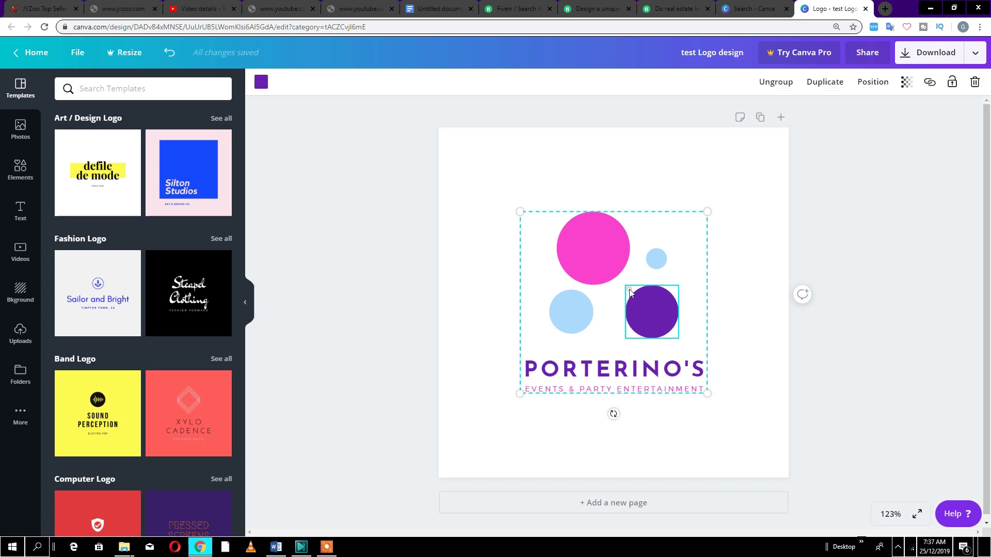
click(774, 89)
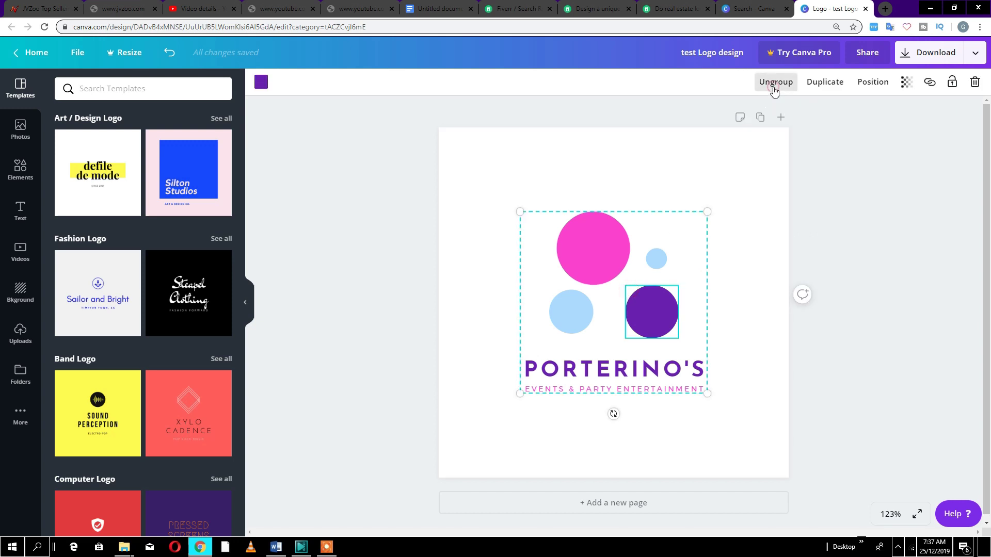
click(726, 192)
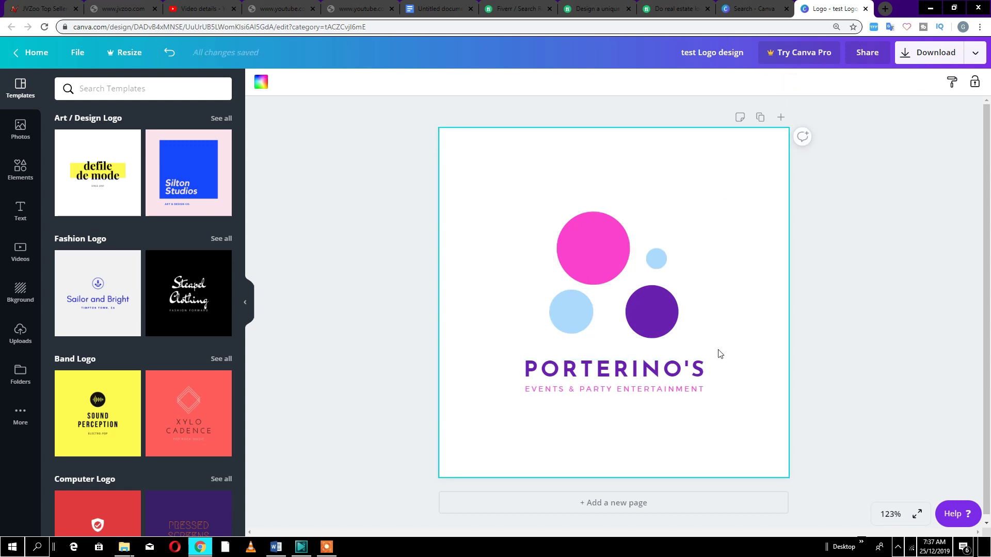
Try blue, yellow, white, grey and pink on the PORTERINO'S heading, settling on purple.
click(680, 367)
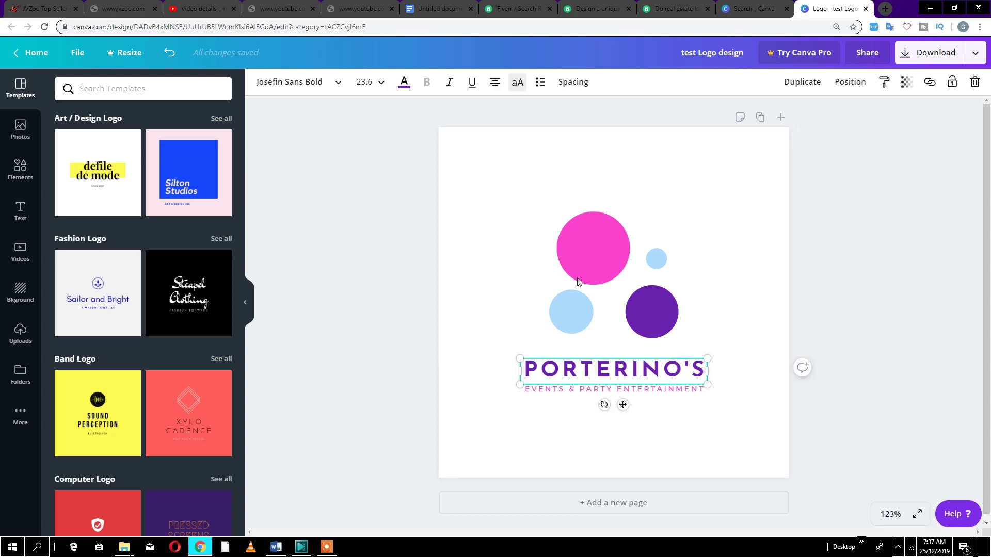
click(402, 84)
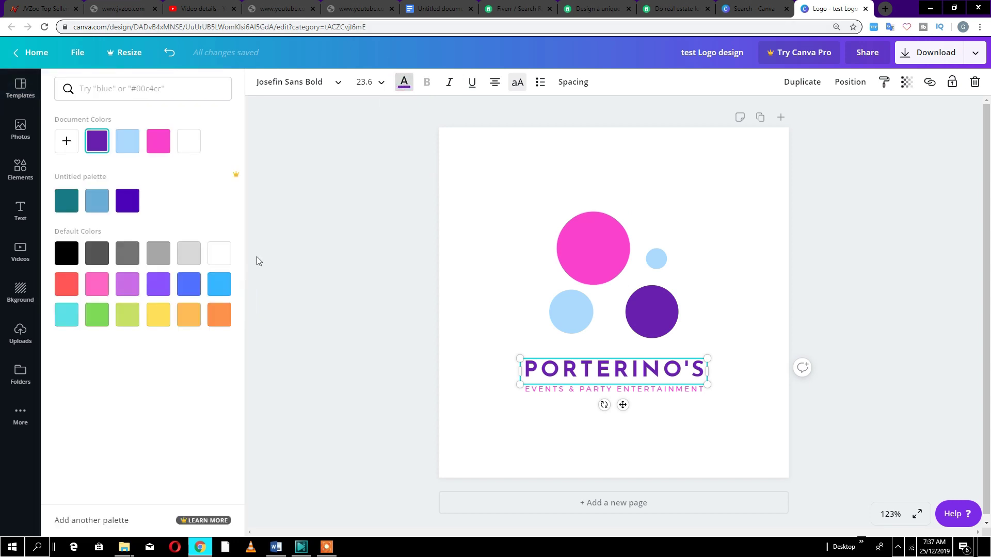
click(219, 286)
click(189, 285)
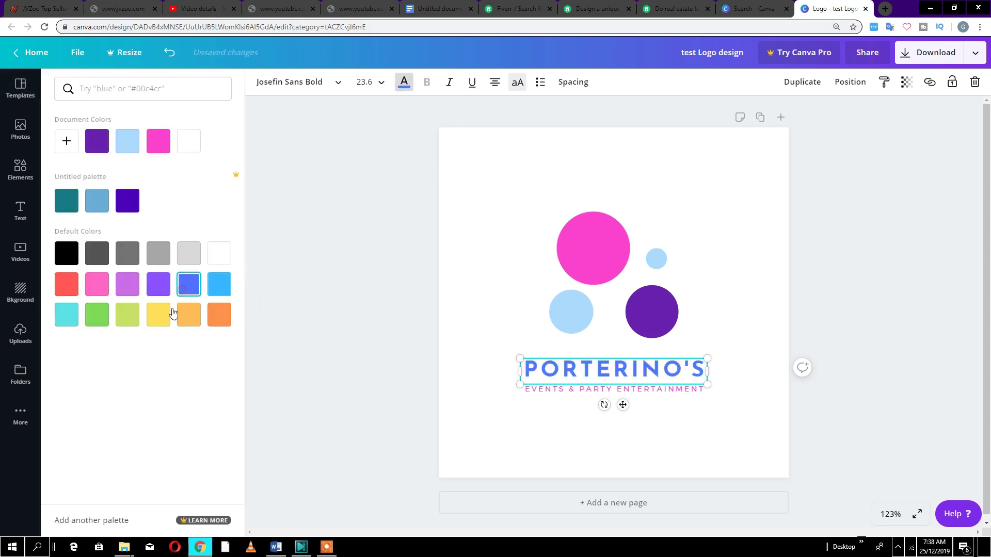
click(158, 313)
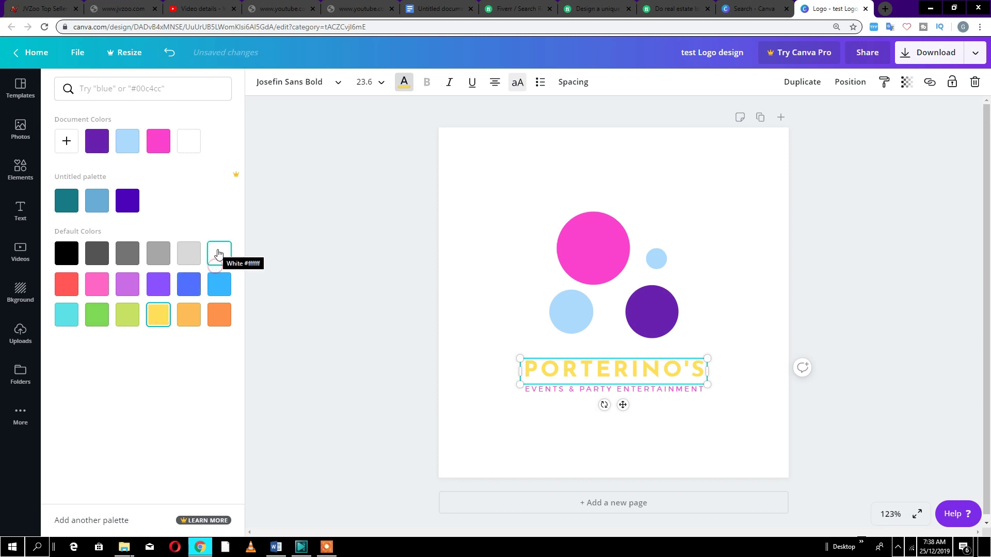
click(218, 253)
click(188, 255)
click(158, 285)
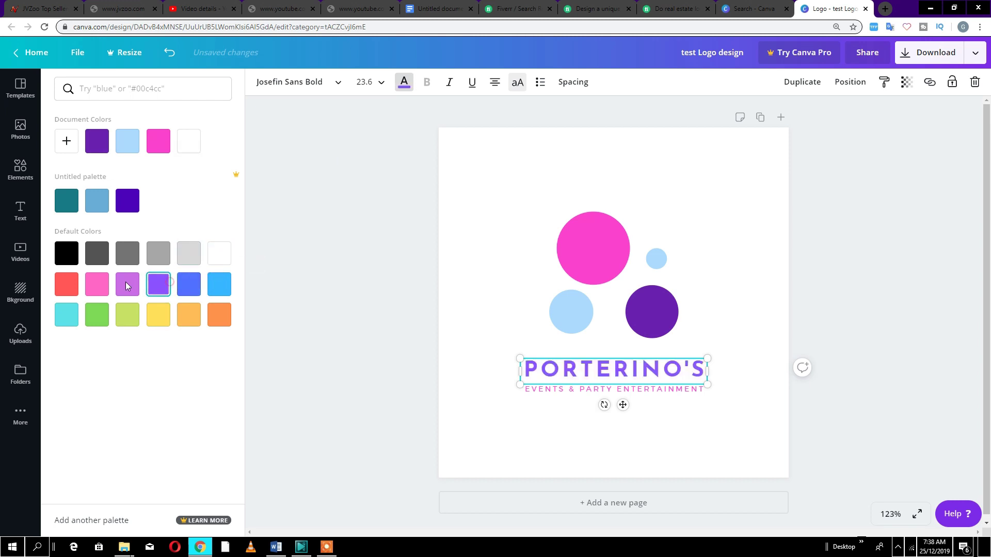
click(102, 283)
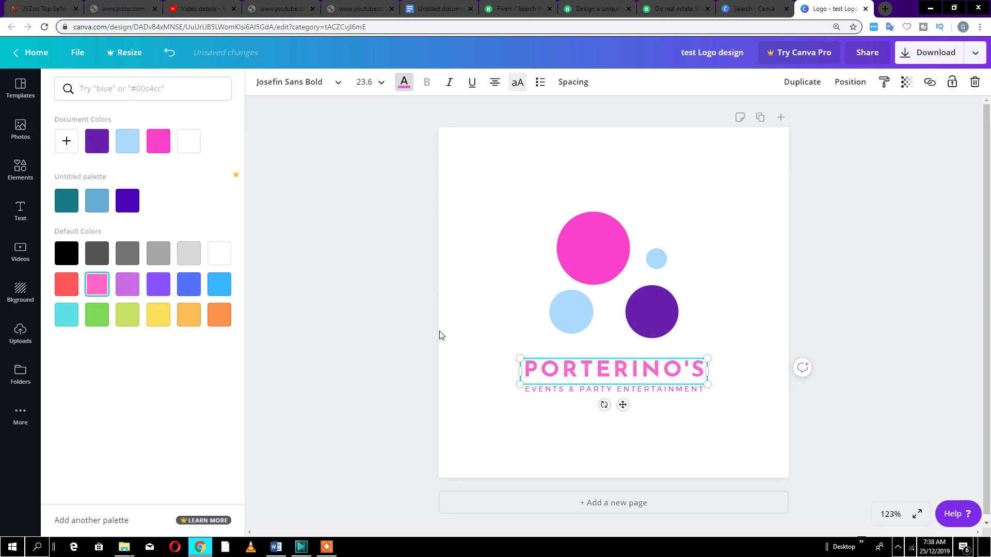
click(158, 284)
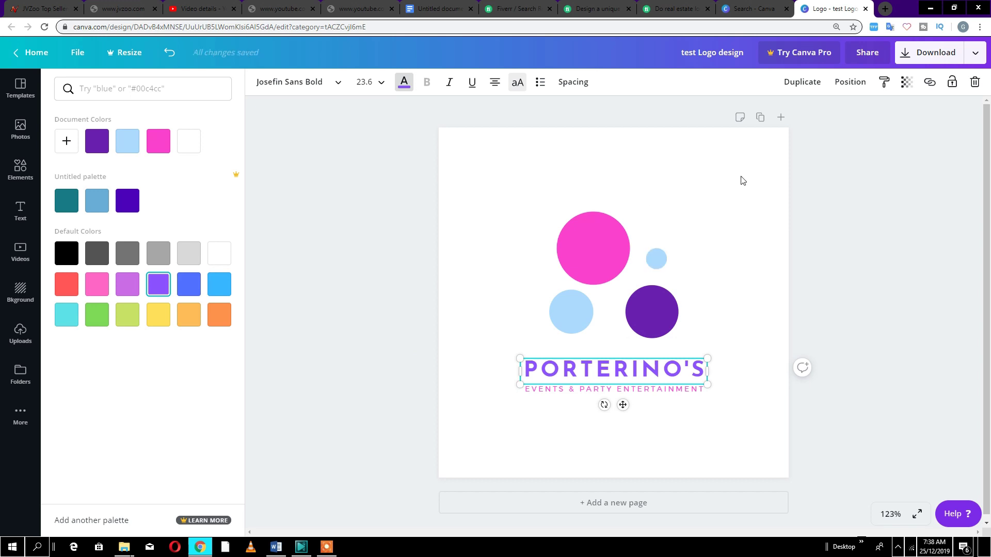
click(767, 137)
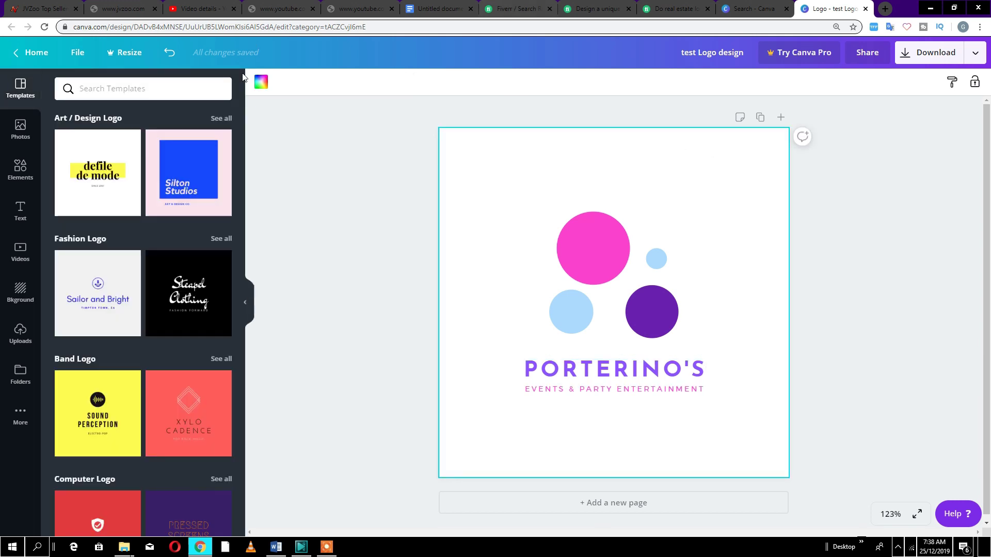
Make the page background black and shift the pink and light-blue circles left.
click(261, 82)
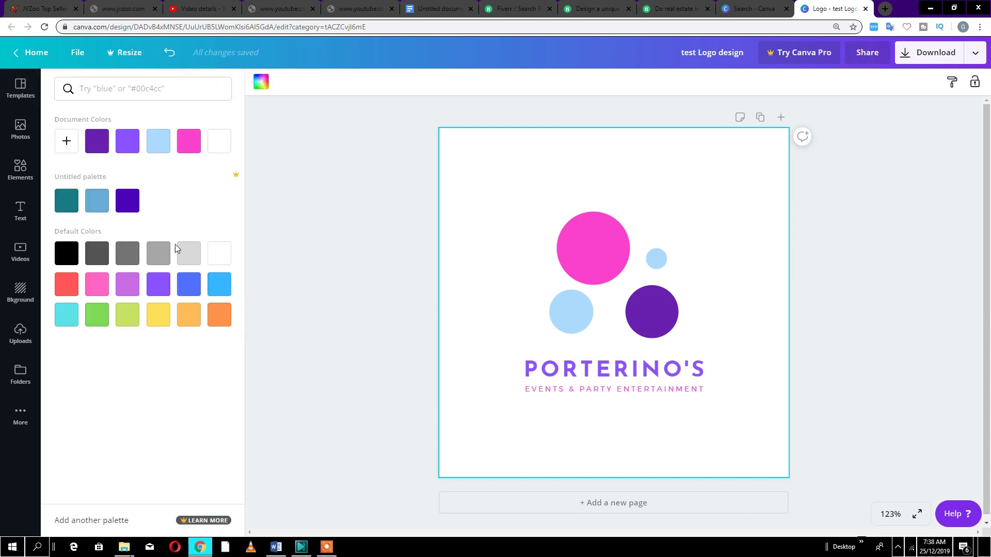
click(63, 255)
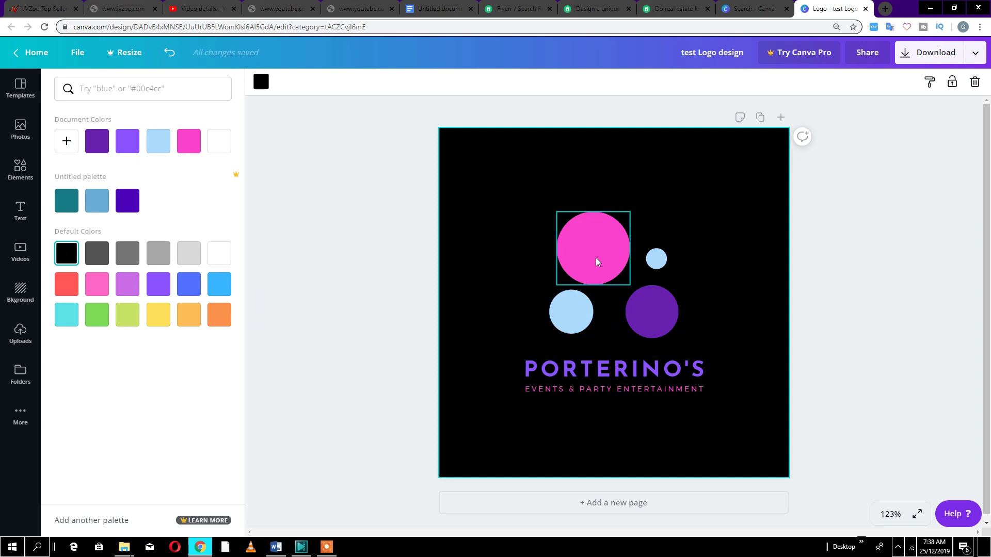
drag(595, 261, 511, 259)
drag(568, 306, 479, 297)
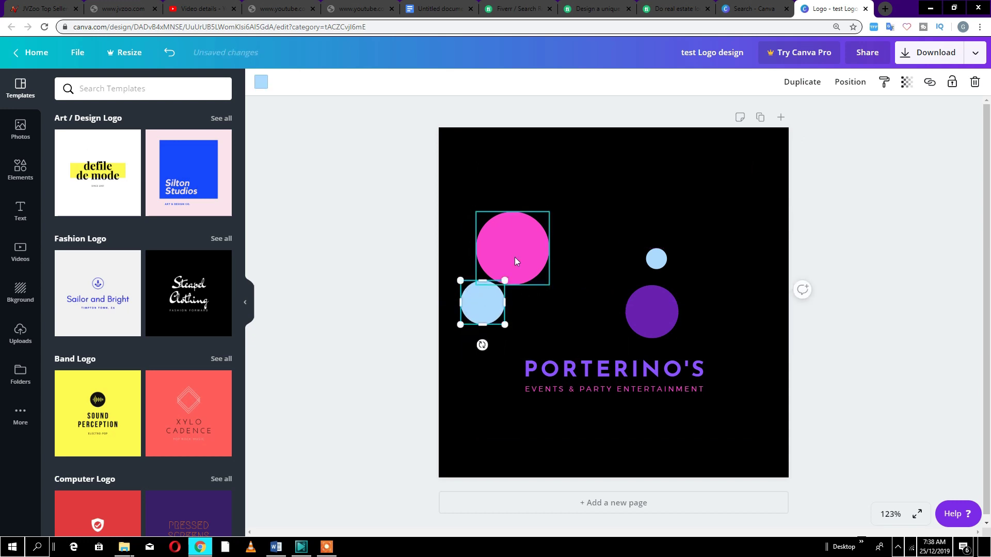
Align the circles, bring the purple one alongside, and move PORTERINO'S below the subtitle.
drag(514, 257, 523, 258)
click(486, 299)
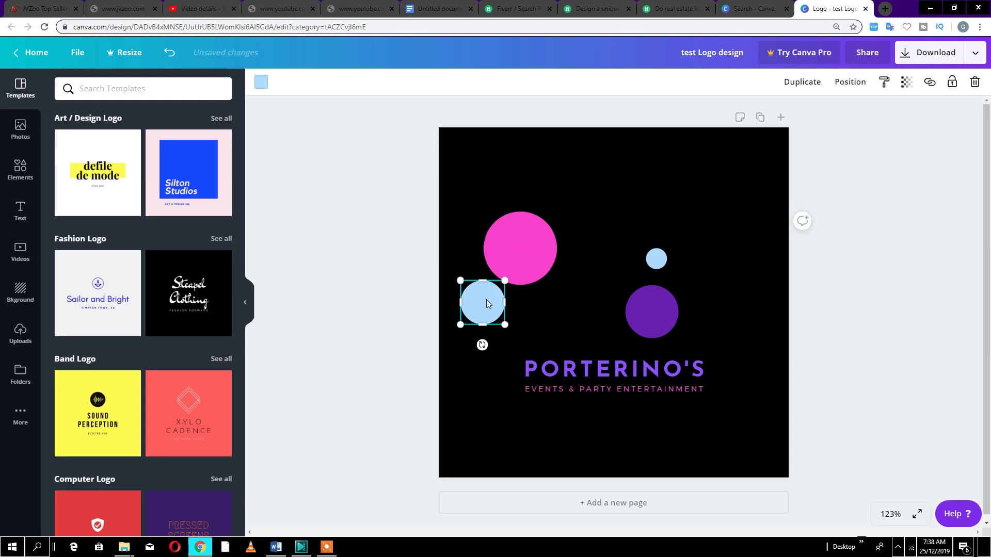
drag(486, 303, 487, 303)
drag(663, 309, 553, 318)
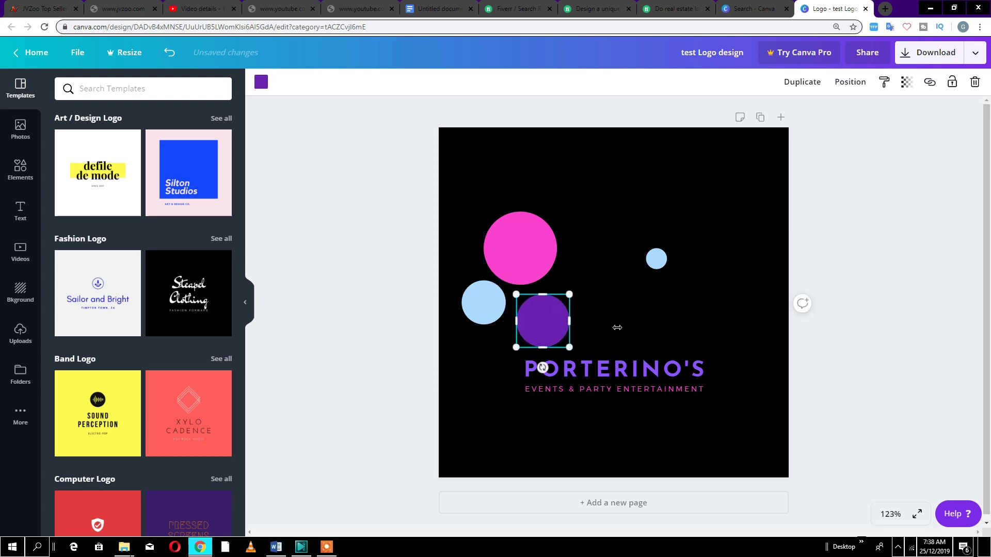
drag(629, 364, 644, 417)
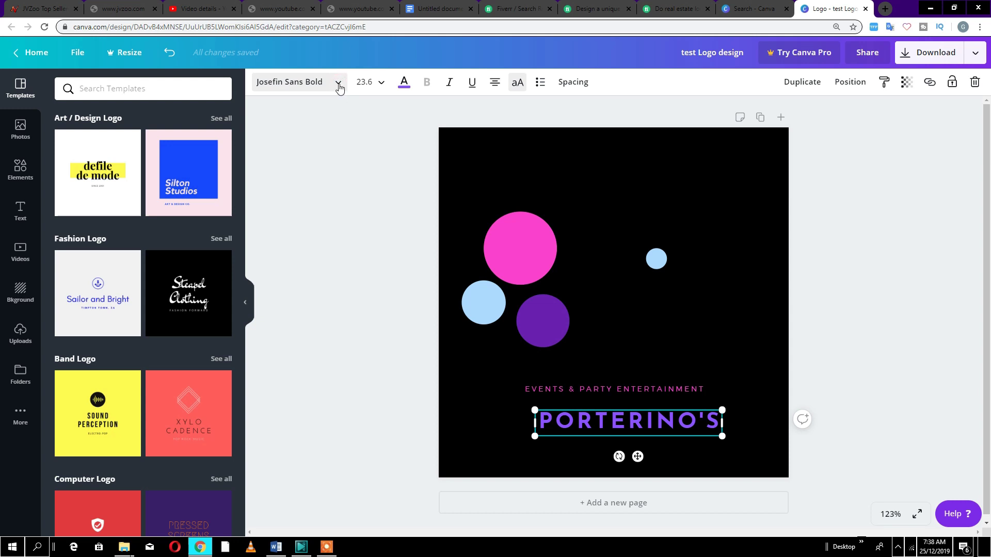
Try ABeeZee and Abys fonts on the heading, then return it to Josefin Sans Bold.
click(339, 83)
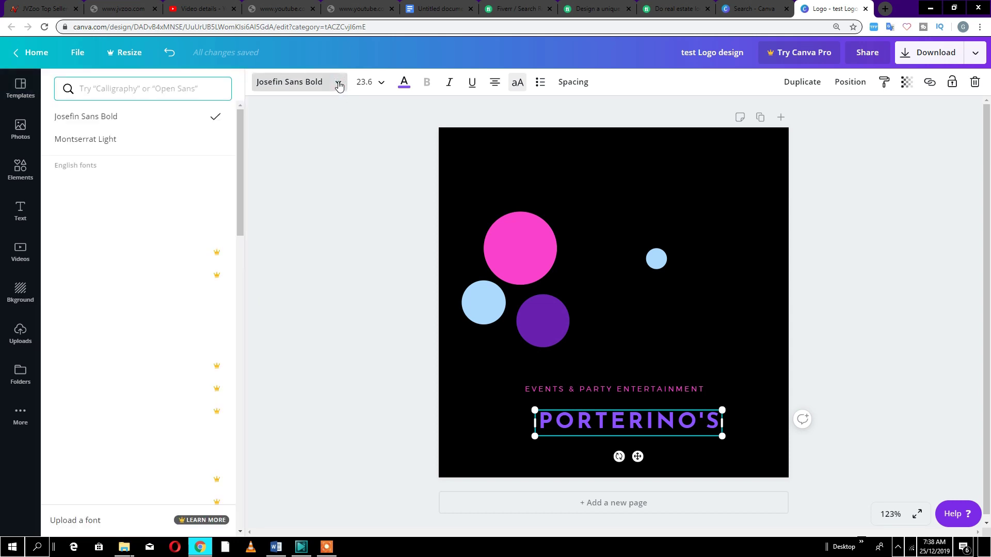
click(338, 84)
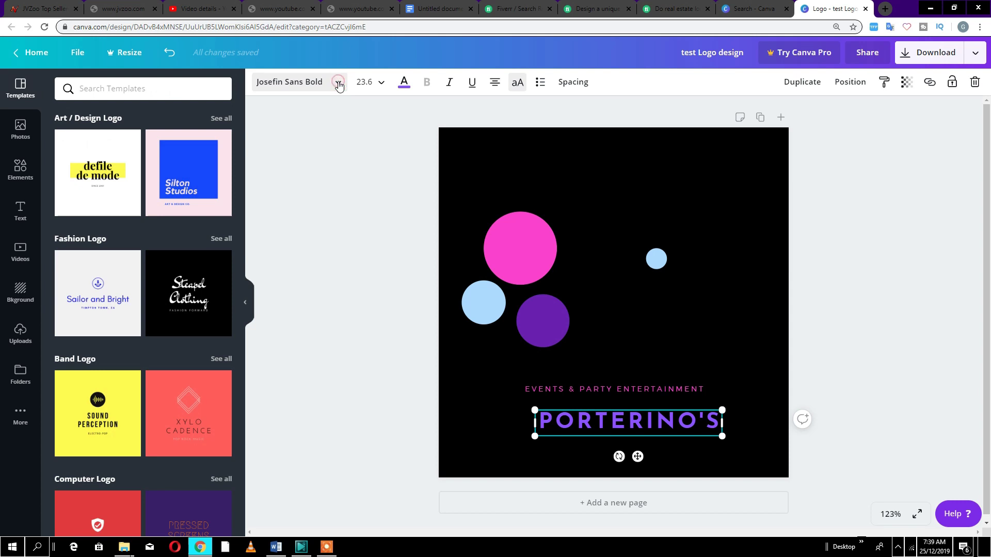
click(338, 85)
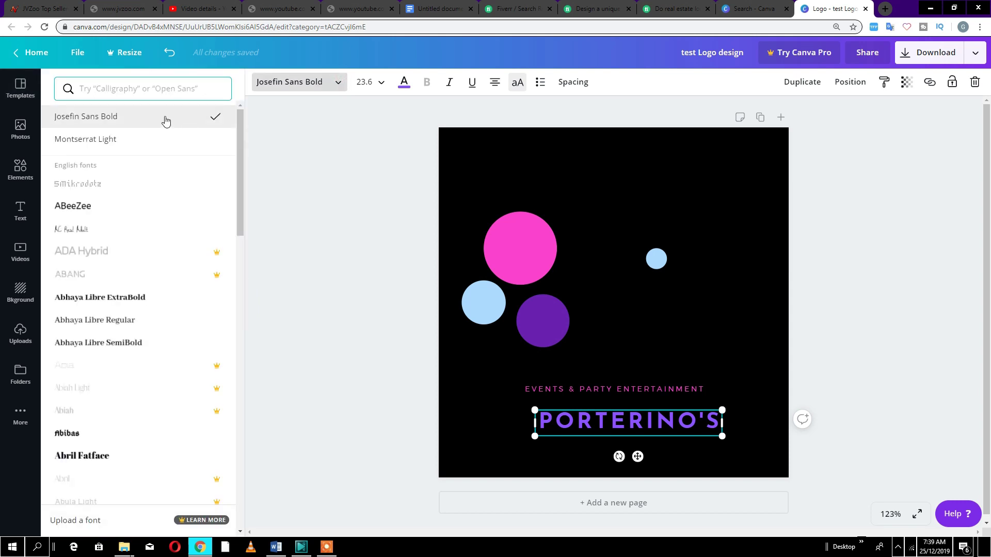
click(122, 216)
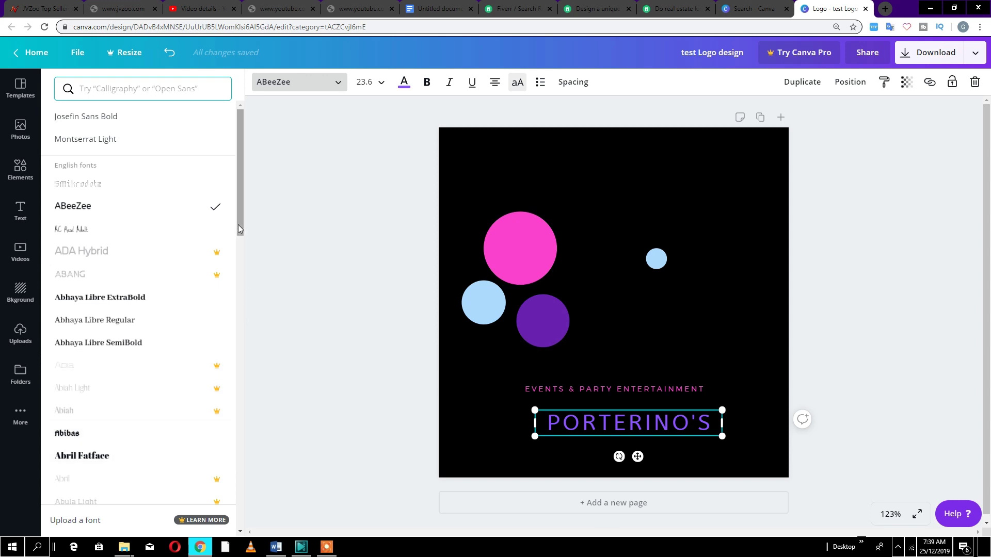
drag(240, 219, 245, 293)
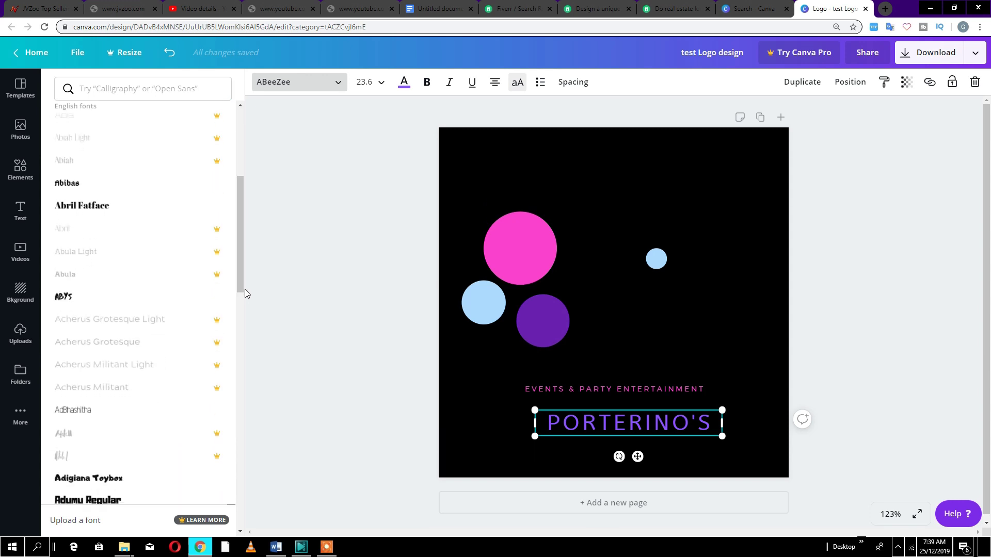
click(117, 296)
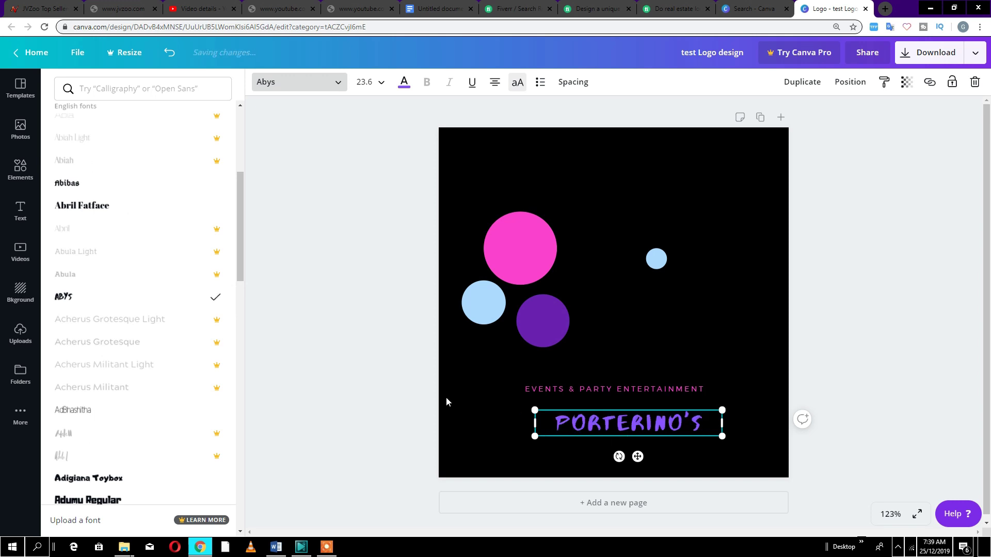
drag(238, 265, 244, 131)
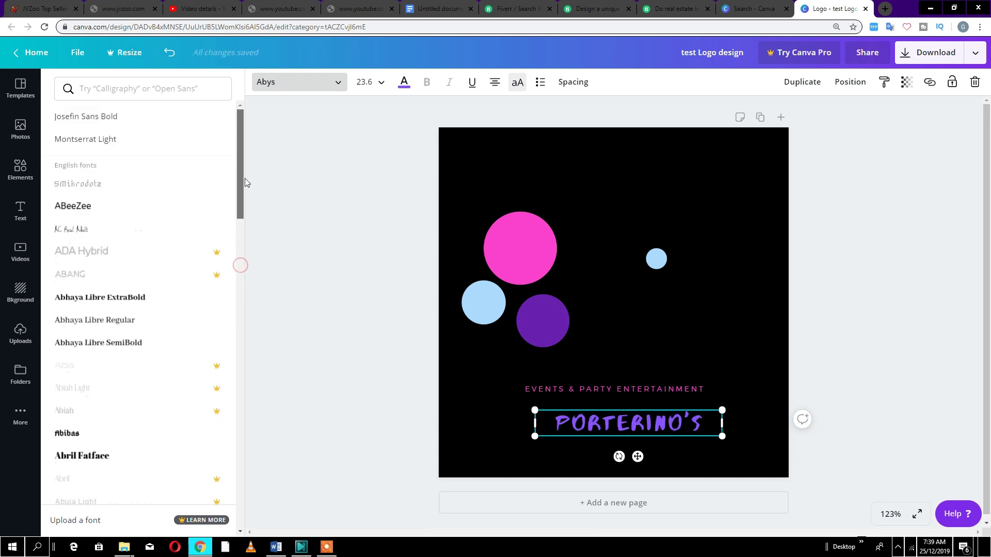
click(93, 116)
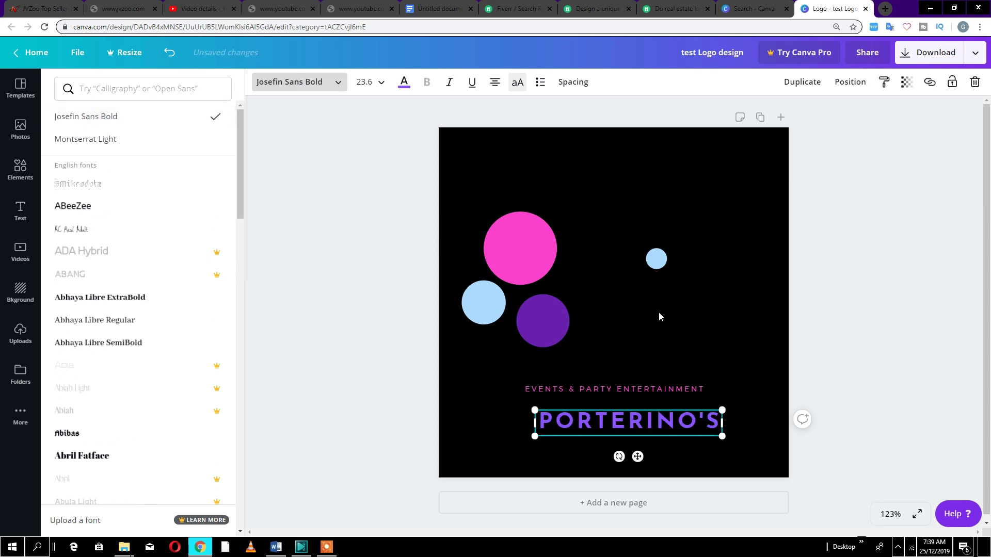
click(677, 428)
key(Right)
key(Right)
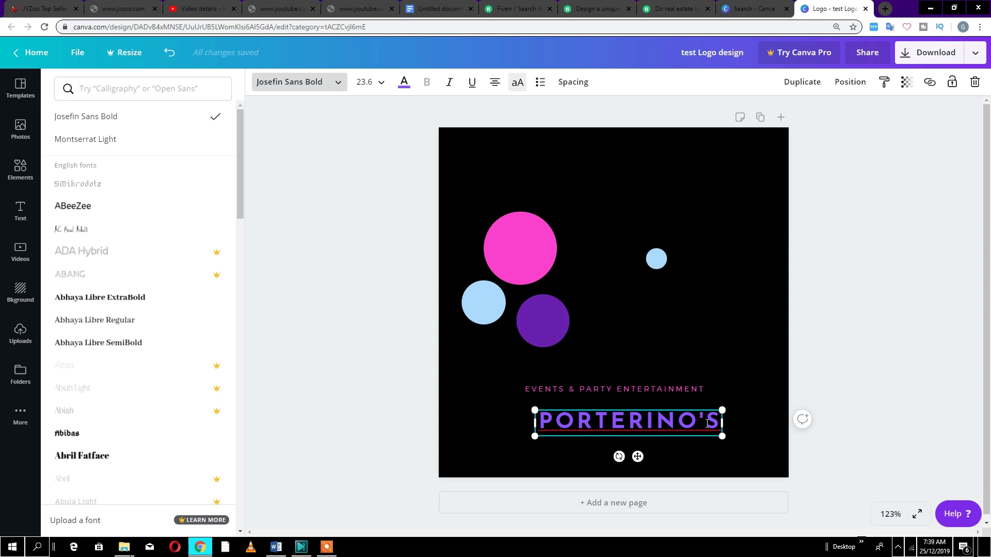
Replace the PORTERINO'S heading text with 'AILA MEDIA'.
key(BackSpace)
key(BackSpace)
key(BackSpace)
key(BackSpace)
key(BackSpace)
key(BackSpace)
key(BackSpace)
key(BackSpace)
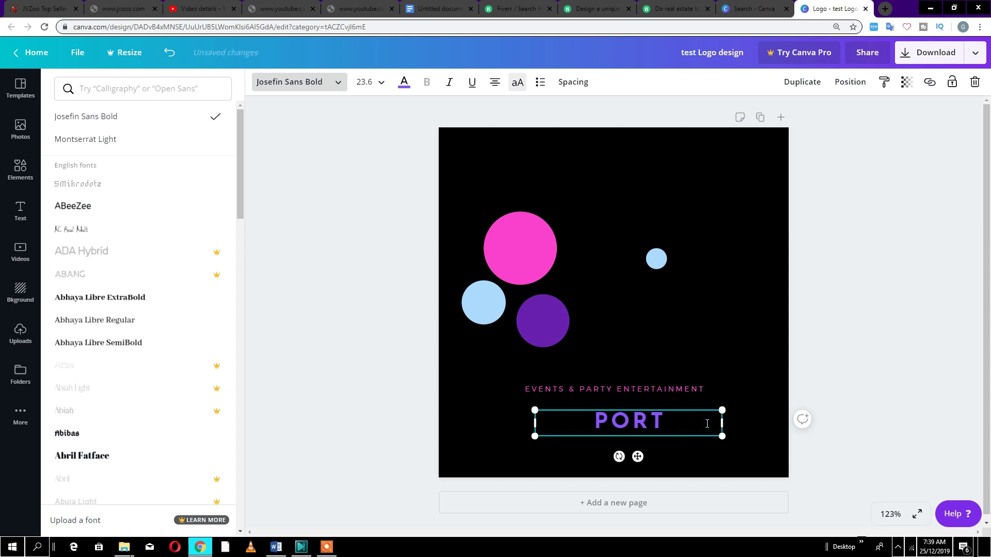
key(BackSpace)
key(BackSpace)
key(BackSpace)
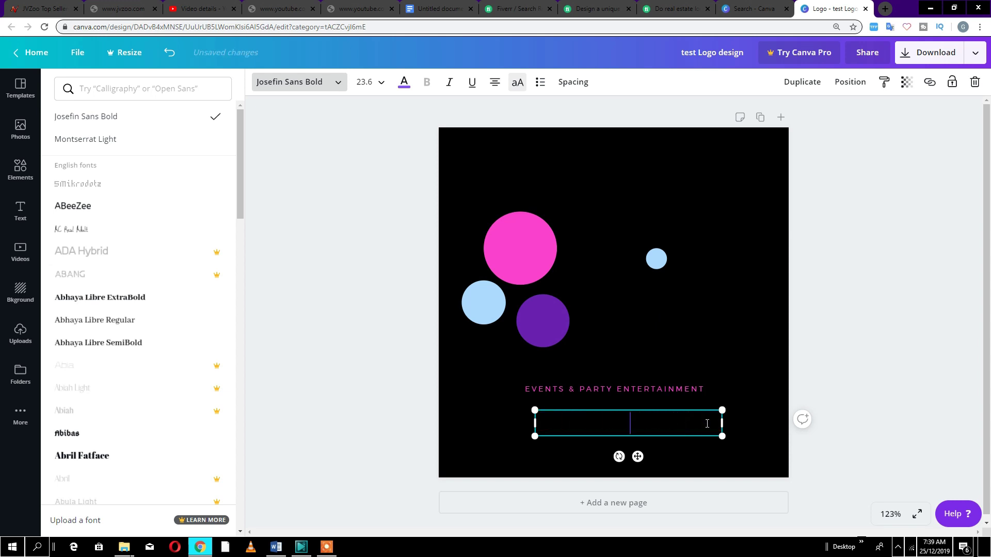
text(AILA)
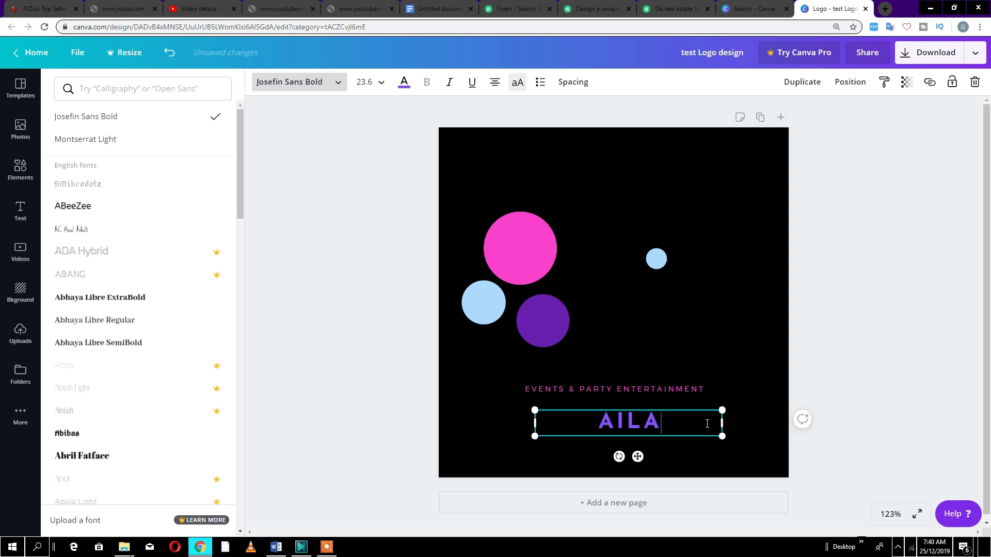
text( MEDIA)
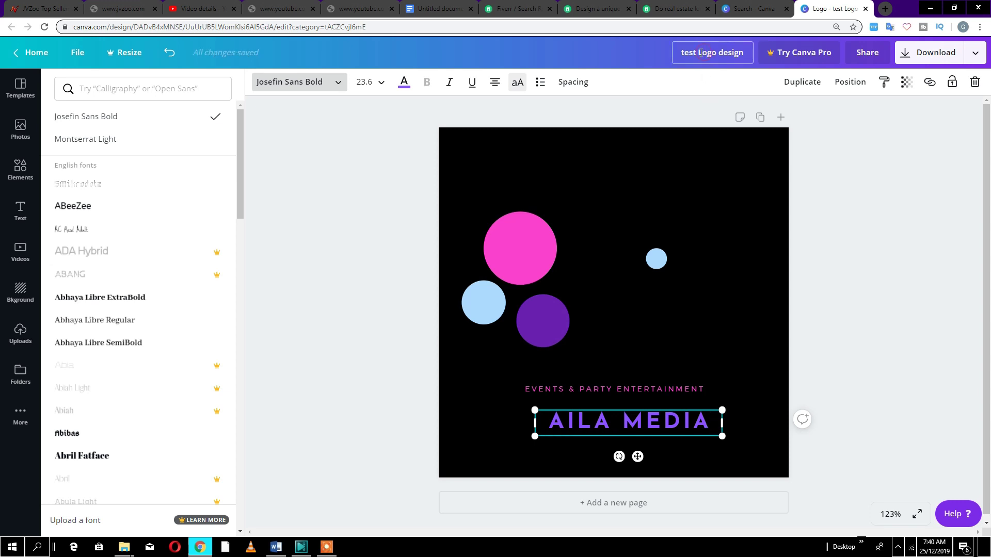
Retitle the design 'AILA MEDIA LOGO DESIGN'.
key(BackSpace)
key(BackSpace)
key(BackSpace)
key(BackSpace)
key(BackSpace)
text(AILA MEDIA)
key(Delete)
key(Delete)
key(Delete)
key(Delete)
key(Delete)
key(Delete)
key(Delete)
key(Delete)
key(Delete)
key(Delete)
key(Delete)
text(LOGO D)
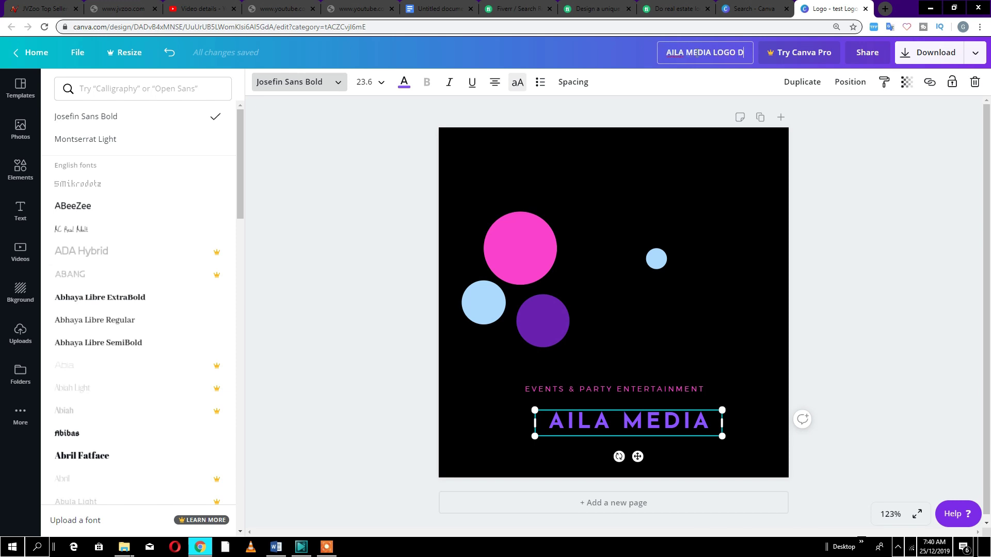
text(ESIGN)
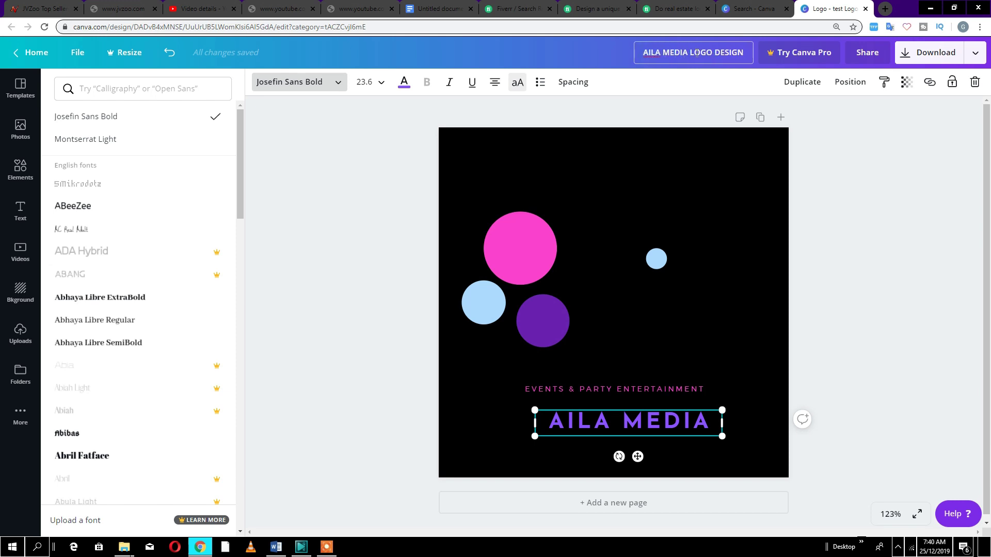
Delete the small light-blue circle from the logo.
click(775, 173)
click(758, 185)
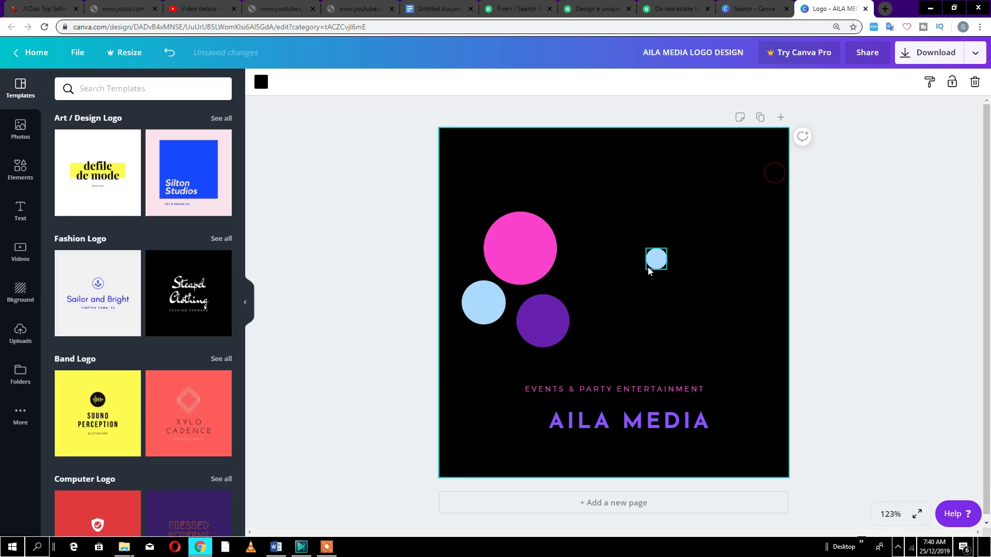
click(657, 264)
key(Delete)
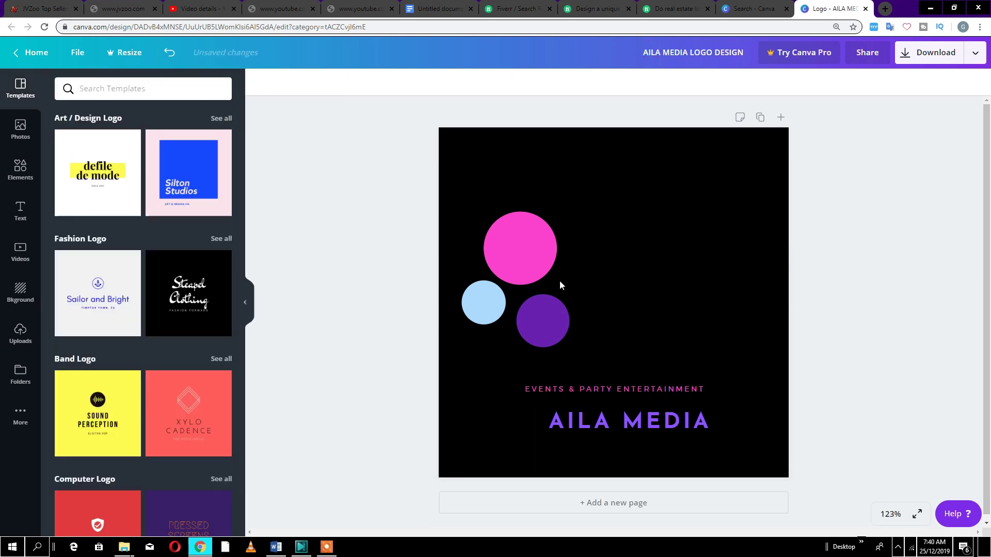
key(ctrl+z)
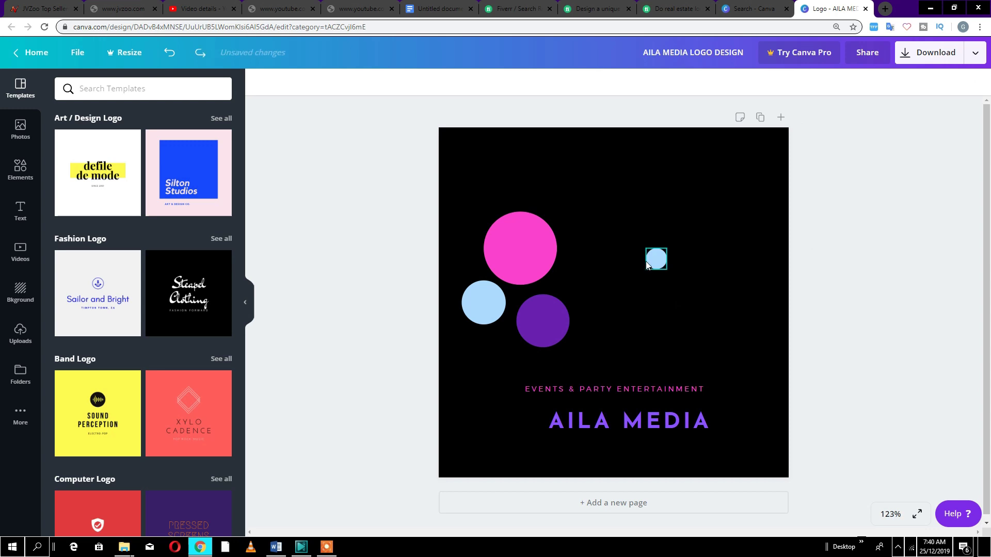
click(646, 264)
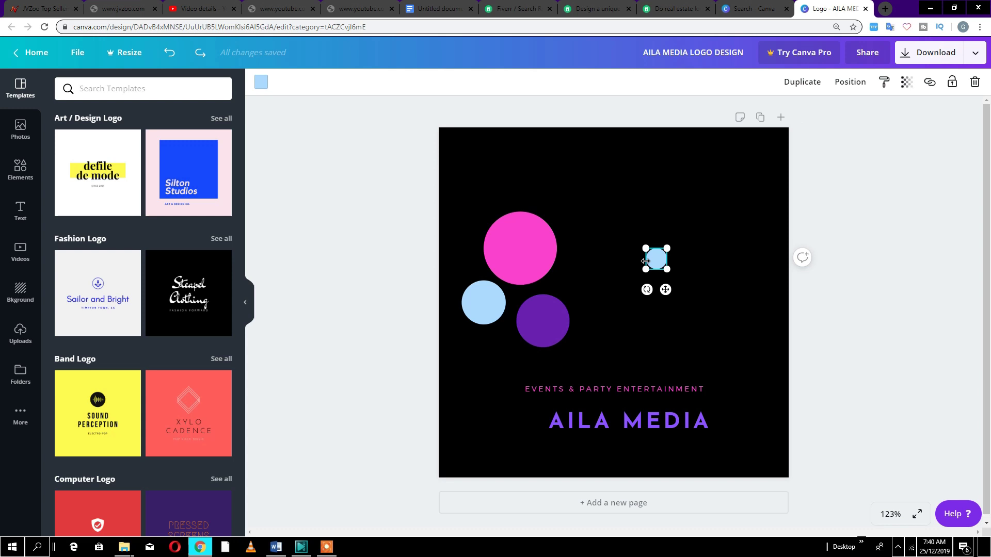
click(974, 84)
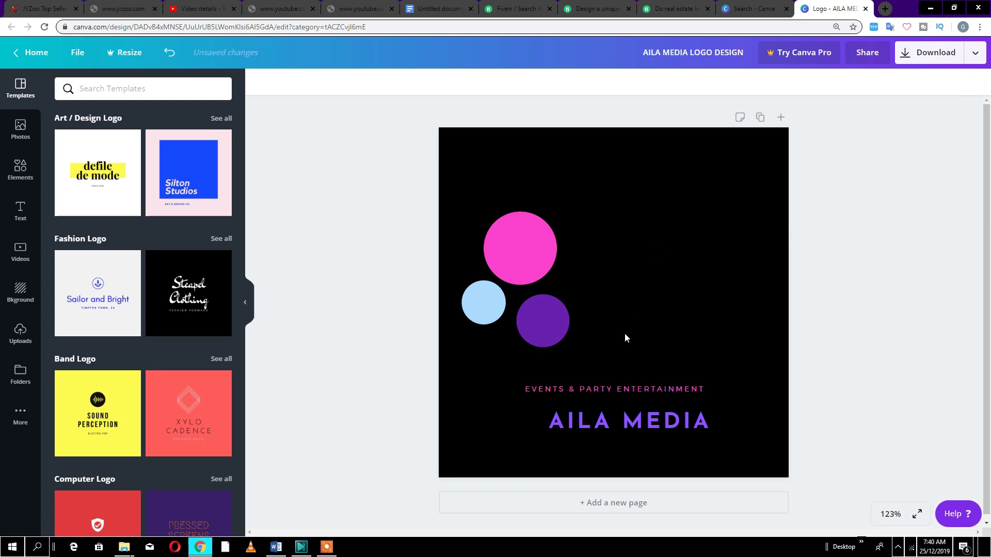
Move AILA MEDIA up beside the circles and delete the EVENTS & PARTY ENTERTAINMENT tagline.
drag(614, 423, 648, 285)
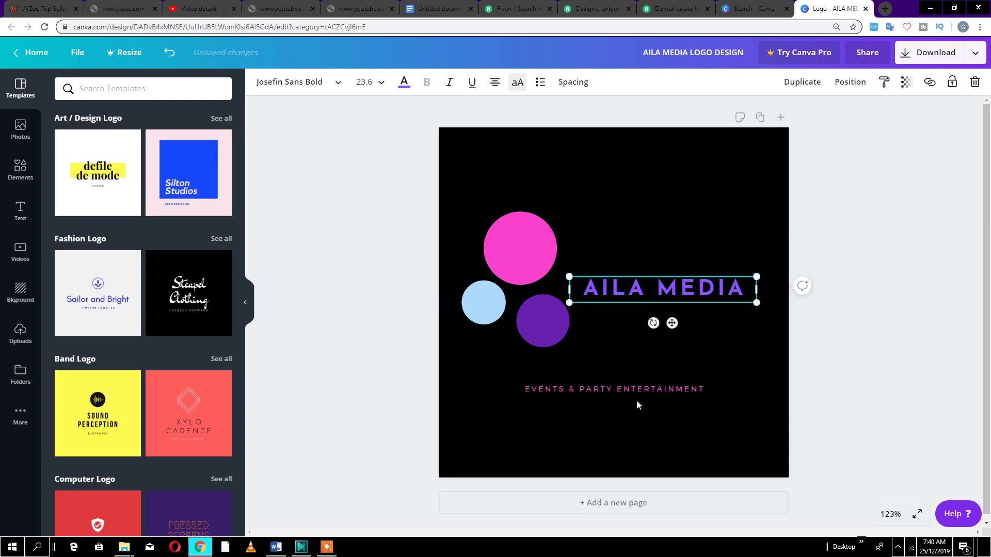
click(599, 394)
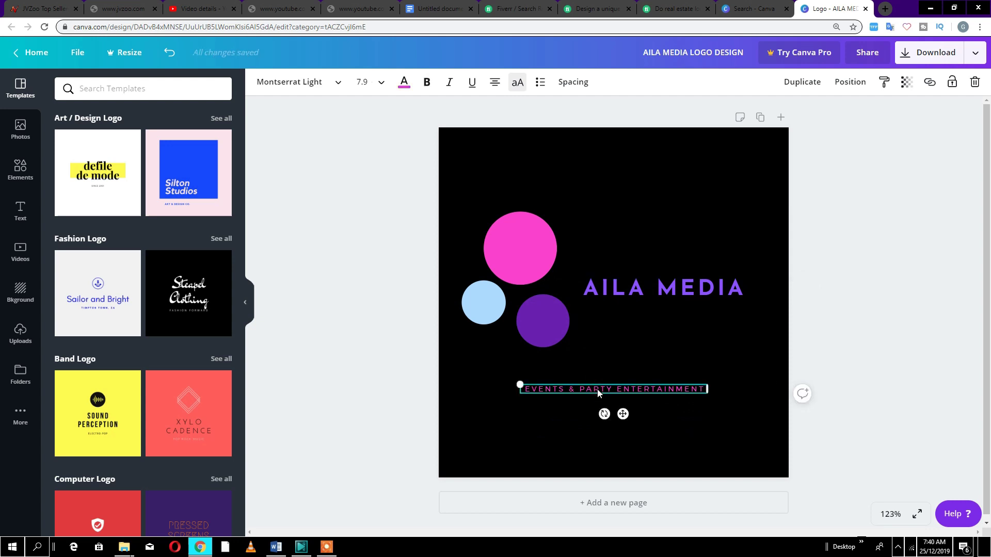
click(974, 83)
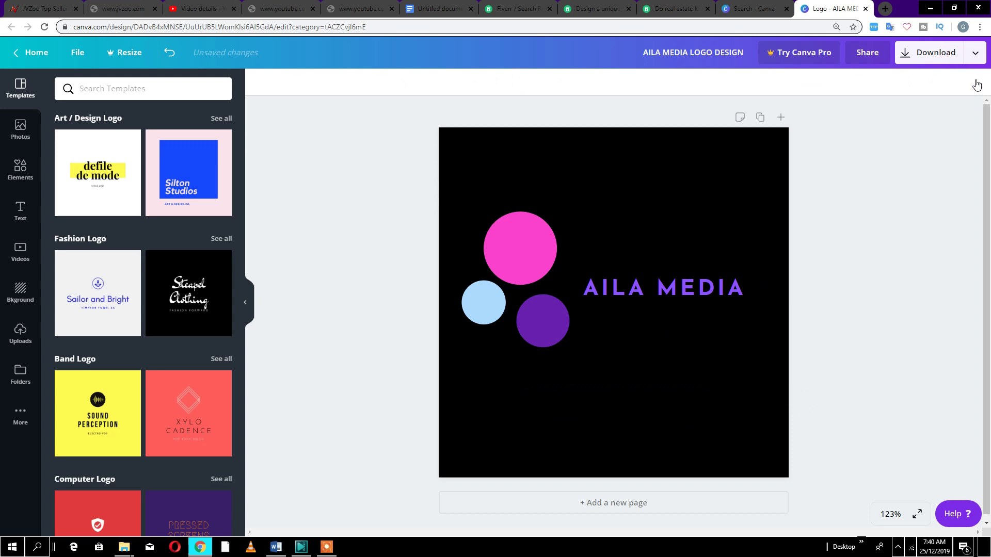
Nudge the pink, light-blue and purple circles right into a tight cluster beside AILA MEDIA.
drag(505, 247, 517, 248)
drag(479, 296, 486, 299)
drag(542, 321, 570, 324)
drag(525, 237, 535, 241)
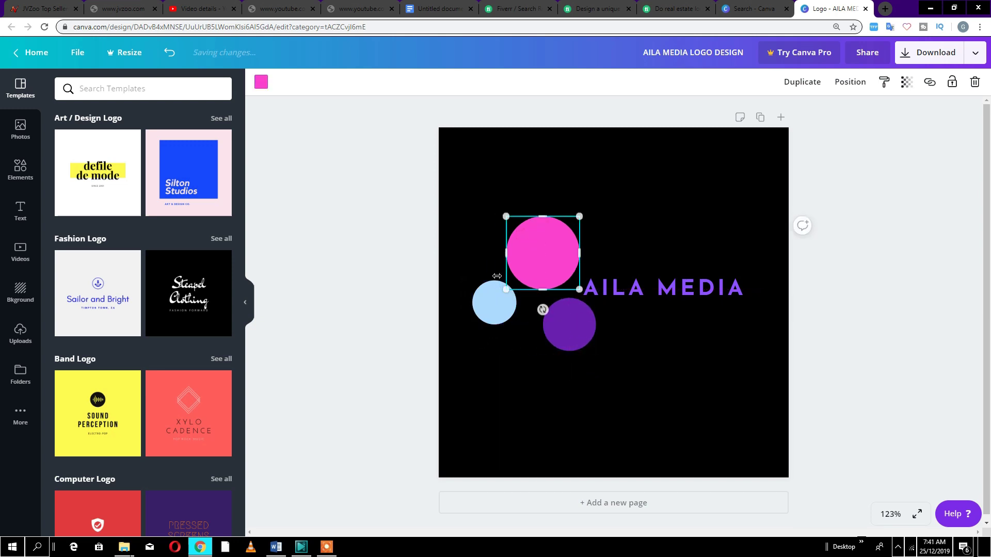
drag(494, 310, 544, 319)
click(551, 314)
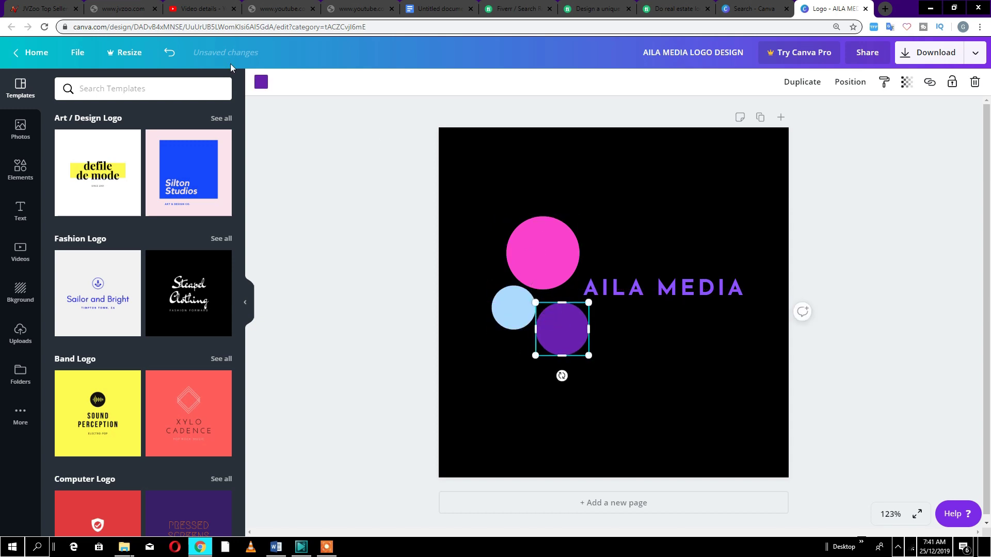
click(624, 284)
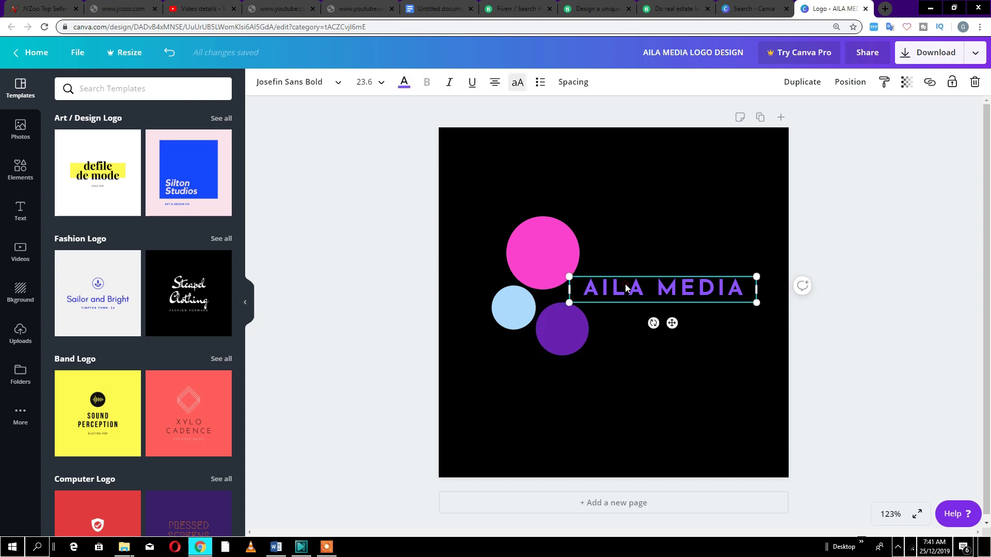
Recolour the AILA MEDIA text to the custom dark red #d11717.
click(403, 83)
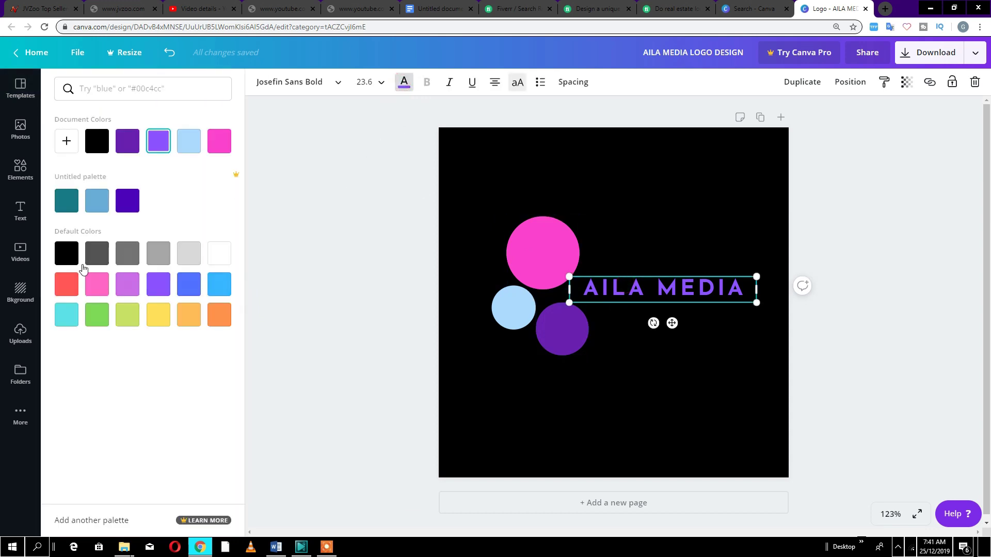
click(67, 289)
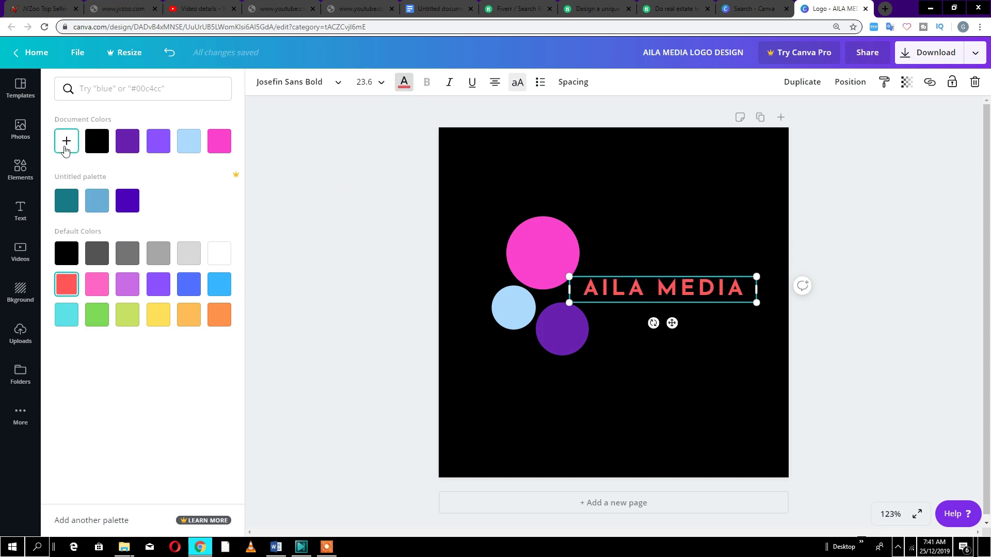
click(66, 148)
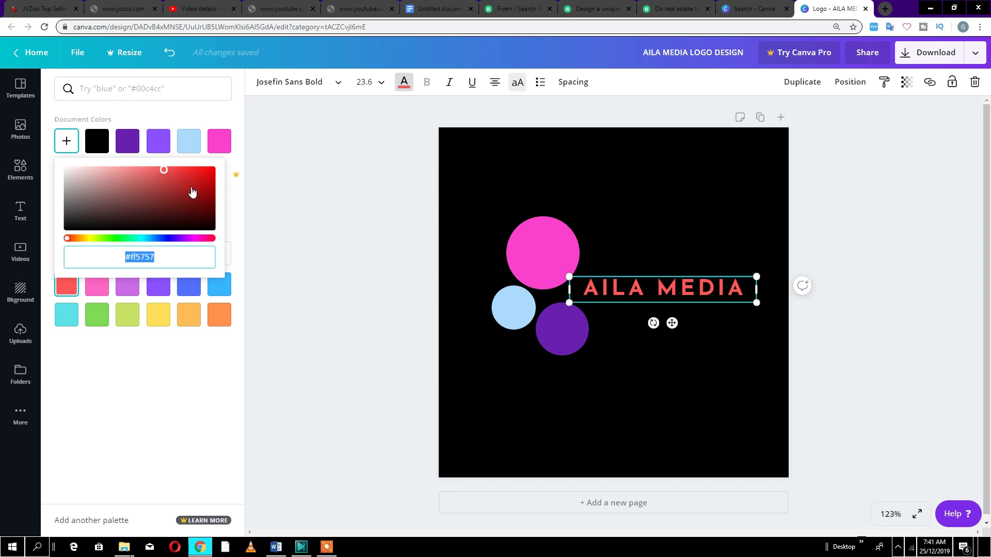
click(191, 178)
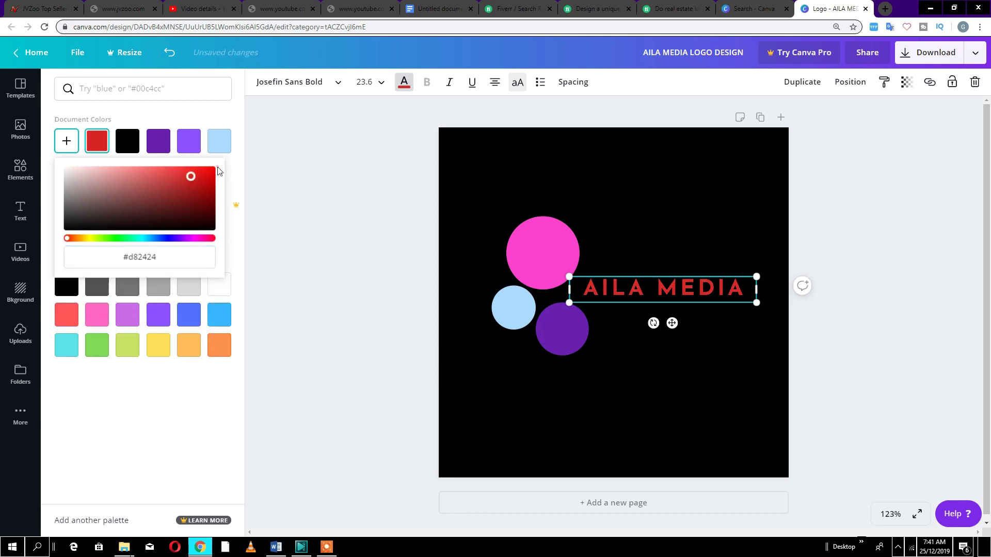
mouse_move(191, 177)
mouse_down()
mouse_move(205, 176)
mouse_move(193, 202)
mouse_move(135, 207)
mouse_move(177, 194)
mouse_move(190, 201)
mouse_move(198, 178)
mouse_up()
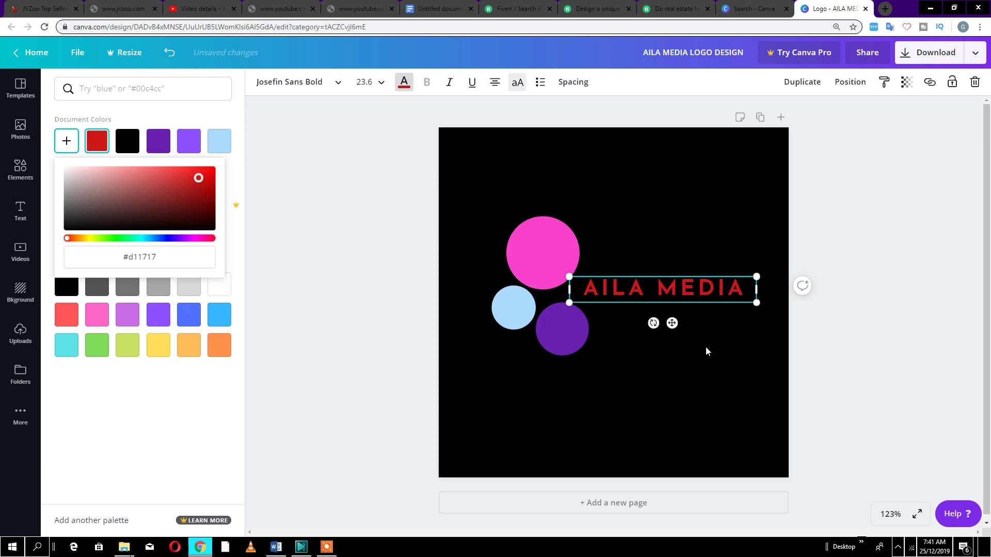
click(707, 349)
click(514, 328)
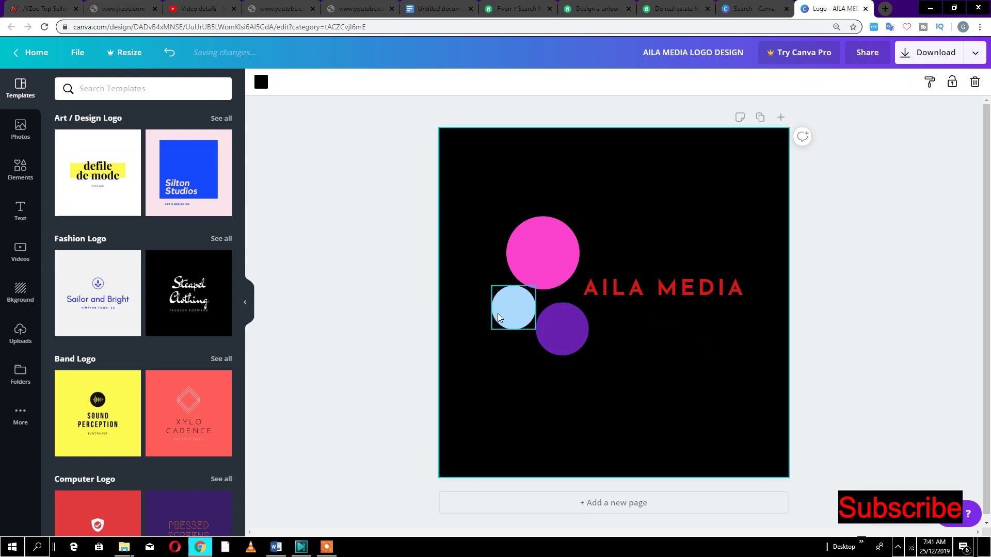
Look up the AILA MEDIA text's hex value #d11717 in its custom colour picker.
click(514, 320)
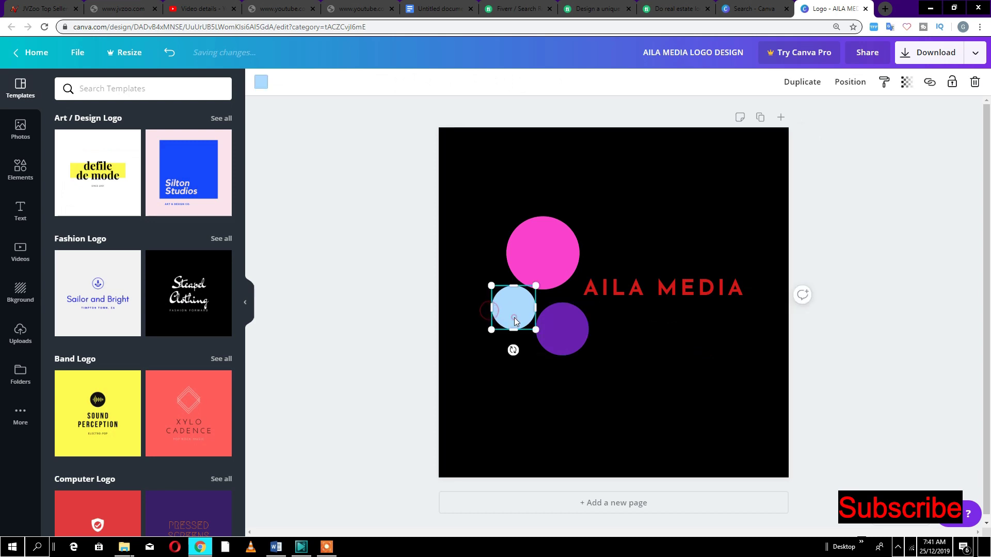
click(687, 297)
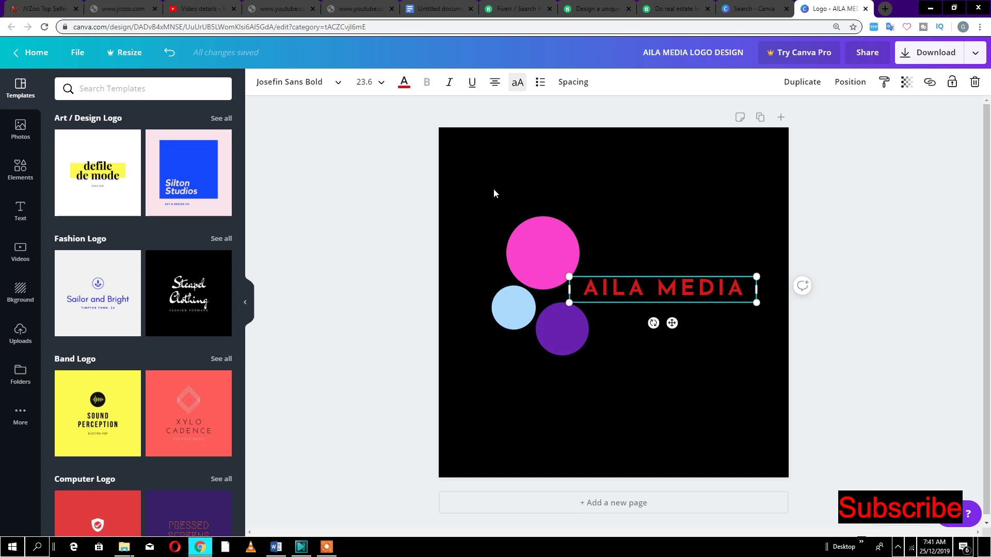
click(404, 84)
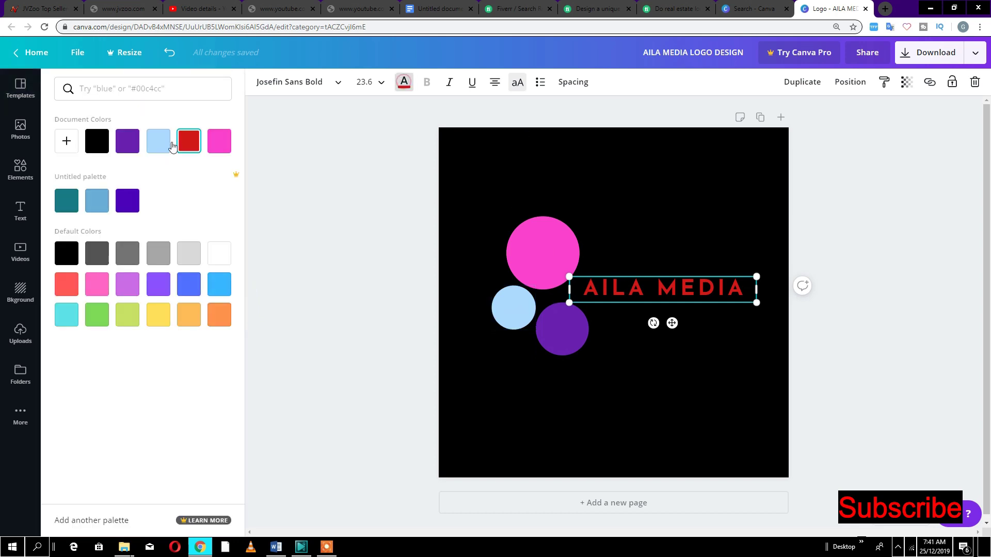
click(79, 148)
click(162, 258)
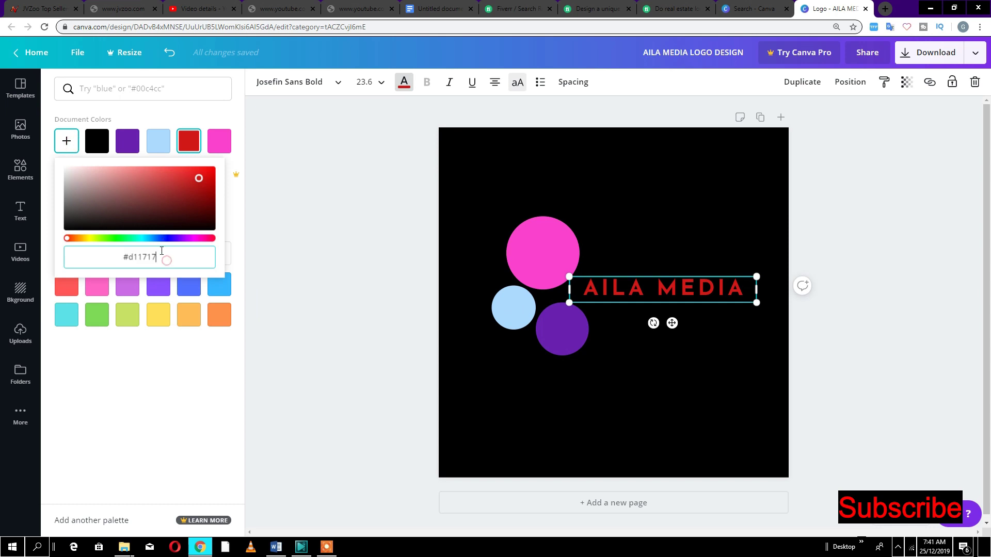
drag(162, 258, 120, 260)
Recolour the light-blue circle coral #ff5757 from the default colour swatches.
click(521, 302)
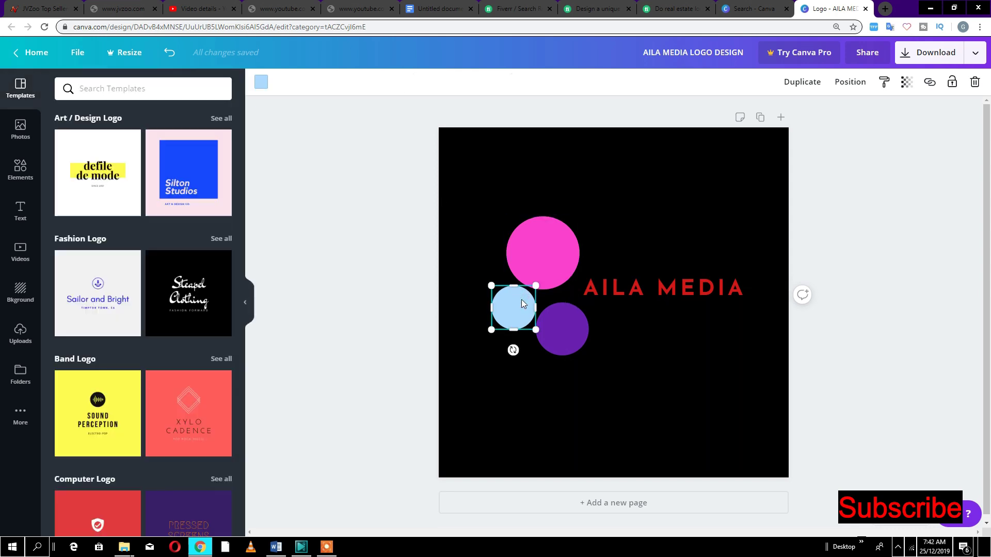
click(259, 76)
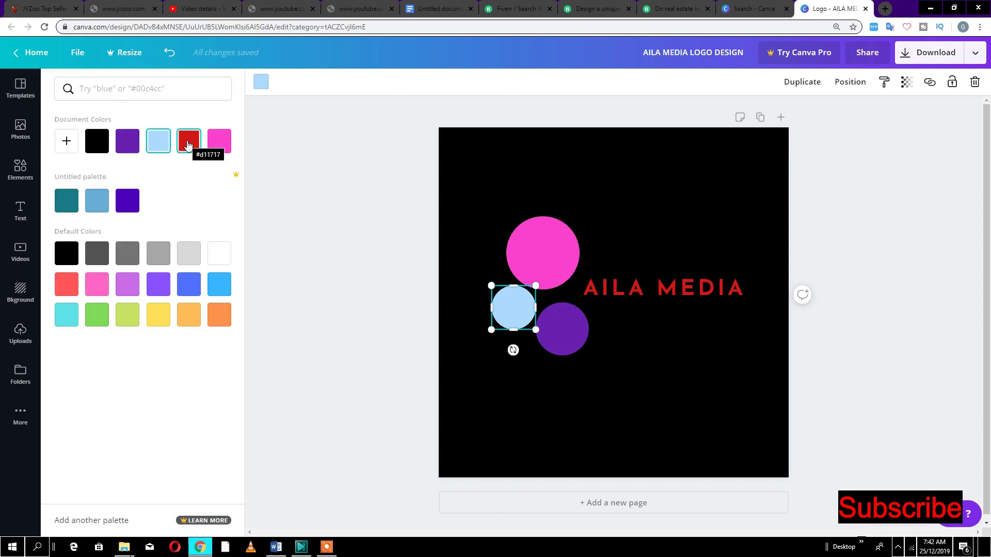
click(66, 286)
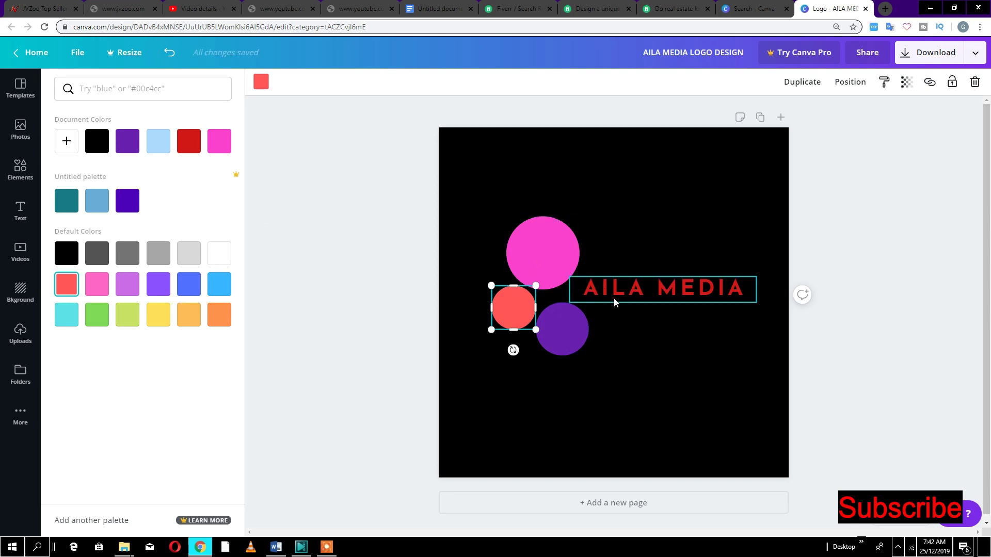
click(614, 303)
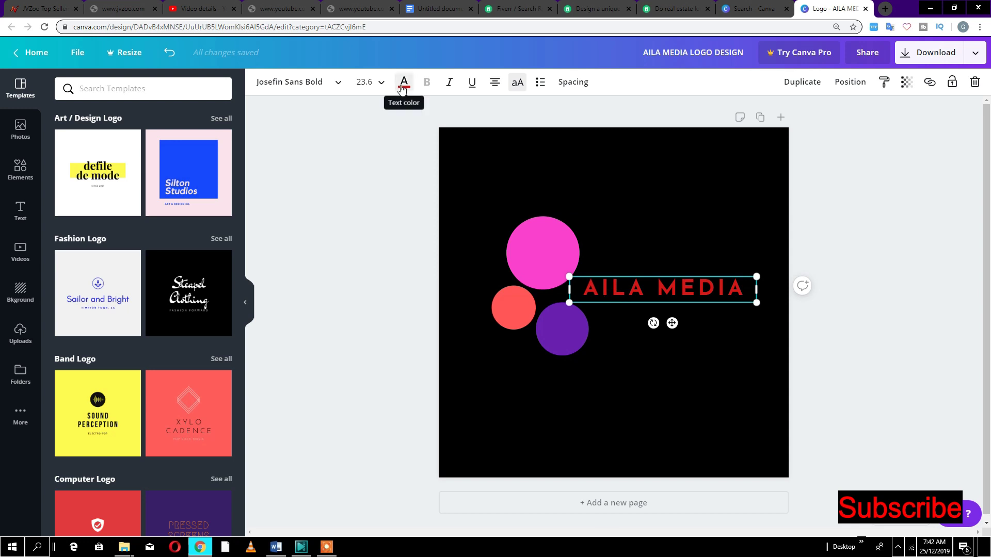
Copy the text's hex #d11717 and enter it as the coral circle's custom colour.
click(403, 84)
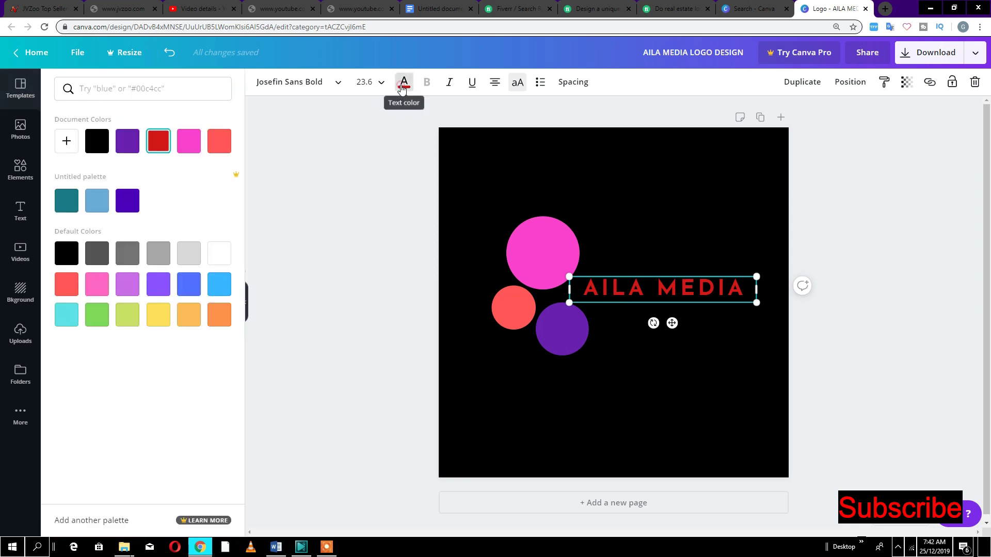
click(67, 143)
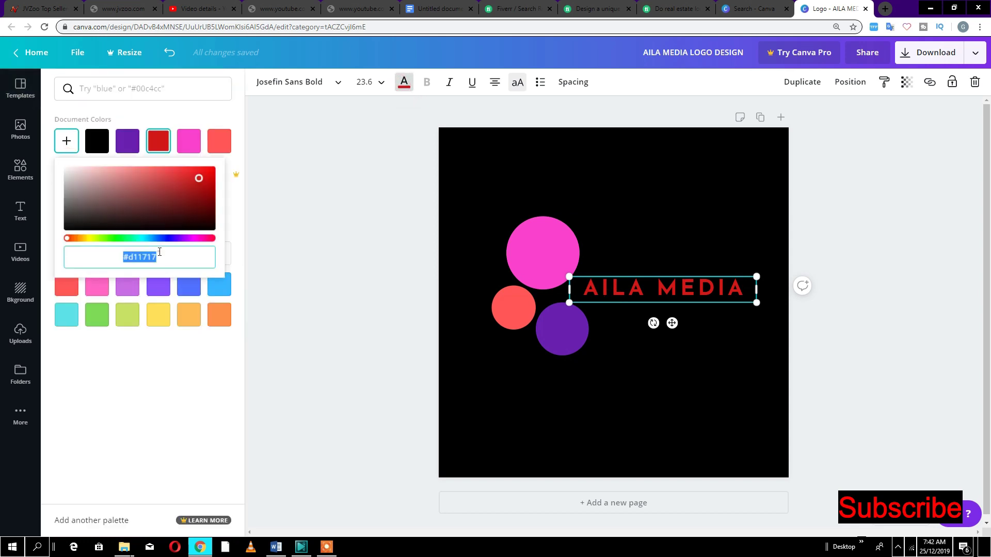
click(158, 255)
drag(155, 260, 120, 261)
click(515, 308)
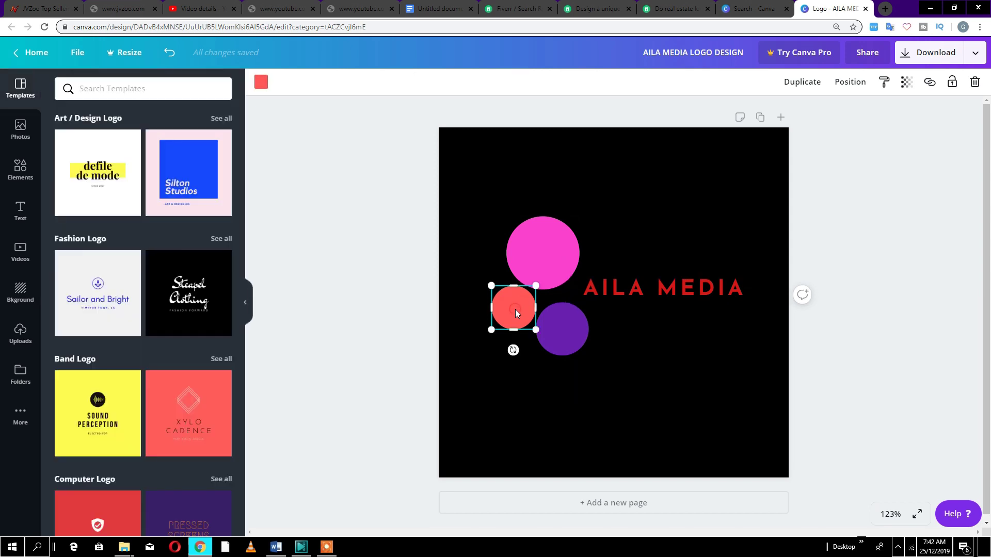
click(261, 84)
click(62, 142)
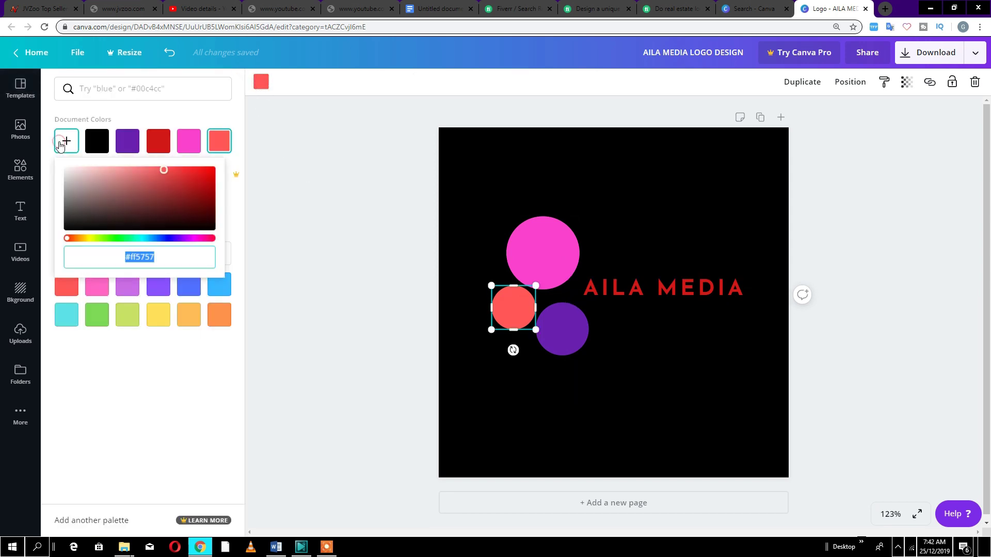
text(#)
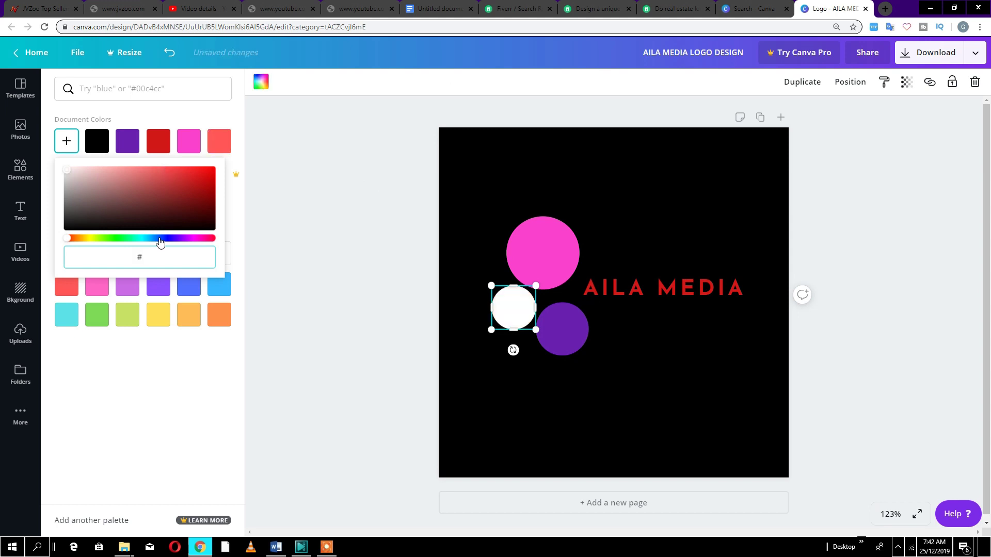
text(d11717)
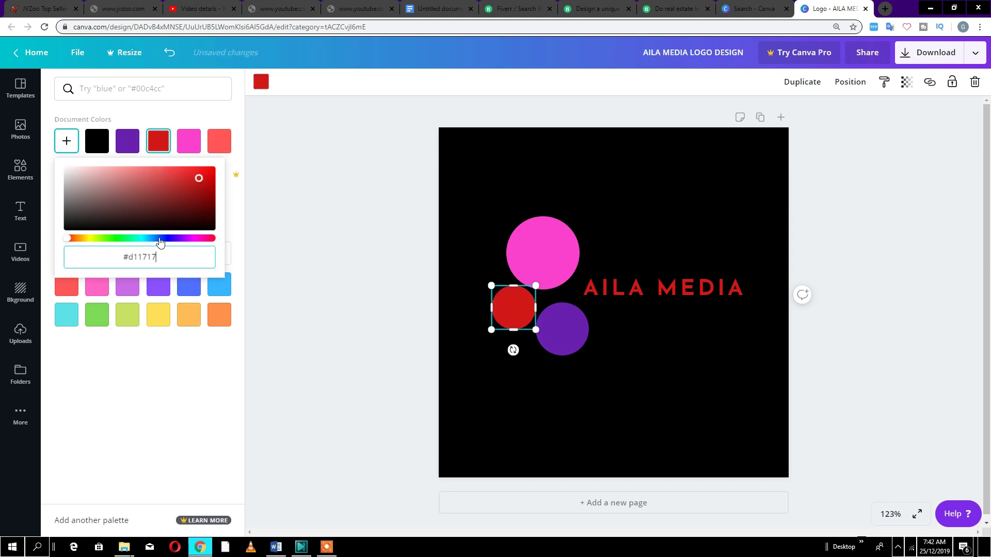
click(687, 349)
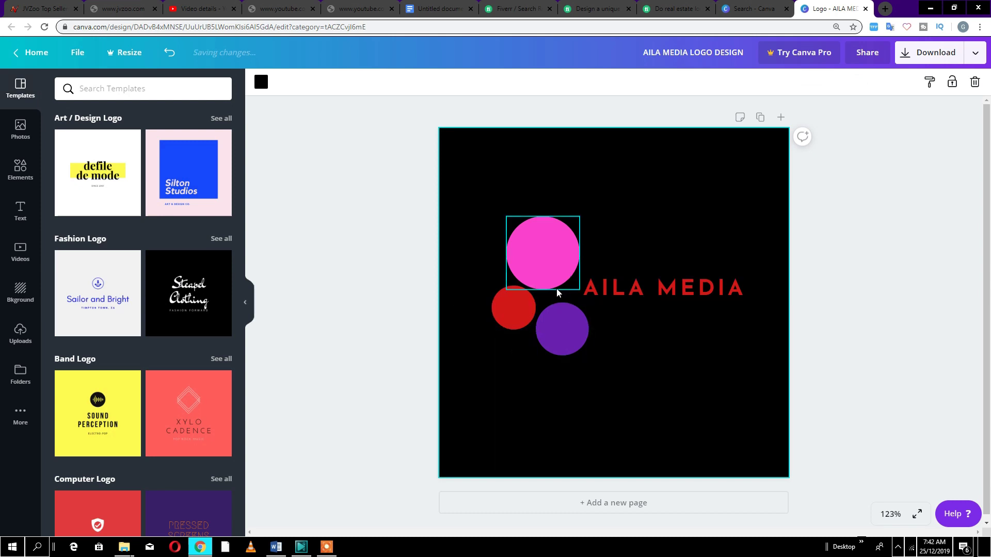
Try the default colour swatches on the lower purple circle, settling on orange.
click(570, 324)
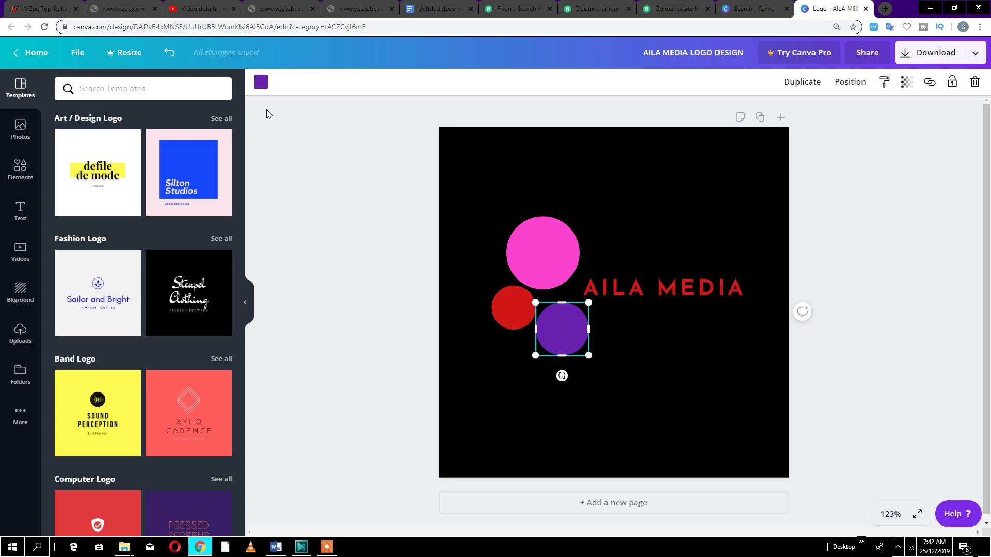
click(261, 82)
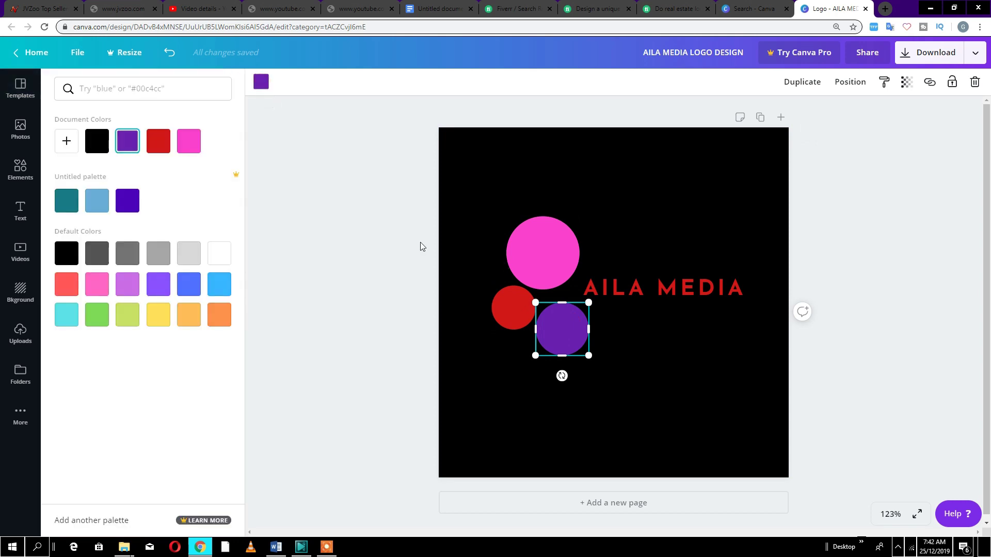
click(215, 285)
click(189, 290)
click(159, 286)
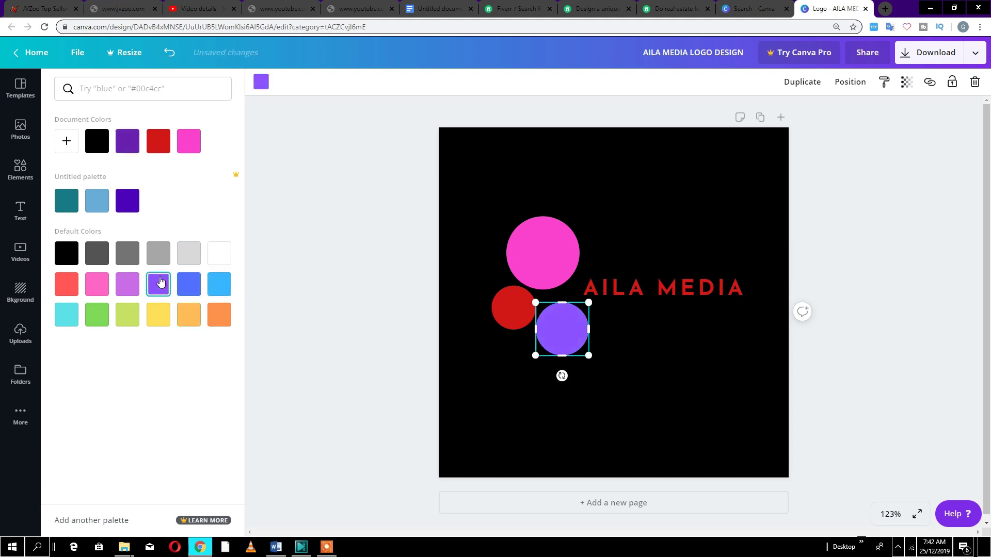
click(158, 252)
click(119, 258)
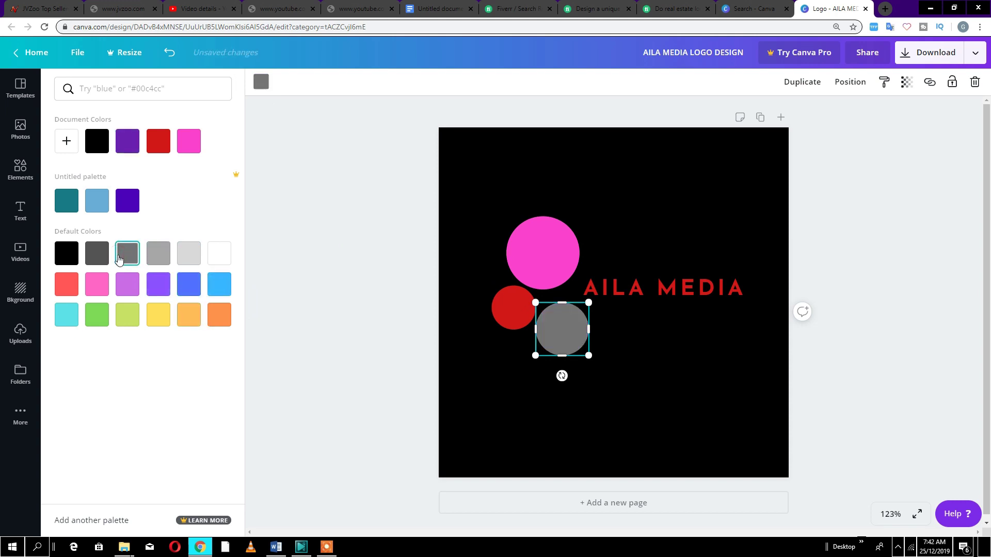
click(93, 261)
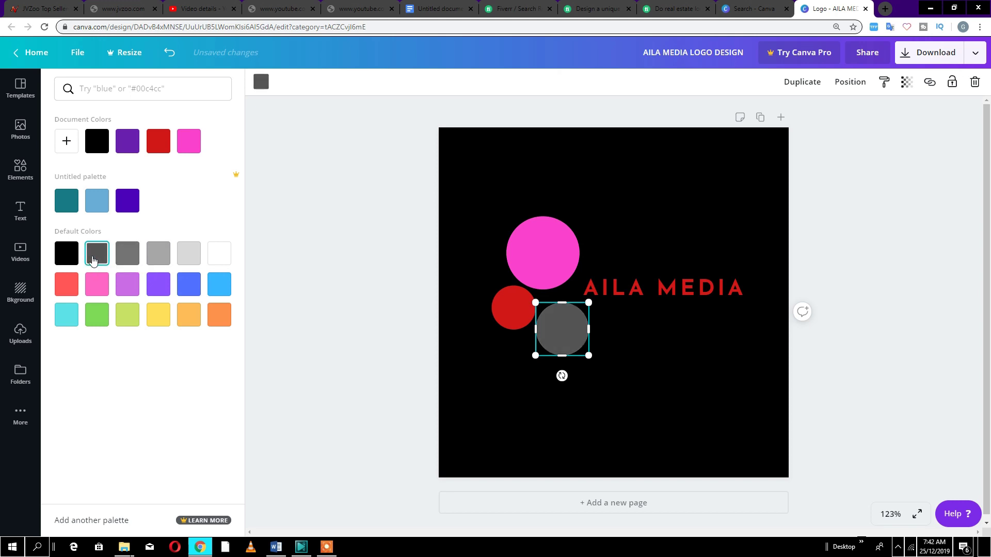
click(70, 263)
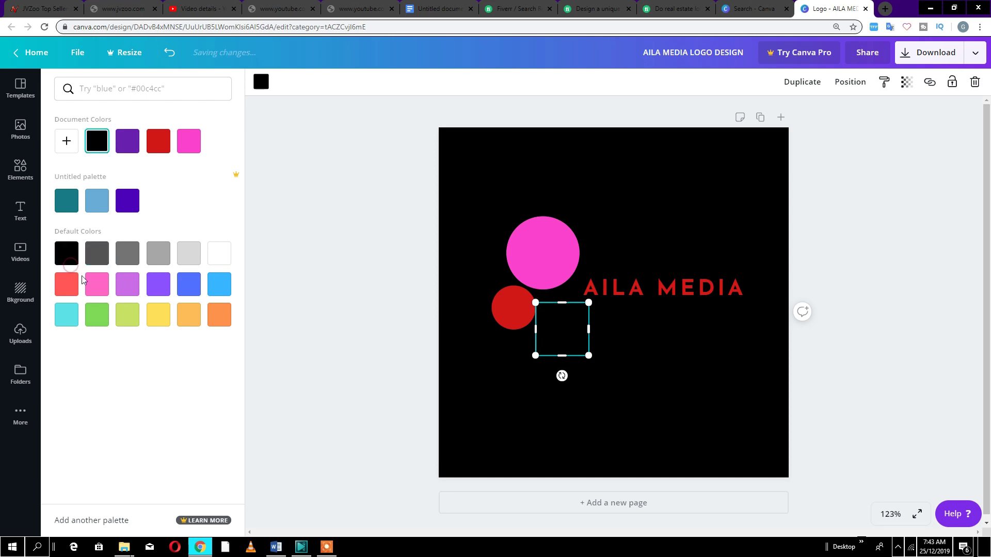
click(73, 284)
click(95, 285)
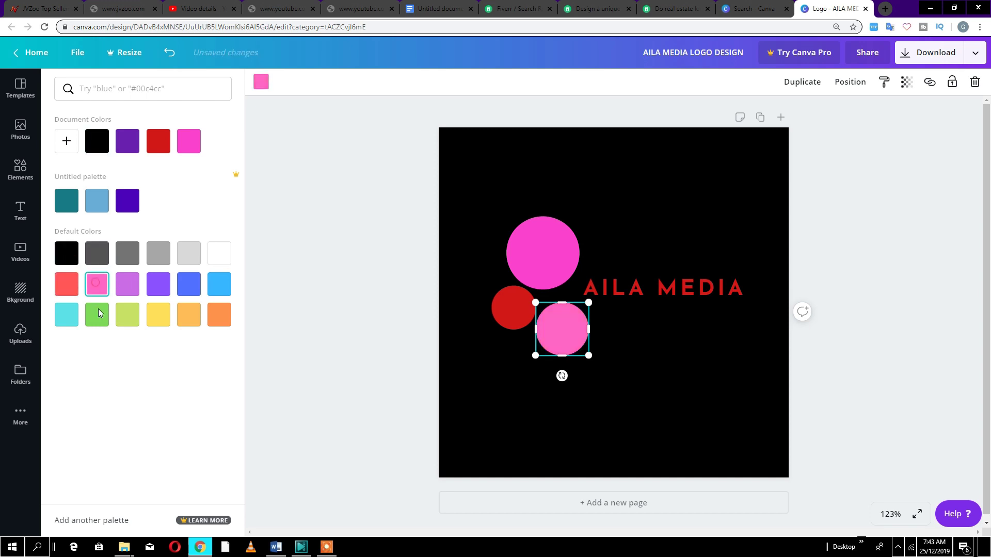
click(97, 314)
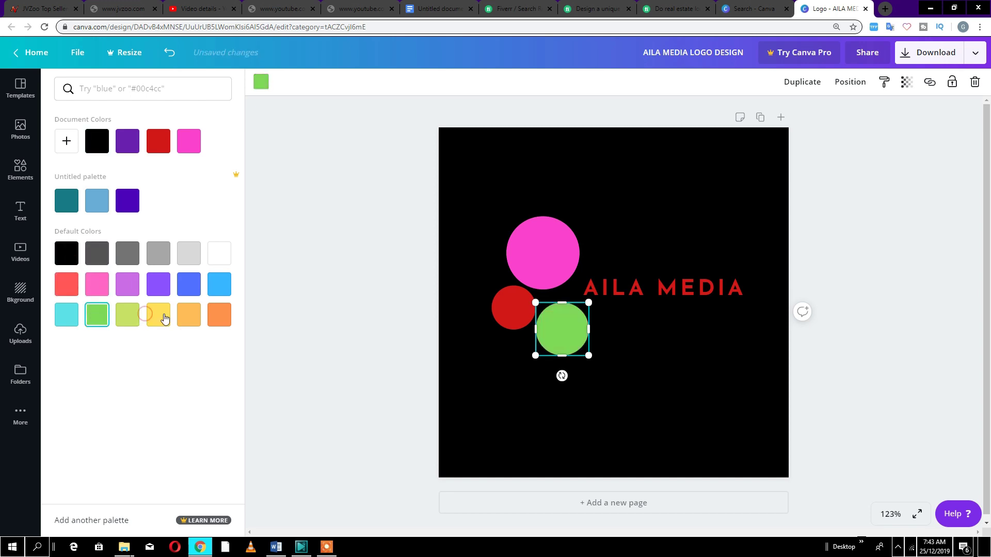
click(164, 316)
click(190, 316)
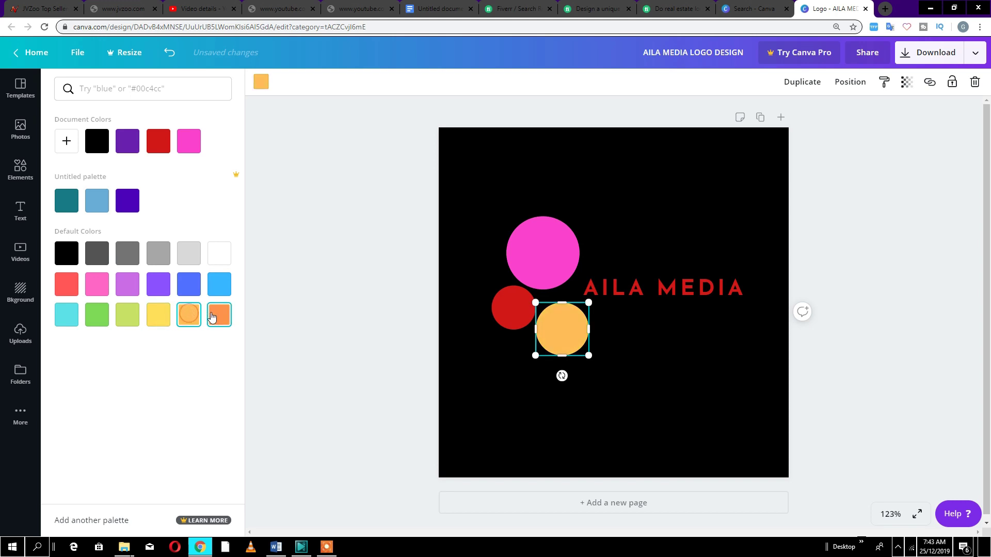
click(212, 317)
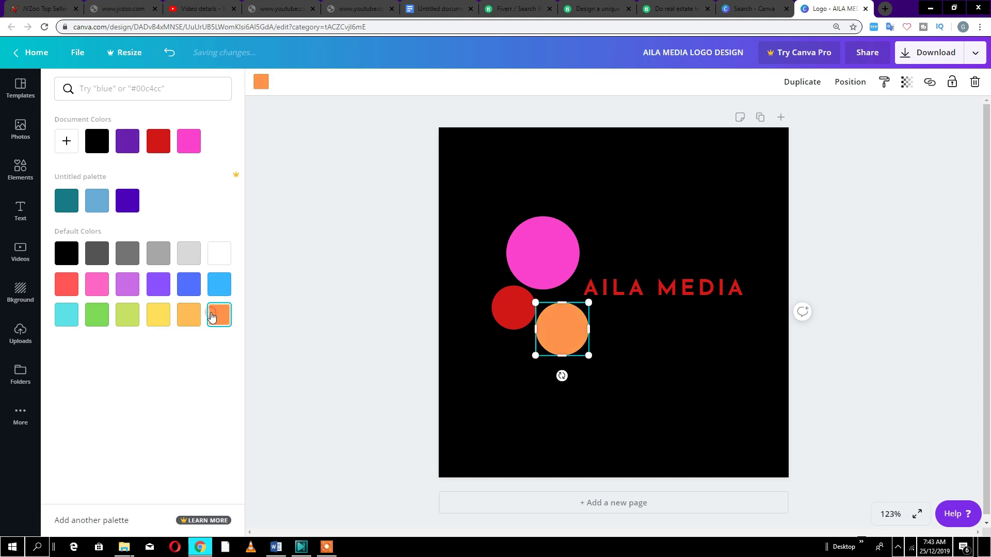
click(706, 326)
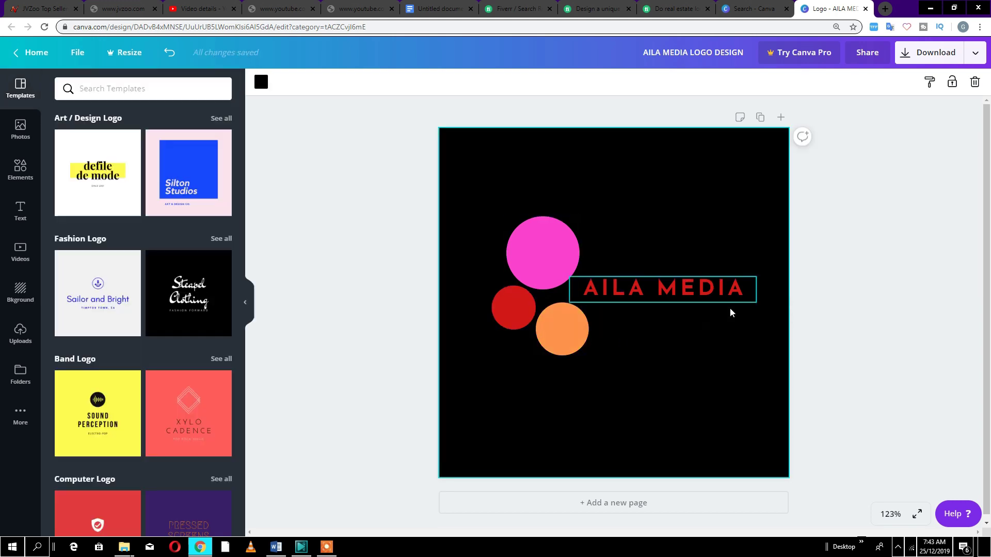
Recolour the top pink circle a deep magenta in the custom colour picker.
click(536, 232)
click(258, 86)
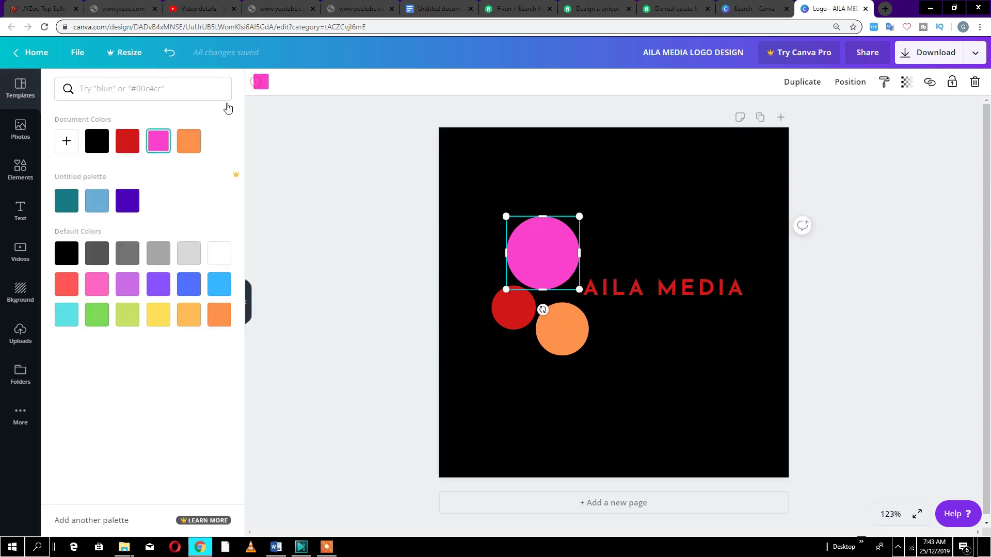
click(68, 140)
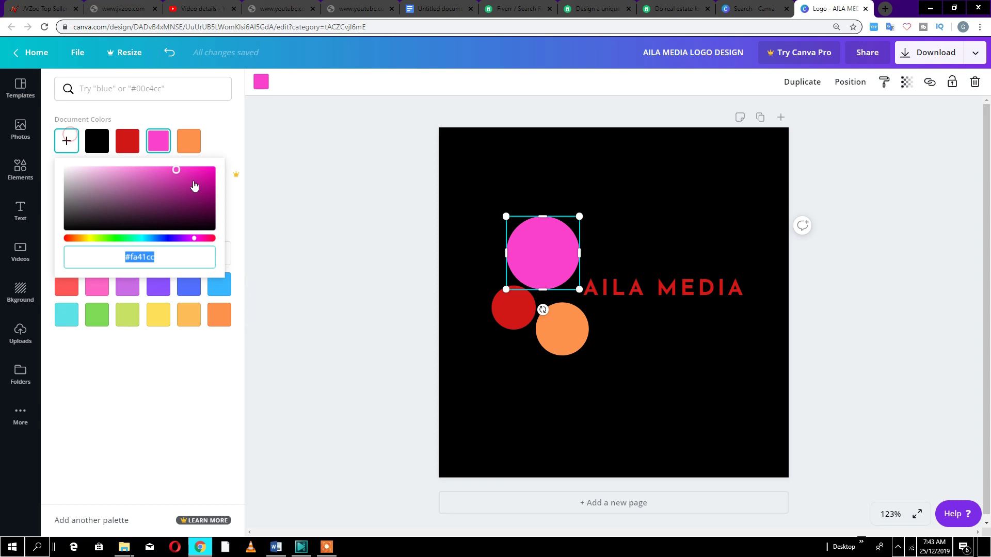
mouse_move(186, 192)
mouse_down()
mouse_move(180, 200)
mouse_move(190, 187)
mouse_move(192, 195)
mouse_up()
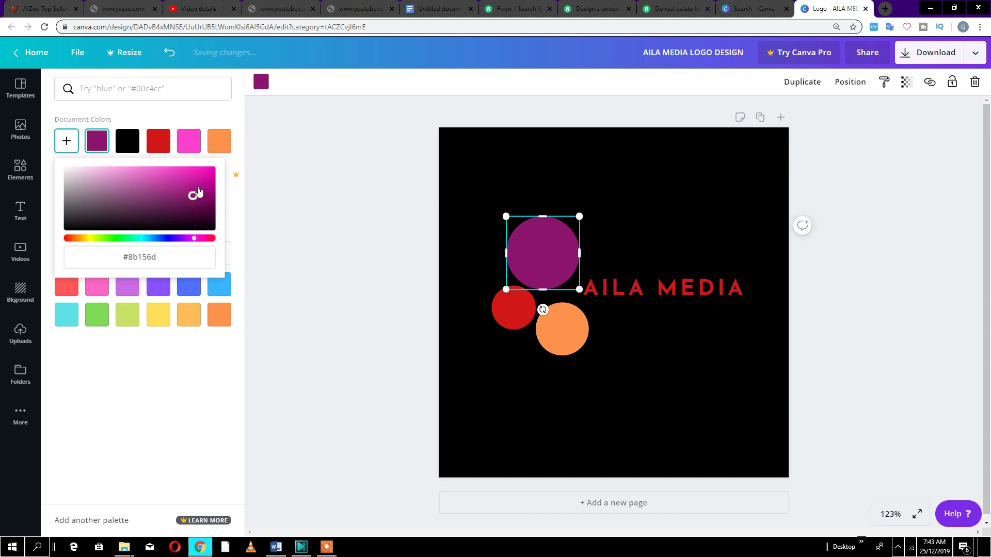
drag(193, 195, 197, 191)
Change the orange circle to a dark brown shade (#7b6151).
click(584, 323)
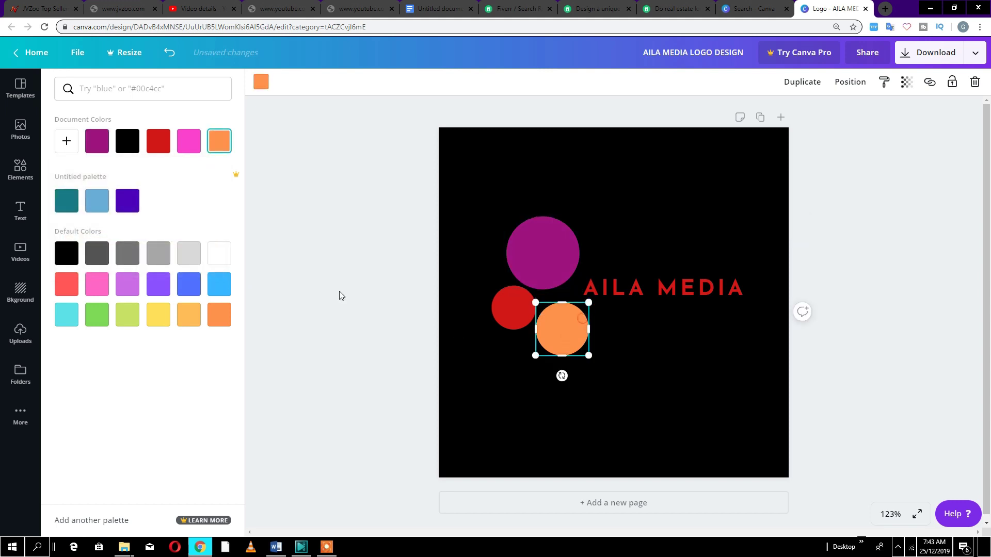
click(66, 154)
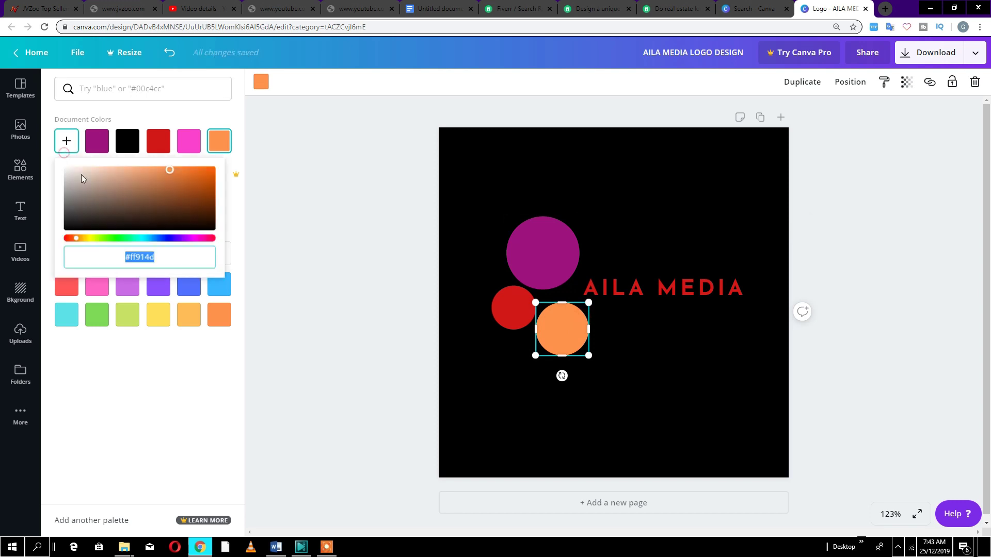
click(102, 204)
click(120, 199)
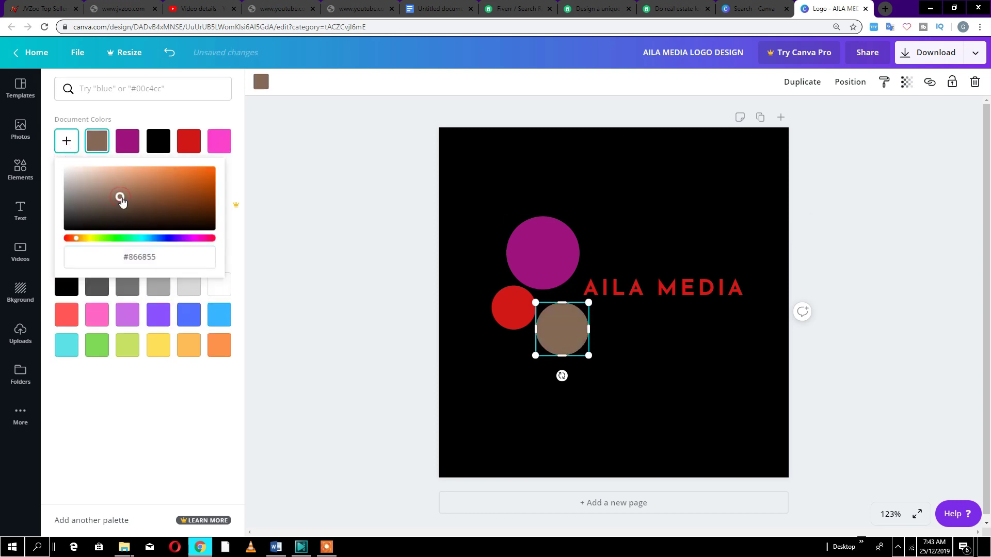
click(116, 201)
Inspect the red circle's custom colour picker, leaving its deep red unchanged.
click(491, 313)
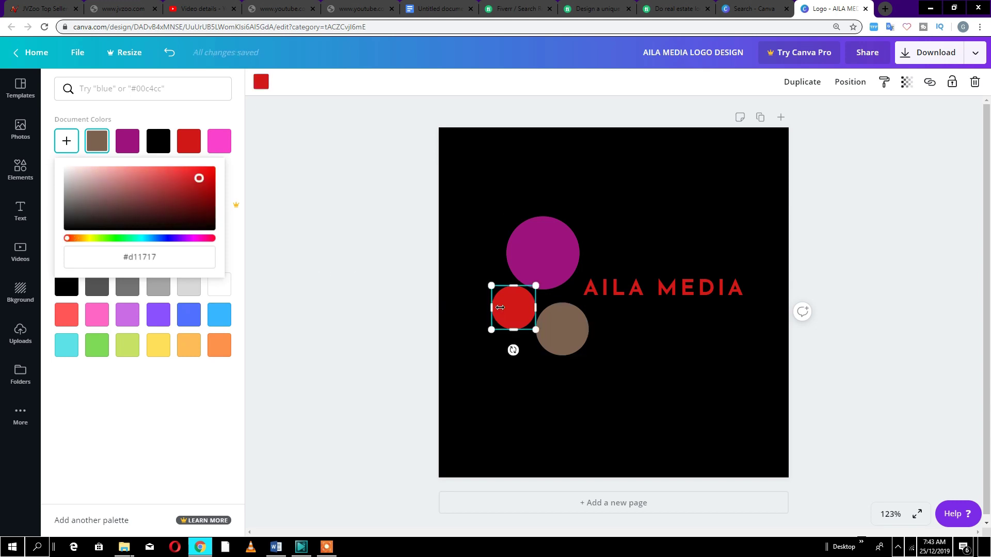
click(66, 144)
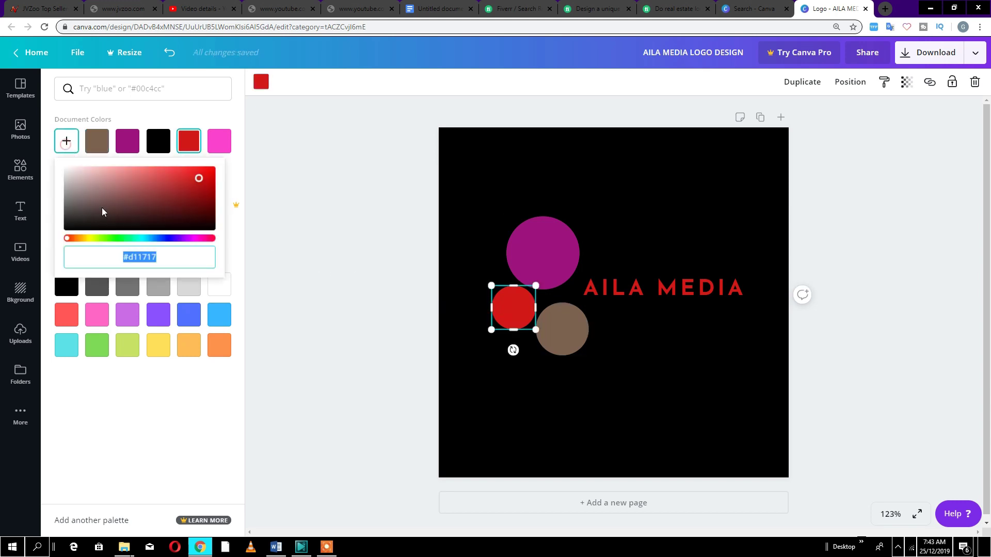
click(772, 183)
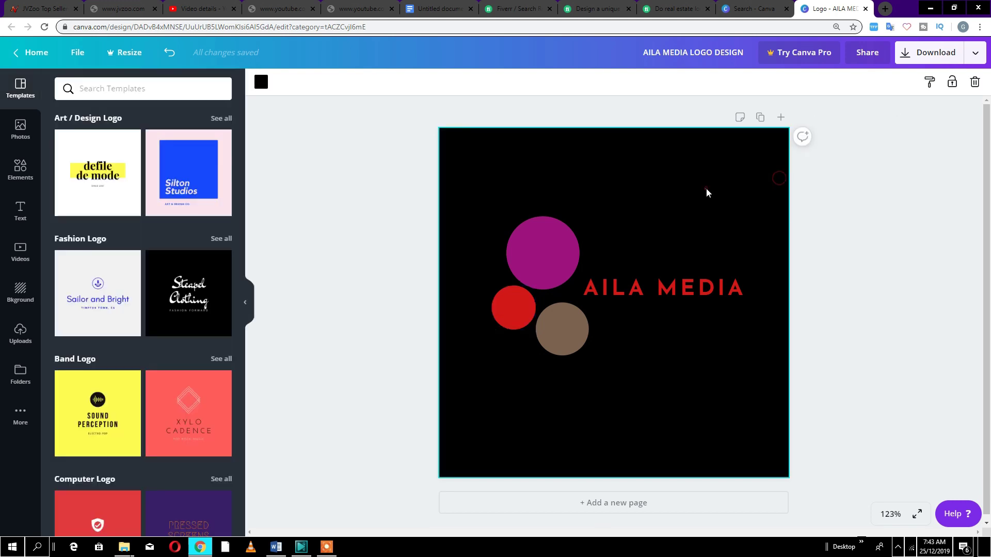
click(517, 328)
click(898, 548)
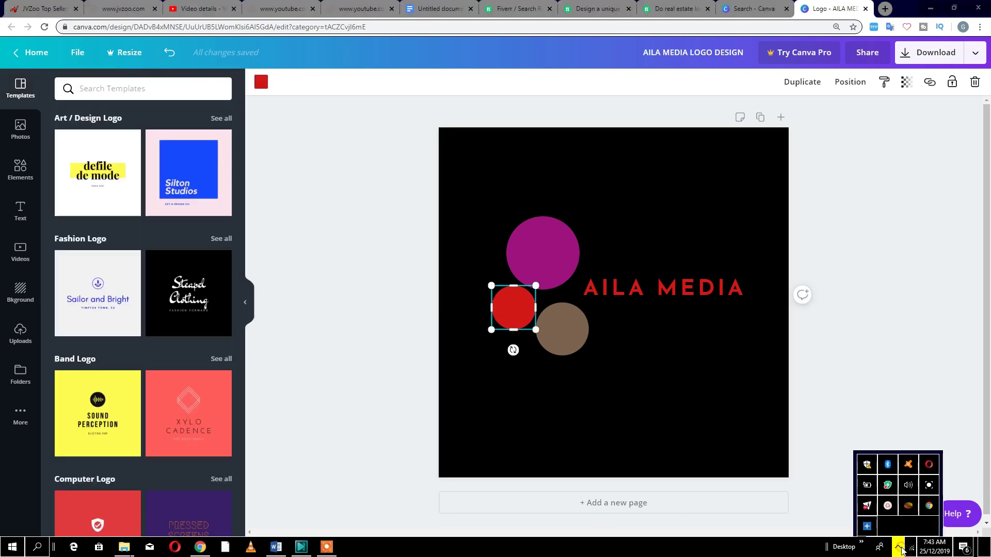
Darken the top magenta circle to dark plum #562149 via the custom picker.
click(888, 508)
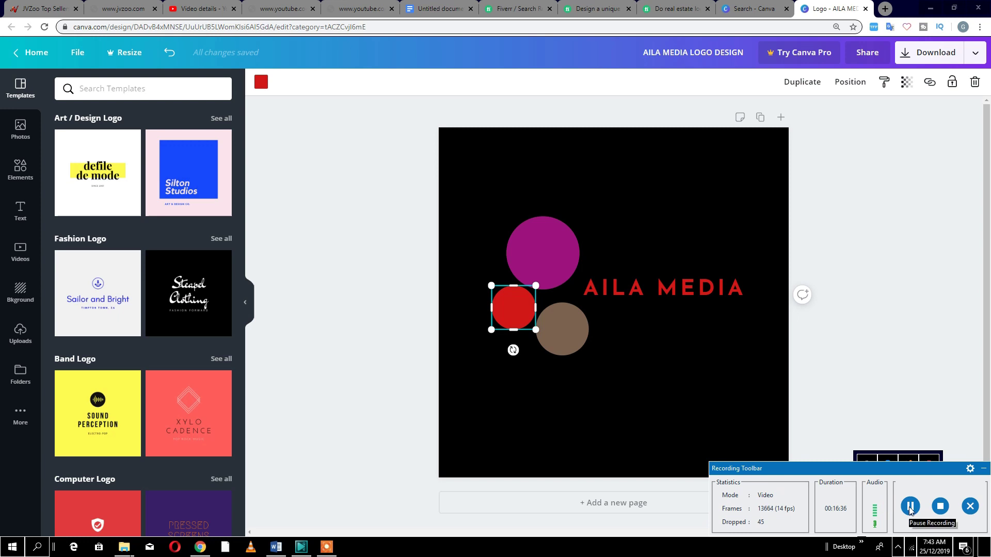
click(910, 506)
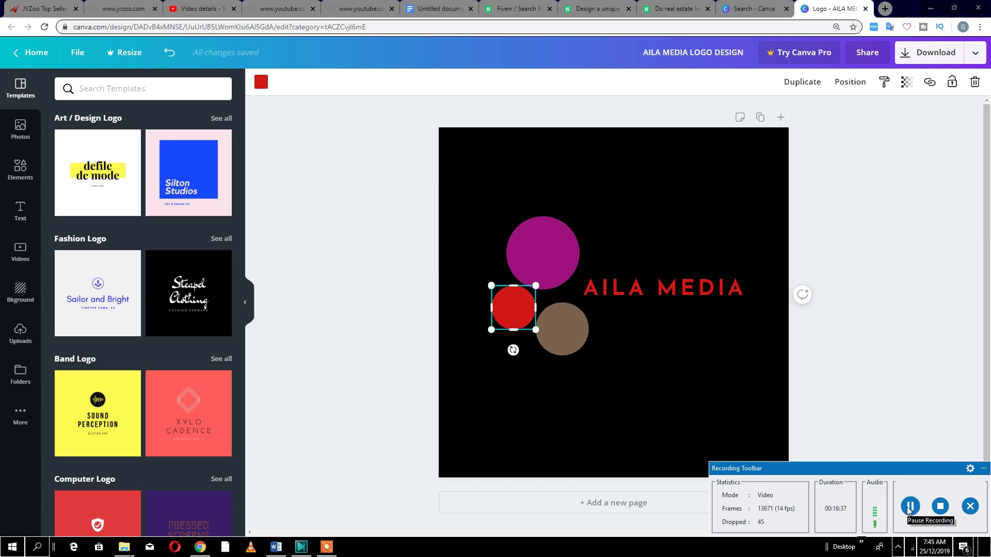
click(544, 266)
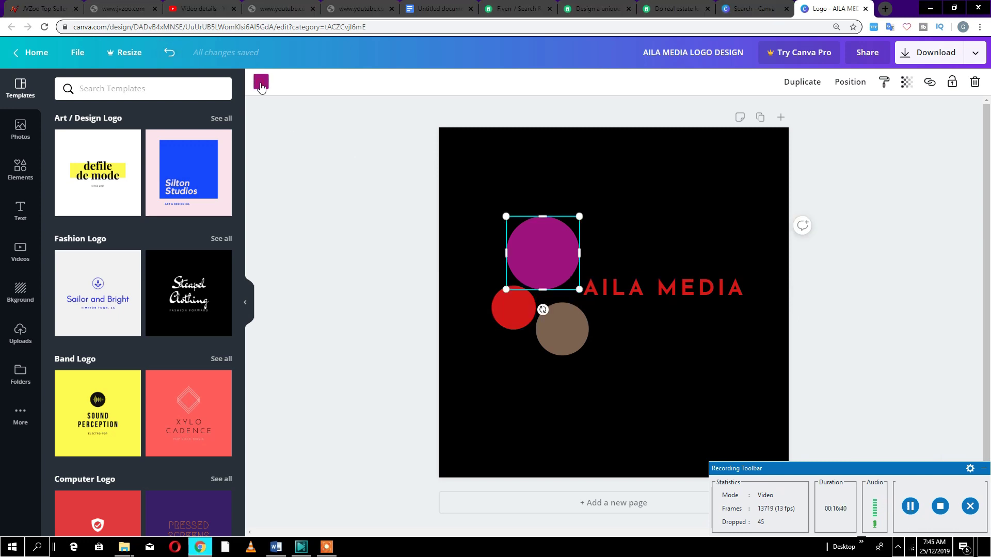
click(261, 82)
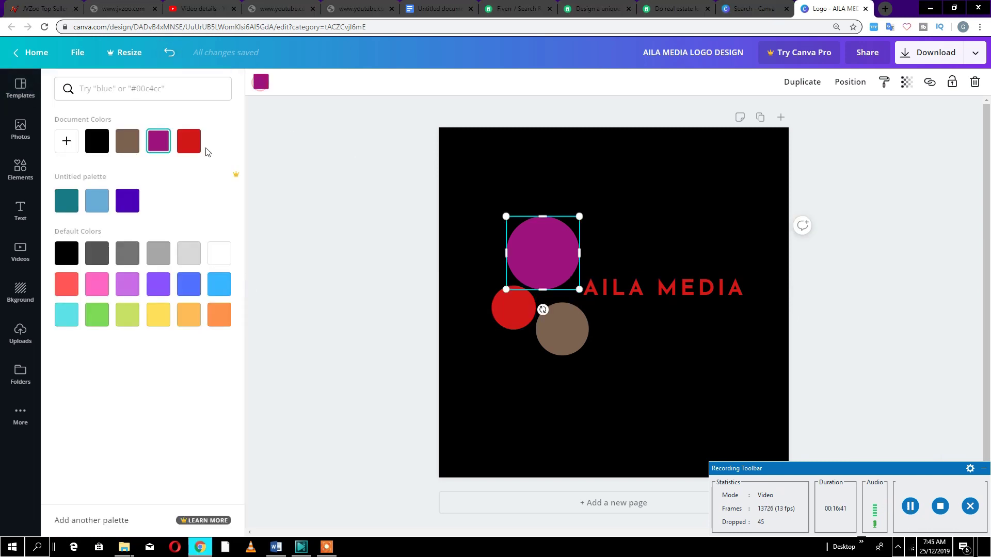
click(66, 145)
drag(166, 183, 167, 191)
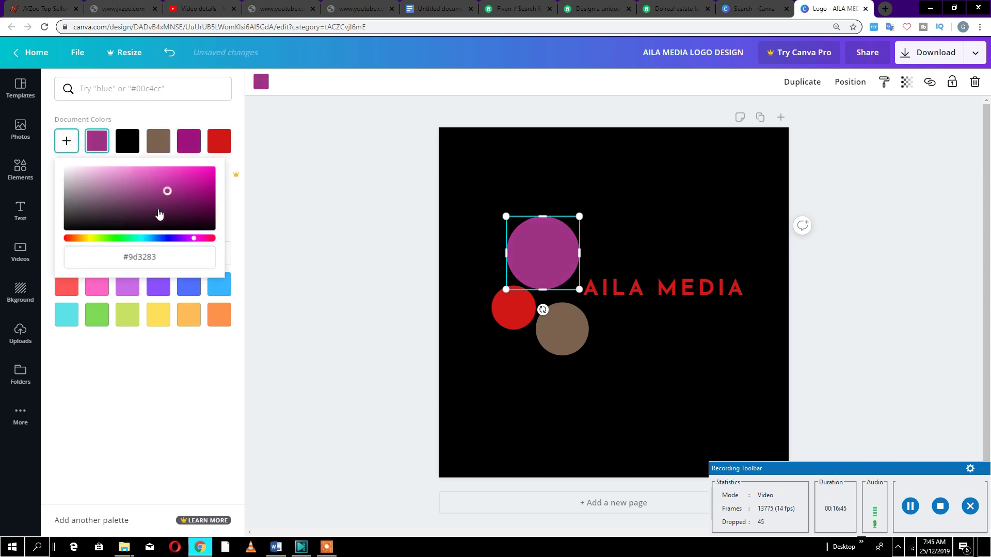
click(158, 209)
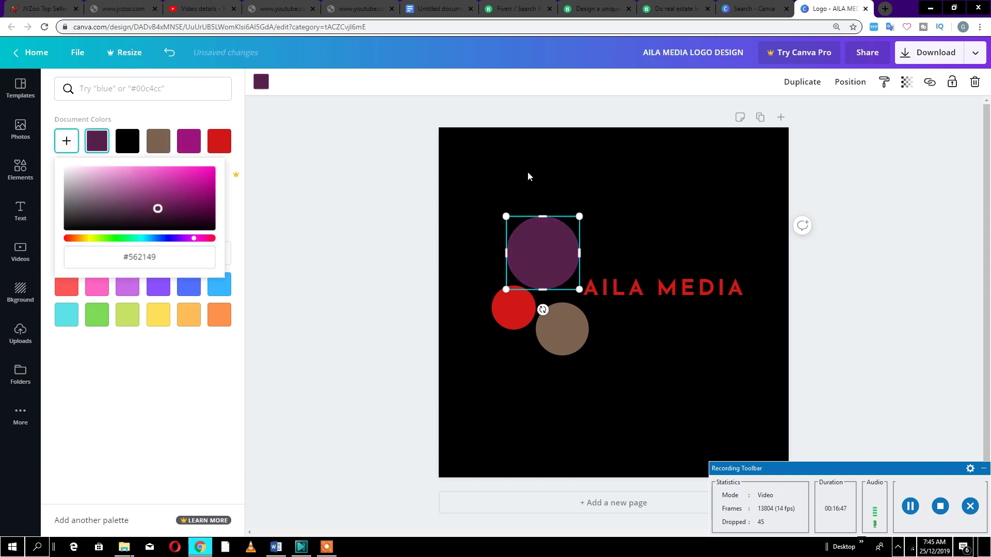
click(560, 196)
click(500, 305)
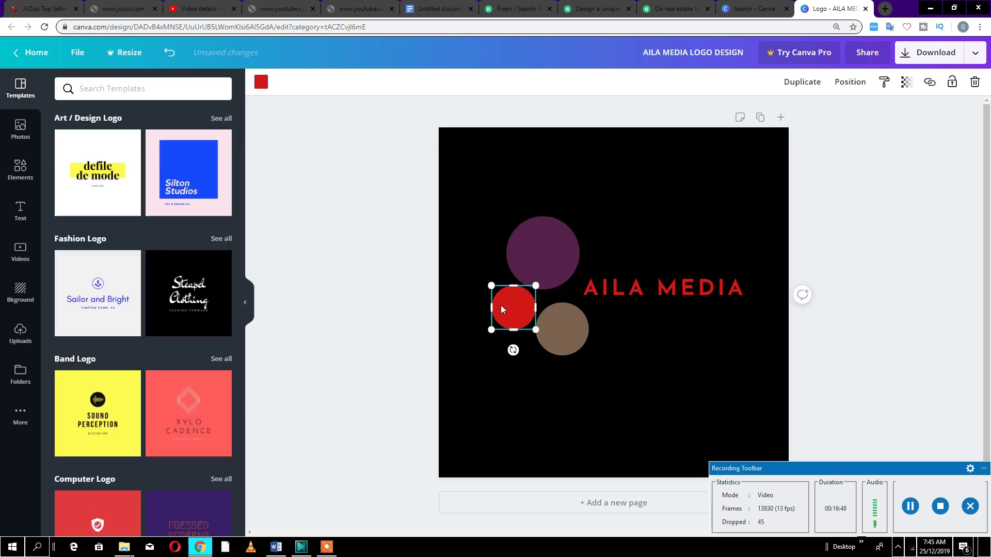
Set the red circle's transparency to about 53 and nudge the brown circle down-left.
click(906, 82)
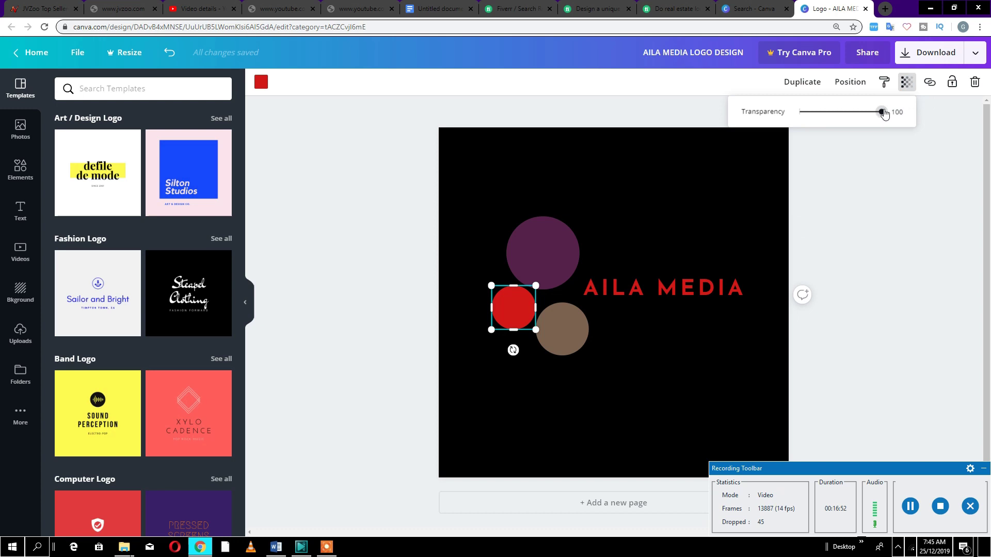
drag(884, 114, 844, 128)
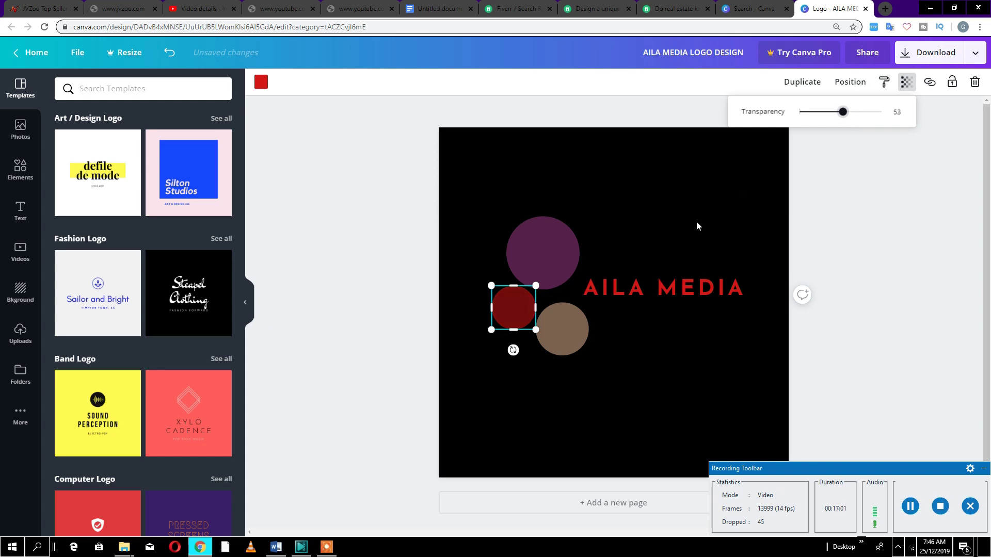
click(681, 273)
click(570, 338)
drag(569, 338, 564, 353)
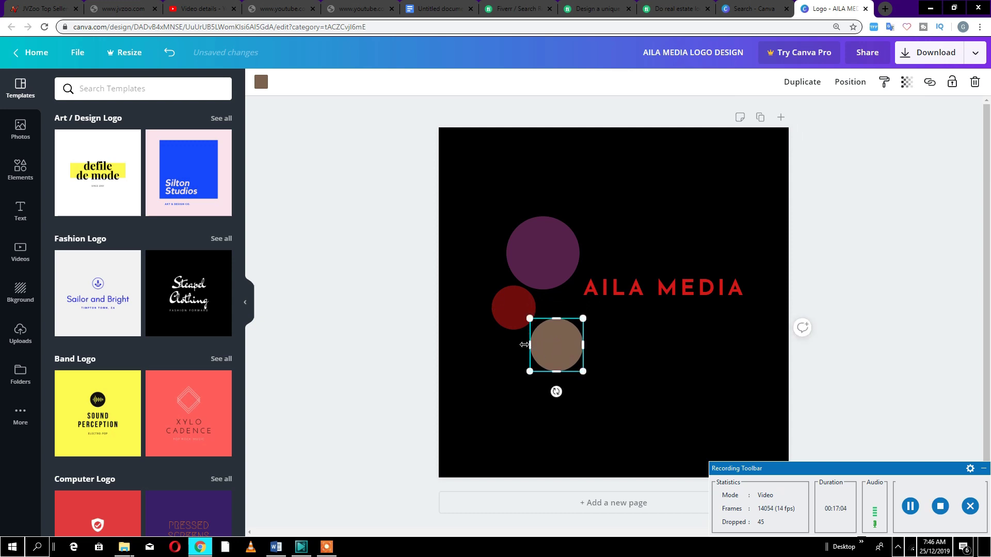
Overlap the dark red and brown circles below the purple one, then shift AILA MEDIA right.
click(518, 318)
drag(518, 317, 522, 313)
drag(553, 345, 554, 339)
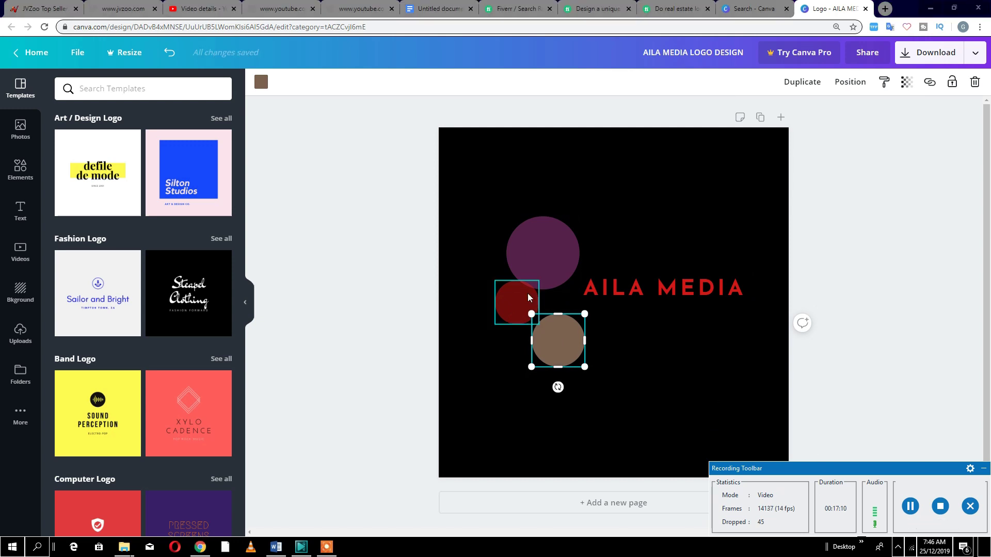
mouse_move(522, 299)
mouse_down()
mouse_move(517, 311)
mouse_move(523, 300)
mouse_move(568, 325)
mouse_move(565, 311)
mouse_move(525, 309)
mouse_up()
key(ctrl+z)
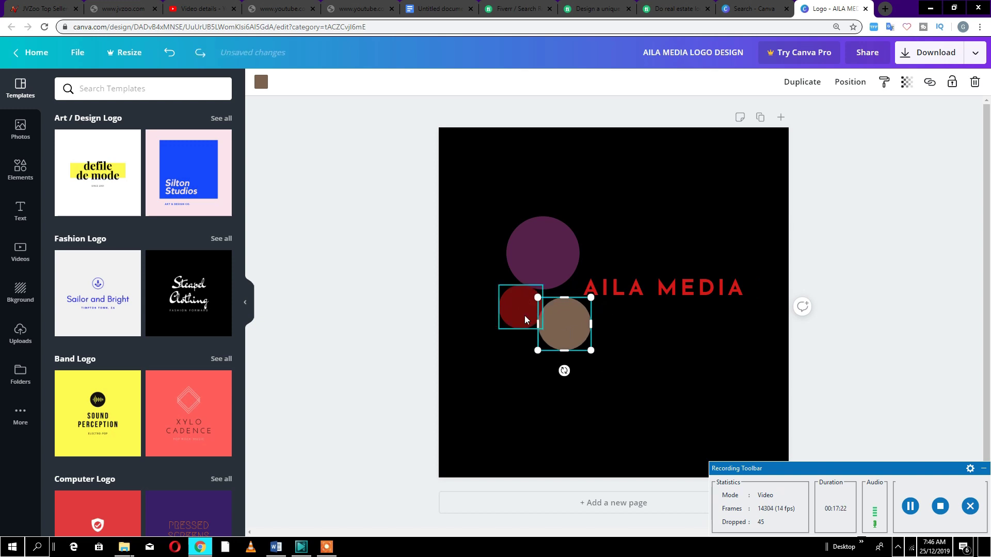
drag(537, 324, 542, 324)
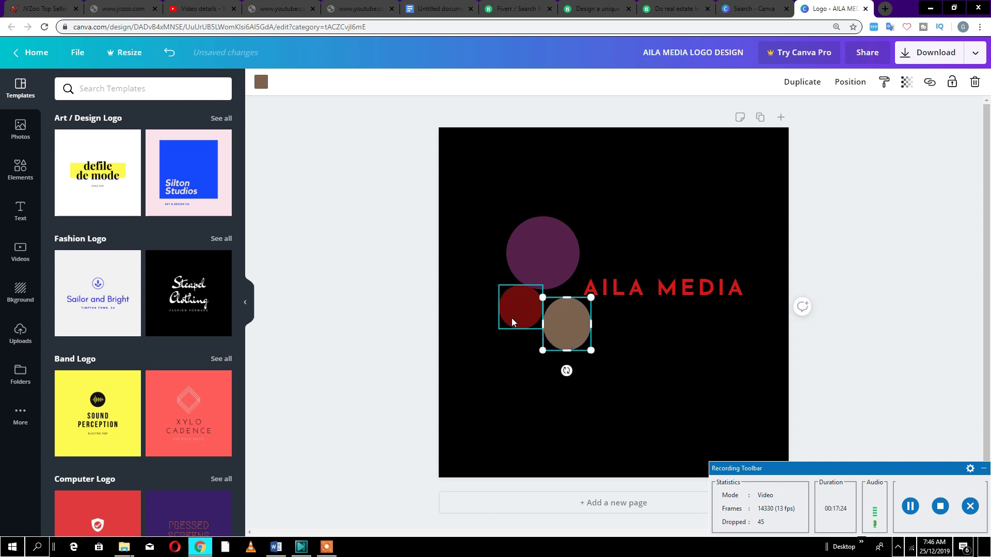
click(466, 299)
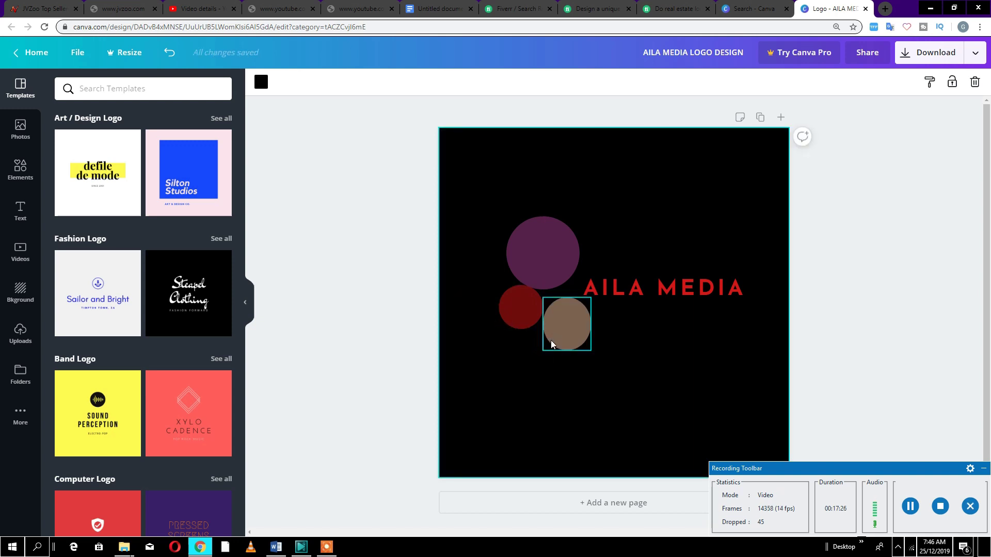
click(550, 340)
key(ctrl+z)
click(573, 359)
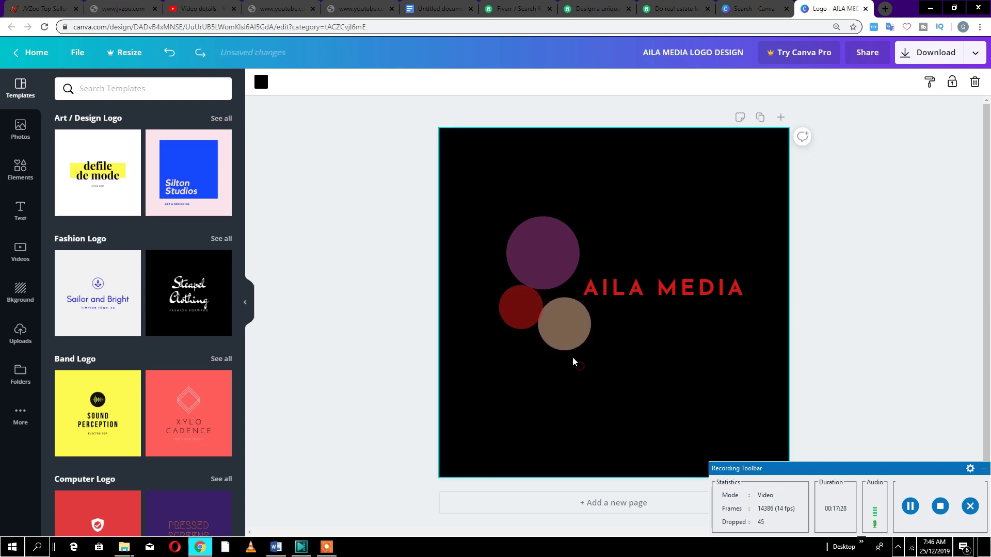
drag(553, 325, 555, 332)
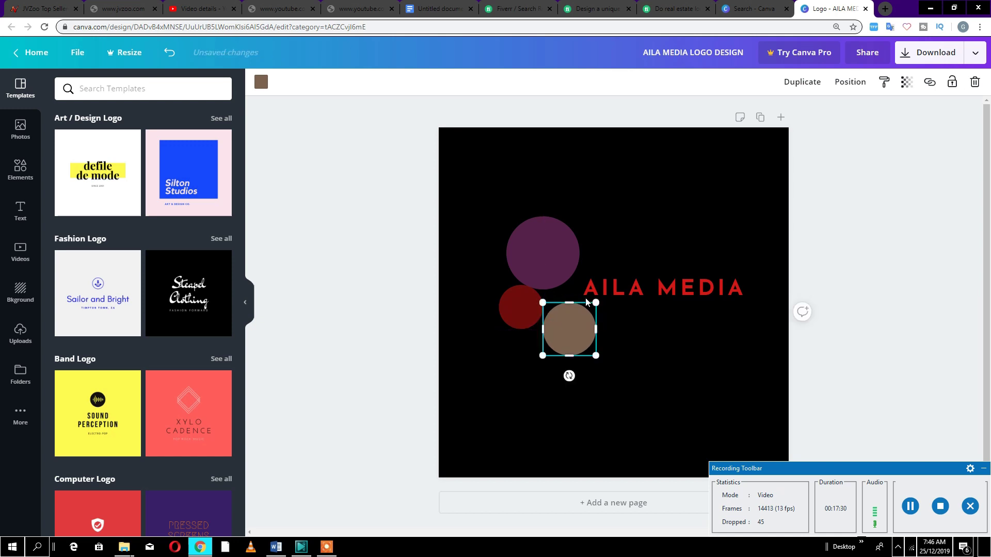
drag(621, 294, 663, 289)
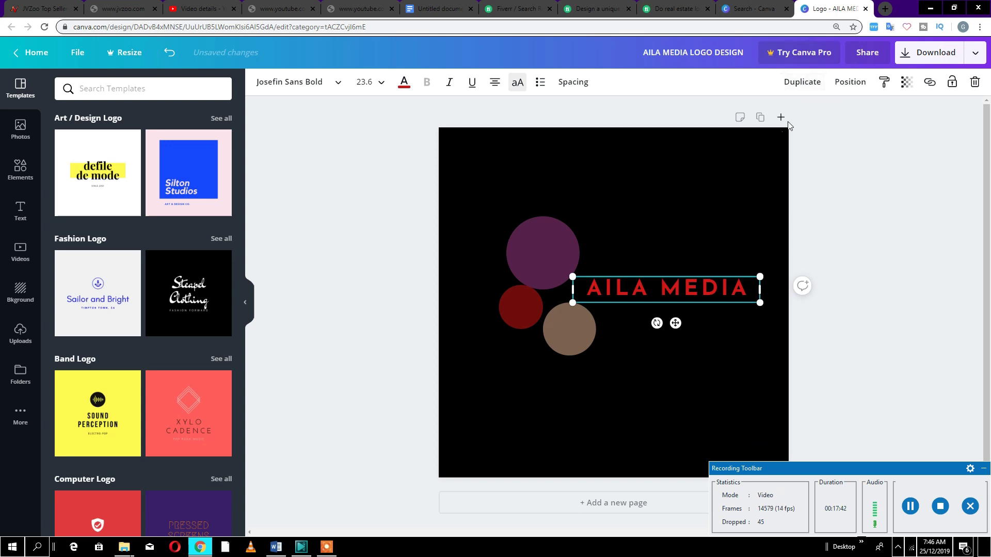
Duplicate the AILA MEDIA text, make the copy brown, and offset it over the red original.
click(797, 84)
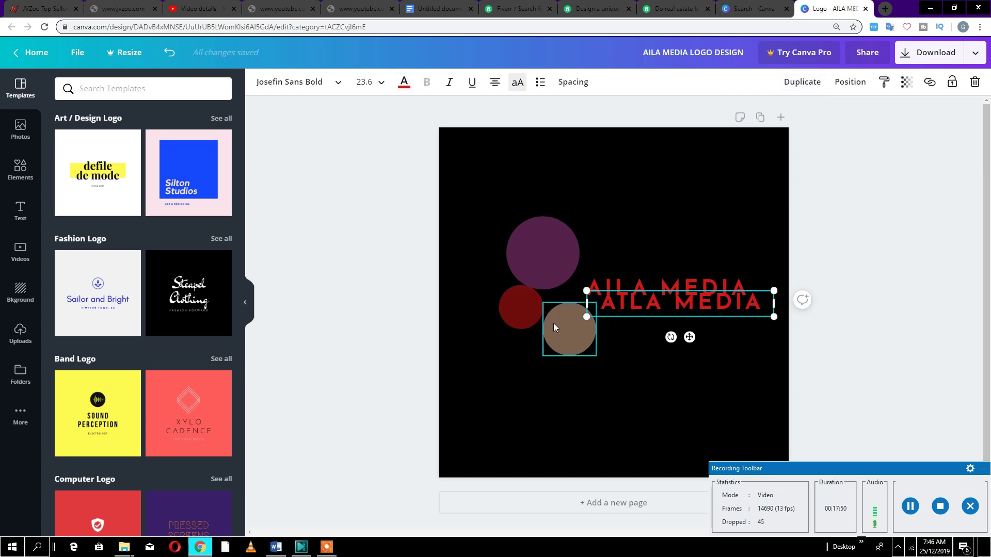
click(562, 339)
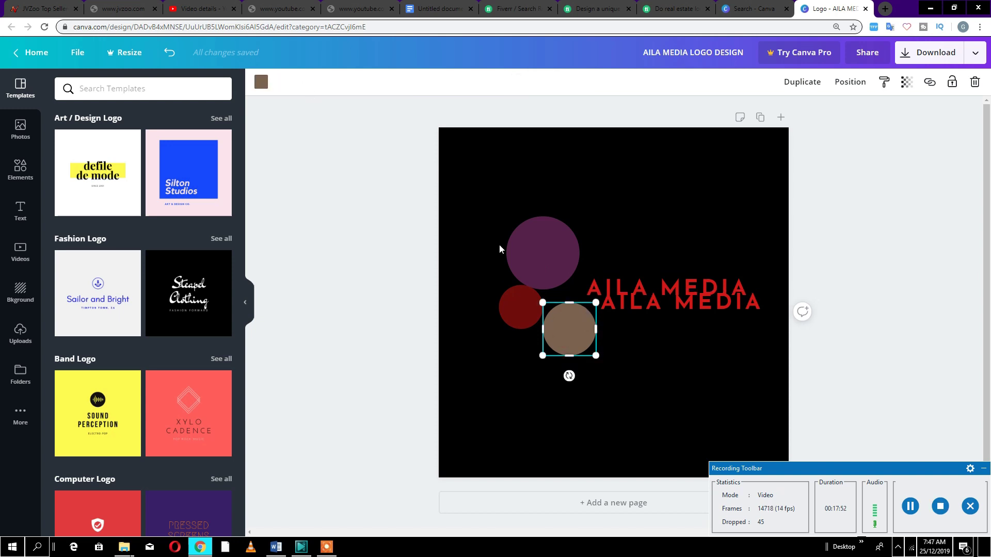
click(654, 304)
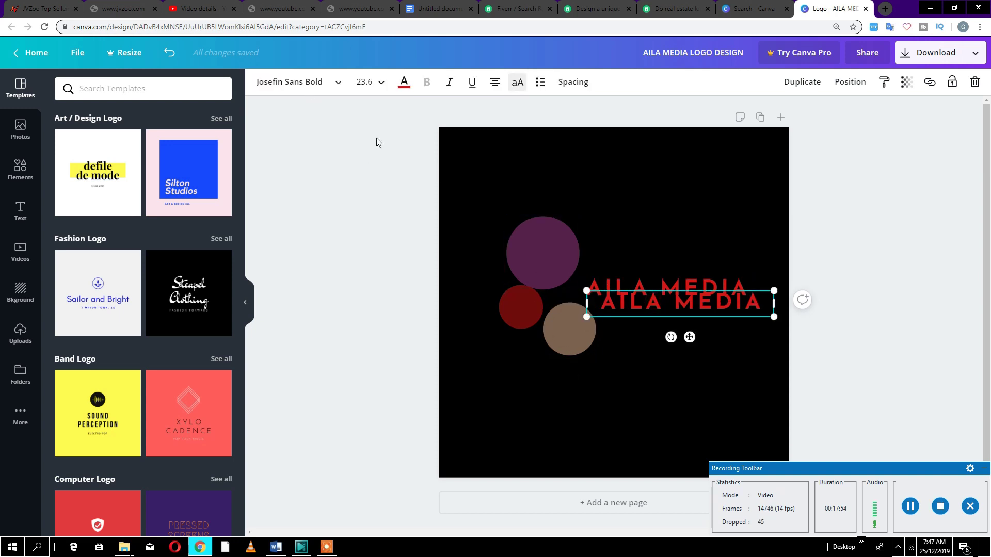
click(403, 89)
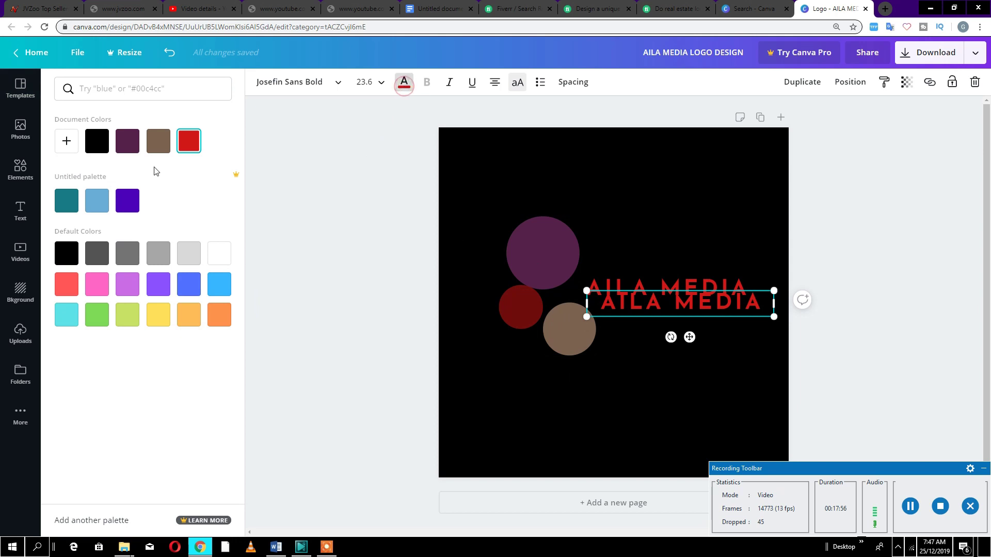
click(164, 150)
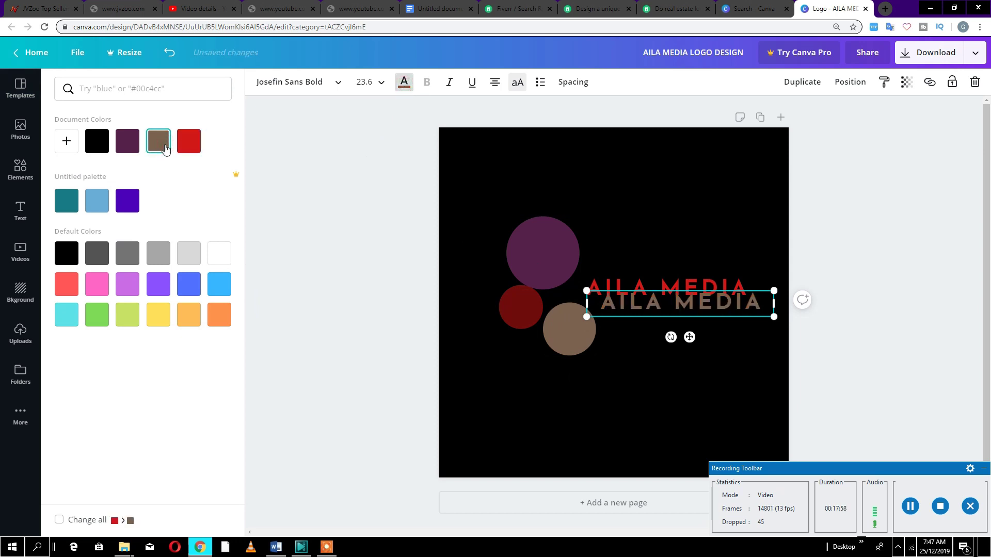
drag(658, 295, 642, 316)
drag(633, 271, 634, 297)
click(633, 312)
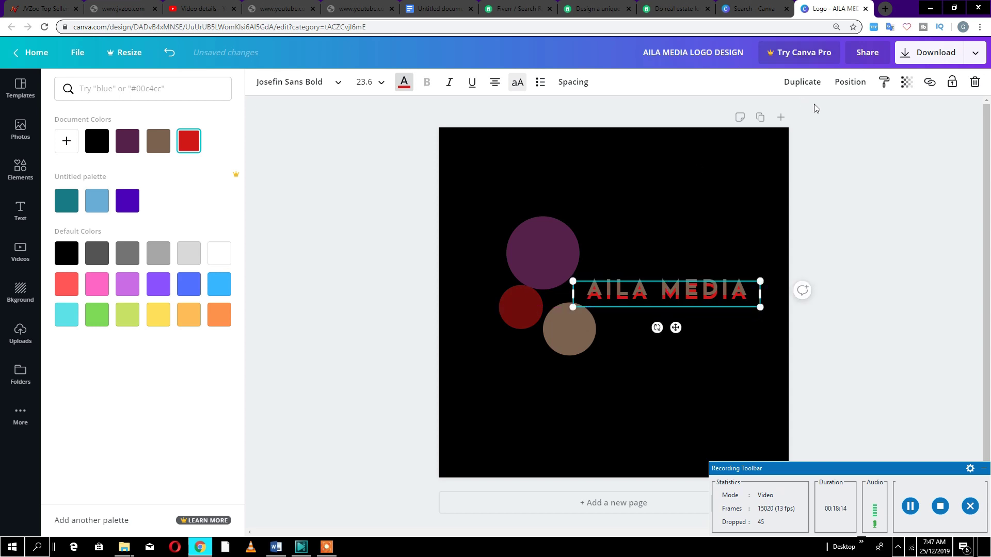
Bring the red AILA MEDIA text forward and realign it over the brown copy.
click(847, 84)
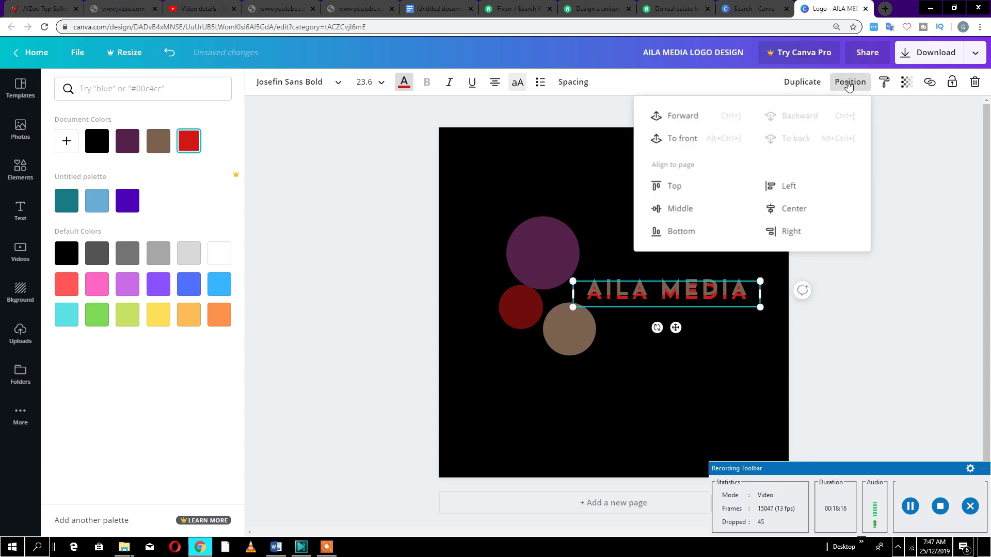
click(690, 119)
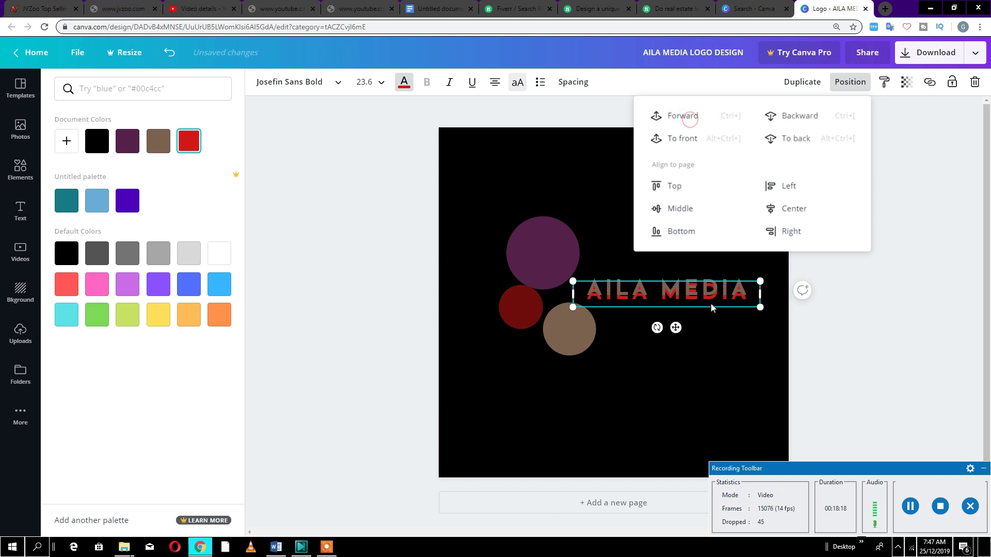
drag(664, 299, 666, 296)
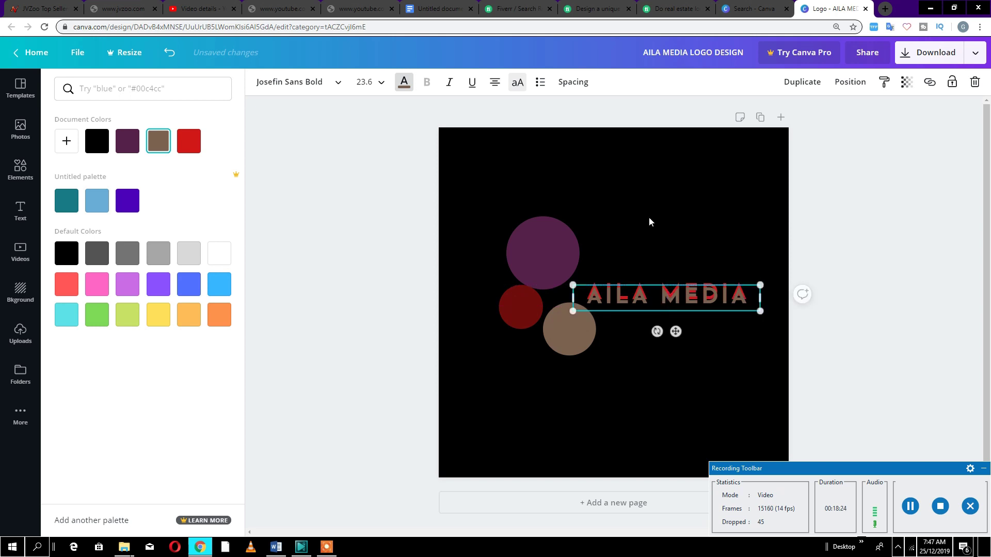
click(648, 217)
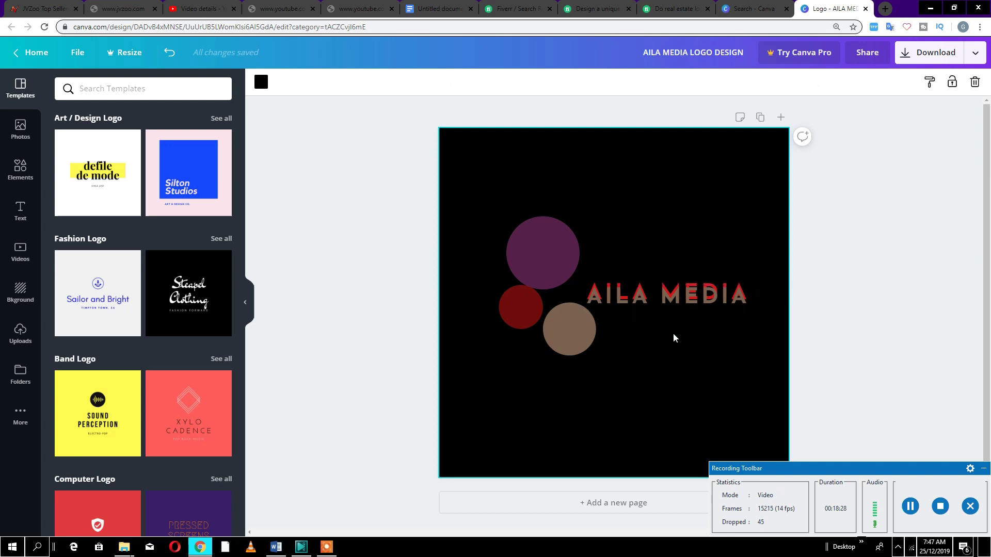
click(654, 306)
drag(653, 306, 653, 310)
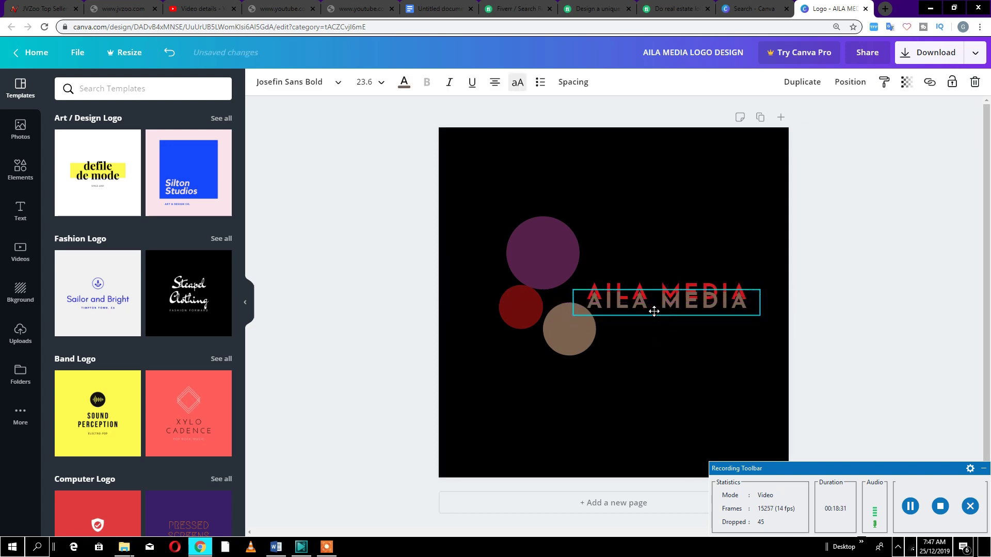
Send the copy backward and drag the red text back onto it, slightly offset.
click(842, 84)
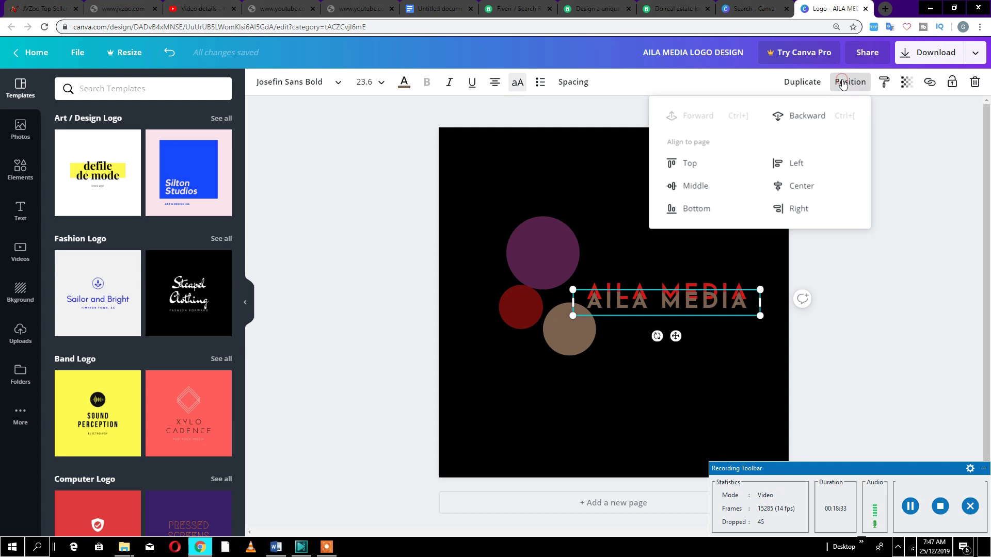
click(791, 116)
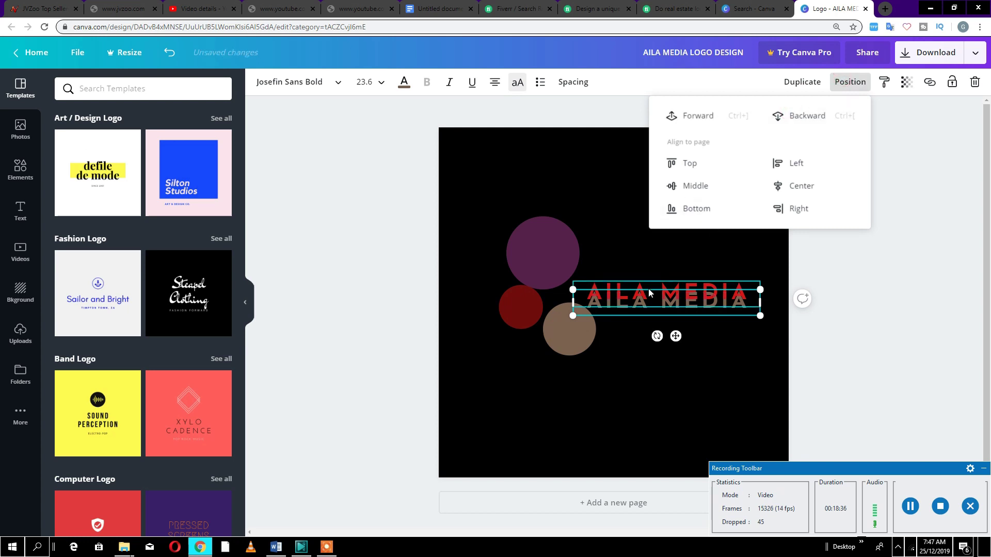
drag(648, 325, 645, 381)
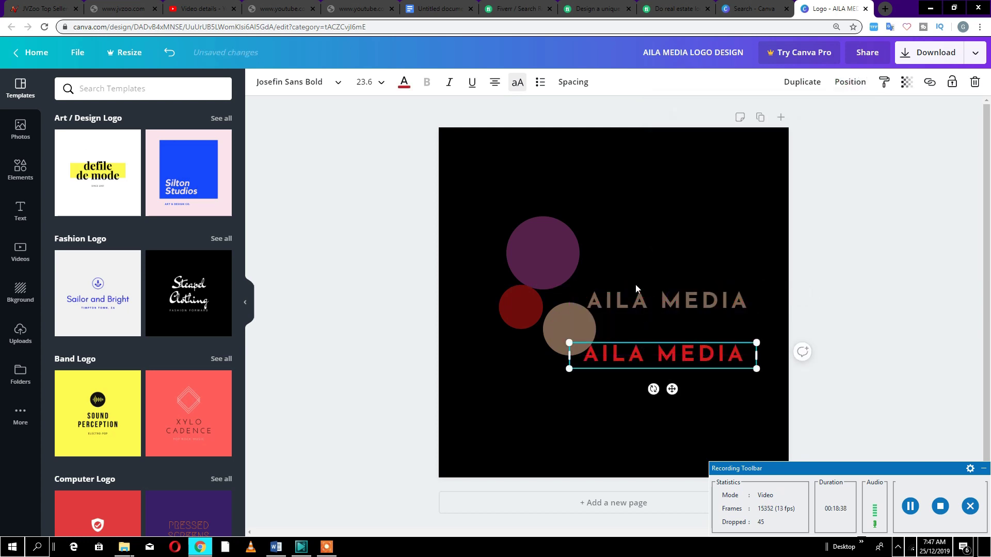
drag(636, 297, 631, 285)
click(639, 348)
drag(639, 348, 641, 298)
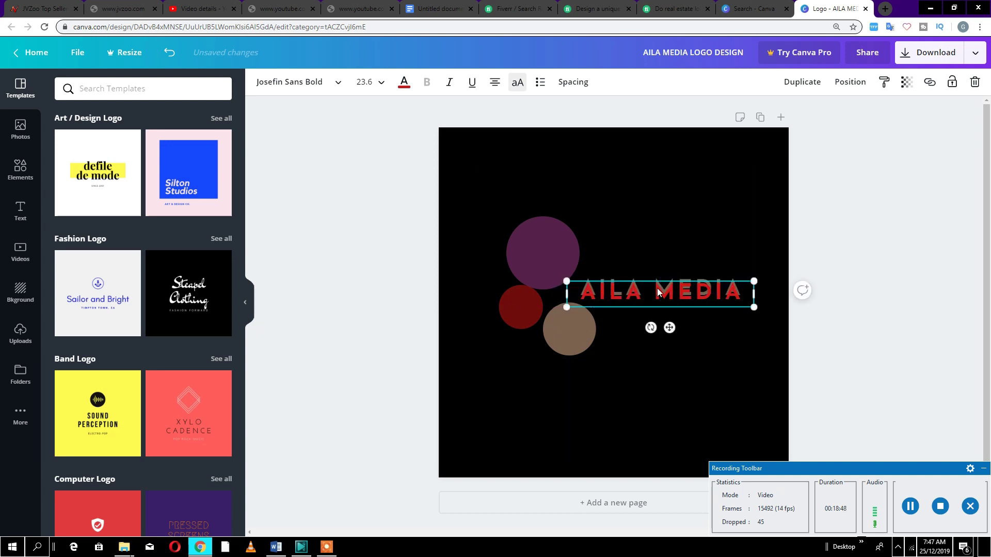
click(683, 261)
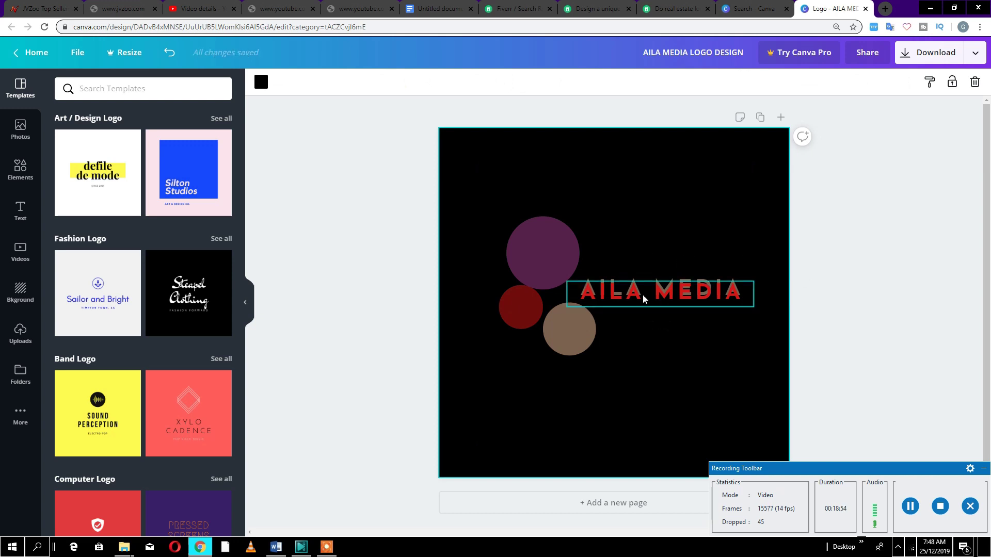
Turn the brown text copy red and stack it exactly on the original AILA MEDIA text.
drag(642, 303, 641, 324)
click(621, 287)
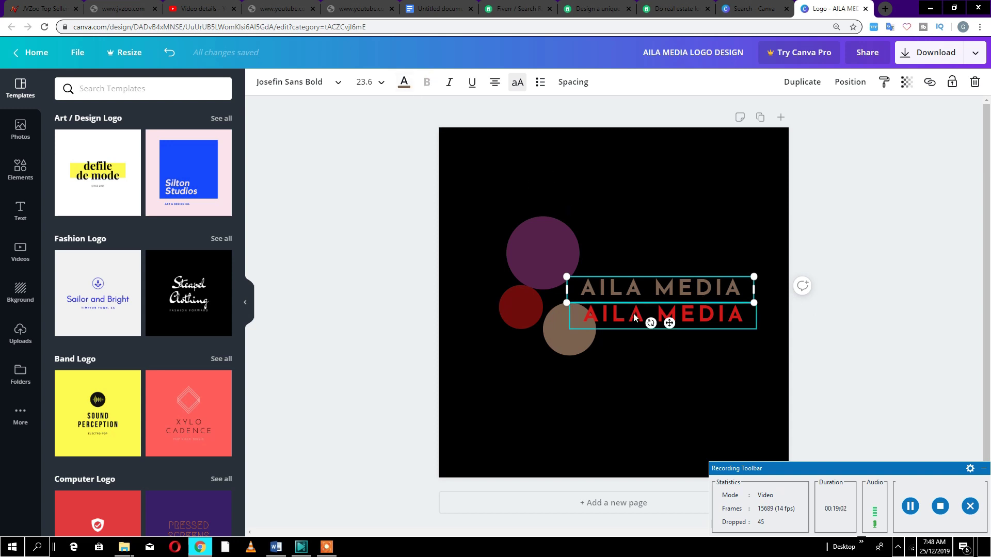
click(397, 84)
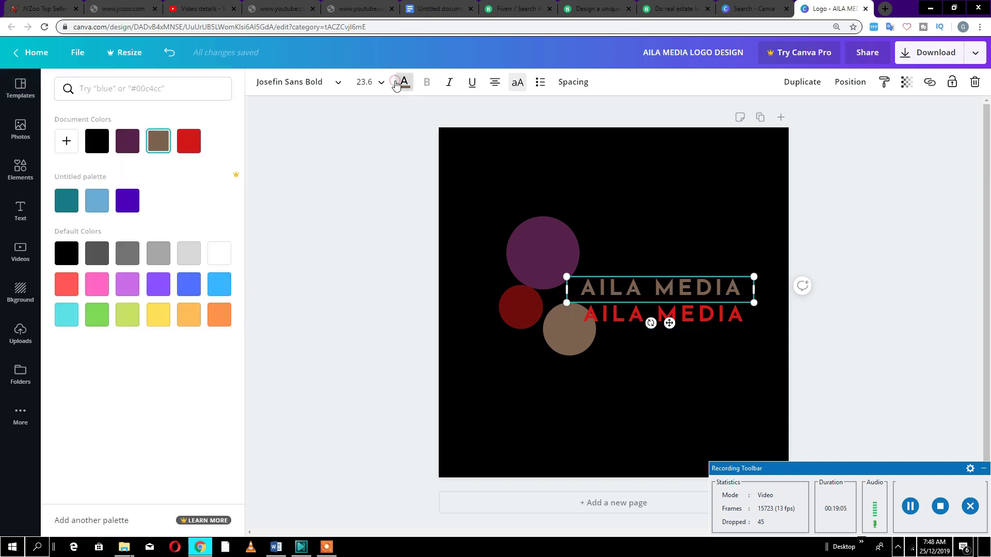
click(182, 130)
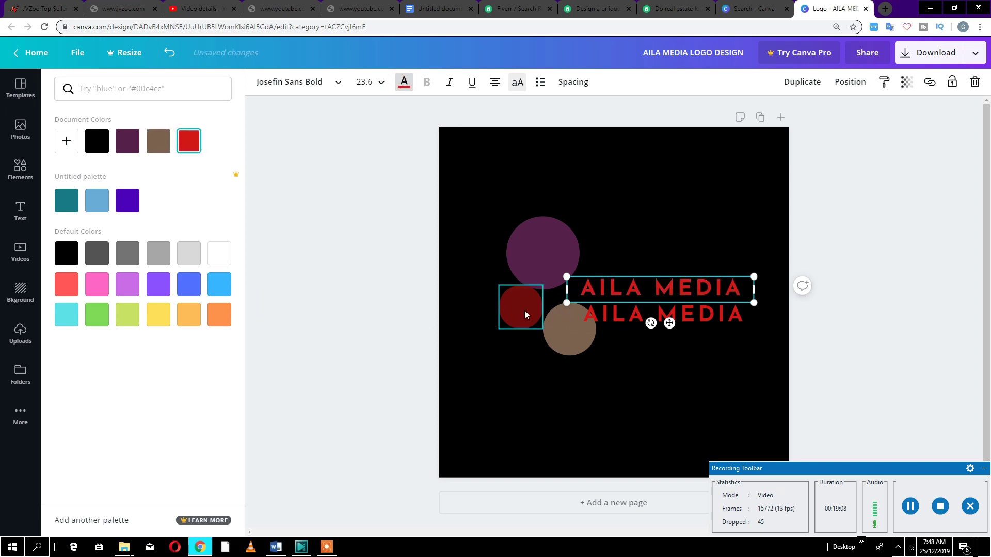
drag(622, 320, 616, 292)
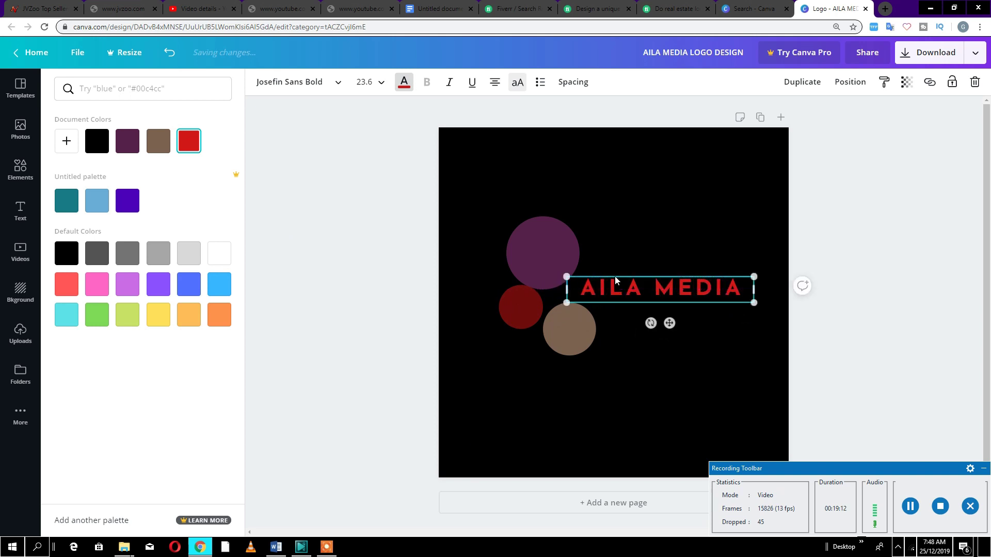
click(626, 229)
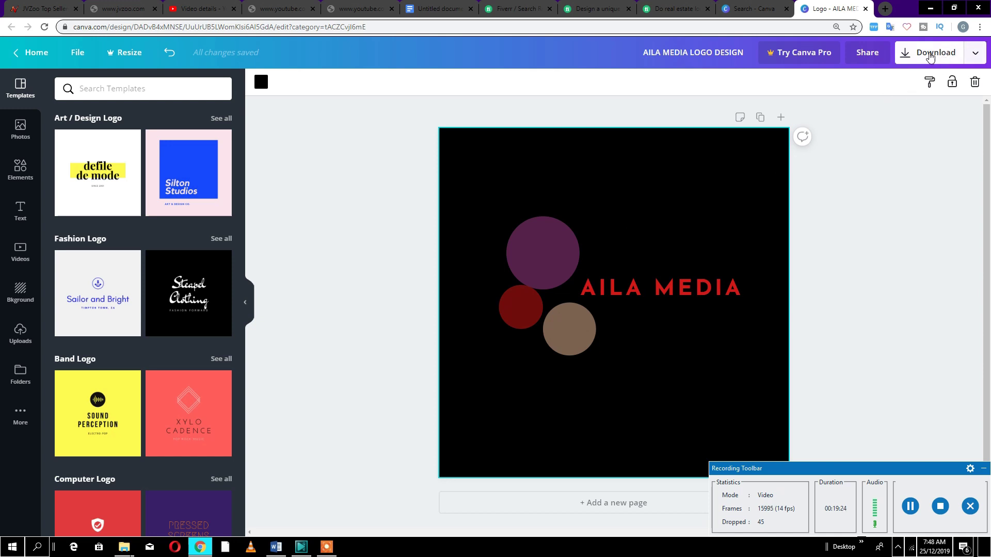
Download the AILA MEDIA logo design as a PNG file.
click(976, 53)
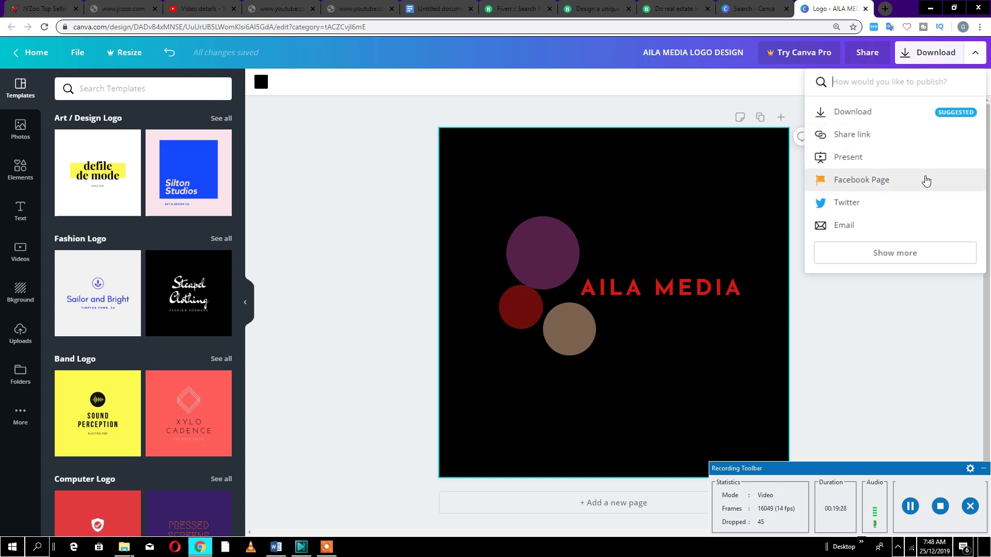
click(869, 117)
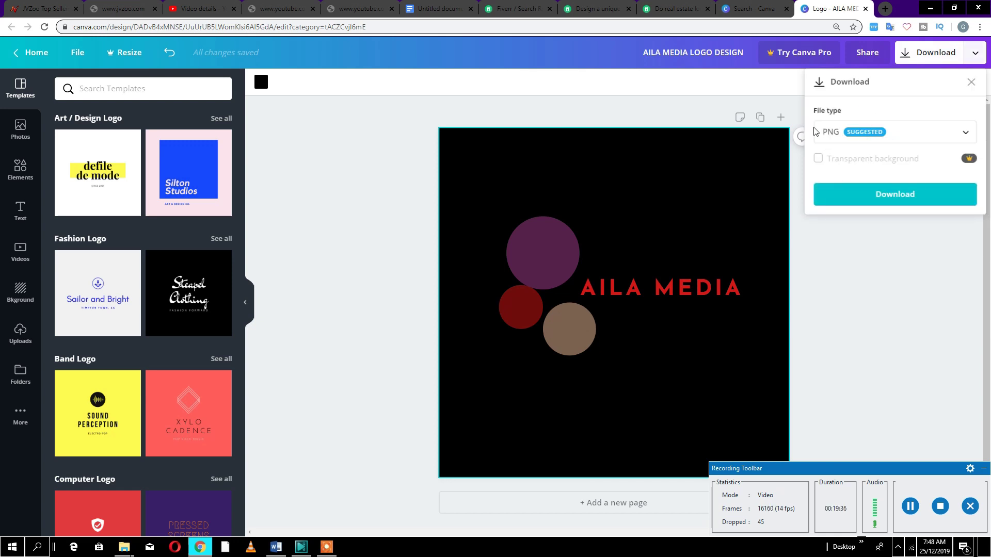
click(966, 134)
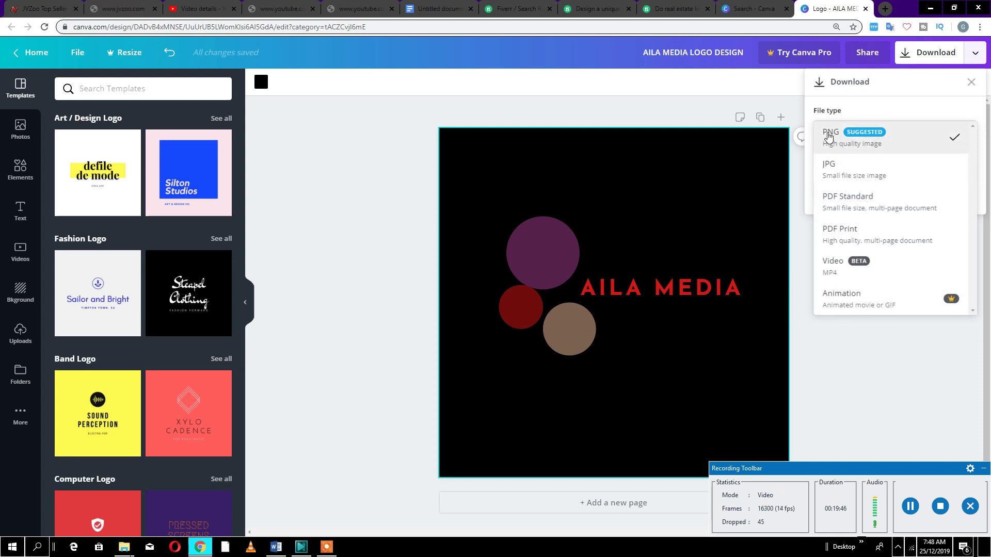
click(863, 124)
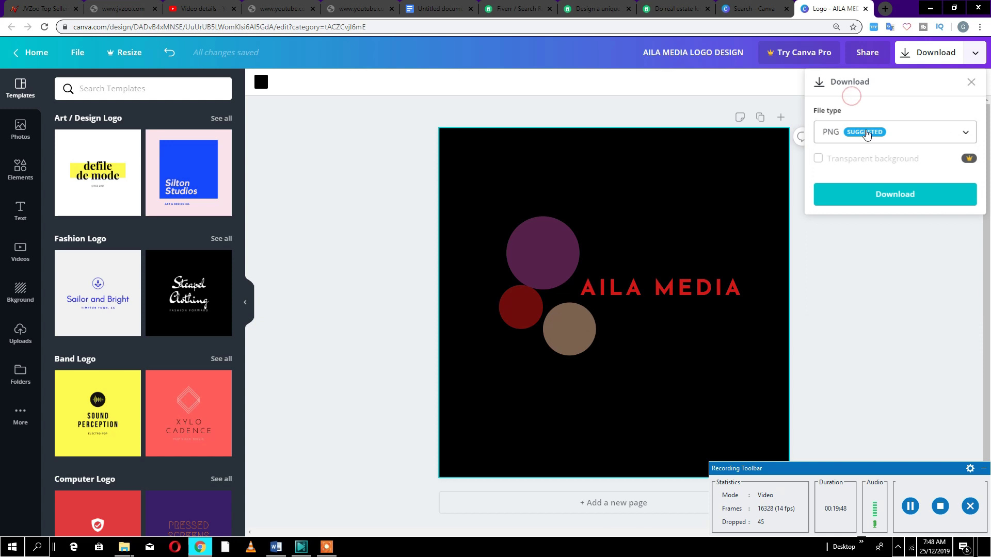
click(883, 196)
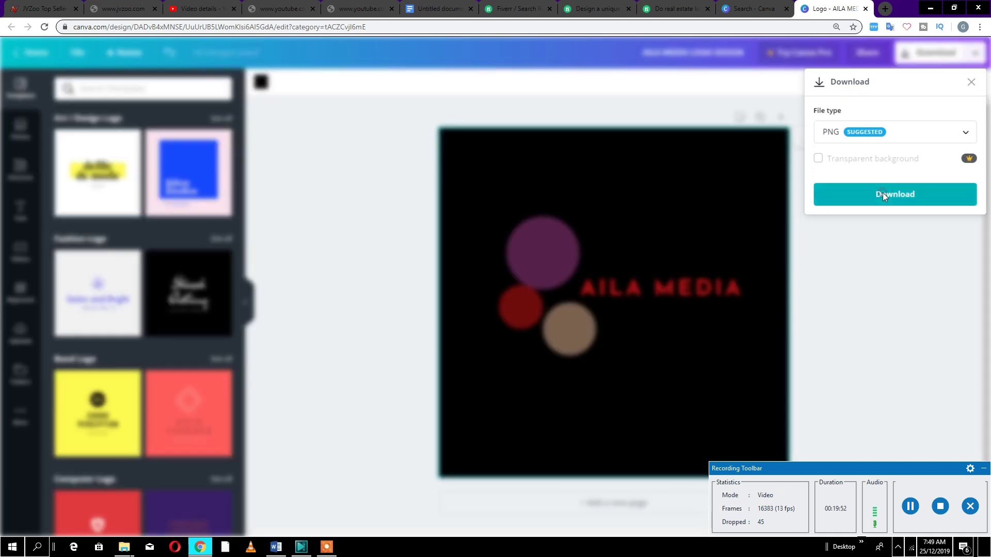
click(983, 468)
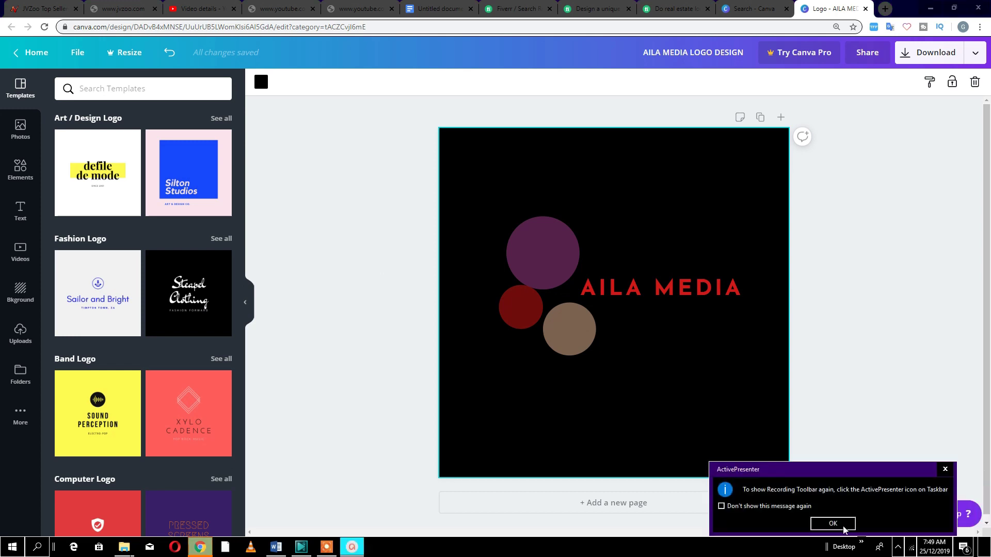
click(832, 524)
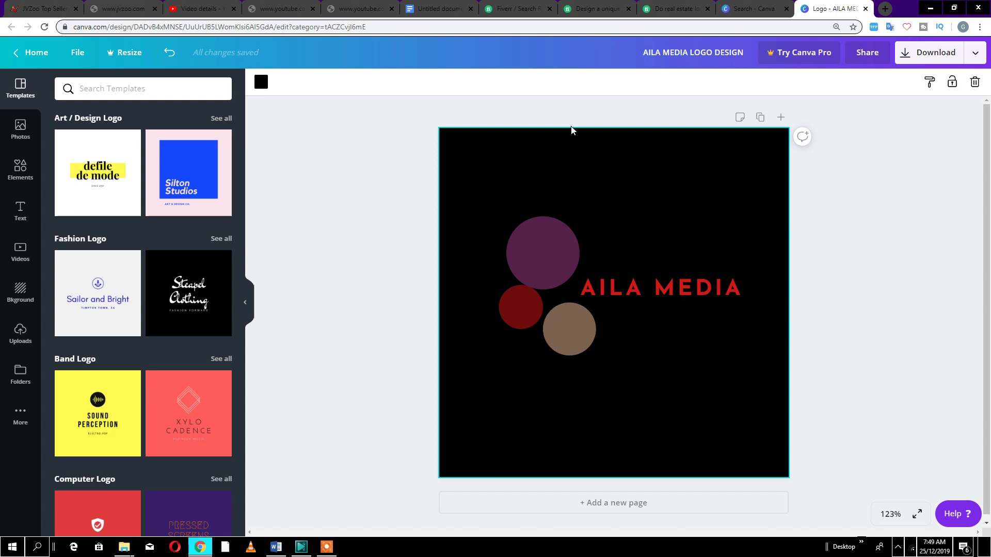
Download the logo design as a PNG, copy the referral link and close the pop-up.
click(762, 7)
click(828, 4)
click(926, 60)
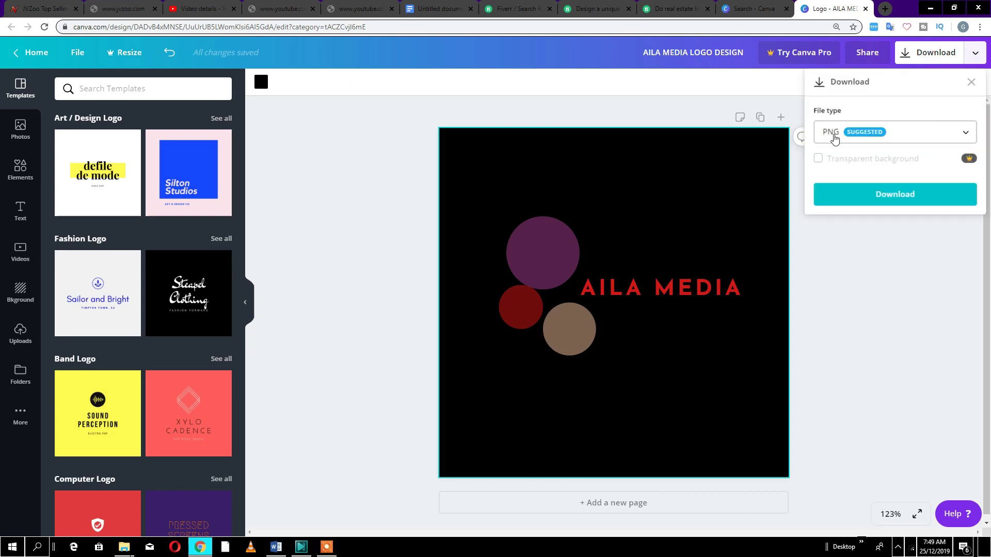
click(899, 194)
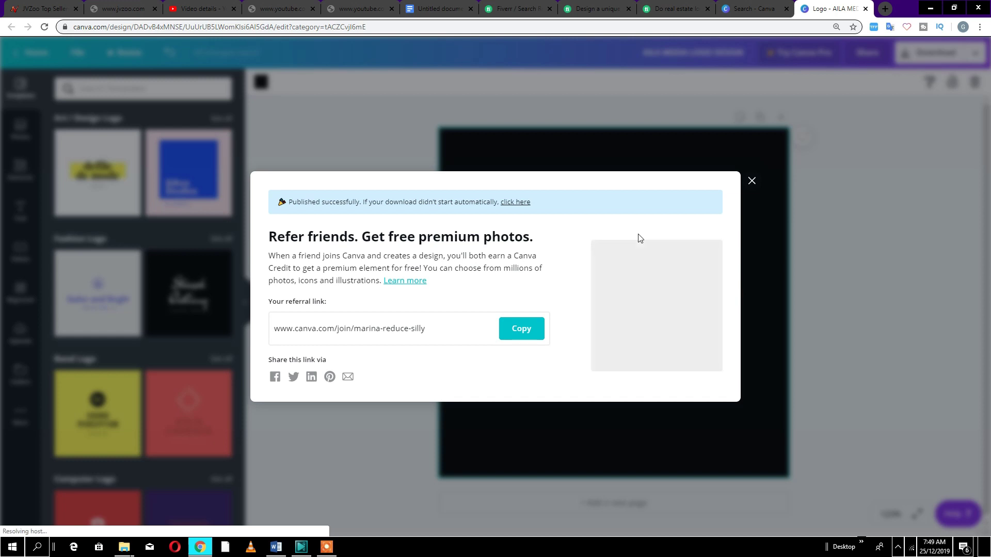
click(520, 329)
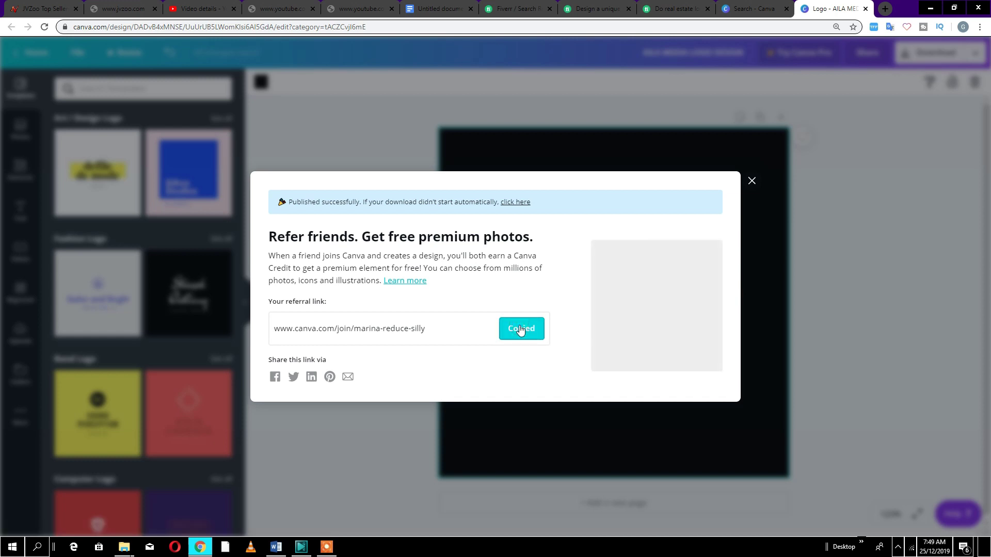
click(751, 182)
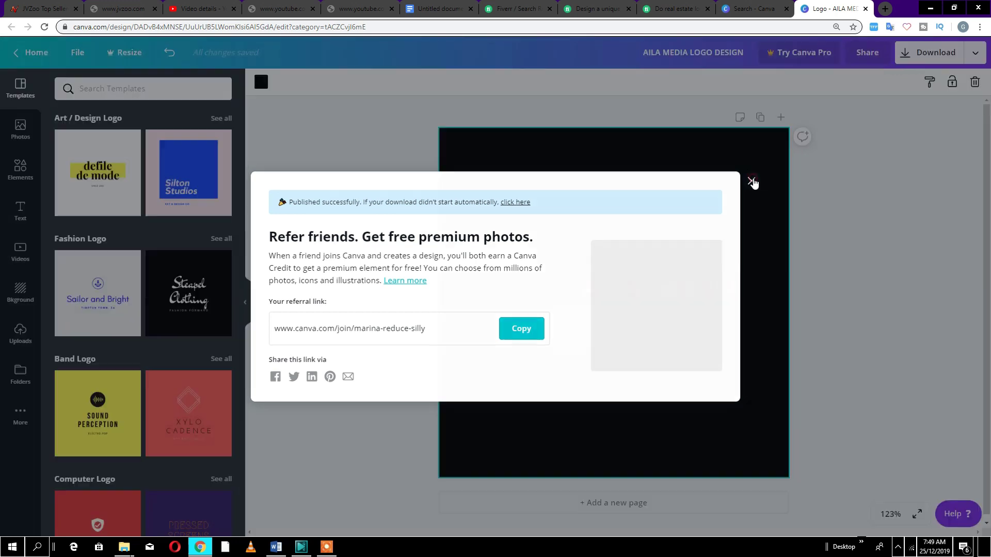
Restore and hide the screen-recording toolbar, then minimize Chrome to show the desktop.
click(899, 548)
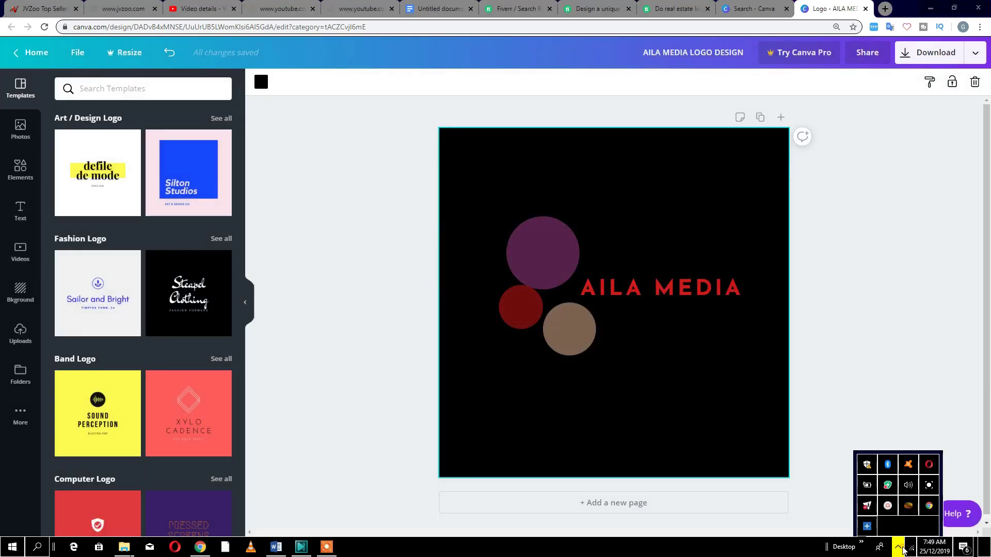
click(887, 509)
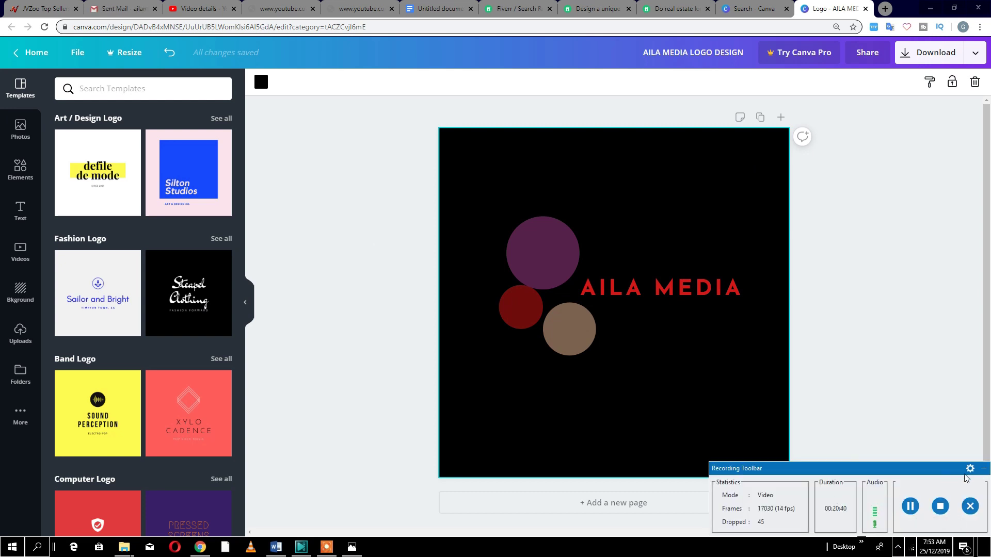
click(800, 350)
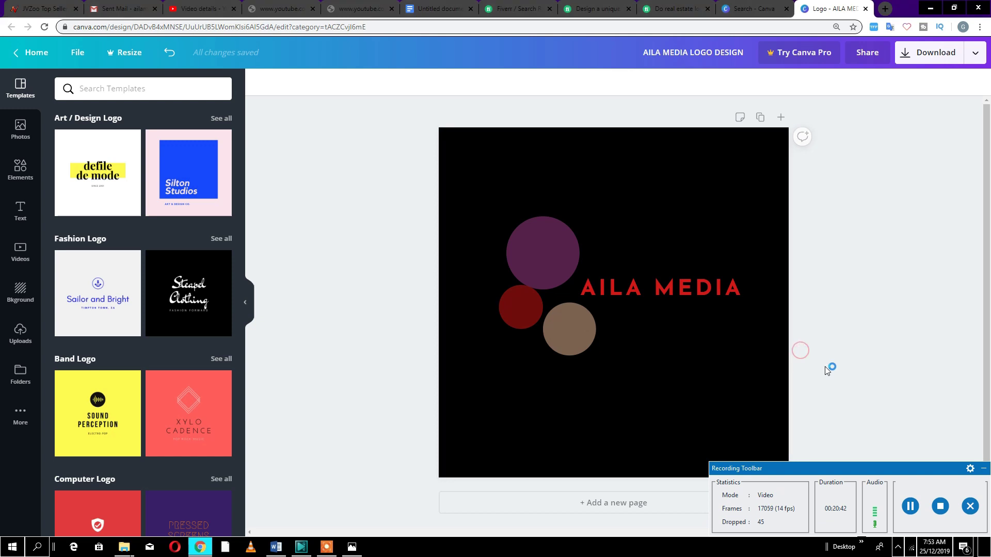
click(983, 468)
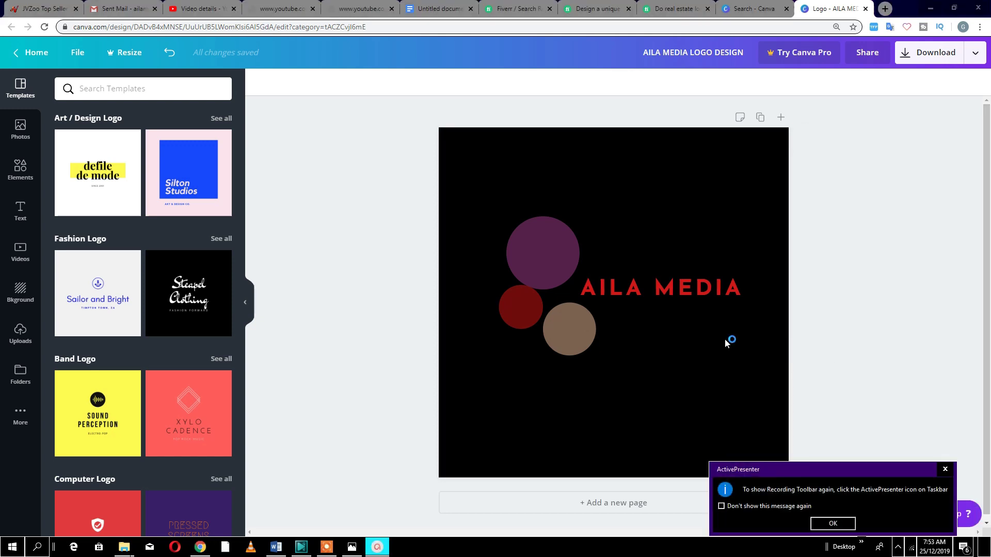
click(832, 523)
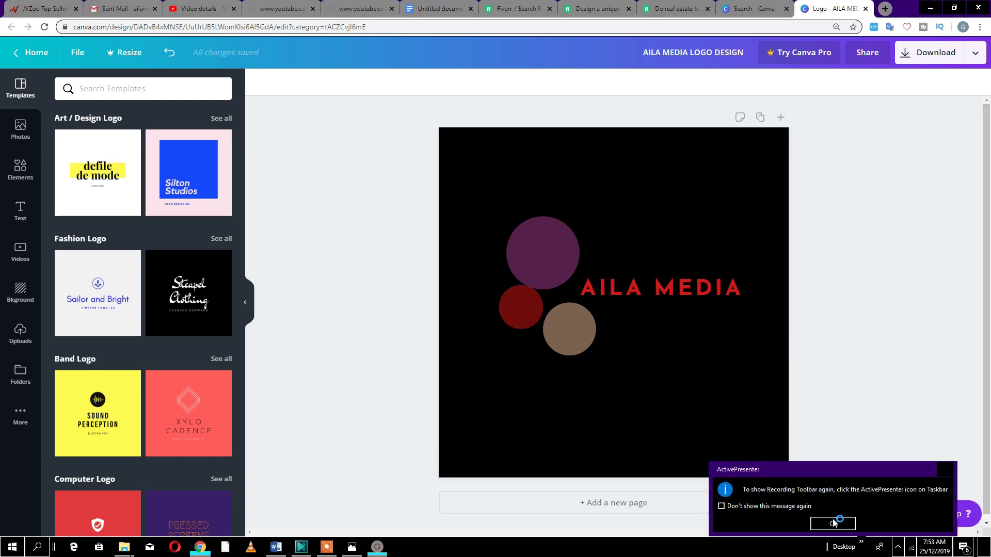
click(930, 7)
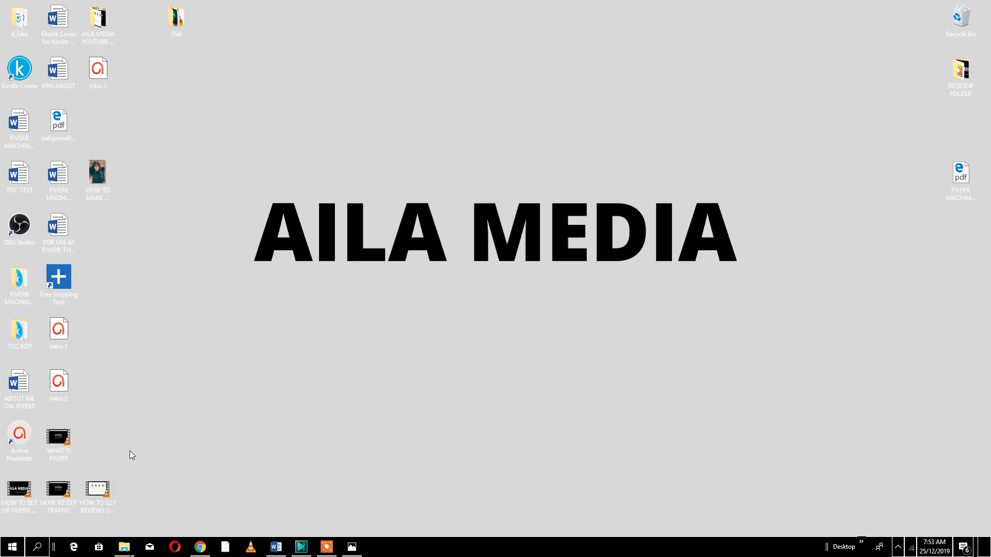
Switch to the 'f' folder window using File Explorer's taskbar preview.
mouse_move(125, 550)
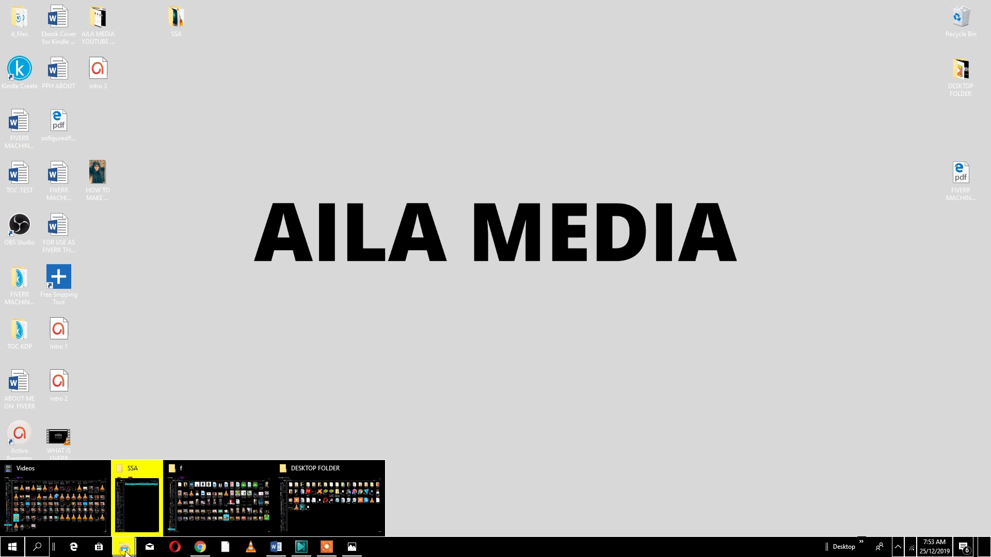
mouse_move(139, 511)
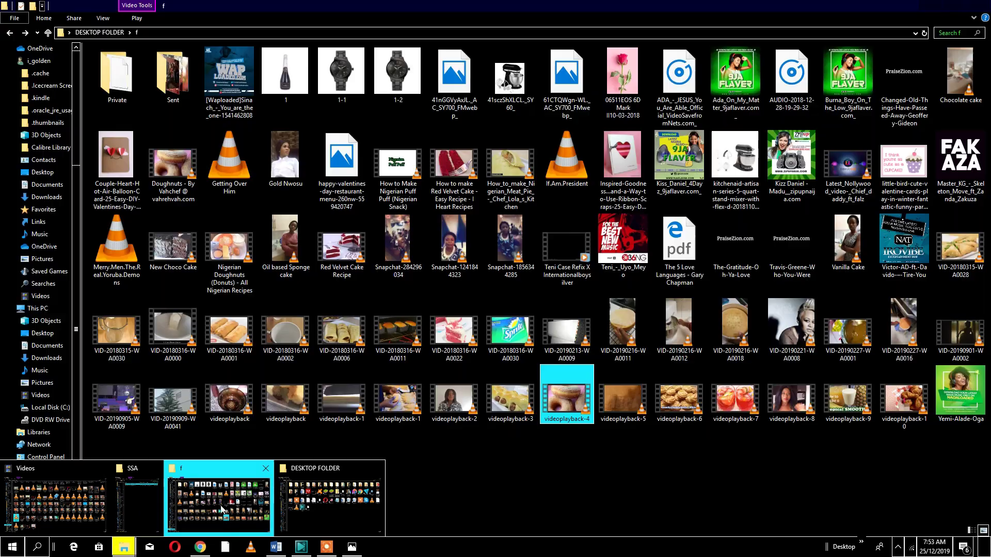
click(221, 503)
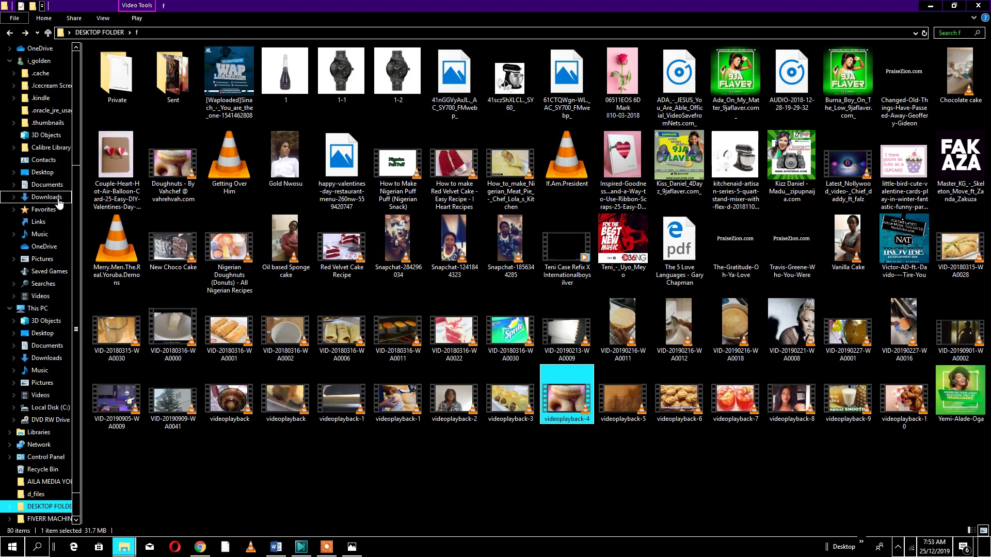
Find AILA MEDIA LOGO DESIGN.png in Downloads and open it in Photos.
click(46, 198)
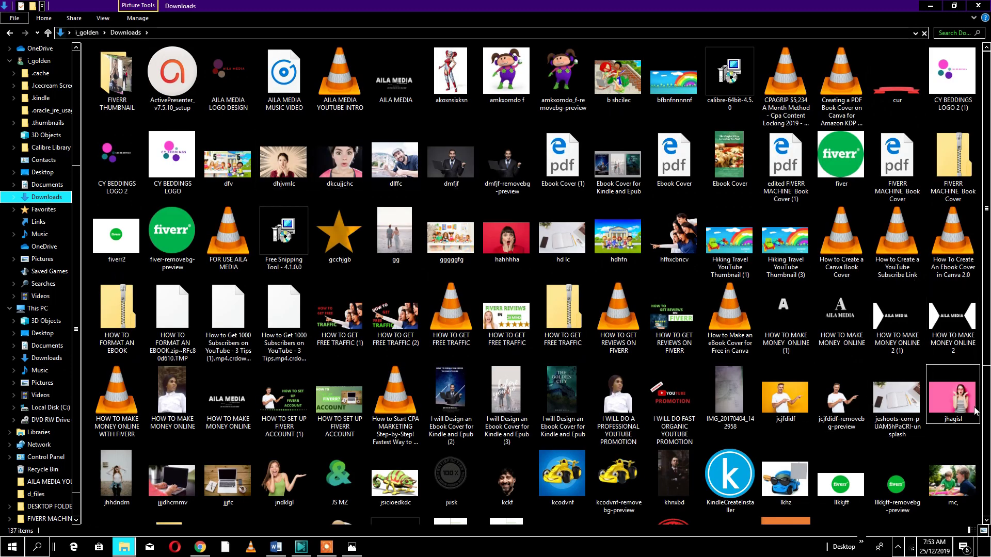
drag(987, 209, 986, 353)
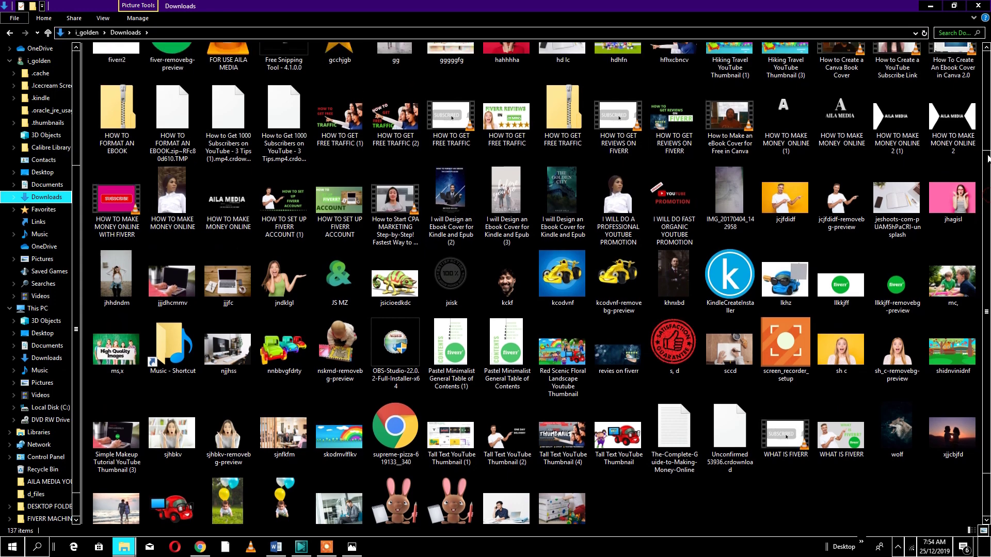
scroll(986, 51, up, 1)
click(986, 48)
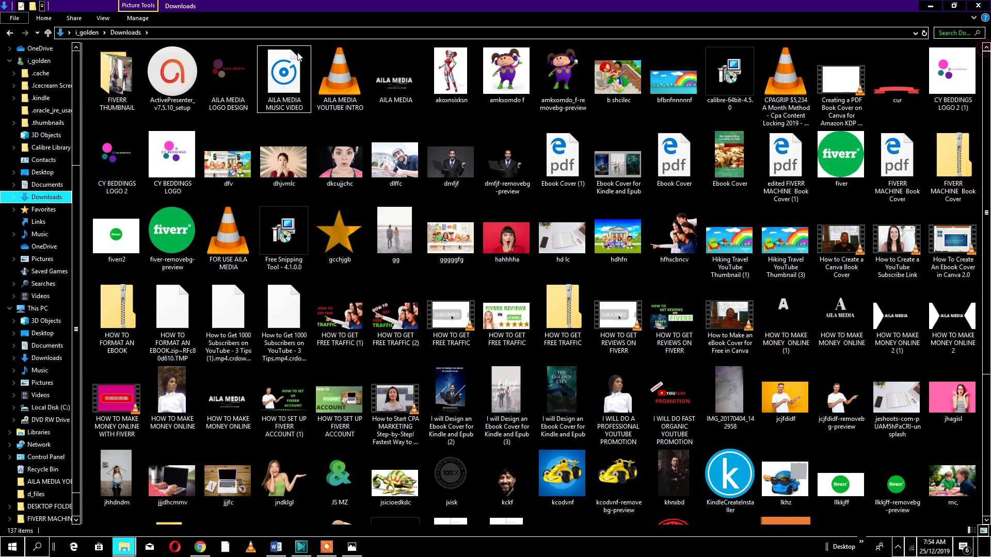
click(222, 74)
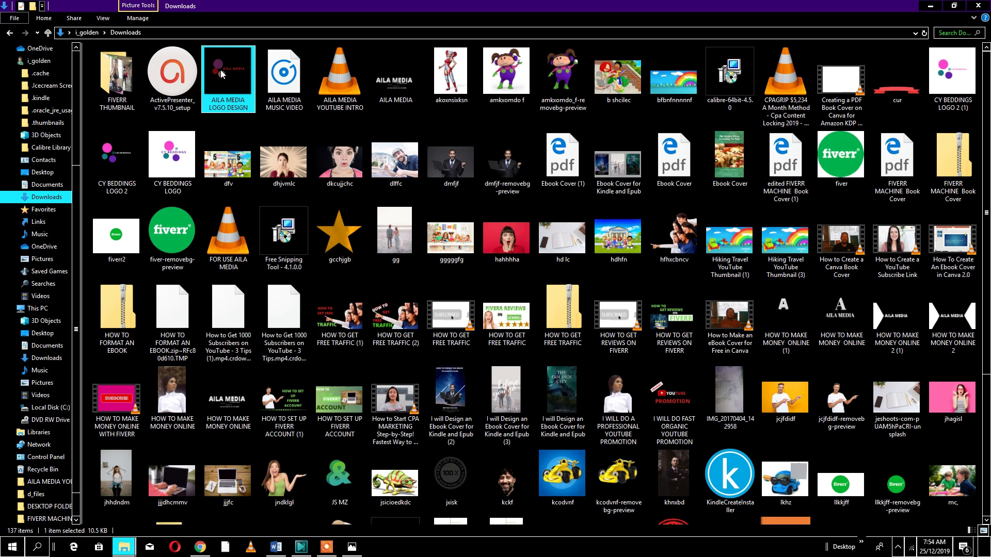
double_click(221, 73)
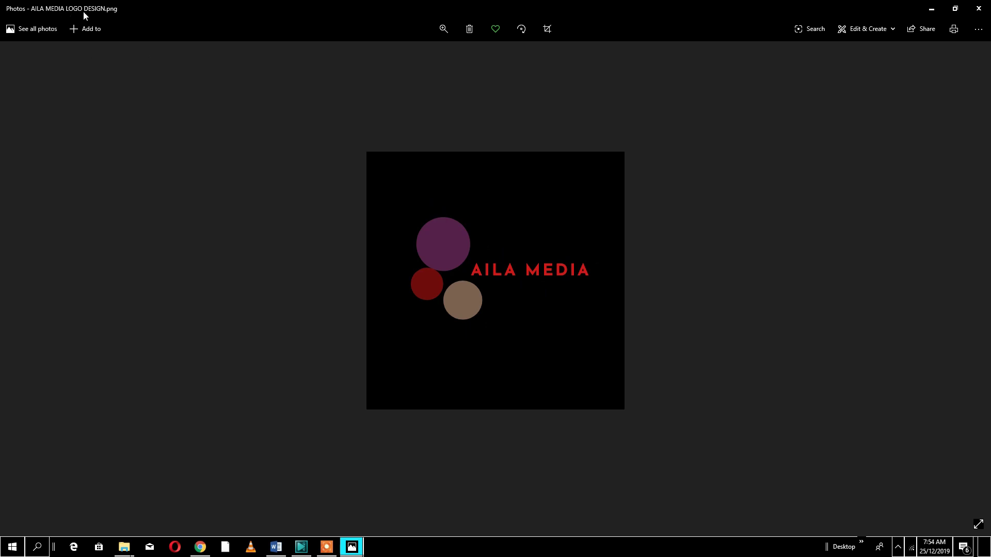
Minimize Photos, bring back the recording toolbar, and switch to Chrome's Canva Home tab.
click(931, 7)
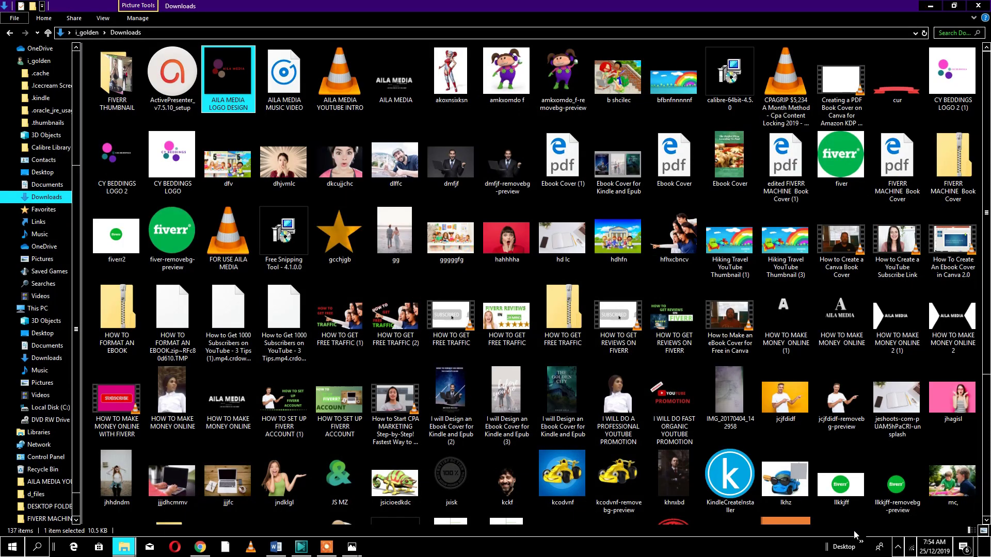
click(898, 547)
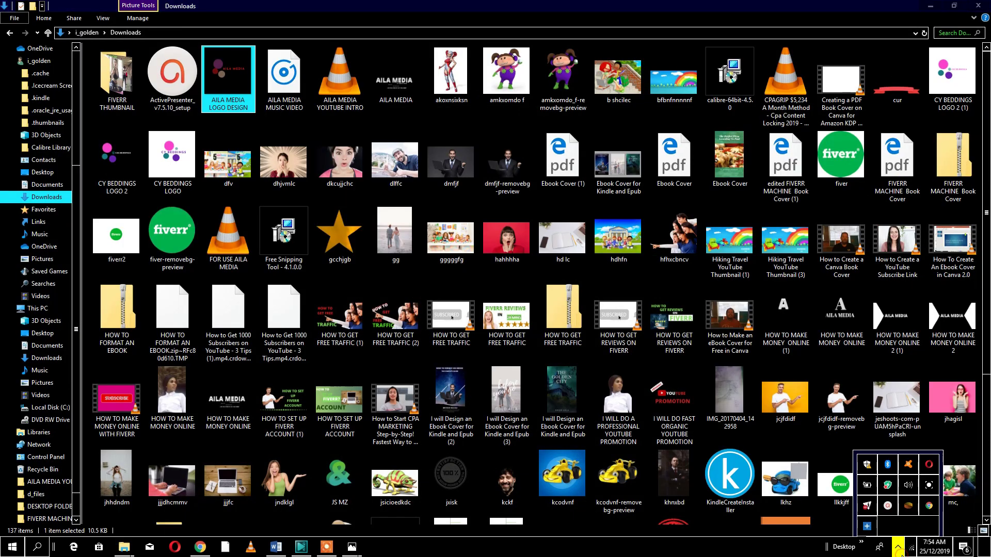
click(887, 506)
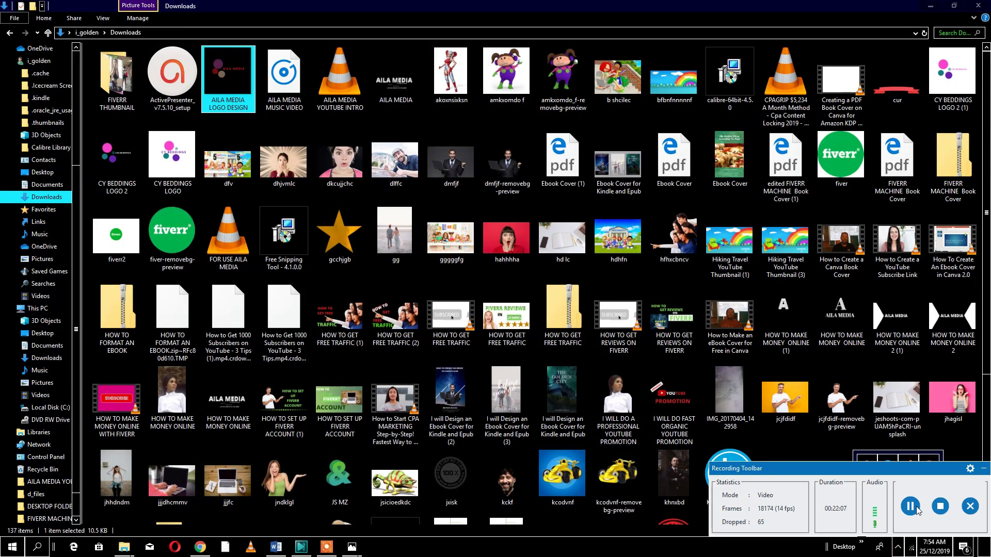
click(909, 507)
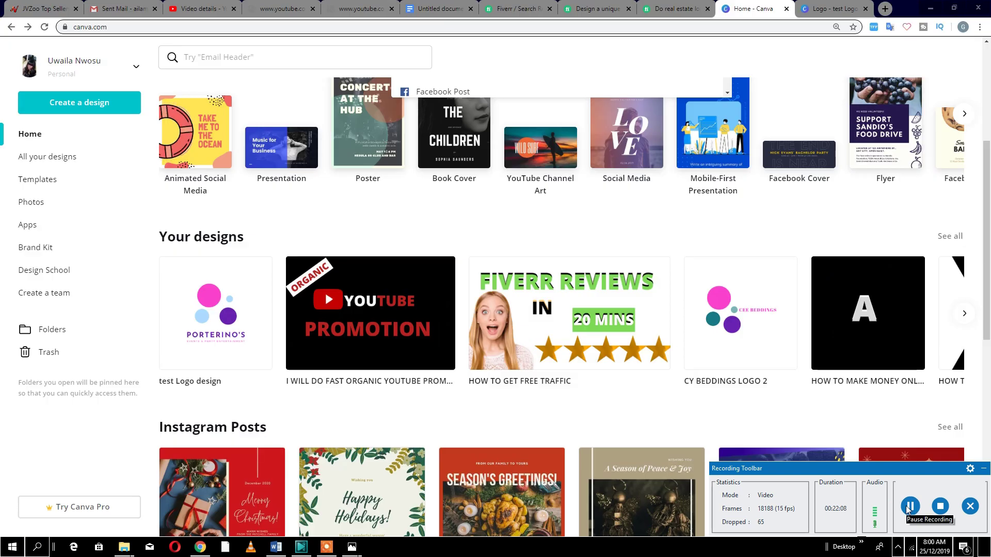
Add a heading text box reading 'AILA MEDIA' to the black square.
click(819, 4)
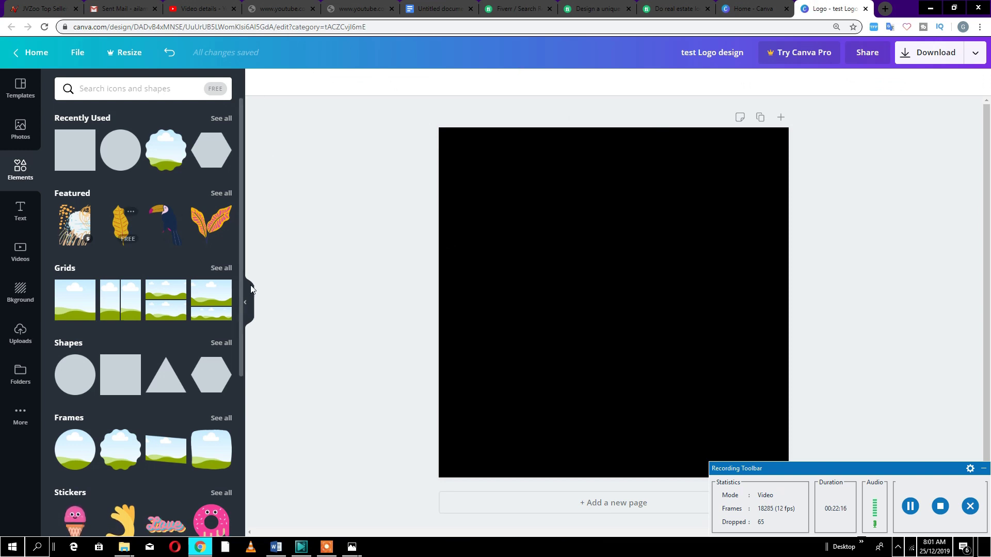
click(18, 212)
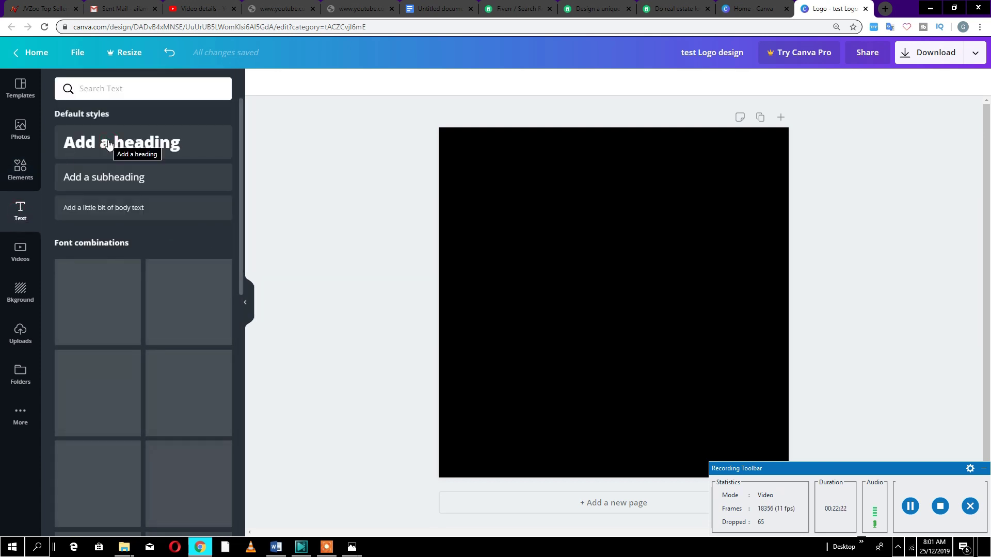
click(109, 144)
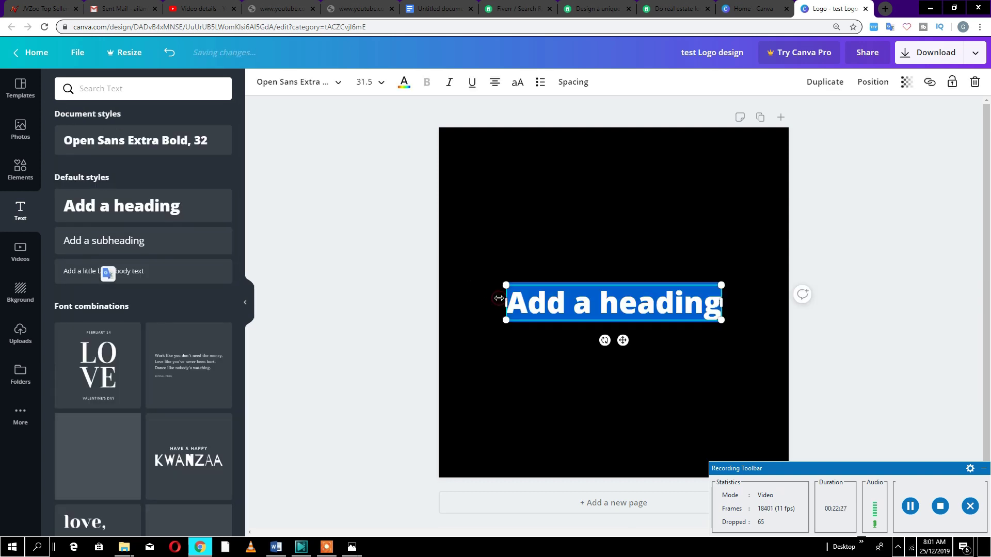
text(AILA)
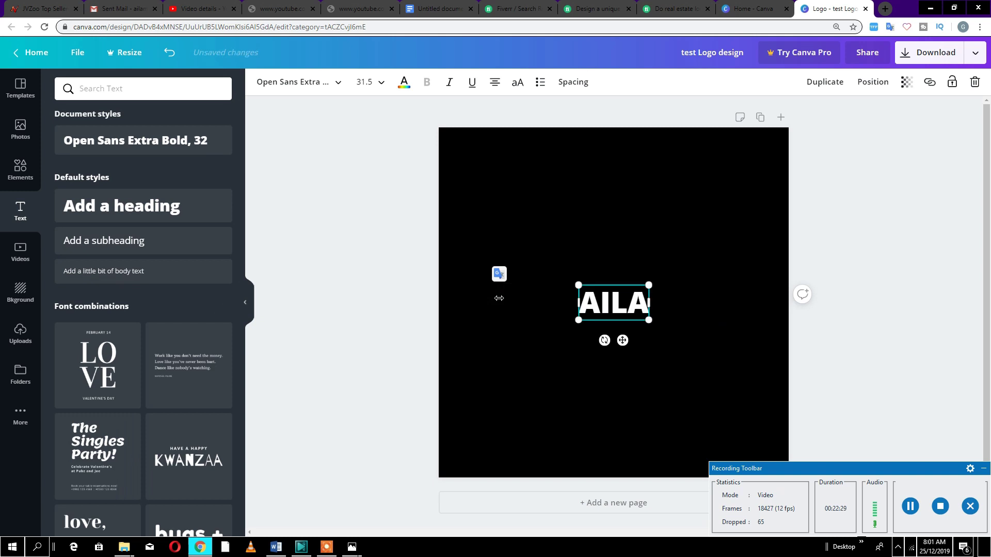
text( MEDIA)
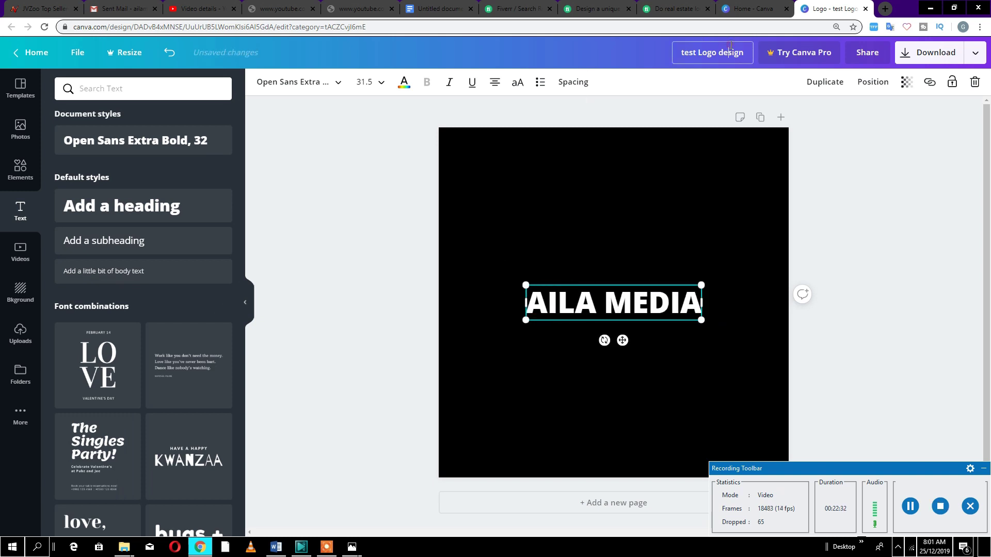
Rename the design to 'AILA MEDIA LOGO DESIGN 2', correcting the misspelling.
key(Delete)
key(Delete)
key(Delete)
key(Delete)
key(BackSpace)
key(ctrl+a)
key(BackSpace)
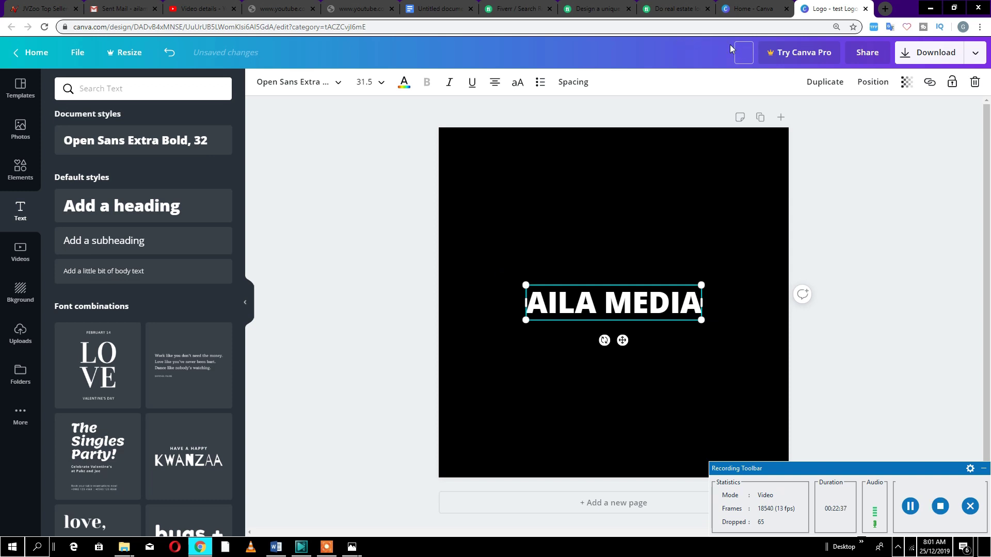
text(AILA MEDIA LO)
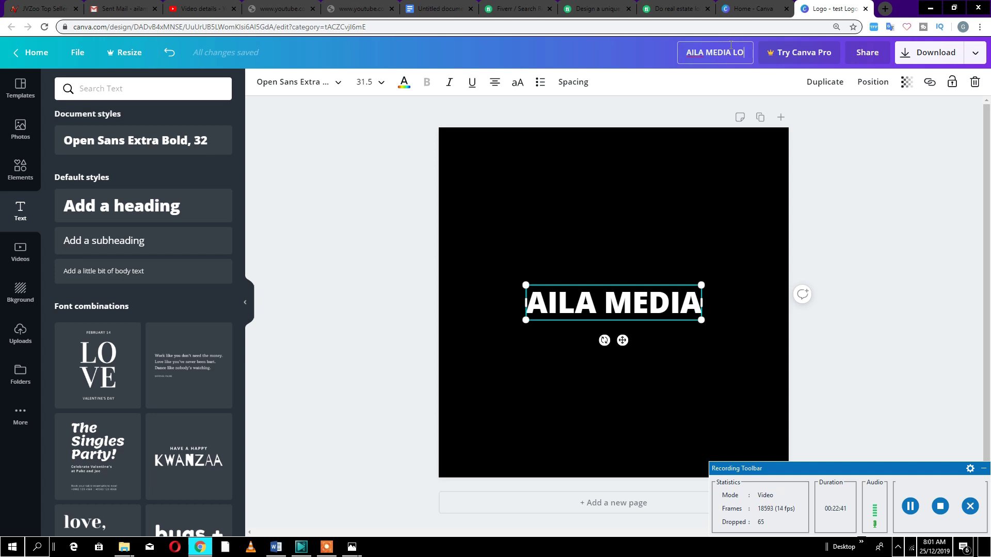
text(GO DES)
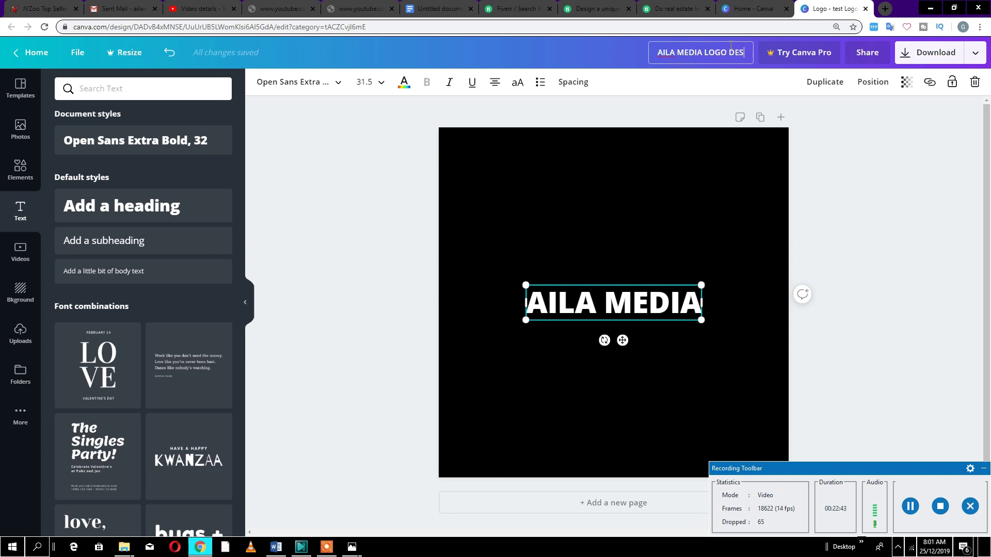
text(GIN)
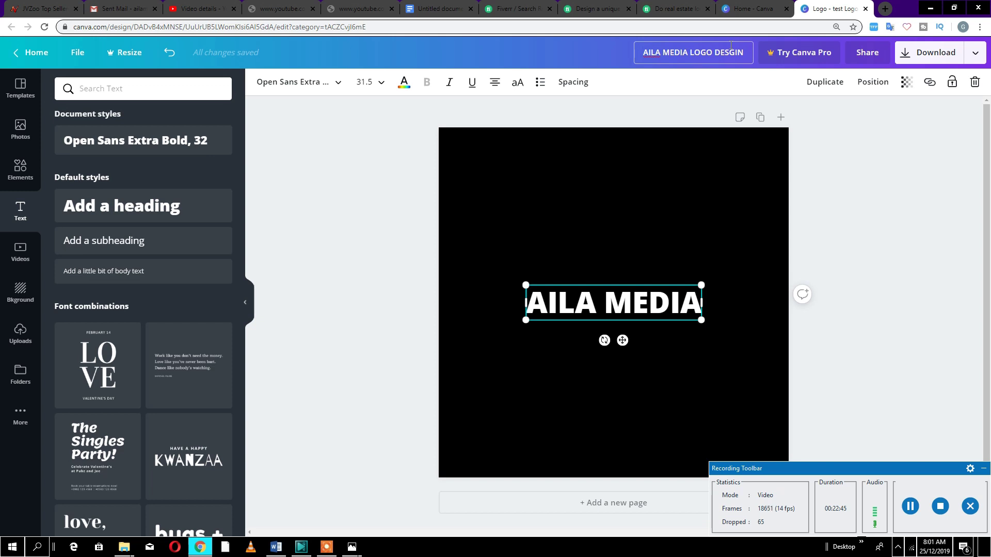
key(BackSpace)
key(BackSpace)
key(BackSpace)
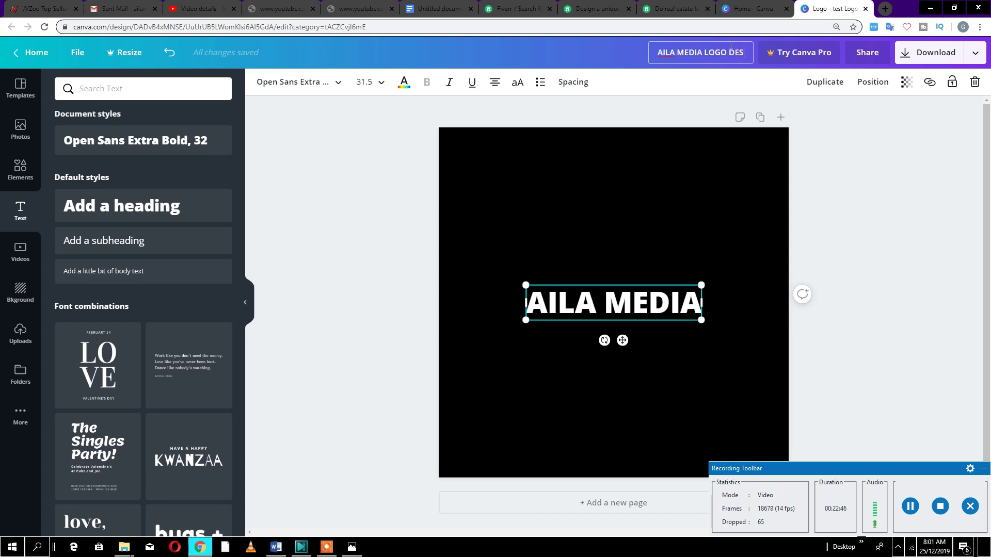
text(IGN)
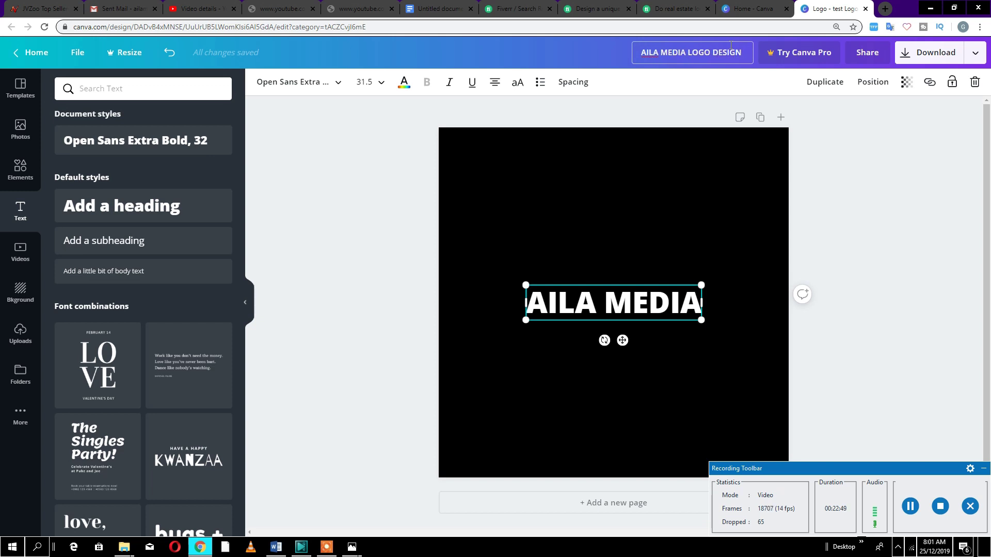
text( 2)
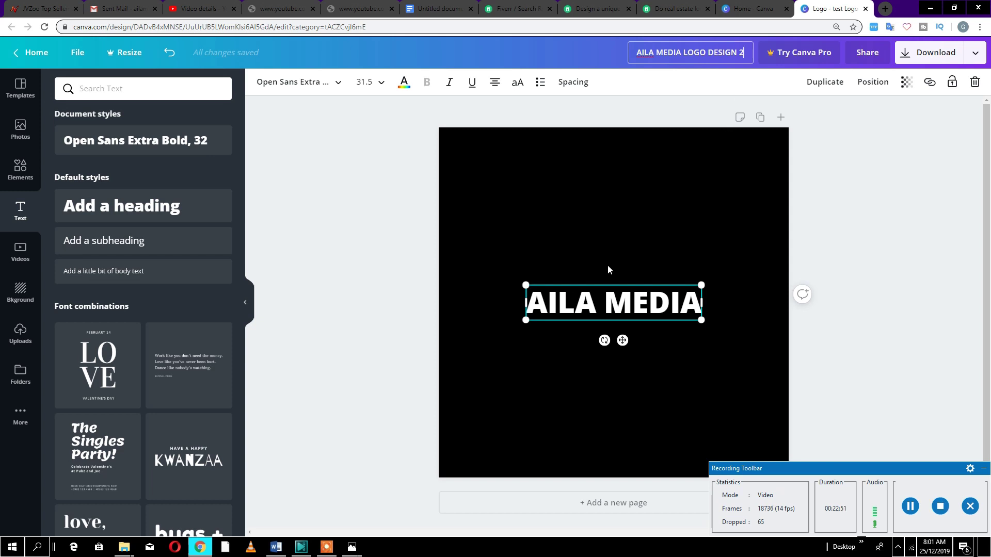
Reselect the AILA MEDIA heading and toggle its all-caps lettering off and back on.
click(336, 83)
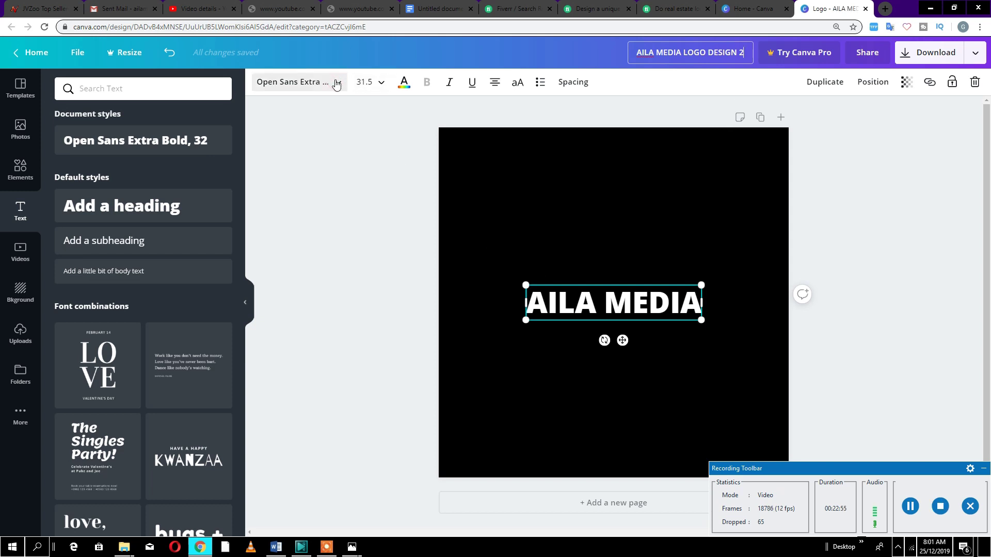
click(336, 88)
mouse_move(528, 104)
mouse_down()
mouse_move(543, 170)
mouse_move(515, 112)
mouse_move(520, 90)
mouse_up()
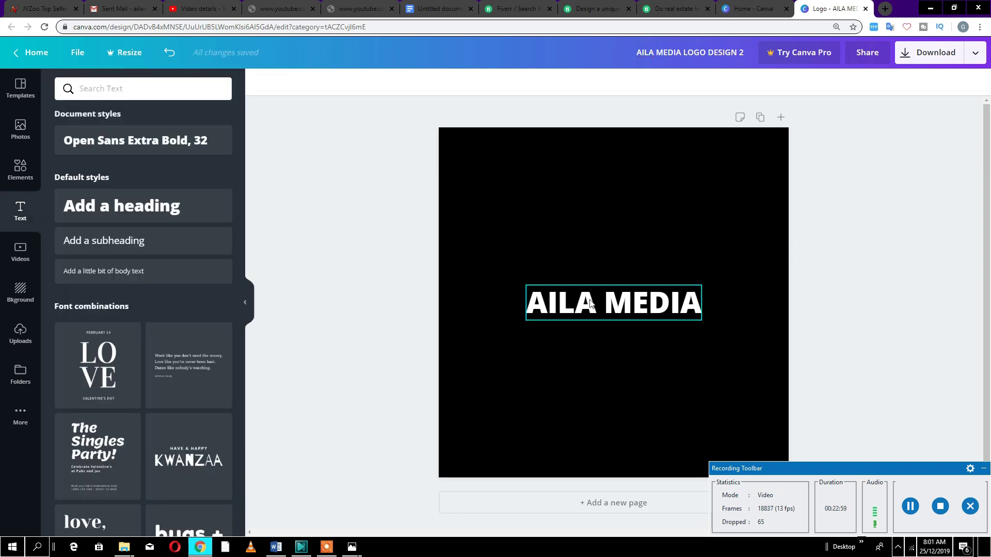
click(590, 303)
click(517, 84)
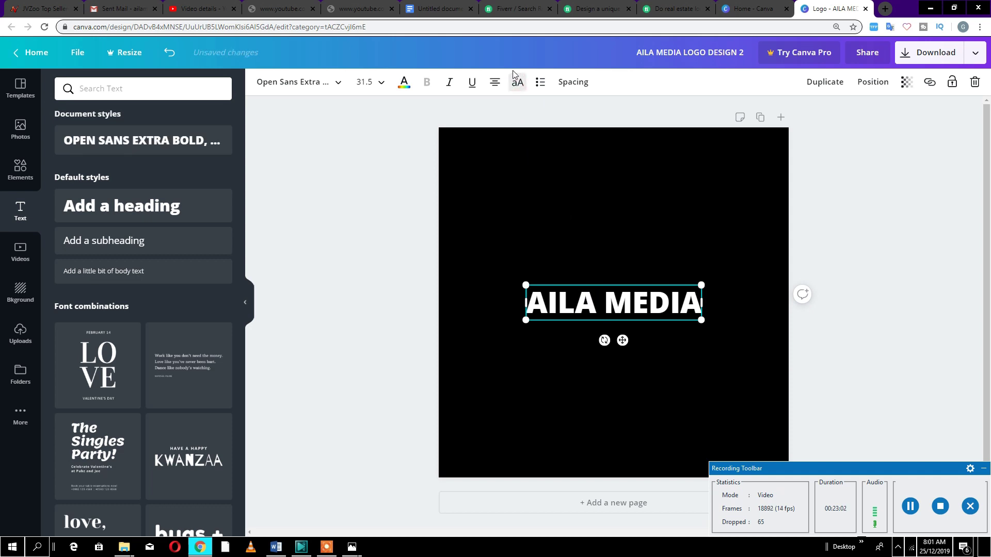
click(517, 83)
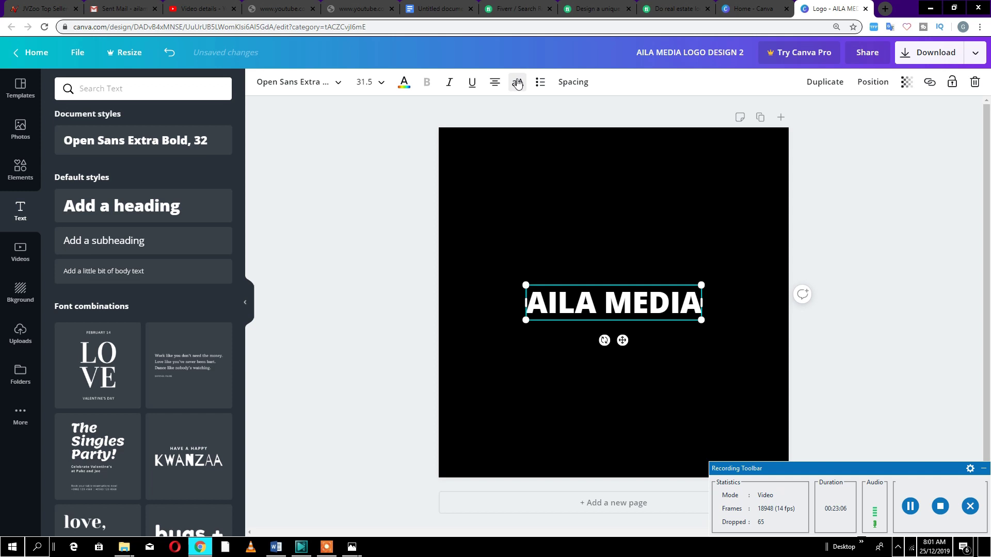
click(517, 82)
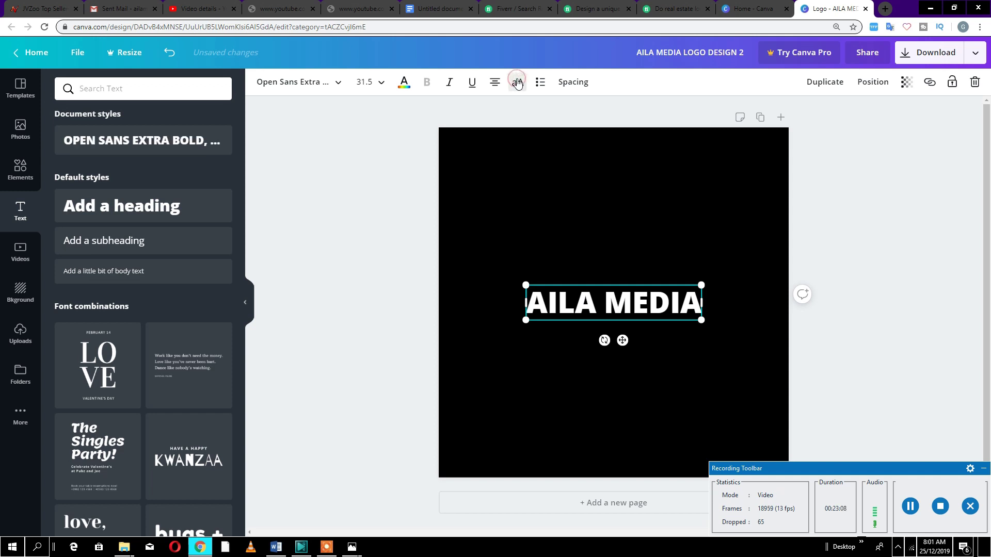
click(323, 83)
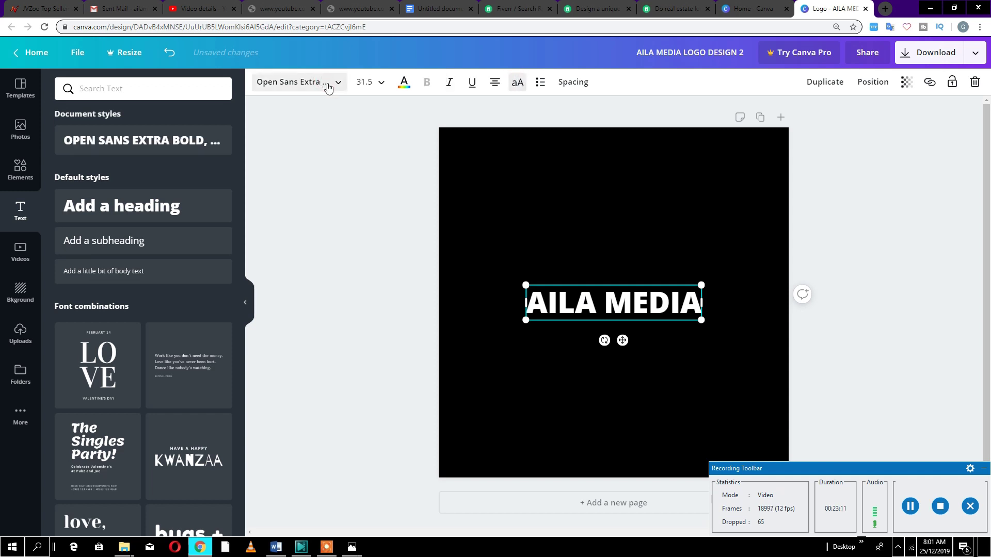
click(327, 85)
click(335, 82)
Change the heading font to Adumu Regular so it reads 'aila media'.
click(330, 84)
drag(239, 169, 247, 265)
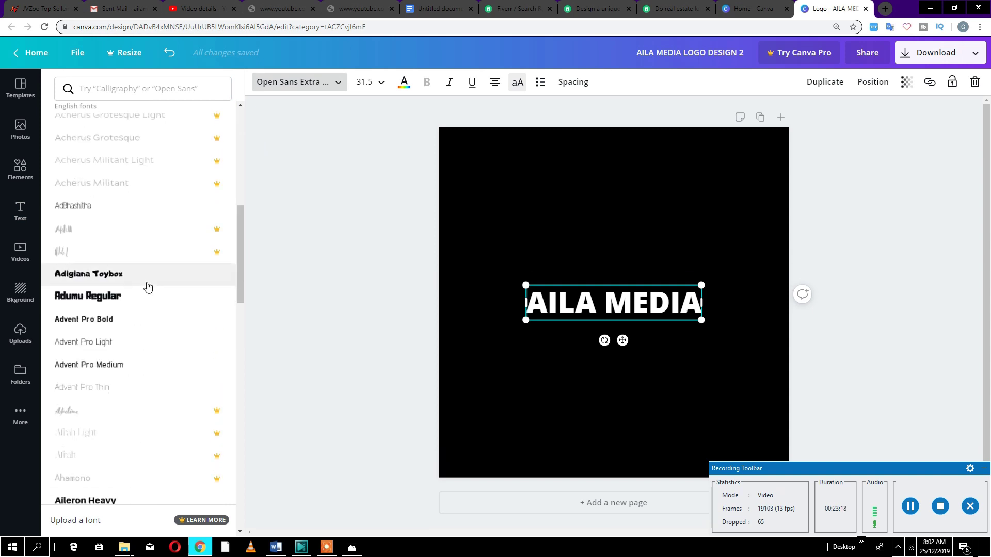
click(139, 298)
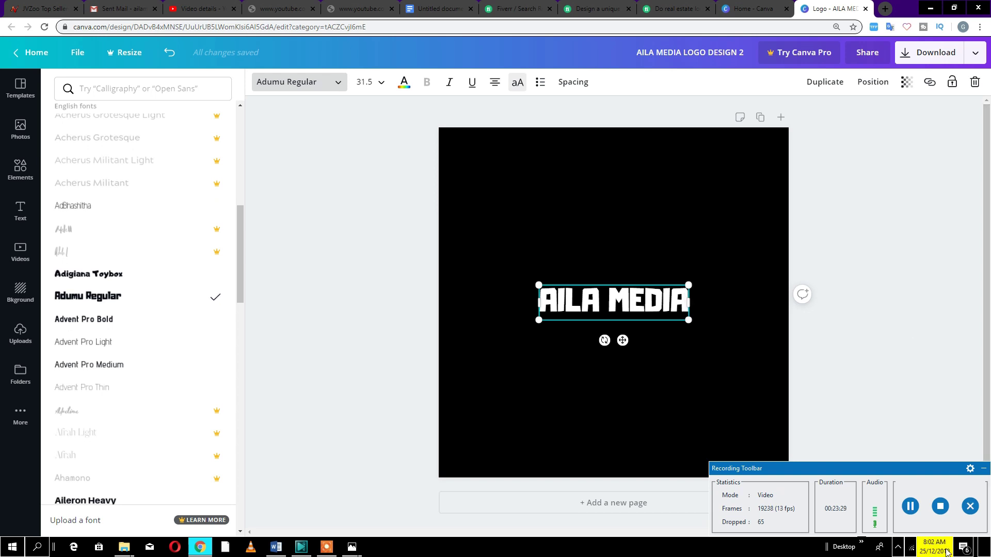
Shift the aila media text slightly to the left.
click(672, 398)
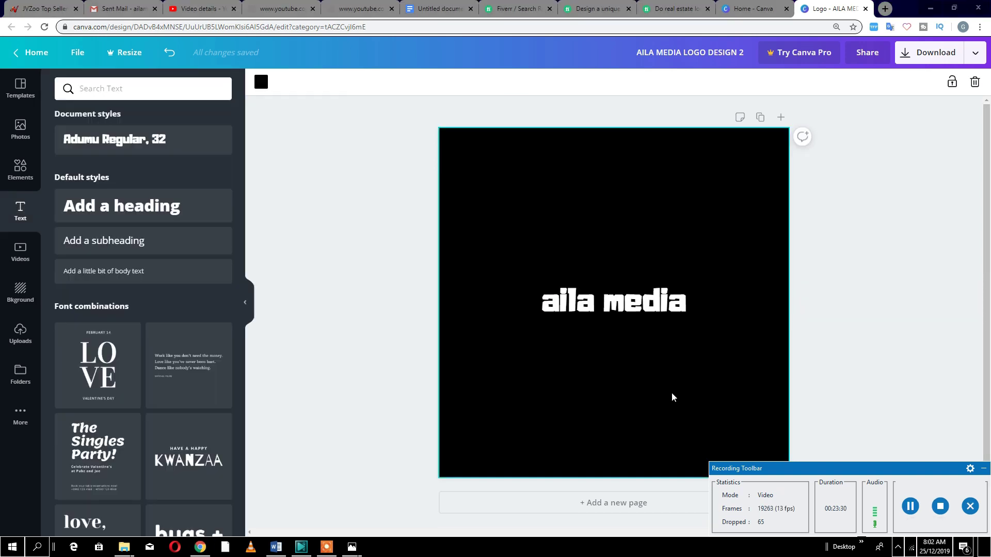
click(627, 300)
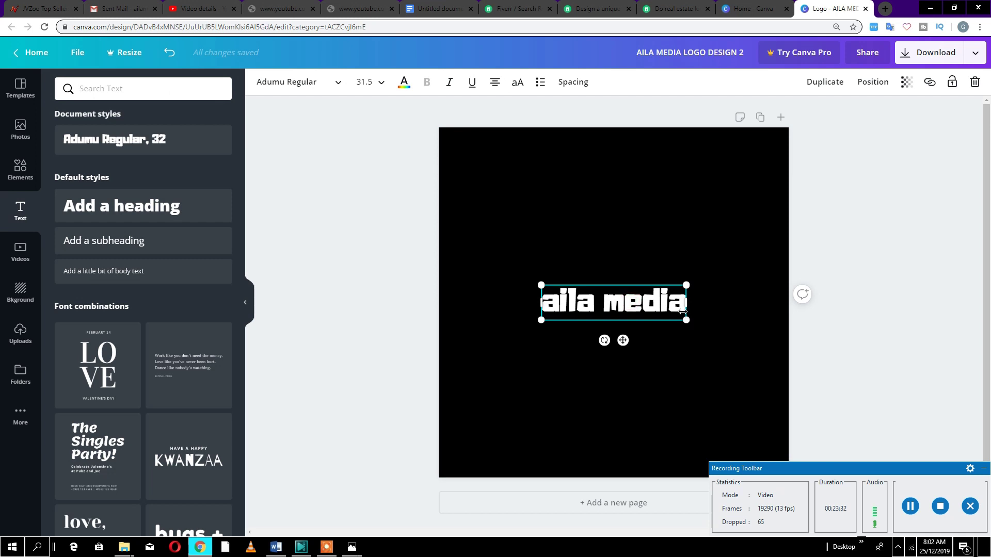
click(674, 243)
drag(613, 297, 583, 298)
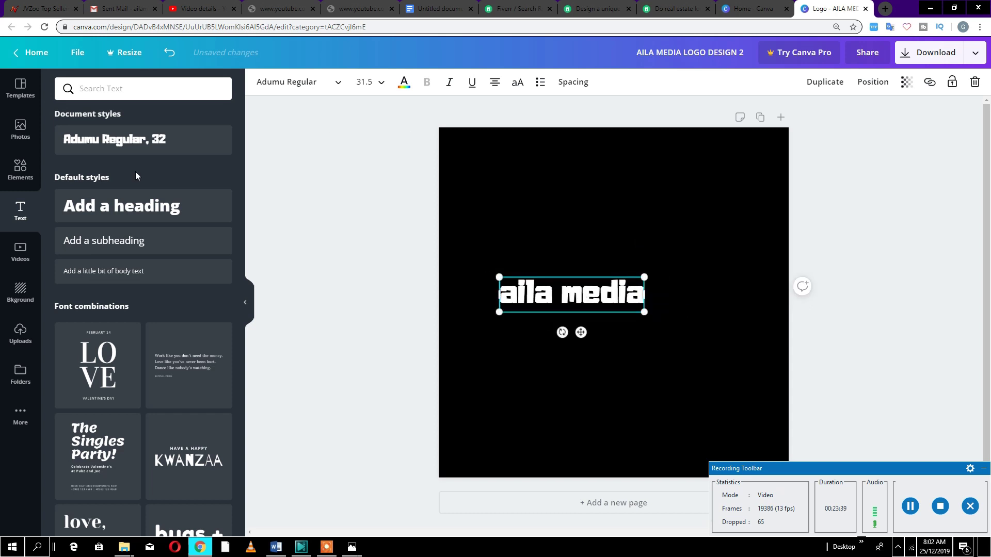
Insert a triangle from Shapes, shrink it, rotate it to point right, and place it beside 'aila media'.
click(13, 166)
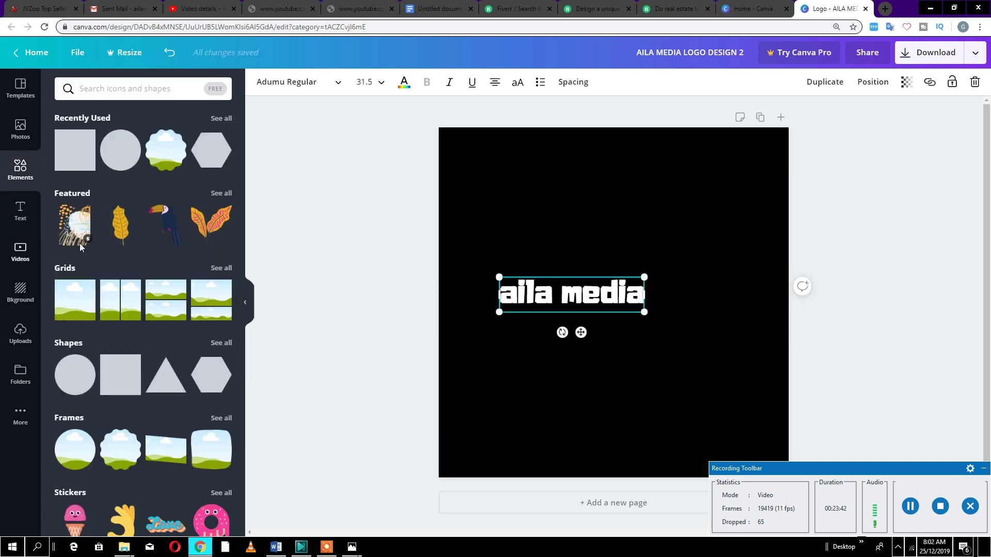
click(157, 370)
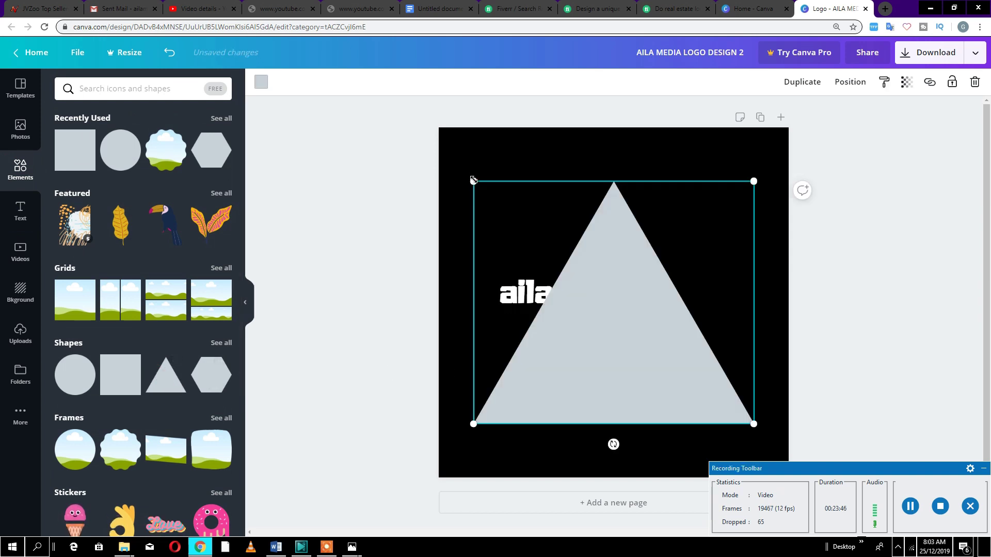
drag(510, 223, 595, 319)
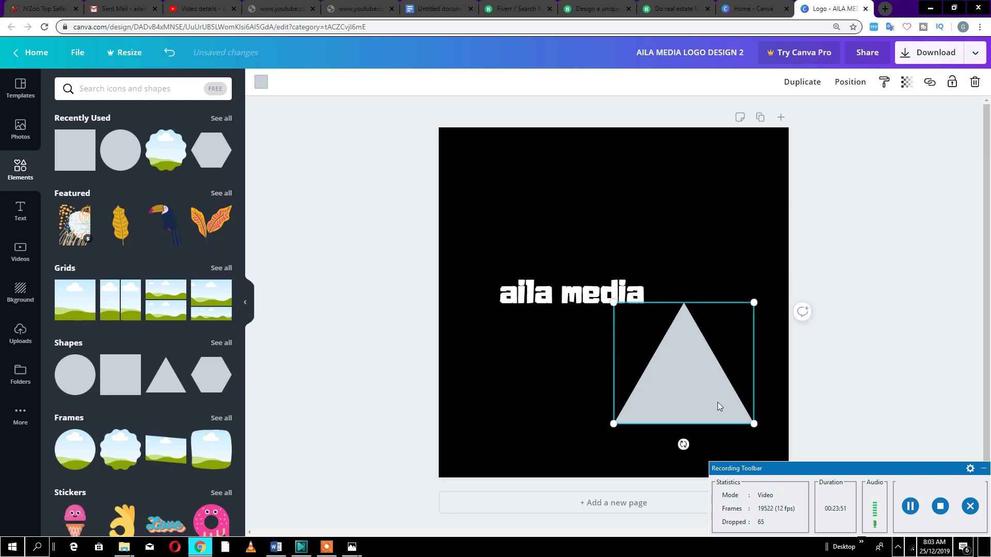
drag(683, 444, 560, 363)
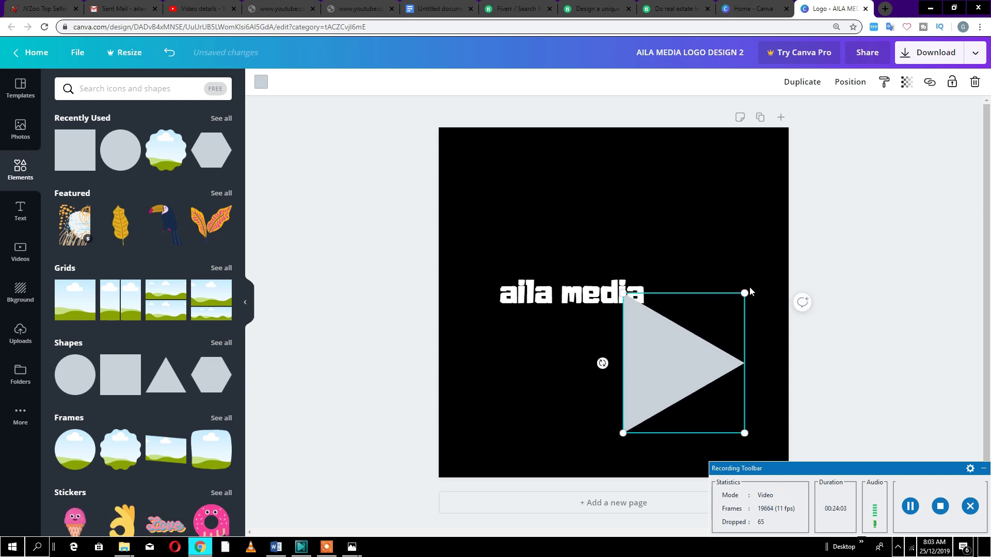
drag(745, 292, 689, 365)
drag(654, 408, 696, 293)
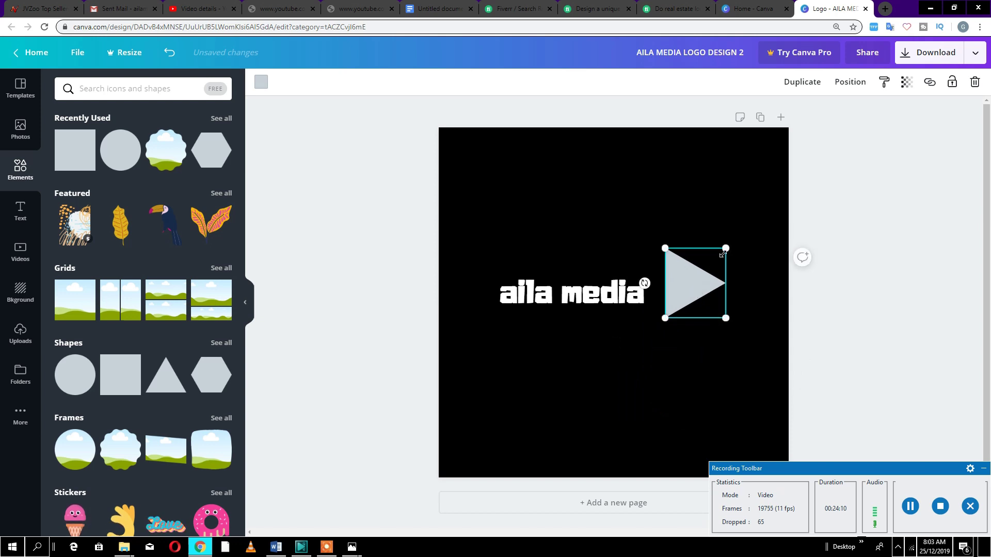
mouse_move(724, 251)
mouse_down()
mouse_move(696, 290)
mouse_move(711, 265)
mouse_up()
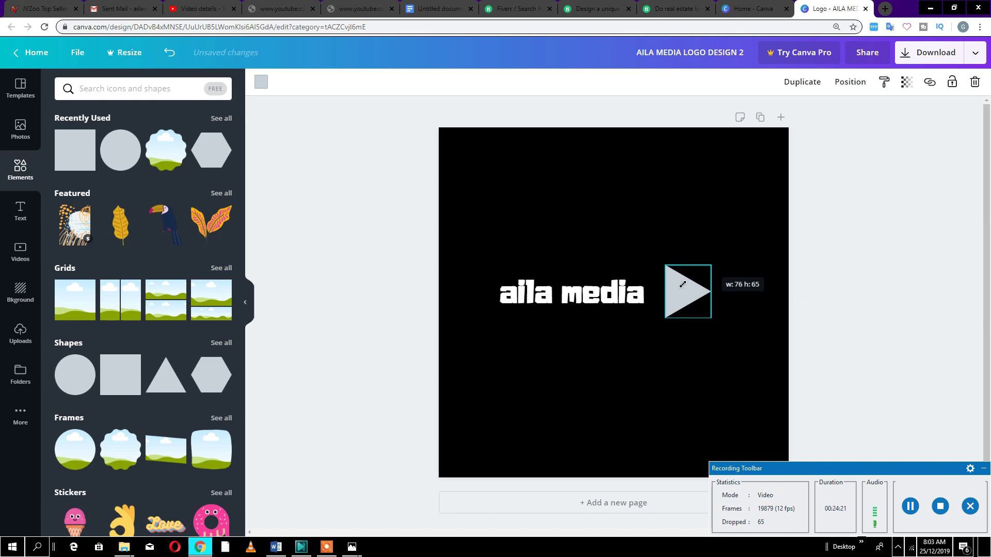
drag(675, 297, 665, 301)
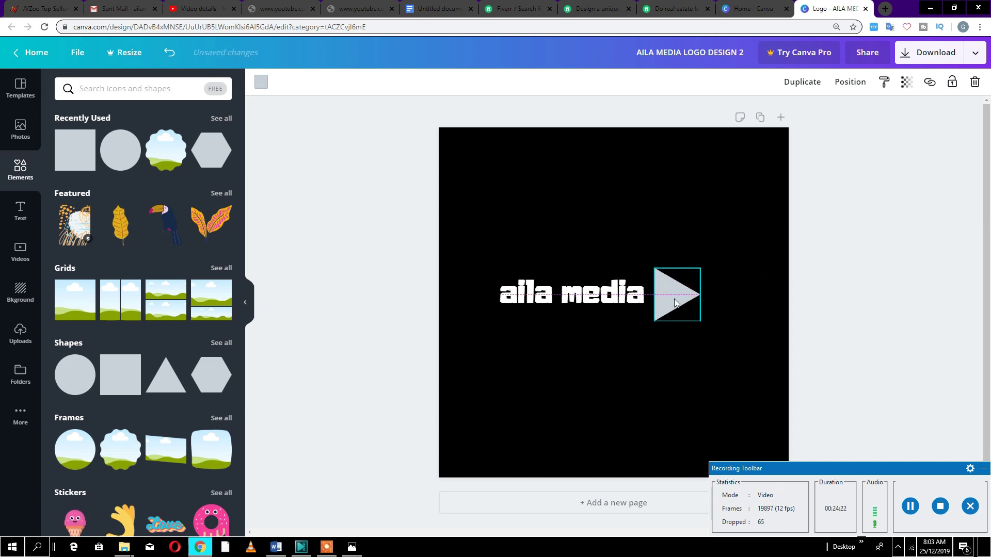
Color the triangle a custom dark red, #af1d1d.
click(260, 87)
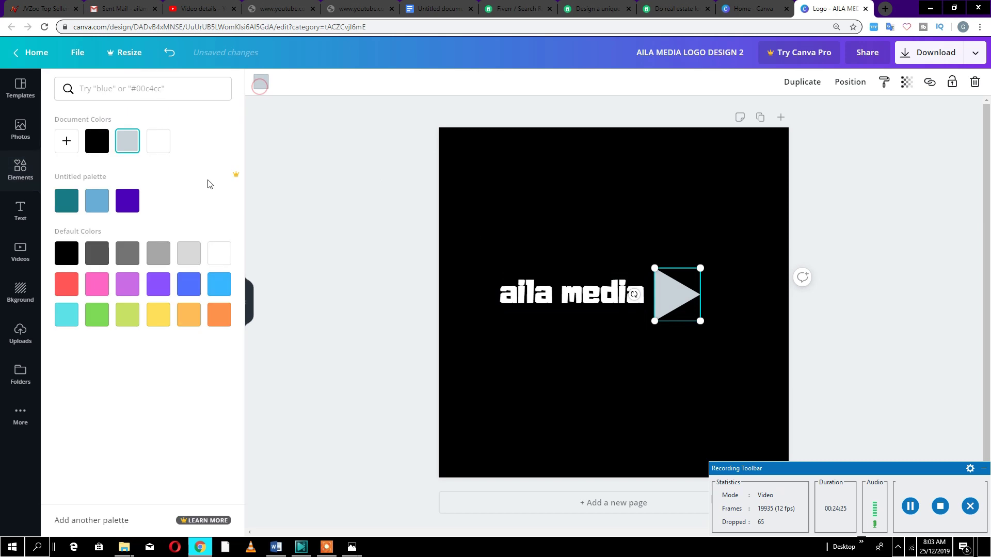
click(71, 285)
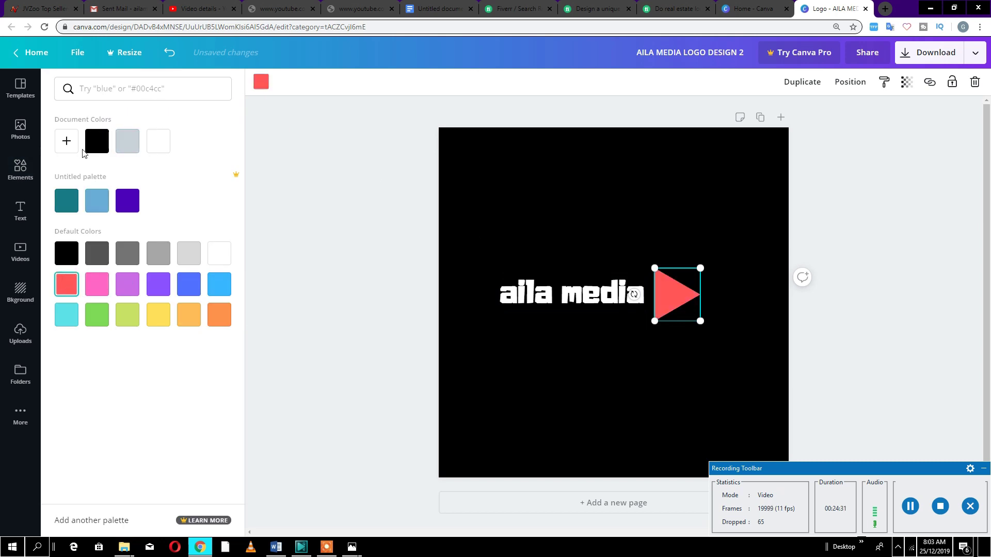
click(66, 141)
click(183, 190)
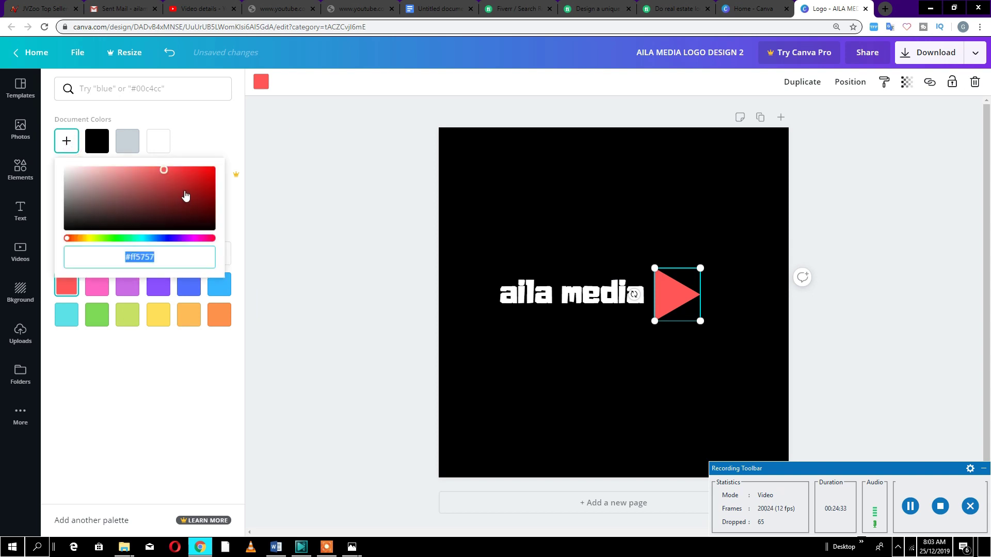
drag(183, 189, 190, 186)
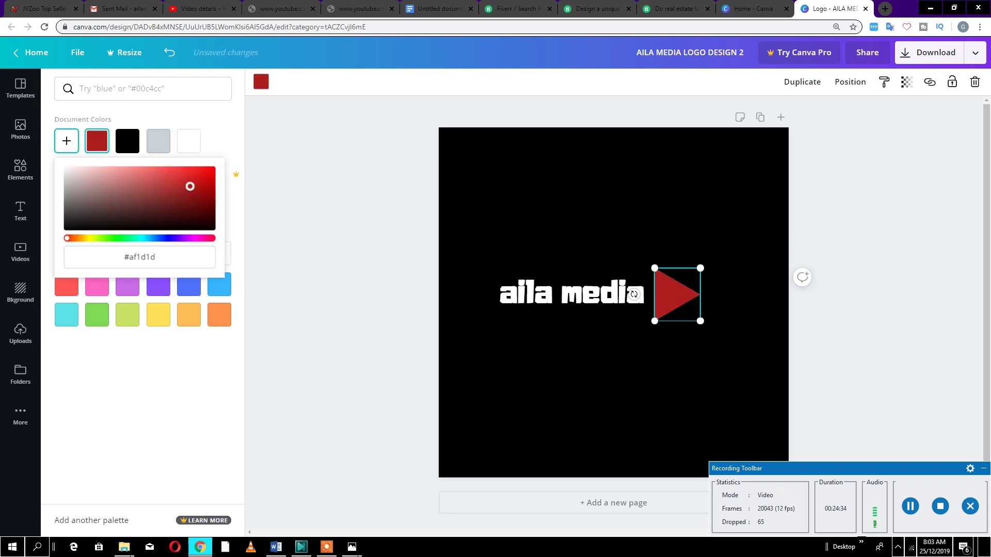
Slide the aila media text right against the triangle, then reselect the triangle.
drag(551, 306, 557, 301)
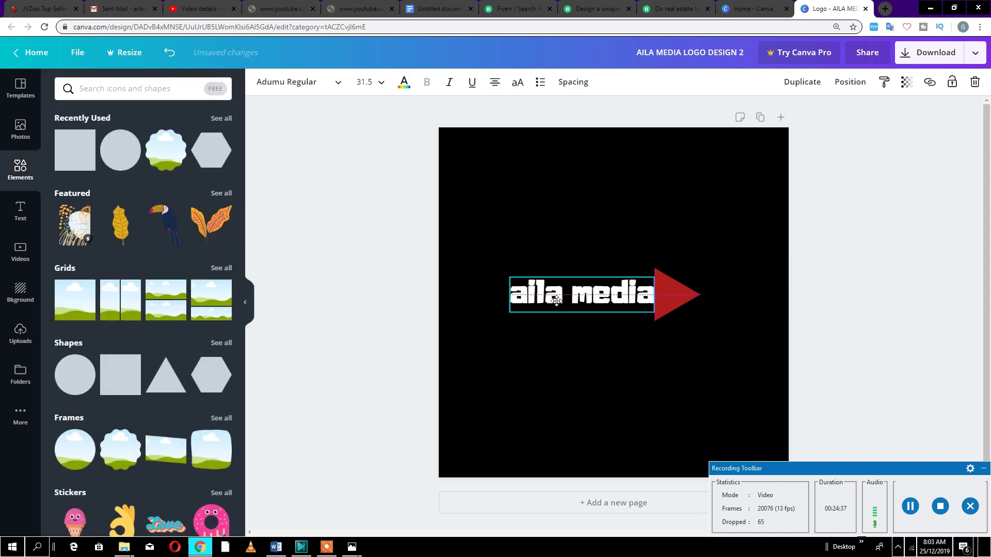
click(638, 250)
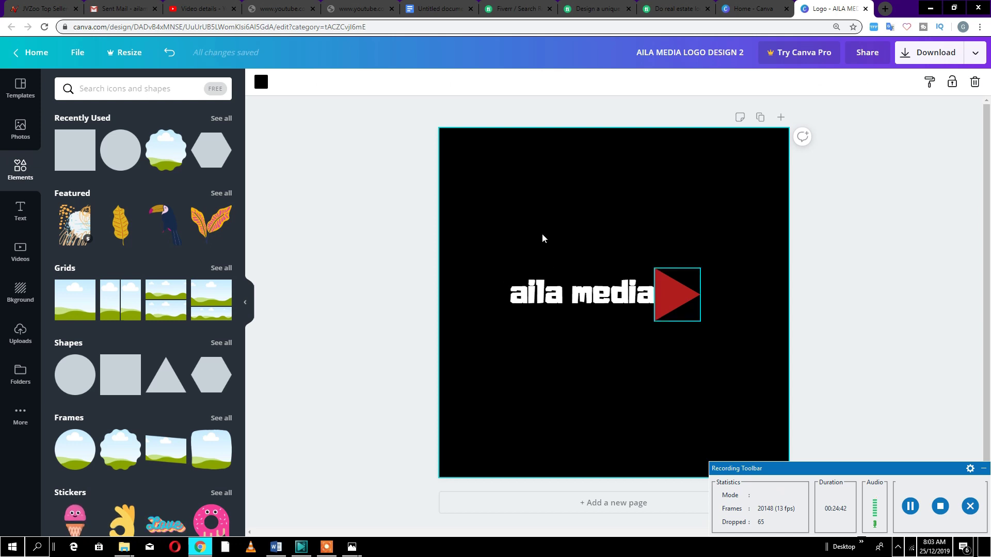
click(671, 290)
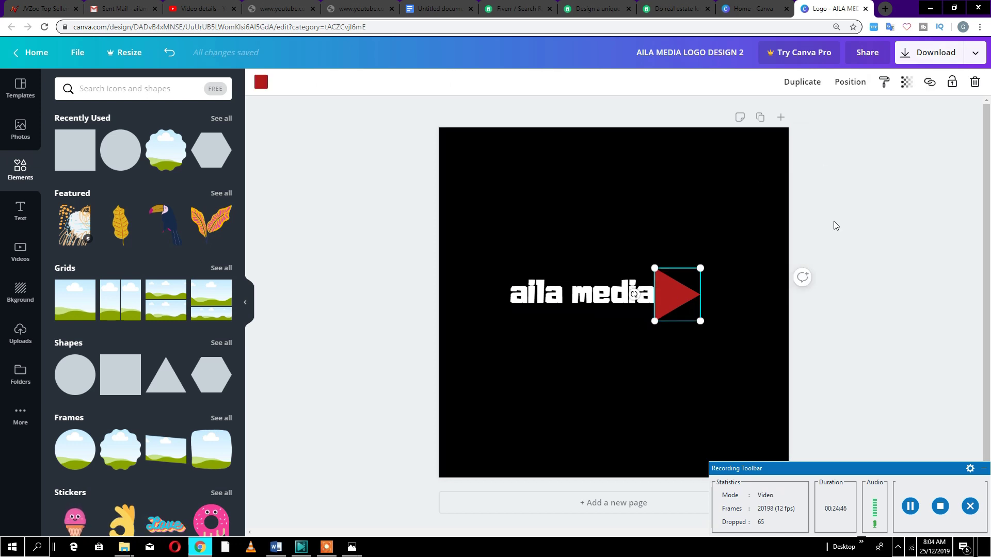
Duplicate the red triangle, move the copy below it, and color it grey after trying palette colours.
click(796, 82)
drag(689, 293, 605, 369)
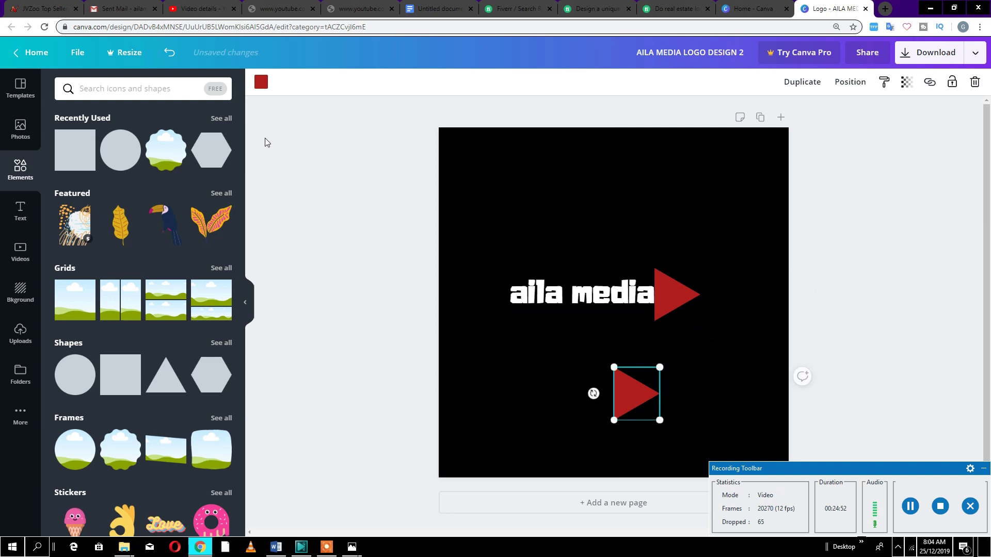
click(261, 81)
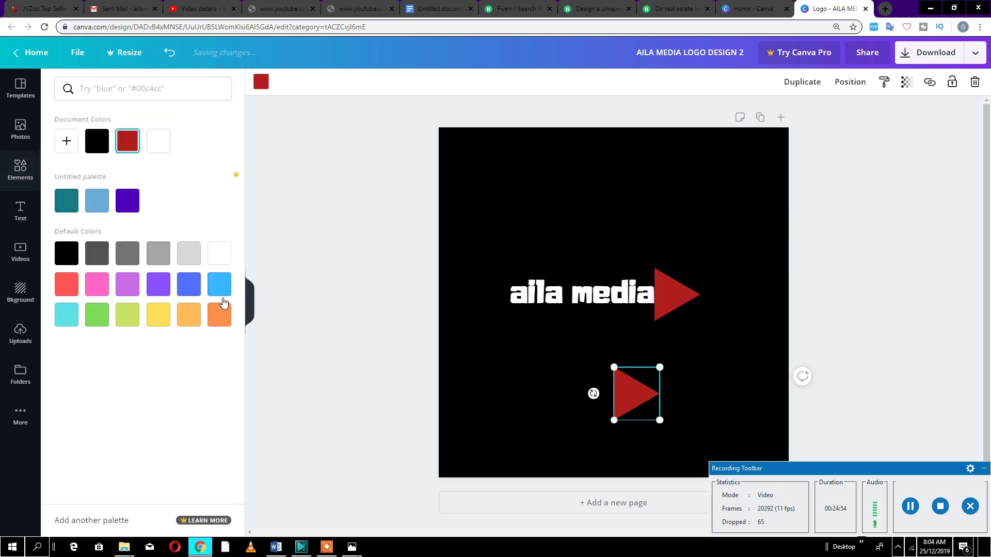
click(191, 288)
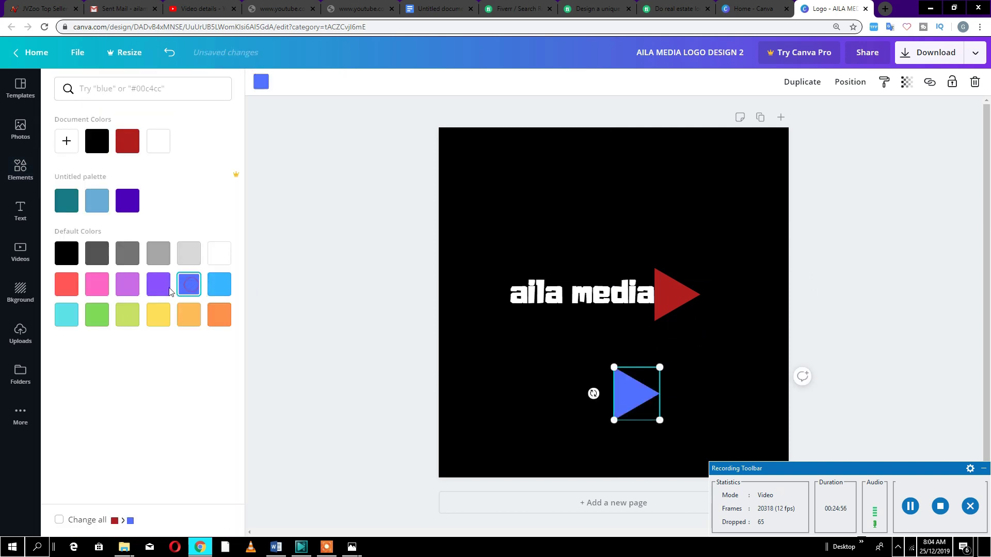
click(158, 284)
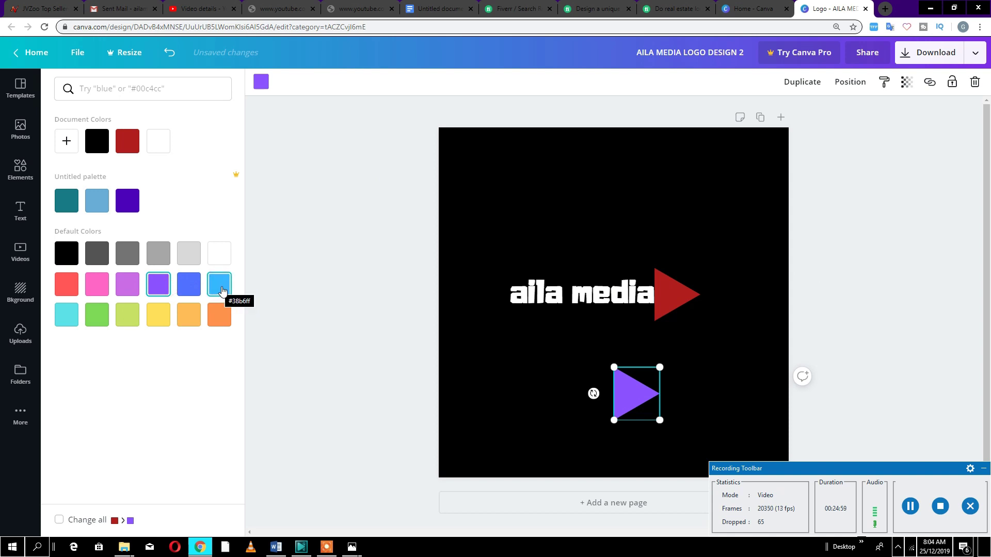
click(194, 322)
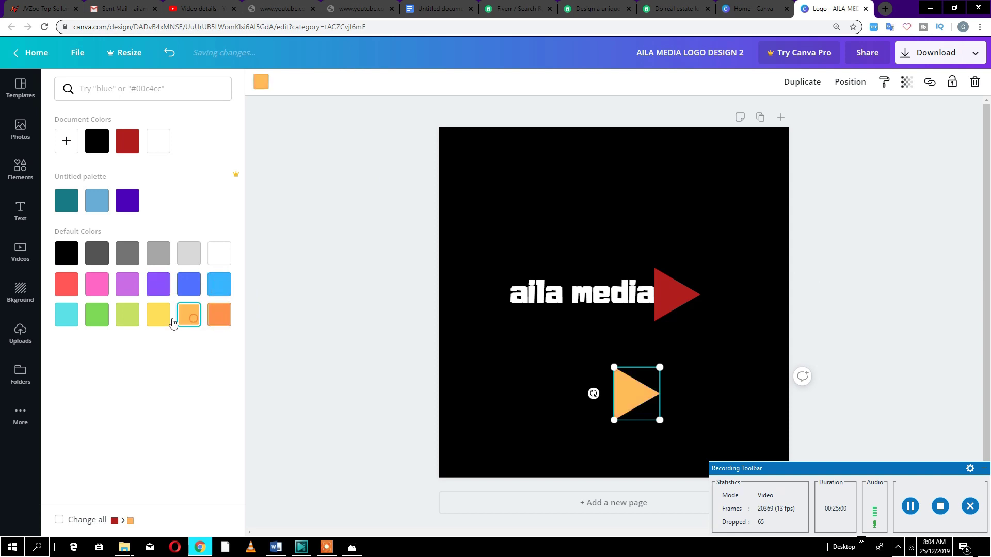
click(155, 318)
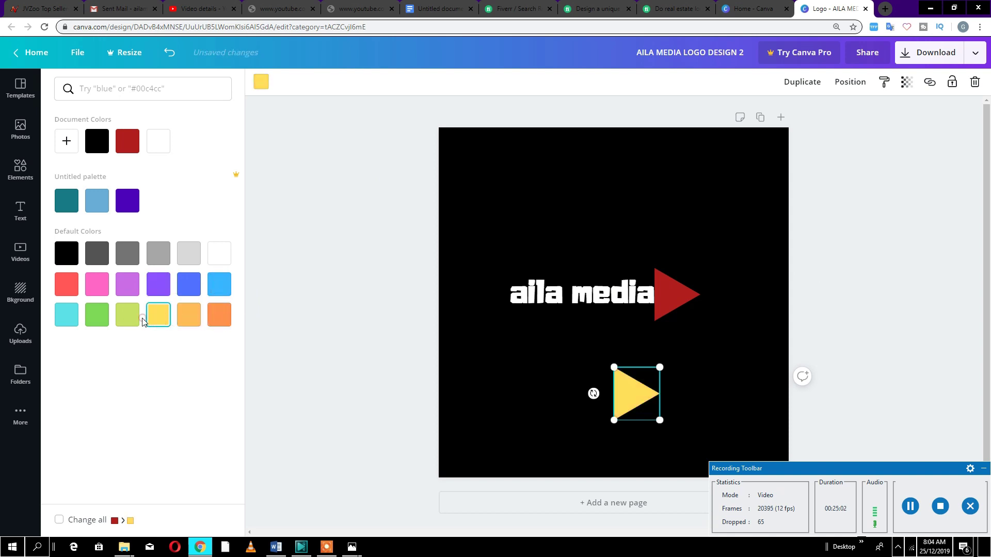
click(124, 319)
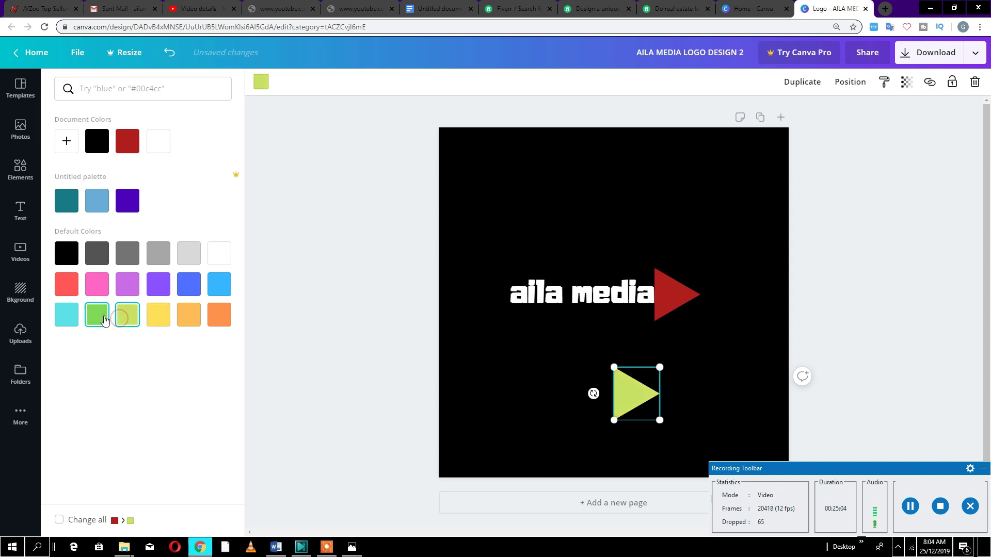
click(102, 317)
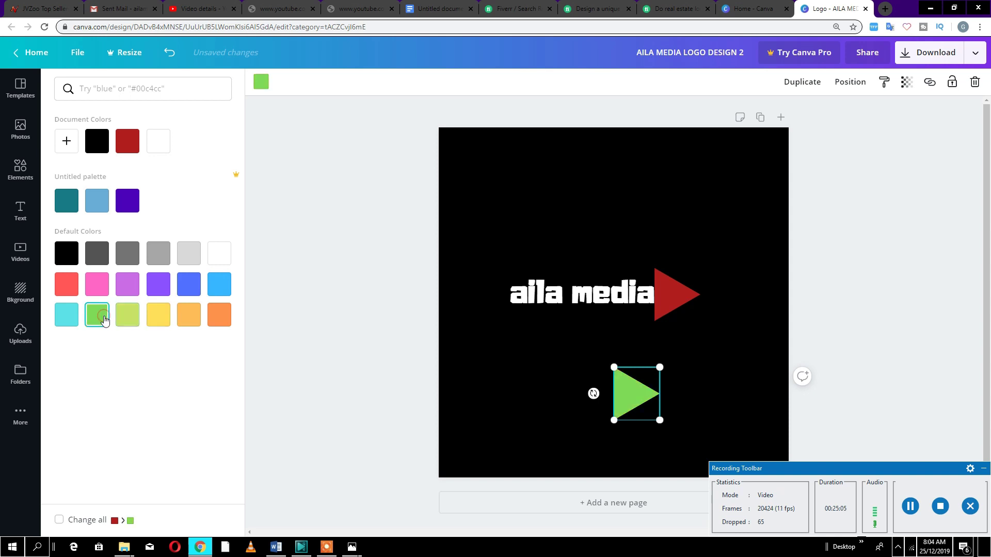
click(71, 321)
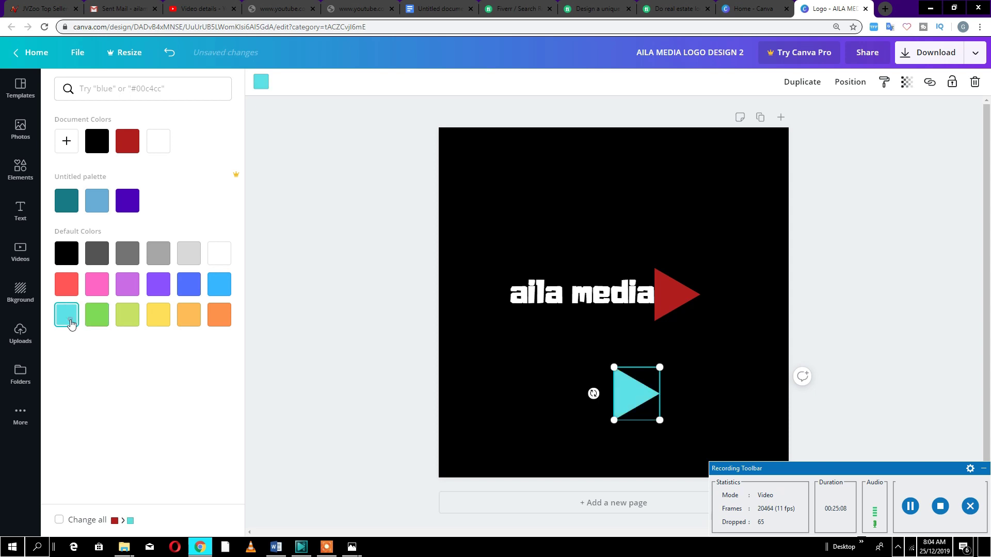
click(74, 290)
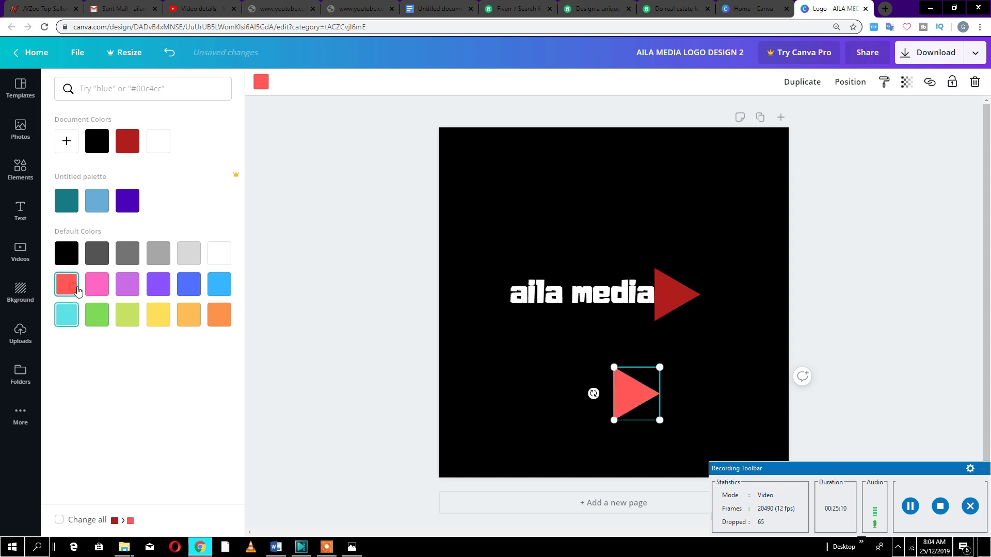
click(96, 284)
click(122, 289)
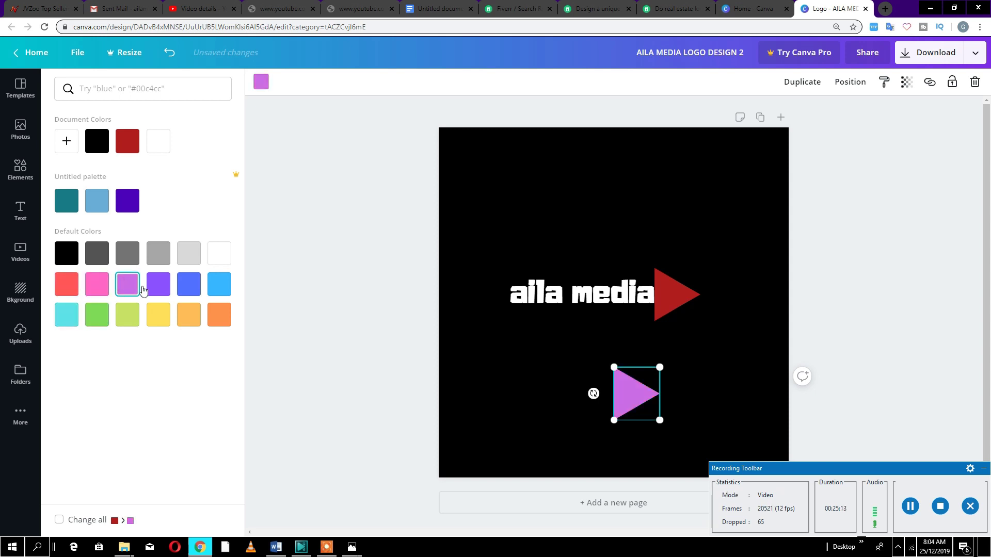
click(158, 285)
click(159, 256)
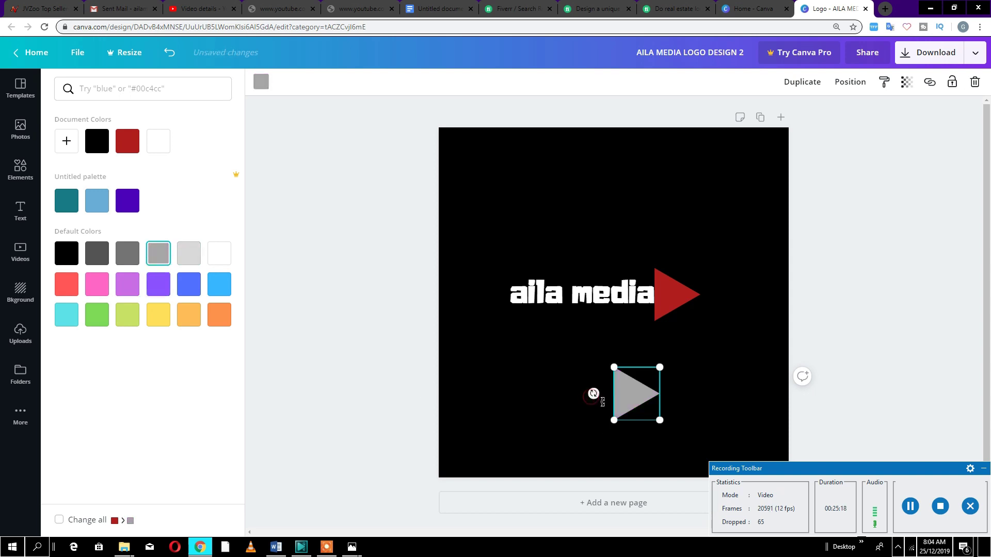
Rotate the grey triangle to point upward and move it onto the red one.
drag(593, 393, 663, 365)
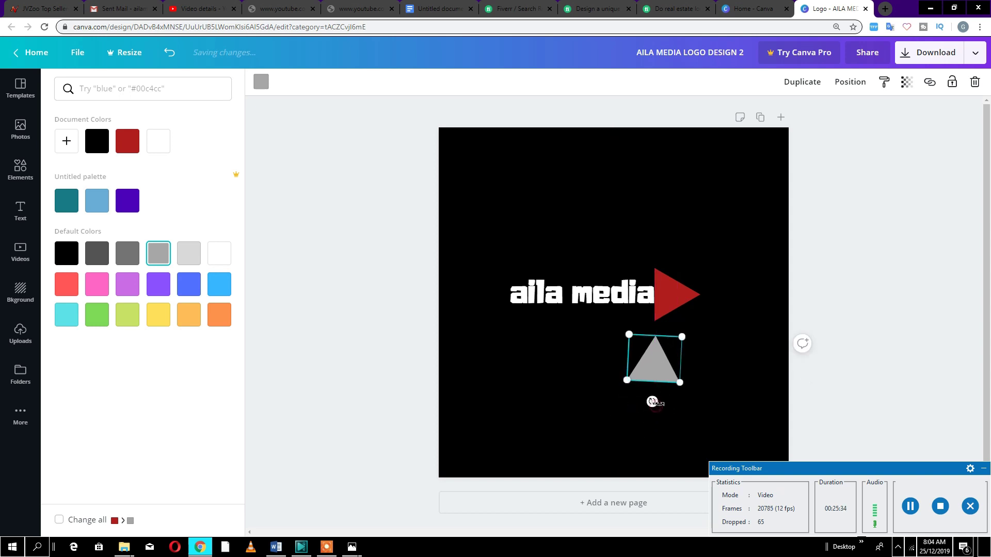
drag(652, 402, 655, 404)
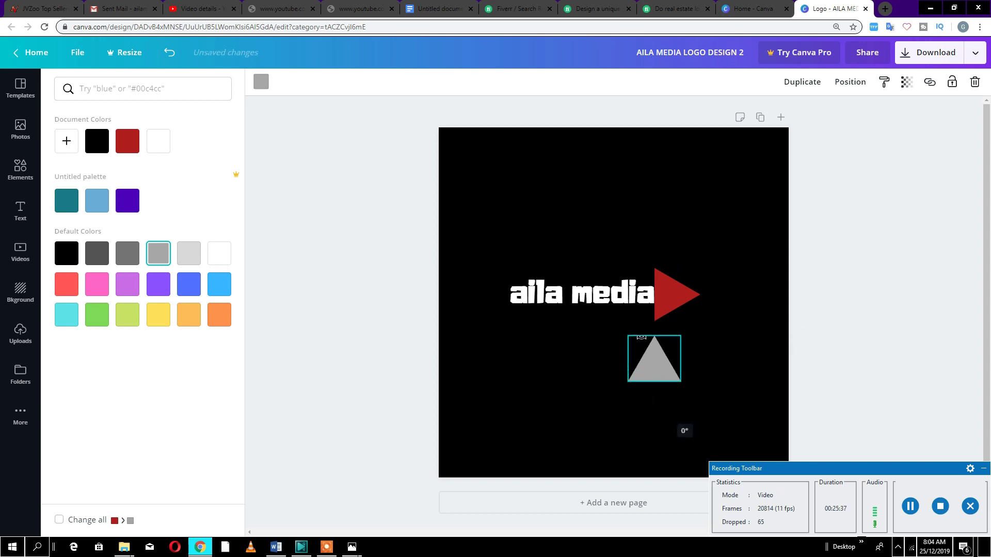
click(615, 370)
drag(654, 366, 658, 337)
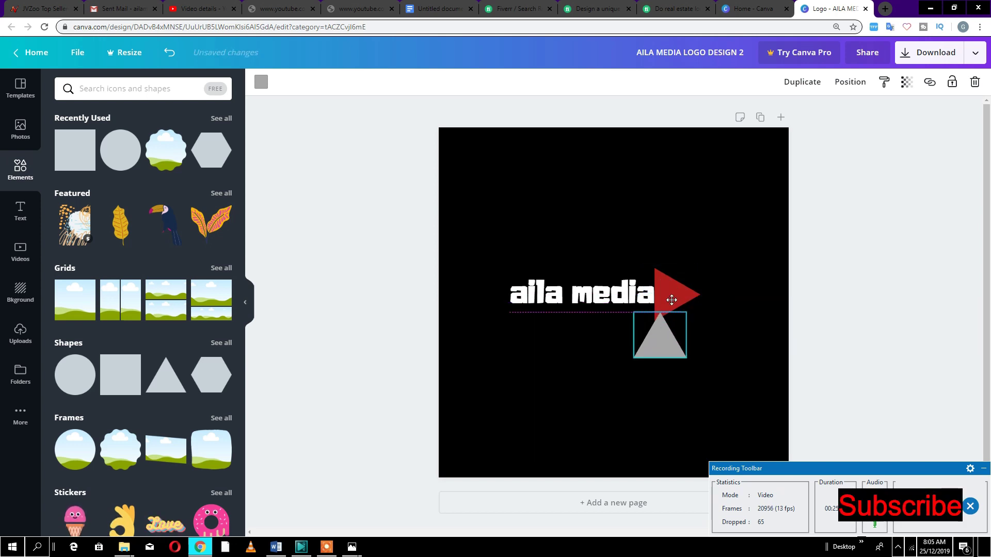
Nudge the red triangle right and slide the grey triangle up to overlap it.
click(659, 376)
drag(672, 298, 677, 298)
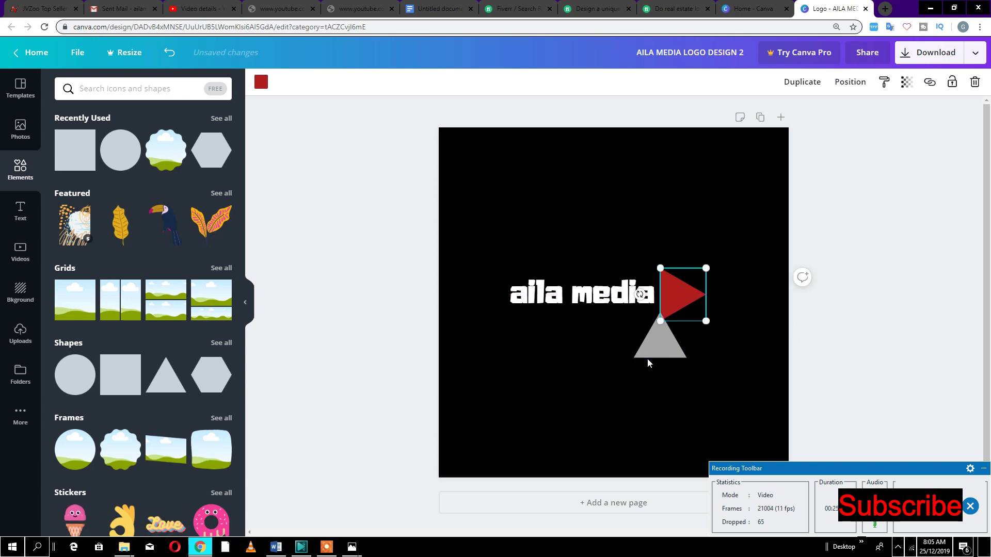
drag(649, 342, 664, 290)
click(624, 199)
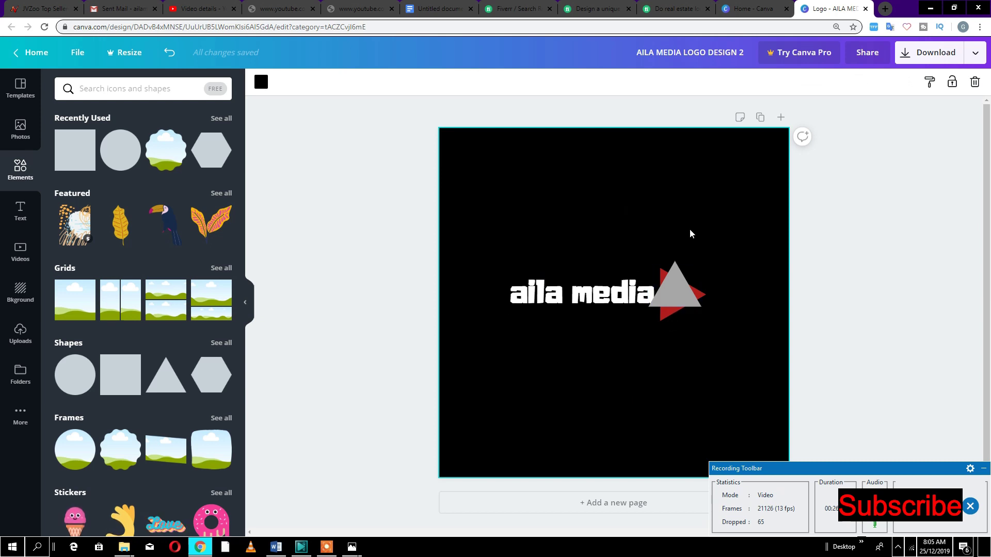
Download the AILA MEDIA LOGO DESIGN 2 design as a PNG file.
click(945, 54)
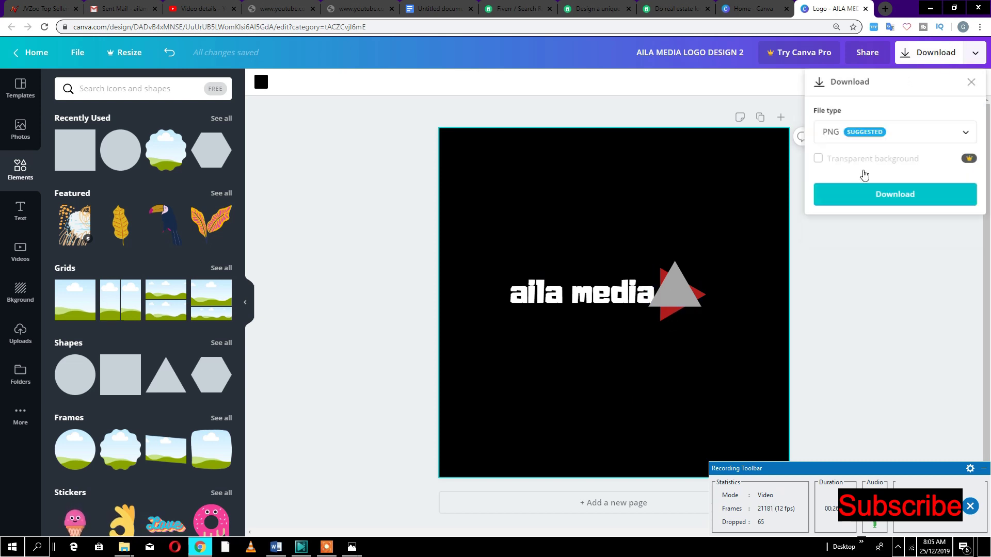
click(879, 201)
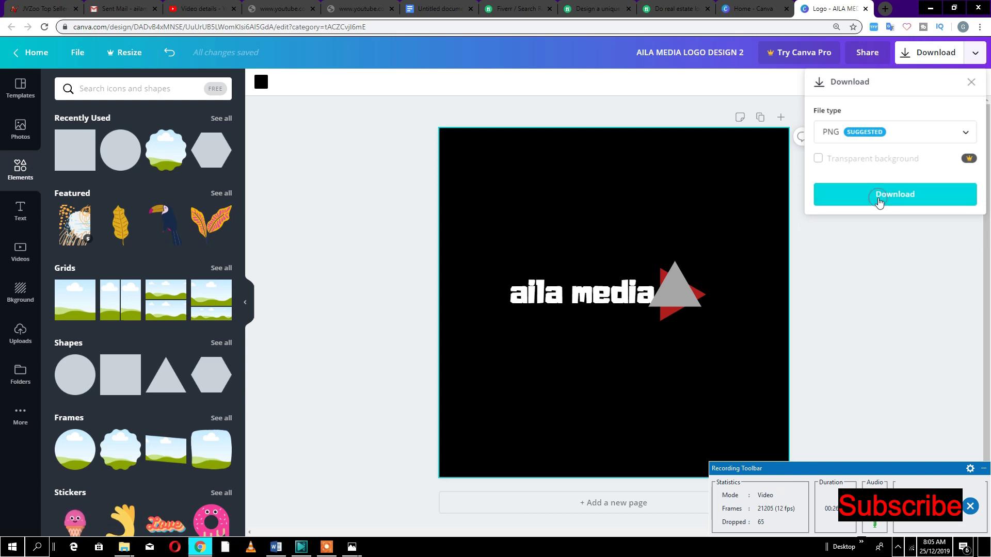
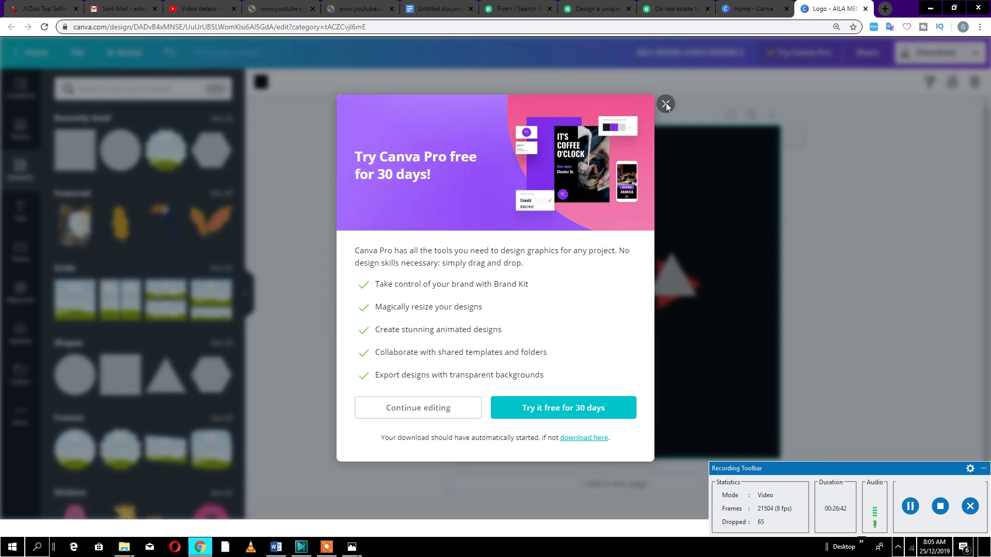
Close the Try Canva Pro popup over the aila media logo and show the Photos window previews.
click(665, 104)
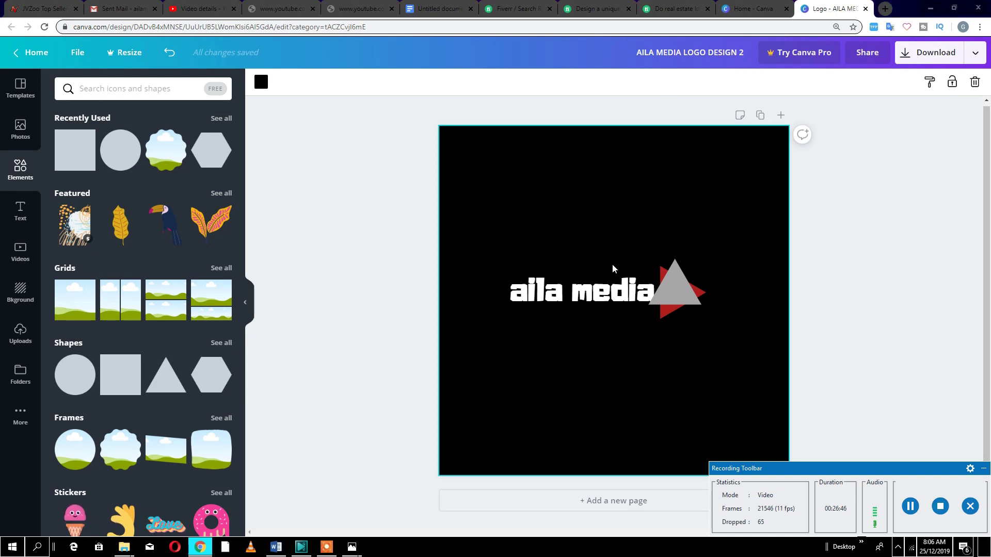
click(352, 548)
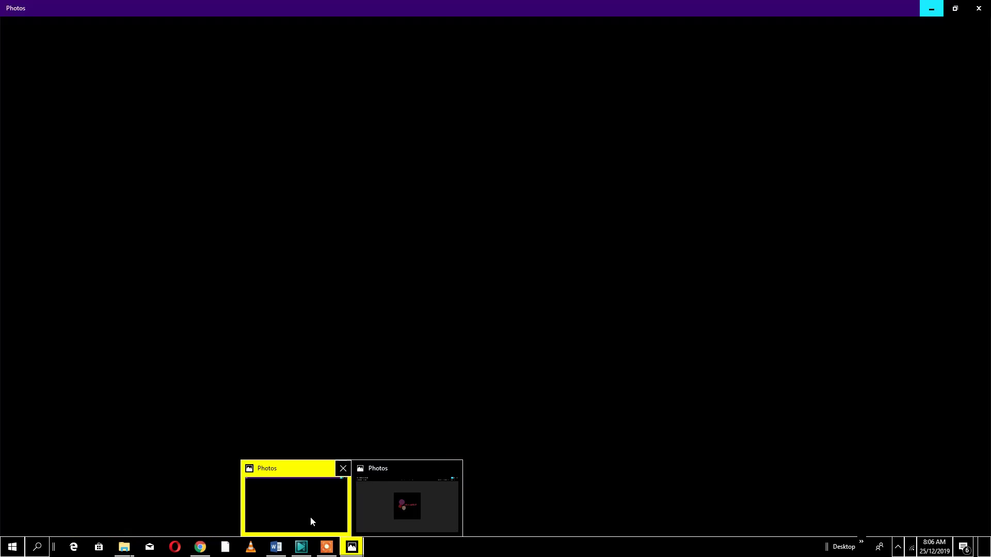
View AILA MEDIA LOGO DESIGN.png in Photos, then minimize it to return to the Canva editor.
click(310, 516)
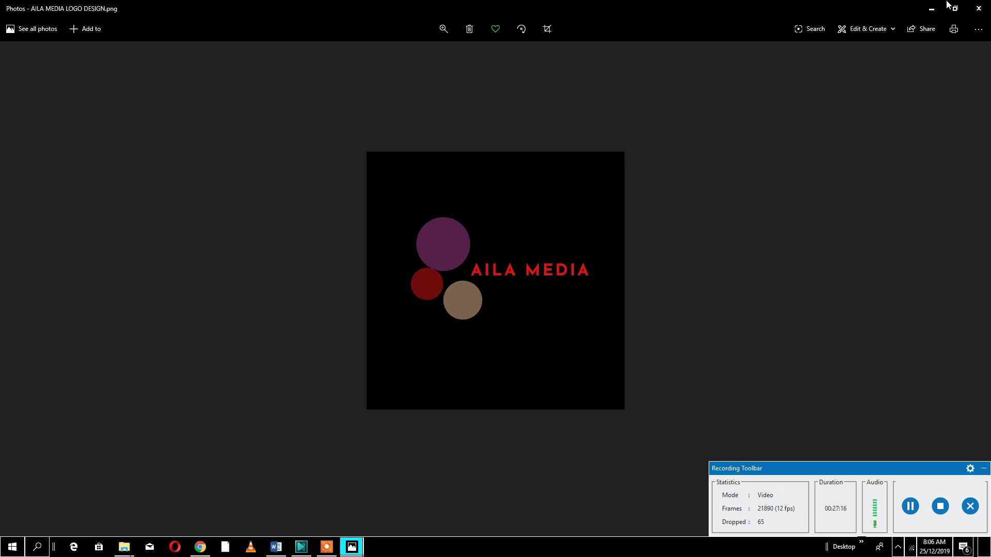
click(931, 8)
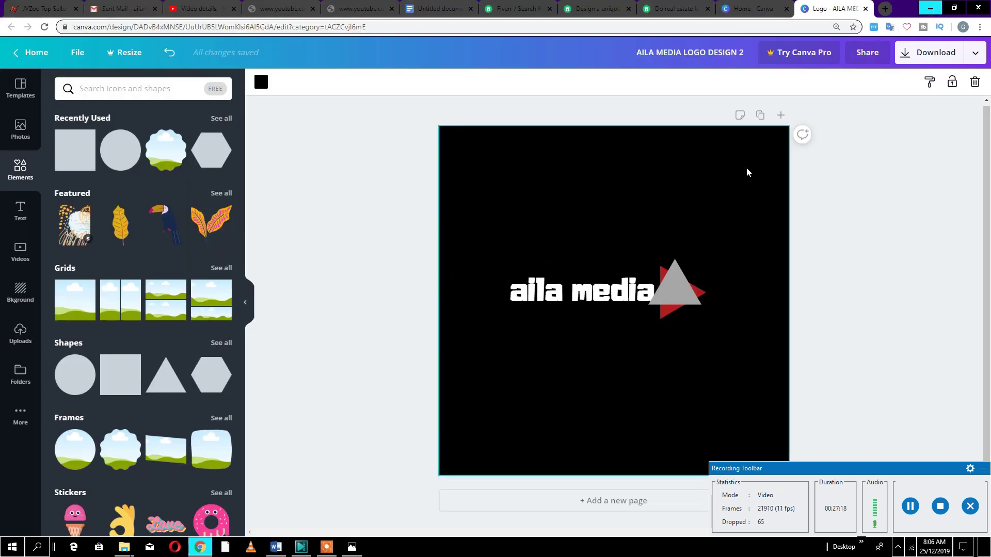
Open the Downloads folder in File Explorer and select the AILA MEDIA LOGO DESIGN 2 image.
mouse_move(129, 549)
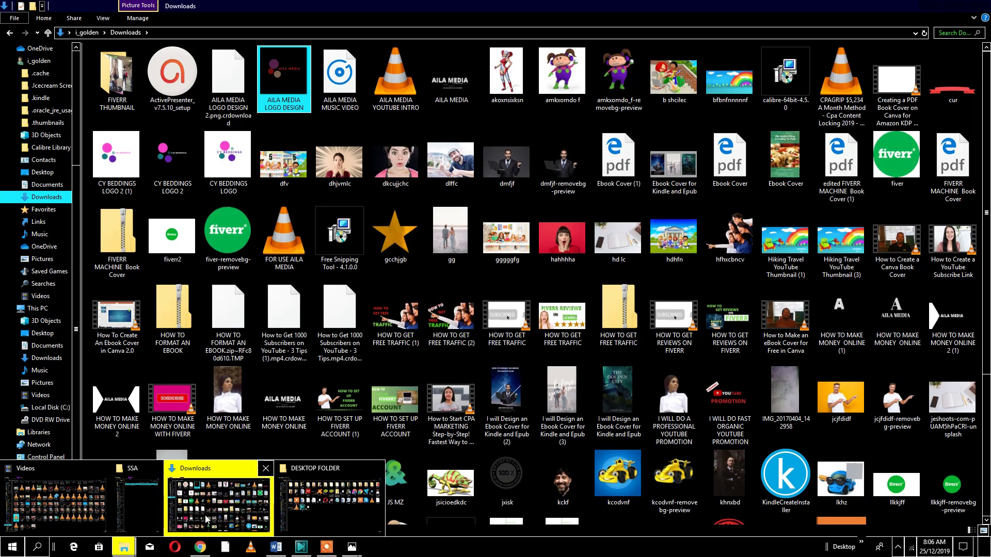
click(206, 519)
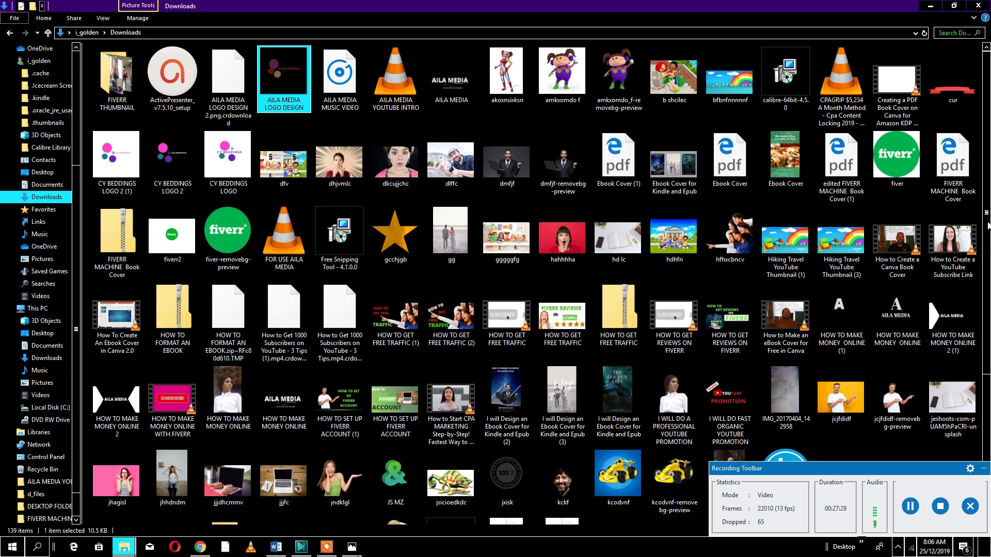
drag(987, 227, 988, 367)
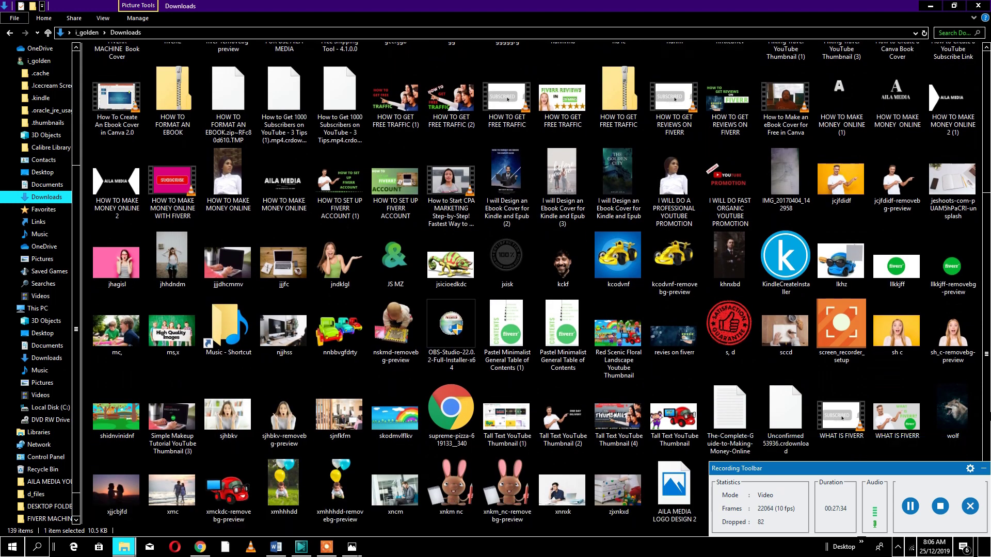
click(984, 469)
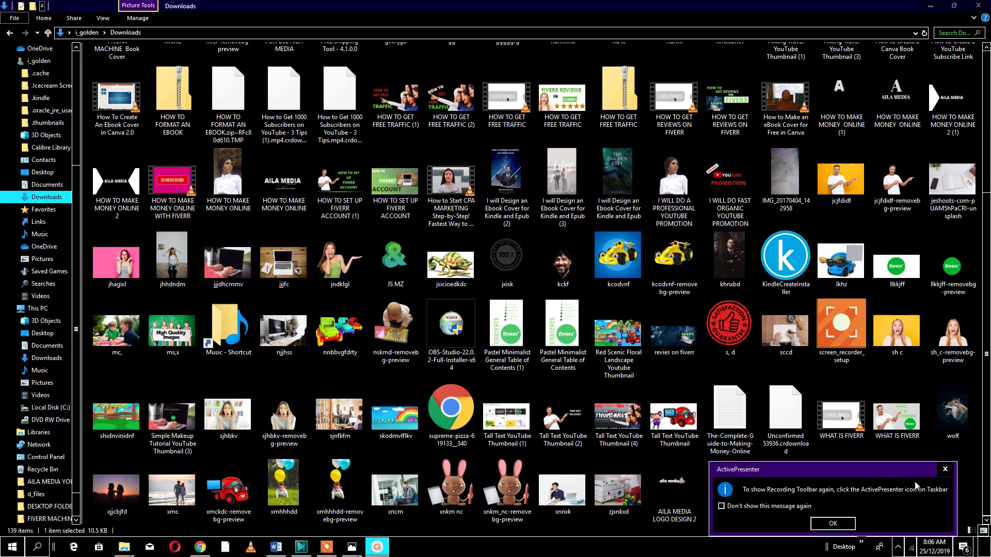
click(823, 525)
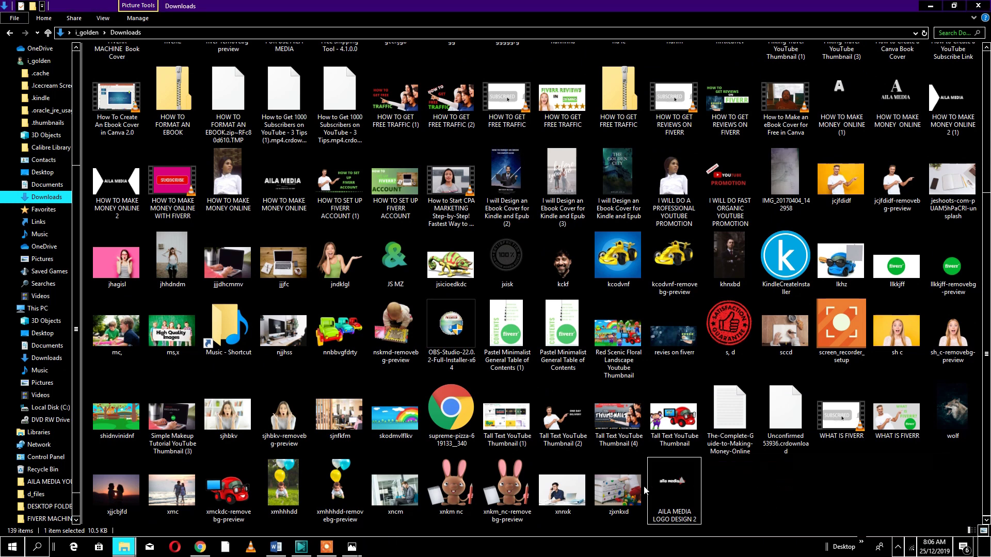
click(674, 487)
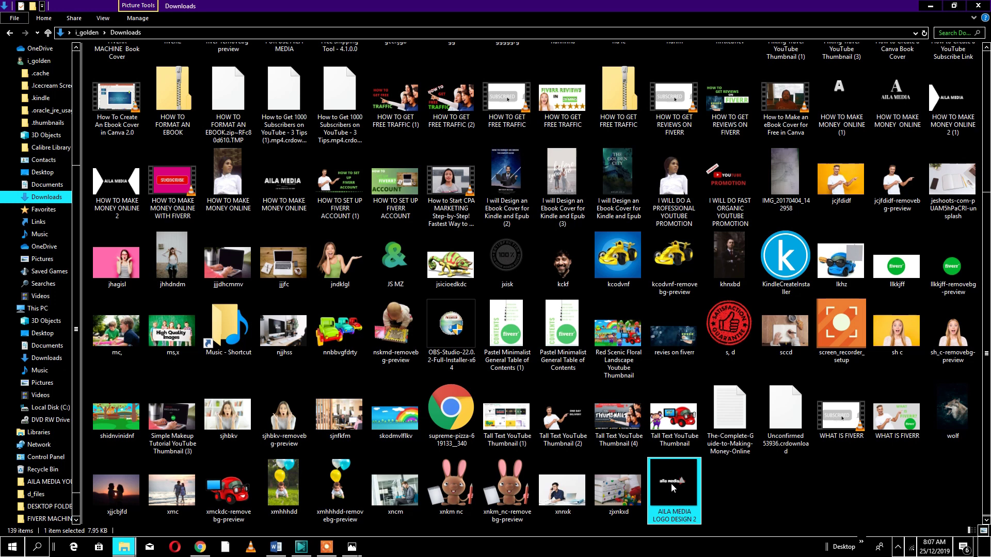
Open AILA MEDIA LOGO DESIGN 2.png in Photos to inspect it, then return to the Canva editor in Chrome.
double_click(673, 487)
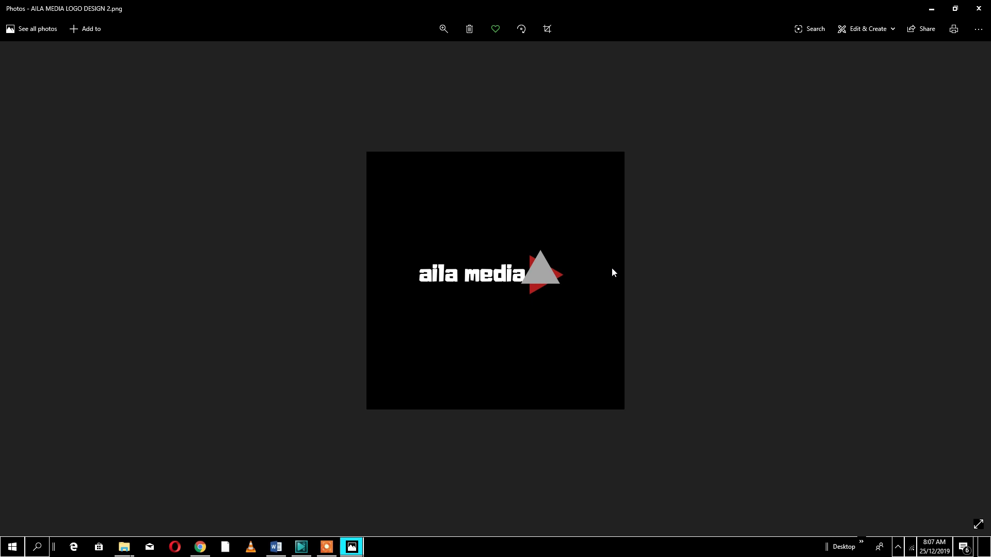
click(352, 547)
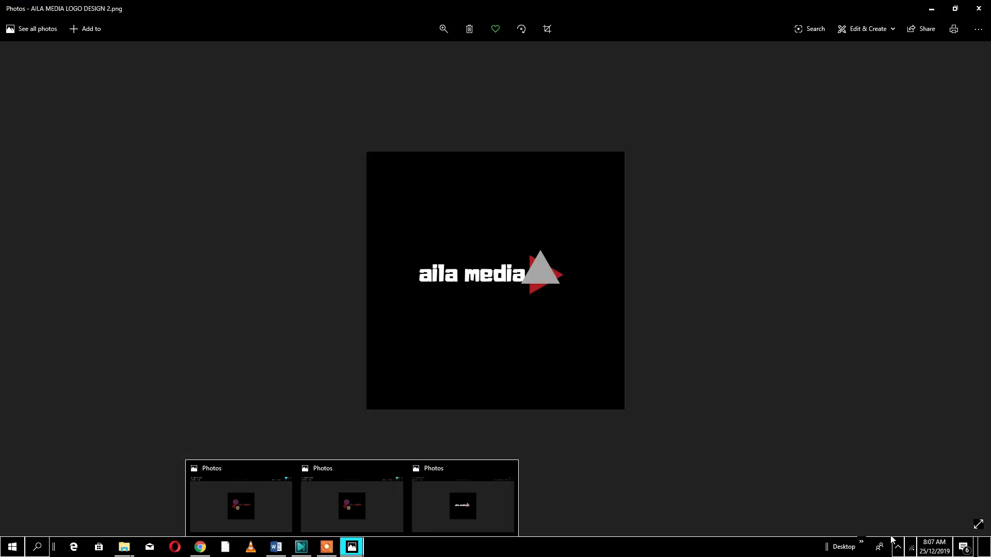
click(897, 546)
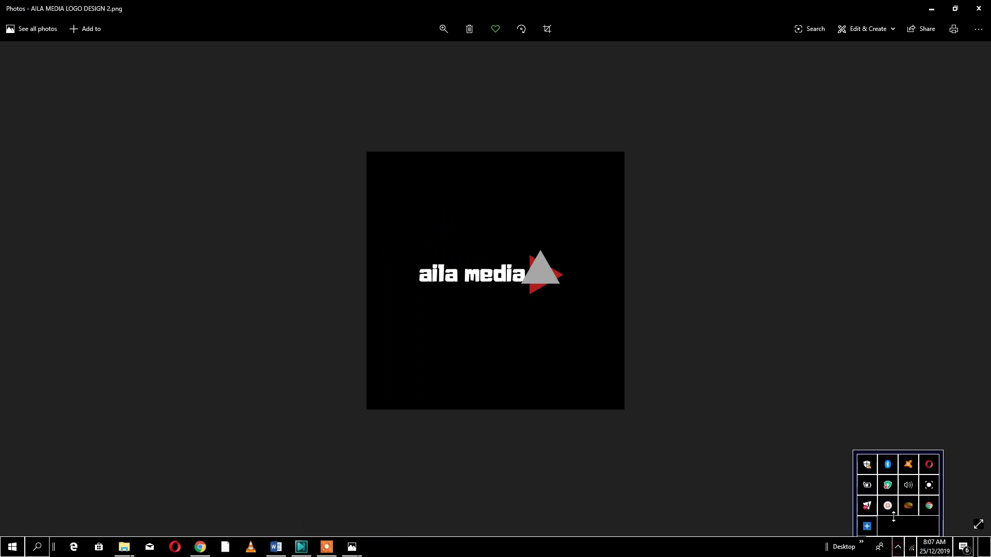
click(890, 510)
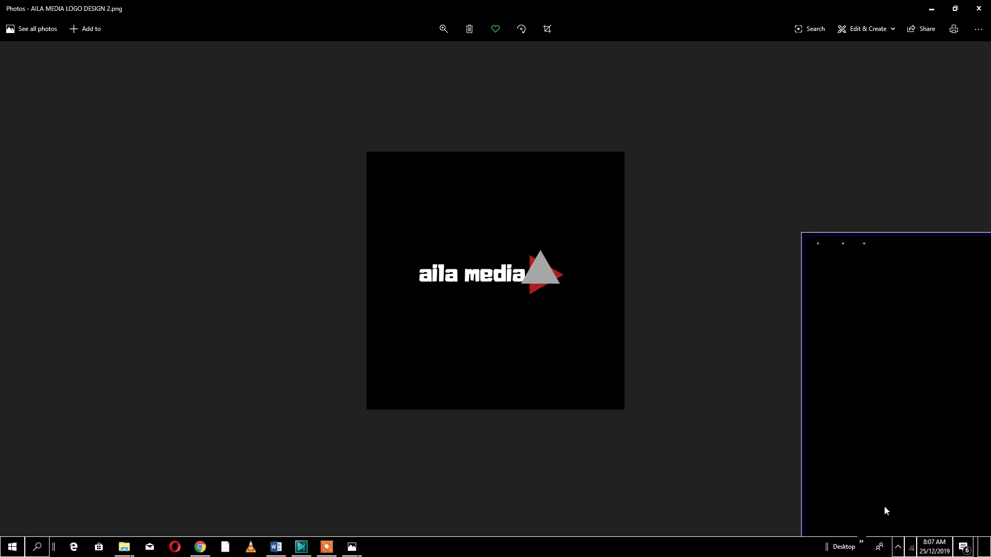
click(898, 551)
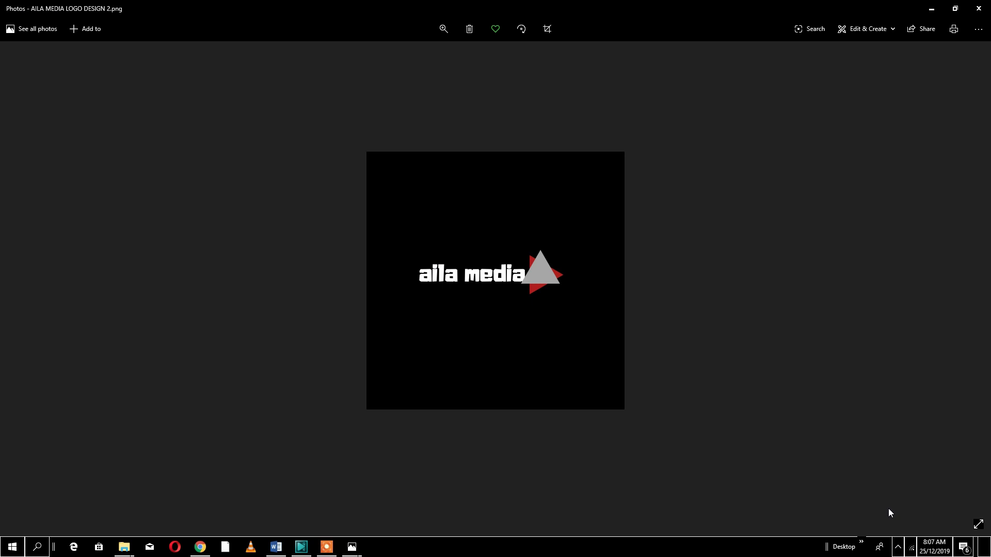
click(897, 546)
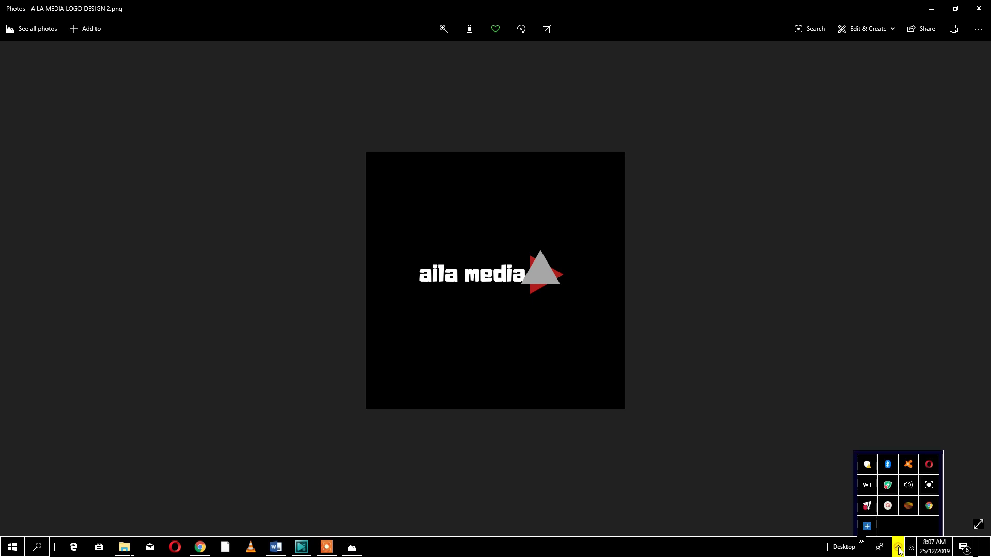
click(891, 510)
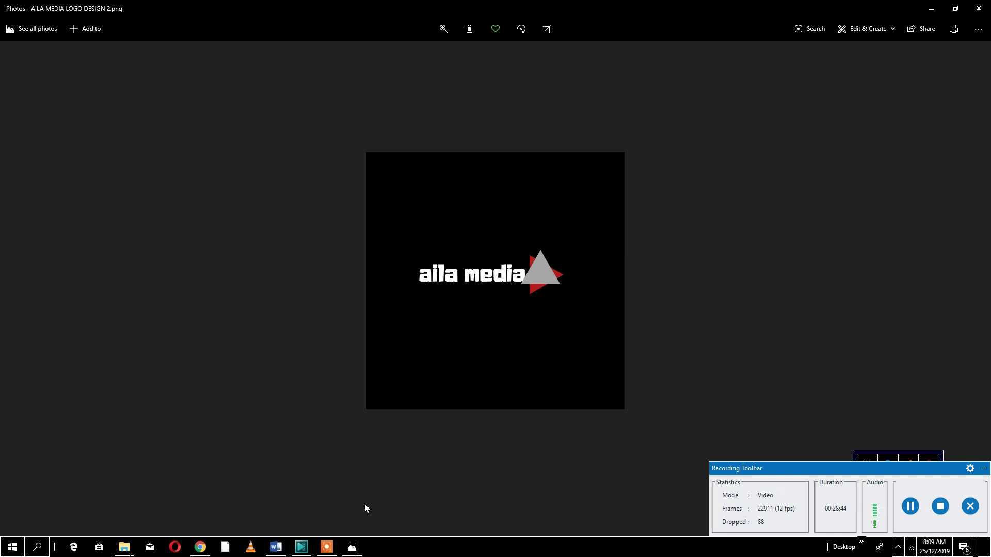
click(200, 547)
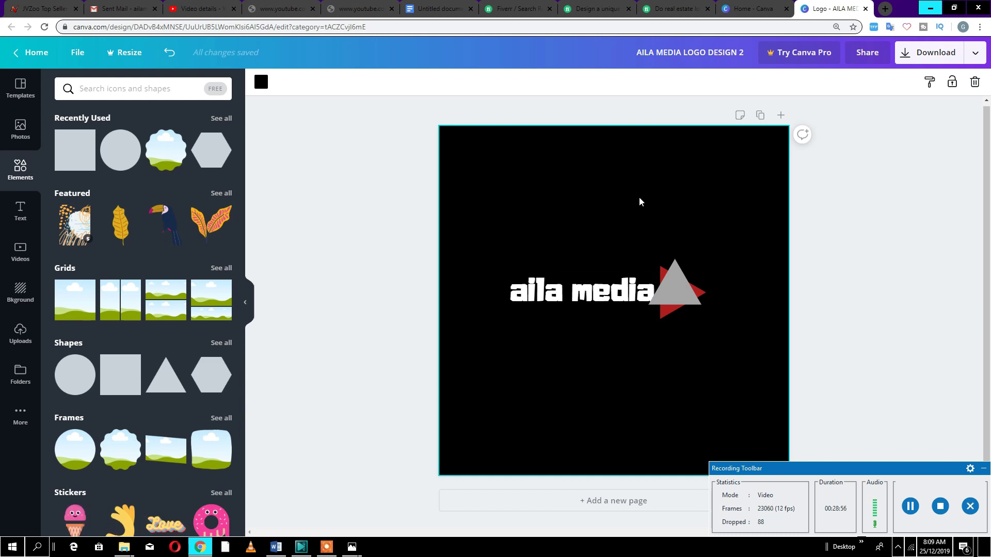
Browse Fiverr's 'logo design' results, 74,616 services priced $25 to $155.
click(519, 4)
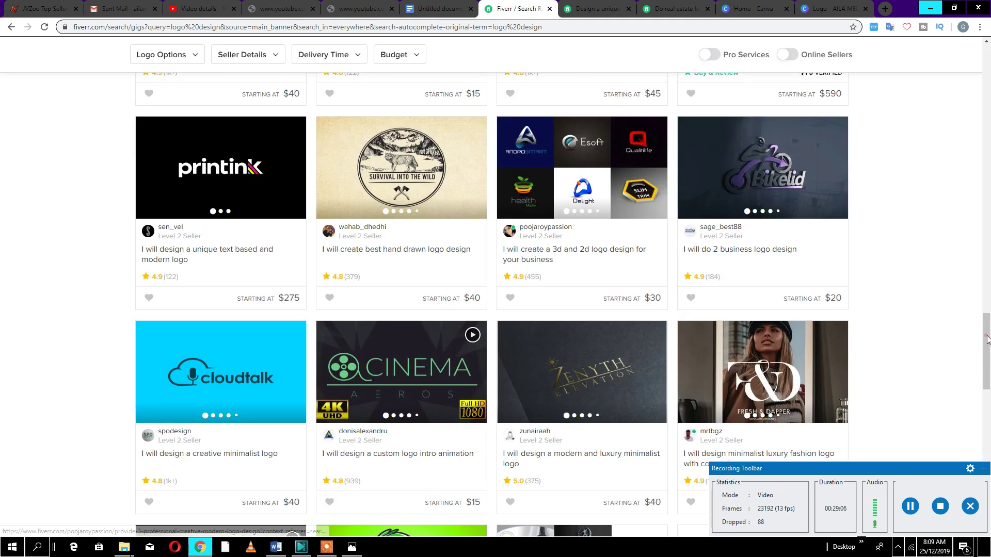
scroll(986, 309, up, 2)
scroll(987, 285, up, 4)
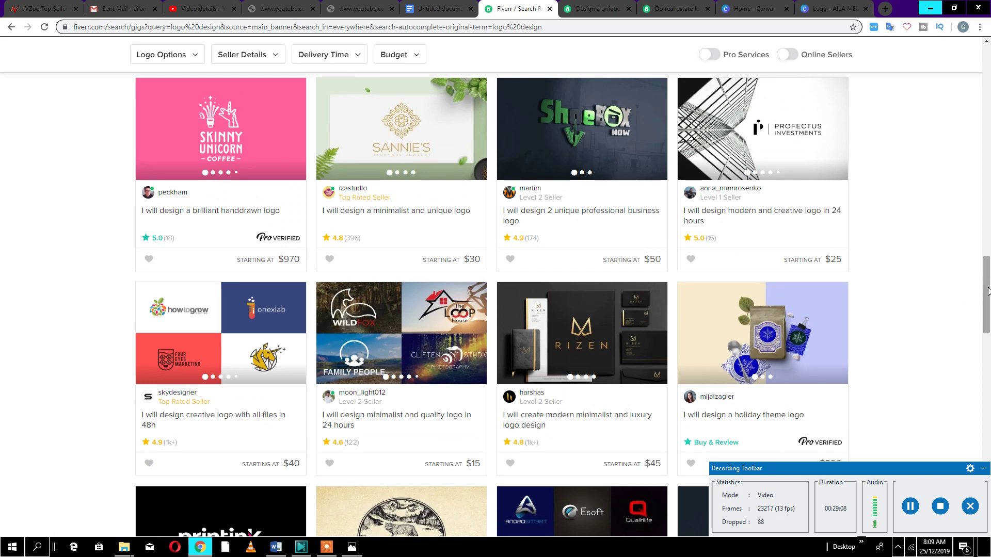
scroll(987, 254, up, 2)
drag(987, 254, 987, 41)
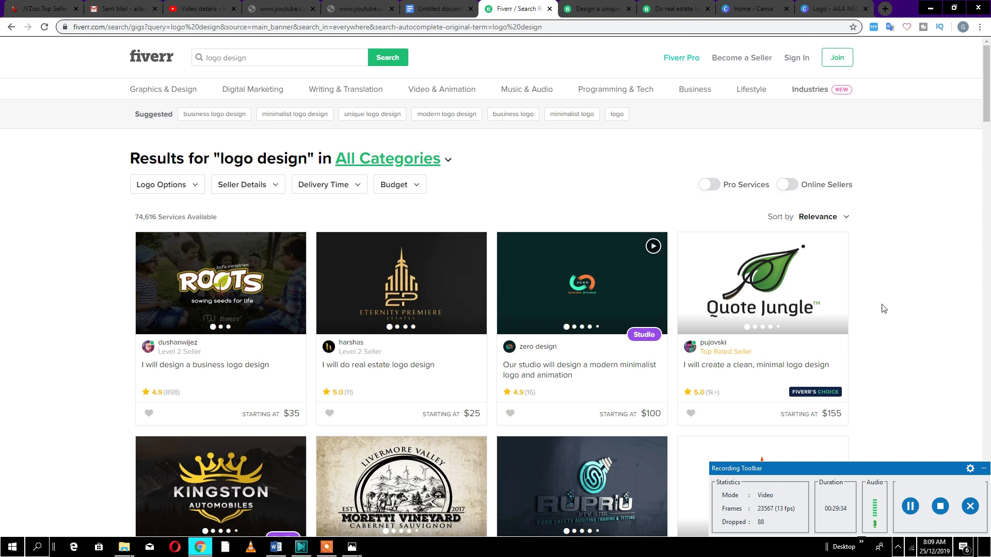
click(779, 9)
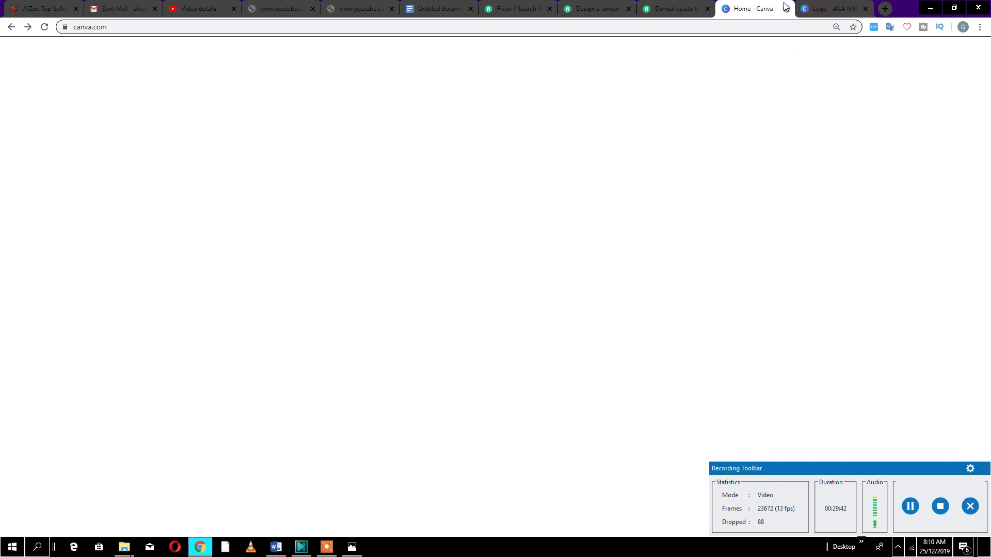
Replace the Home - Canva tab with a new tab loading canva.com, then return to Fiverr's results.
click(786, 9)
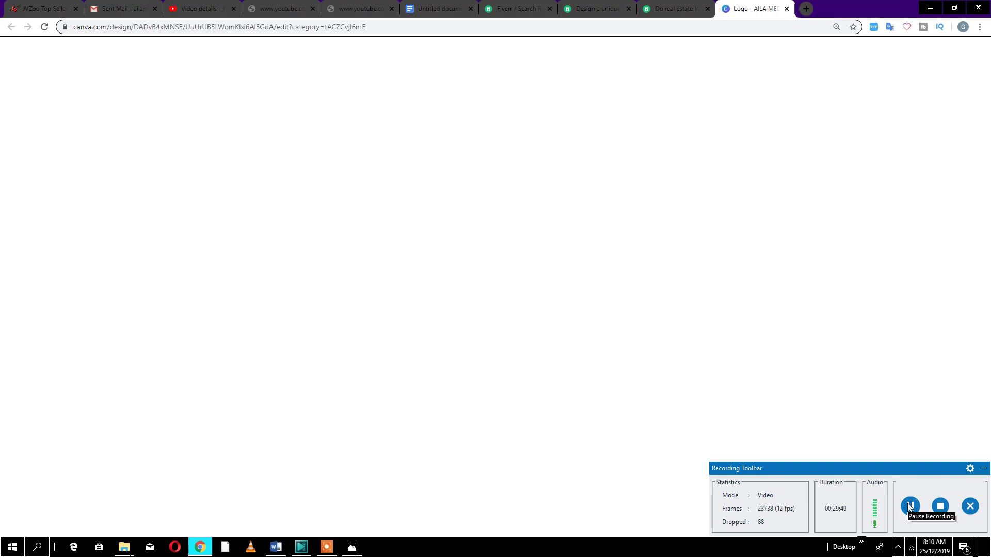
click(909, 506)
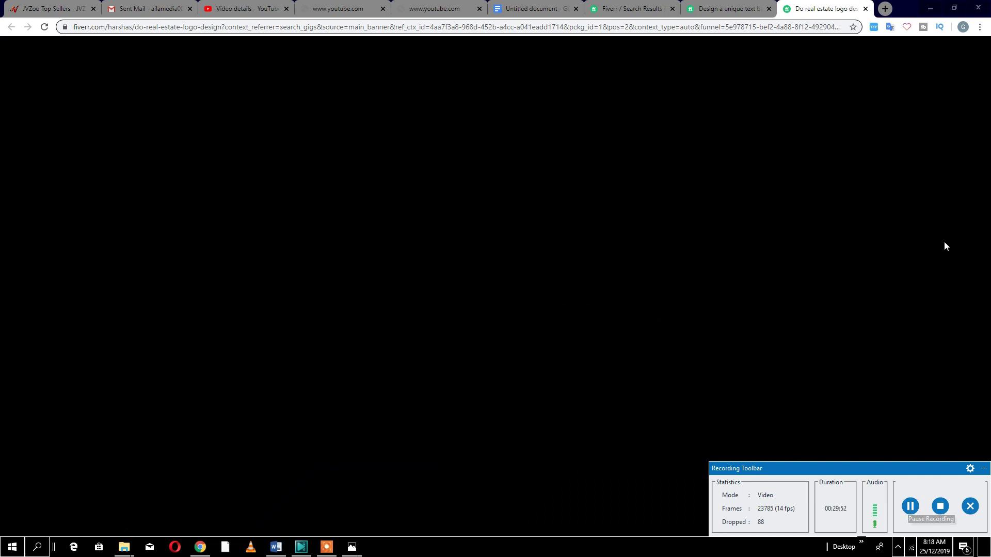
click(885, 9)
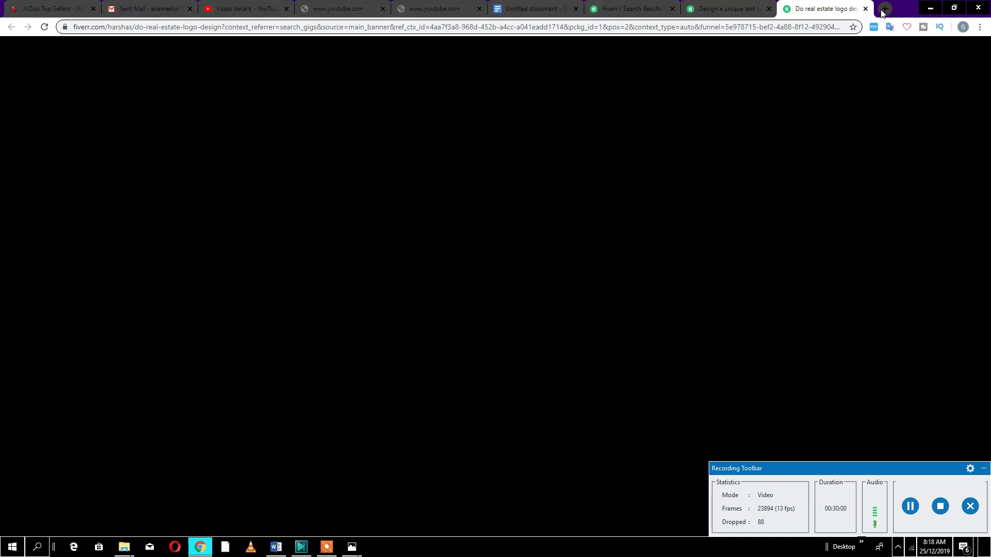
click(884, 9)
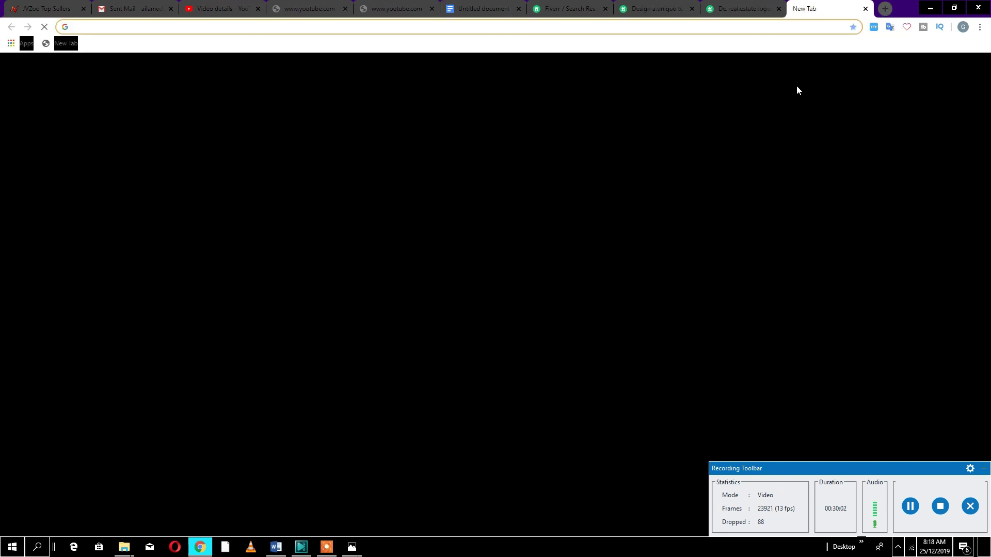
click(505, 22)
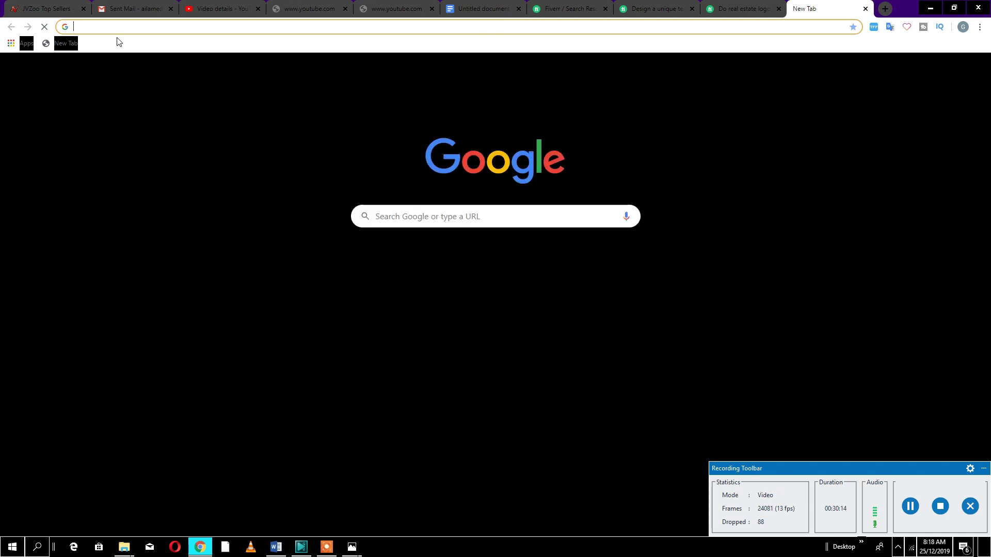
text(canva.com)
key(Return)
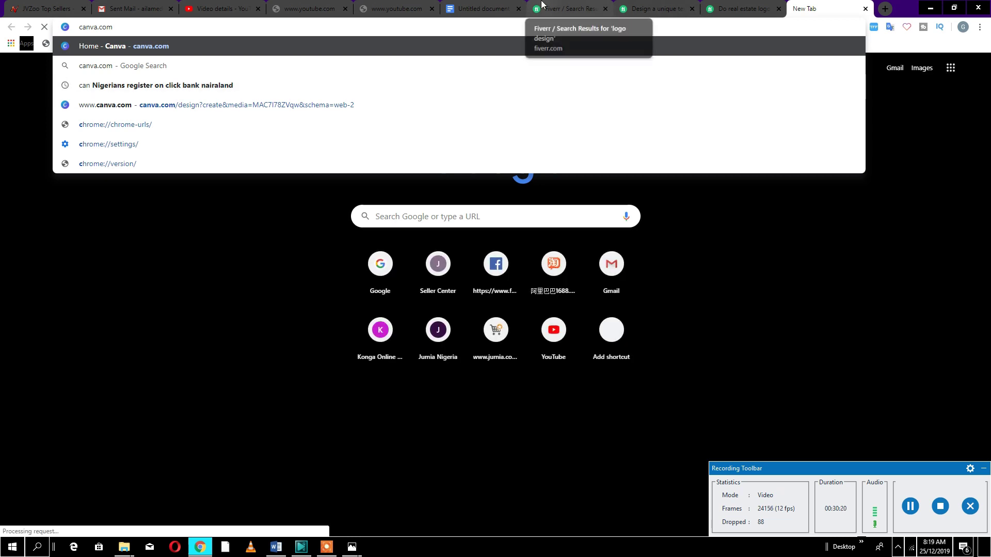
key(Return)
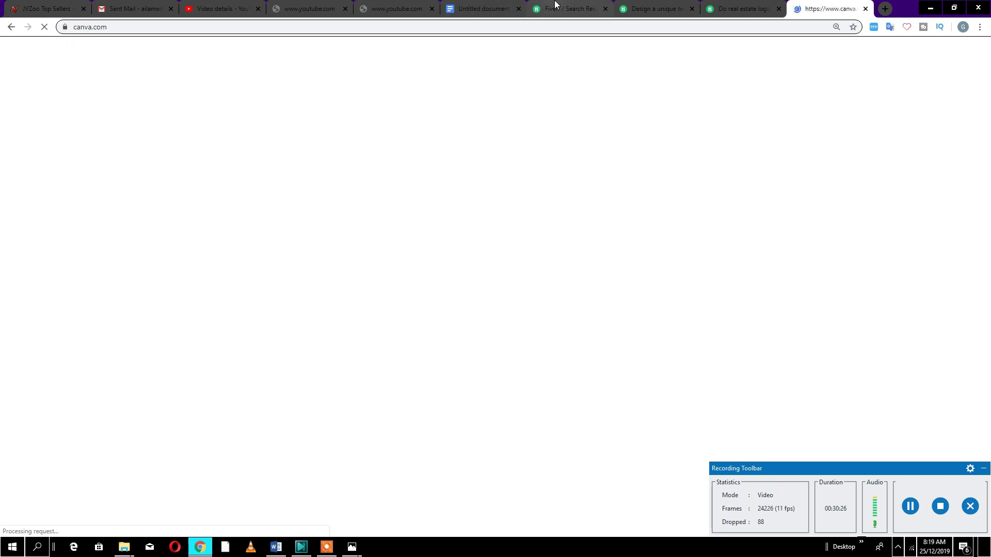
click(552, 7)
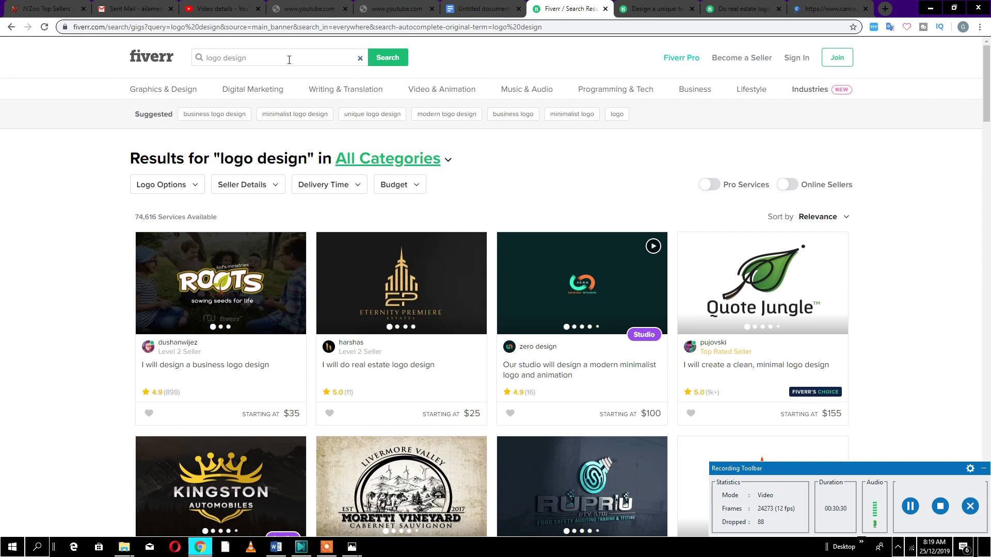
Swap Fiverr's 'logo design' search for the 'ebook cover design' suggestion.
click(285, 59)
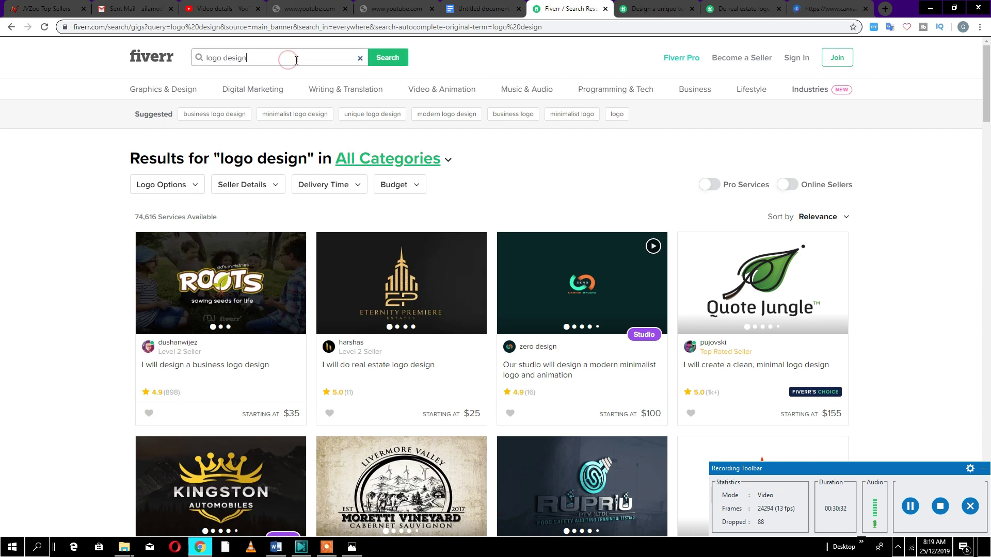
click(359, 58)
text(E)
text(book )
text(cob)
text(ver)
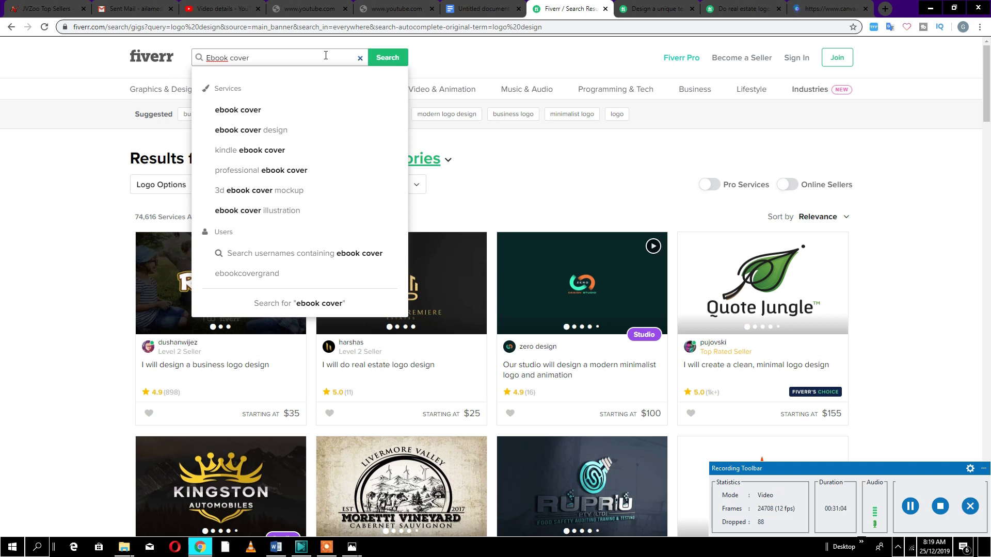
click(251, 129)
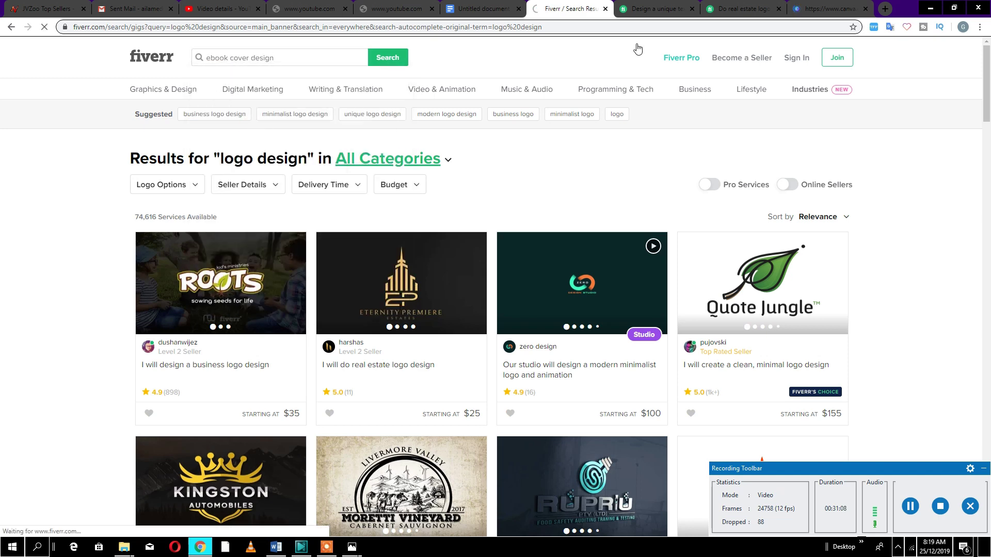
click(830, 6)
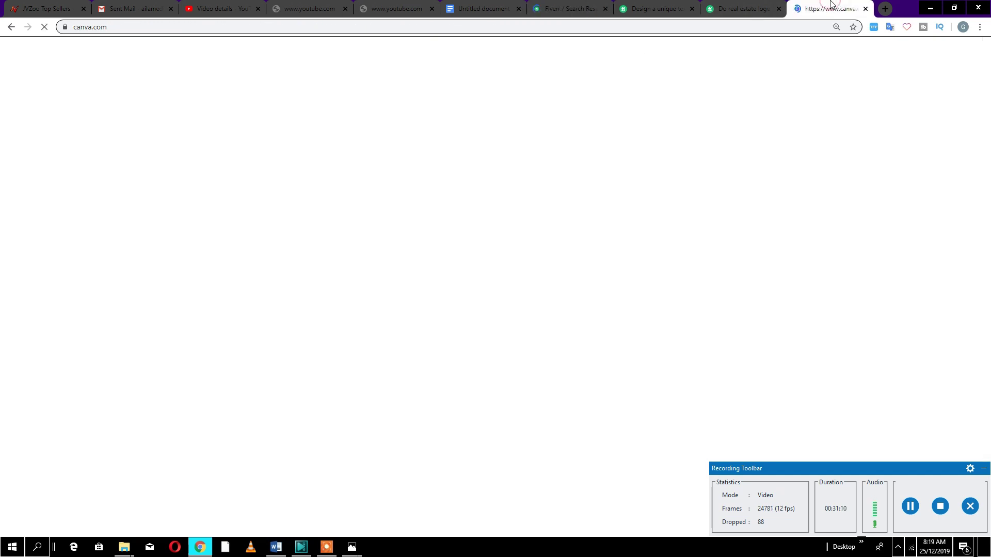
Close the 'Design a unique...' and 'Do real estate logo' gig tabs, leaving Fiverr's search tab active.
click(982, 469)
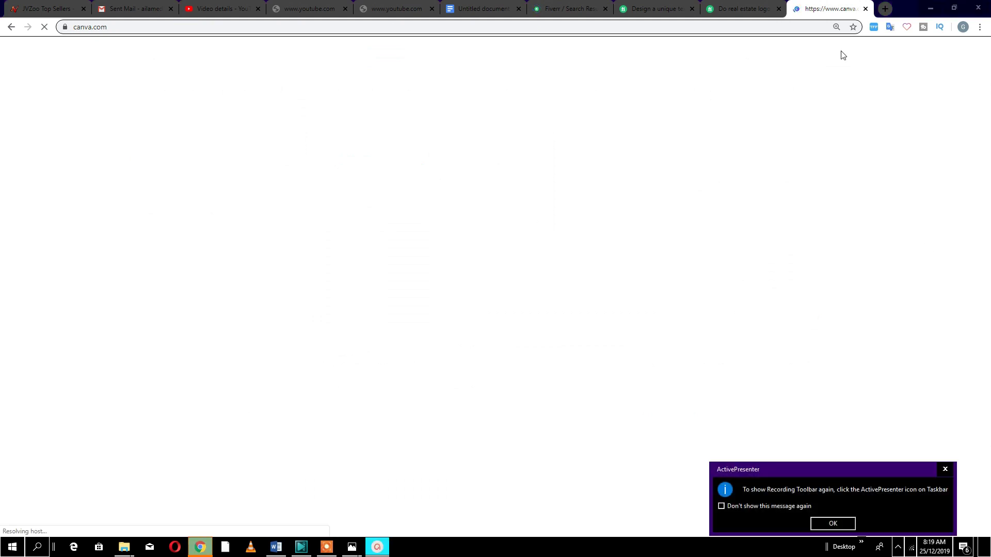
click(829, 524)
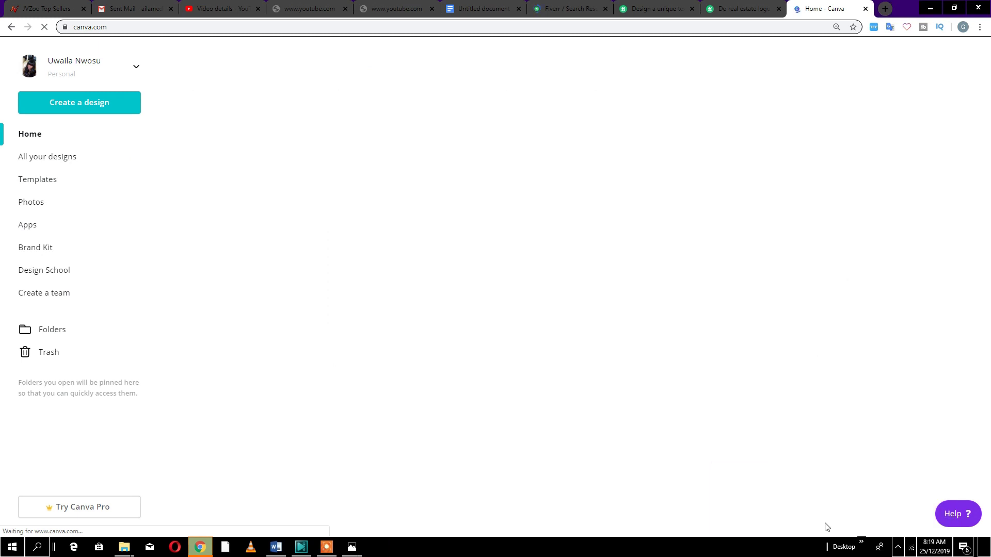
click(503, 8)
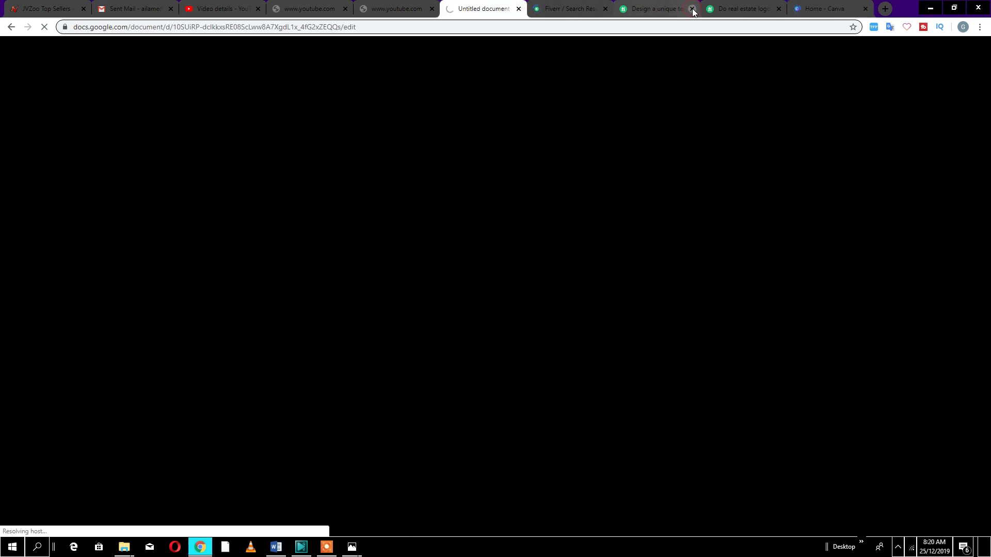
click(692, 9)
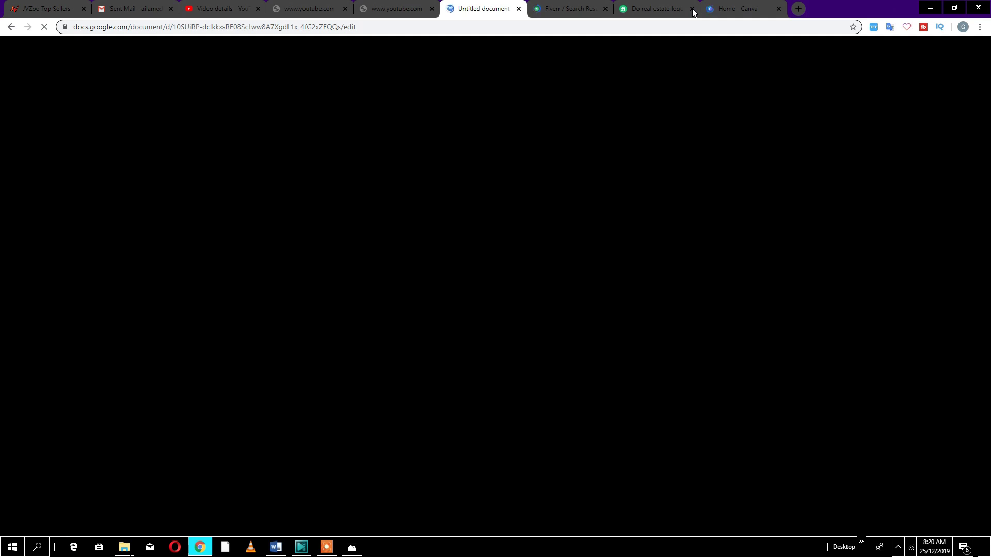
click(692, 9)
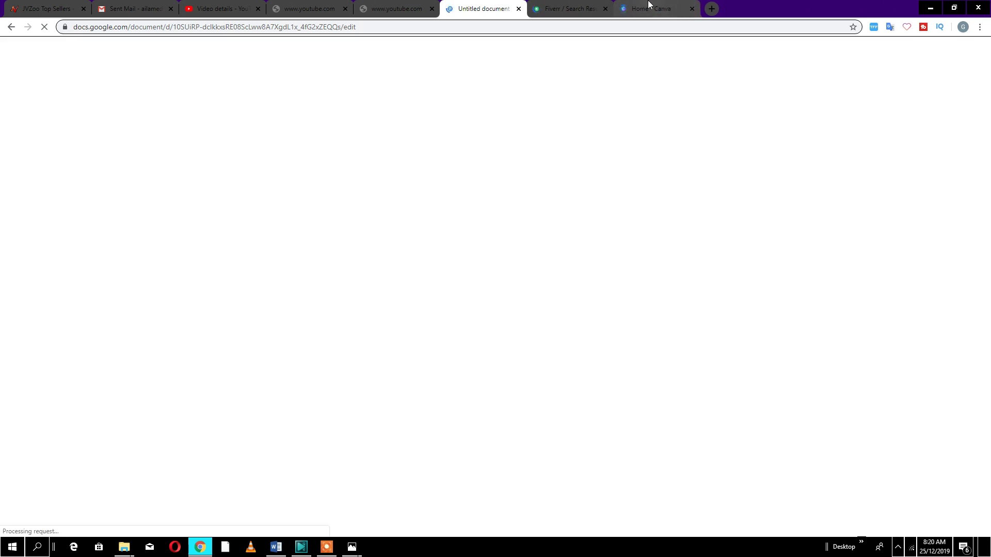
click(562, 5)
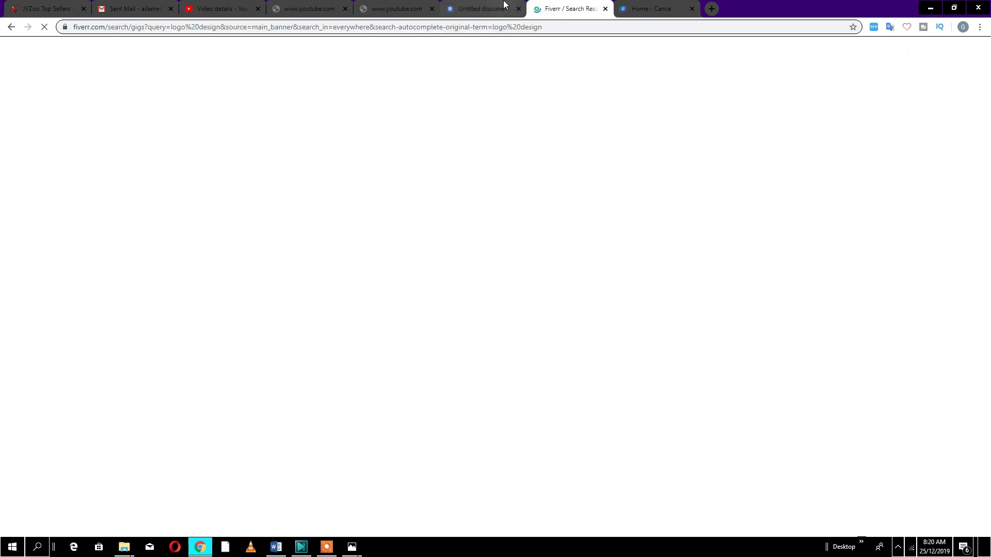
key(ctrl+shift+Tab)
click(563, 5)
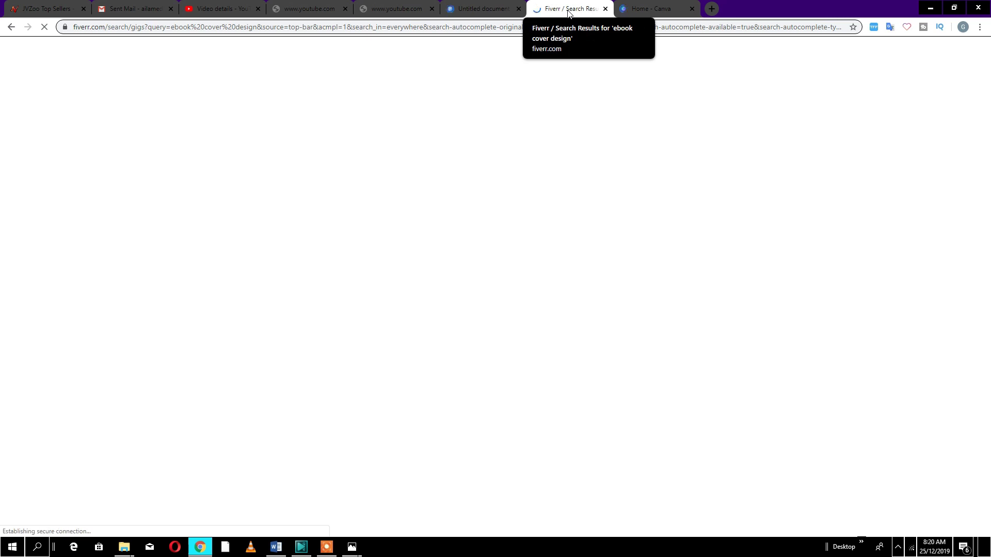
Scroll through Fiverr's ebook cover design gigs, priced $5 to $30 and rated about 4.1–5.0 stars.
click(492, 4)
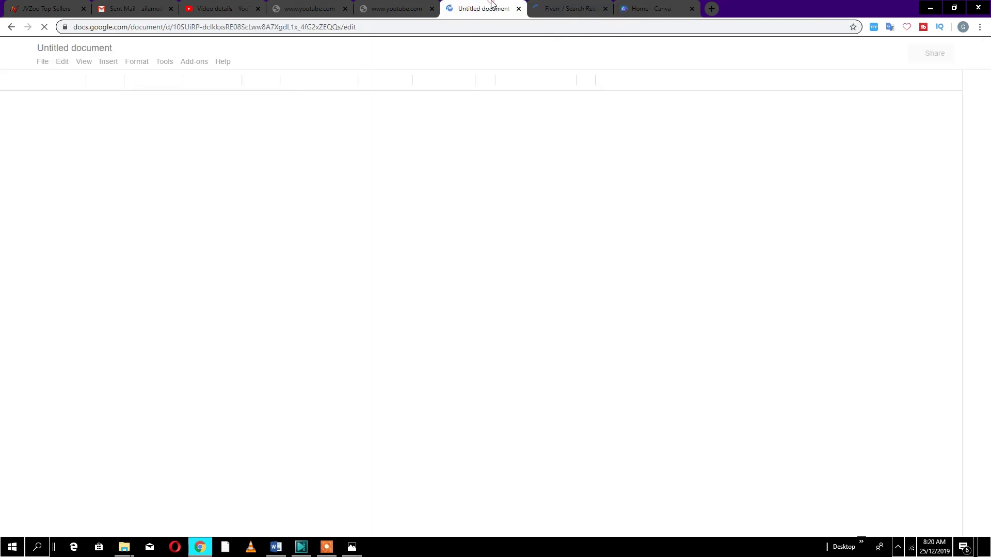
click(571, 5)
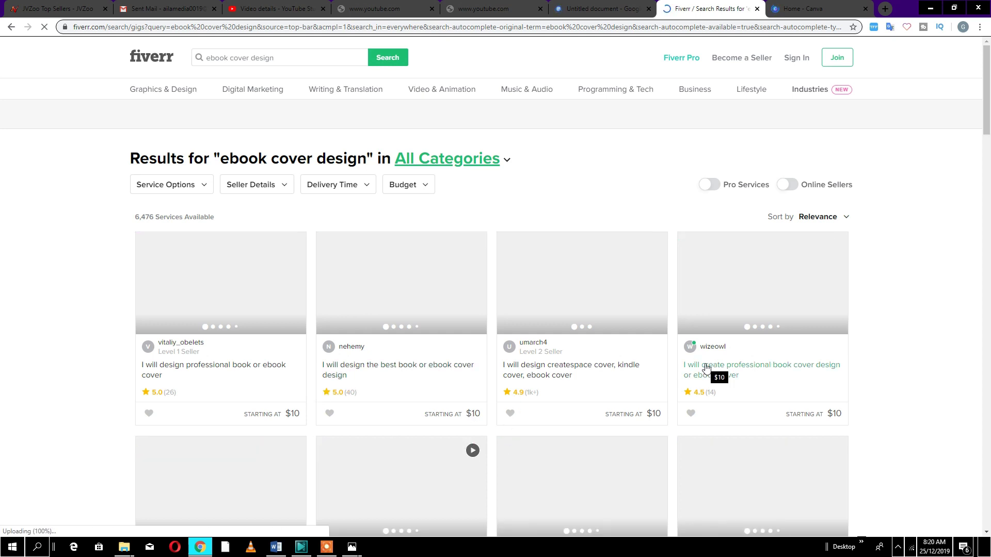
click(829, 4)
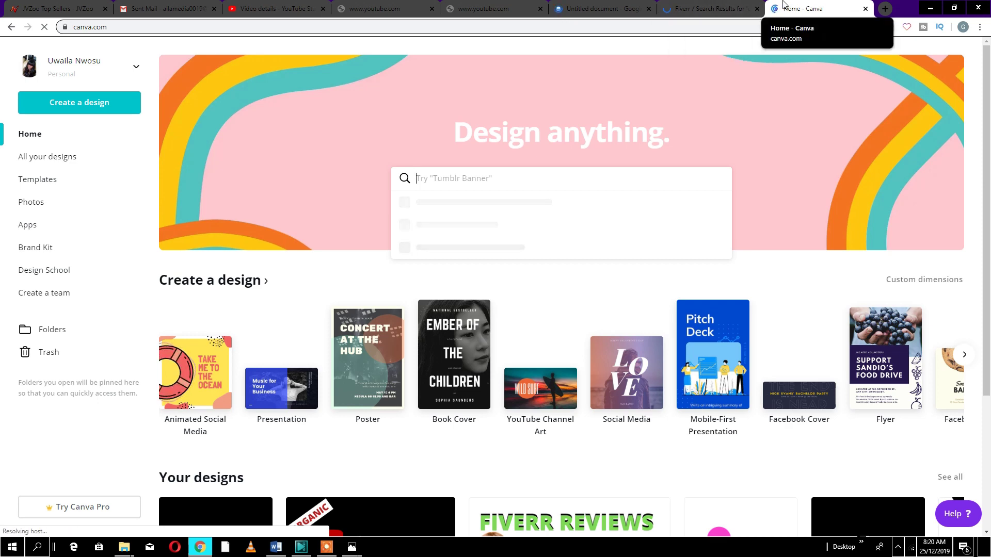
click(735, 4)
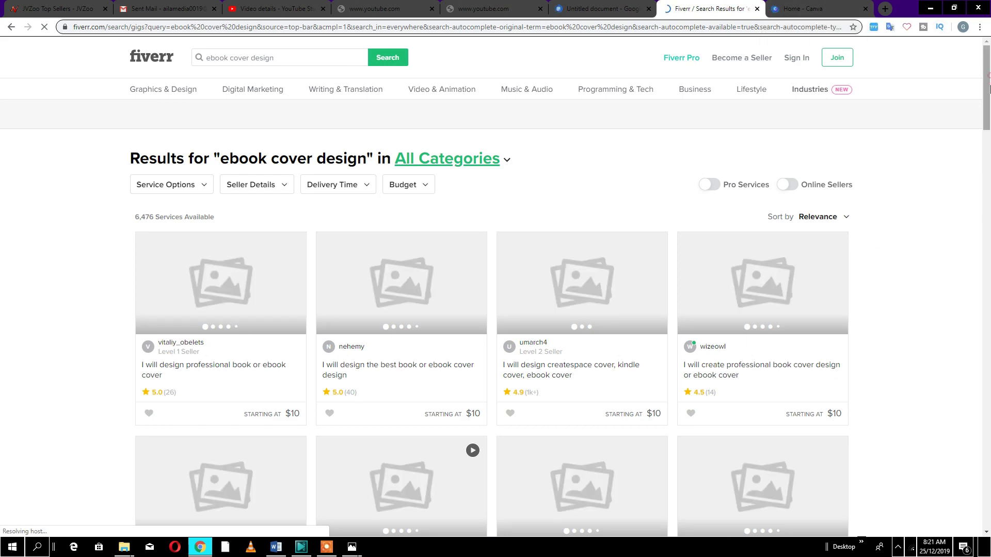
drag(988, 89, 988, 285)
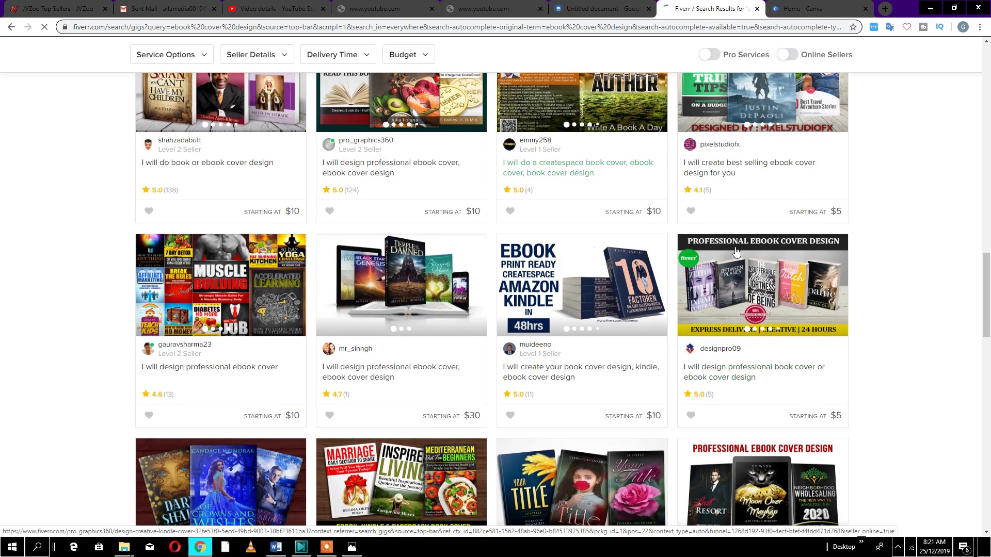
drag(989, 315, 989, 277)
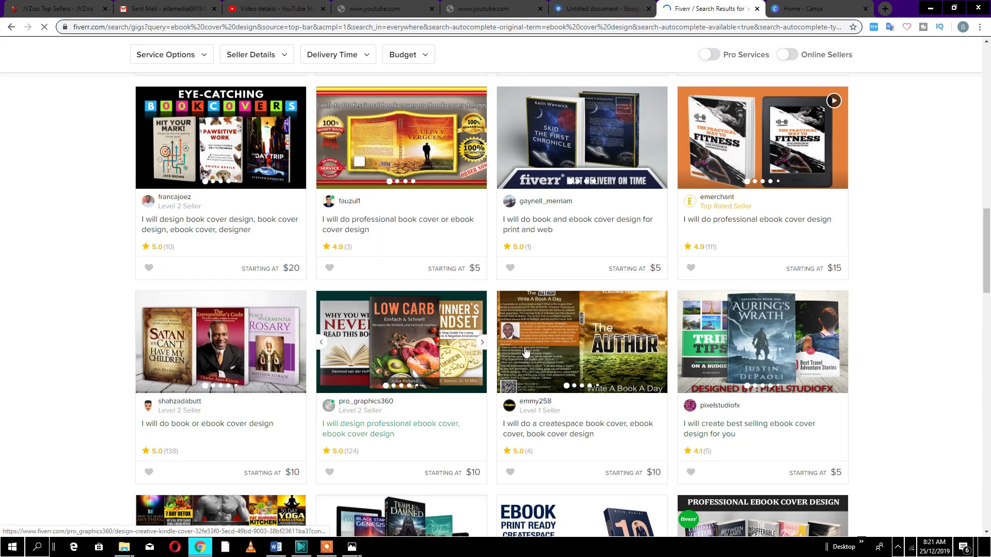
click(825, 6)
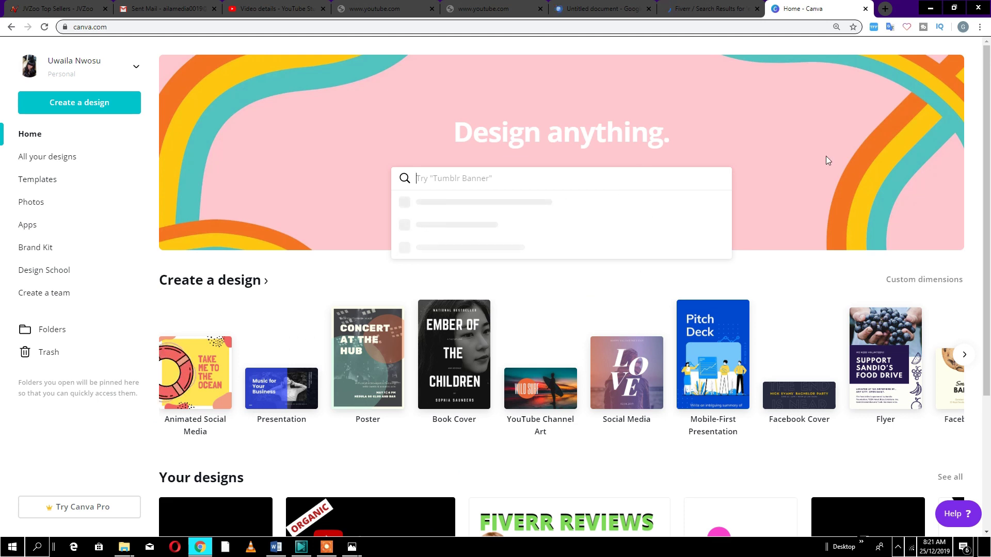
Close the pink homepage-content error banner on Canva's home page and return to Fiverr's ebook cover results.
scroll(989, 140, down, 1)
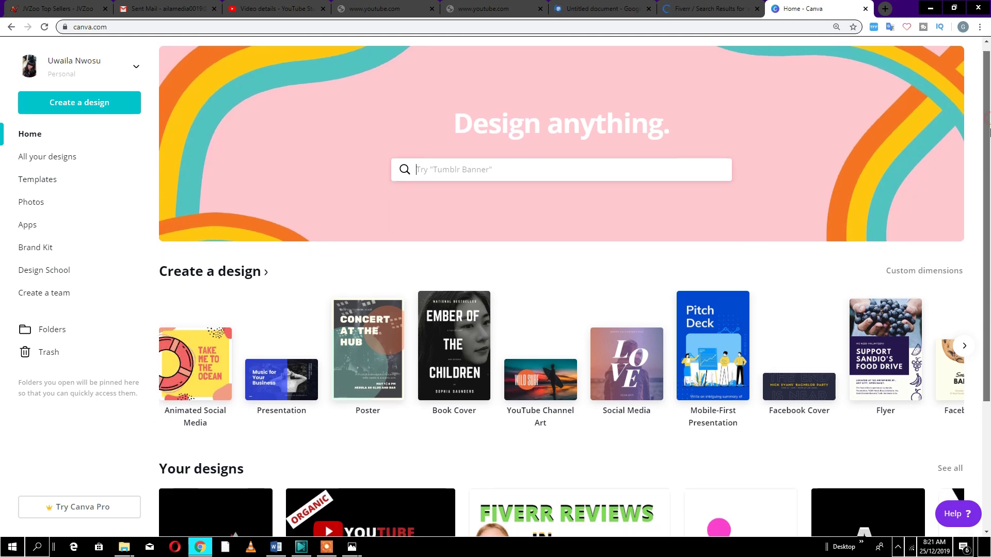
drag(989, 139, 989, 268)
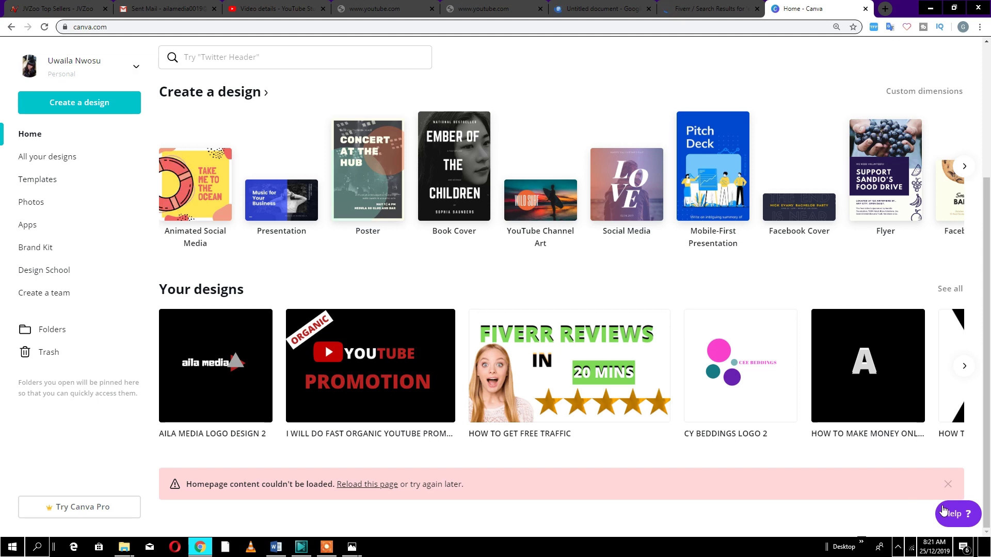
click(948, 485)
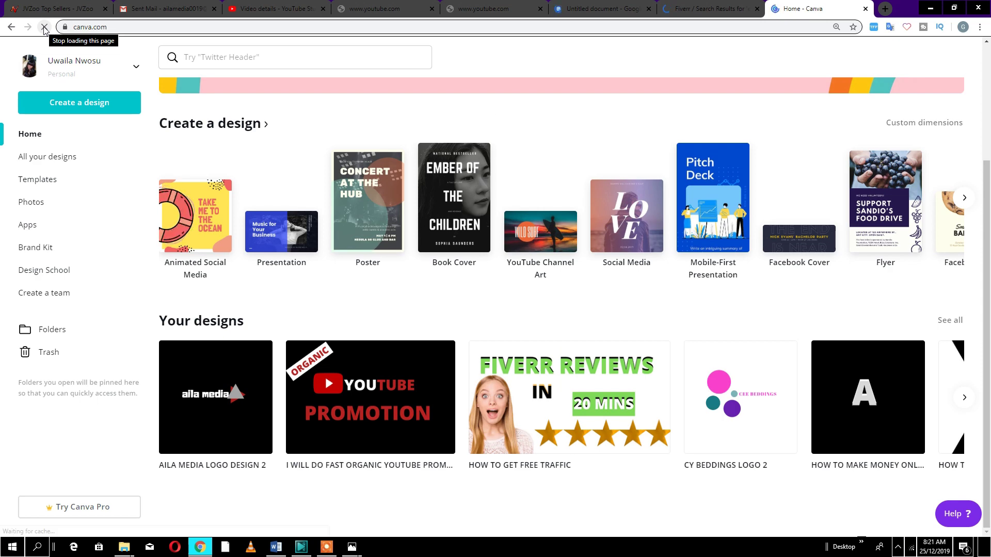
click(696, 6)
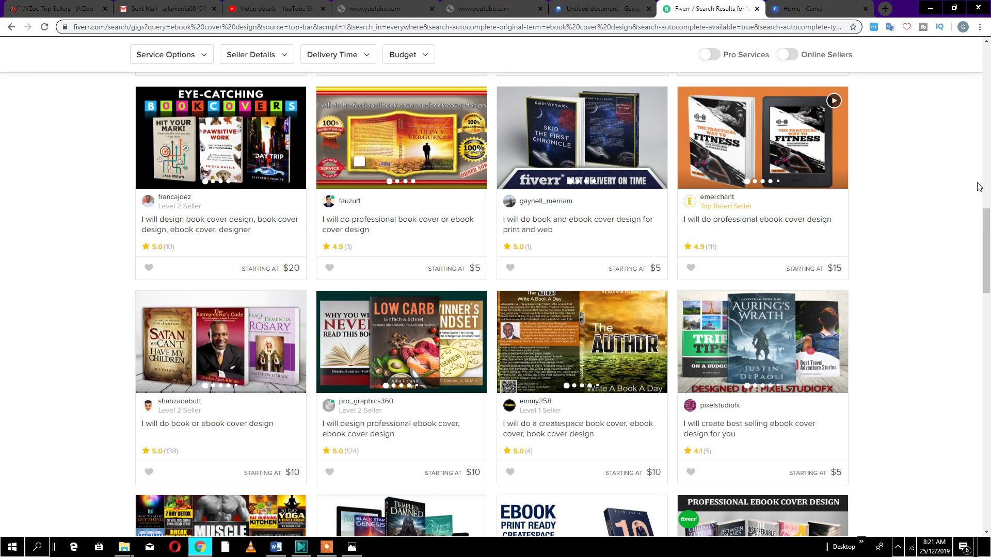
Browse further through the Fiverr ebook cover gigs, then switch back to Canva's home page.
scroll(987, 230, down, 6)
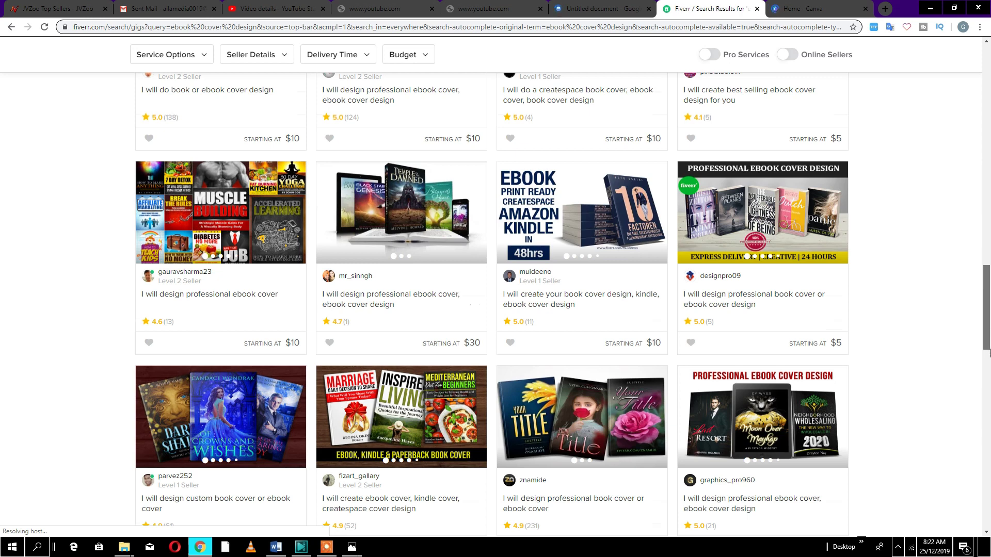
scroll(481, 308, down, 5)
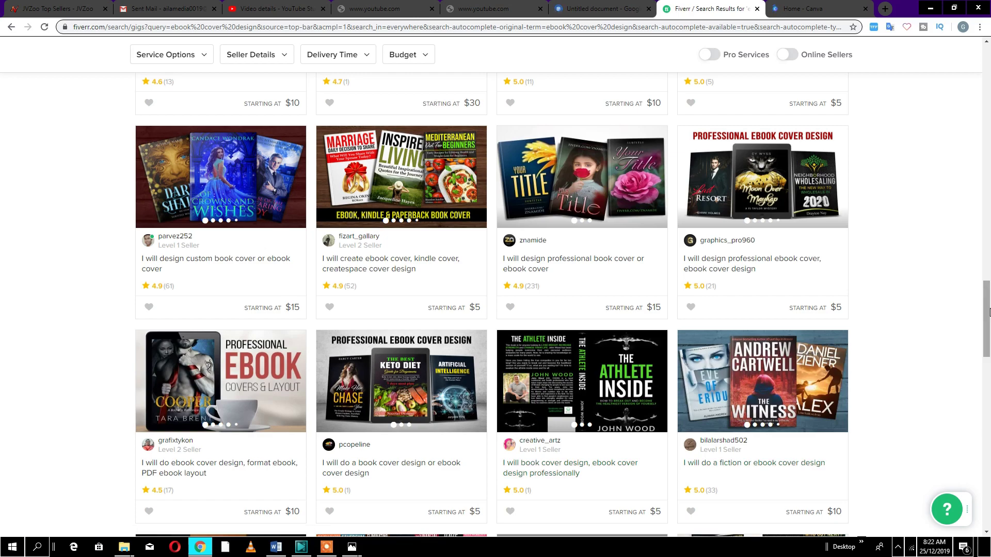
drag(987, 311, 976, 187)
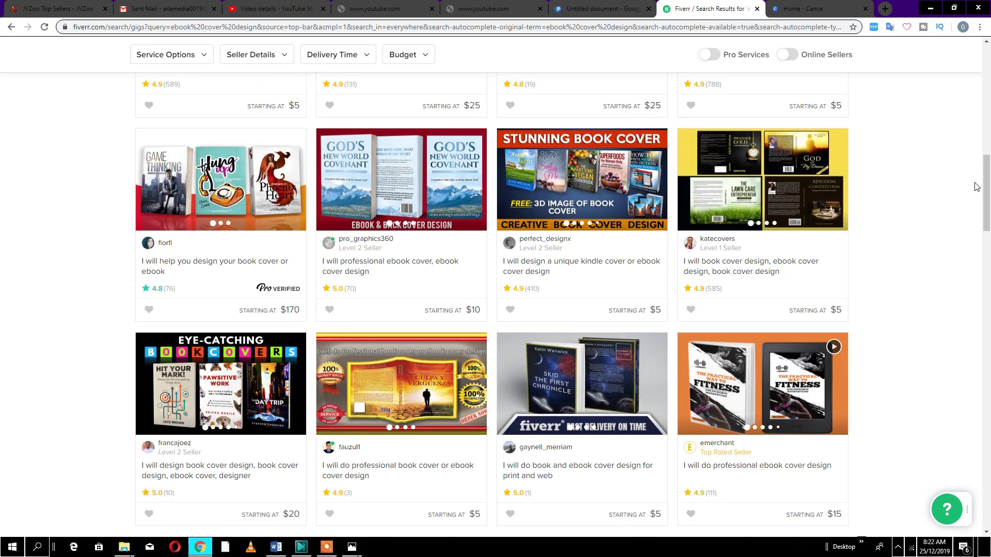
click(801, 6)
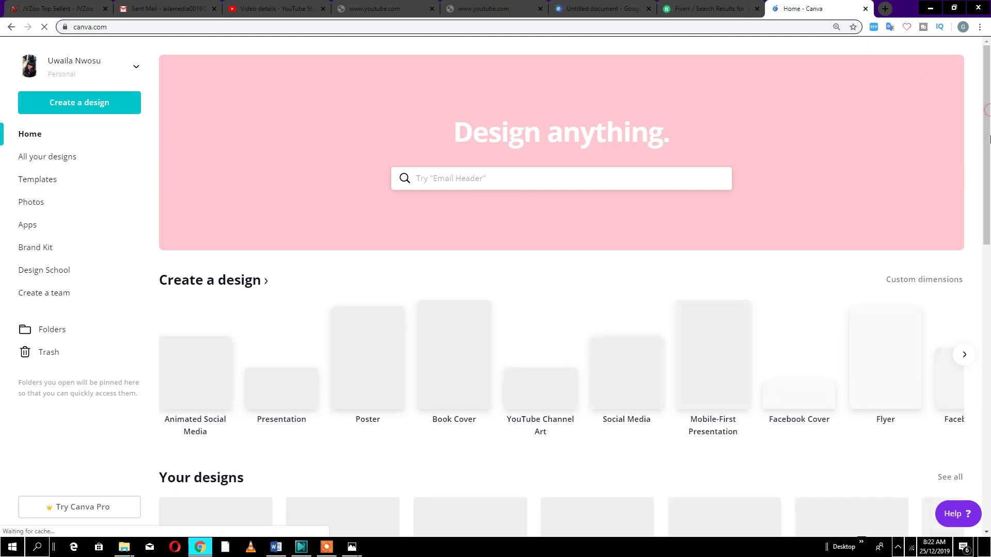
Scroll down Canva's home page past the Christmas Cards, Facebook Posts, Posters and Presentations rows.
scroll(989, 164, down, 1)
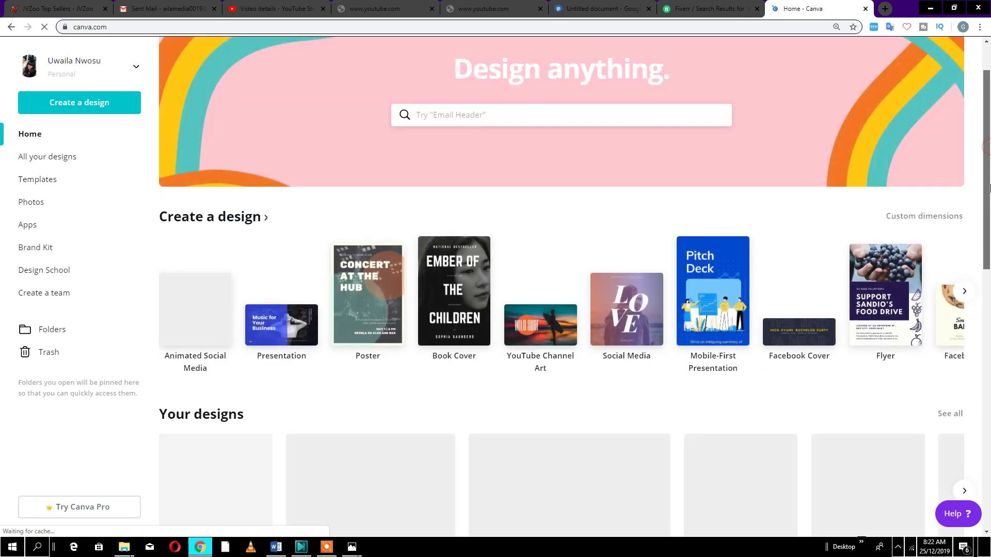
scroll(989, 155, down, 3)
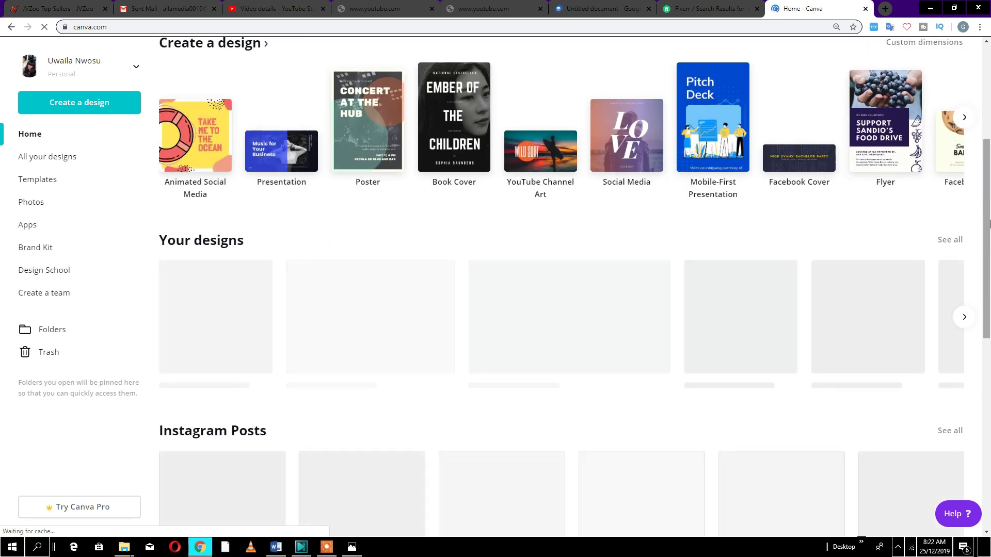
scroll(989, 223, down, 2)
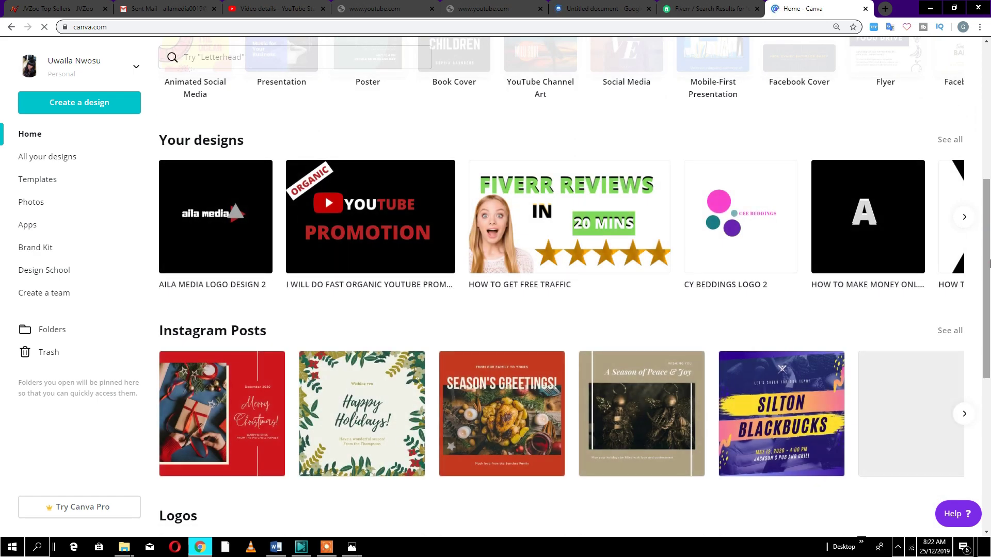
scroll(989, 293, down, 3)
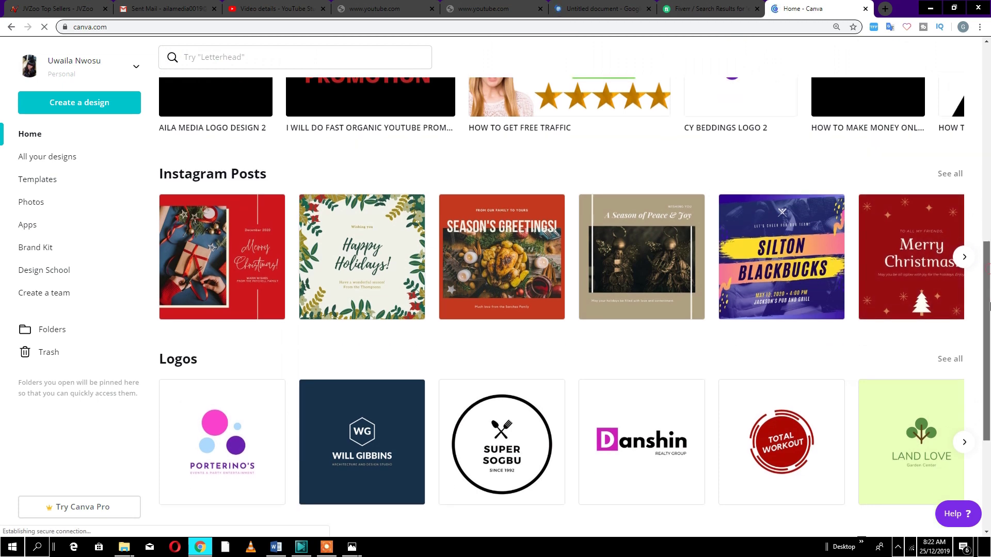
scroll(989, 300, down, 2)
scroll(989, 309, down, 4)
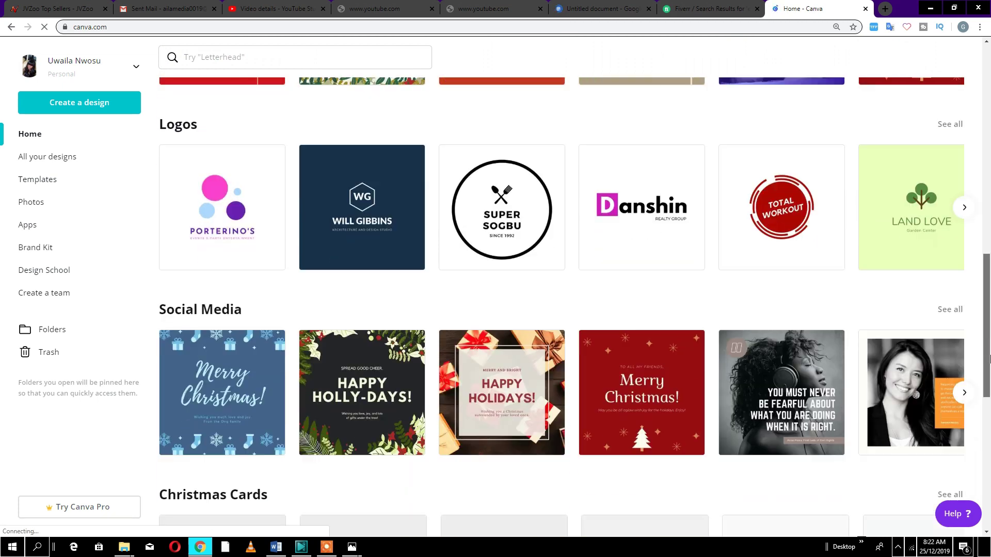
drag(989, 362, 989, 529)
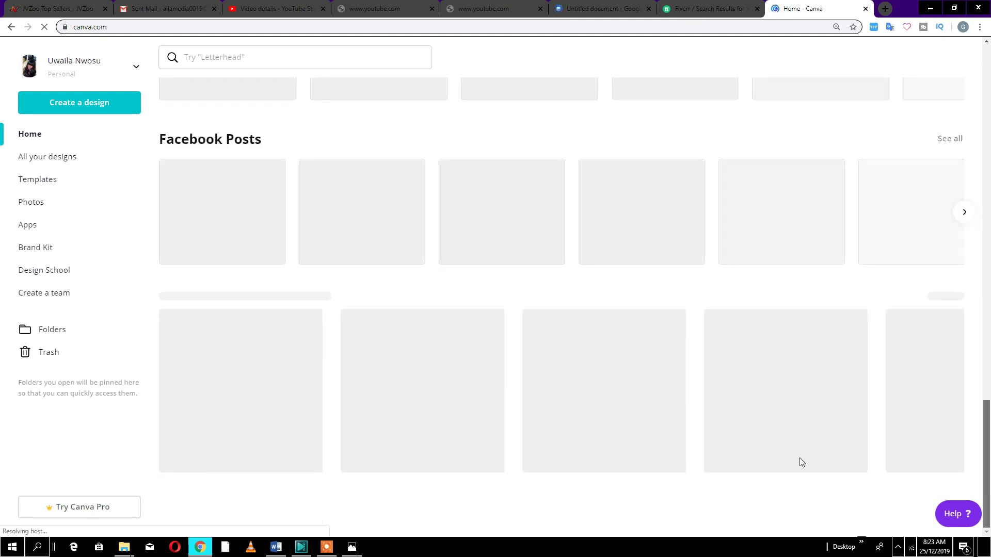
scroll(763, 379, down, 2)
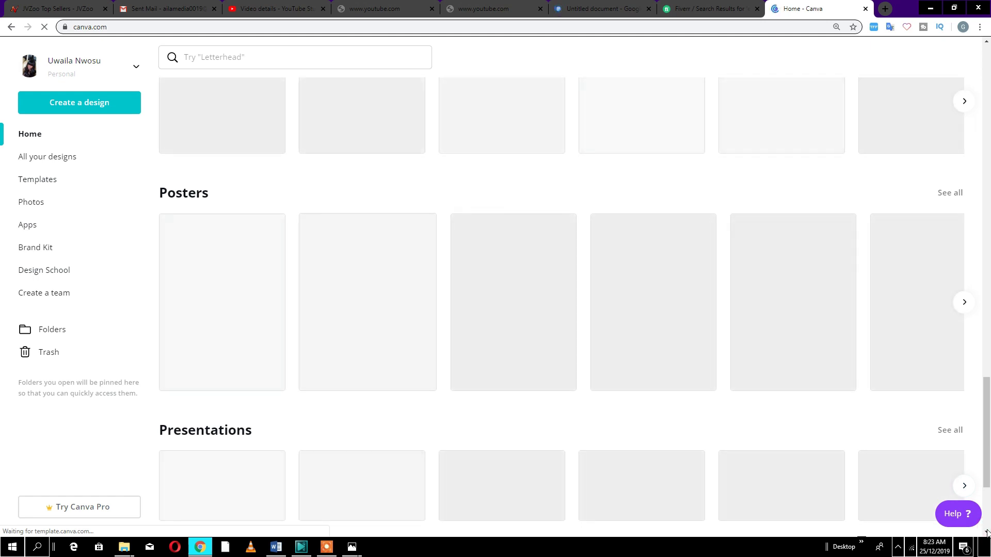
Hide the screen recorder's controls from the taskbar tray and scroll down to the Book Covers row.
scroll(986, 533, down, 3)
click(897, 546)
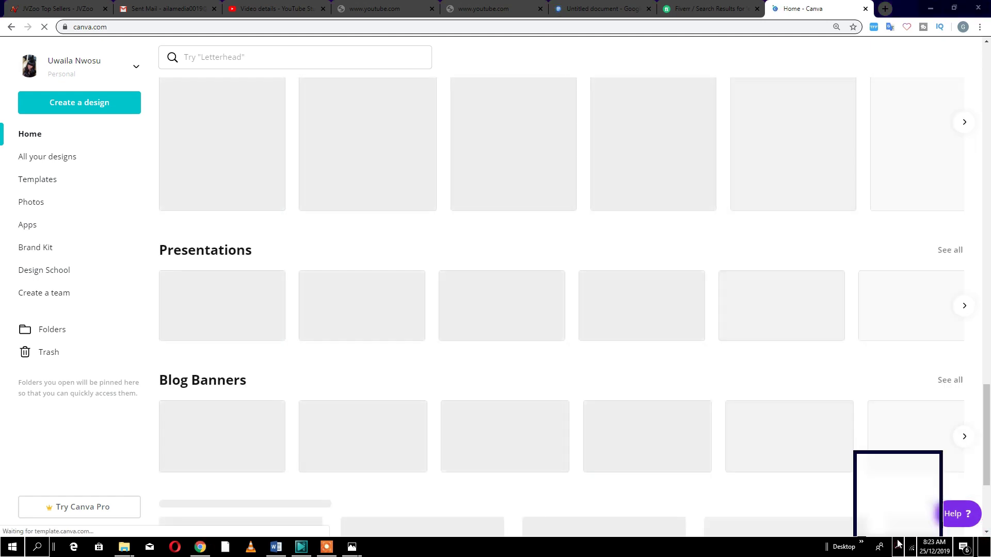
click(886, 506)
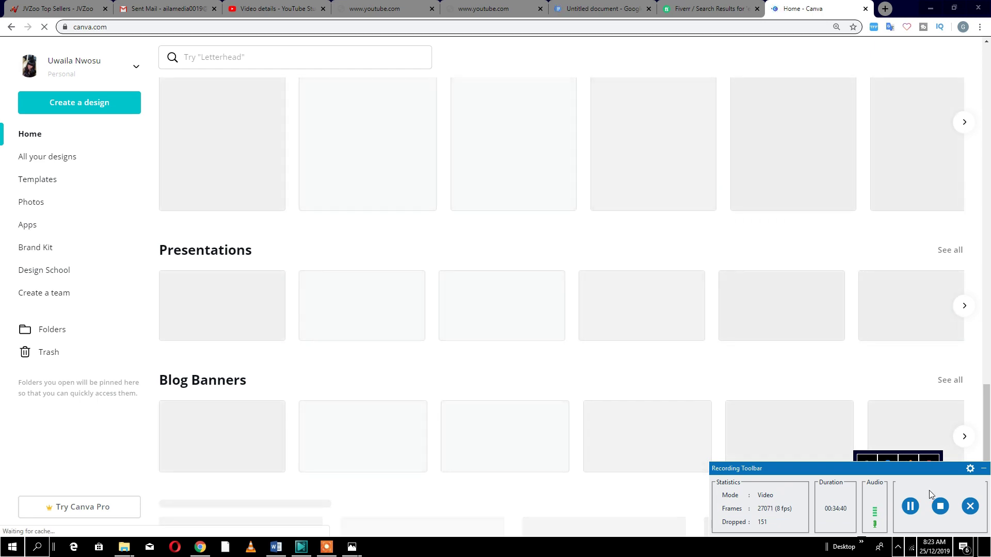
click(983, 469)
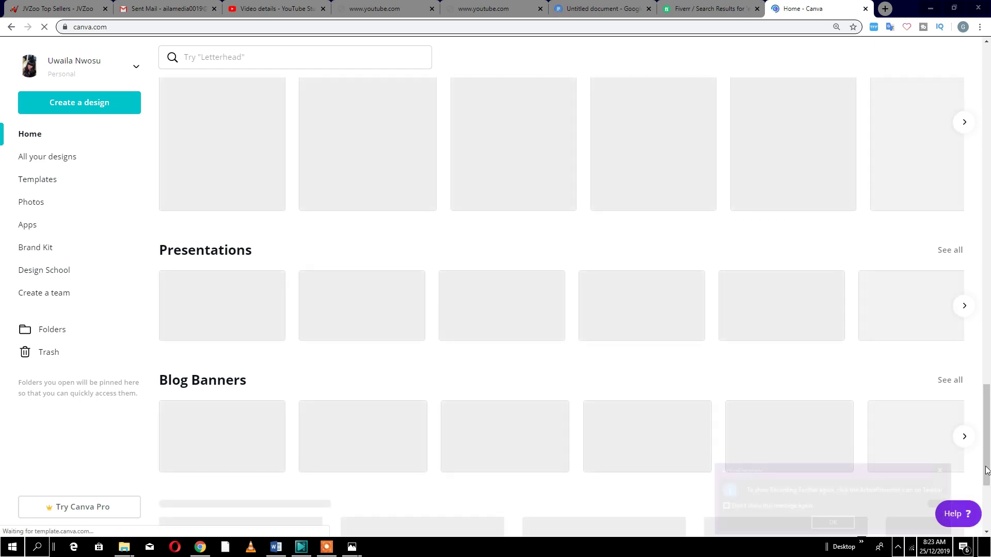
click(836, 526)
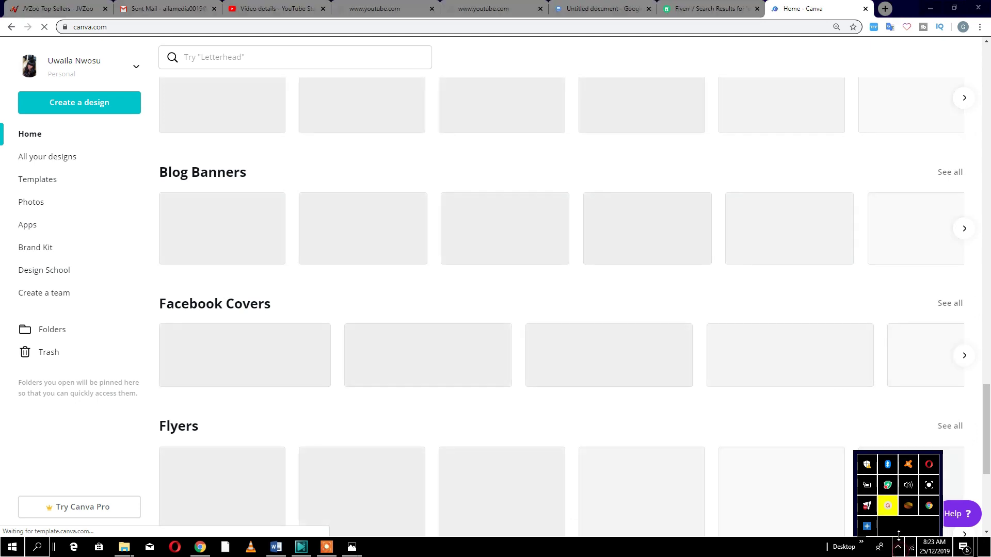
click(886, 506)
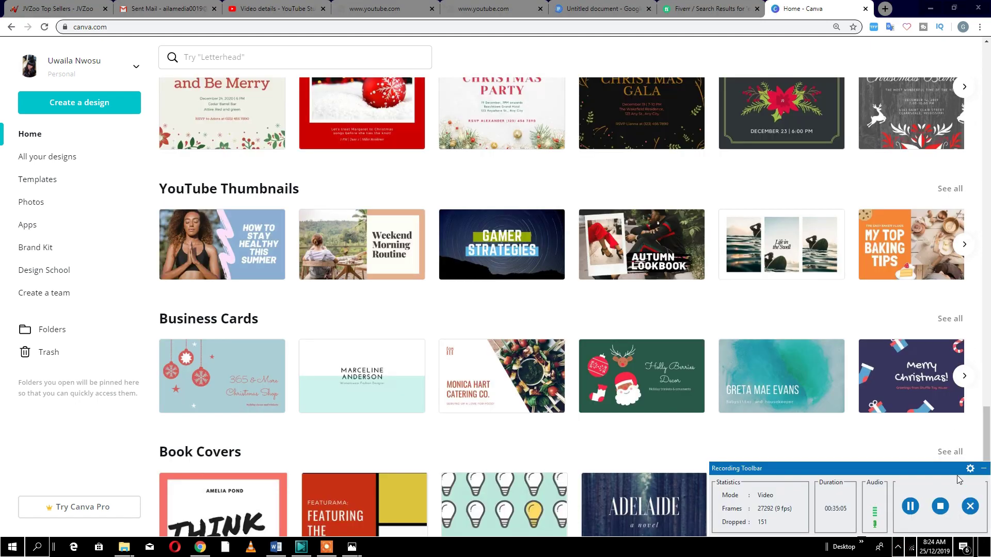
click(983, 468)
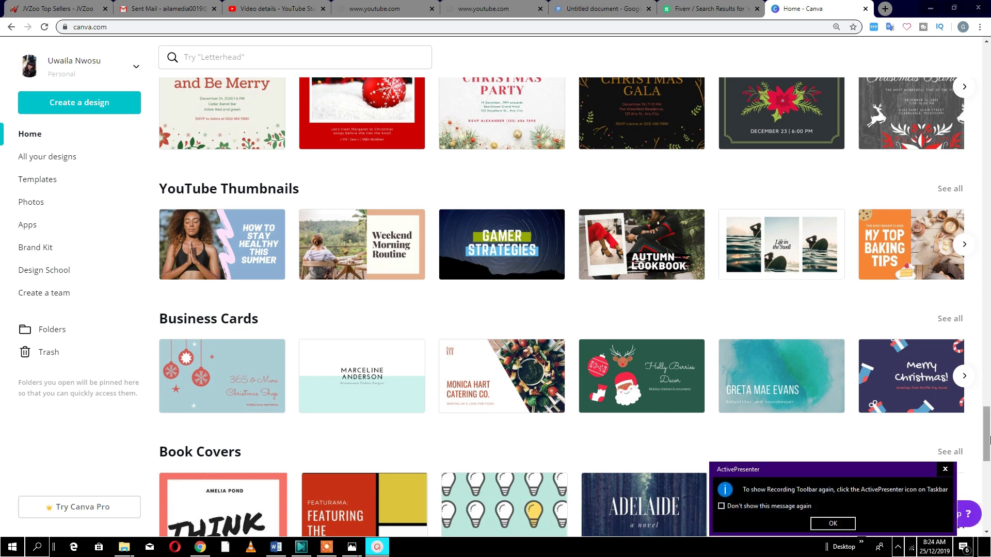
scroll(986, 447, down, 3)
Slide the Book Covers carousel forward and back, then start a design from 'Think Outside the Box'.
scroll(985, 448, down, 3)
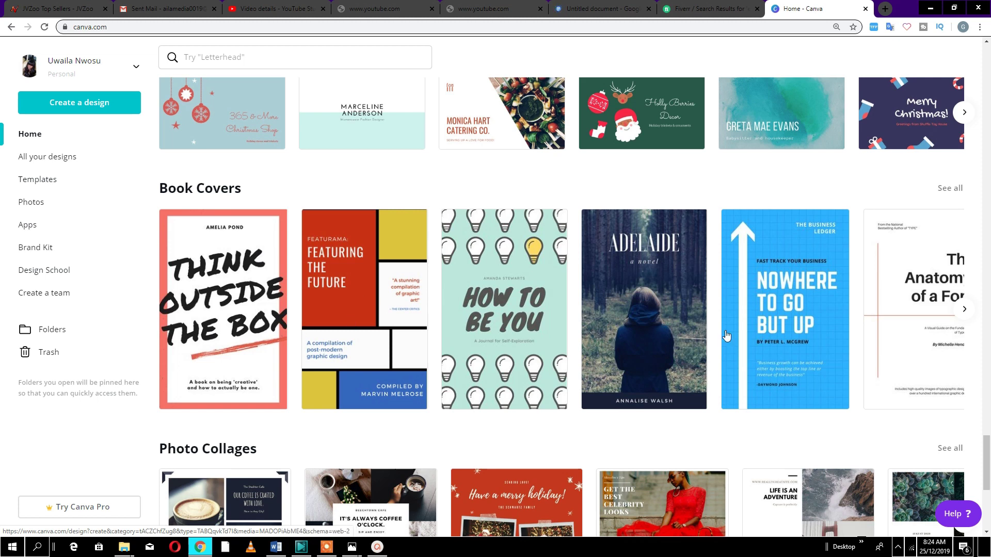
click(962, 313)
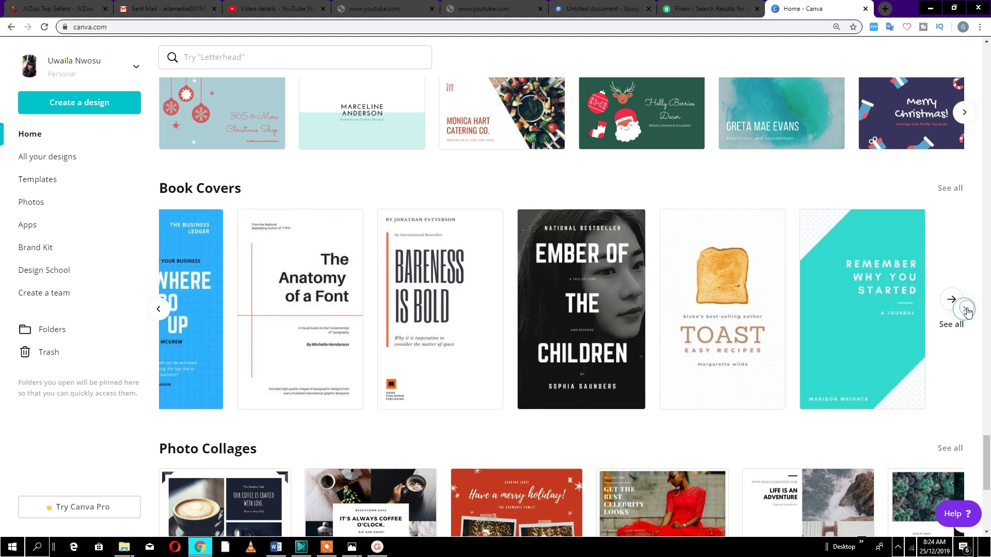
click(964, 311)
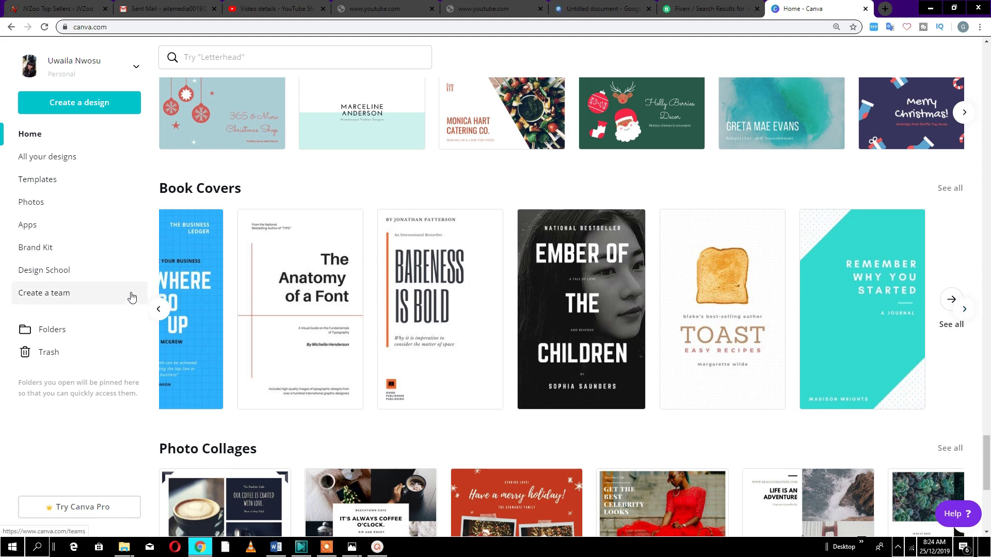
click(164, 311)
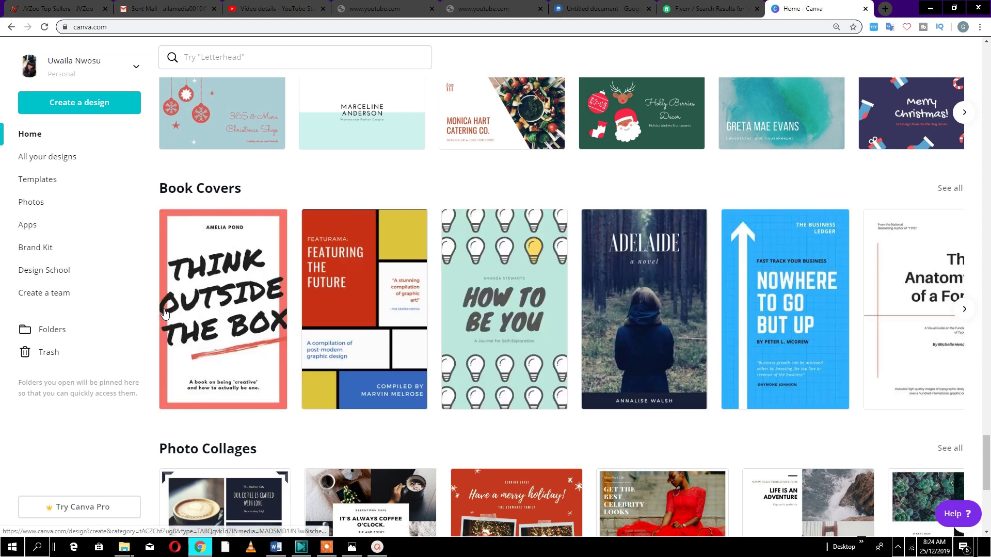
click(164, 313)
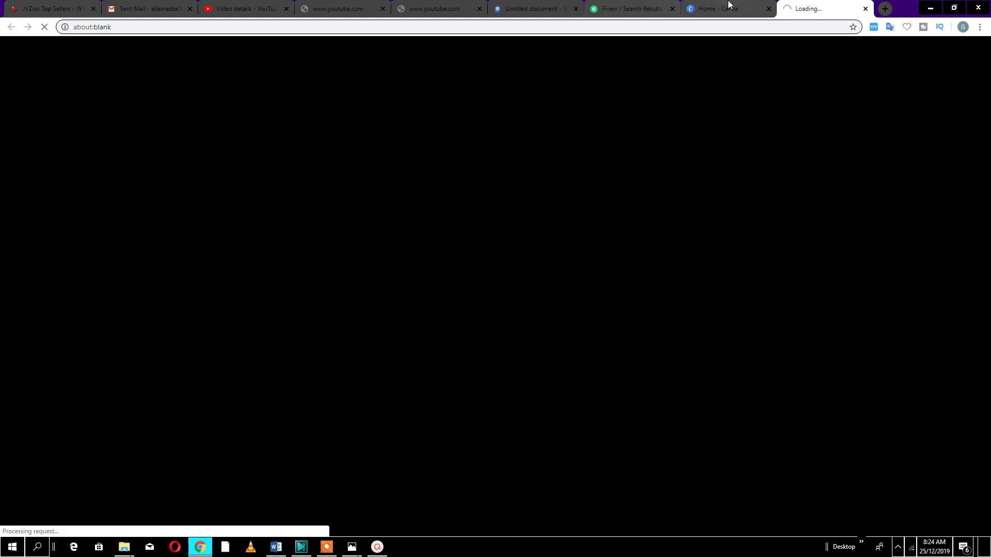
Close the extra design tab and start a new design from the Adelaide book cover.
click(725, 8)
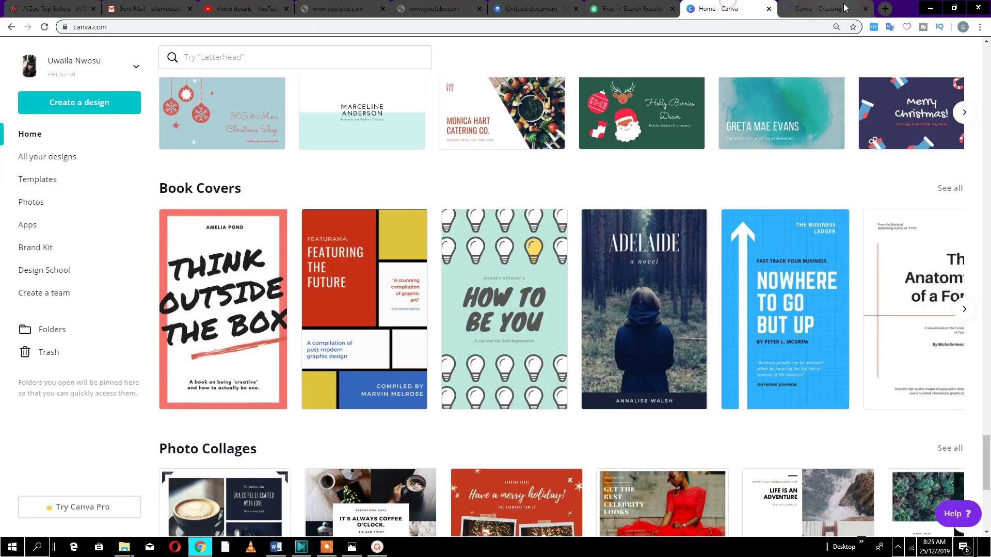
click(865, 9)
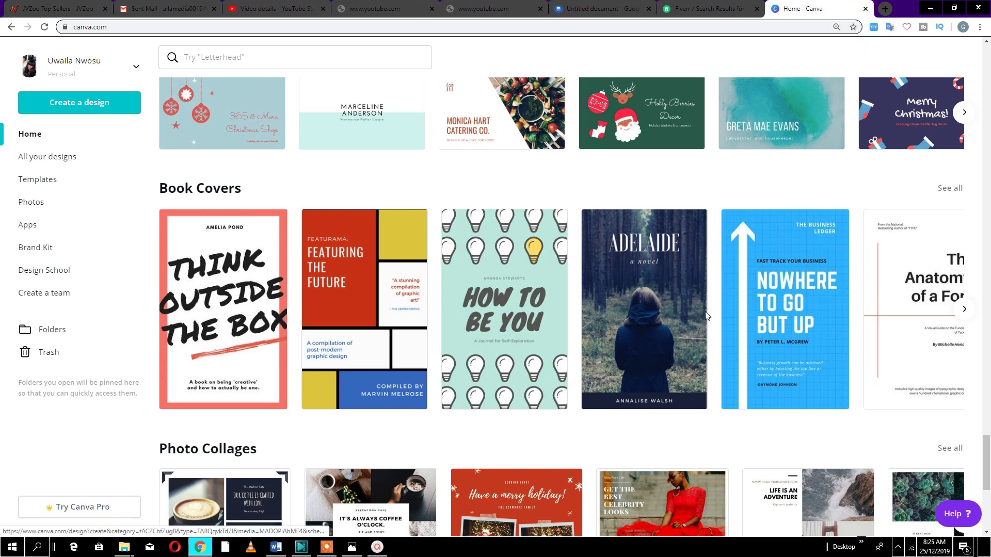
click(615, 299)
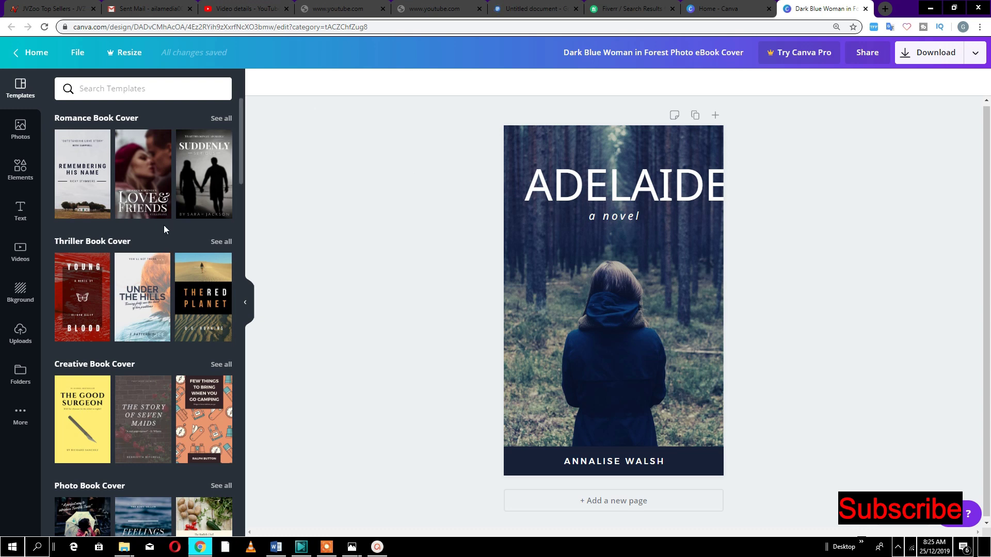
Try the Feelings Are Lost At Sea, Our Vegetable Friends and Toddlers templates, settling on Suddenly Serious.
drag(242, 146, 245, 208)
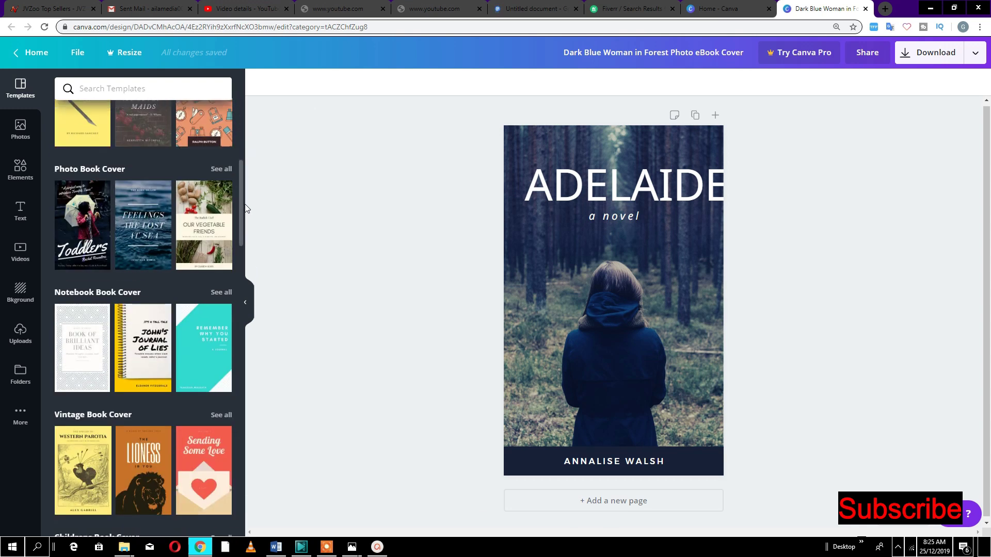
click(151, 231)
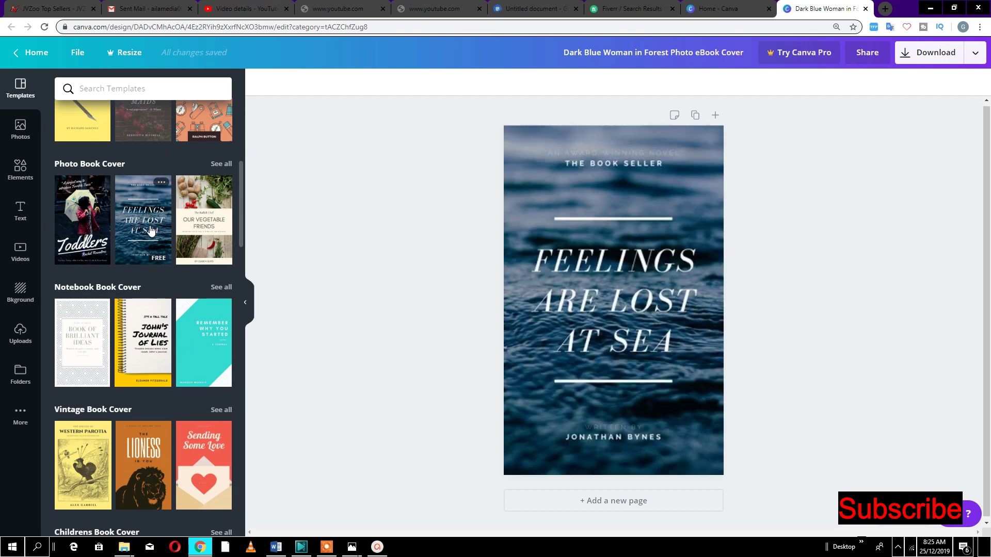
click(205, 232)
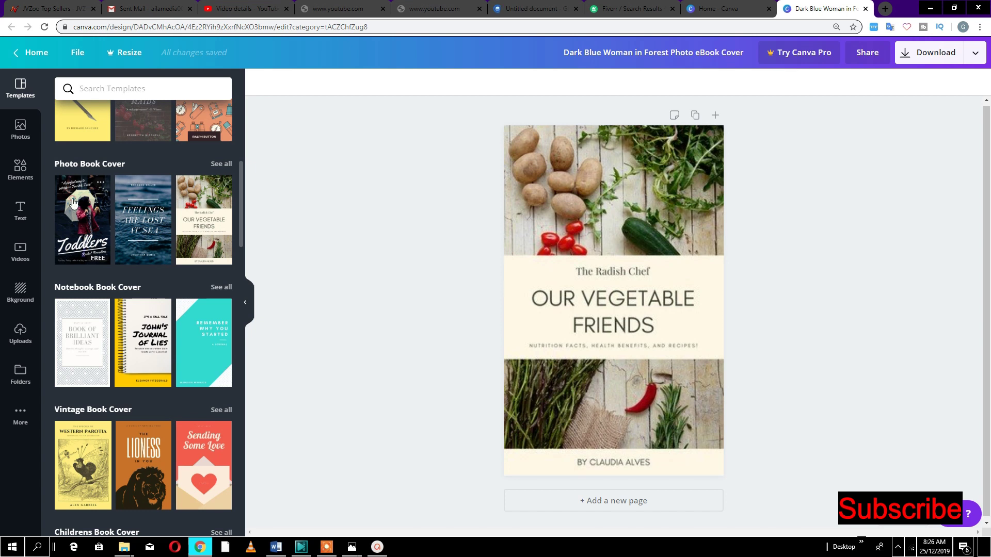
click(135, 335)
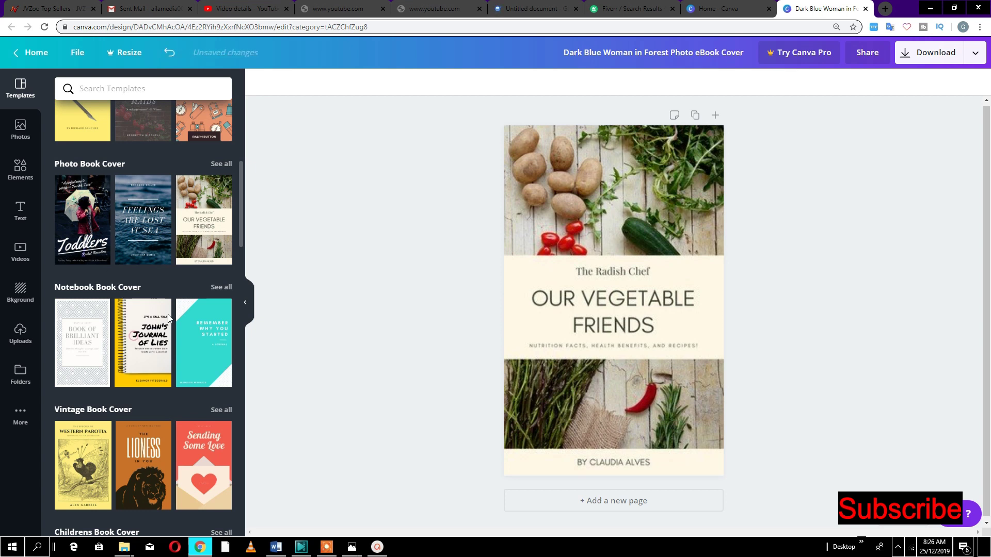
scroll(242, 230, up, 2)
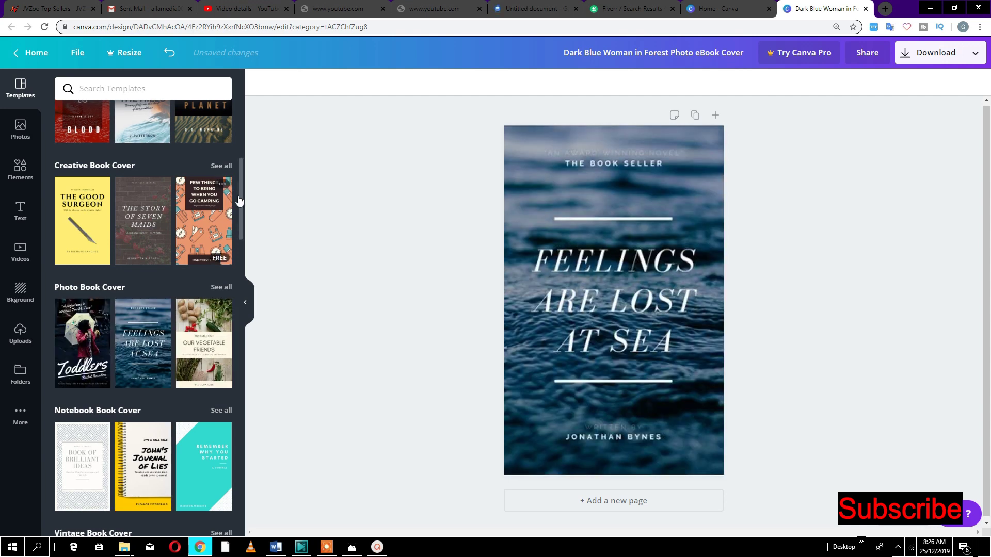
click(110, 321)
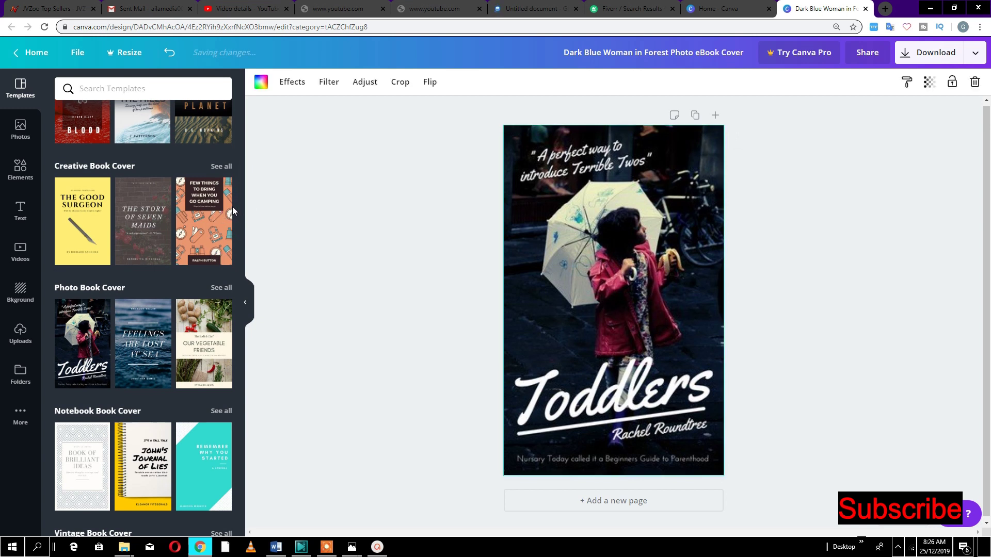
drag(240, 203, 240, 172)
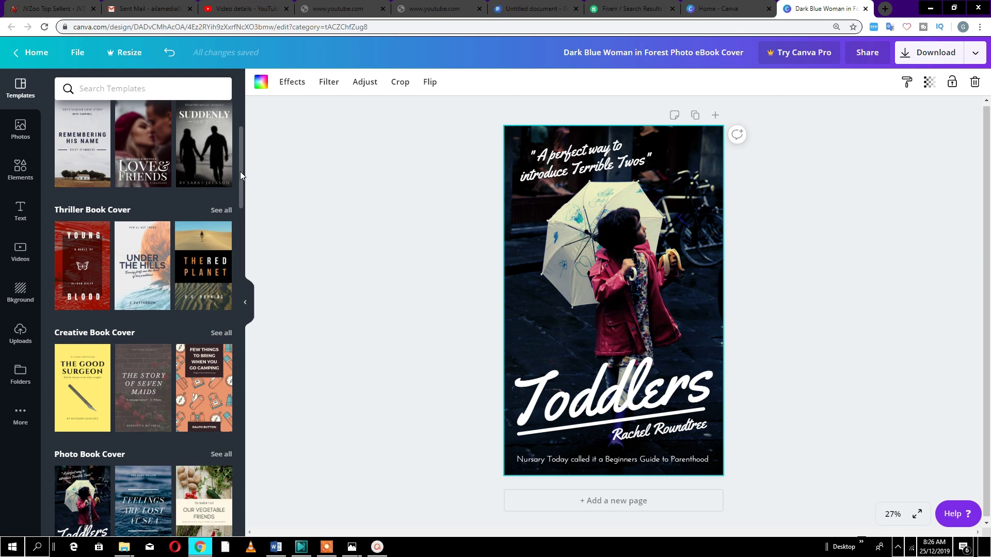
mouse_move(240, 171)
mouse_down()
mouse_move(239, 144)
mouse_move(238, 157)
mouse_up()
click(203, 201)
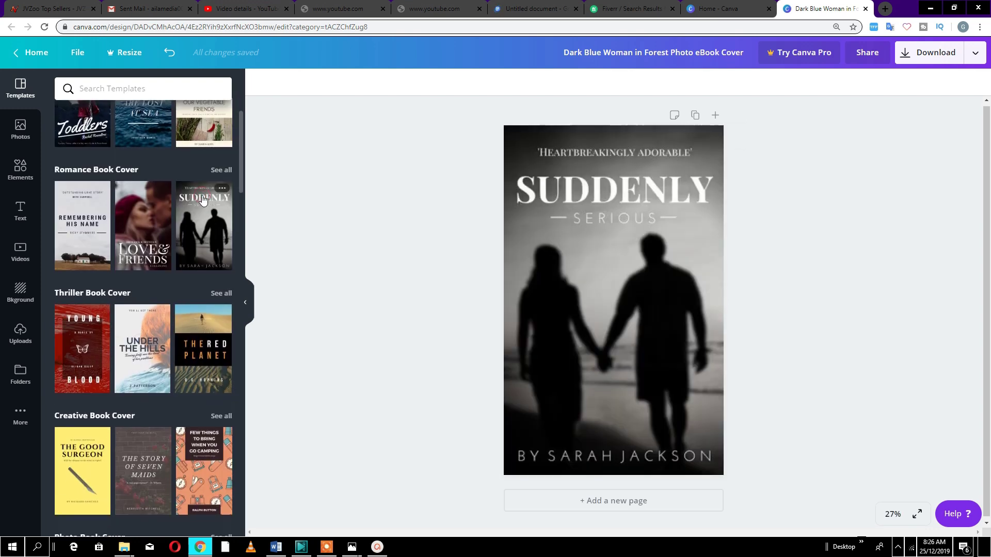
Go to pixabay.com in a new tab and search for 'computer' images.
click(880, 12)
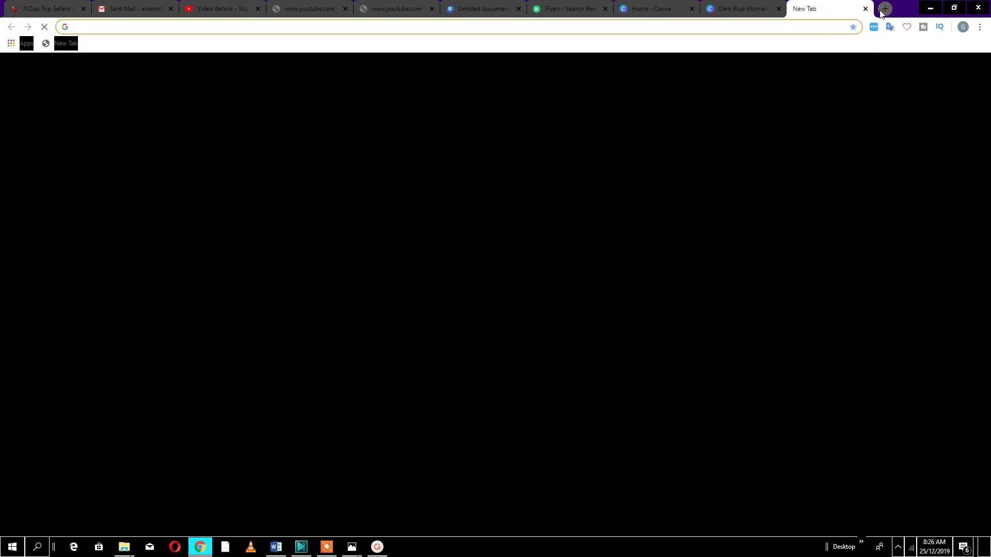
text(pixabay.com)
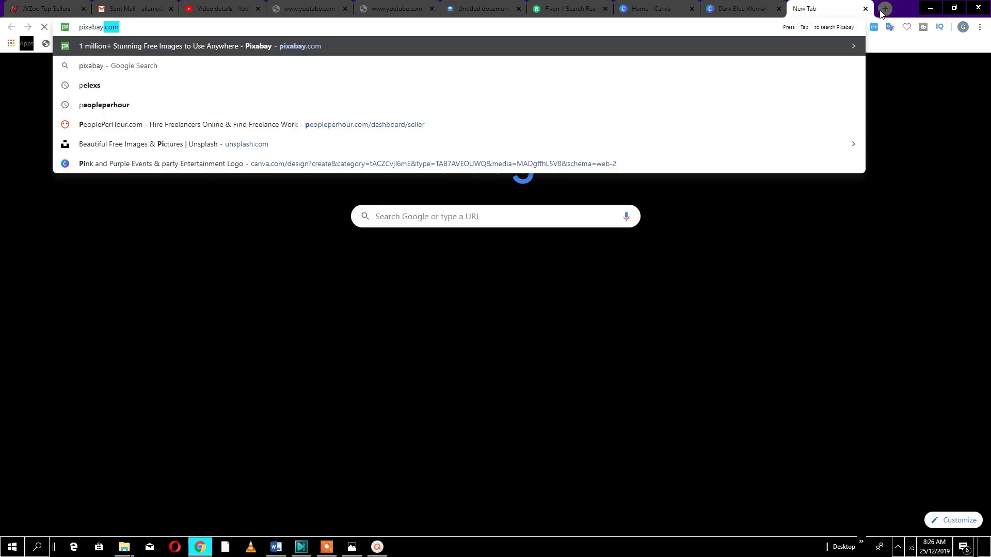
key(Return)
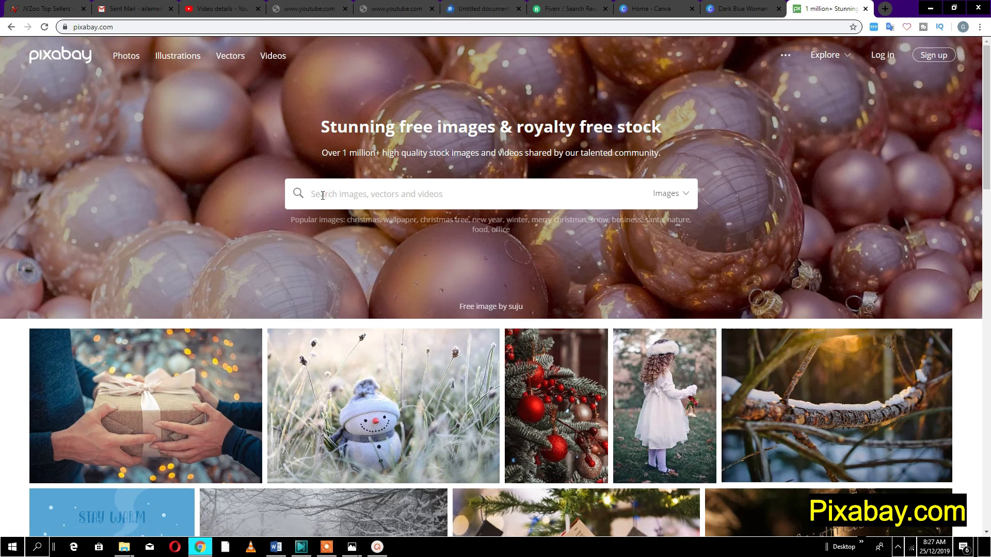
text(computer)
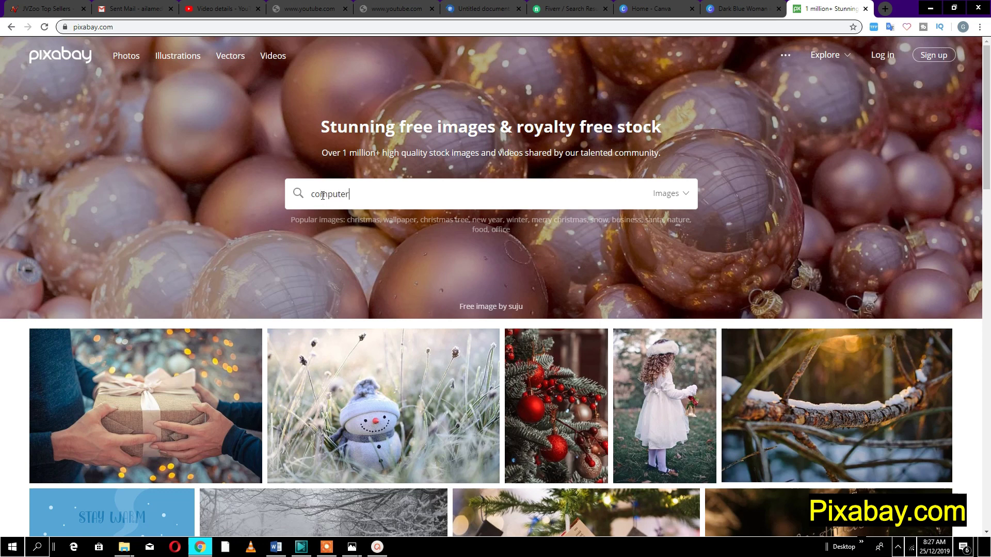
key(Return)
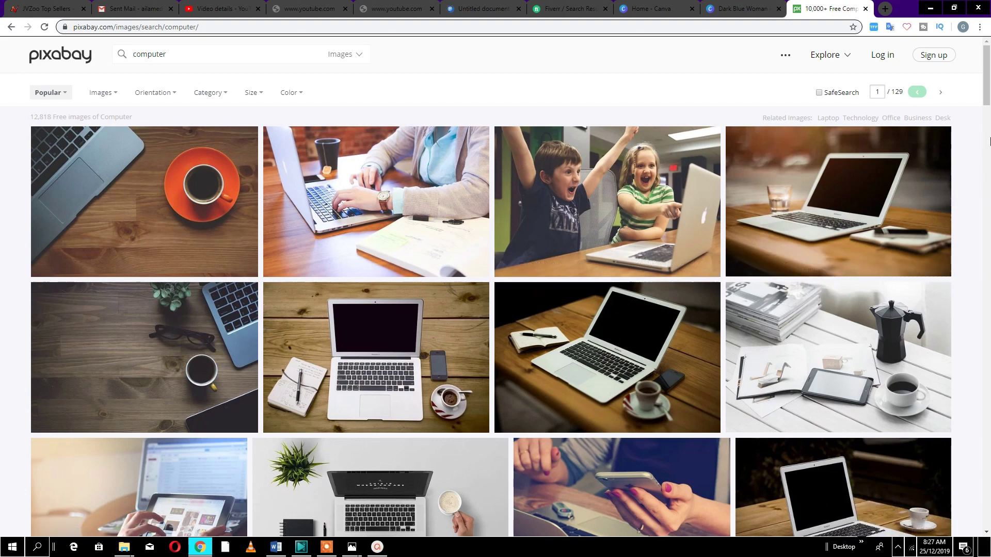
mouse_move(987, 86)
mouse_down()
mouse_move(988, 195)
mouse_move(986, 67)
mouse_up()
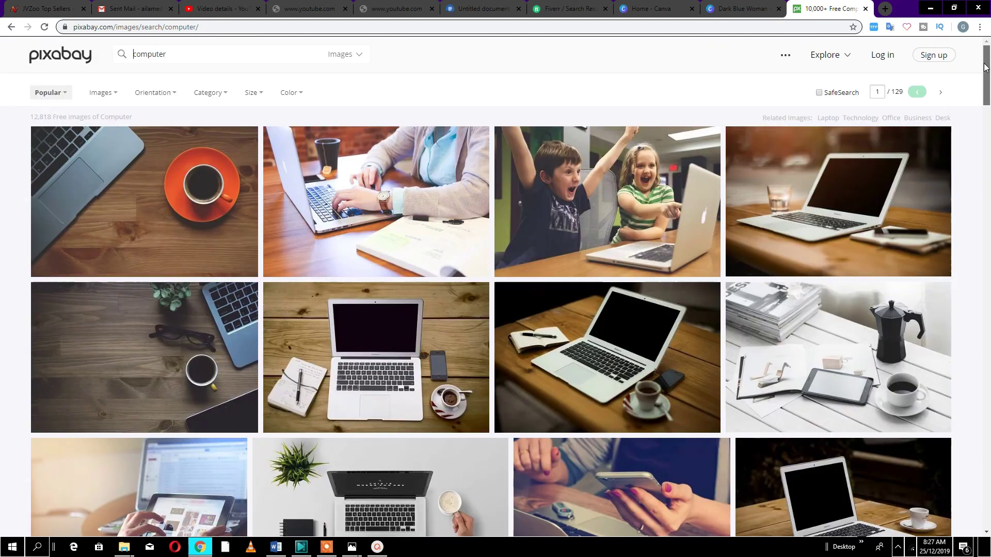
Copy the student typing photo, then return to the Pixabay results and open the login page.
right_click(336, 201)
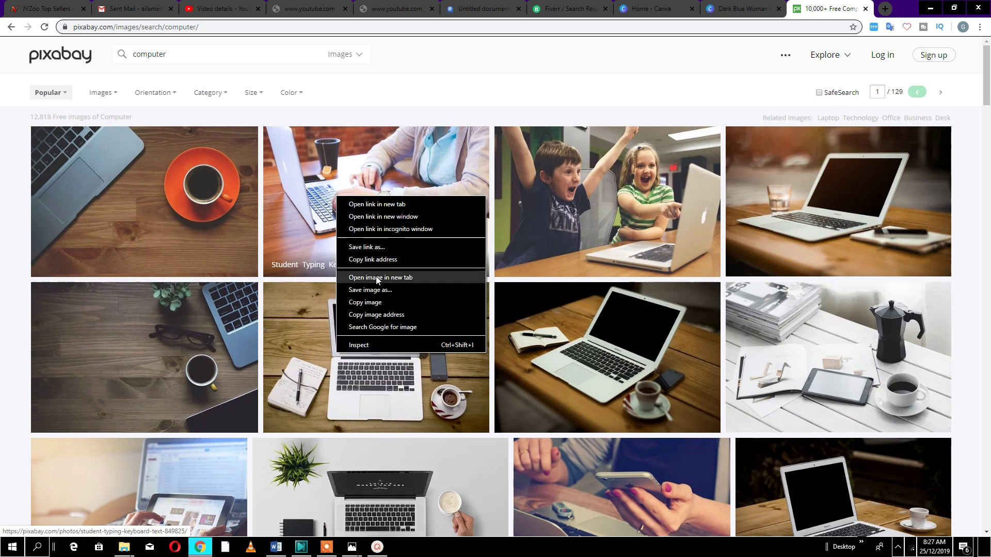
click(373, 303)
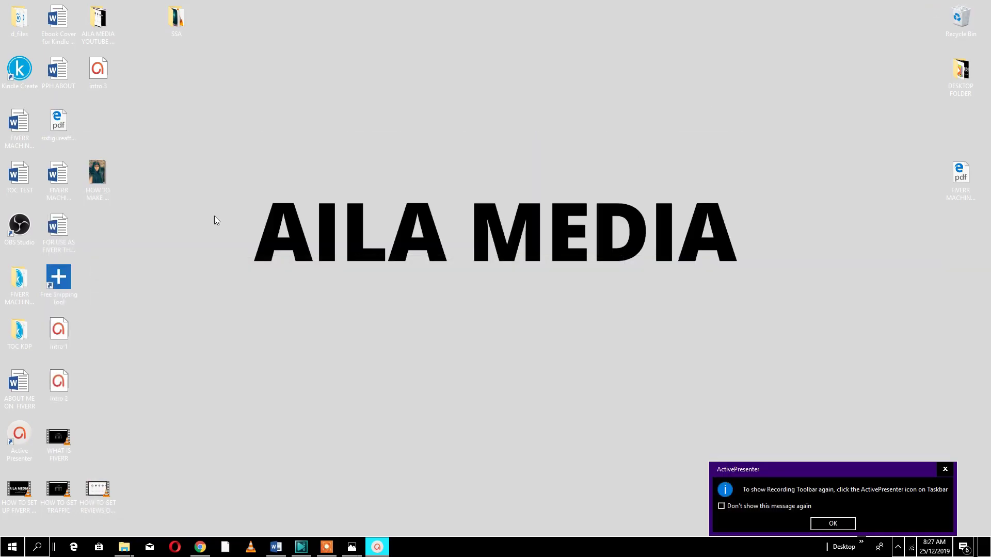
click(214, 217)
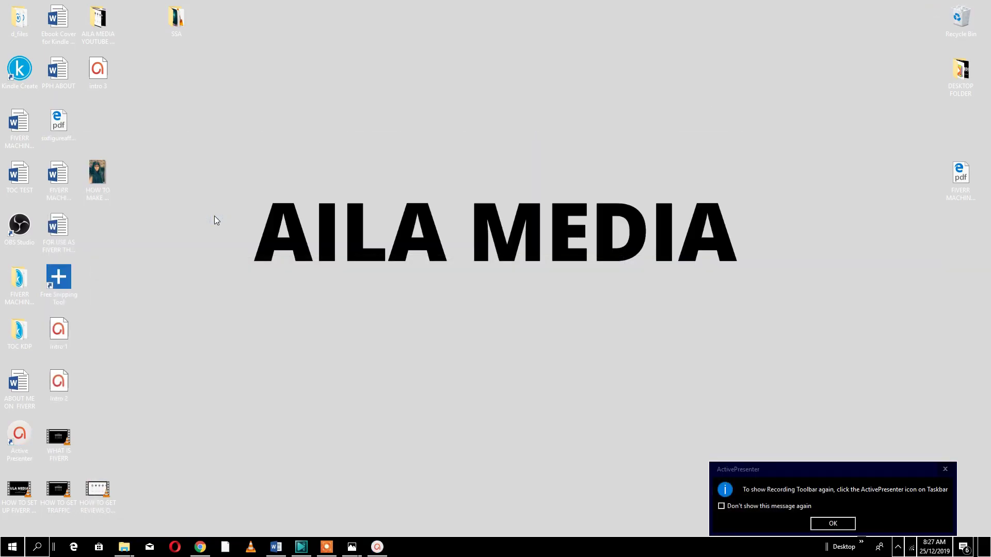
right_click(215, 217)
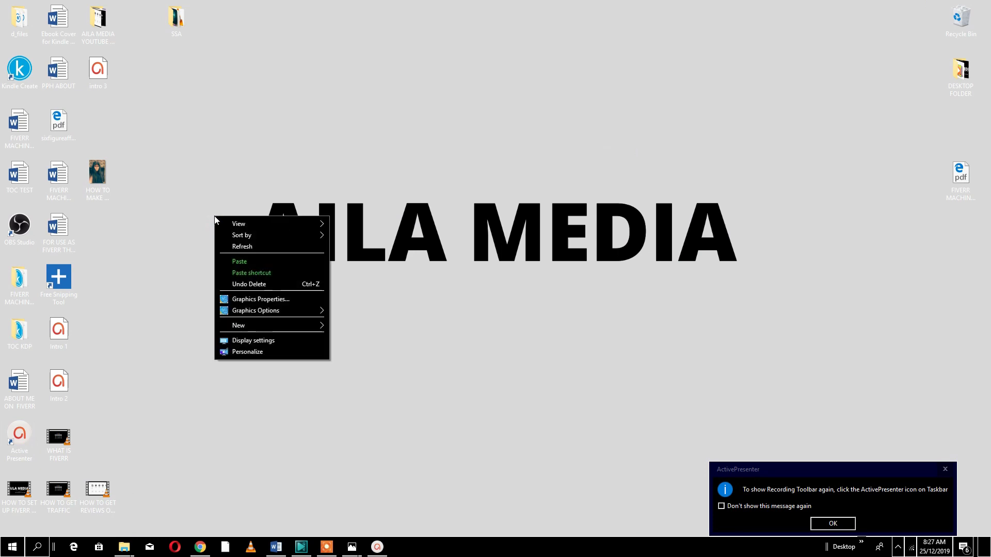
click(241, 264)
click(199, 546)
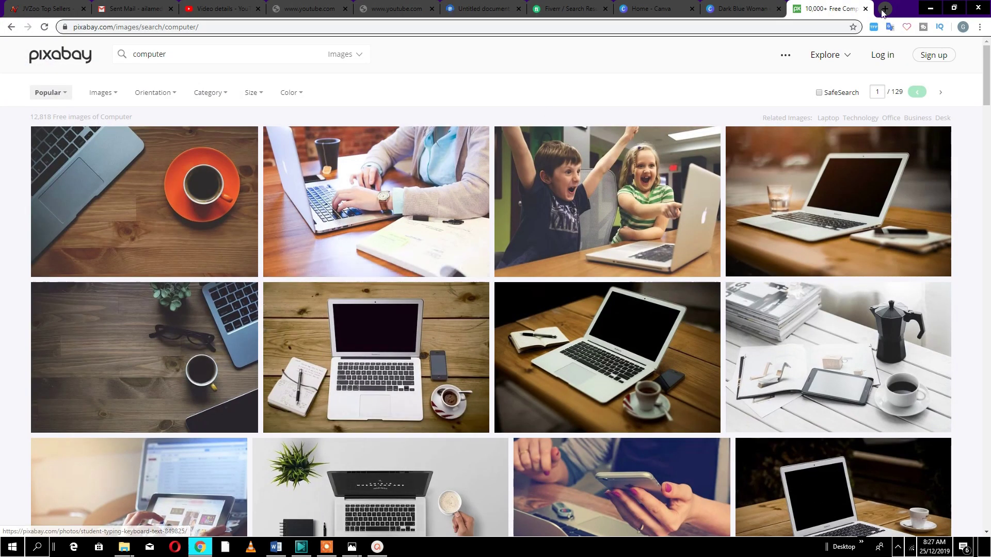
click(885, 62)
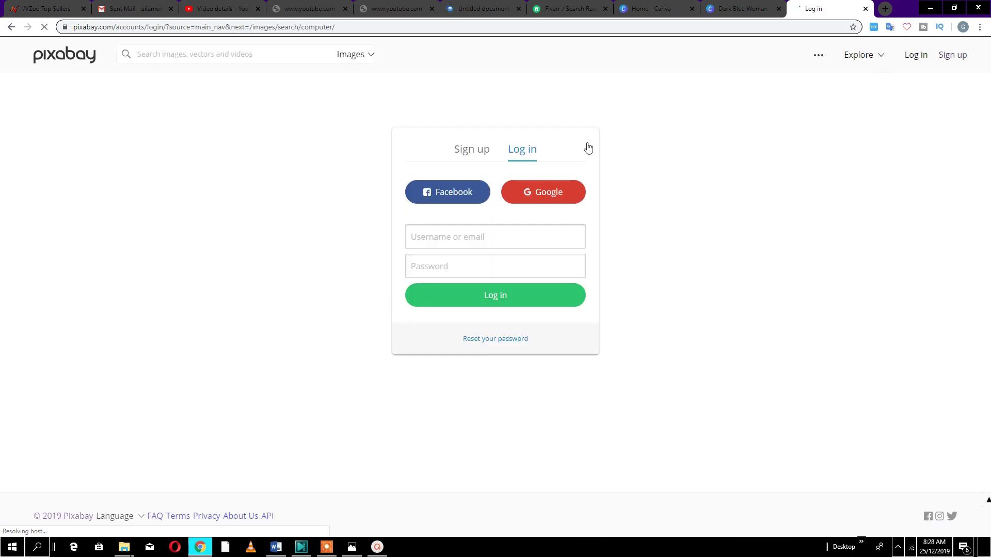
Attempt the Pixabay login with the account email and password, then try Google sign-in.
click(481, 229)
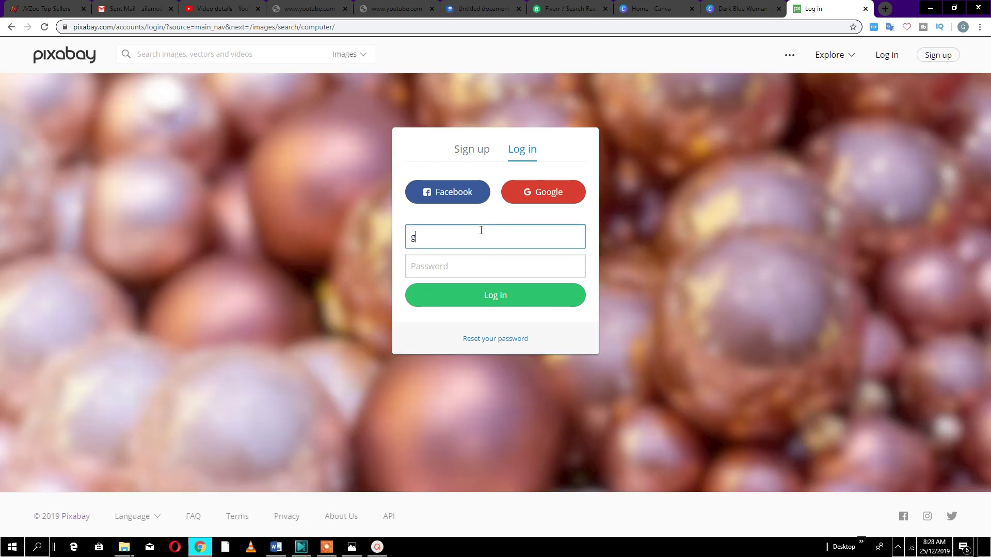
click(458, 263)
text(•••)
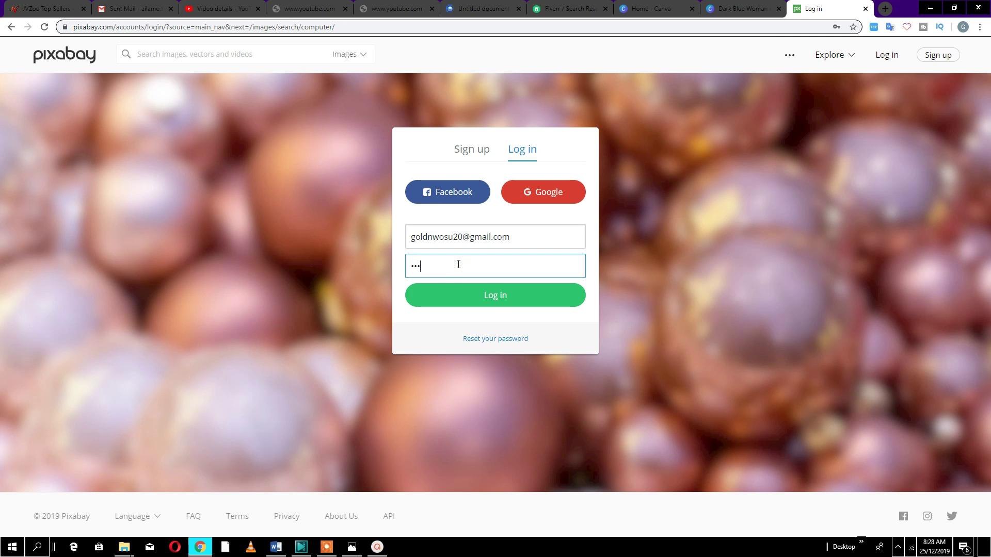
text(•••••••••••)
click(480, 294)
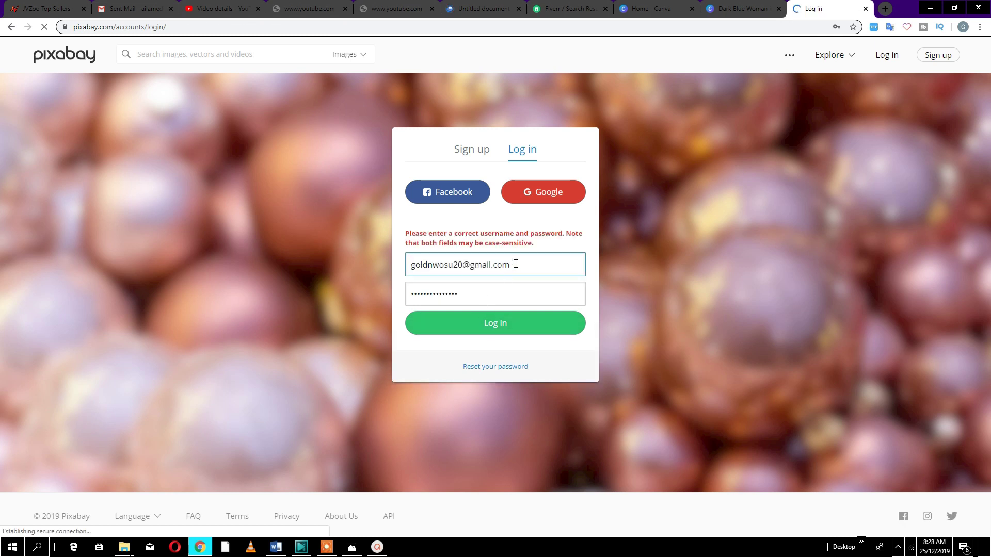
click(537, 202)
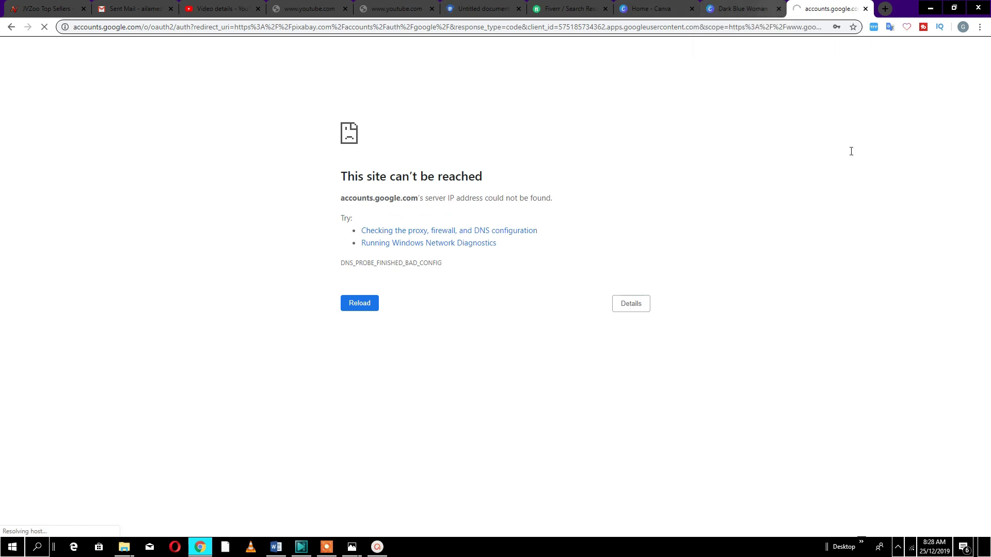
click(898, 550)
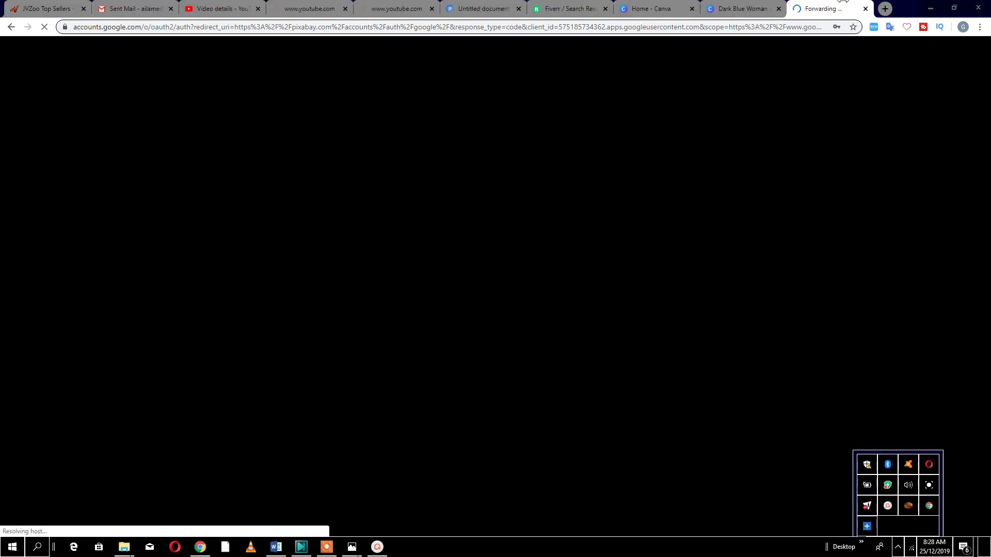
Close the stalled forwarding tab and reopen pixabay.com in a new tab.
click(745, 9)
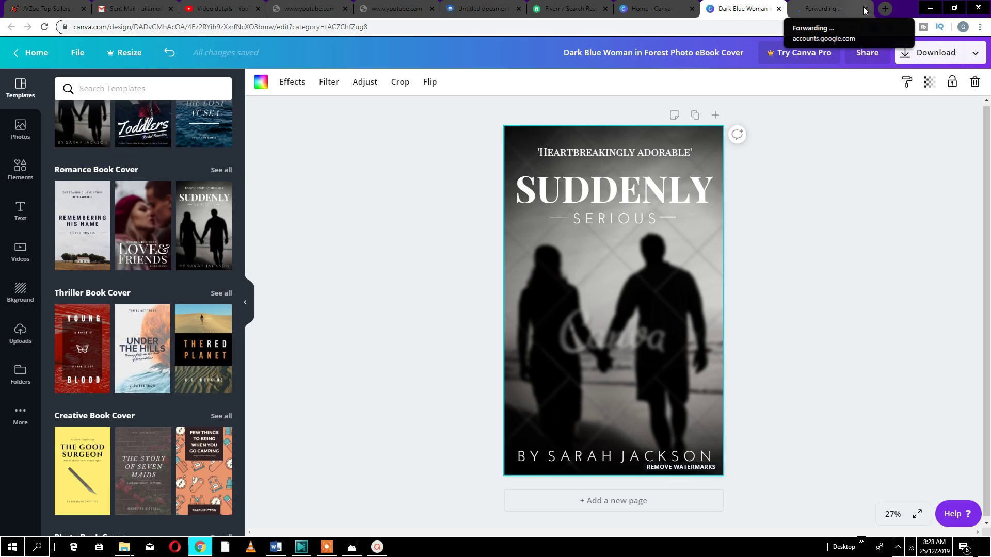
click(865, 9)
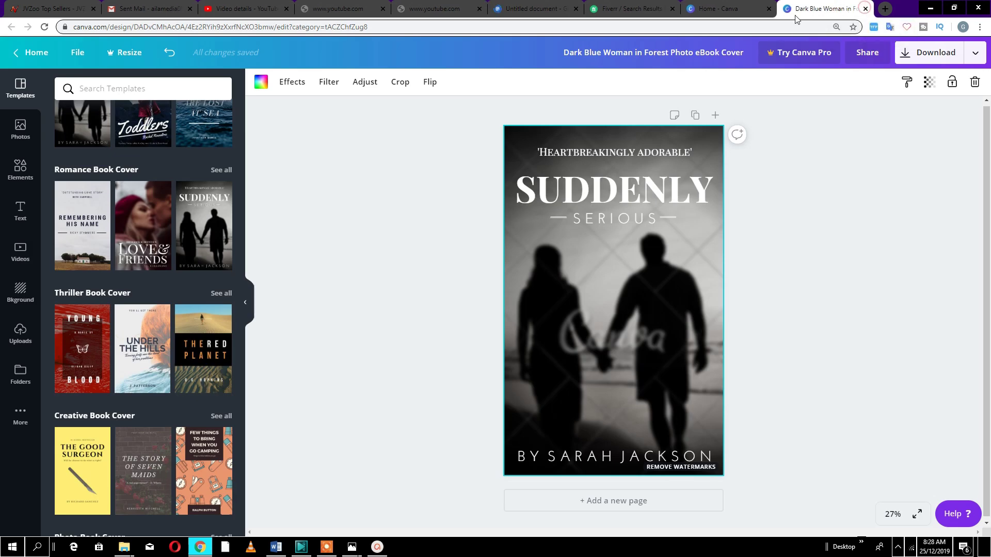
click(885, 8)
text(pixabay.com)
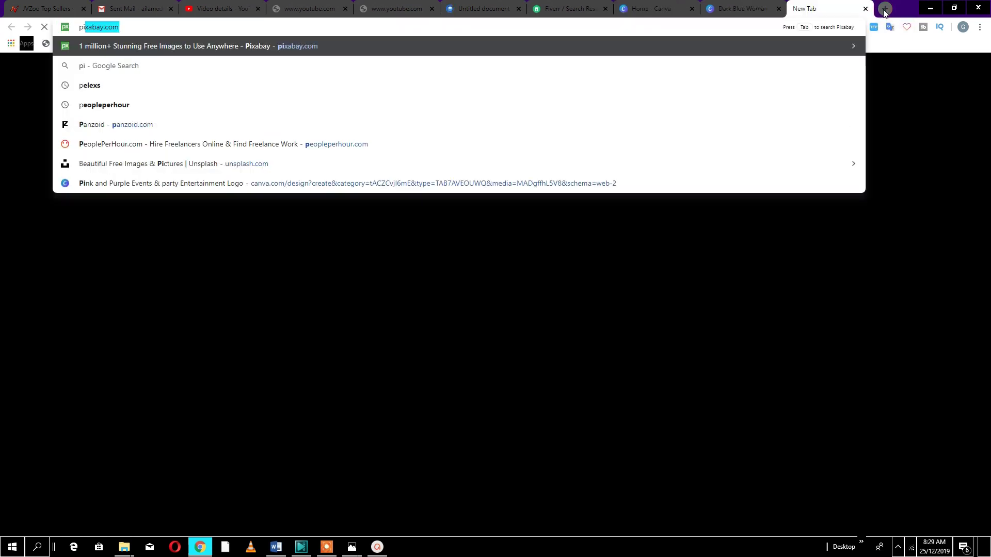
key(Return)
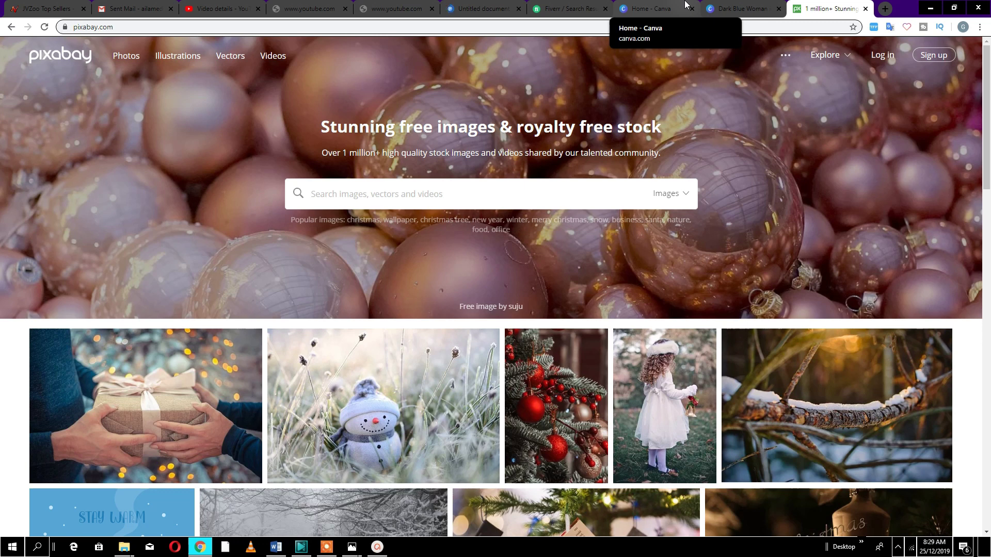
Search Pixabay for 'computer' and open the Student Typing Keyboard laptop photo.
click(418, 197)
text(computer)
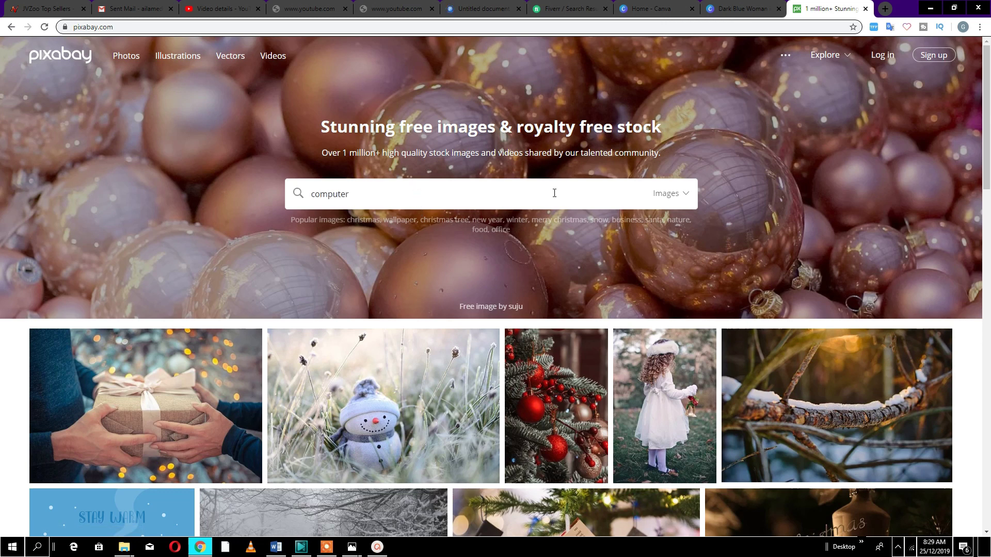
key(Return)
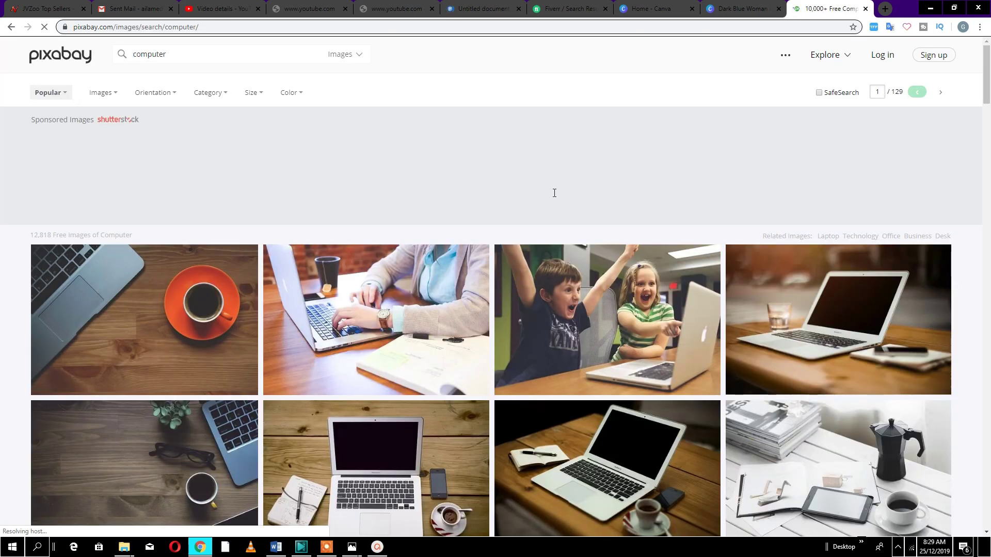
click(322, 328)
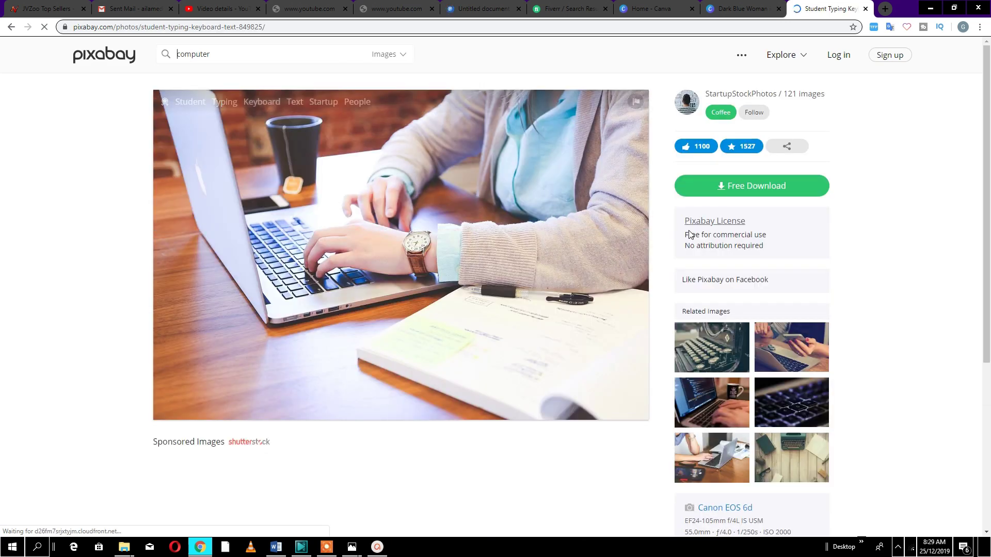
Download the student typing photo as a 1920×1280 JPG after ticking the I'm not a robot captcha.
click(747, 189)
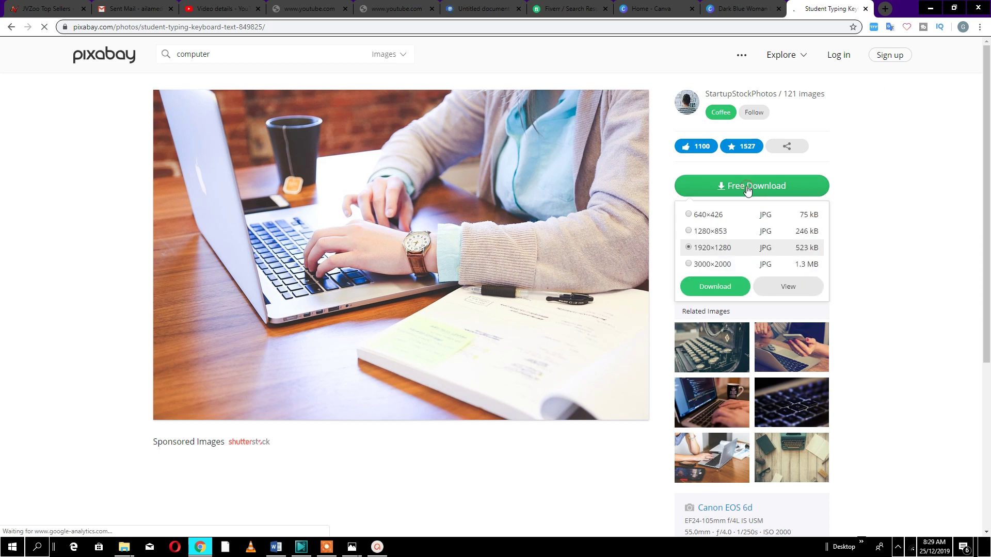
click(713, 291)
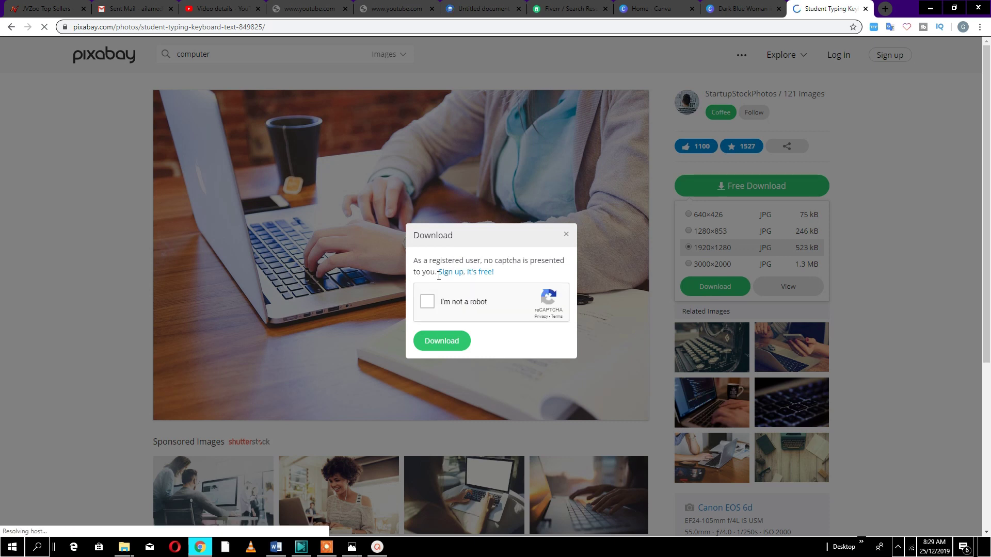
click(427, 301)
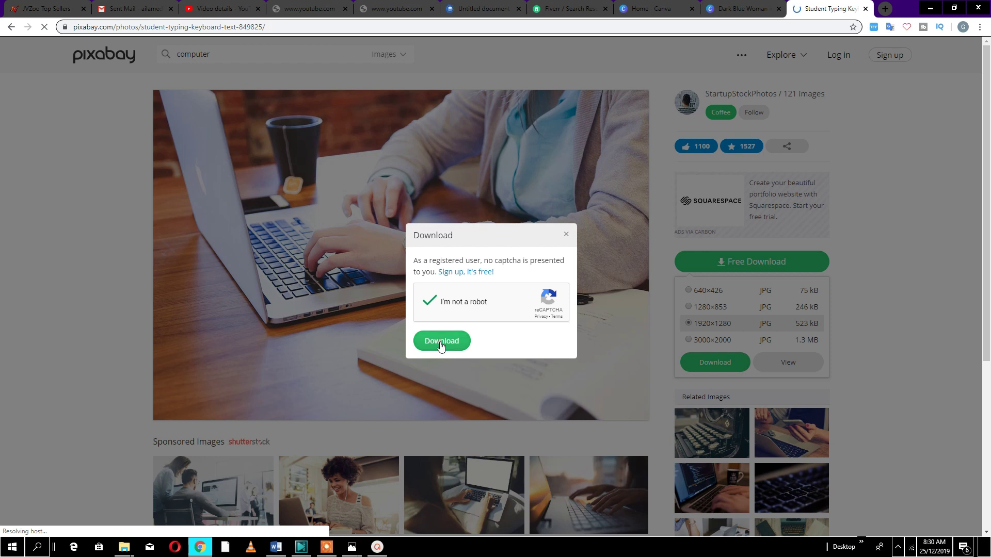
click(440, 341)
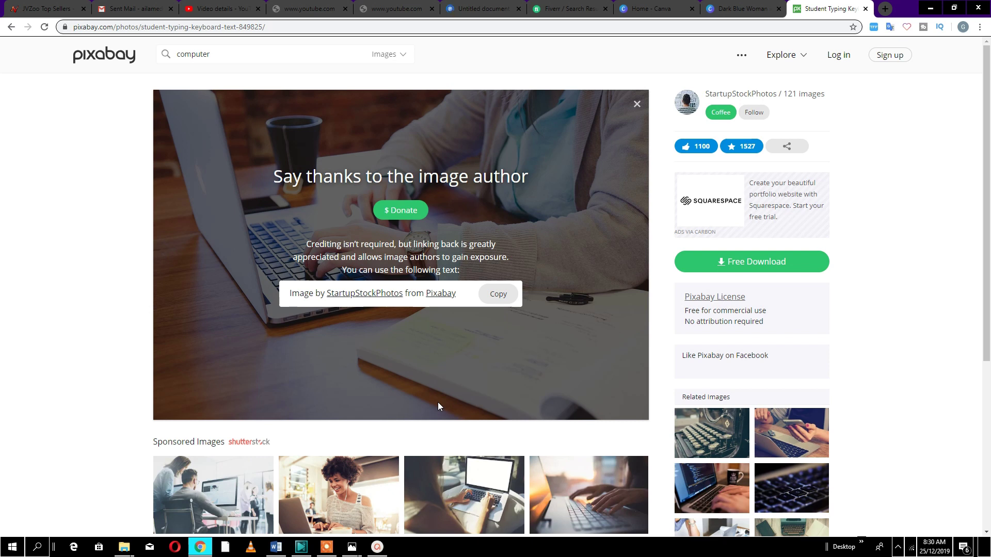
Re-download the 1920×1280 laptop photo from Pixabay and bring up the Downloads folder window.
click(741, 268)
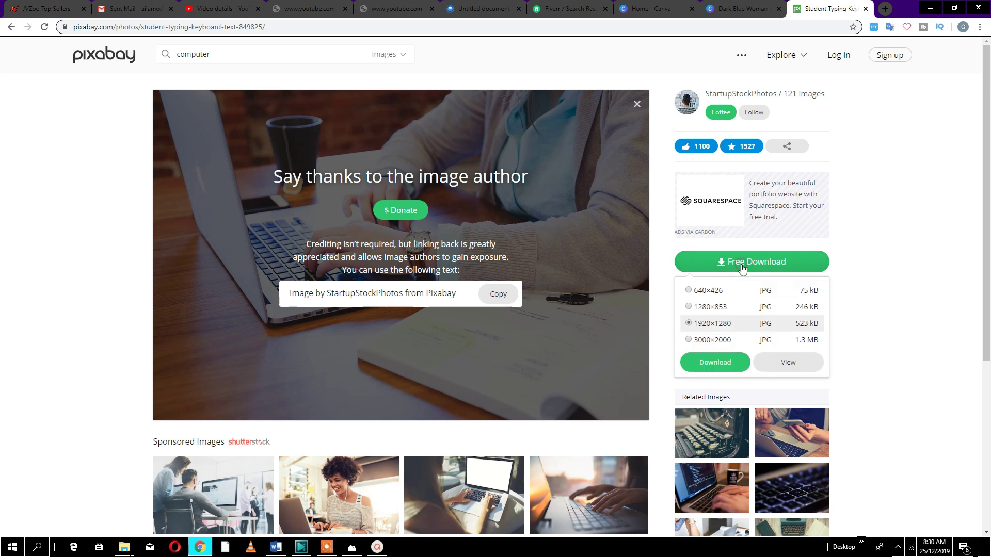
click(714, 363)
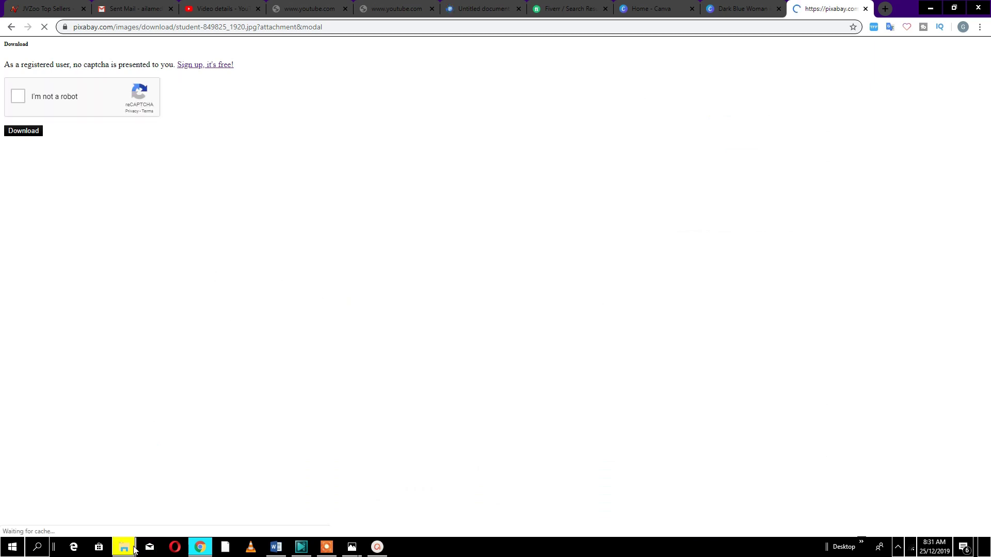
mouse_move(133, 549)
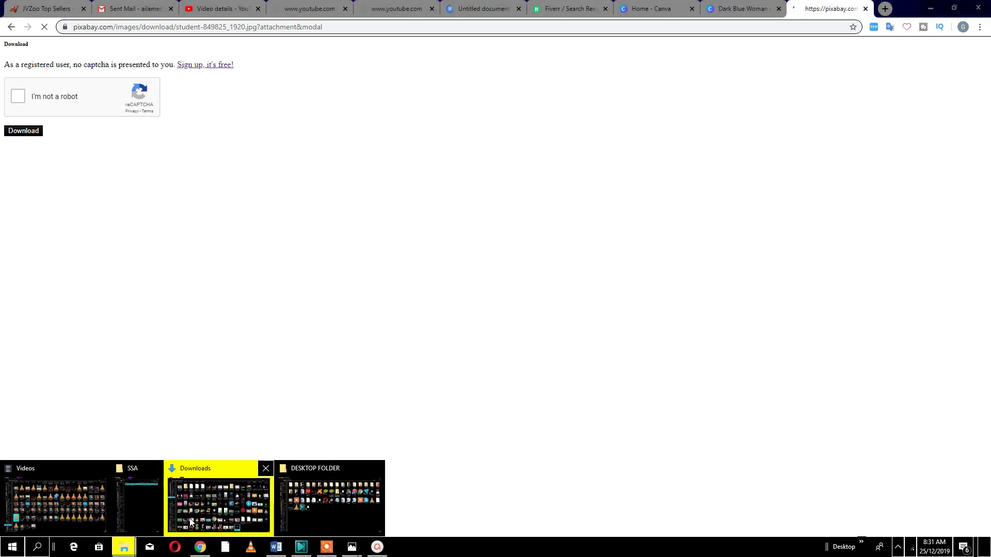
mouse_move(191, 523)
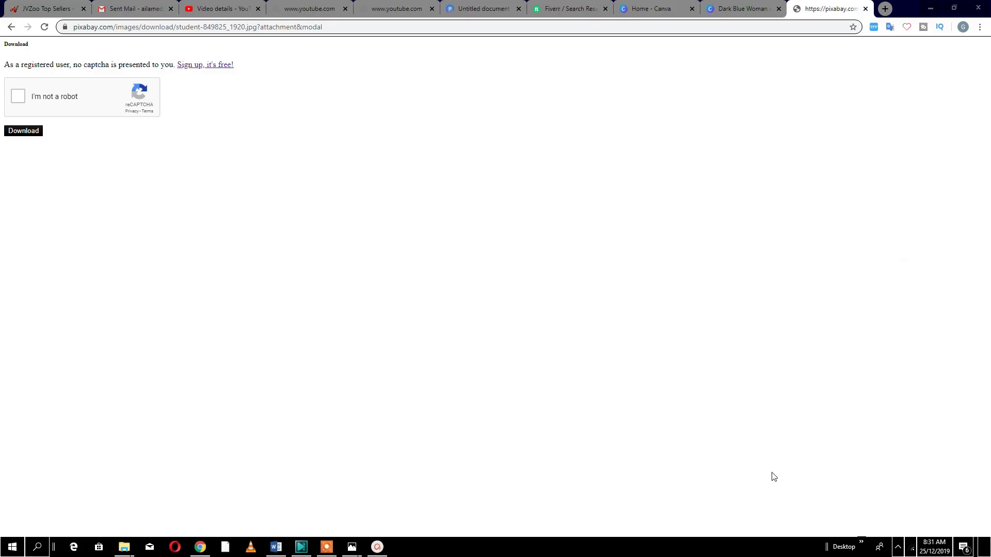
key(alt+Tab)
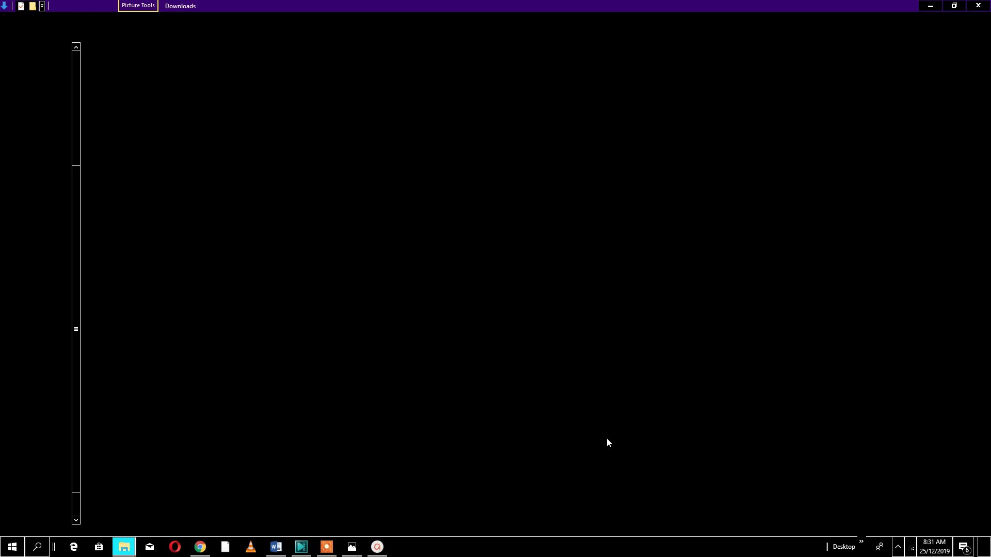
Show and hide the screen recorder's toolbar, then dismiss its notice message.
click(897, 545)
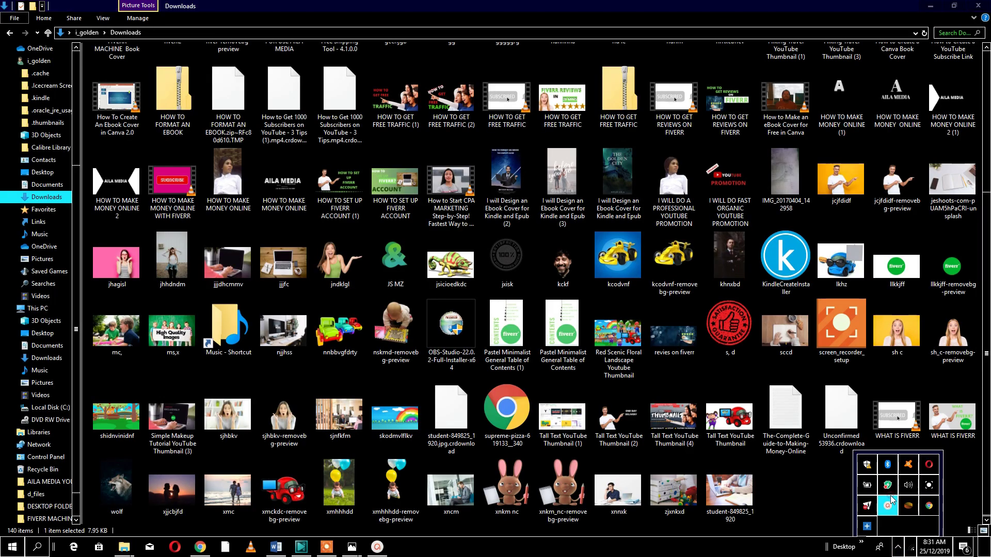
click(893, 500)
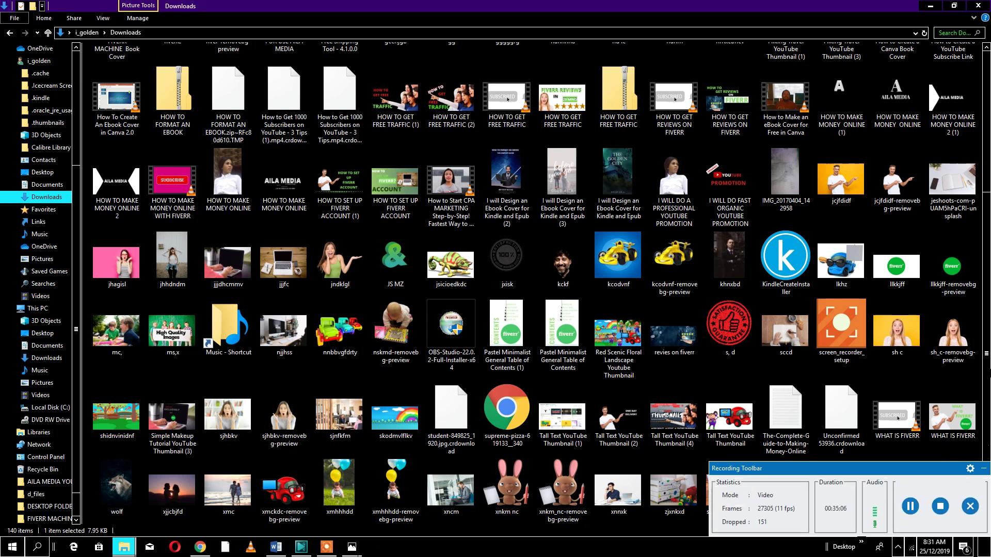
scroll(898, 418, up, 4)
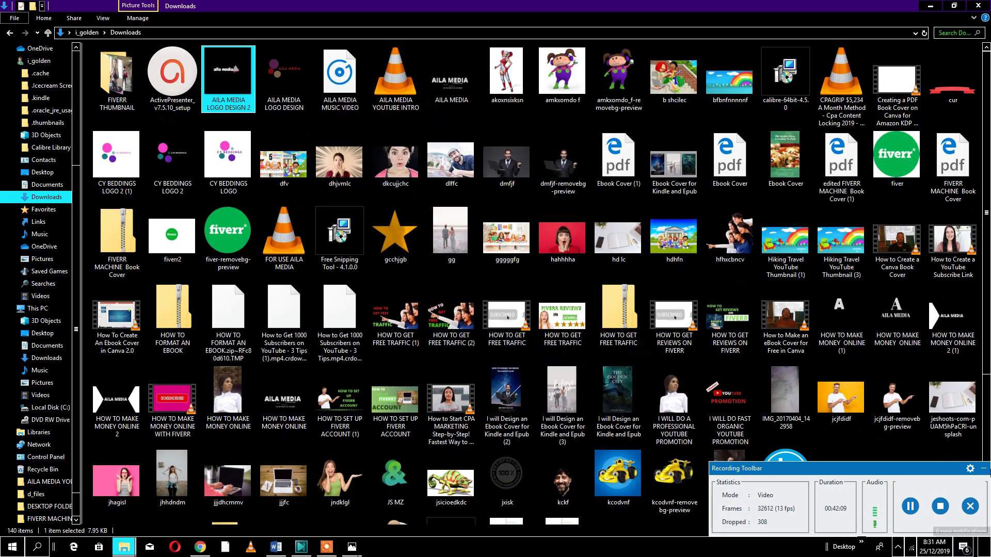
click(983, 468)
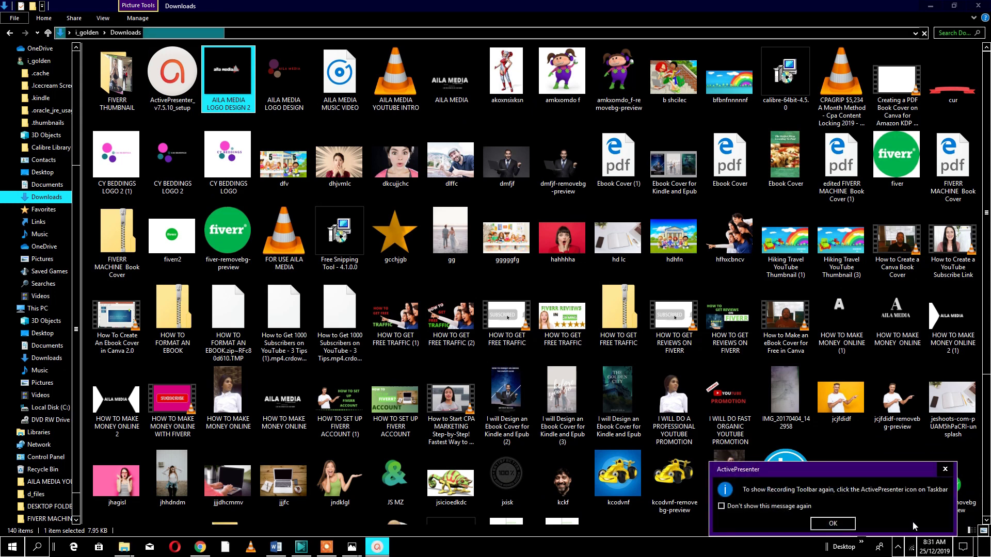
click(829, 527)
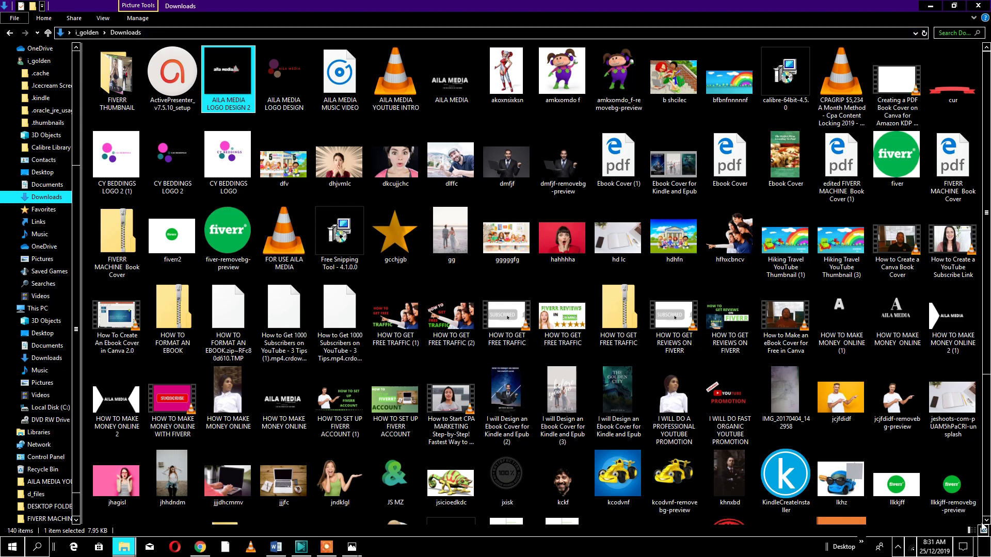
Scroll through the Downloads folder, then return to the Pixabay download page in Chrome.
scroll(986, 522, down, 5)
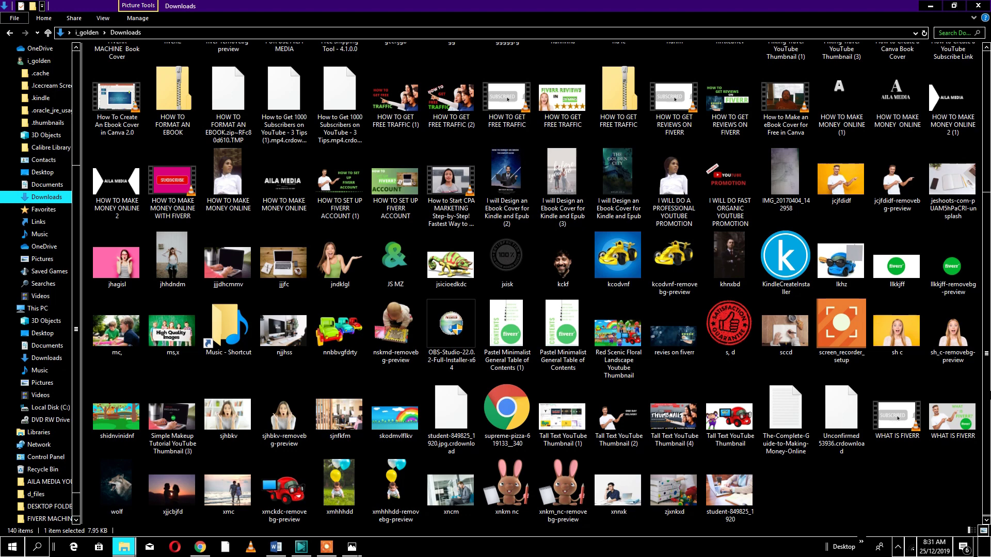
scroll(541, 283, up, 1)
scroll(985, 308, up, 3)
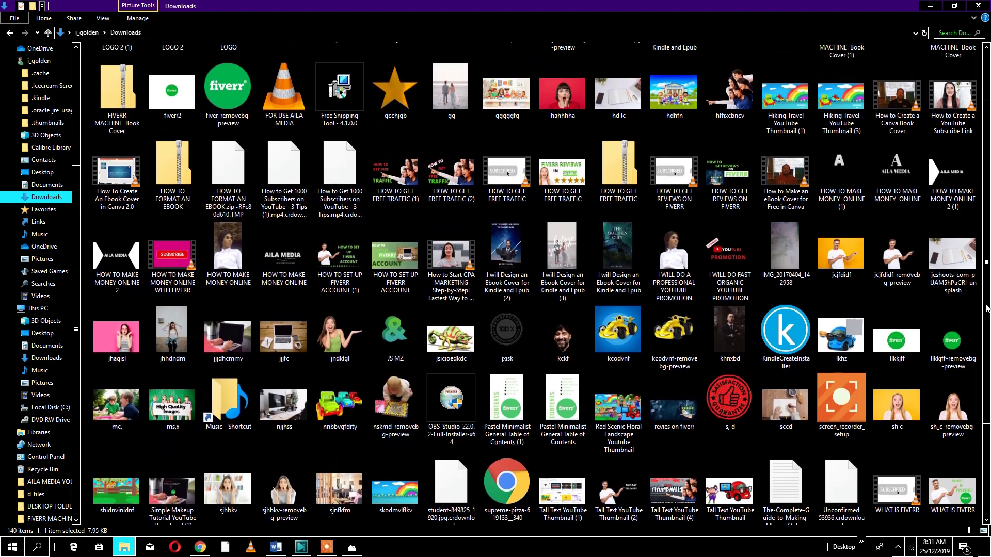
drag(986, 309, 982, 254)
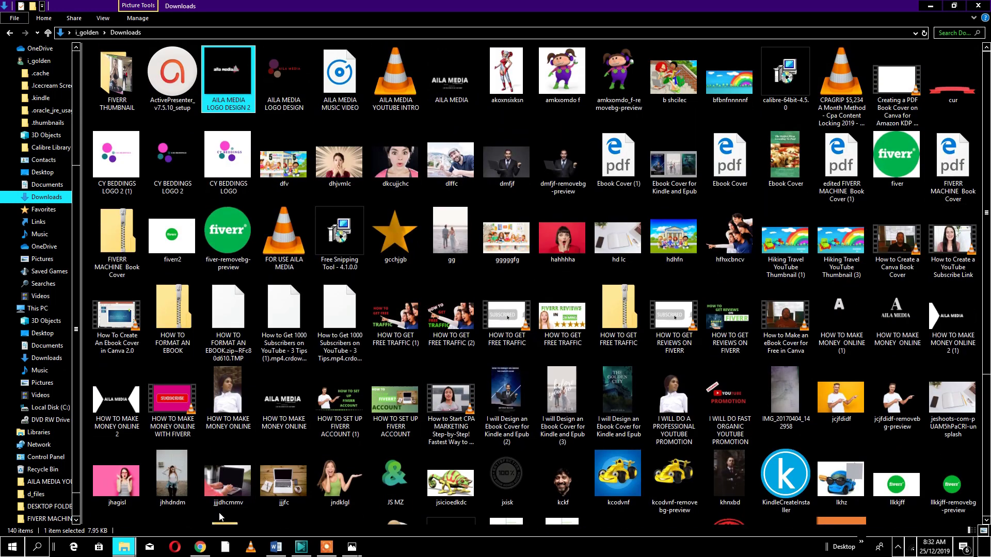
mouse_move(201, 547)
click(200, 495)
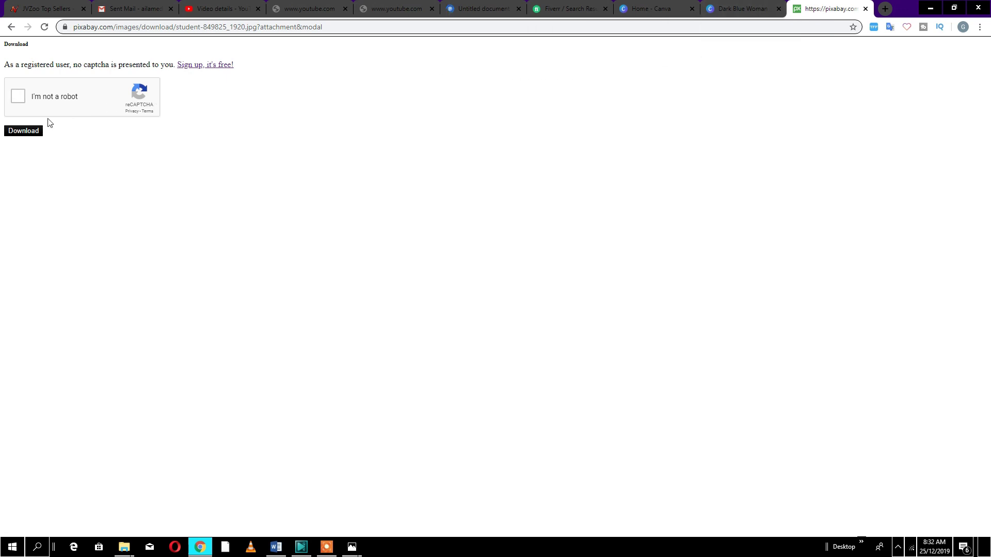
Pass the reCAPTCHA check, download student-849825_1920.jpg, and open the downloaded file.
click(16, 98)
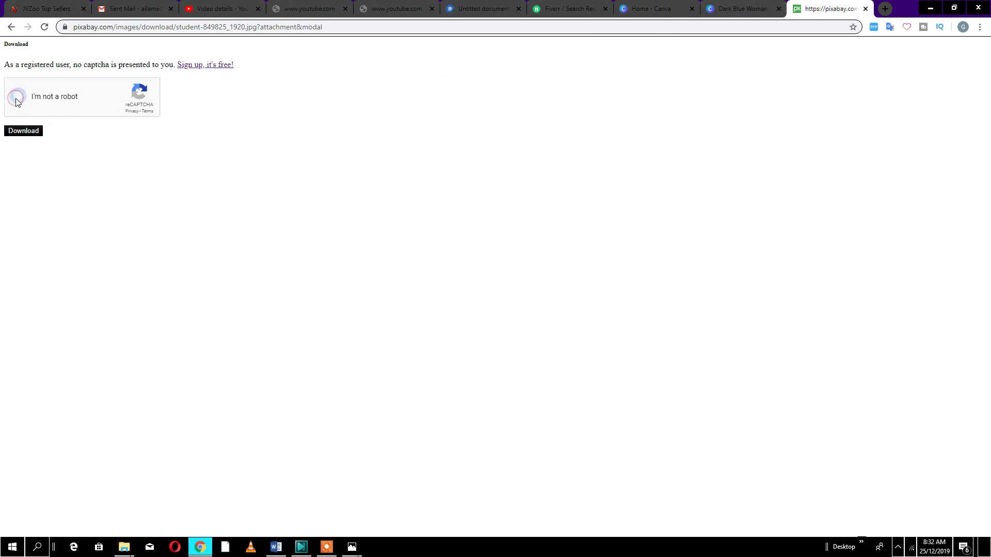
click(25, 135)
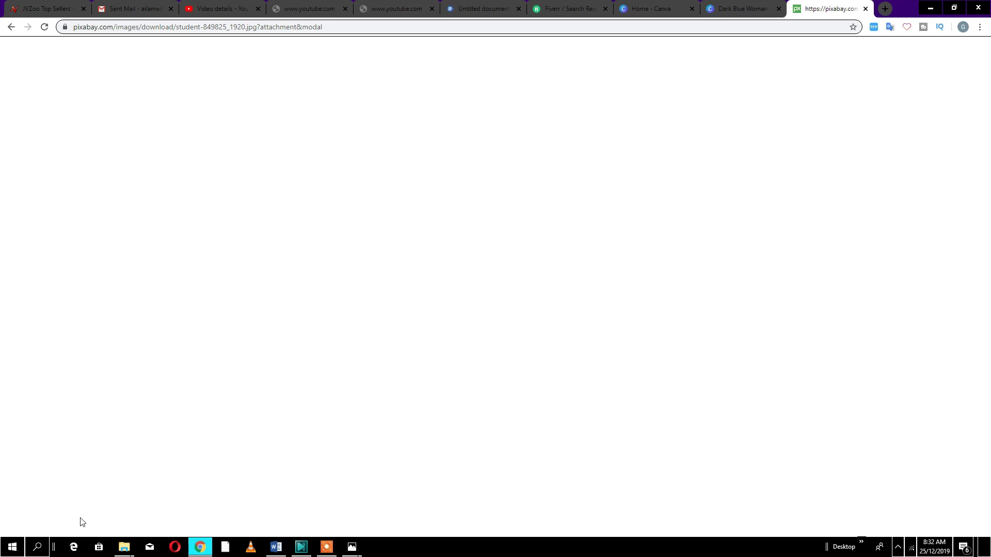
click(896, 550)
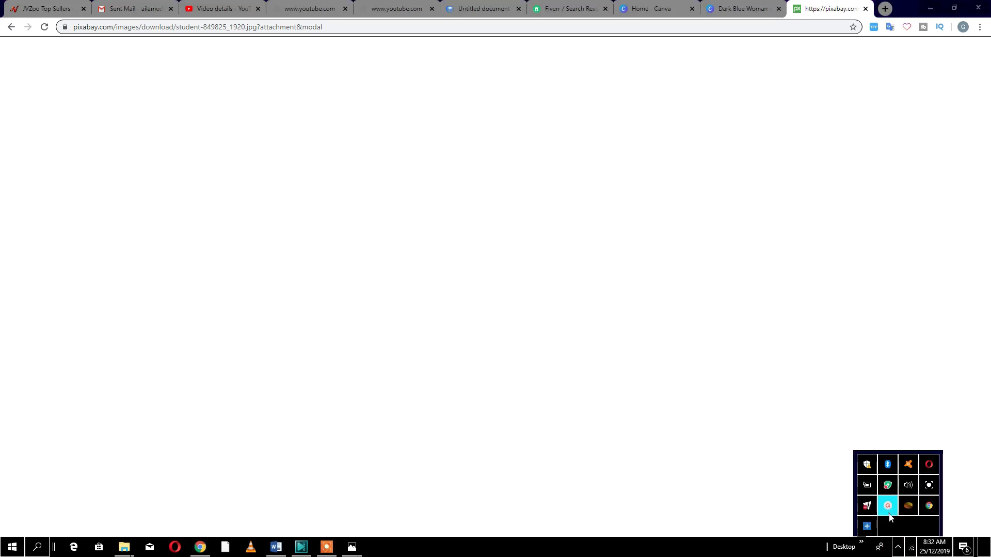
click(889, 513)
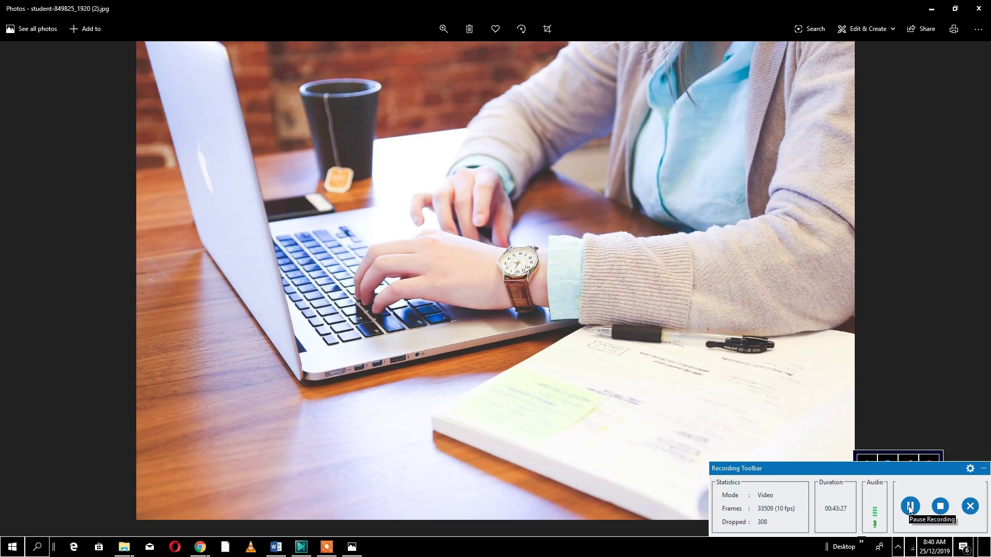
Leave the laptop photo in Windows Photos and go back to the Pixabay page in Chrome.
click(983, 469)
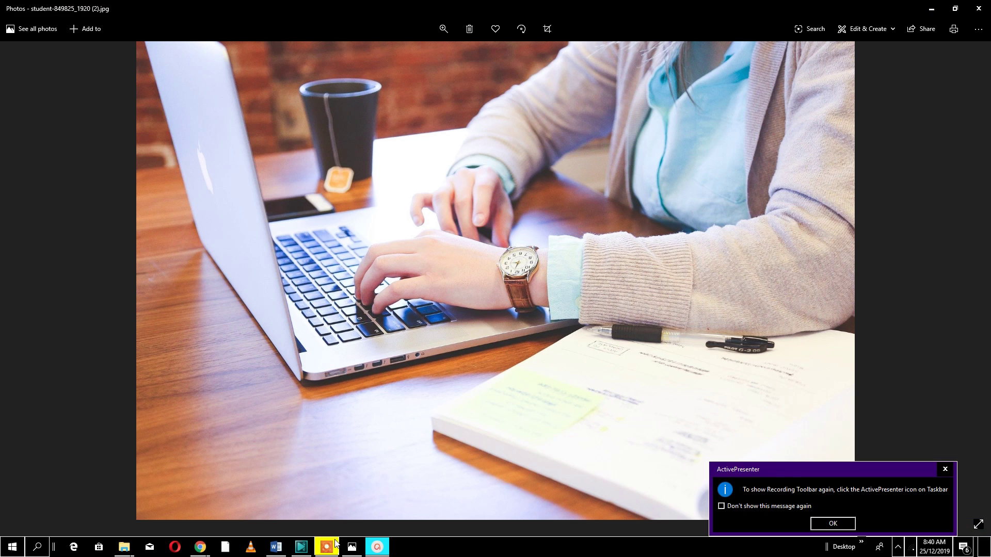
mouse_move(201, 548)
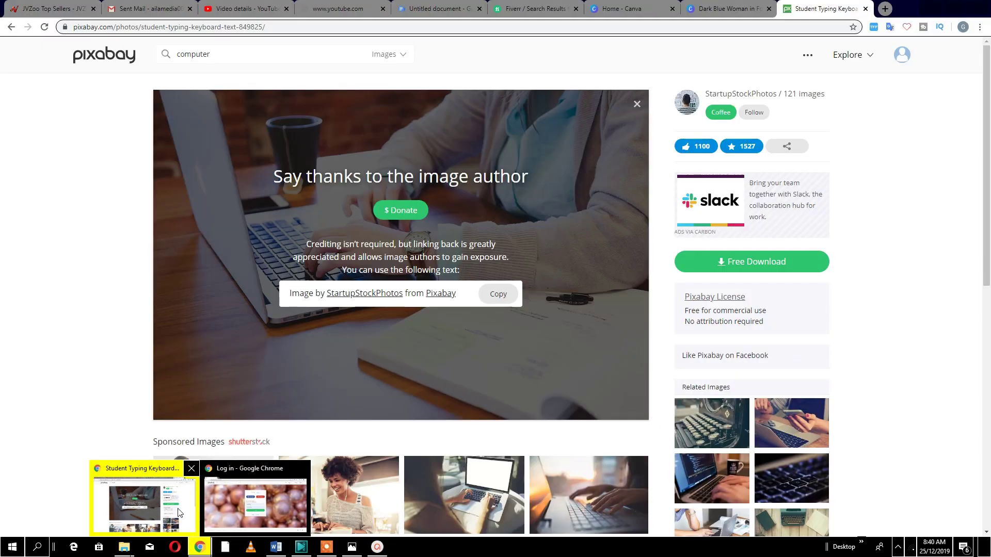
click(178, 513)
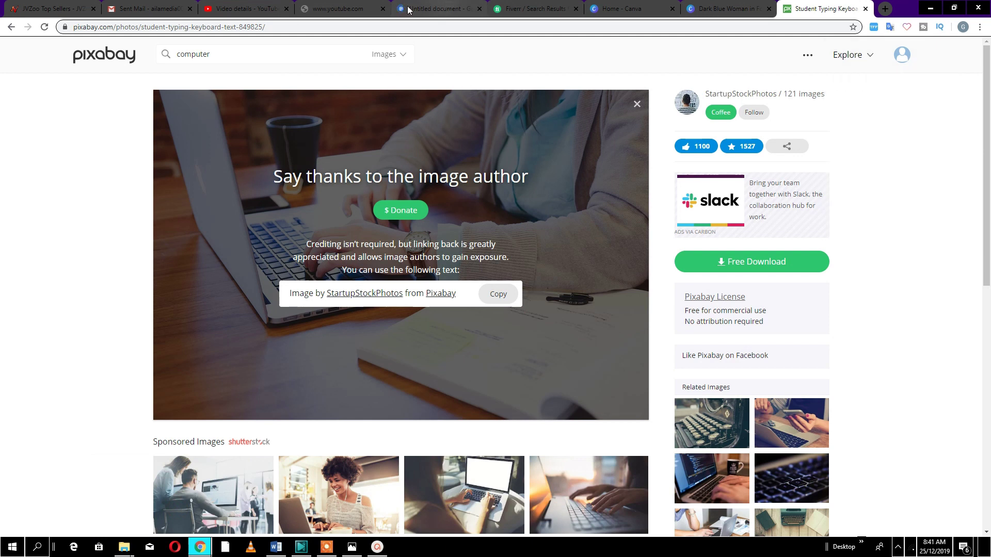
Switch from Pixabay to the Canva tab with the Dark Blue Woman in Forest ebook cover.
click(264, 54)
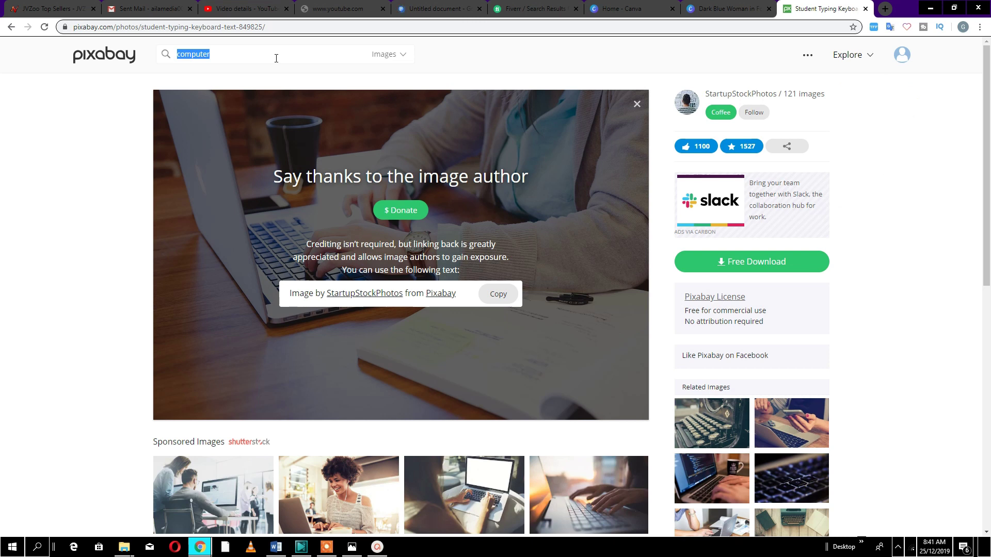
click(574, 4)
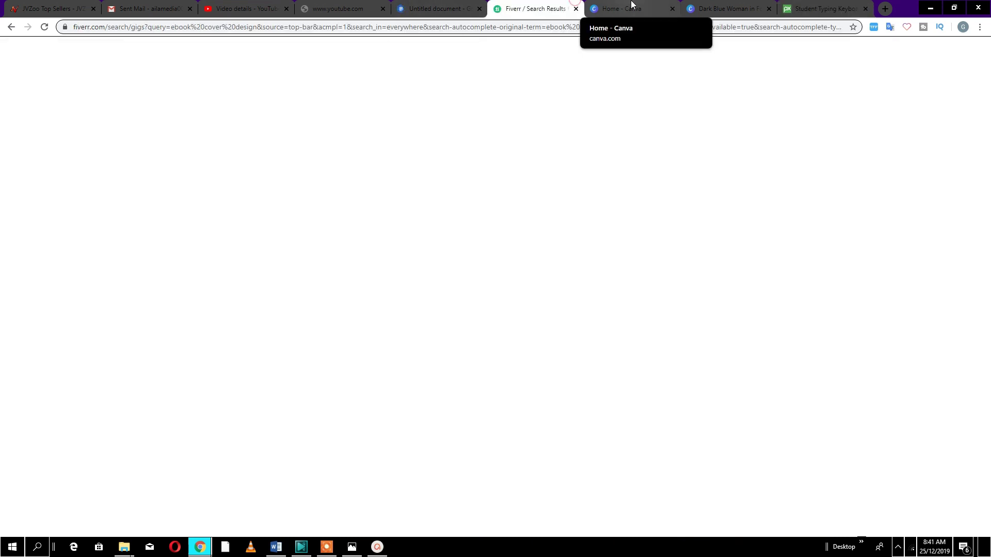
click(631, 4)
click(715, 5)
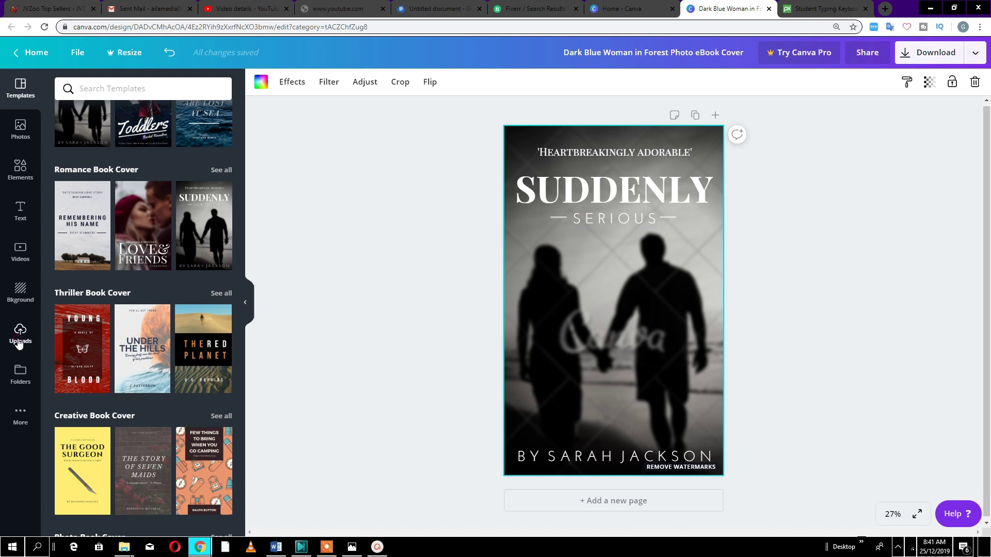
Open Canva's Uploads panel and start uploading an image from the computer.
click(19, 344)
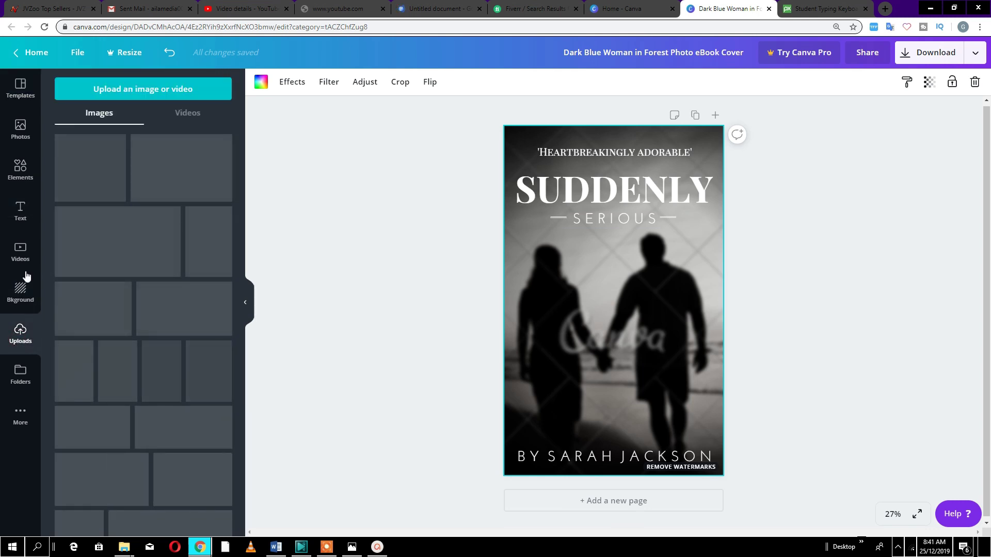
click(116, 92)
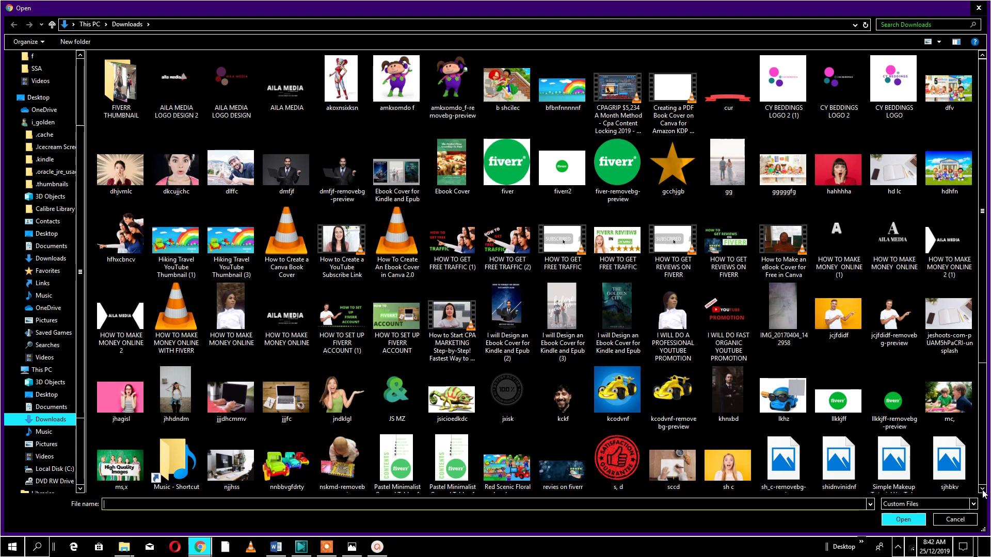
Choose student-849825_1920 (1) in the Downloads folder and upload it to Canva.
click(983, 492)
scroll(983, 493, down, 2)
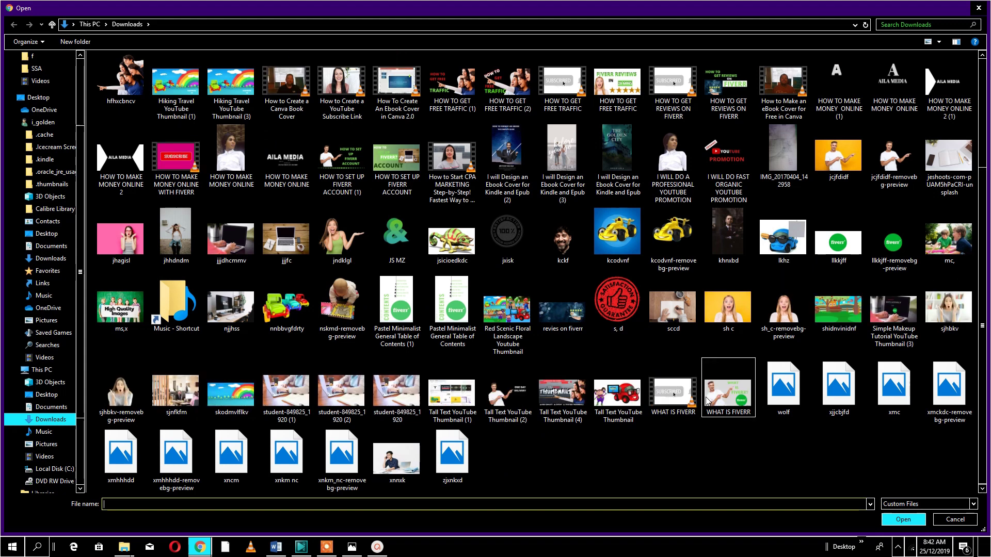
click(295, 390)
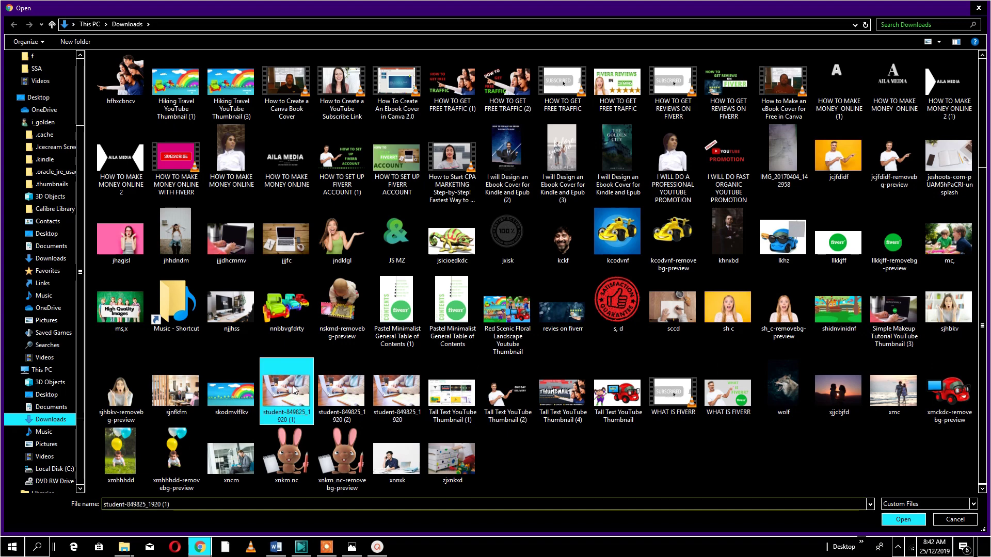
click(901, 520)
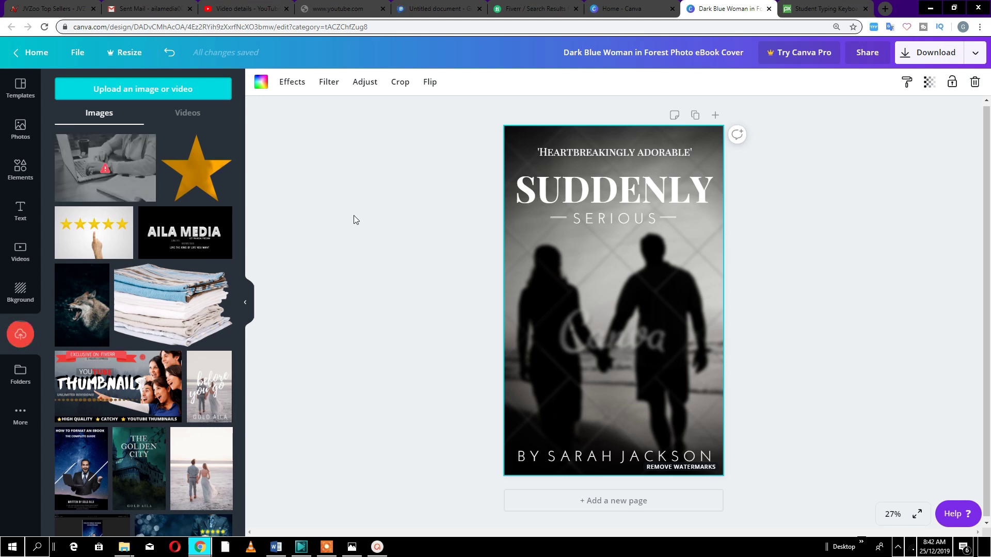
Retry the failed upload of the student laptop photo in the Uploads panel.
click(105, 164)
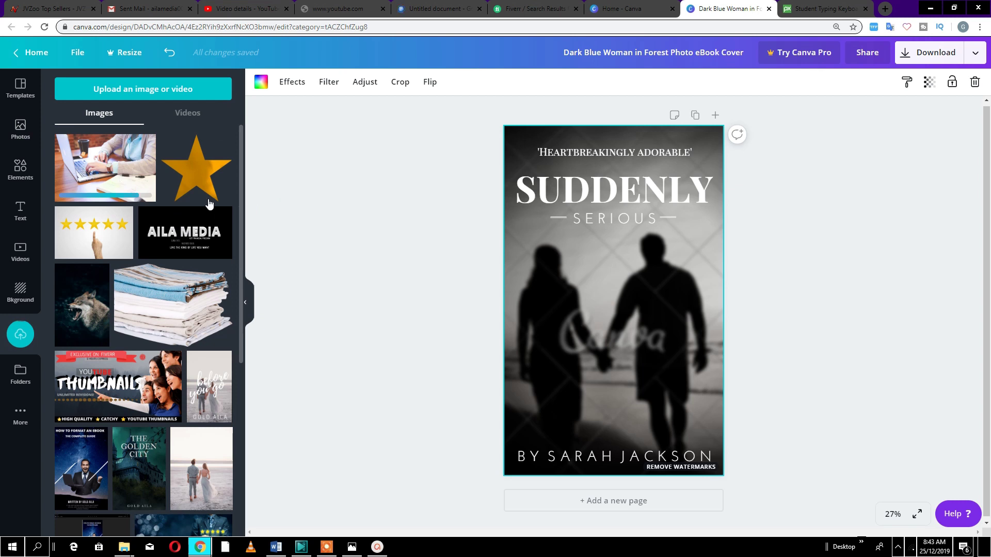
Delete the SERIOUS subtitle and retype the tagline as 'GRAPHICS DESIGN'.
click(622, 216)
key(Delete)
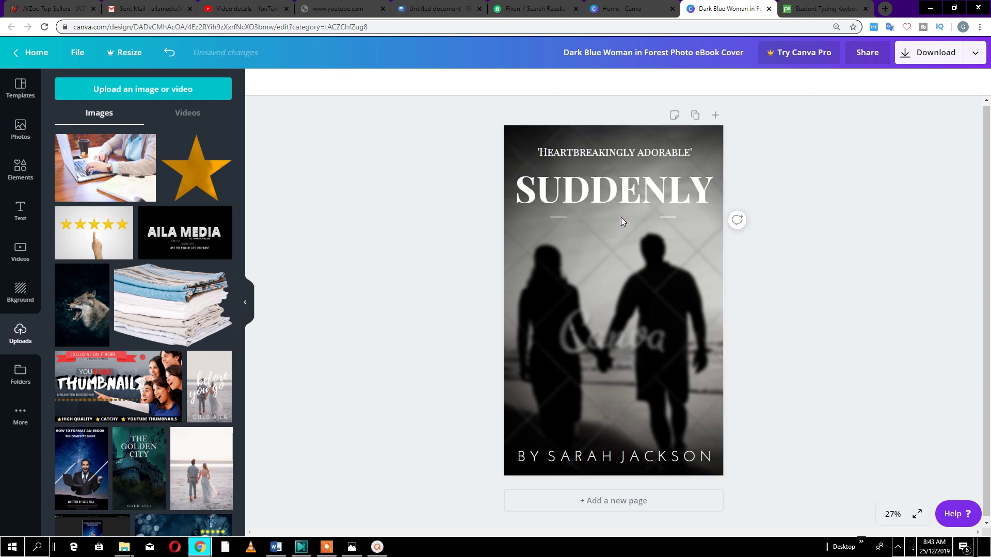
click(613, 150)
click(612, 186)
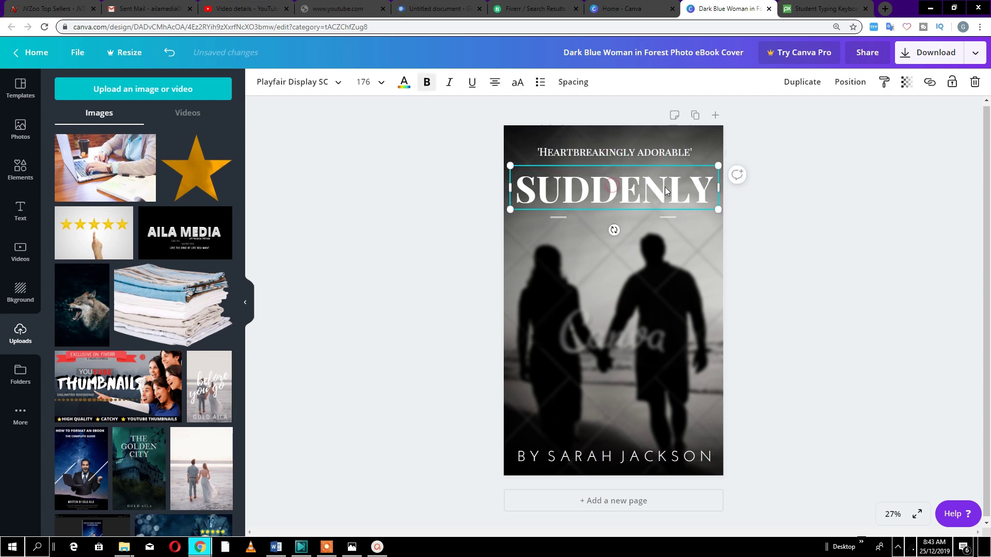
click(608, 153)
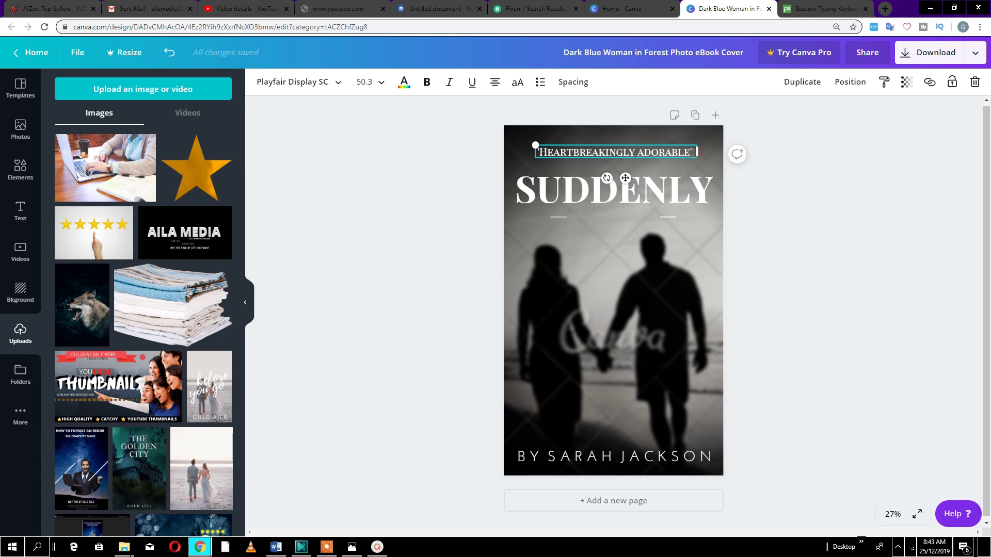
key(BackSpace)
key(BackSpace)
key(BackSpace)
key(BackSpace)
key(BackSpace)
key(BackSpace)
key(BackSpace)
key(BackSpace)
key(BackSpace)
key(BackSpace)
key(BackSpace)
key(BackSpace)
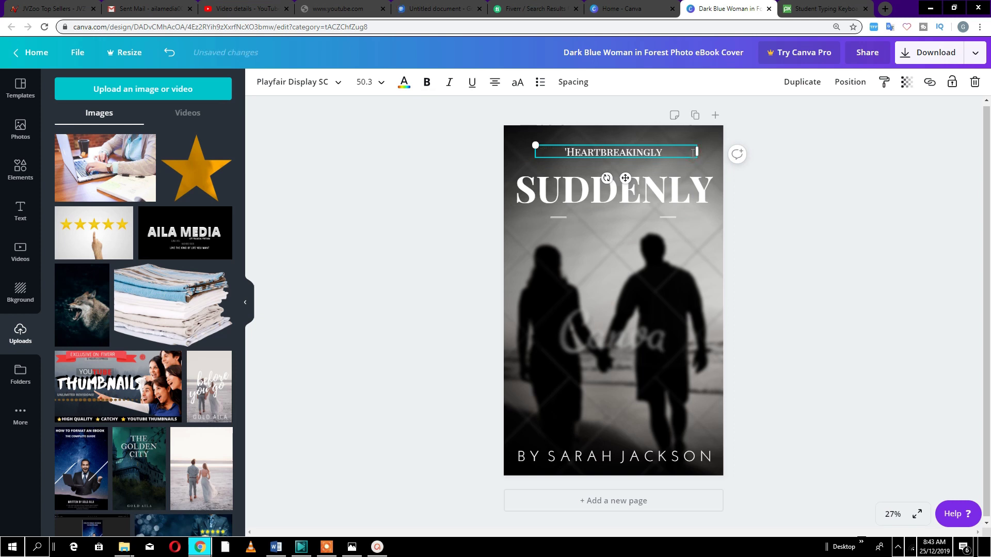
key(BackSpace)
key(BackSpace)
key(BackSpace)
key(BackSpace)
key(BackSpace)
key(BackSpace)
key(BackSpace)
key(BackSpace)
key(BackSpace)
key(BackSpace)
key(BackSpace)
key(BackSpace)
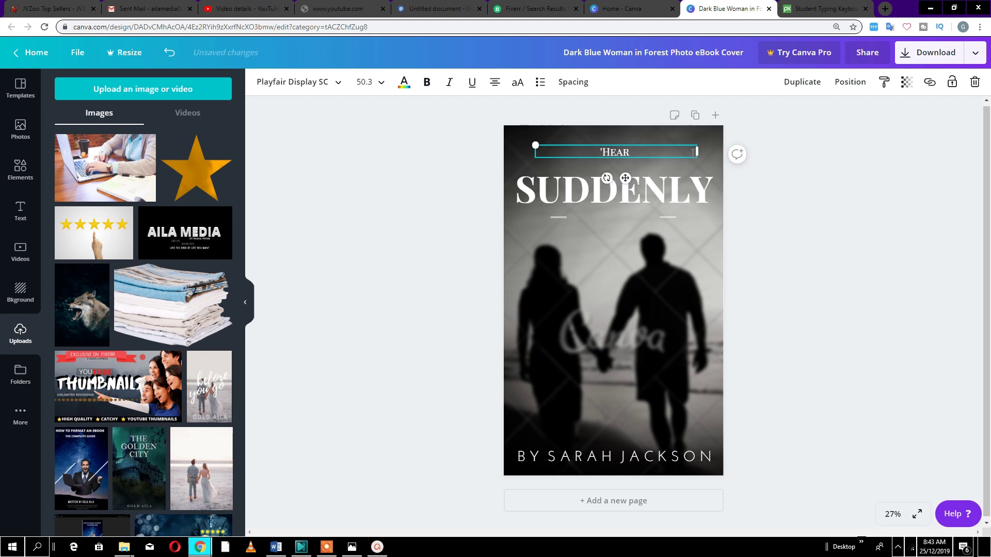
key(BackSpace)
key(BackSpace)
text(GRAPHICS DESIGN)
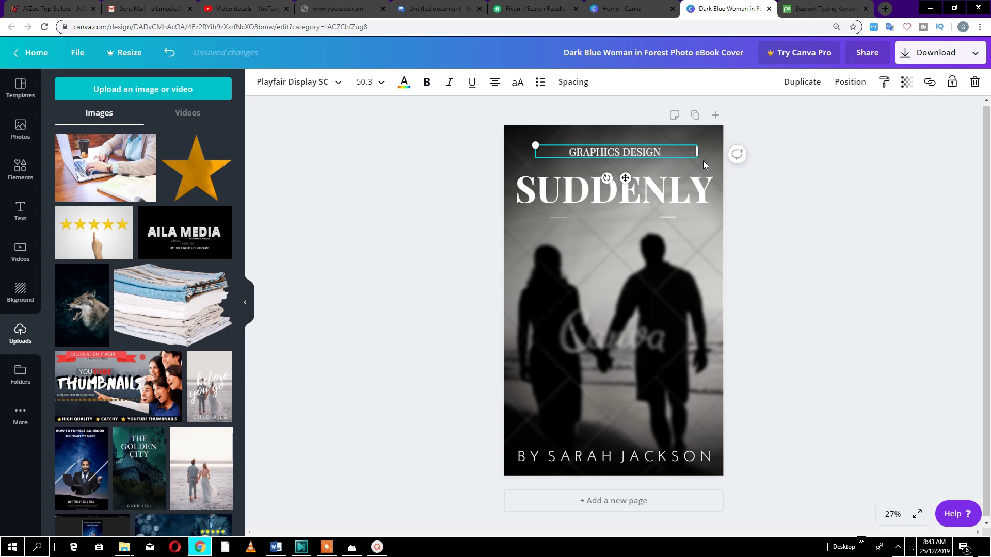
Retype the SUDDENLY title as 'CANVA'.
click(689, 190)
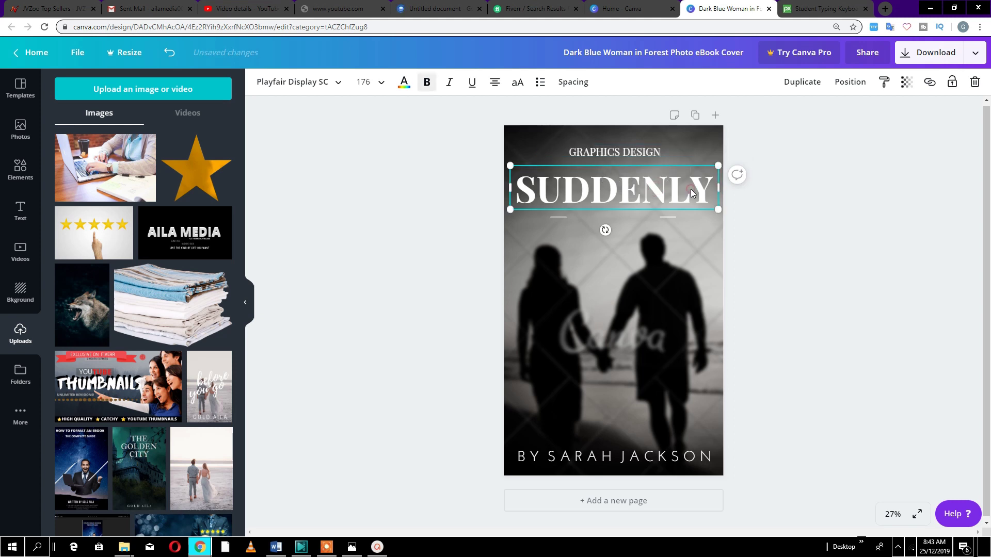
click(690, 188)
key(BackSpace)
key(BackSpace)
key(BackSpace)
key(BackSpace)
key(BackSpace)
key(BackSpace)
key(BackSpace)
key(BackSpace)
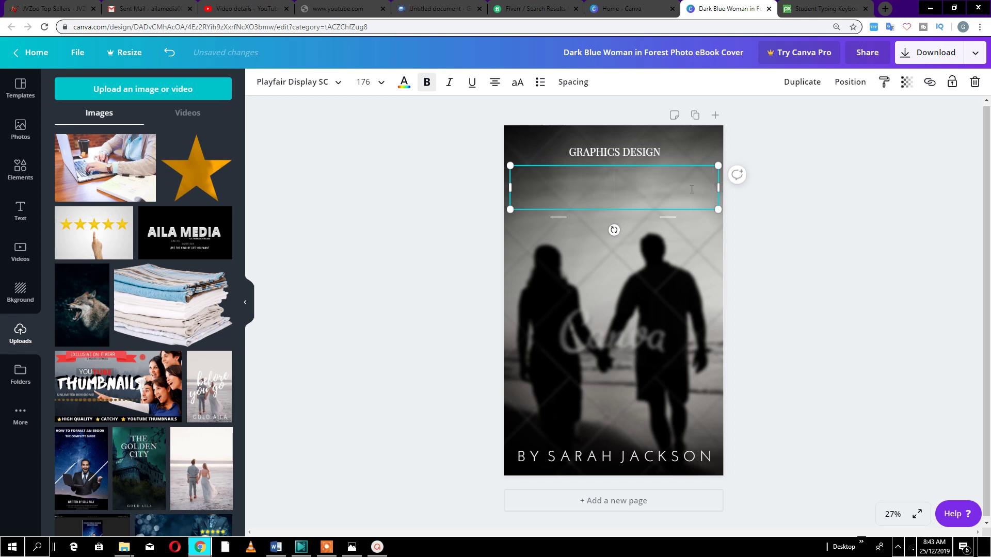
text(CANVA)
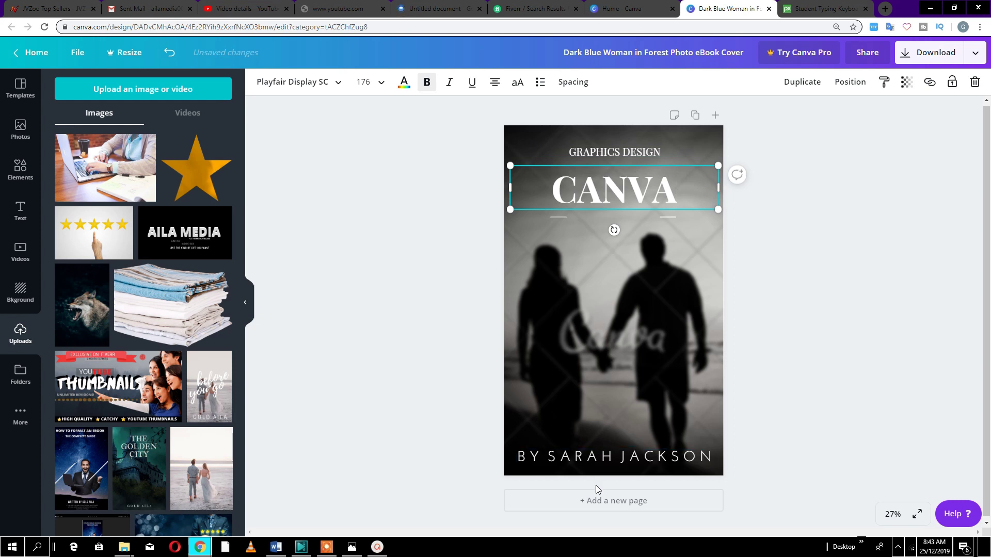
Replace the template author in the bottom byline with the new author's name.
click(632, 459)
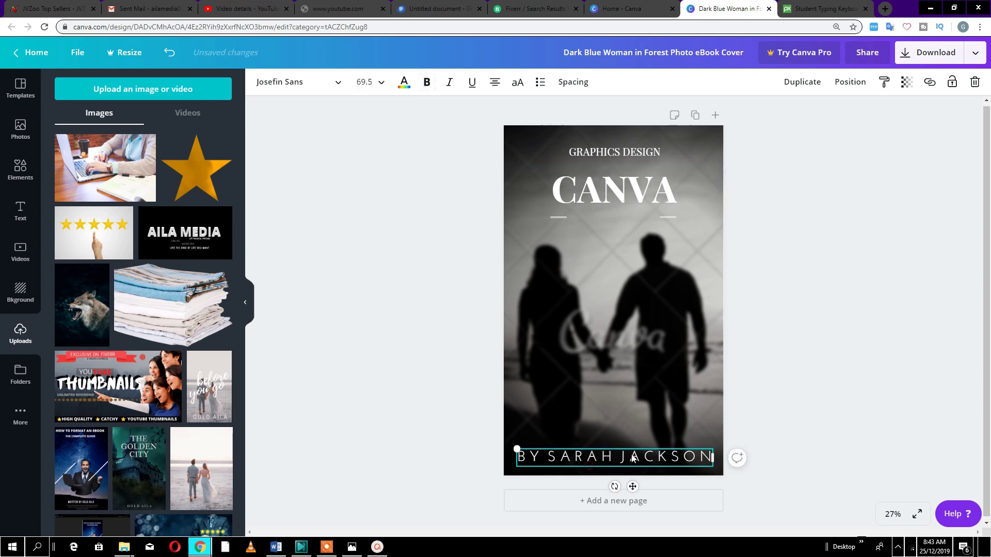
click(703, 459)
key(BackSpace)
key(BackSpace)
key(BackSpace)
key(BackSpace)
key(BackSpace)
key(BackSpace)
key(BackSpace)
key(BackSpace)
key(BackSpace)
key(BackSpace)
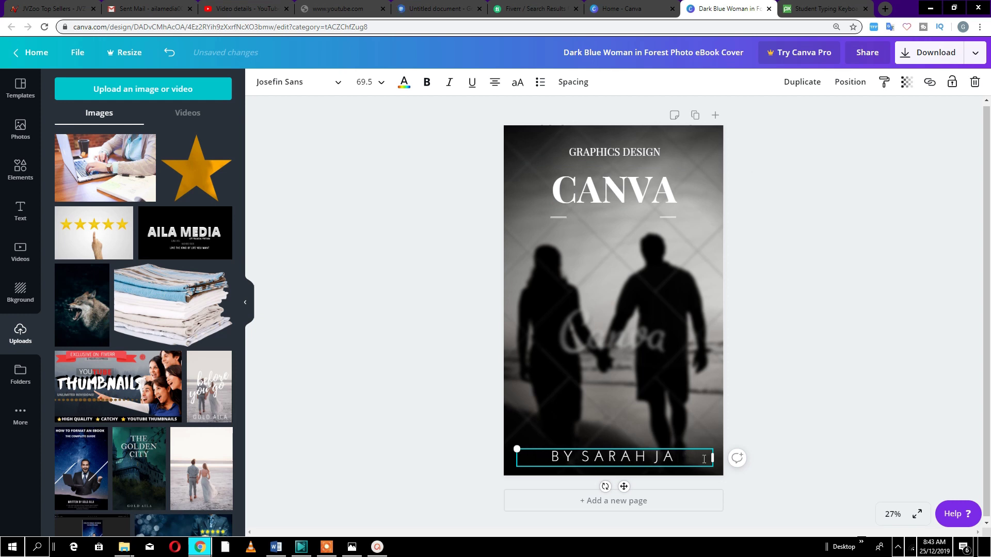
key(BackSpace)
key(BackSpace)
key(BackSpace)
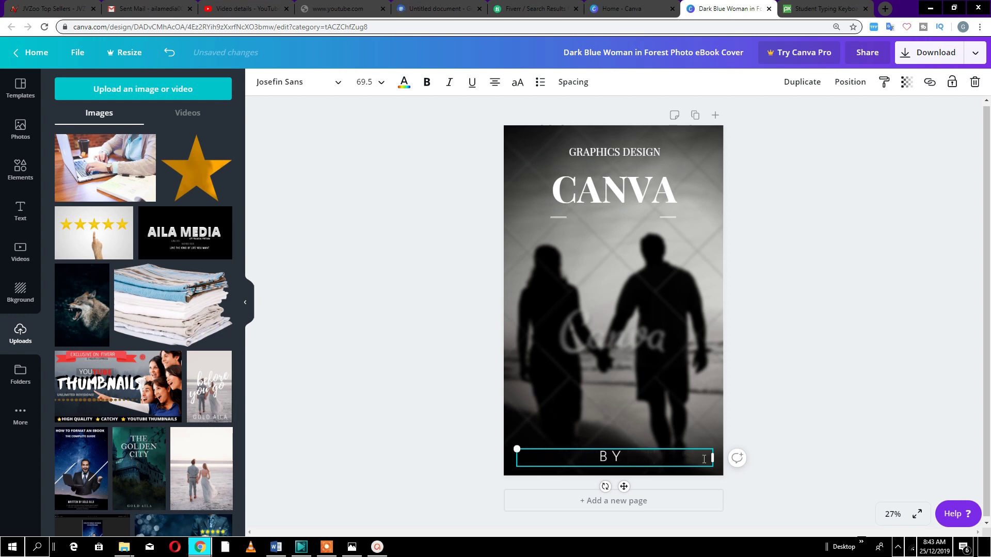
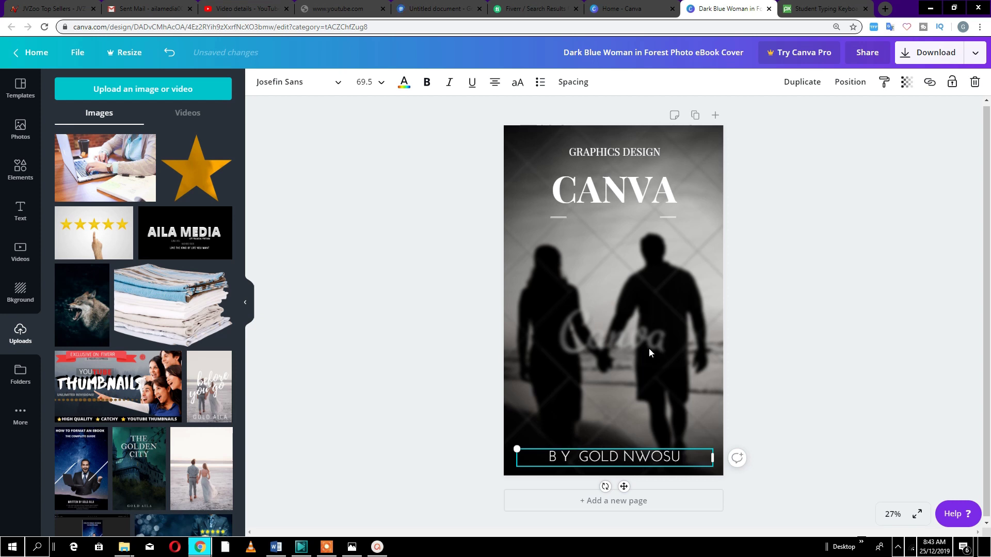
click(603, 155)
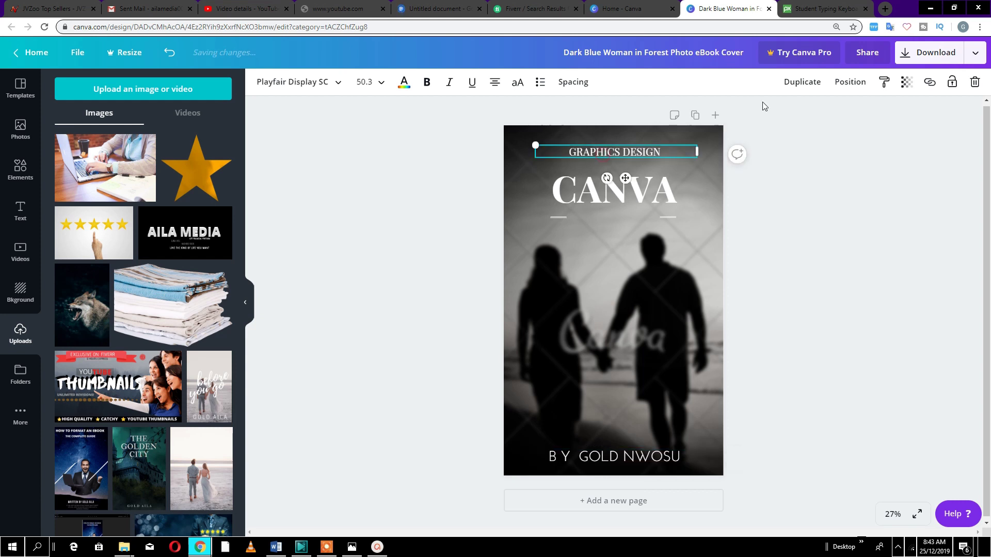
Duplicate the GRAPHICS DESIGN heading and retype the copy as 'WITH'.
click(794, 84)
drag(644, 153, 664, 218)
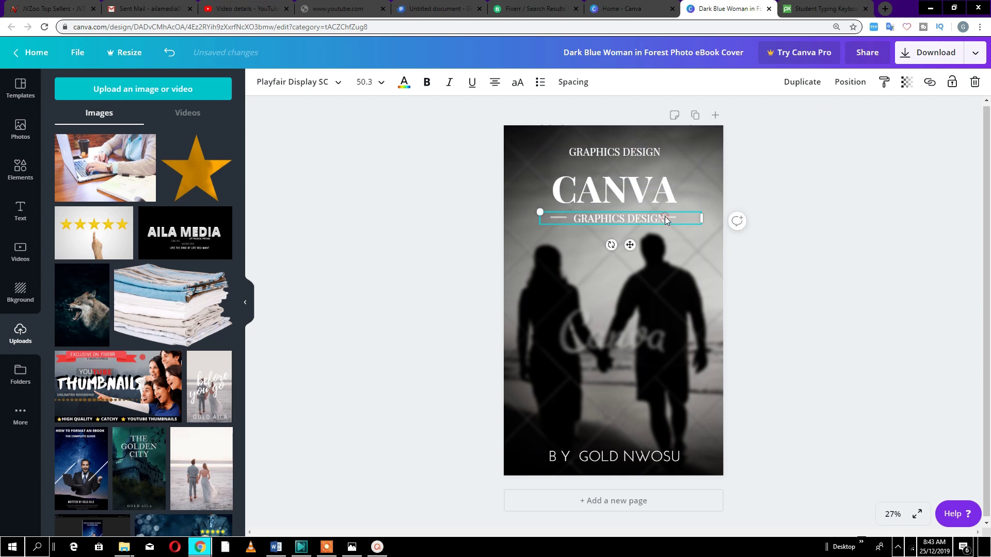
click(665, 218)
key(BackSpace)
key(BackSpace)
key(BackSpace)
key(BackSpace)
key(BackSpace)
key(BackSpace)
key(BackSpace)
key(BackSpace)
key(BackSpace)
key(BackSpace)
key(BackSpace)
key(BackSpace)
key(BackSpace)
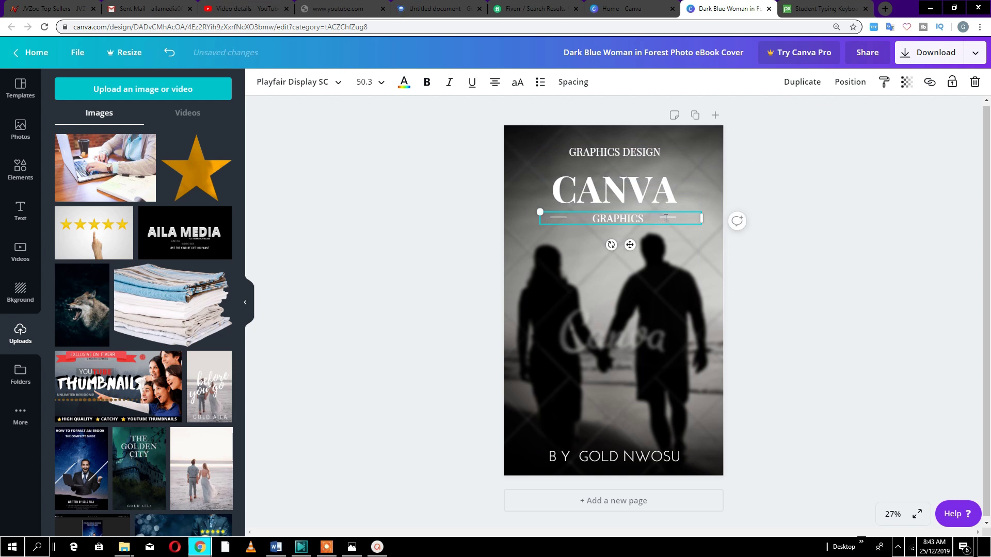
key(BackSpace)
key(BackSpace)
text(WITH)
Move CANVA down and WITH up under GRAPHICS DESIGN, leaving the background photo uncropped.
click(634, 198)
drag(630, 194, 626, 259)
drag(614, 216, 607, 174)
click(621, 216)
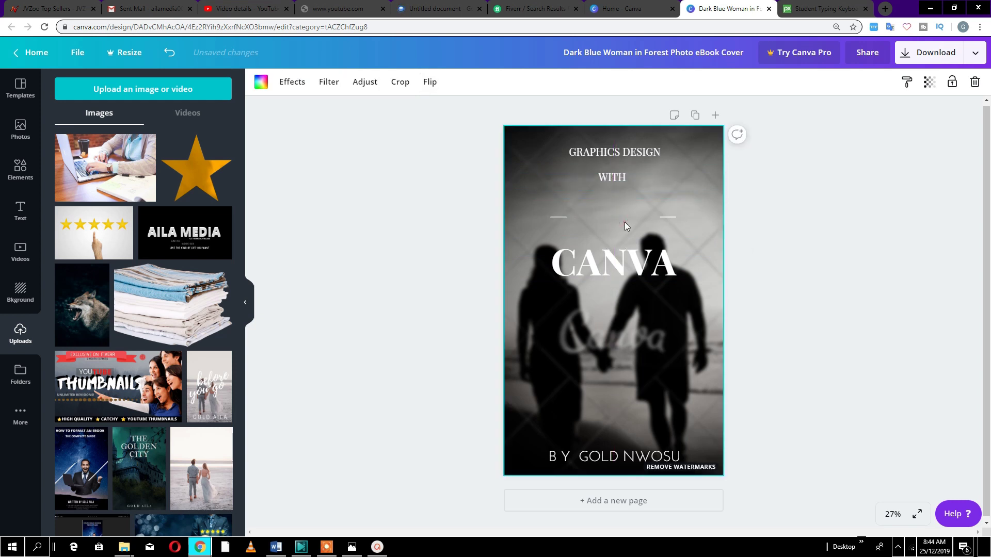
click(664, 215)
click(562, 214)
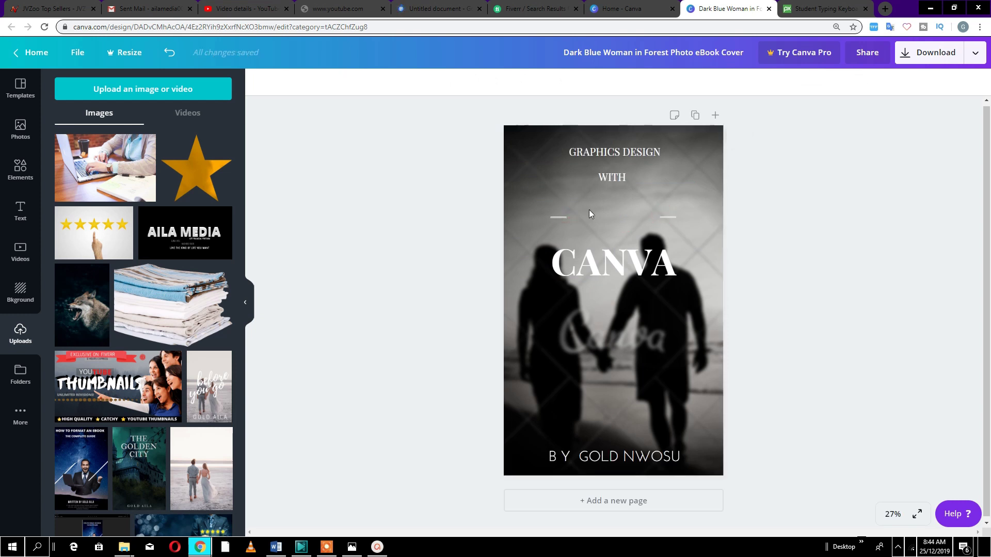
click(563, 215)
click(611, 175)
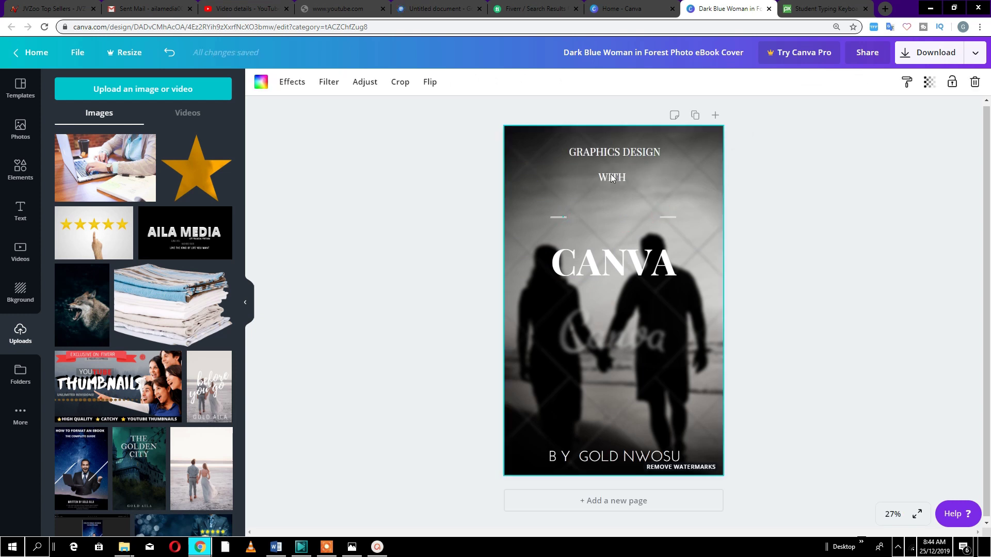
double_click(611, 170)
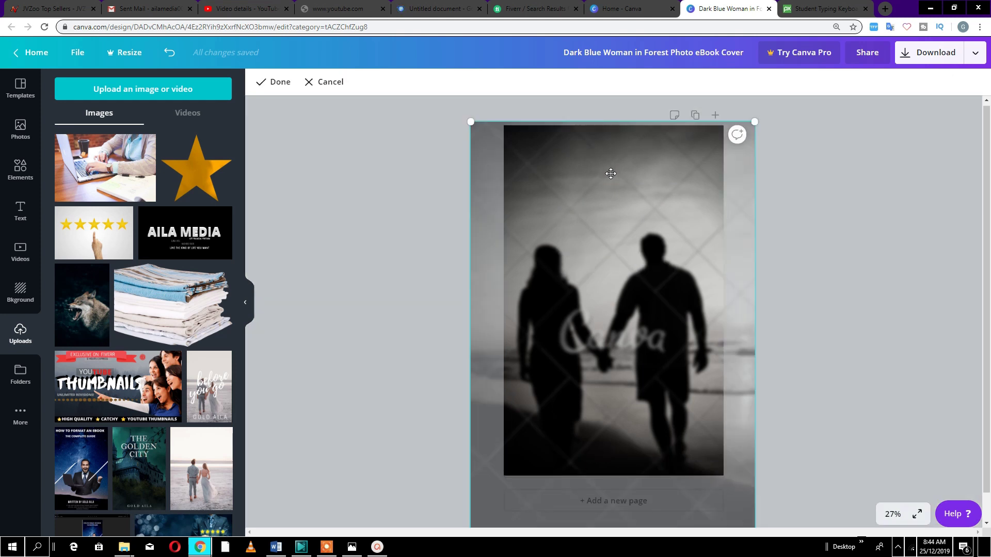
click(840, 165)
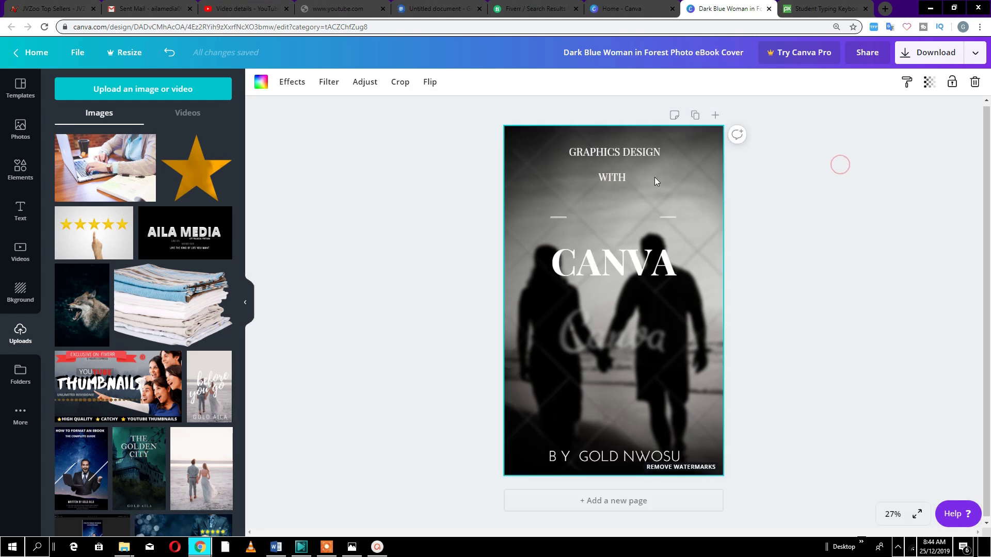
Tighten WITH and CANVA beneath the heading and swap the background for the laptop photo.
drag(615, 180, 615, 171)
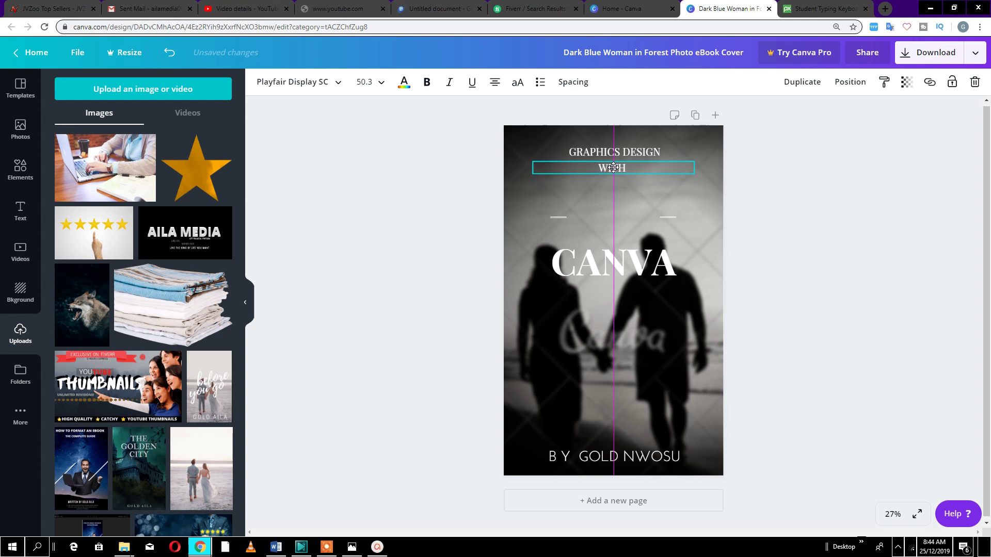
drag(616, 254, 618, 196)
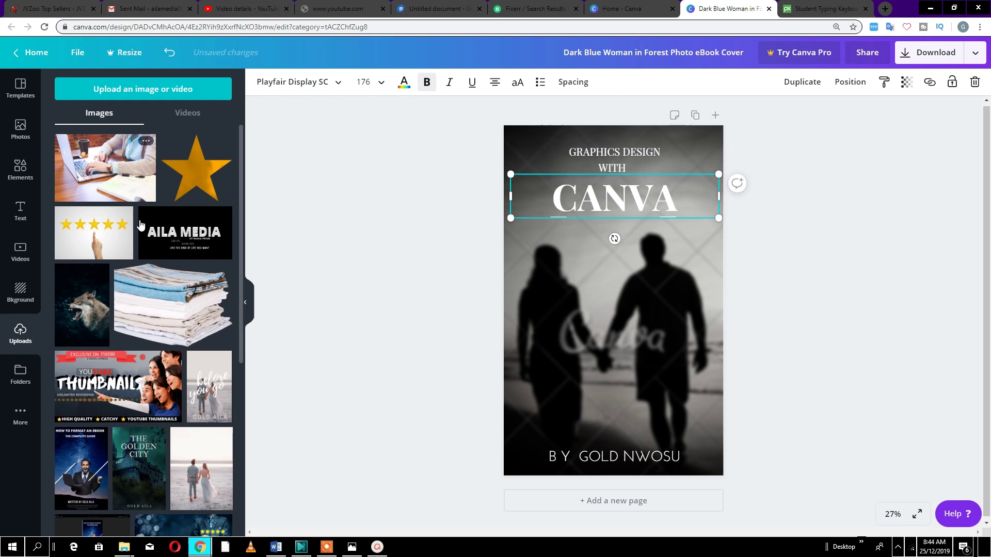
drag(87, 176, 514, 442)
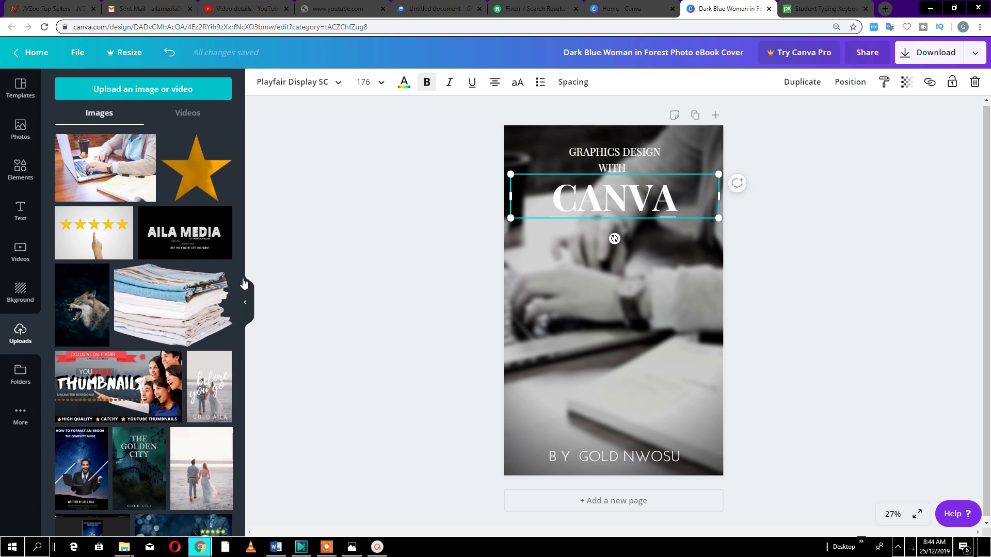
Drop the businessman-with-laptop upload onto the cover in place of the couple photo.
scroll(239, 265, down, 2)
scroll(253, 312, down, 4)
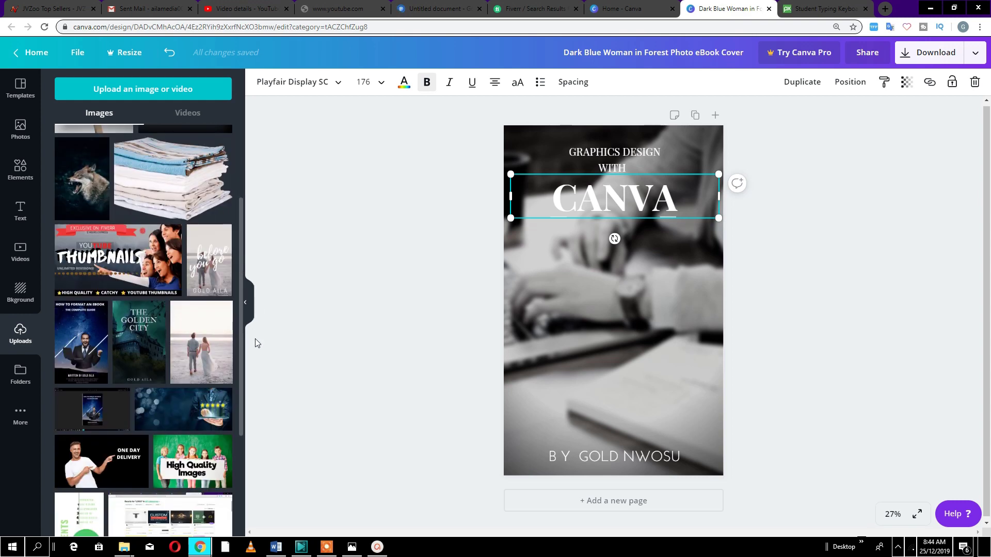
scroll(261, 383, down, 5)
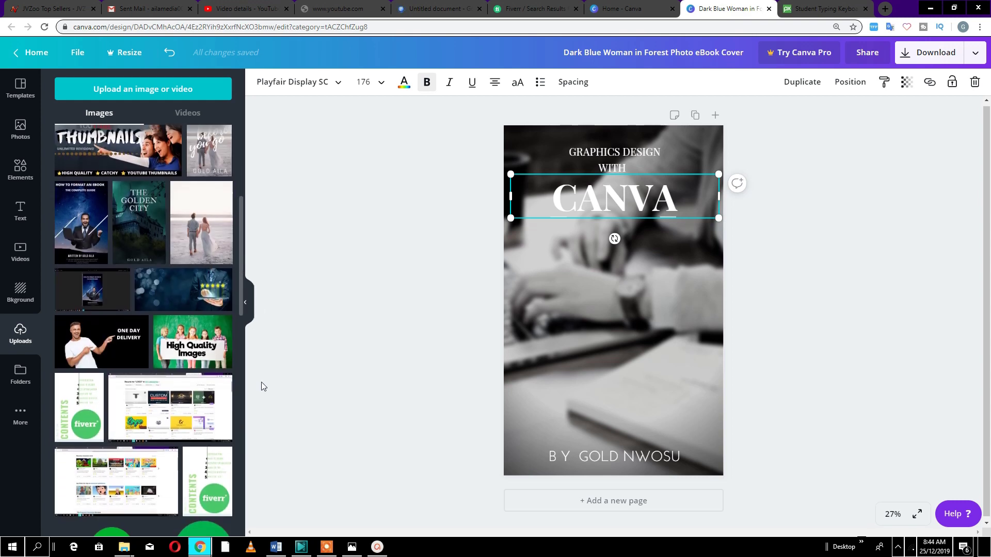
scroll(265, 437, down, 1)
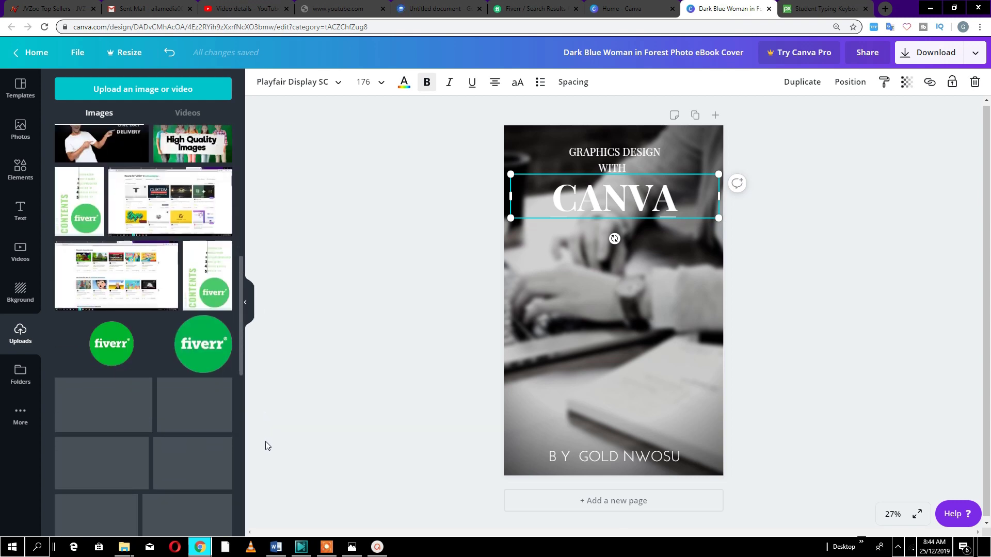
drag(241, 308, 242, 355)
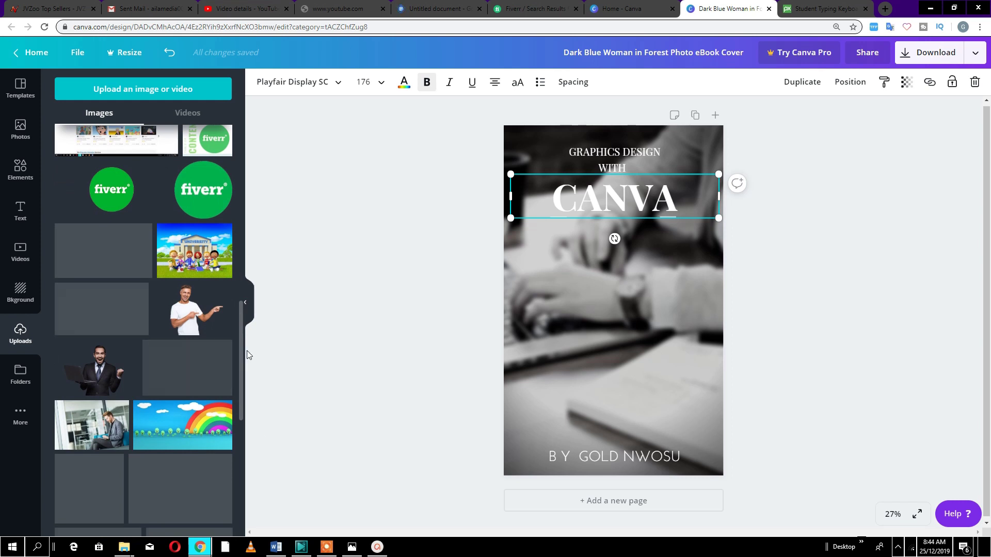
drag(91, 374, 535, 377)
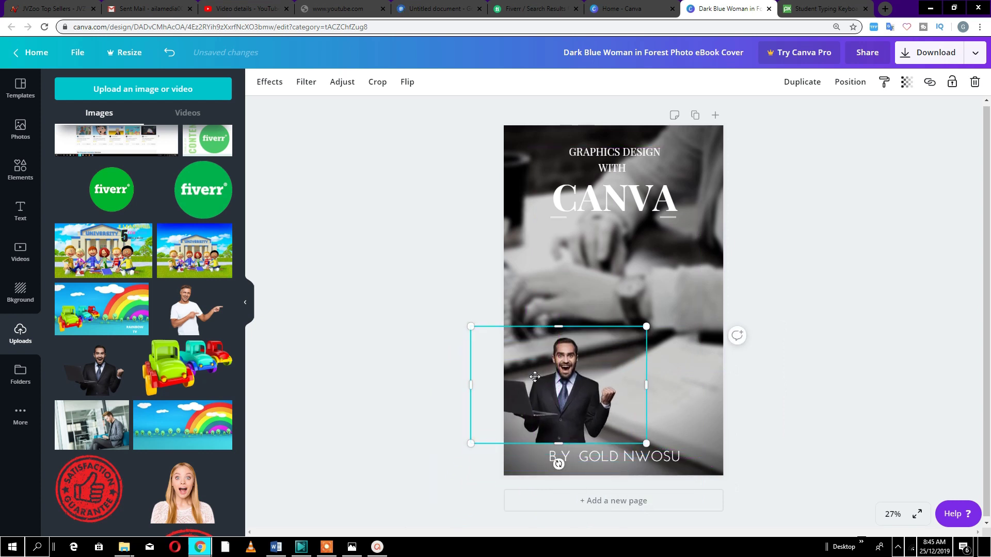
Undo the background swap and re-add the businessman photo as an enlarged element above the byline.
key(Delete)
drag(121, 389, 512, 459)
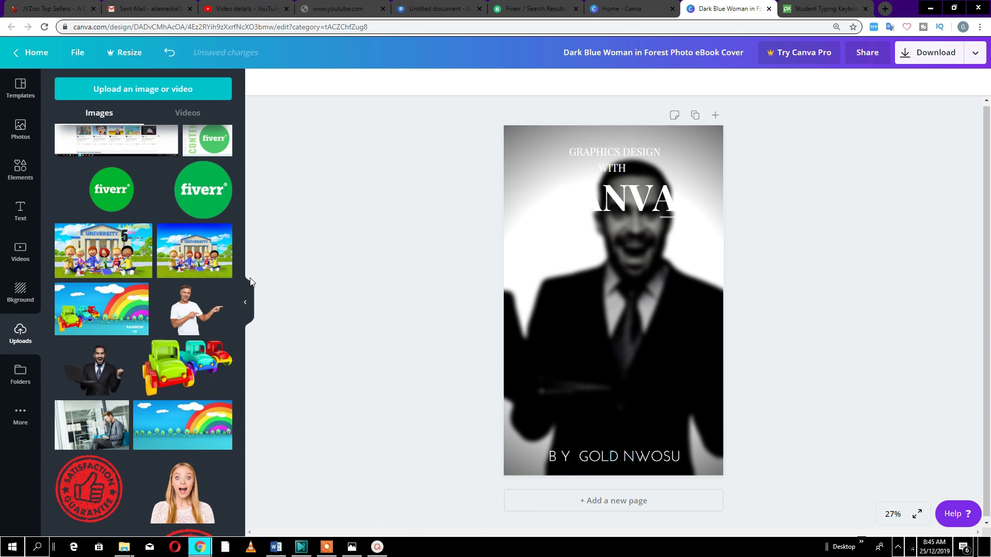
scroll(242, 350, down, 3)
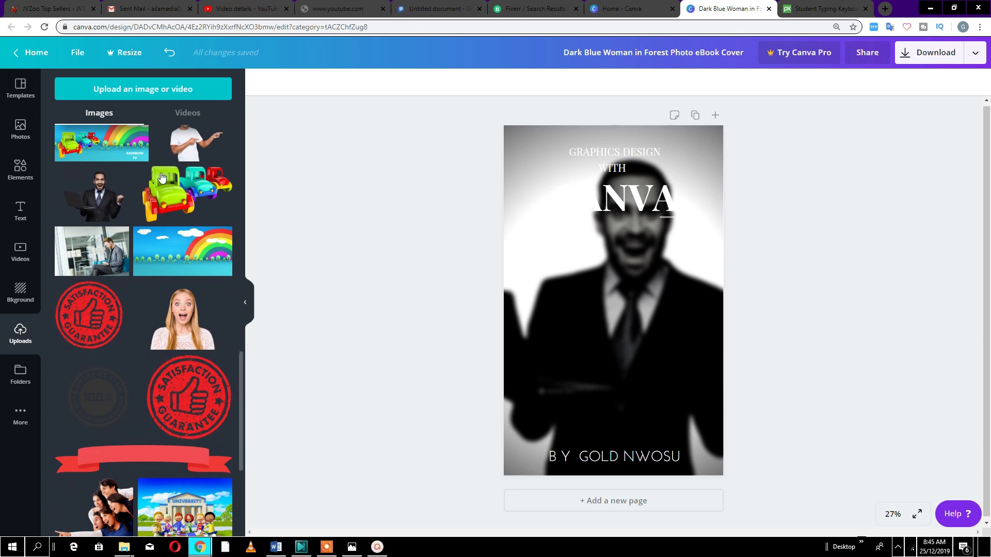
click(576, 330)
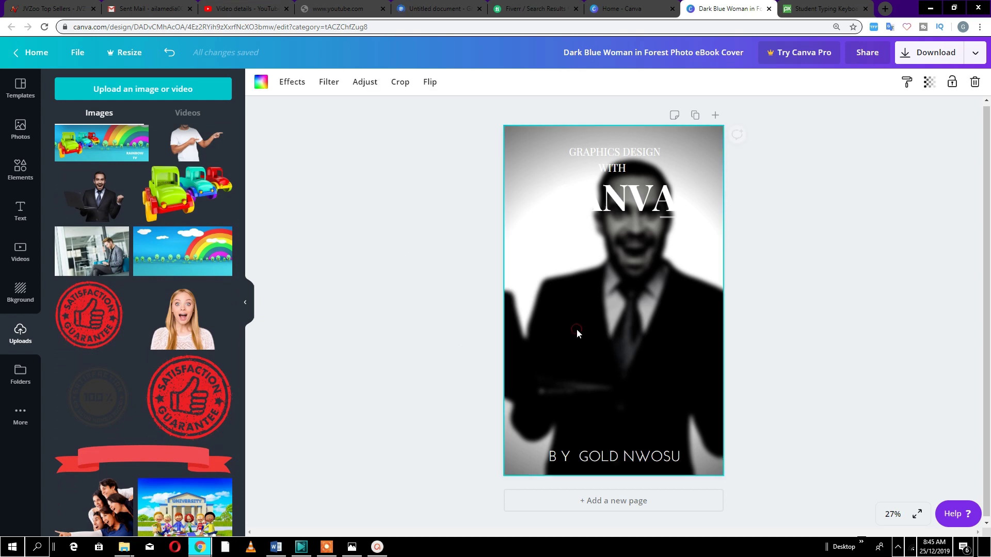
key(ctrl+z)
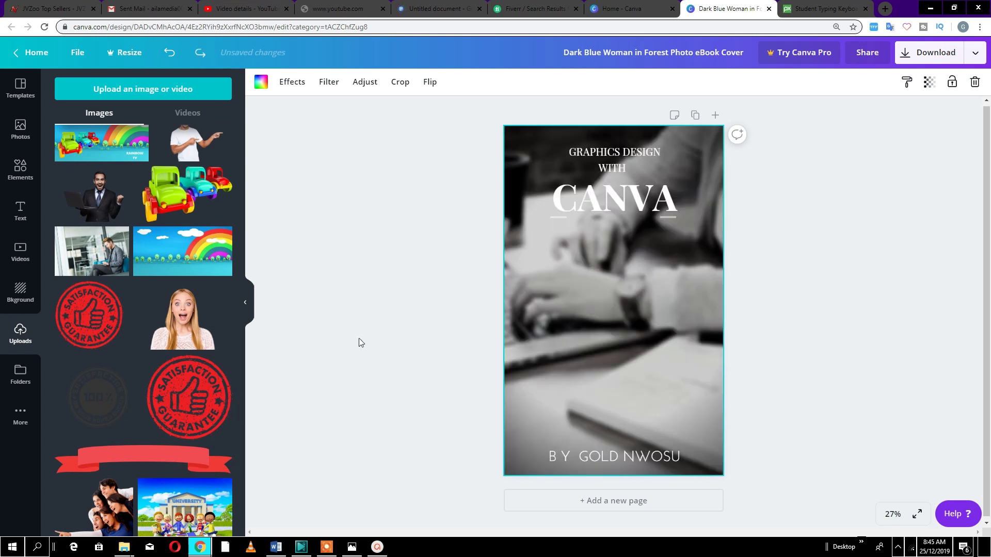
drag(95, 198, 581, 327)
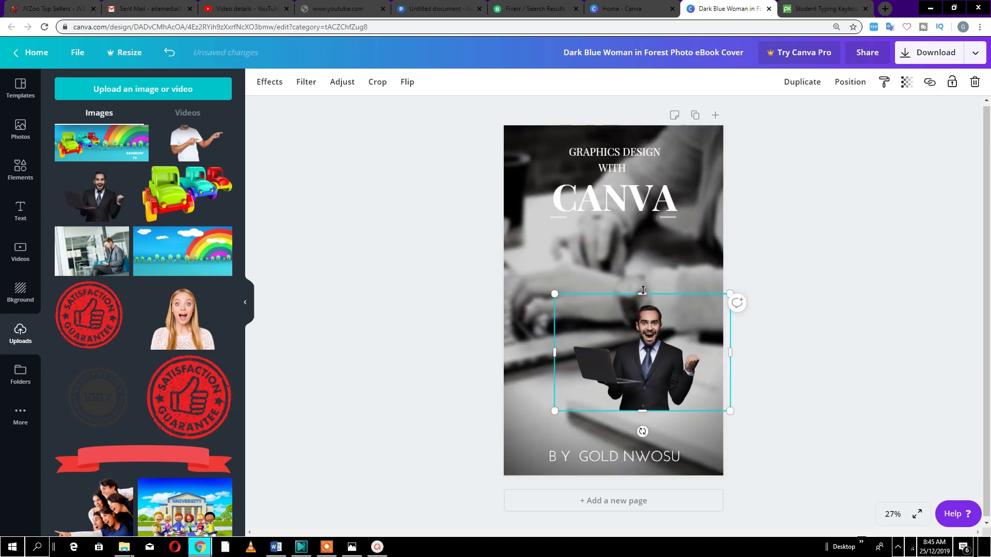
drag(642, 290, 642, 254)
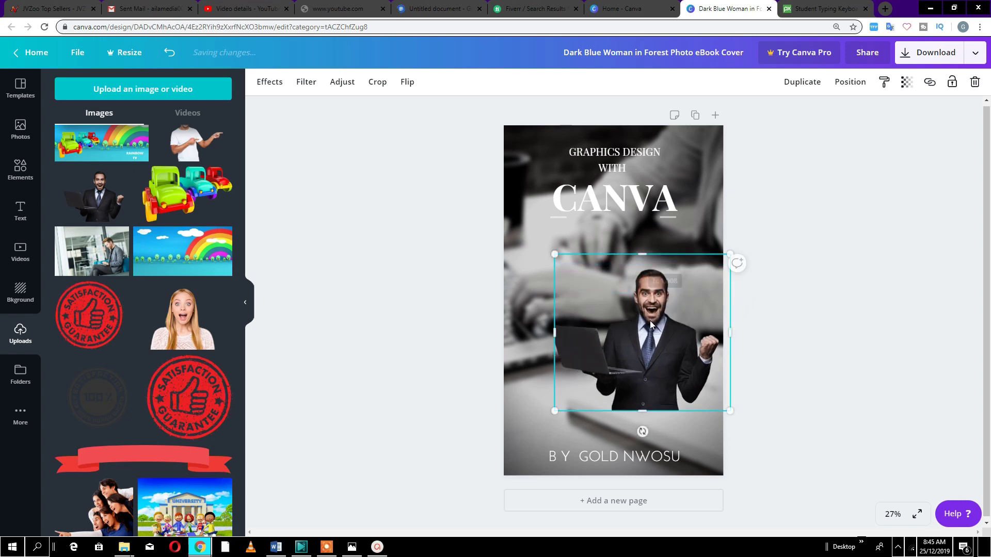
Fill the page background with solid black and centre the businessman photo between title and byline.
click(527, 231)
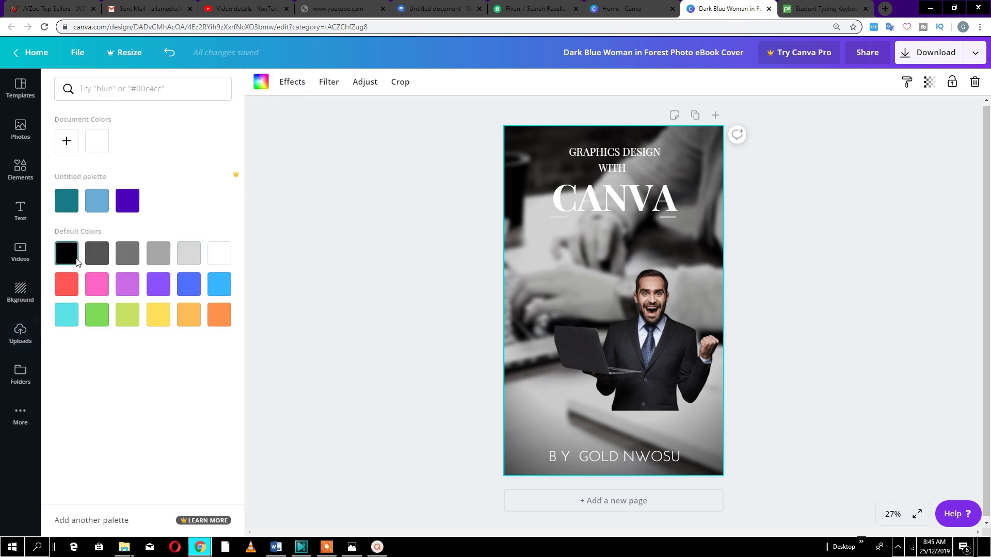
click(75, 260)
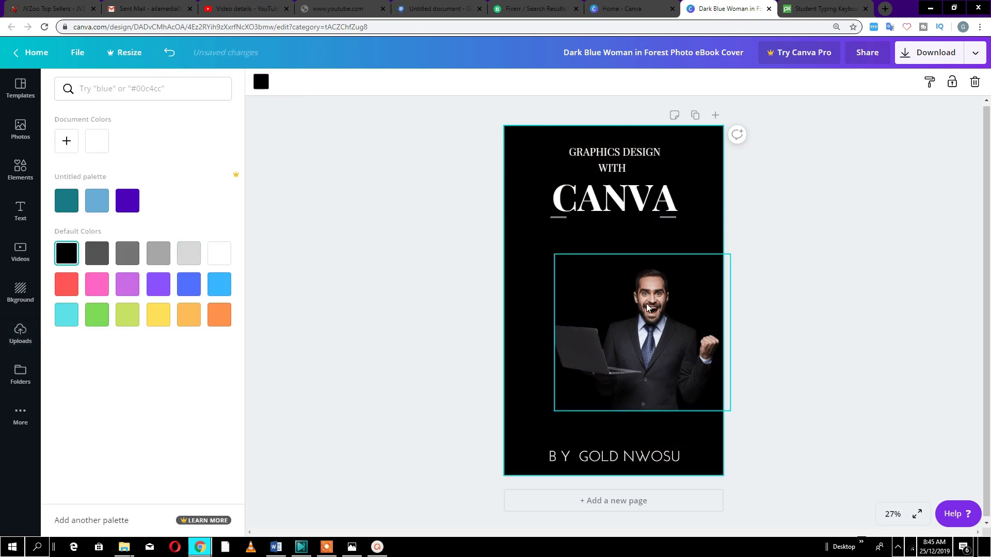
drag(670, 336, 627, 314)
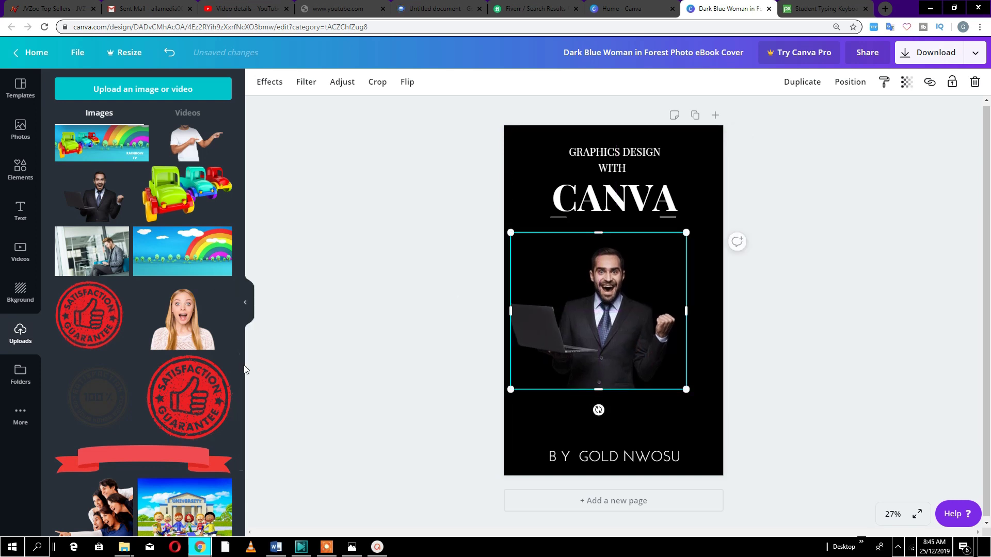
click(249, 433)
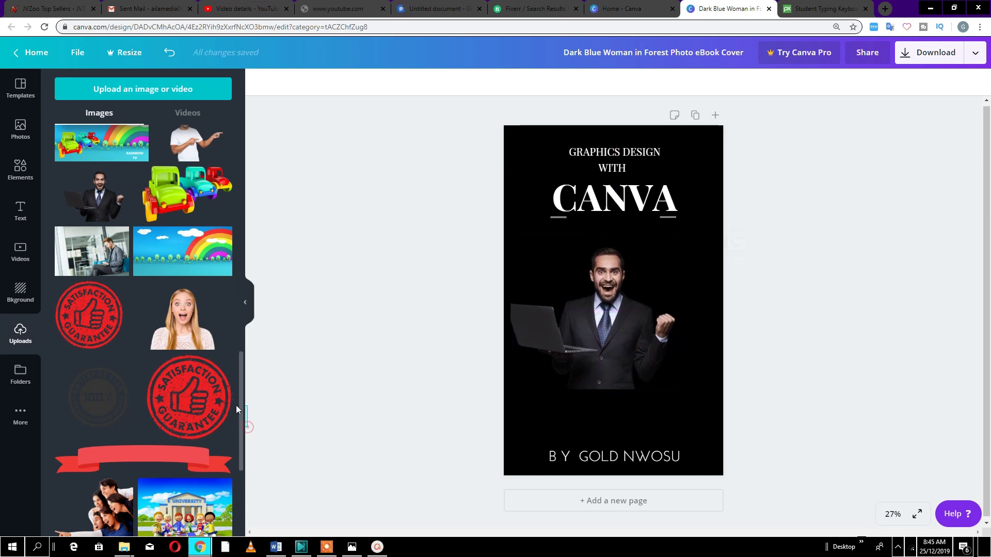
click(239, 483)
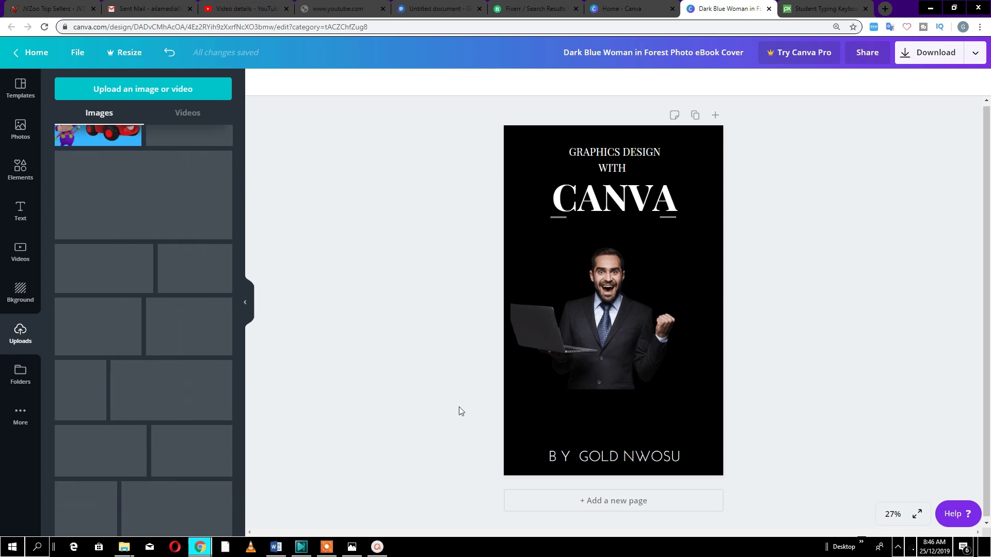
Swap the businessman image for the typing-on-laptop photo on the cover.
drag(606, 349, 611, 343)
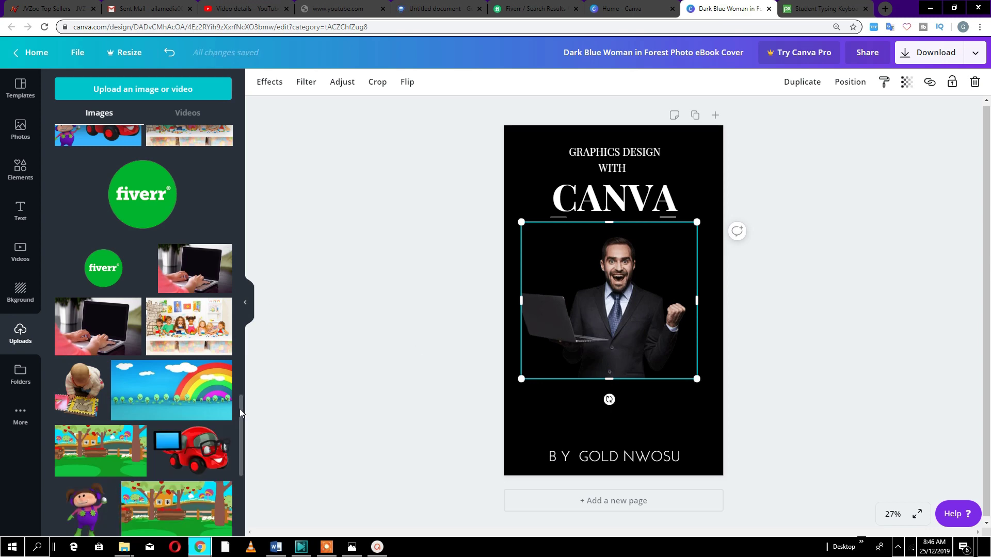
scroll(239, 409, down, 6)
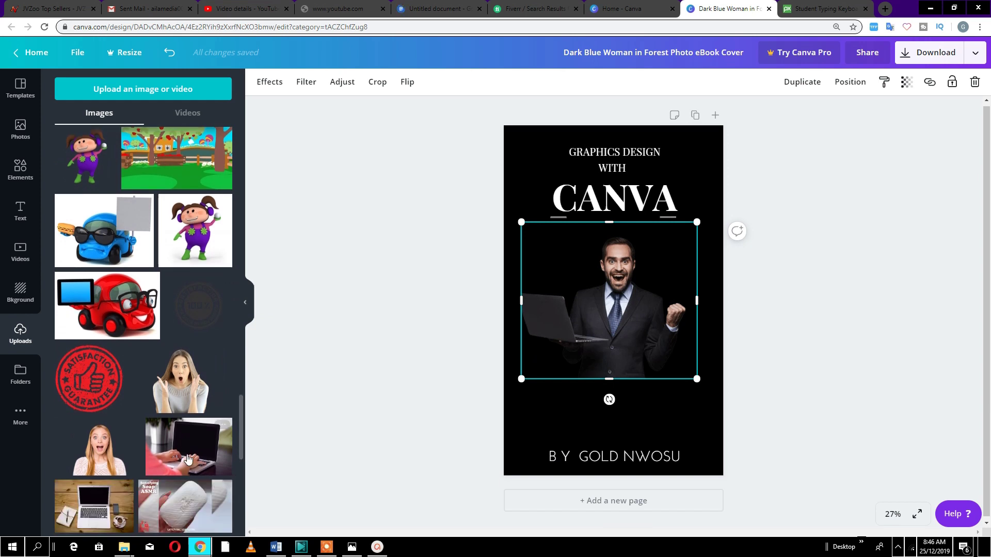
drag(195, 457, 546, 392)
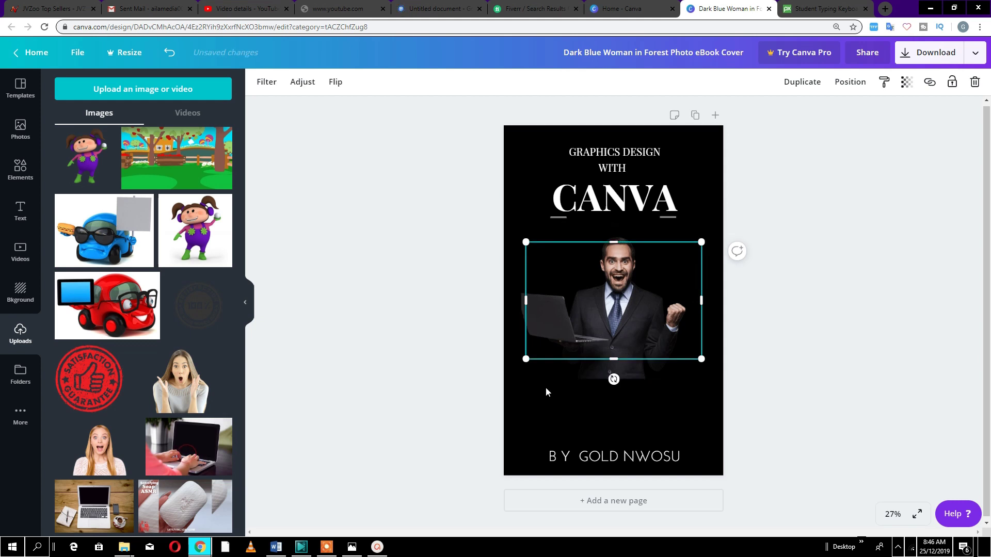
drag(636, 326, 762, 365)
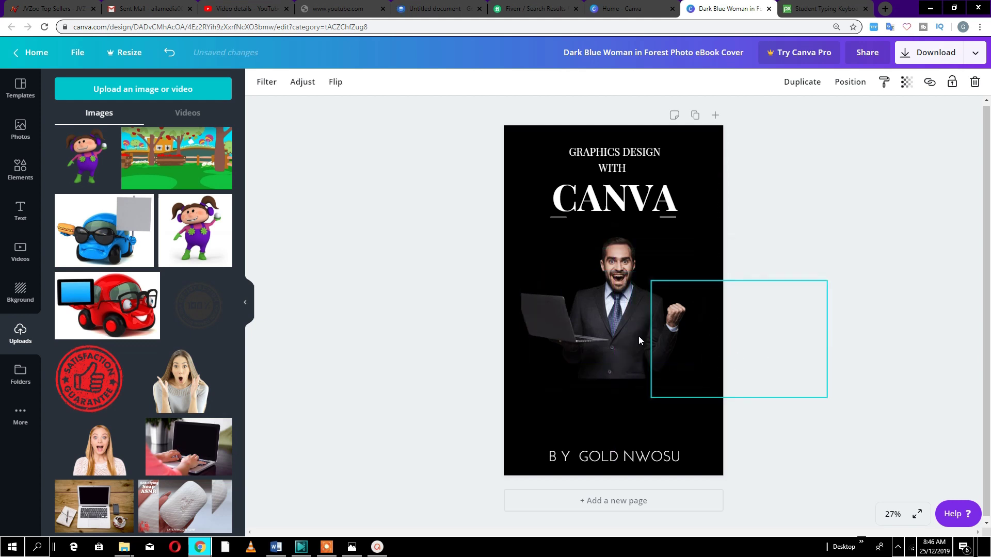
click(630, 335)
key(Delete)
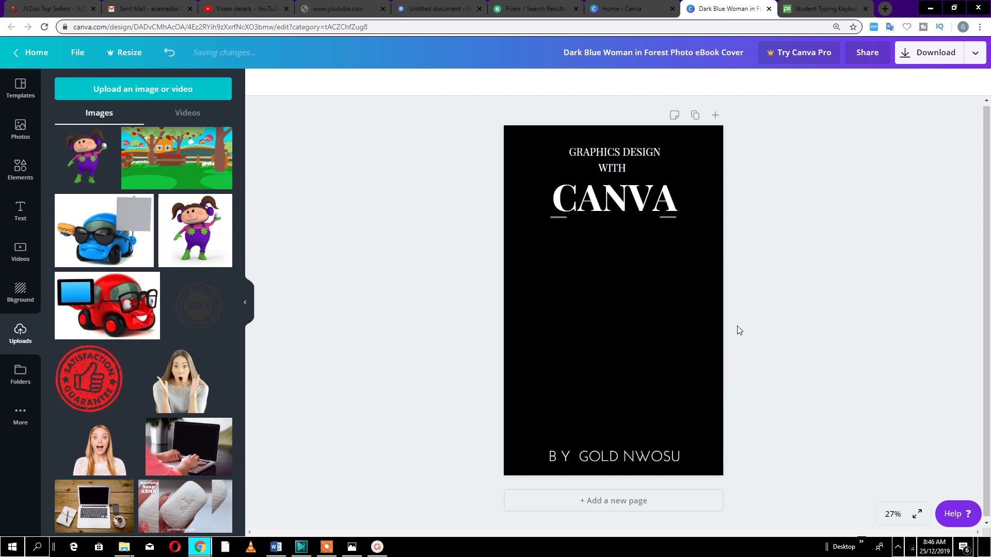
key(ctrl+z)
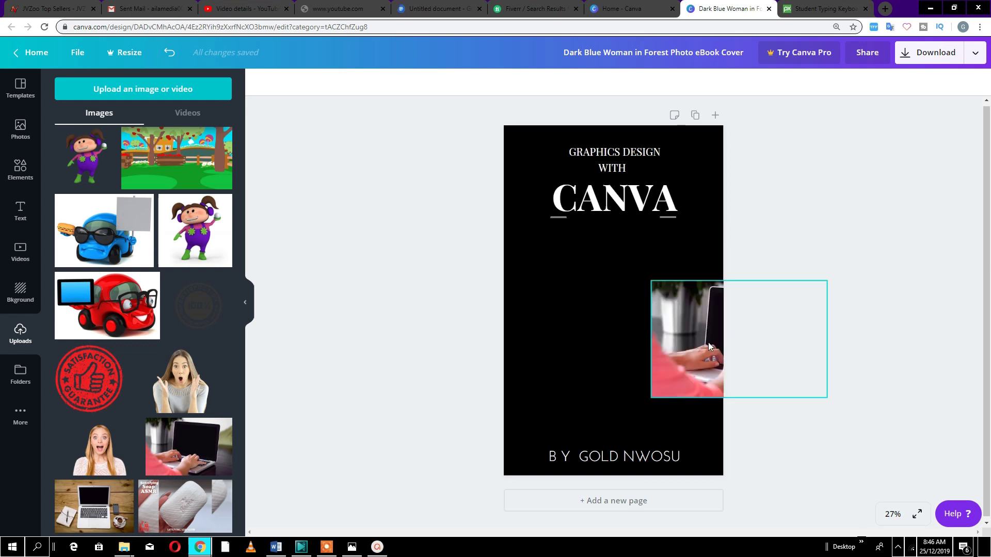
drag(701, 341, 569, 321)
Stretch the laptop photo to span the full page width between the title and byline.
click(634, 276)
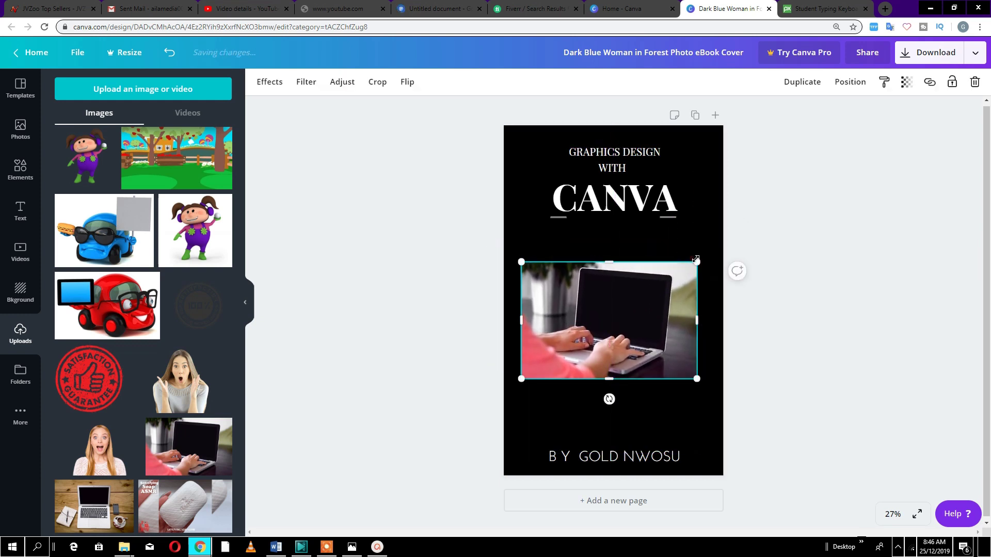
drag(695, 259, 723, 244)
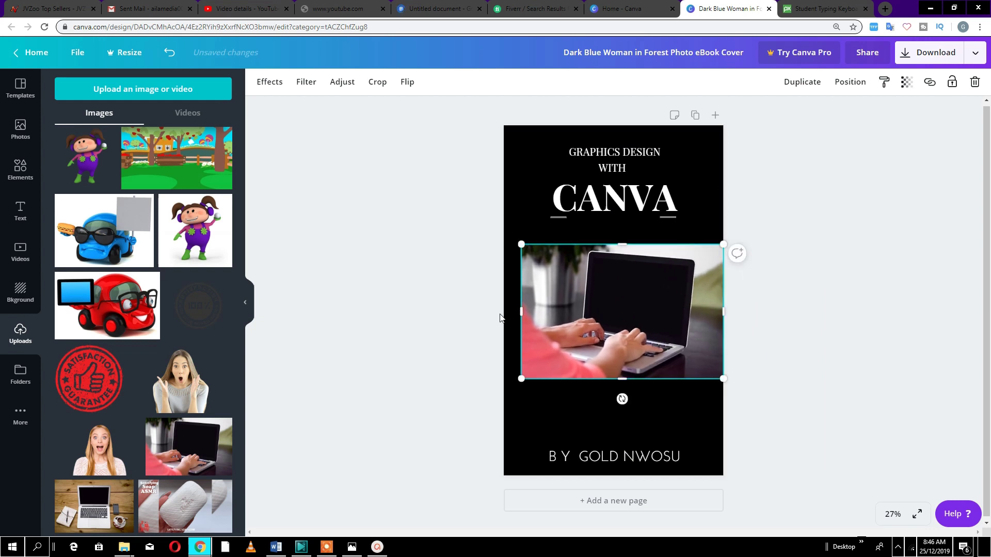
drag(521, 312, 486, 312)
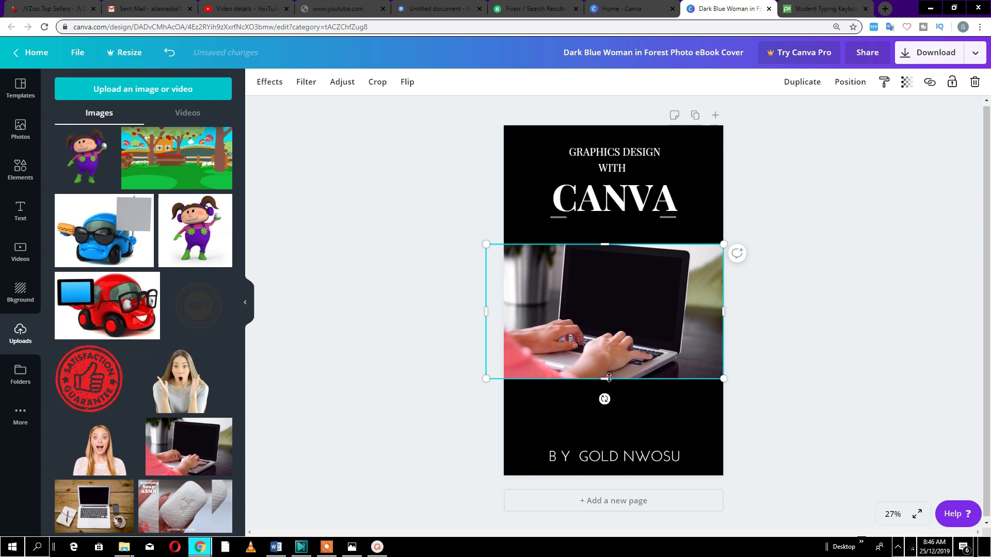
drag(609, 378, 620, 418)
drag(607, 243, 608, 219)
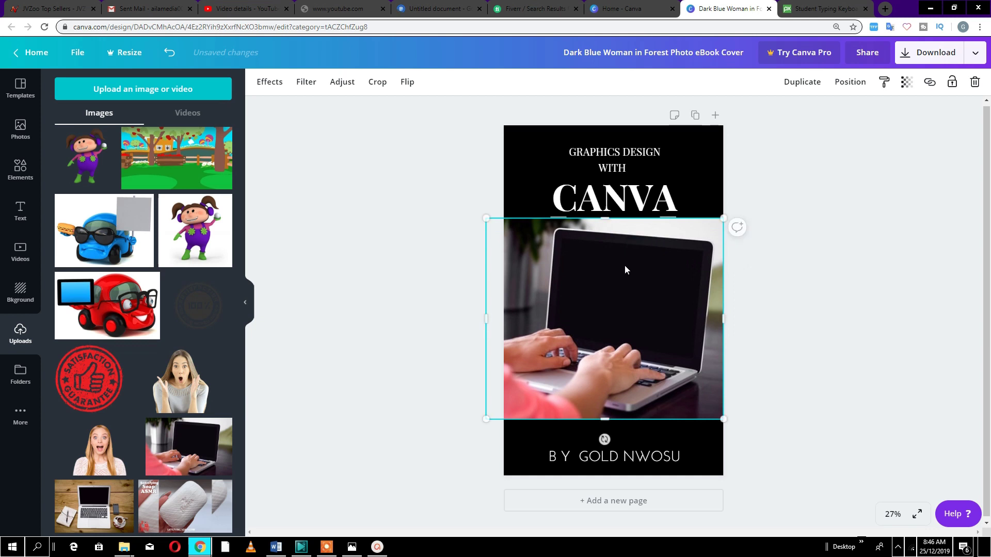
click(796, 341)
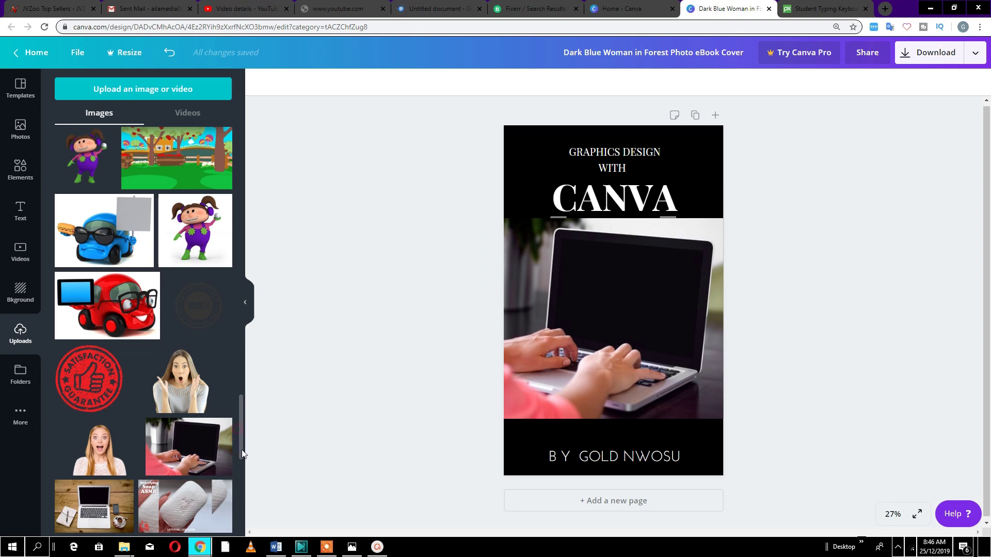
drag(242, 440, 242, 486)
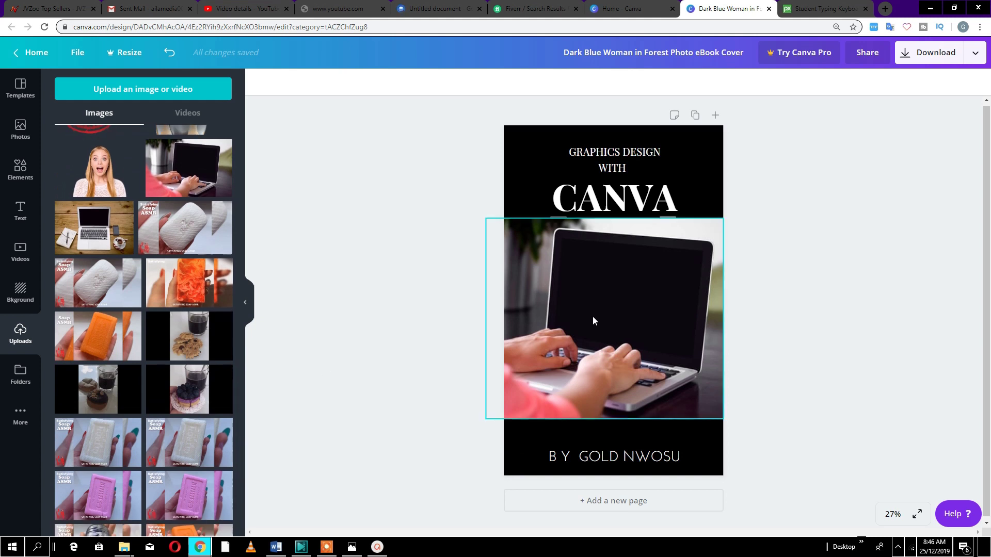
Move the GRAPHICS DESIGN, WITH and CANVA title lines up closer together.
click(646, 328)
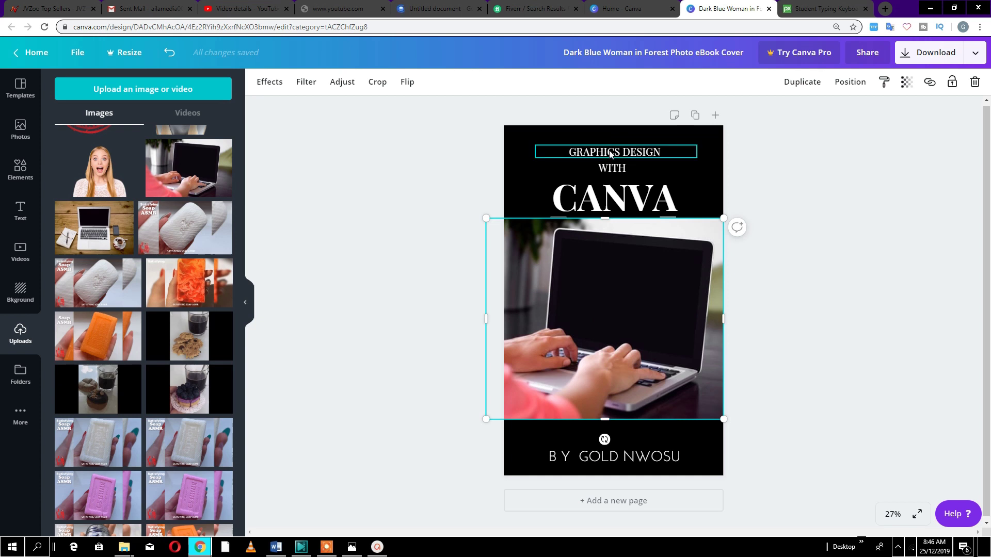
drag(610, 153, 608, 149)
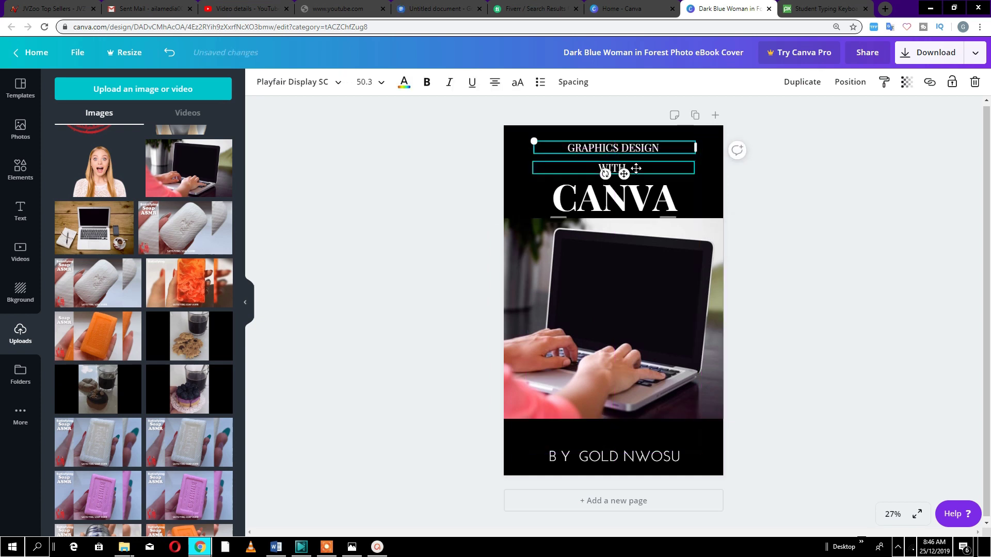
drag(637, 172, 634, 162)
drag(630, 204, 630, 196)
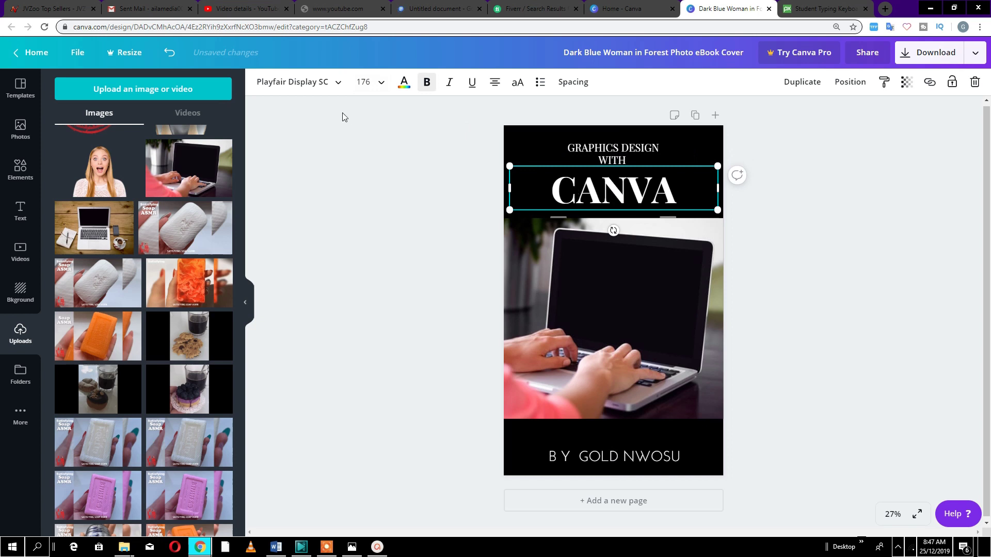
Set the CANVA heading's font size to 180.
click(384, 81)
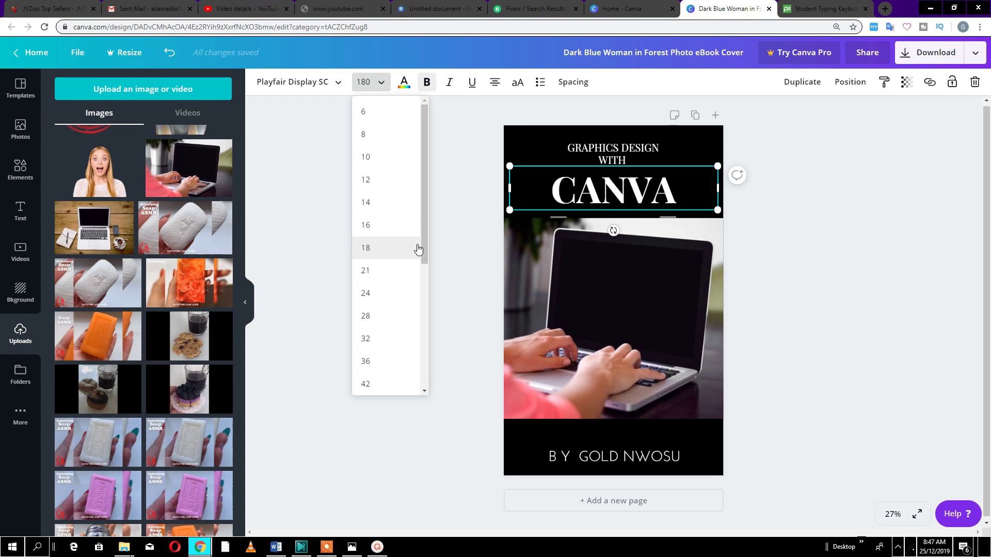
text(180)
click(591, 301)
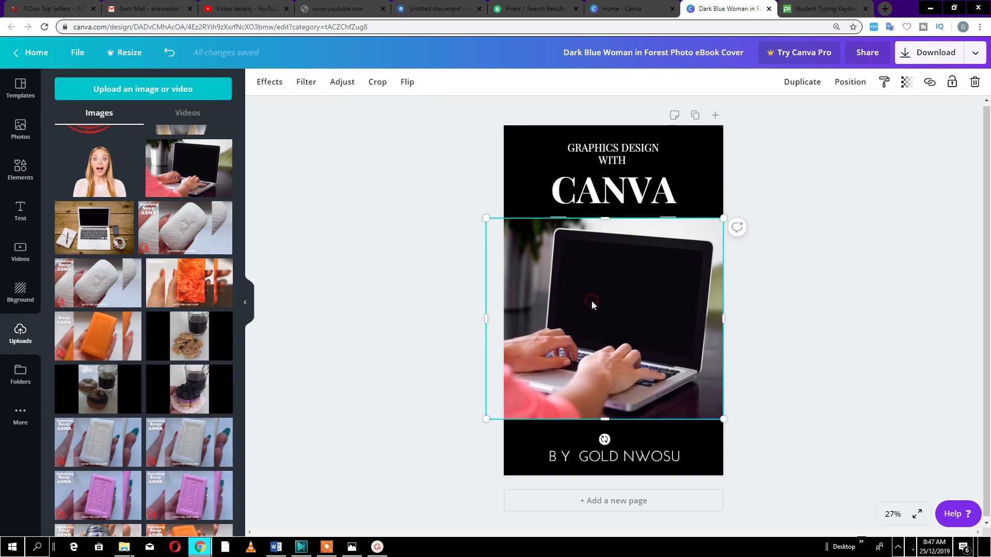
click(599, 180)
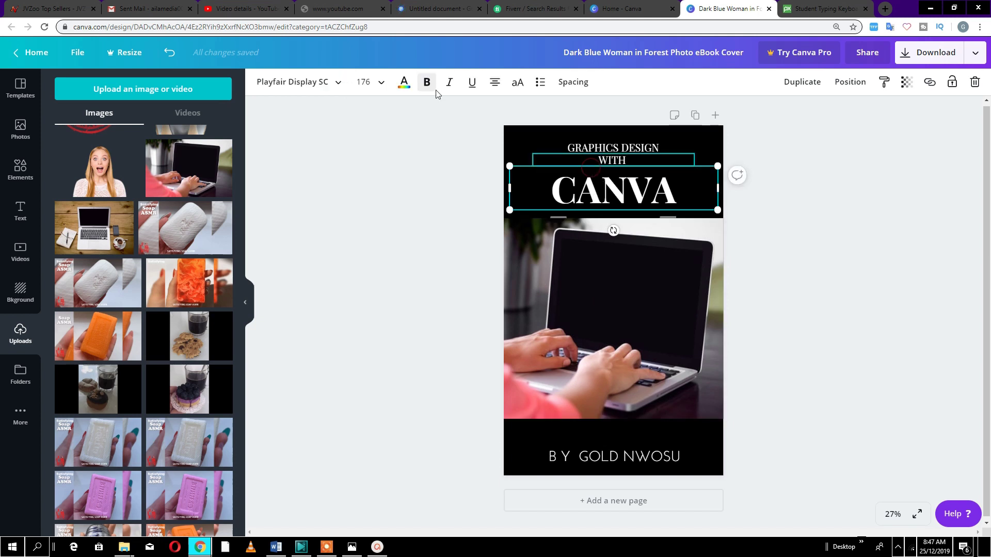
click(376, 83)
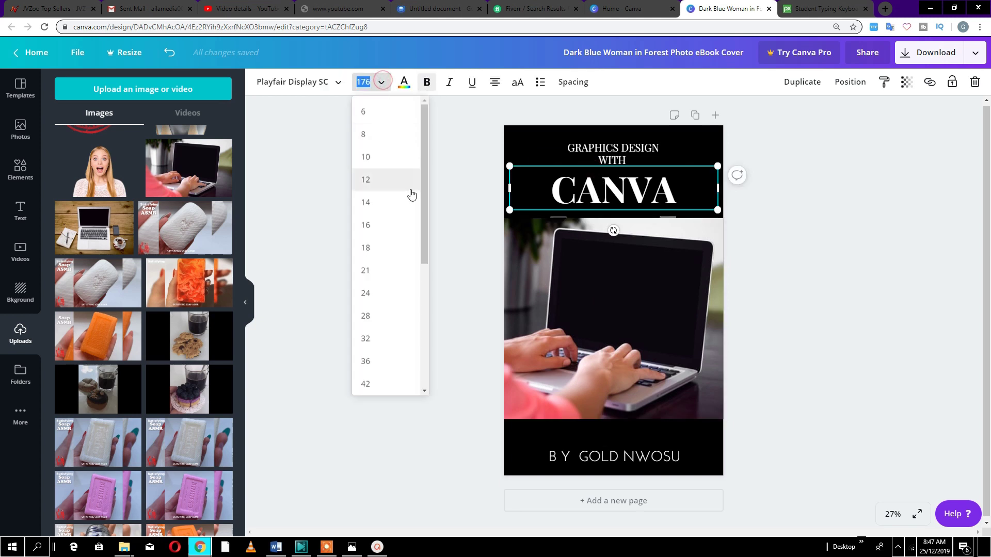
drag(427, 249, 438, 364)
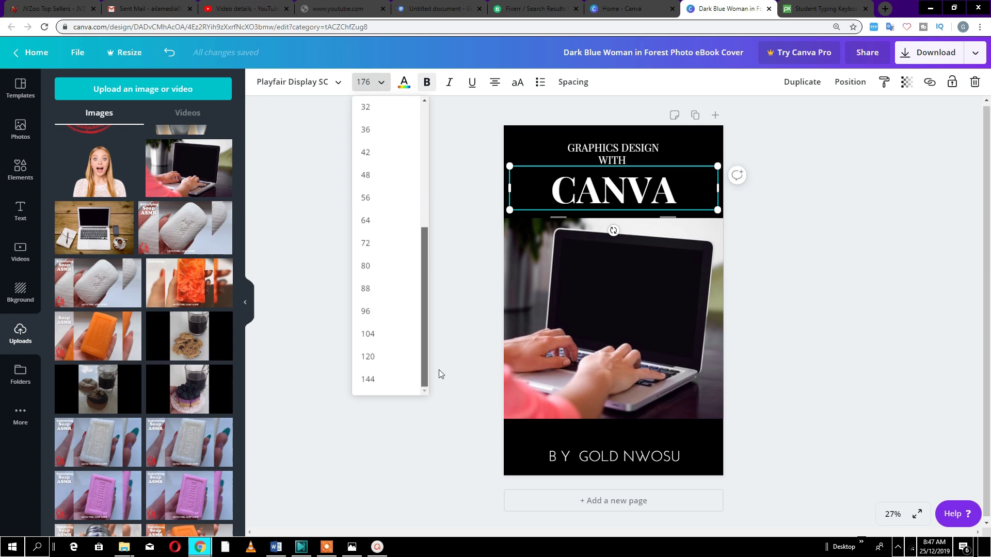
click(368, 82)
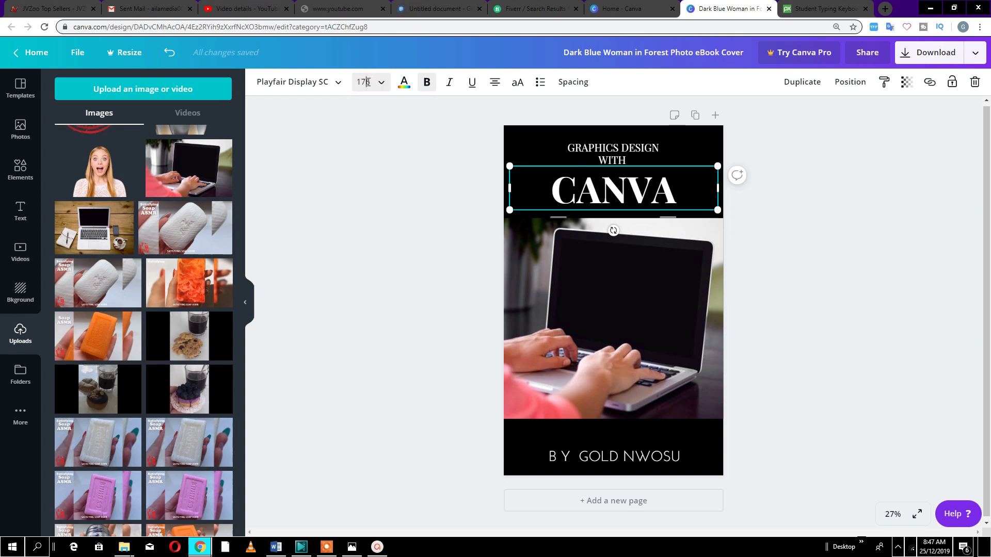
double_click(367, 83)
key(Return)
click(414, 133)
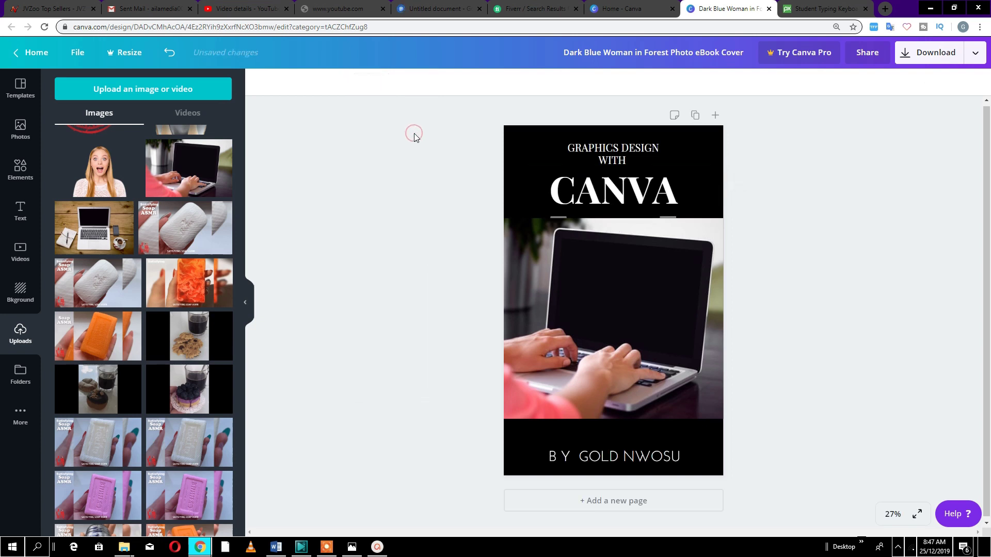
Scale the CANVA heading up to about size 266 so it spans the cover width.
click(605, 186)
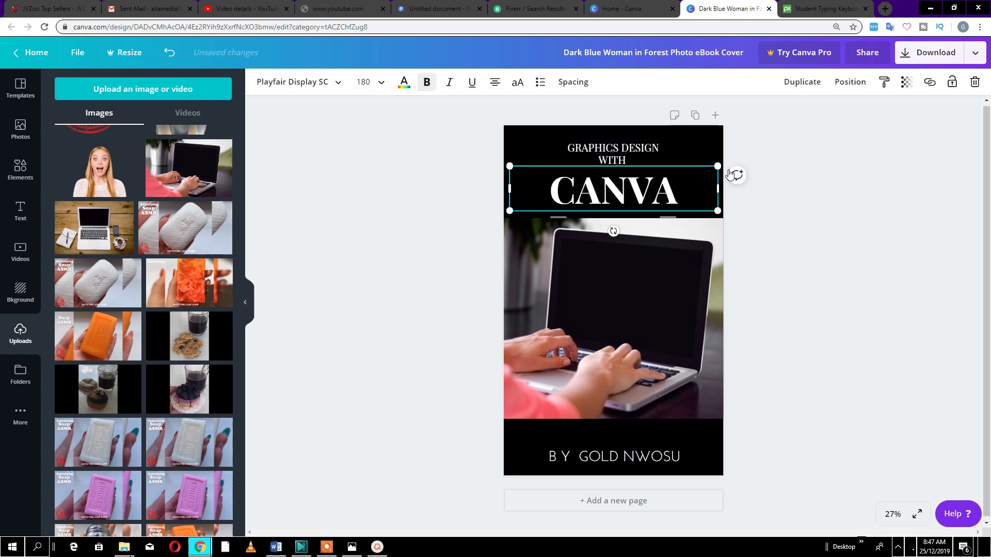
drag(728, 159, 819, 139)
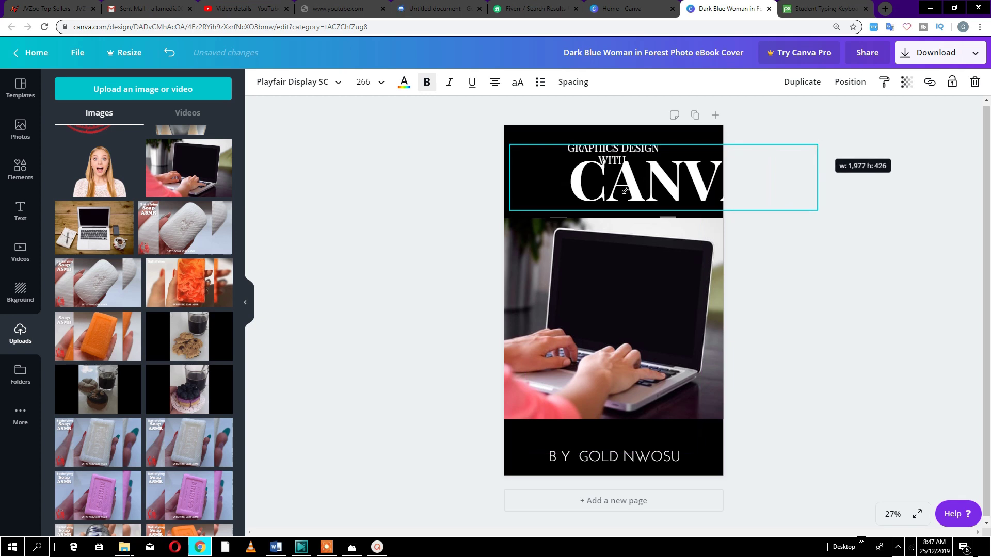
drag(626, 192, 555, 200)
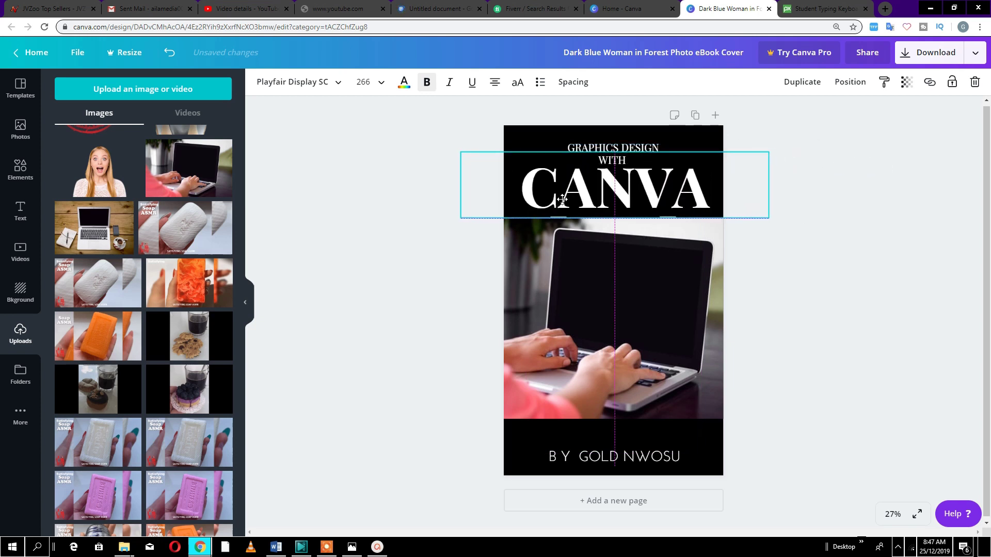
click(617, 446)
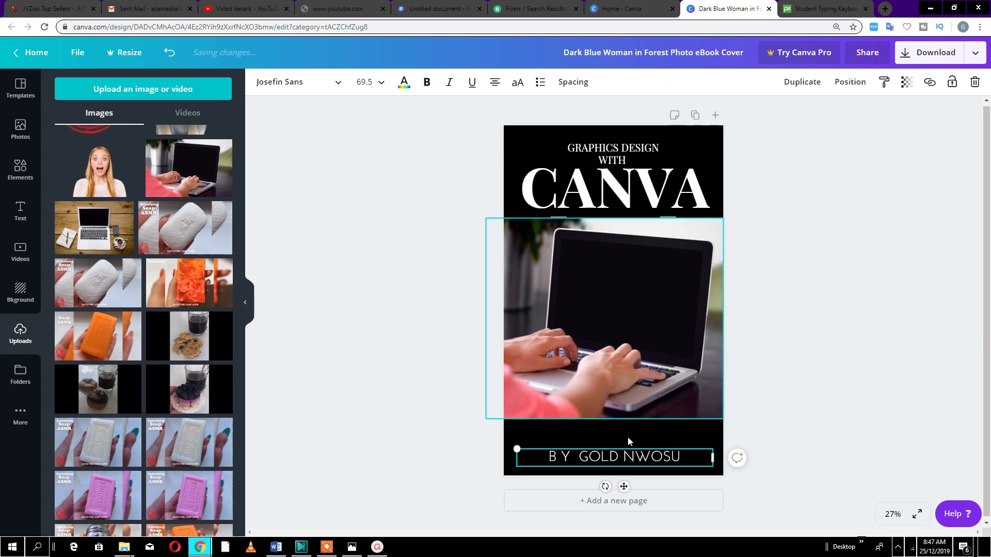
click(617, 389)
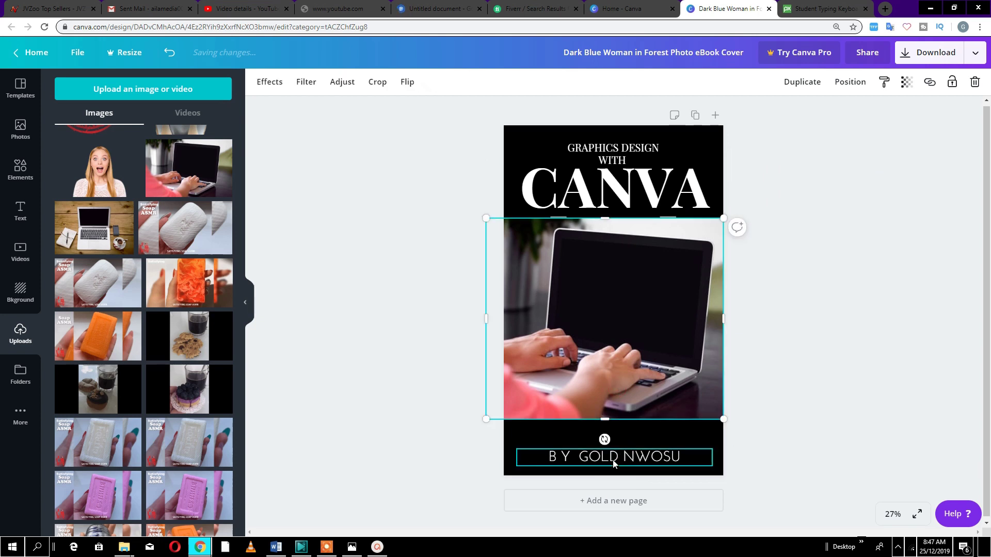
Fit the laptop photo flush to both page edges and move the author byline up, centred.
drag(619, 452, 605, 414)
click(614, 398)
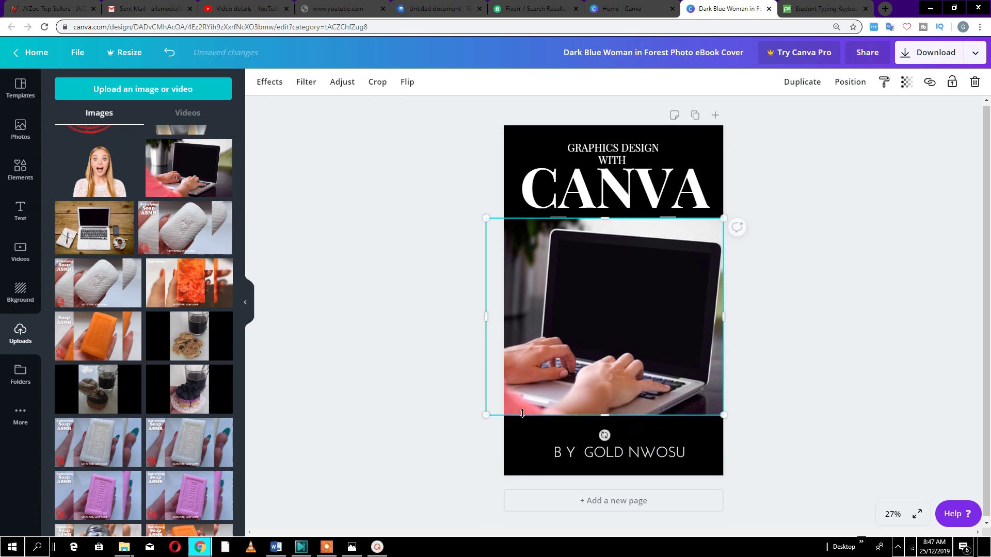
drag(488, 415, 528, 411)
drag(569, 370, 560, 370)
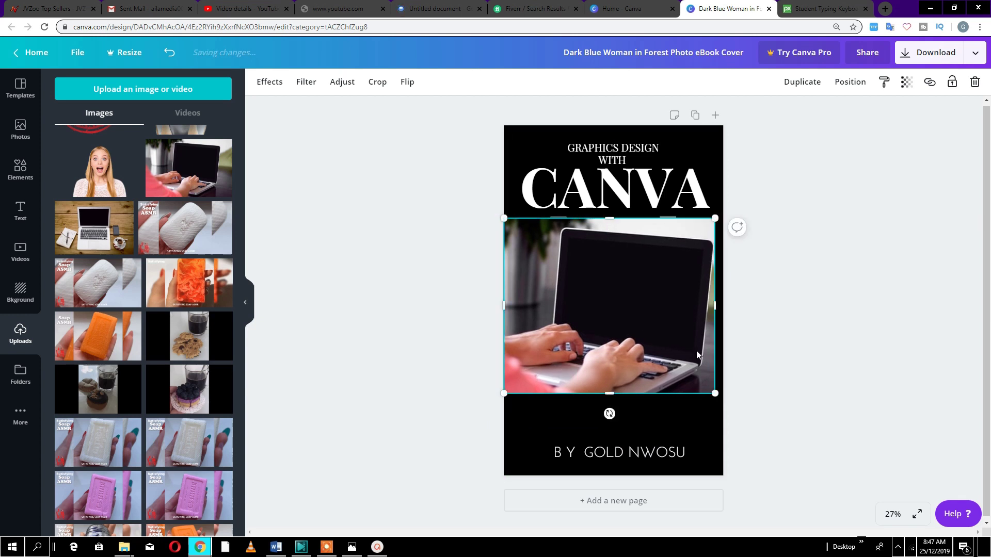
mouse_move(714, 392)
mouse_down()
mouse_move(691, 376)
mouse_move(729, 390)
mouse_up()
click(623, 454)
drag(625, 450, 620, 451)
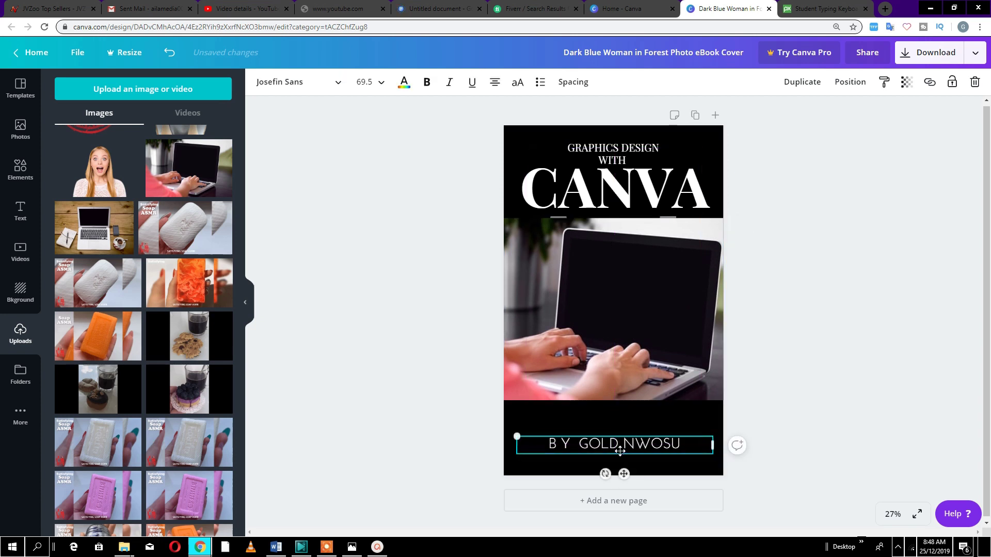
Add a square shape, flatten it into a bar and colour it white.
click(13, 182)
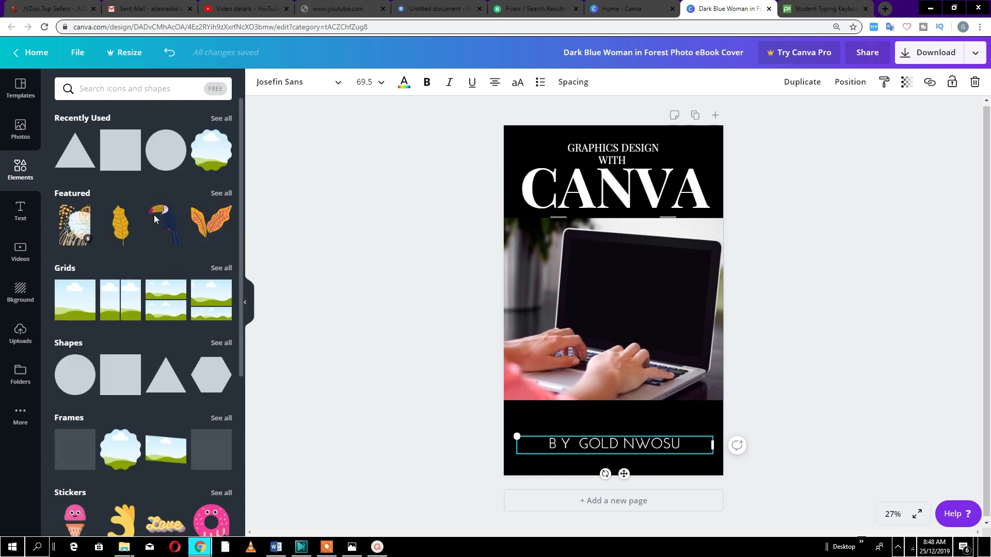
click(122, 373)
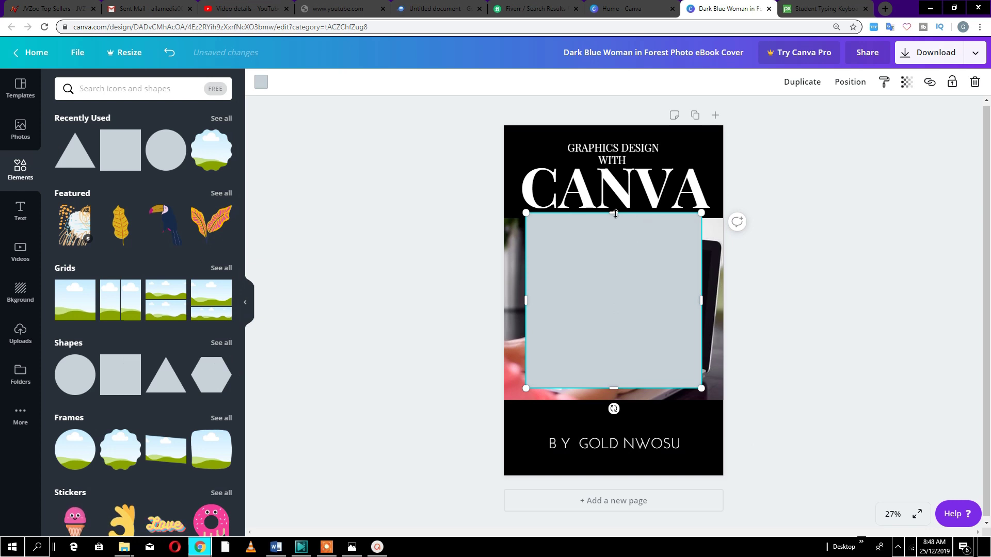
drag(615, 214, 606, 372)
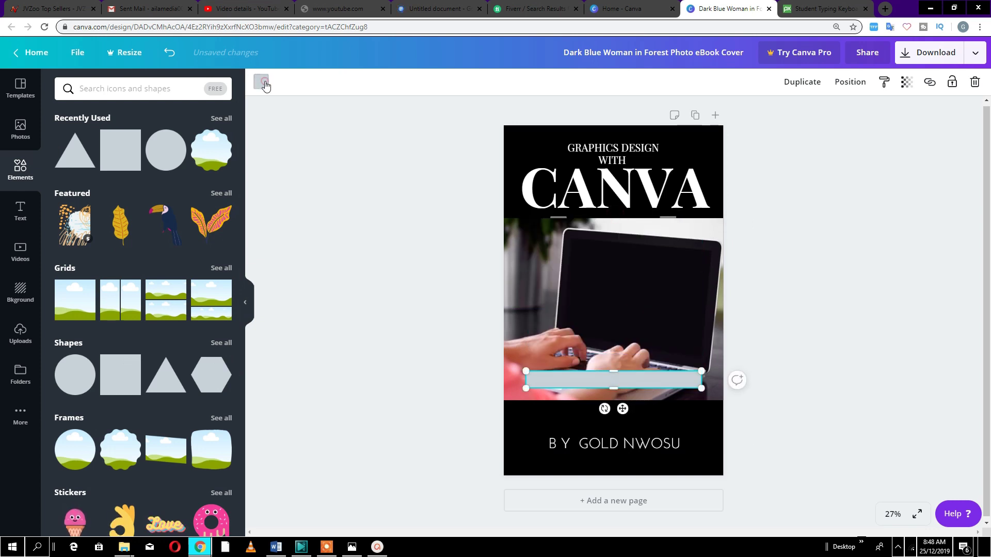
click(261, 83)
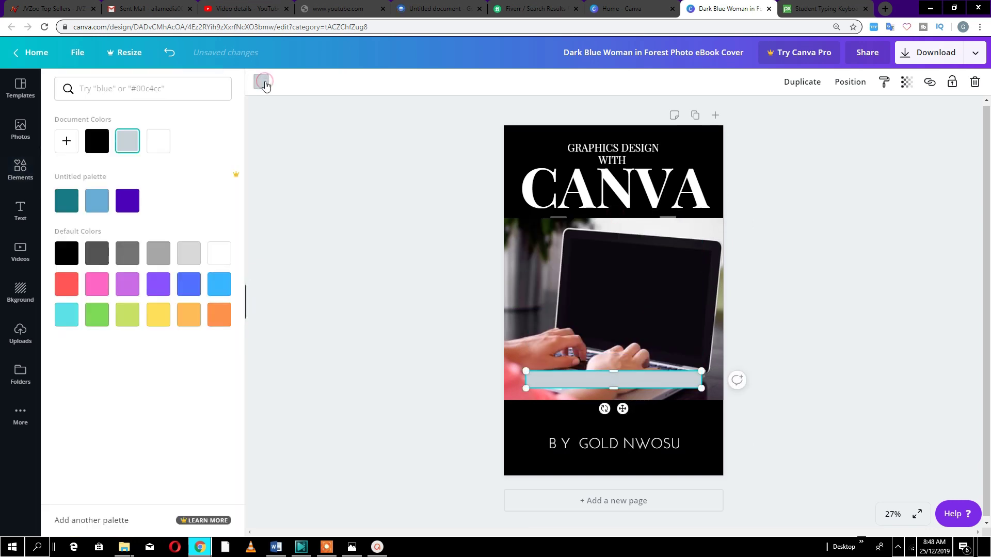
click(219, 254)
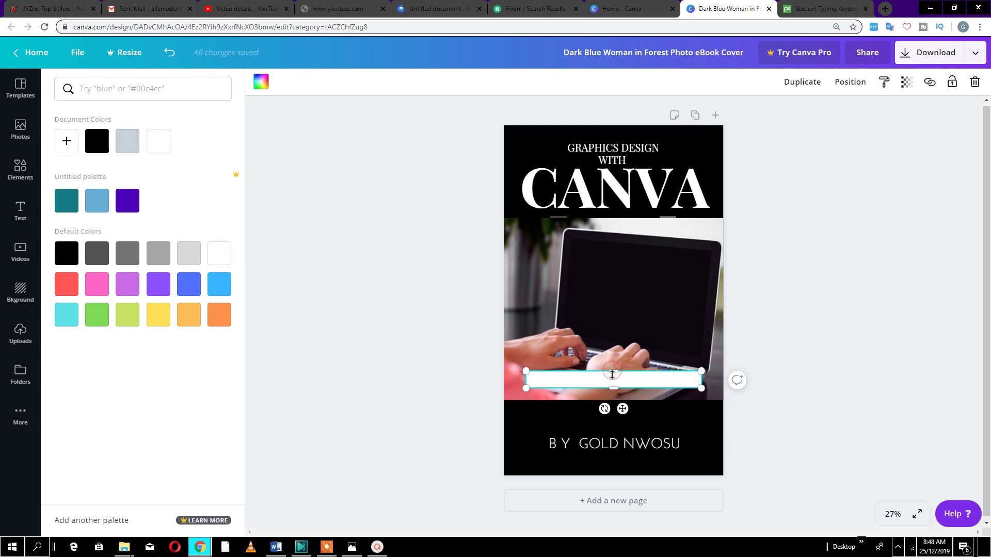
Shorten the white bar and place it between the laptop photo and the author byline.
drag(611, 371, 612, 377)
drag(729, 381, 784, 370)
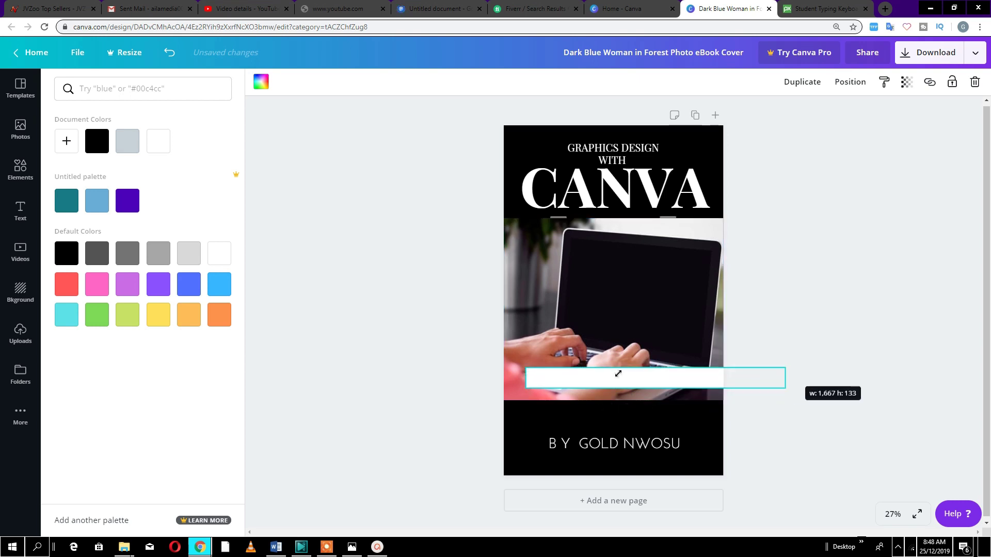
drag(585, 392, 549, 421)
drag(609, 406, 609, 406)
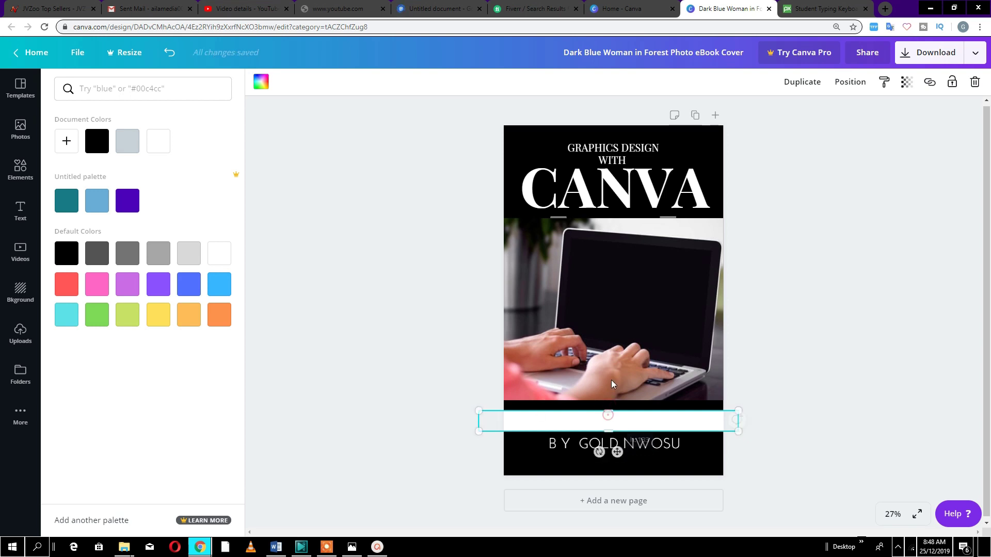
Shrink the white bar into a thin short strip at the laptop photo's lower-left edge.
drag(608, 414, 607, 379)
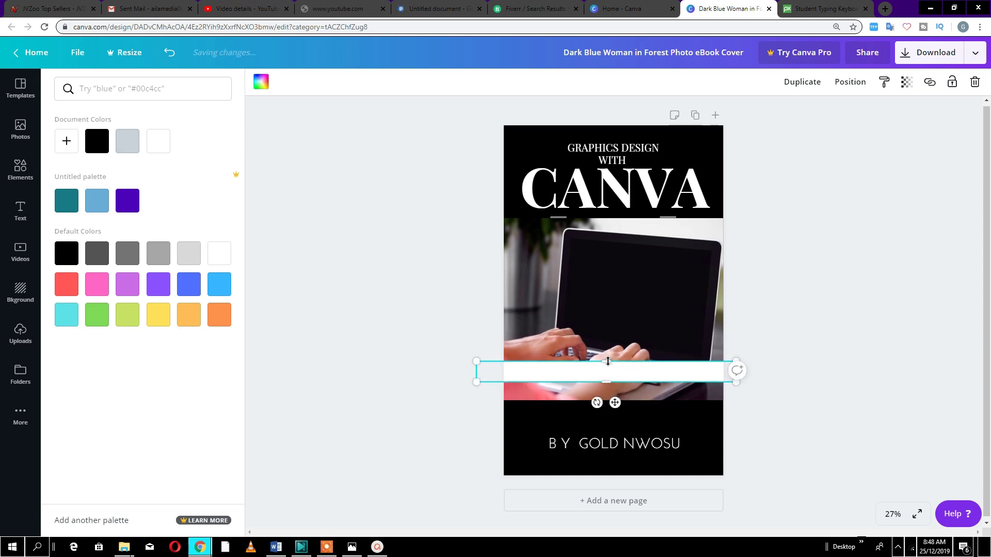
drag(606, 369, 696, 356)
drag(736, 363, 682, 375)
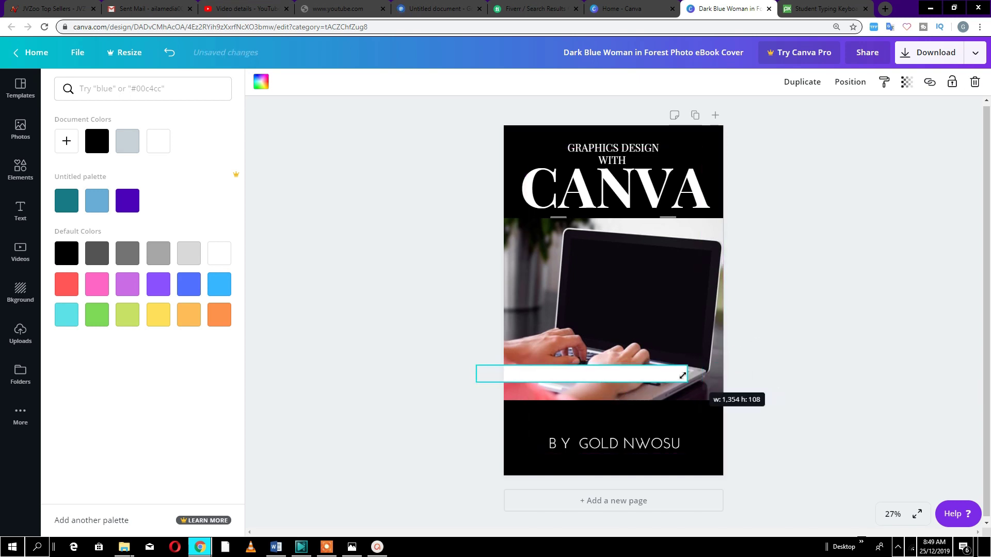
mouse_move(597, 371)
mouse_down()
mouse_move(630, 388)
mouse_move(613, 380)
mouse_up()
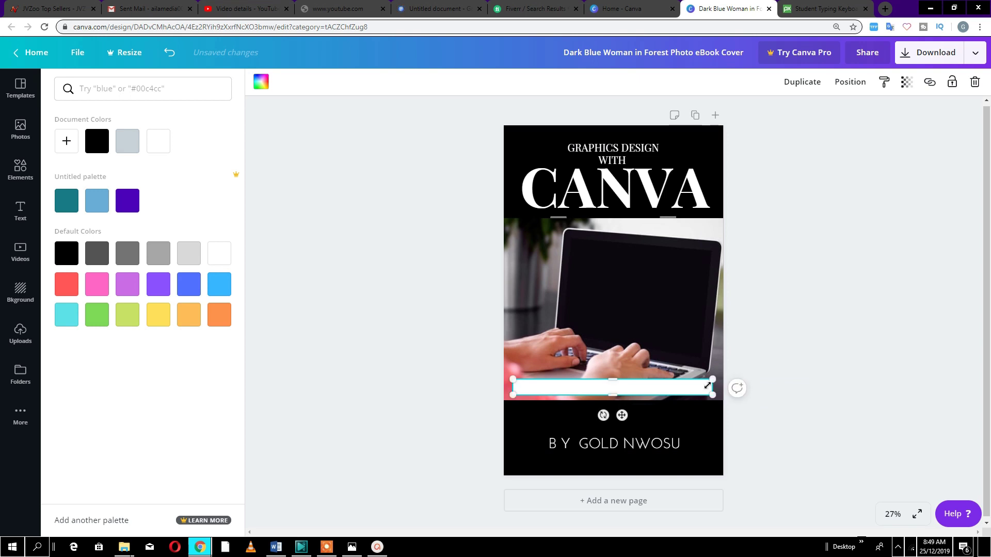
drag(712, 380, 605, 393)
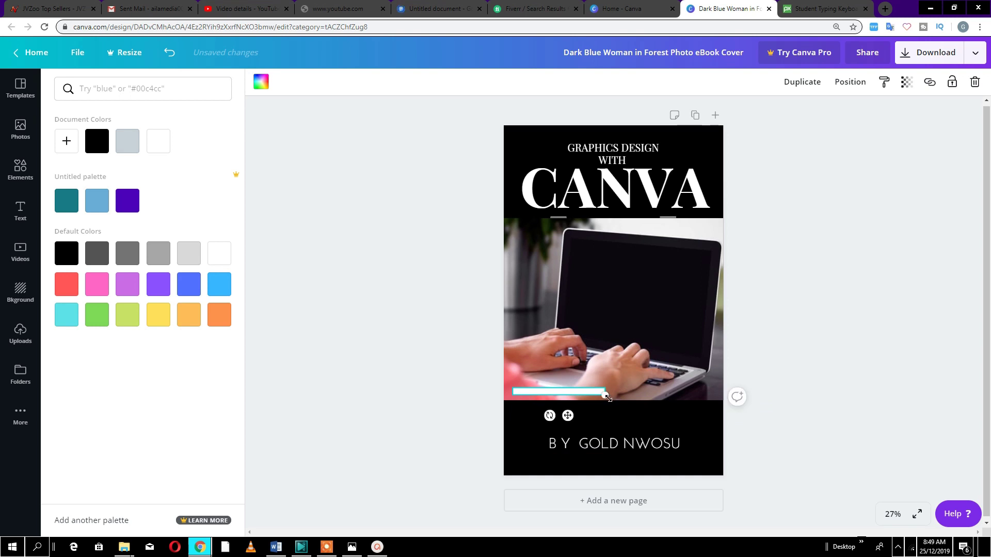
click(567, 393)
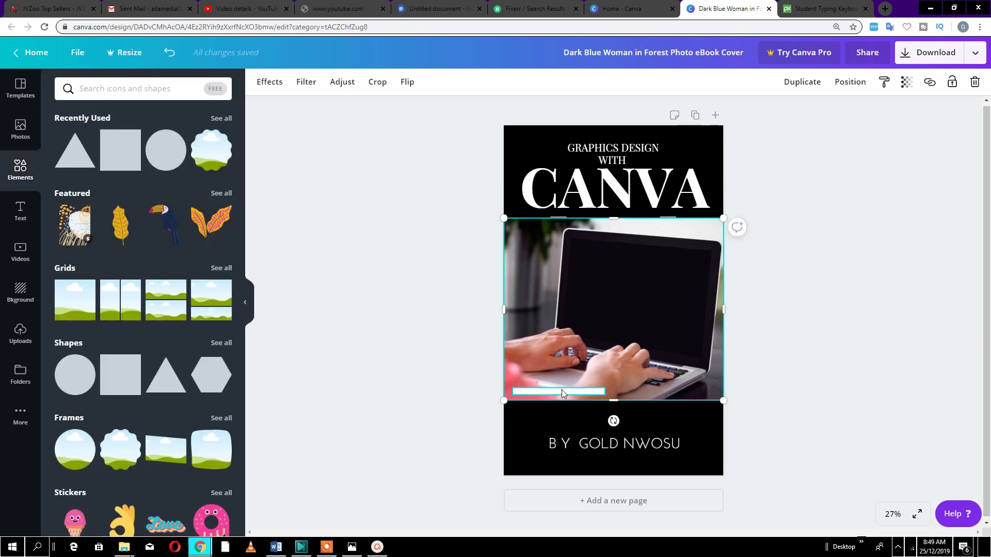
Position the white strip at the lower left under the CANVA heading.
click(561, 391)
drag(561, 388, 561, 325)
click(563, 390)
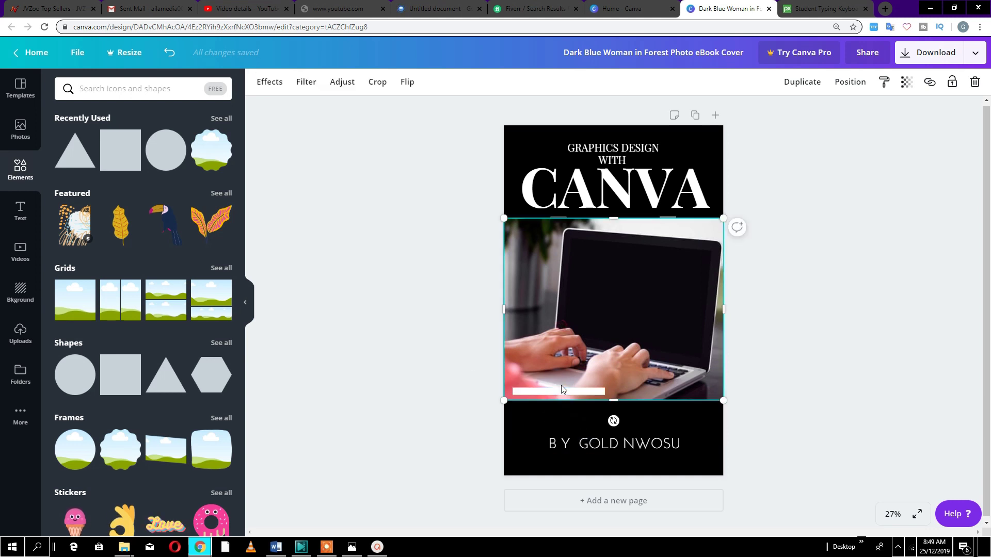
click(555, 390)
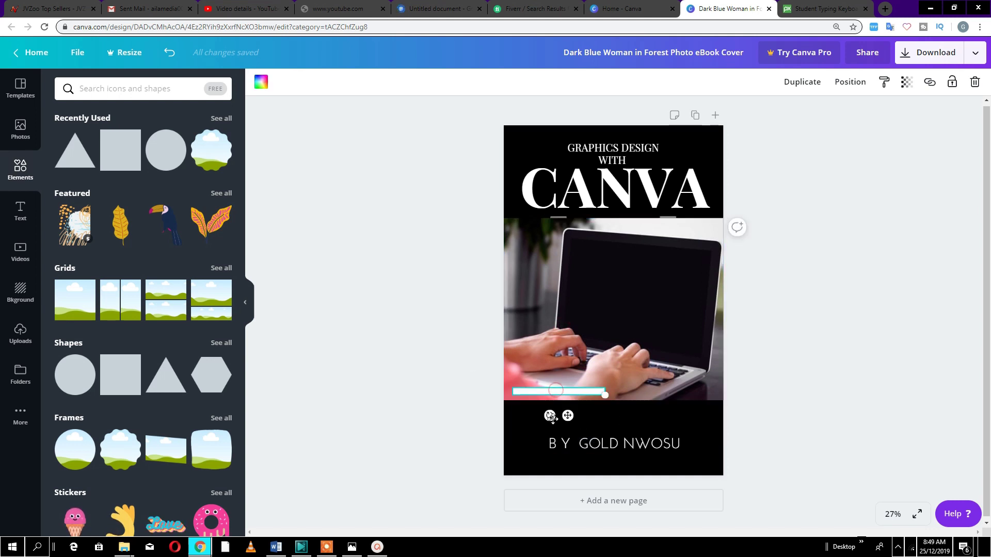
drag(555, 390, 547, 213)
Duplicate the strip and place the copy beside GRAPHICS DESIGN WITH, reaching the right edge.
click(805, 83)
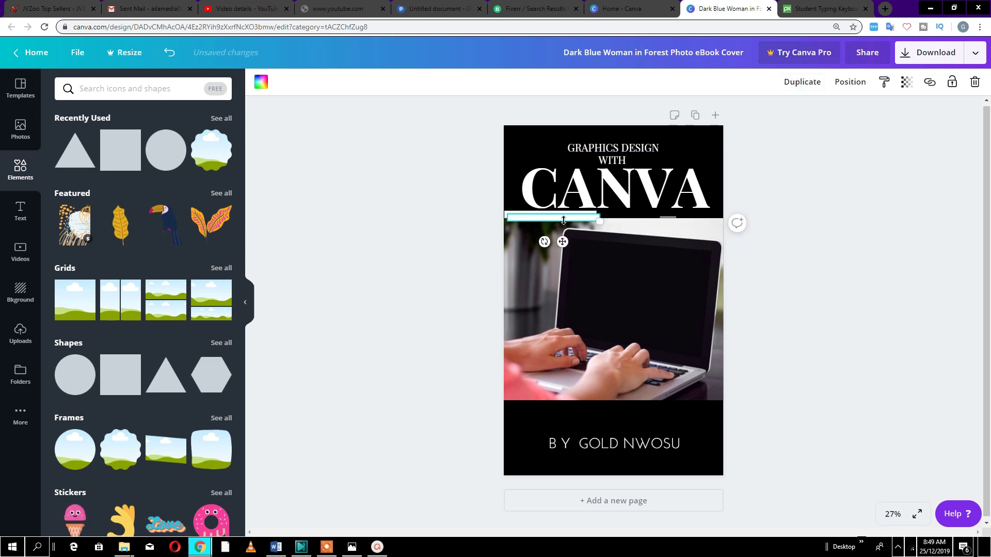
click(600, 259)
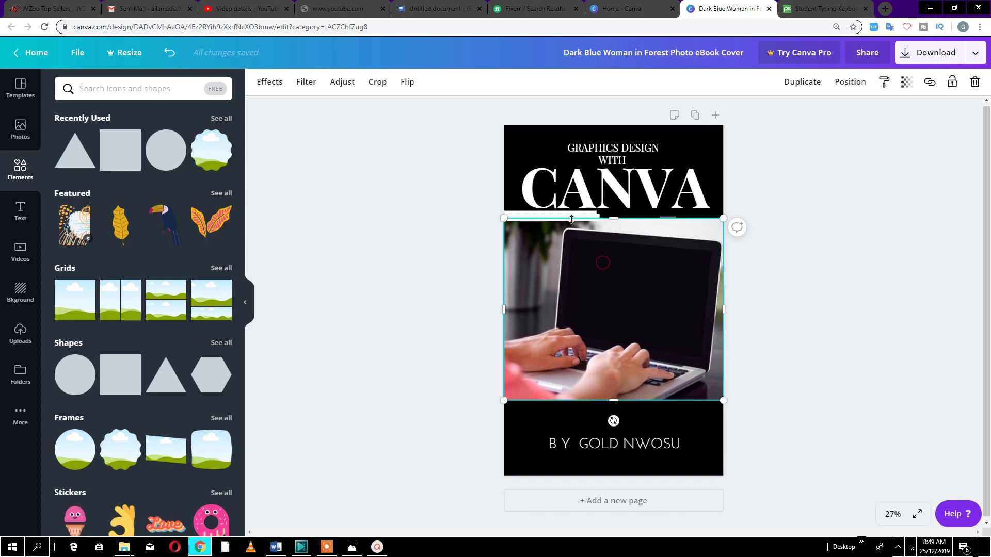
click(545, 166)
drag(548, 223, 683, 158)
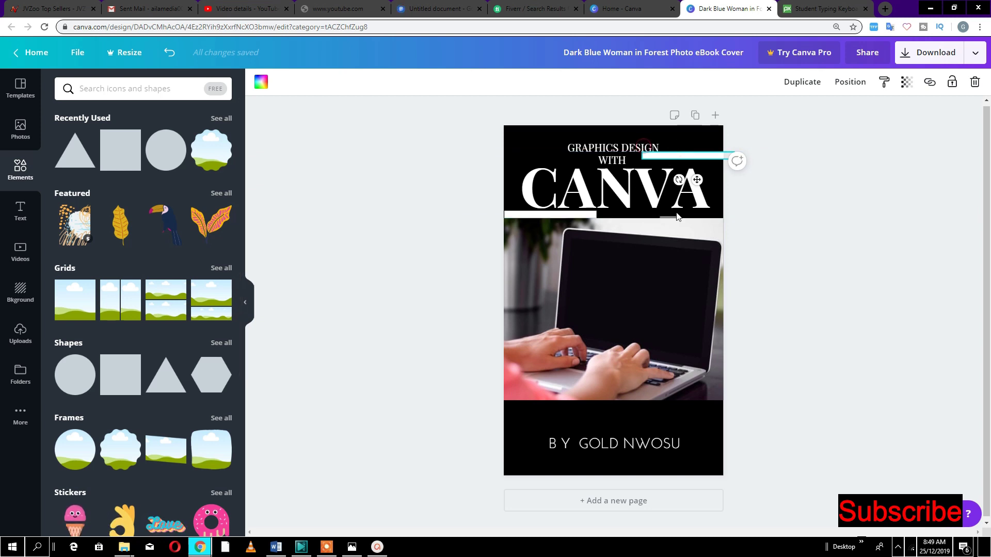
click(669, 292)
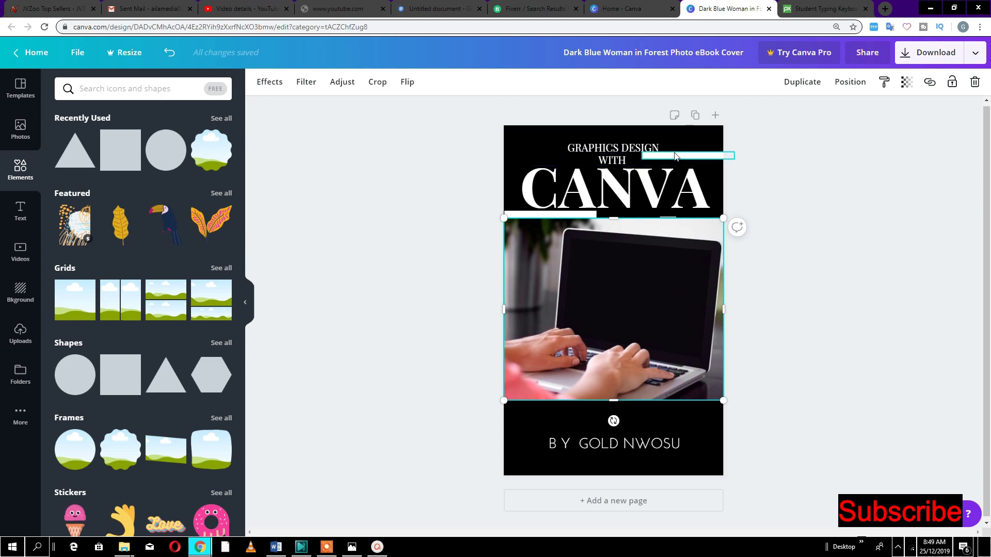
drag(683, 156, 683, 159)
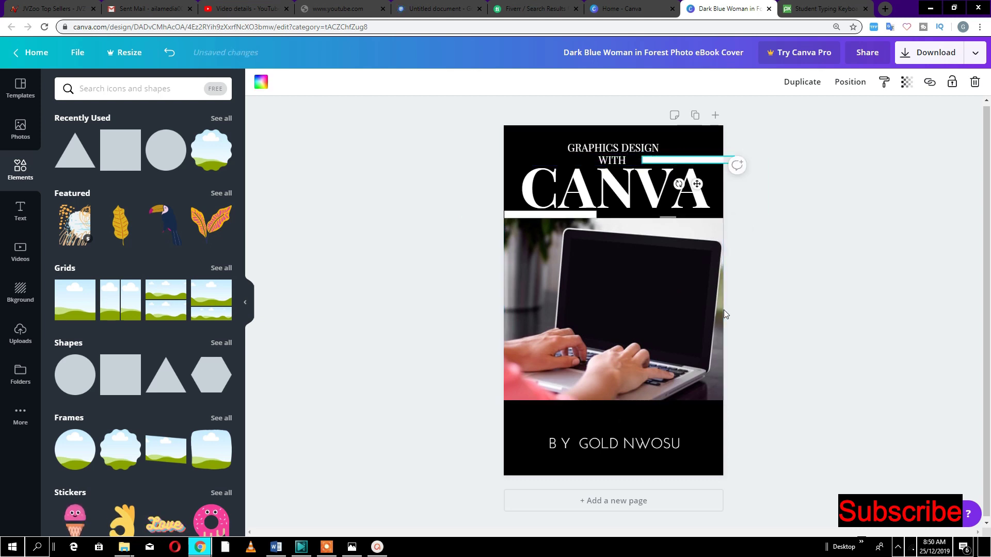
click(865, 273)
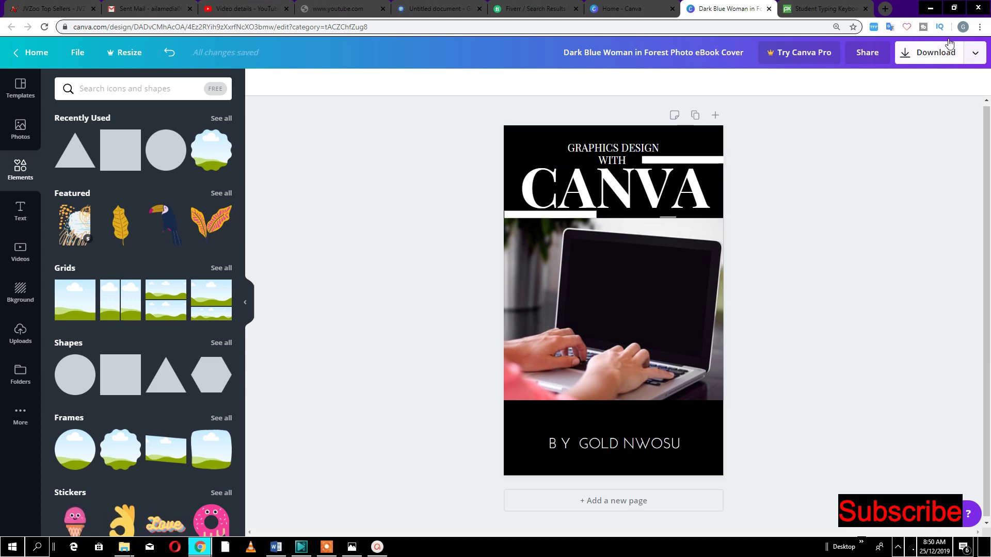
Download the cover as a PNG file instead of PDF Standard.
click(938, 61)
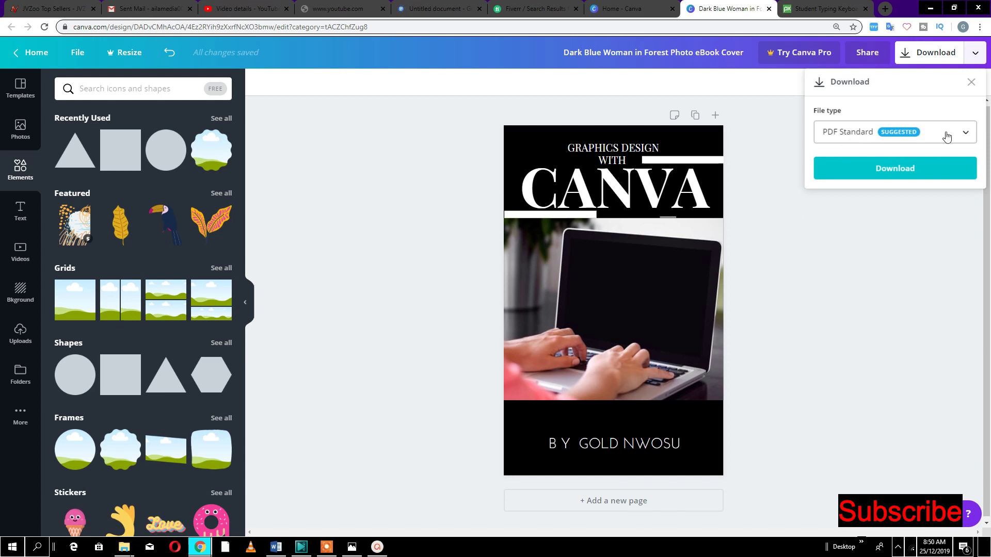
click(970, 134)
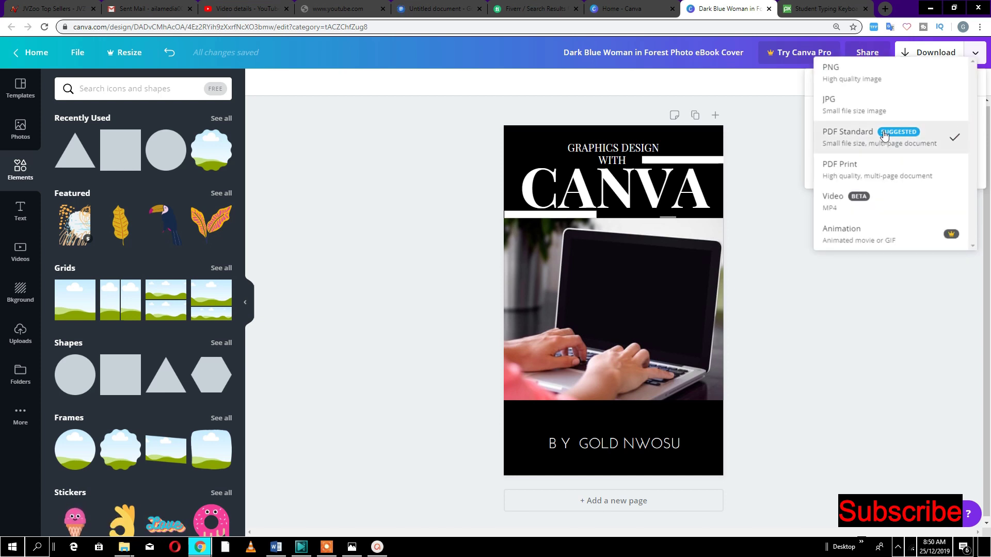
click(852, 77)
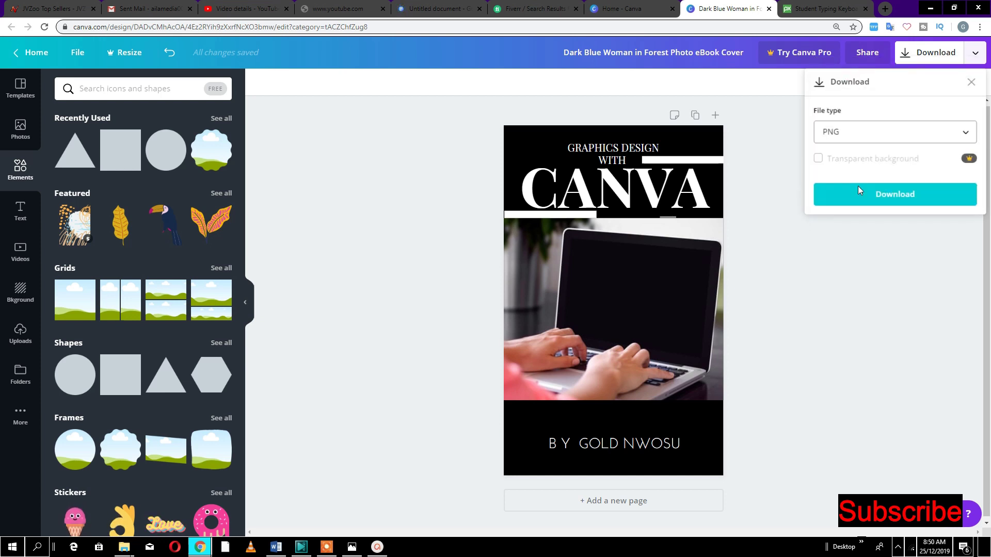
click(888, 200)
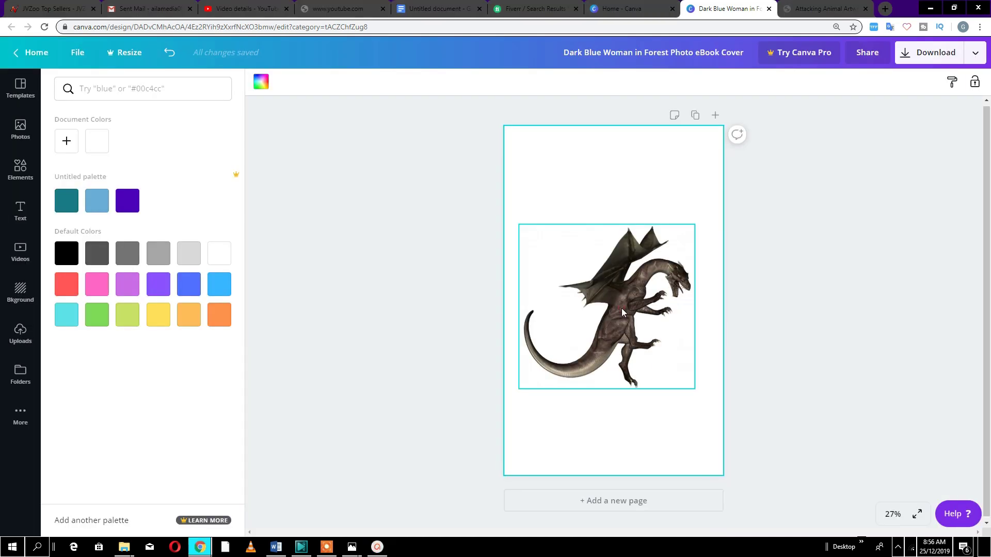
Move the dragon image slightly lower on the page.
click(621, 308)
drag(633, 322, 639, 329)
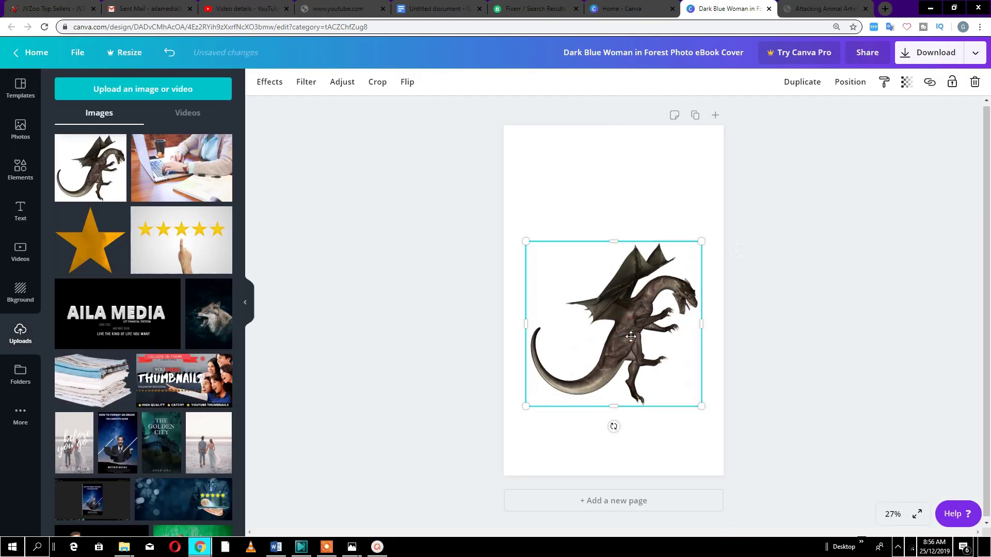
click(899, 549)
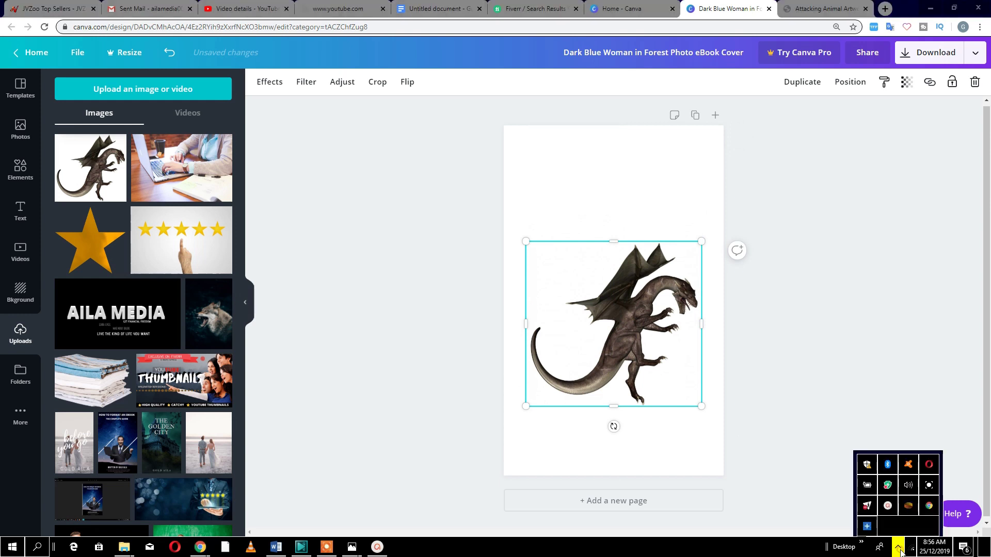
click(888, 508)
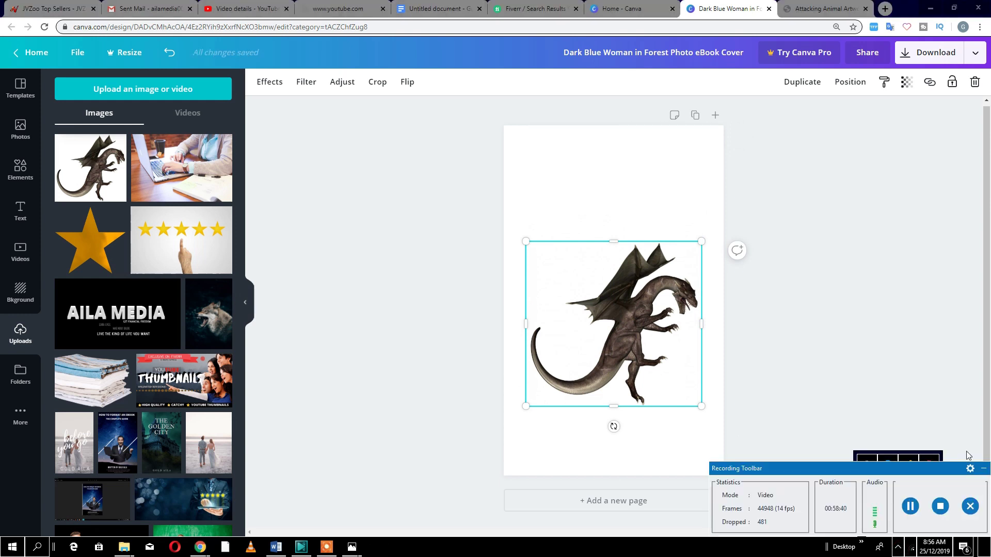
click(983, 468)
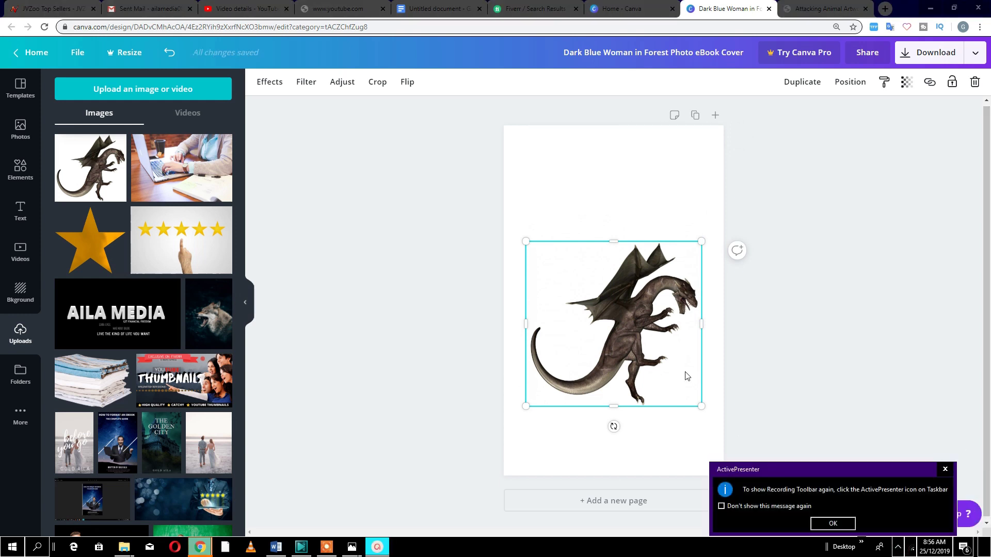
Make the page background black, shift the dragon over the right edge, and open a new tab.
click(572, 161)
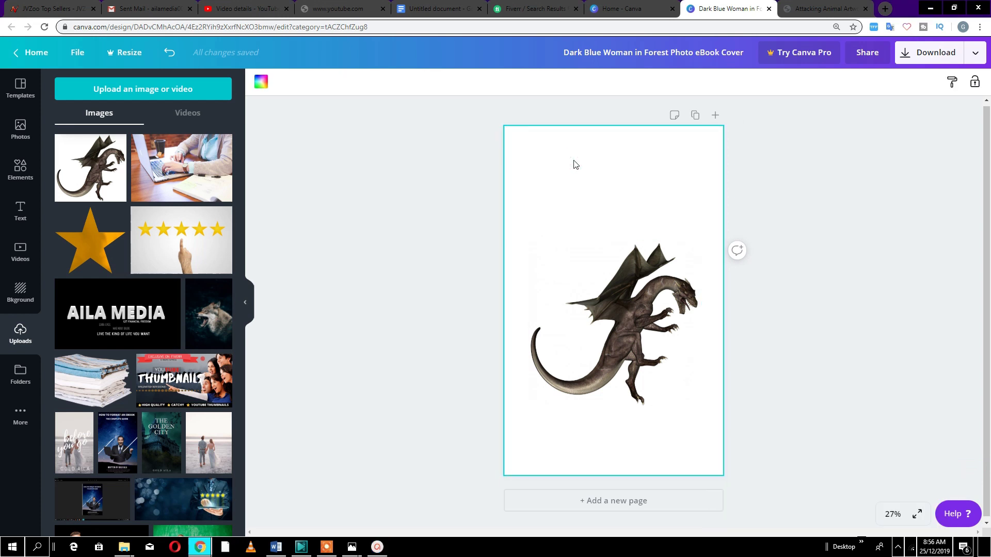
click(258, 85)
click(69, 257)
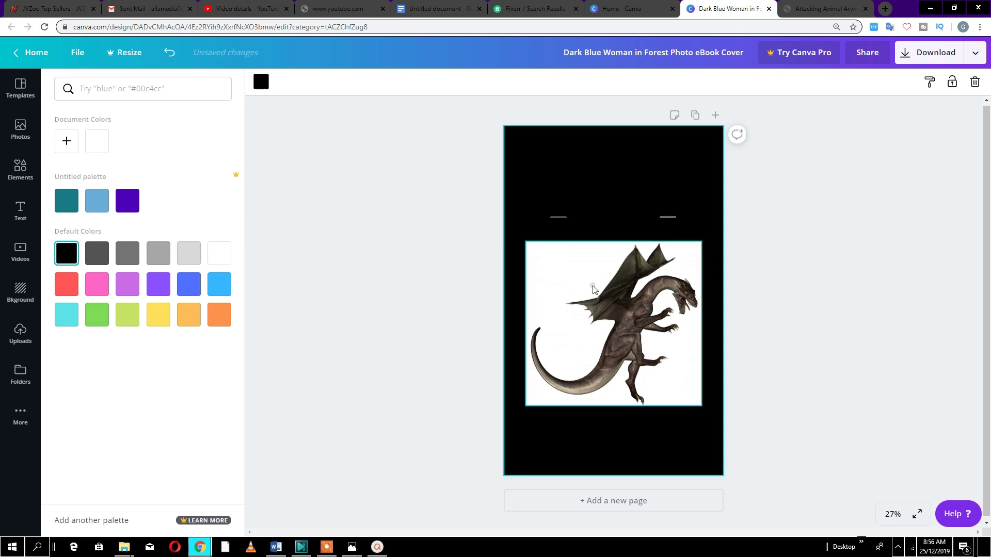
drag(593, 288, 632, 295)
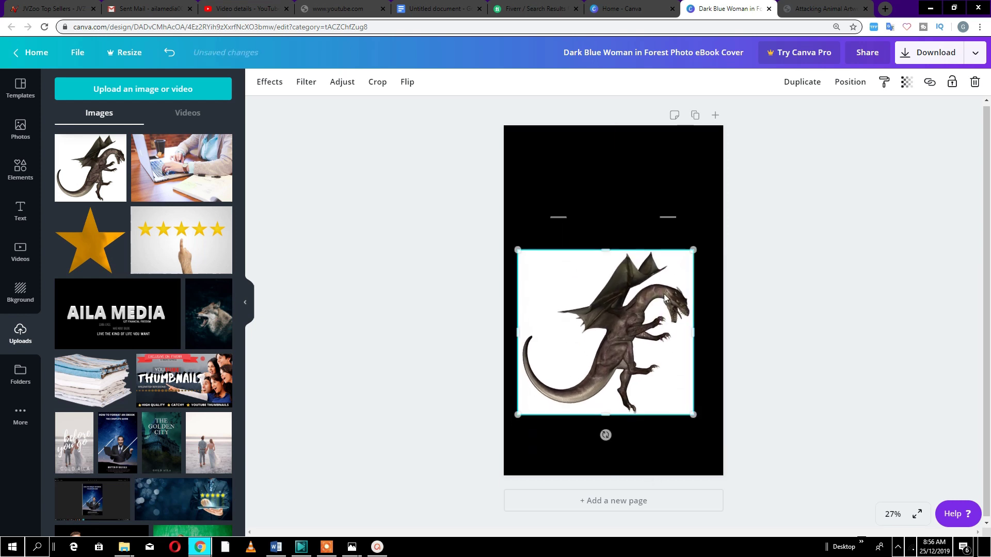
click(885, 9)
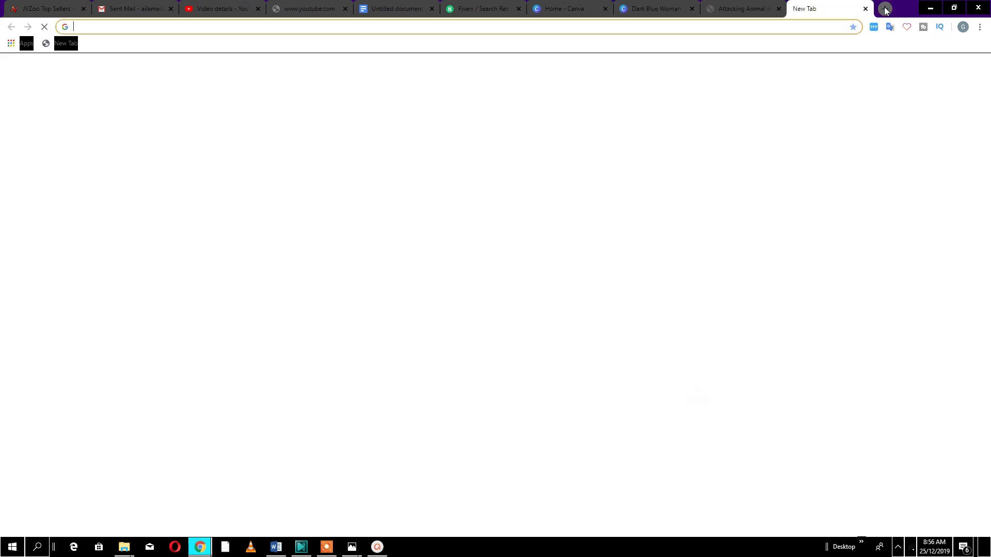
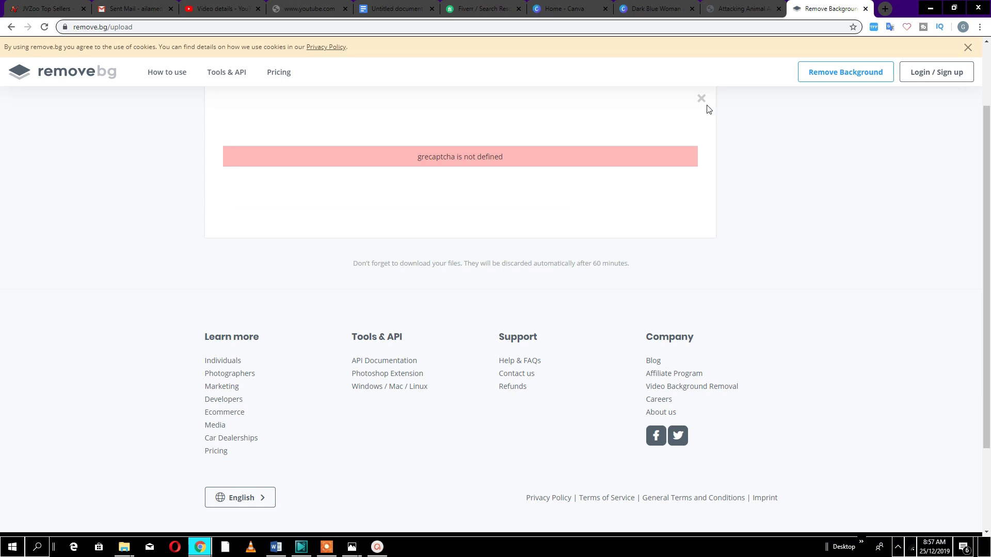
Upload the attacking-213676_1280 (1) dragon image to remove.bg for background removal.
click(820, 76)
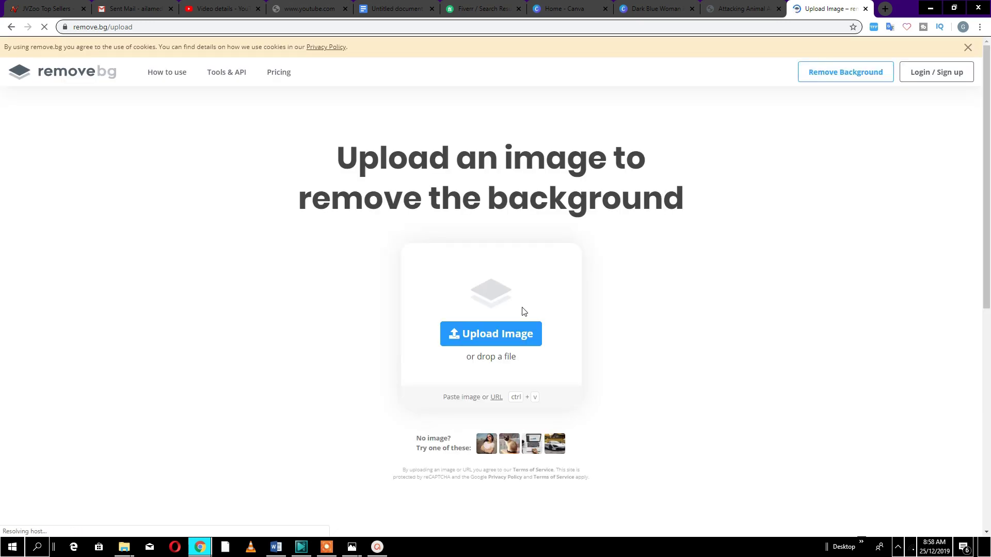
click(498, 341)
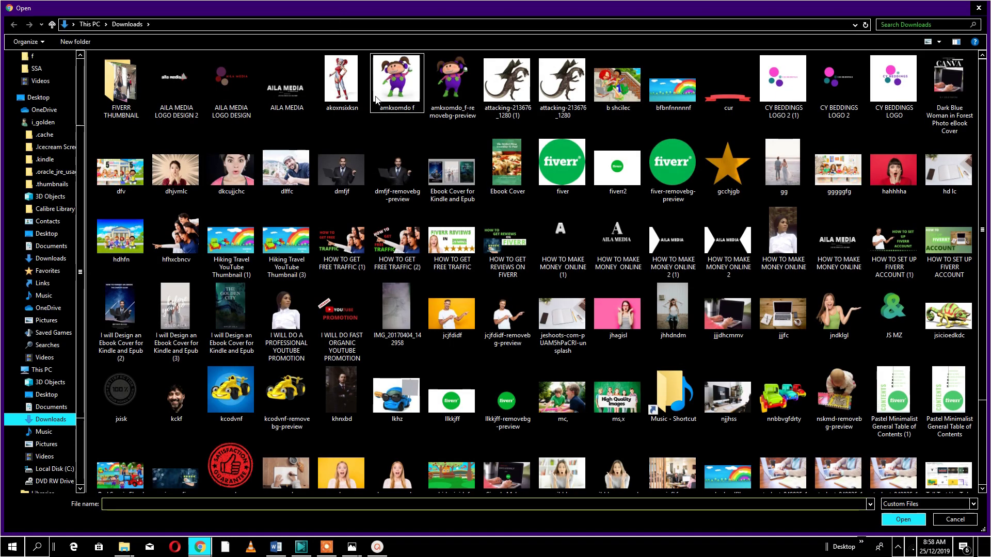
click(522, 89)
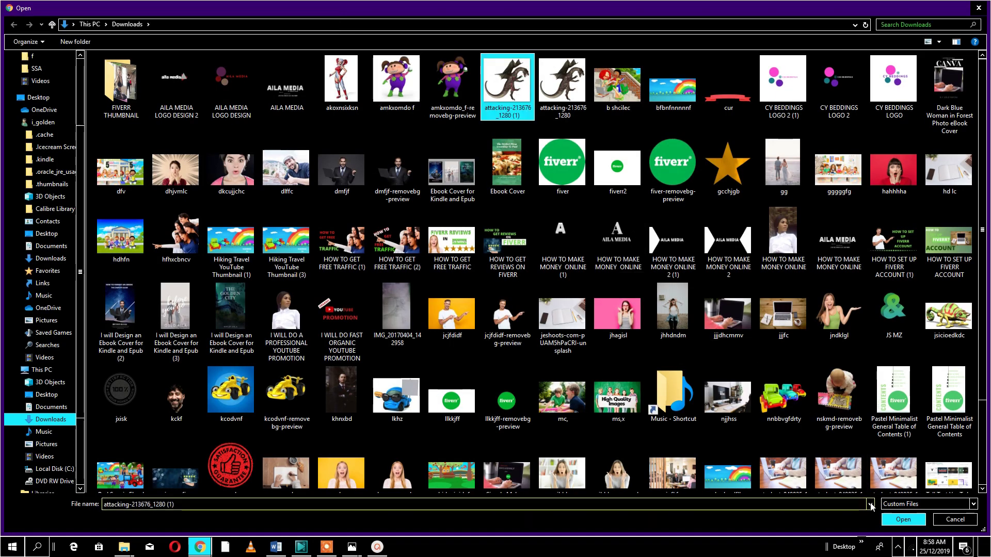
click(901, 520)
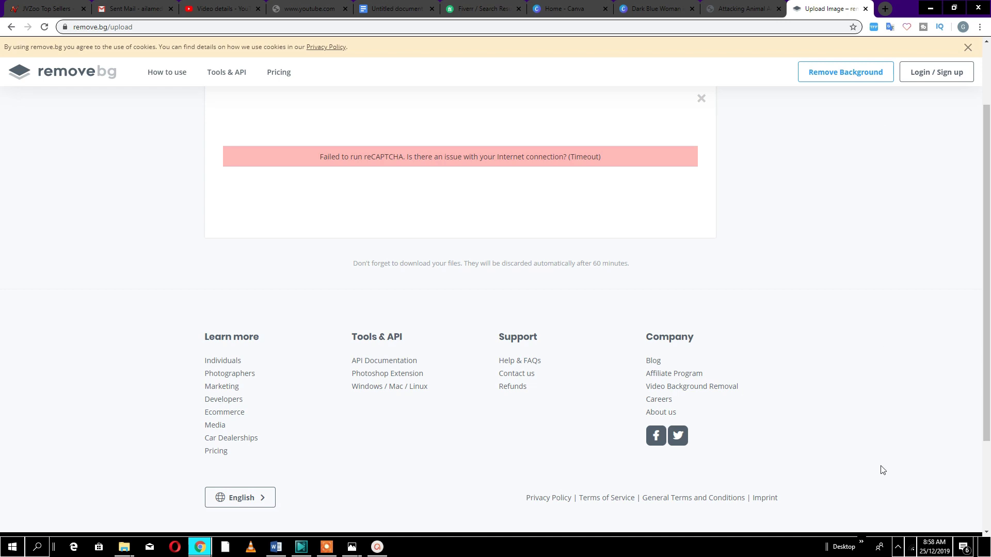
Retry uploading the attacking-213676_1280 dragon image after the reCAPTCHA timeout.
click(818, 78)
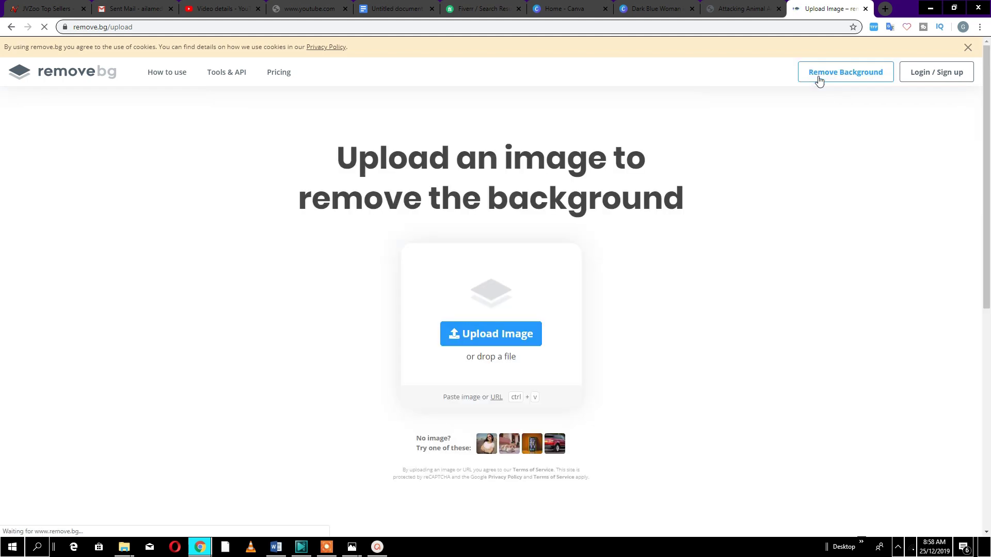
click(498, 344)
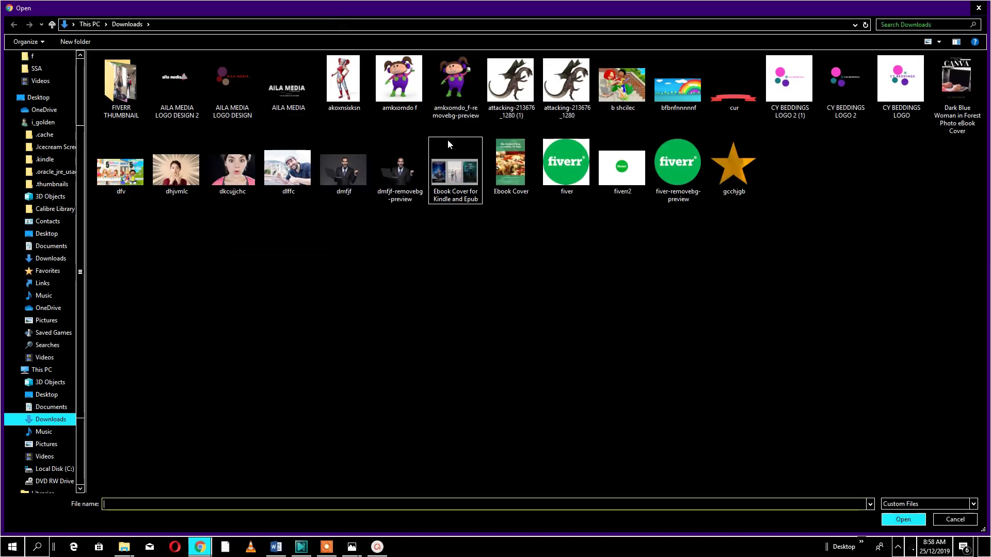
click(552, 96)
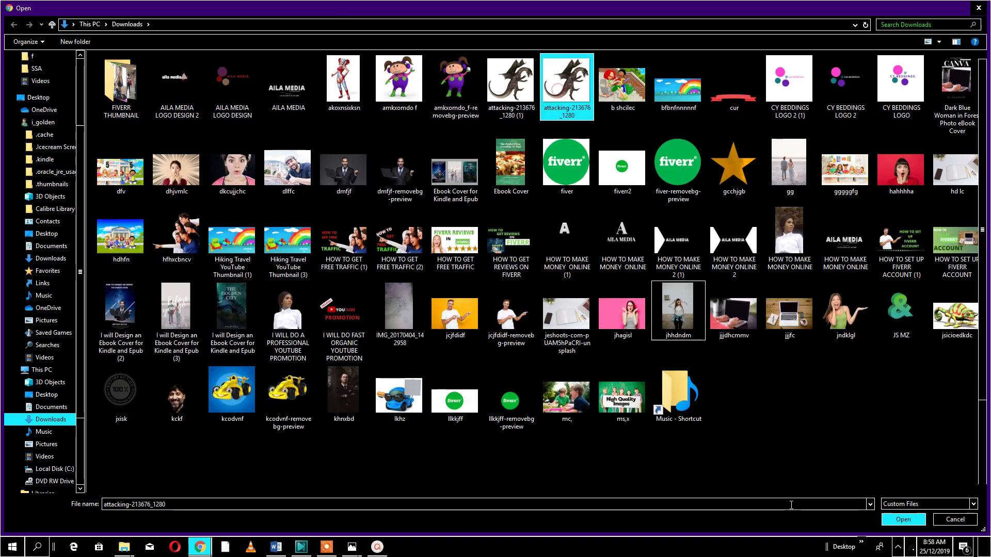
click(900, 519)
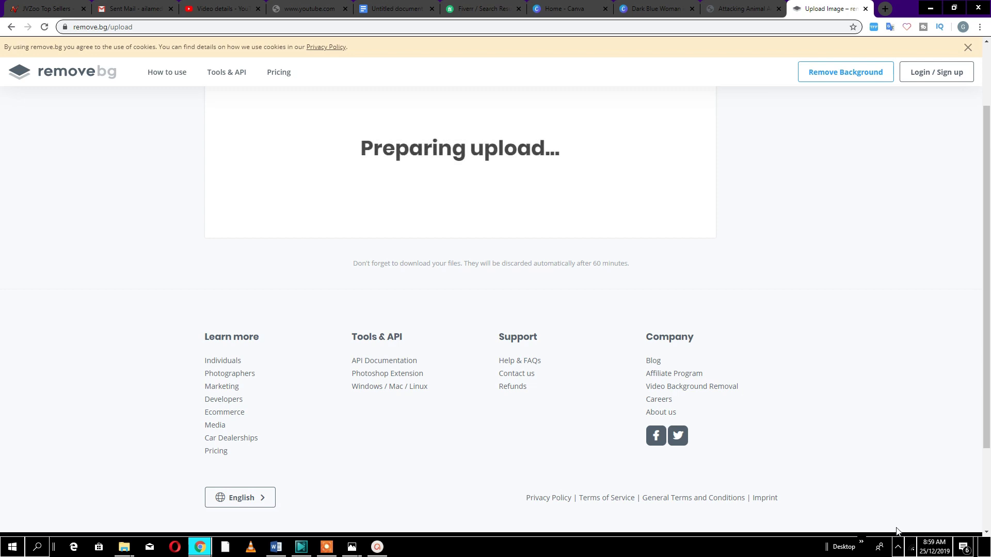
Download the 516 × 485 background-free dragon PNG, view it, and return to the Canva cover.
click(898, 546)
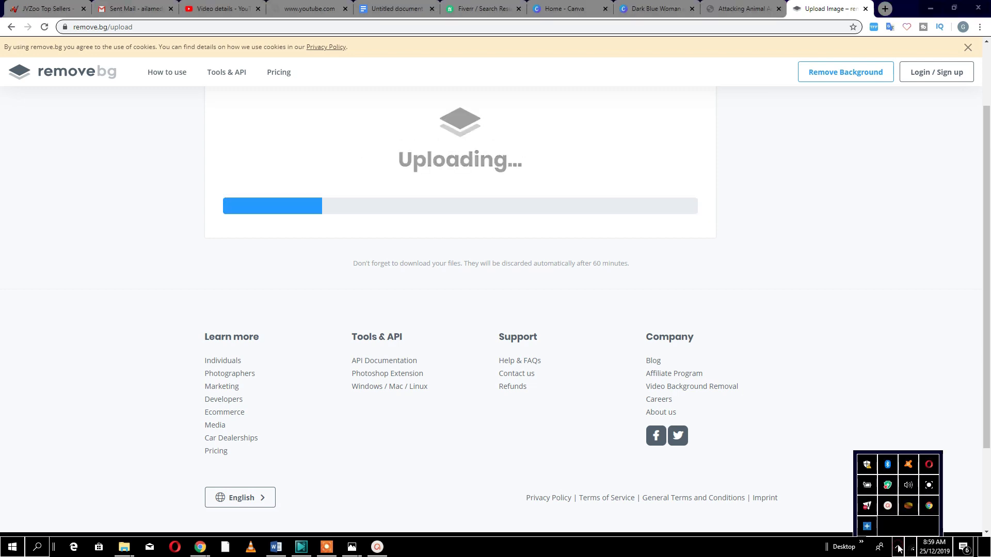
click(886, 507)
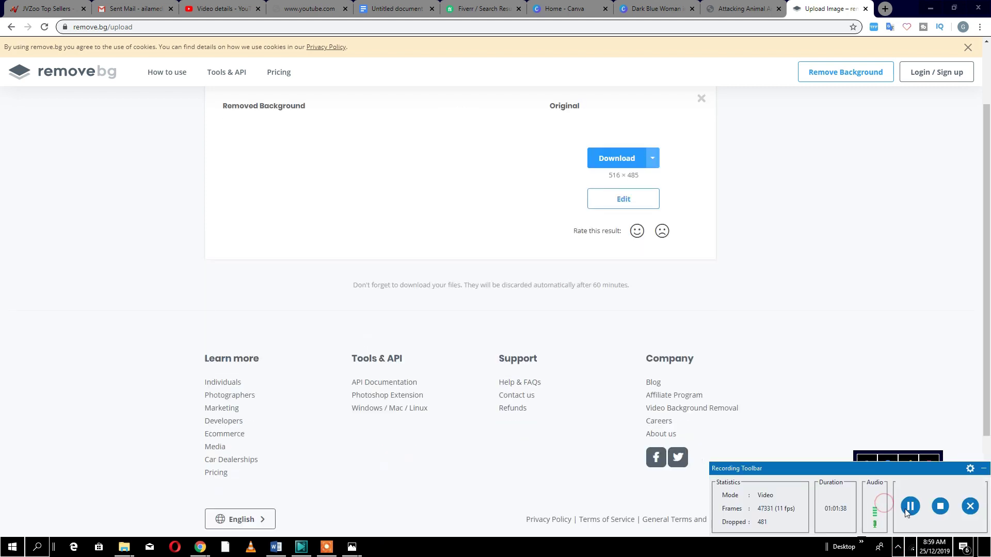
click(983, 469)
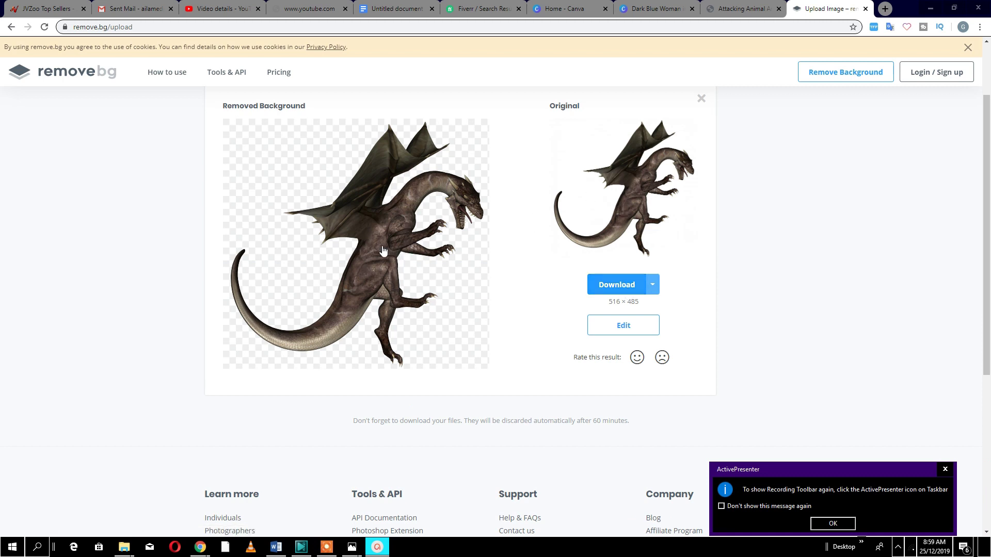
click(622, 291)
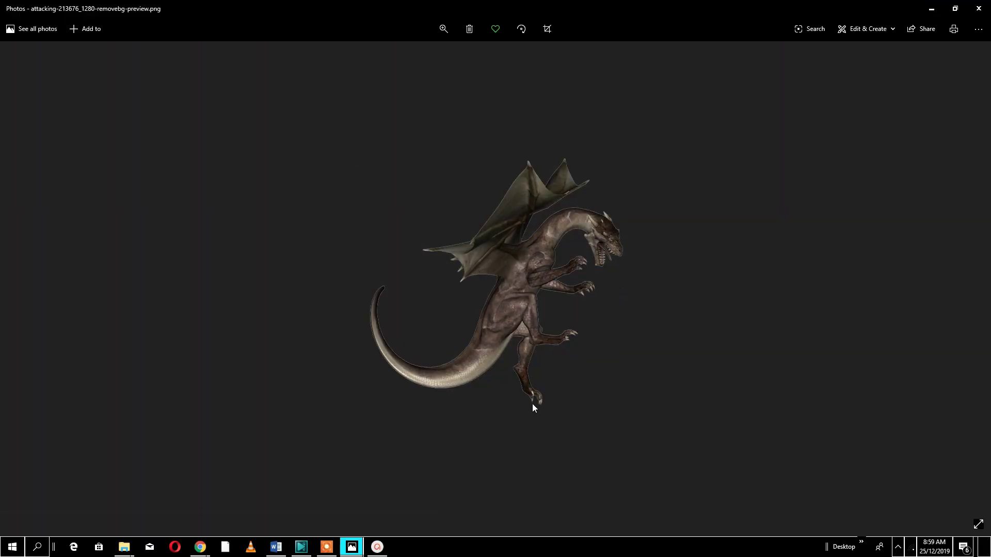
click(927, 8)
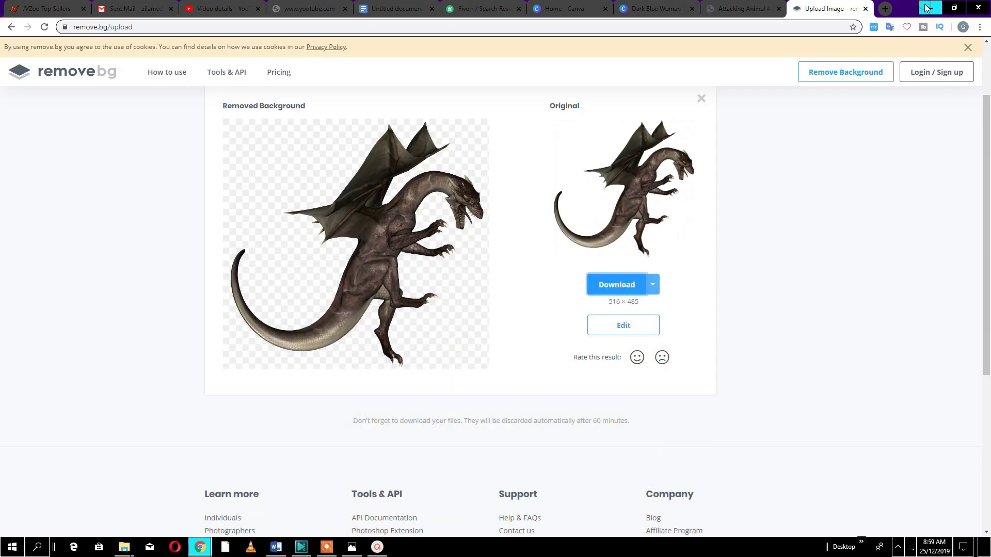
click(652, 4)
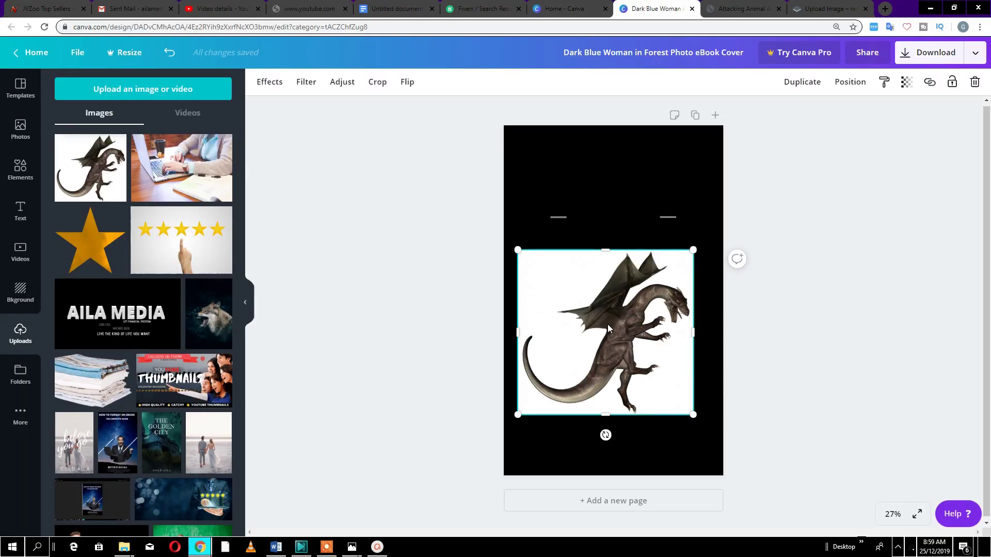
Move the white-backed dragon lower and upload attacking-213676_1280-removebg-preview into Canva.
drag(607, 328, 621, 394)
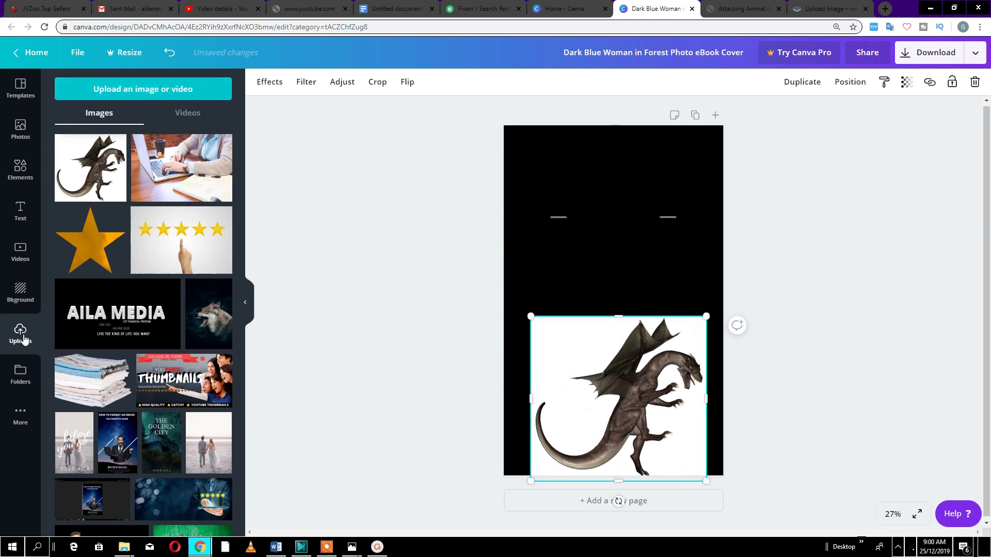
click(137, 94)
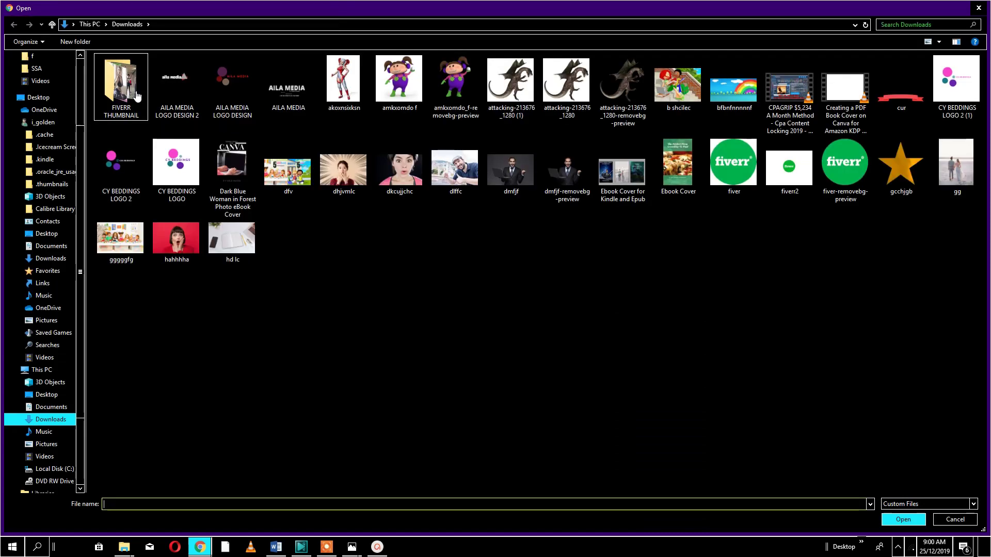
click(610, 82)
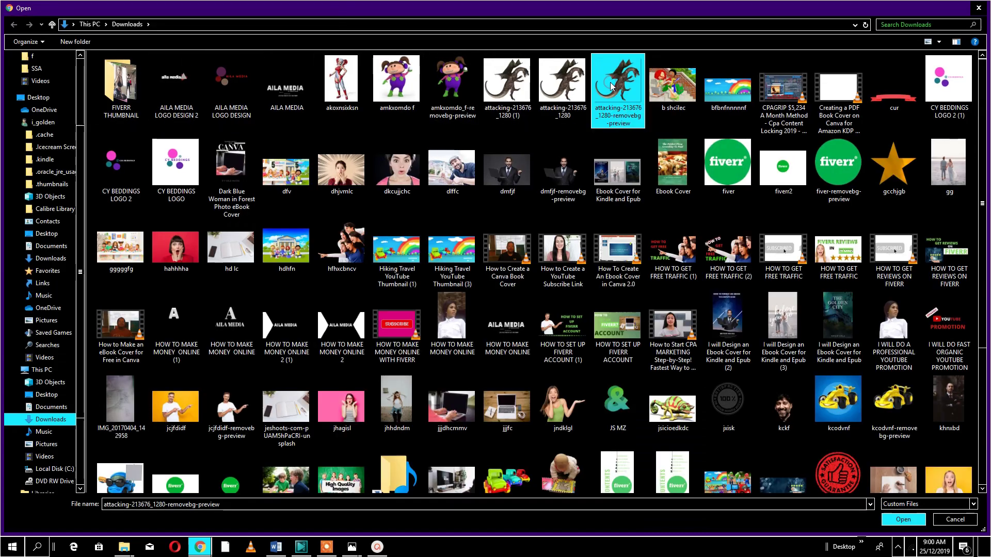
click(887, 523)
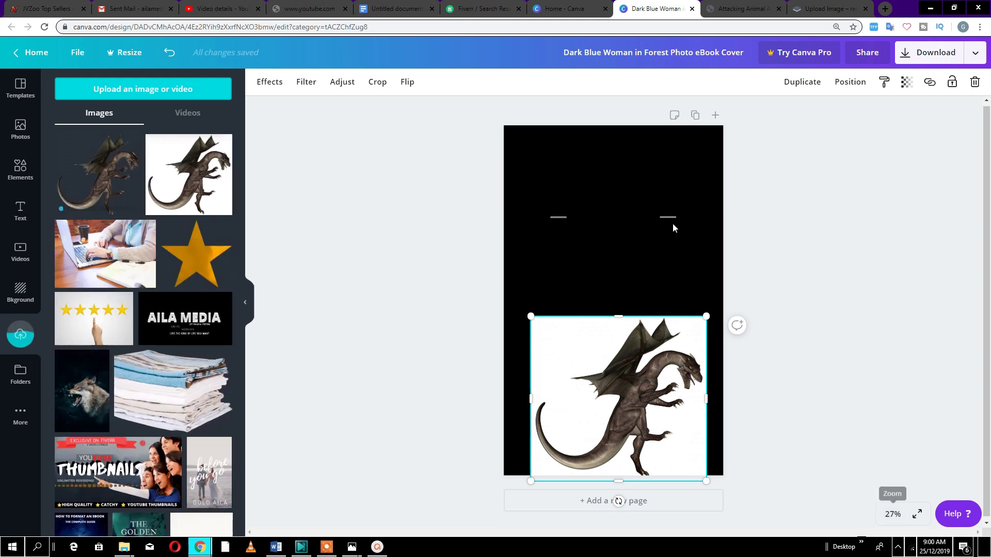
click(668, 218)
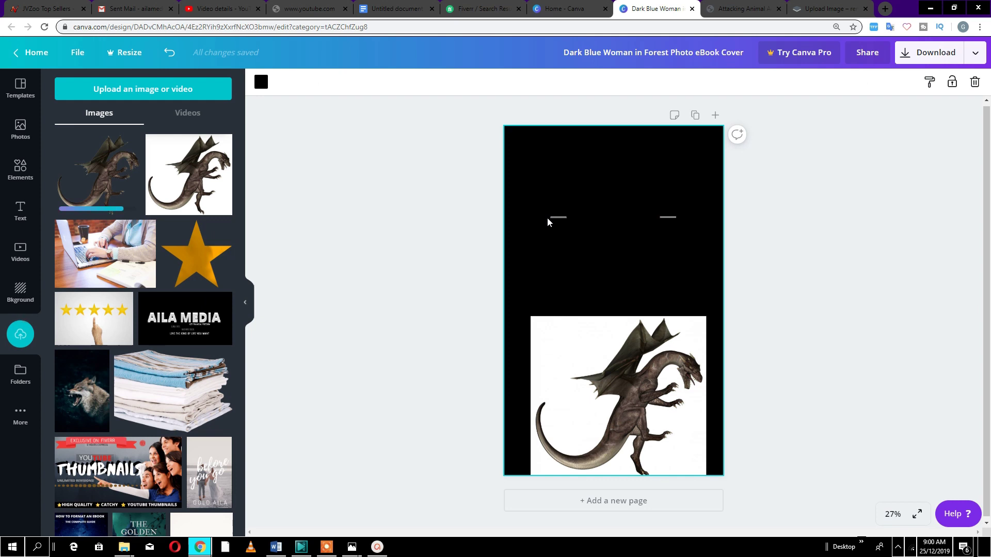
Try white, purple and violet as the page background colour.
click(573, 188)
click(261, 83)
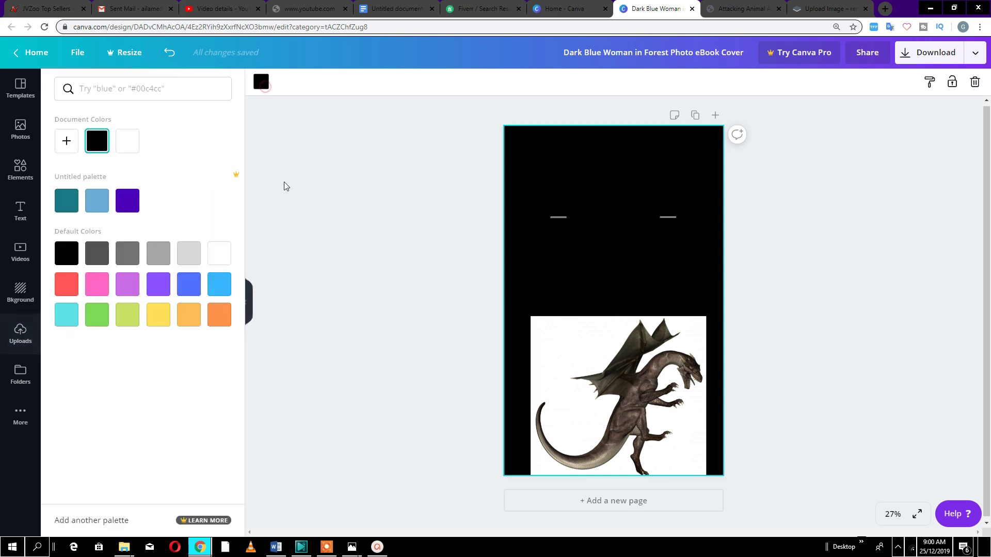
click(220, 253)
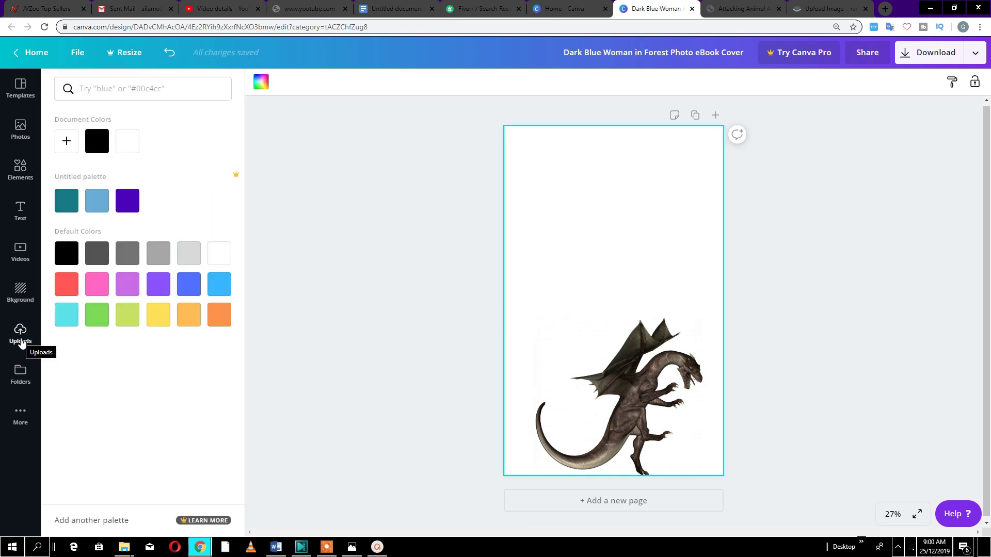
click(119, 294)
click(158, 285)
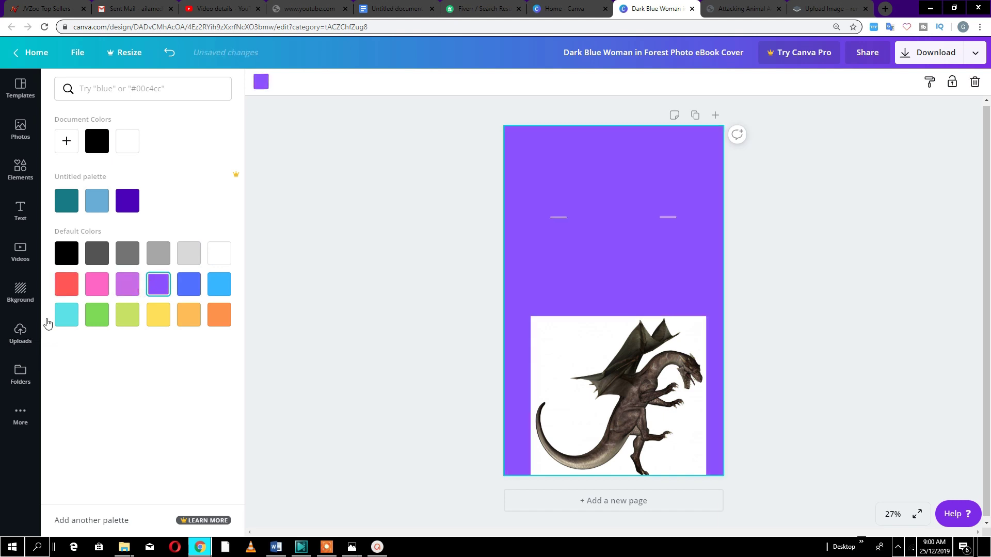
Place the transparent dragon on the cover and delete the white-backed dragon.
click(20, 333)
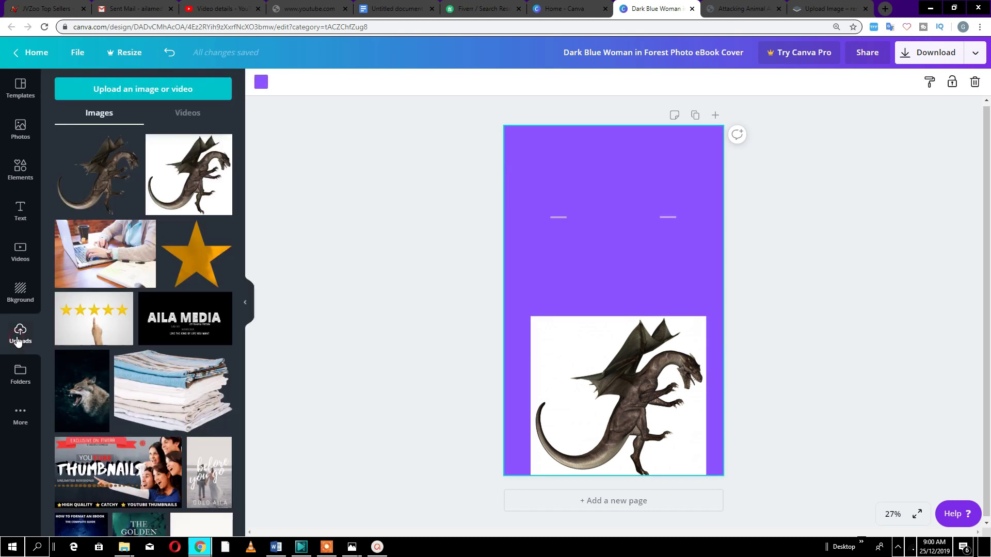
click(91, 174)
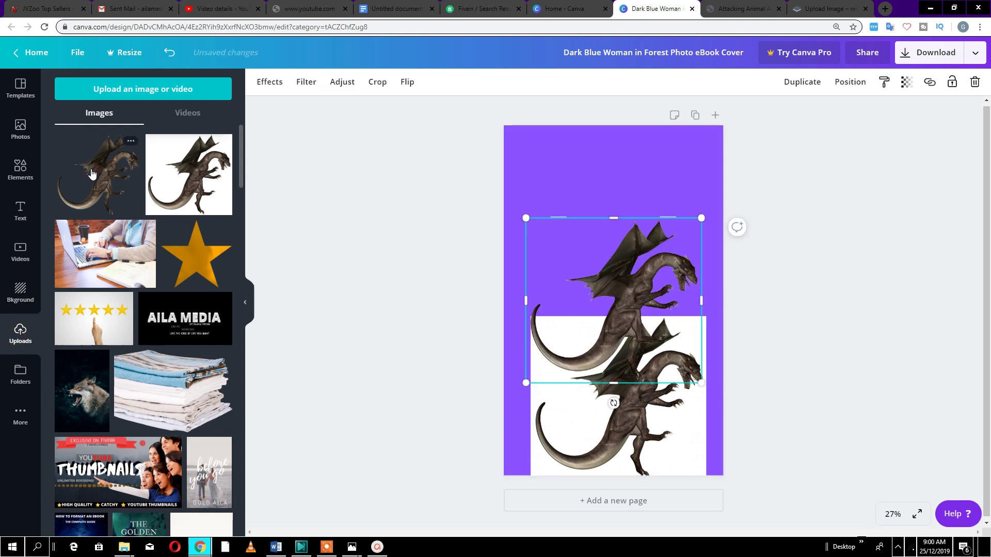
drag(617, 314, 598, 247)
mouse_move(648, 402)
mouse_down()
mouse_move(778, 341)
mouse_move(763, 335)
mouse_move(608, 424)
mouse_move(636, 405)
mouse_up()
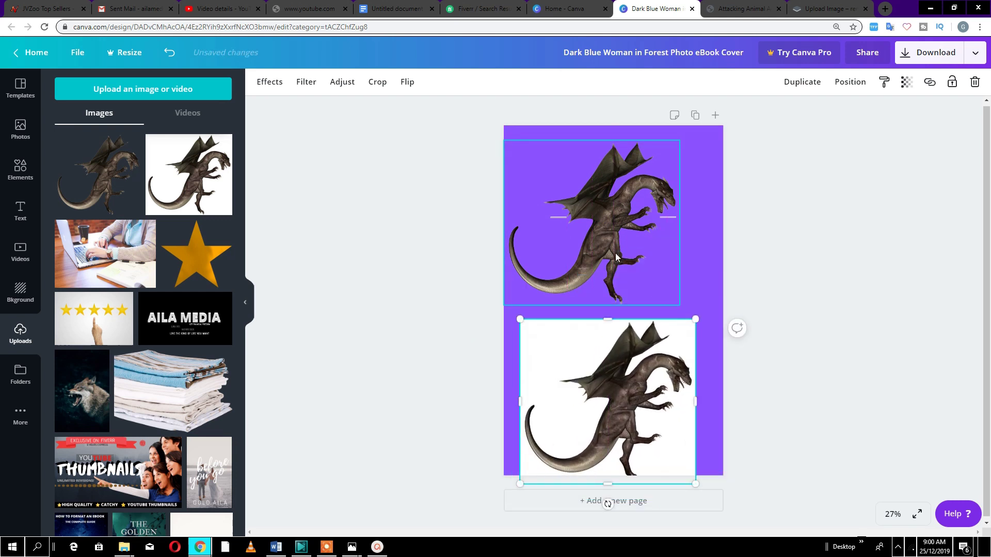
mouse_move(618, 234)
mouse_down()
mouse_move(614, 247)
mouse_move(557, 222)
mouse_move(610, 210)
mouse_move(621, 236)
mouse_move(641, 184)
mouse_move(625, 238)
mouse_move(618, 233)
mouse_up()
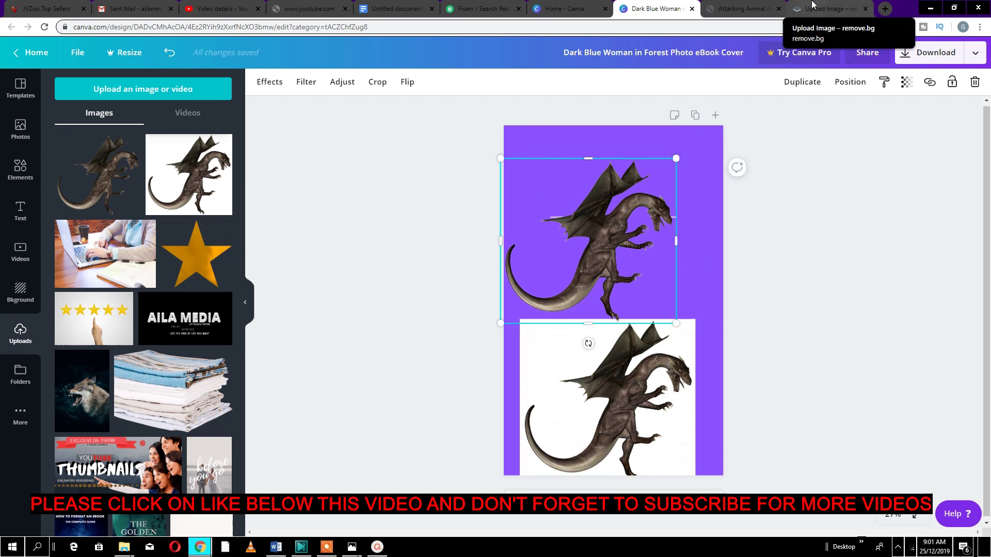
click(642, 364)
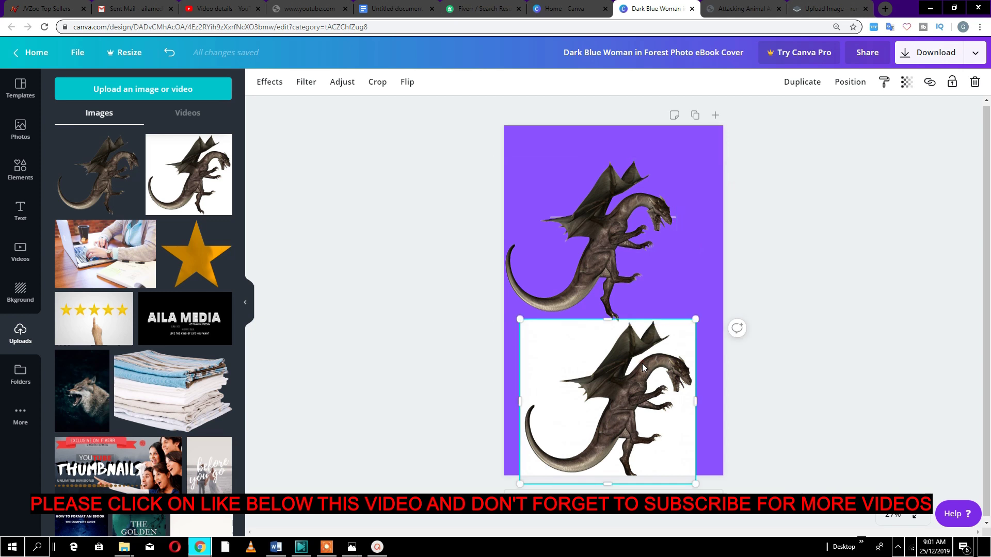
drag(642, 363, 600, 361)
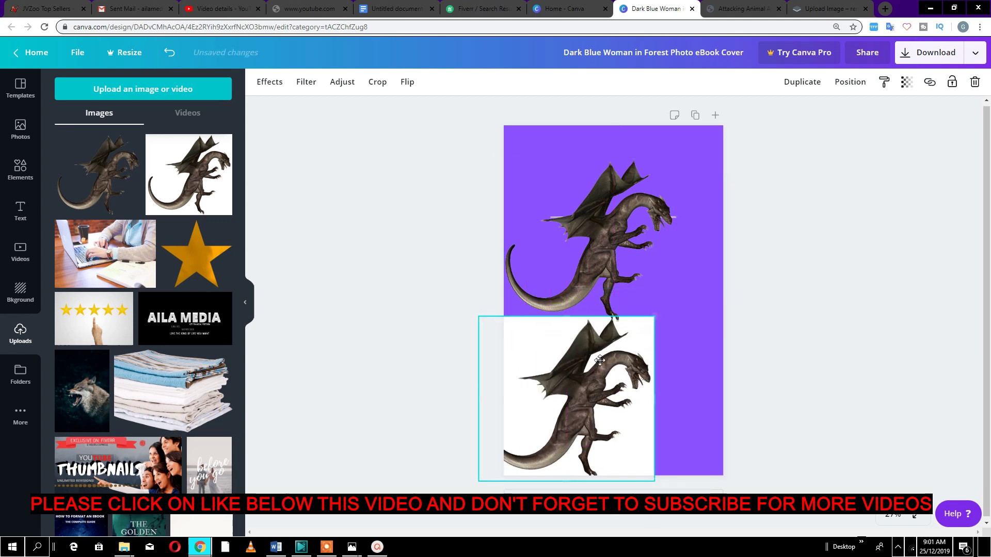
key(Delete)
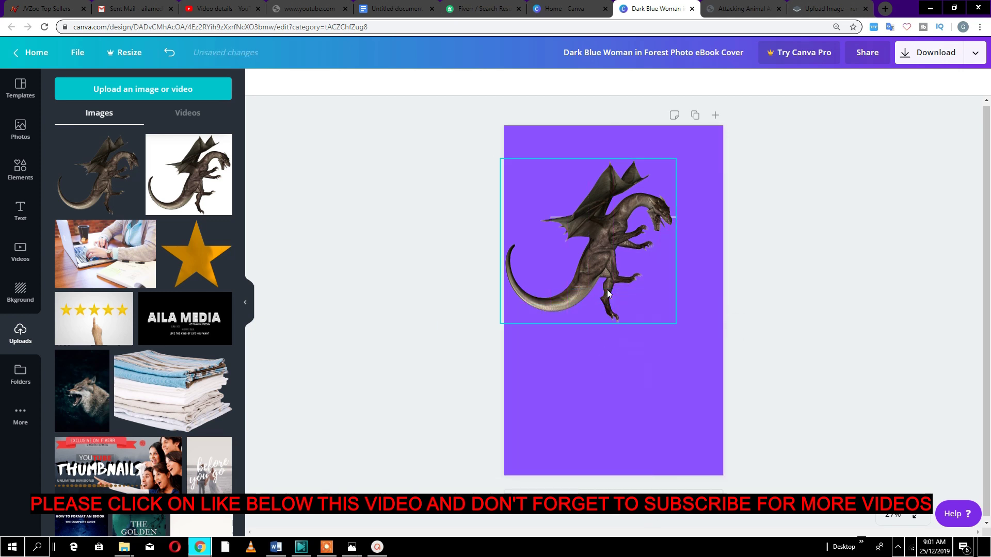
drag(607, 293, 599, 314)
Set the page background to the custom deep purple #551069.
click(636, 401)
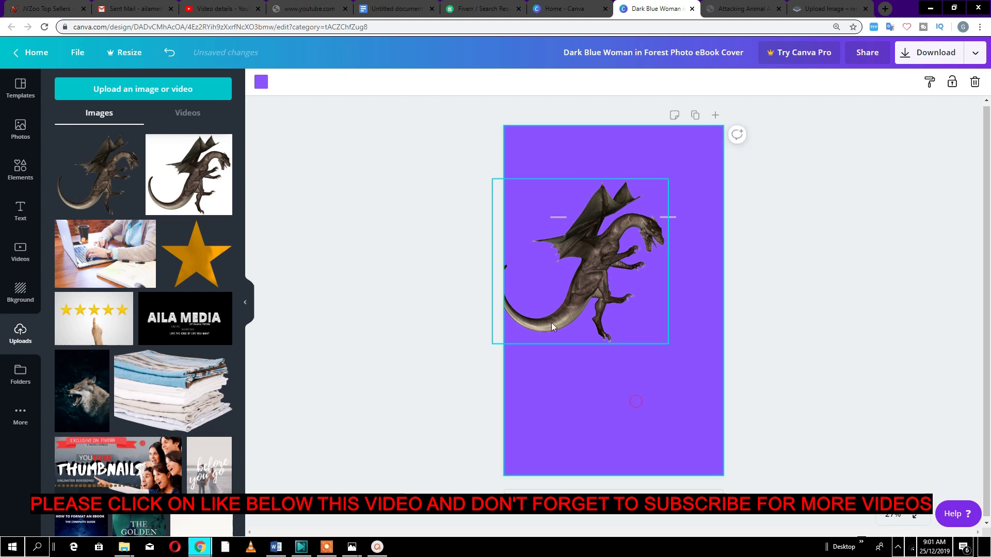
click(260, 81)
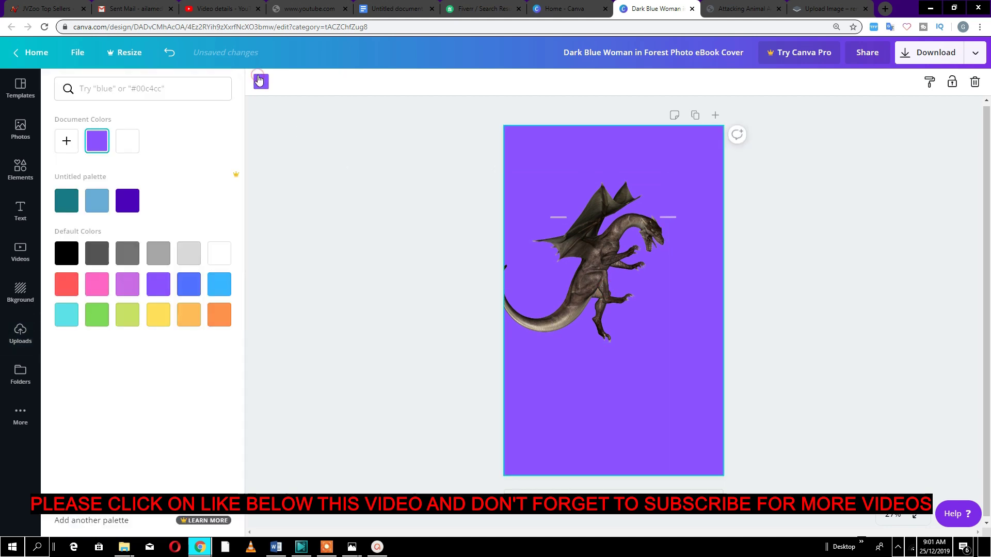
click(155, 285)
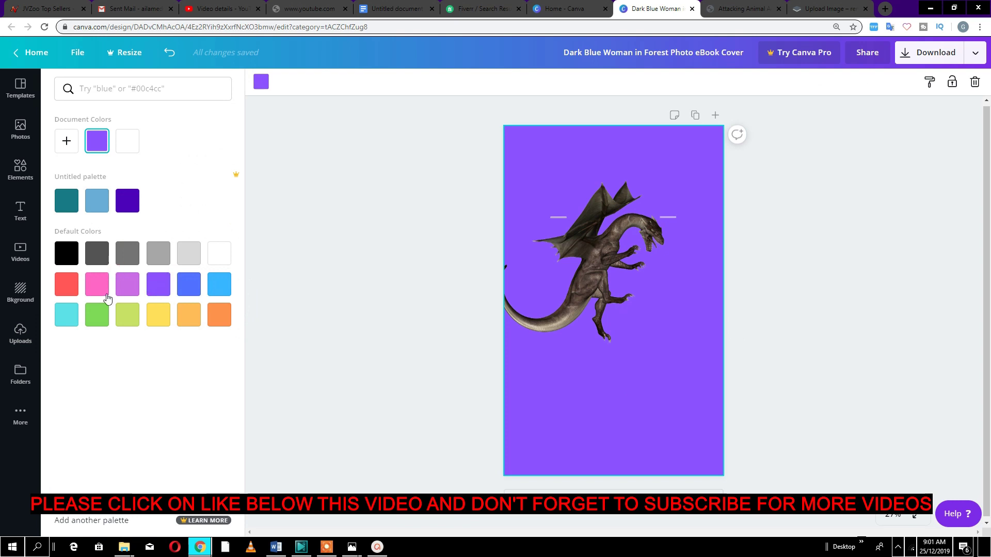
click(104, 286)
click(122, 294)
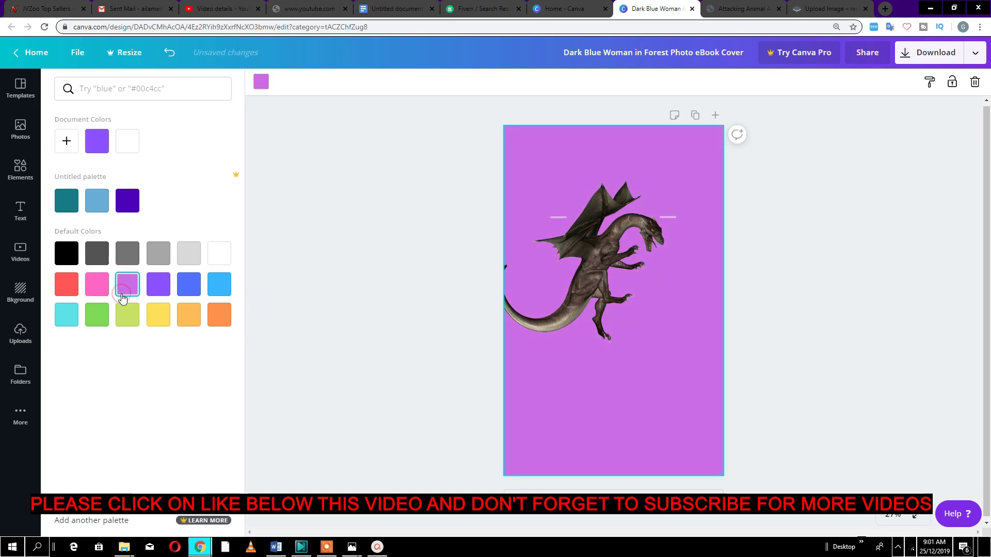
click(66, 140)
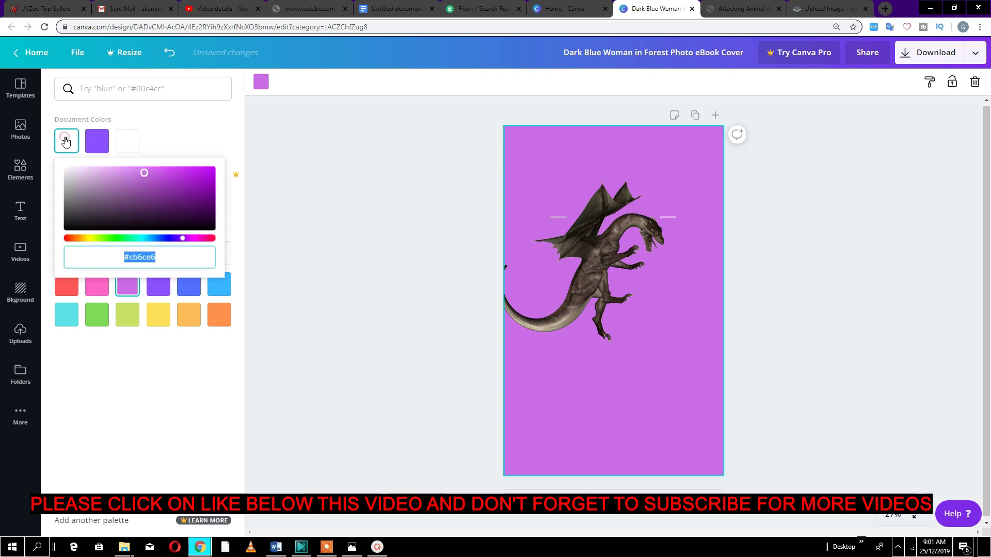
click(191, 184)
click(192, 204)
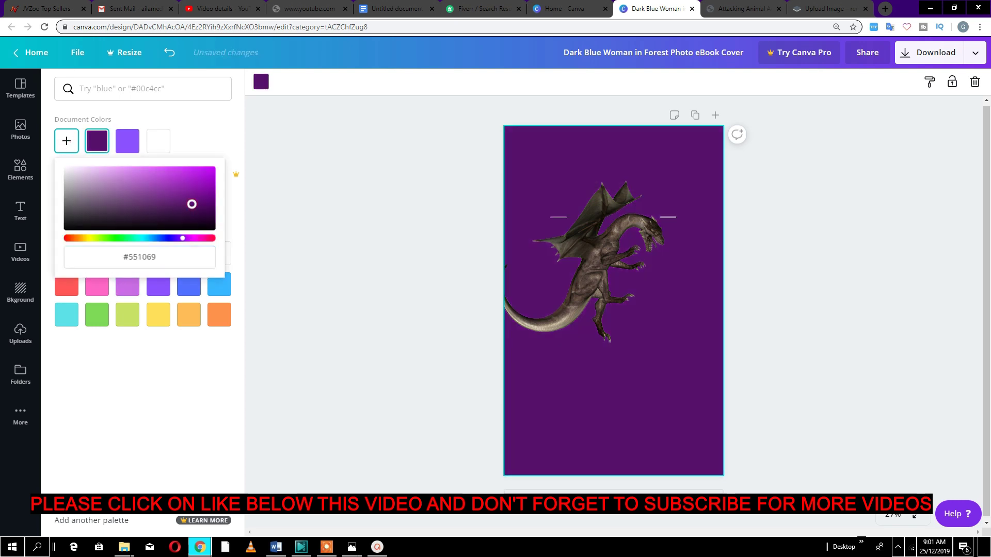
drag(711, 210, 658, 227)
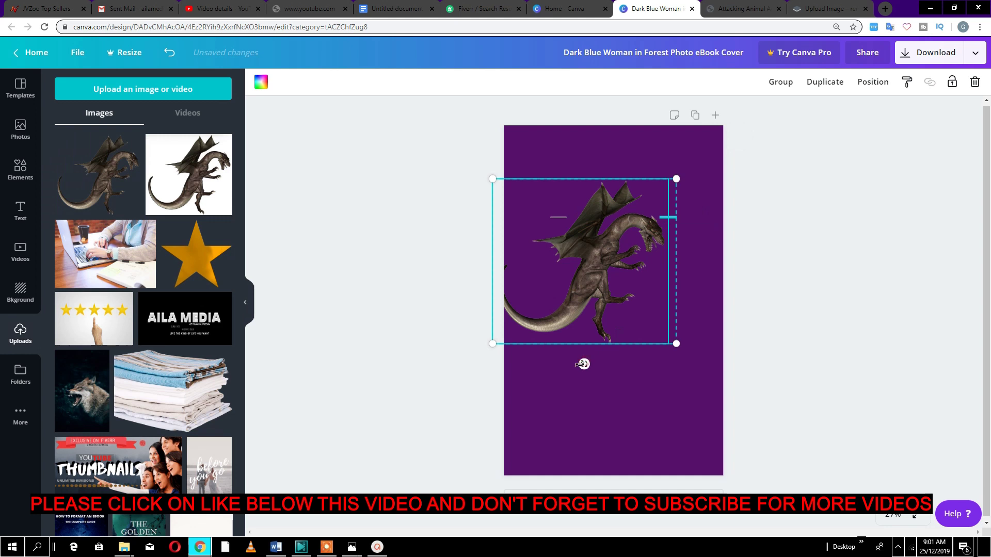
Tilt the dragon about 10° clockwise and resize it to roughly 1,422 × 1,337, centred.
drag(582, 364, 565, 363)
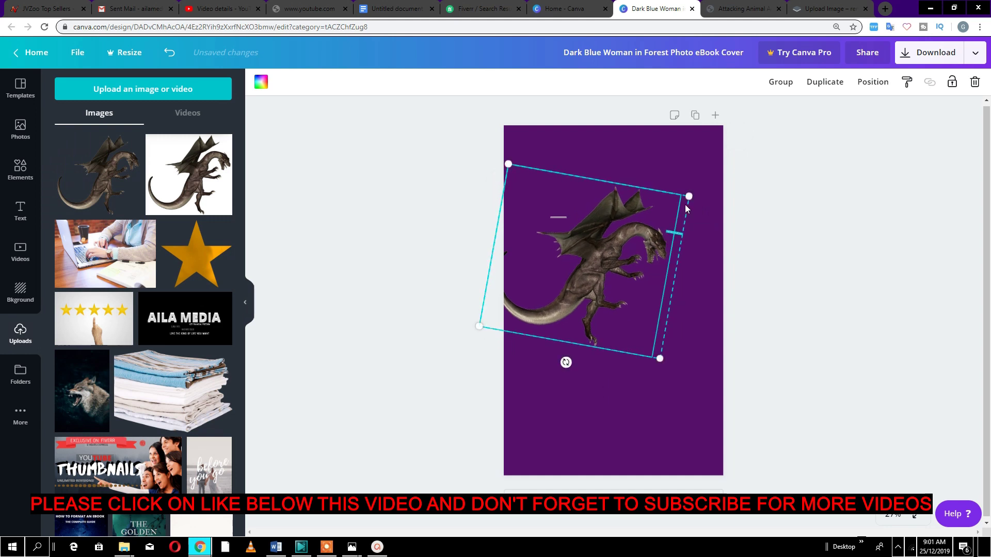
drag(724, 183, 885, 167)
drag(678, 215, 601, 318)
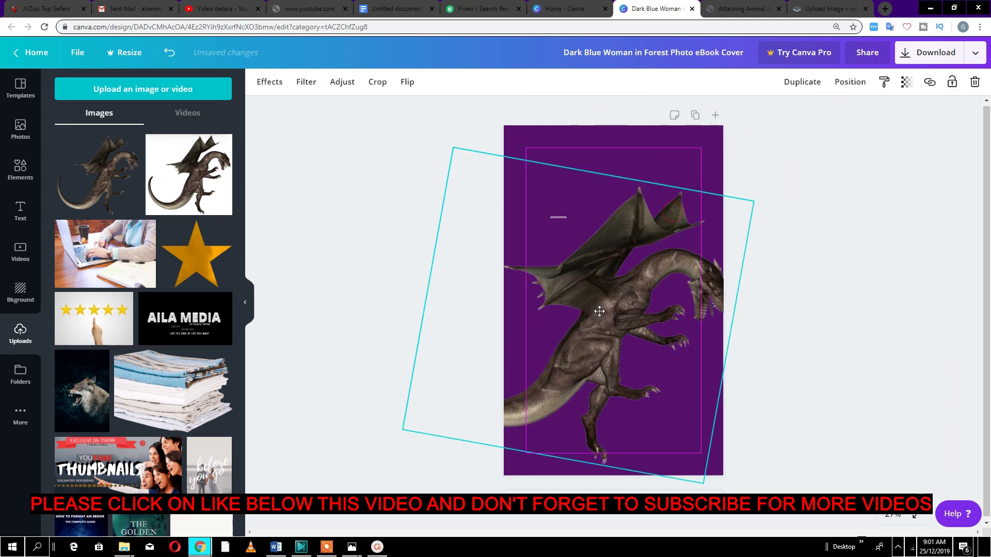
drag(754, 201, 713, 228)
drag(652, 292, 690, 259)
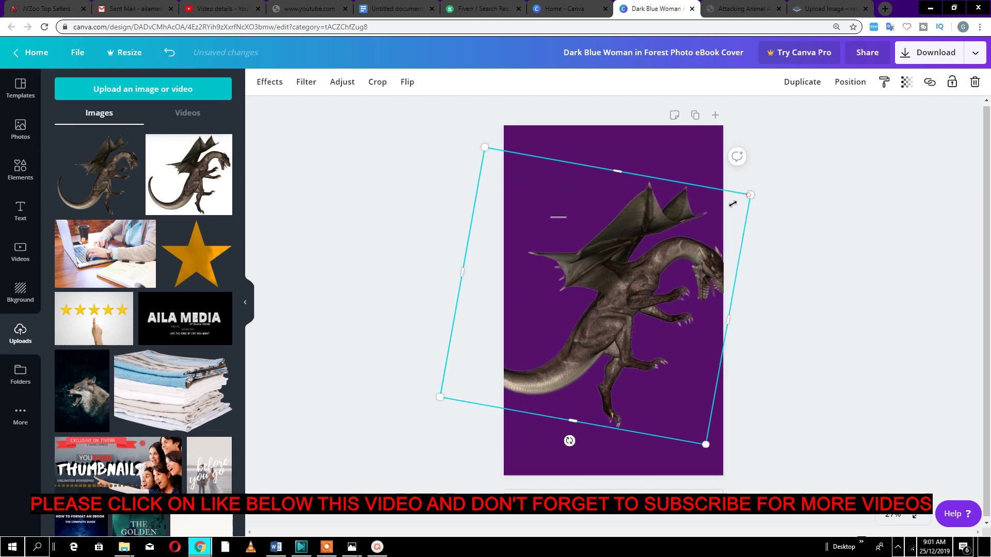
drag(732, 203, 704, 230)
drag(598, 314, 630, 325)
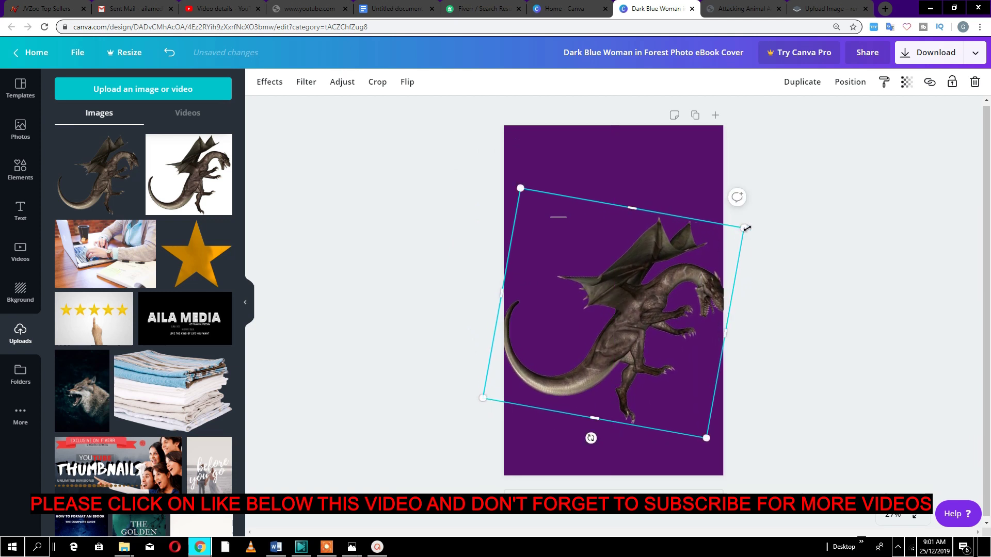
drag(747, 228, 737, 232)
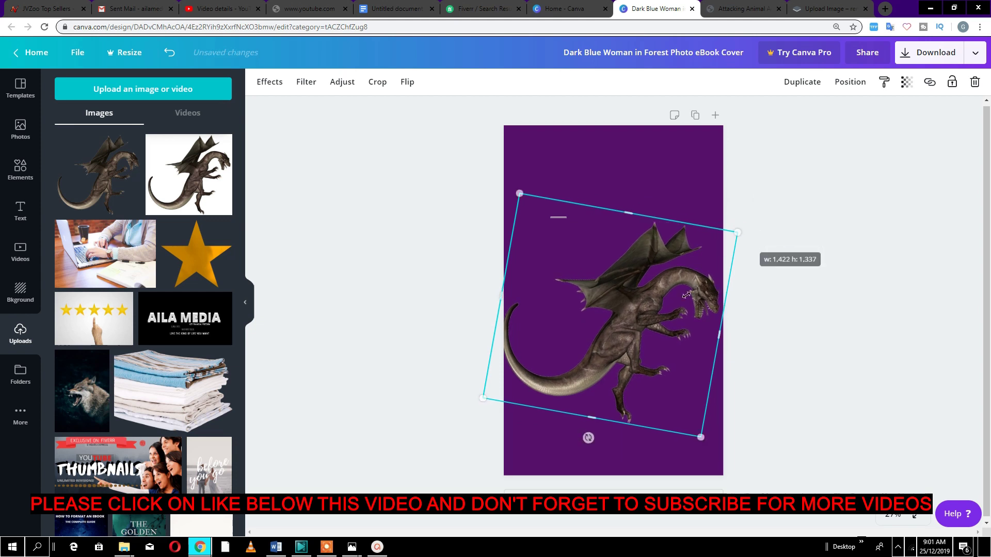
mouse_move(672, 310)
mouse_down()
mouse_move(670, 294)
mouse_move(671, 302)
mouse_up()
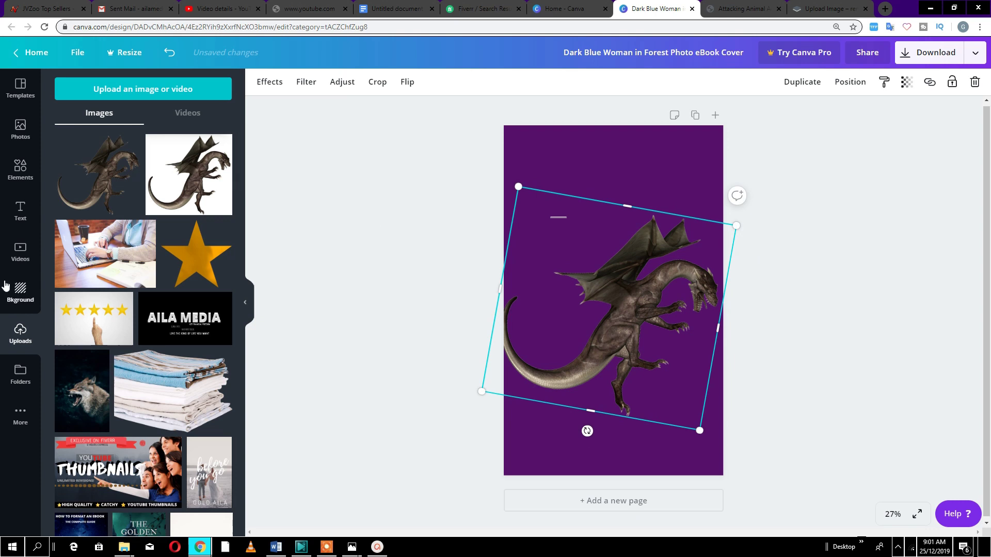
click(19, 213)
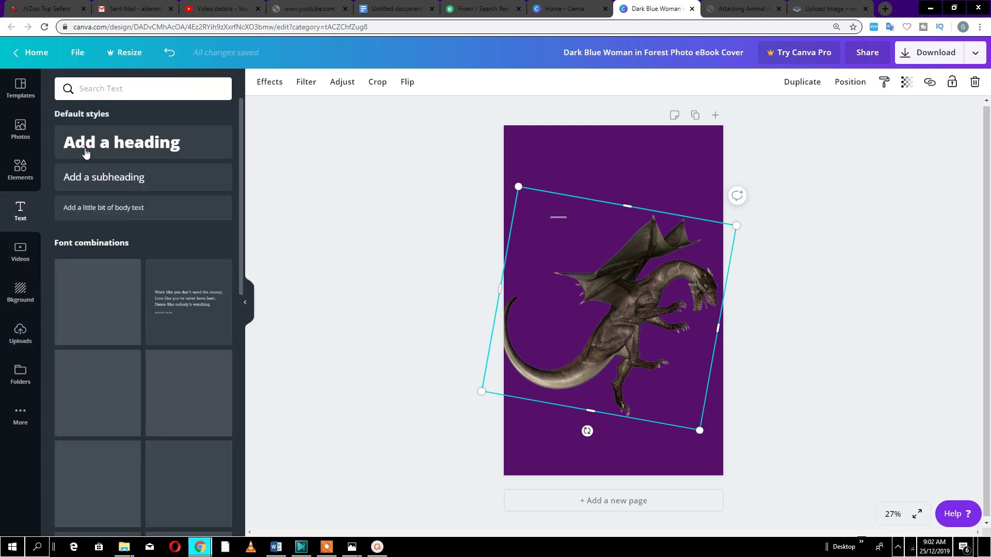
Add a size-96 heading reading THE and place it at the top-left.
click(86, 154)
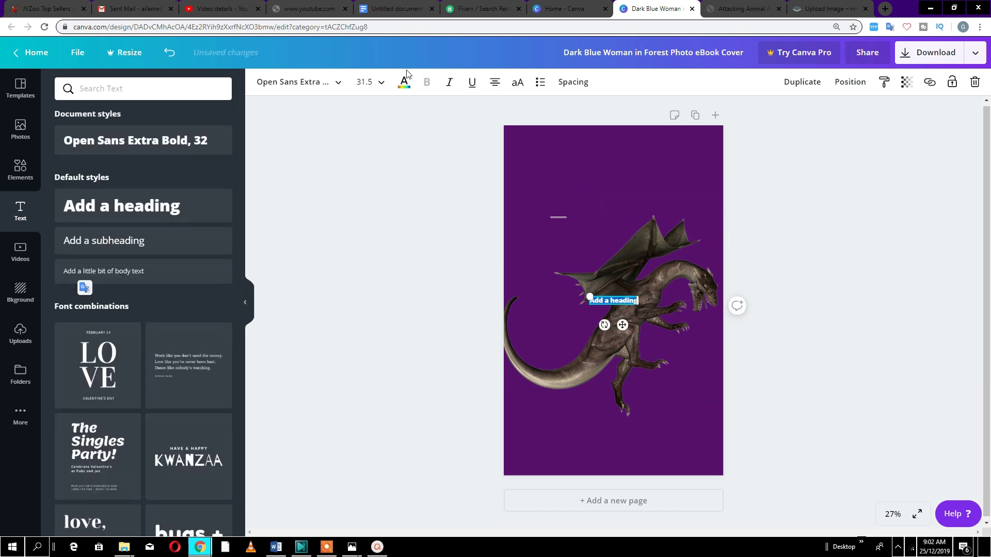
click(382, 83)
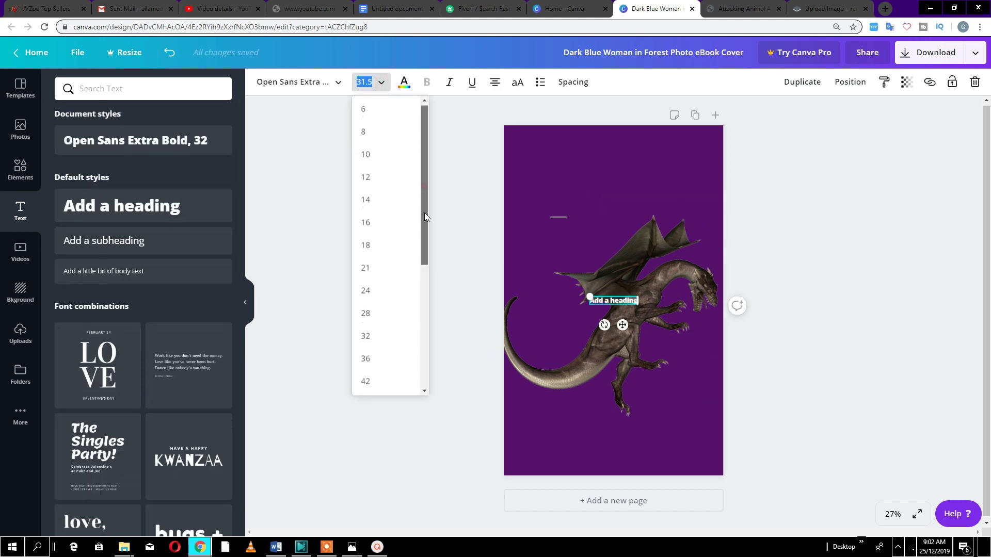
drag(424, 217, 428, 333)
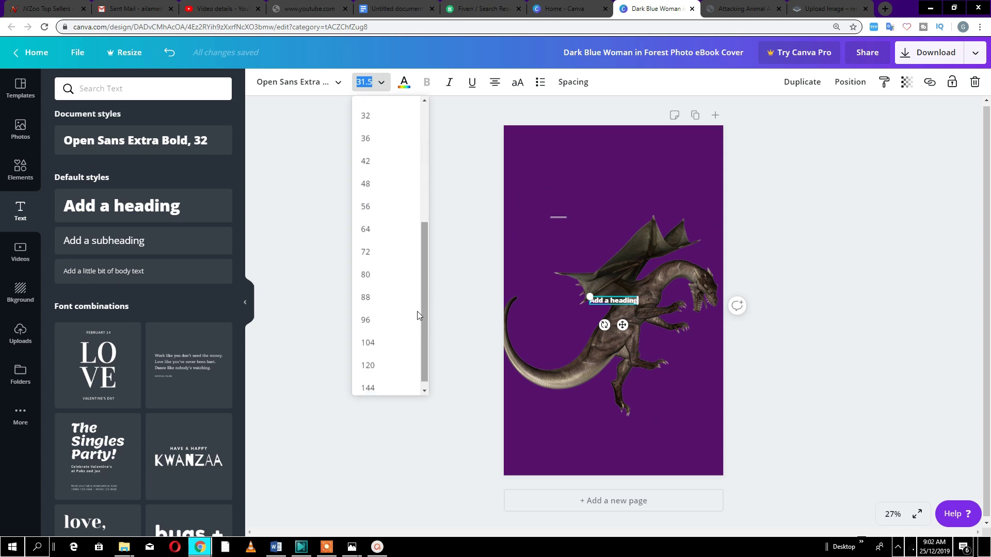
click(367, 320)
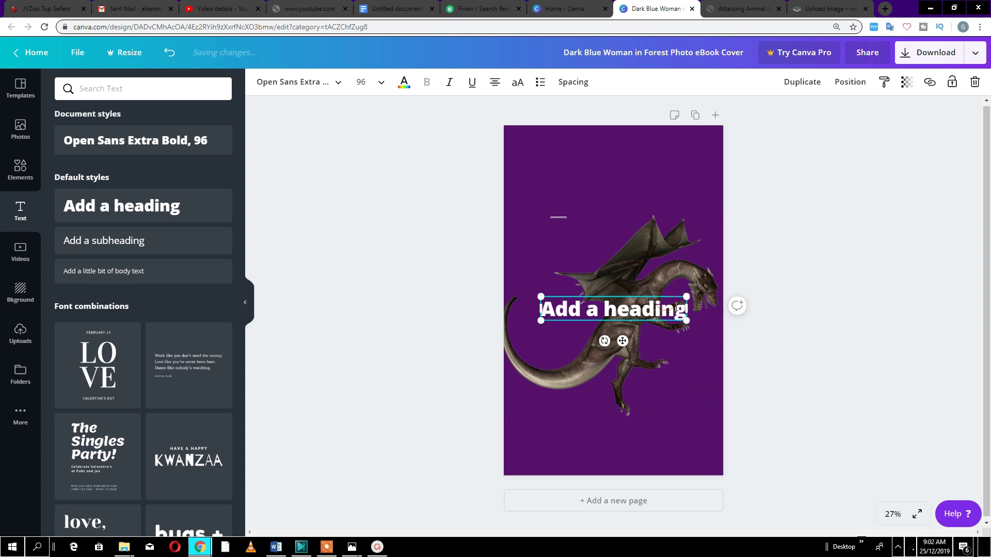
key(BackSpace)
key(BackSpace)
key(BackSpace)
key(BackSpace)
key(BackSpace)
key(BackSpace)
key(BackSpace)
key(BackSpace)
key(BackSpace)
key(BackSpace)
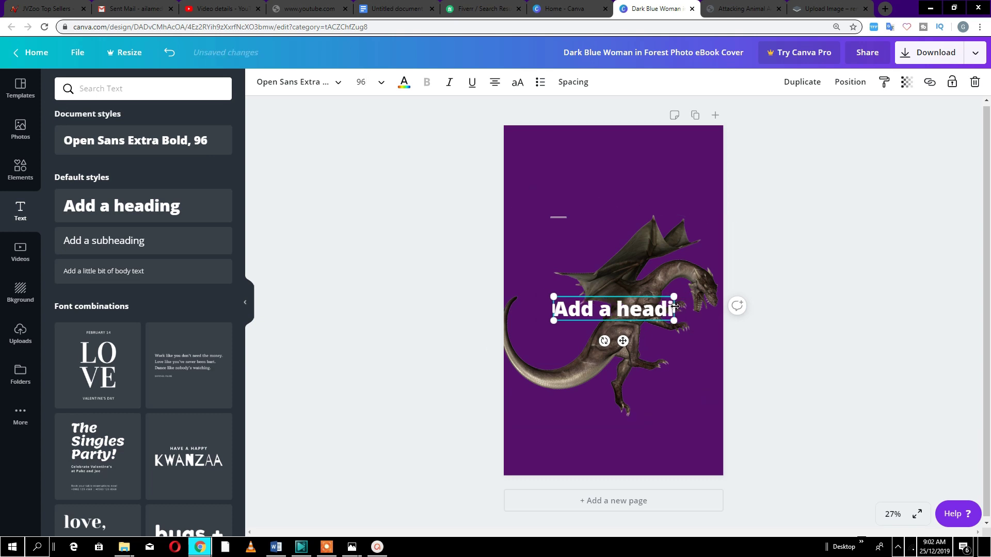
key(BackSpace)
key(BackSpace)
key(BackSpace)
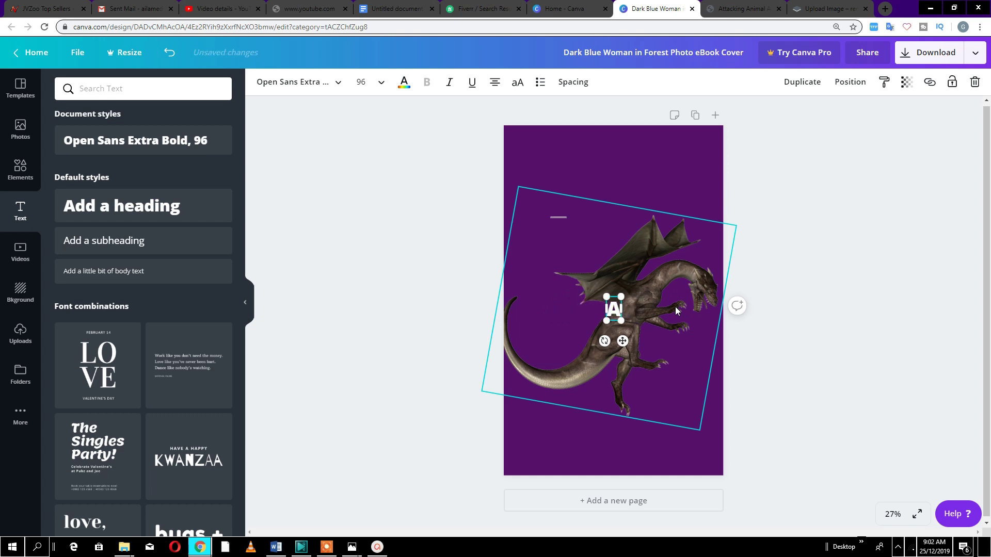
text(THE)
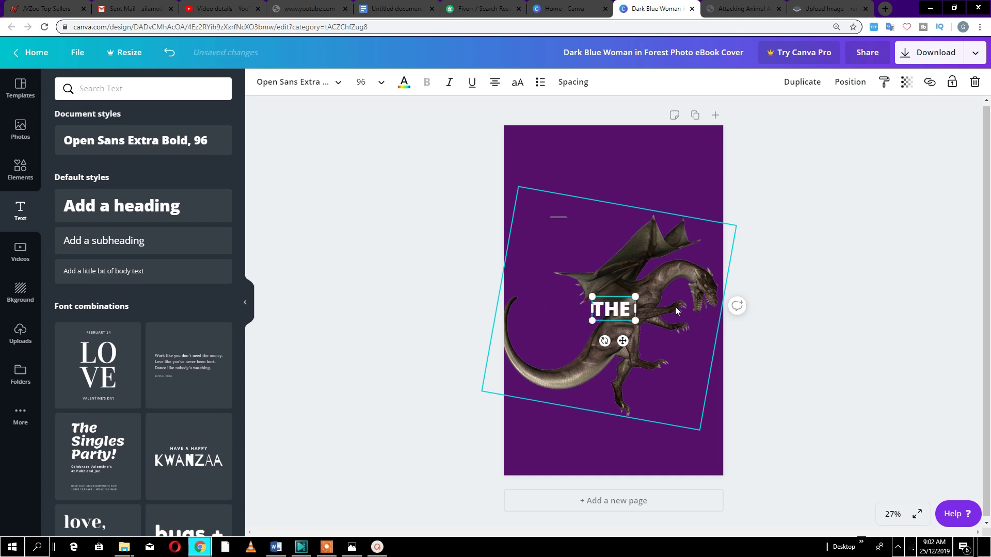
text( DRAGON)
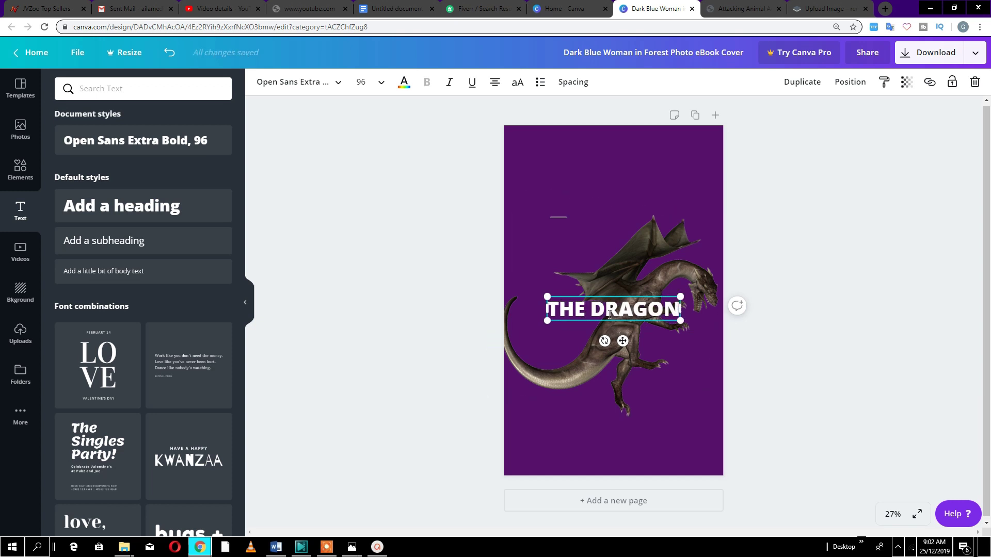
drag(586, 310, 604, 310)
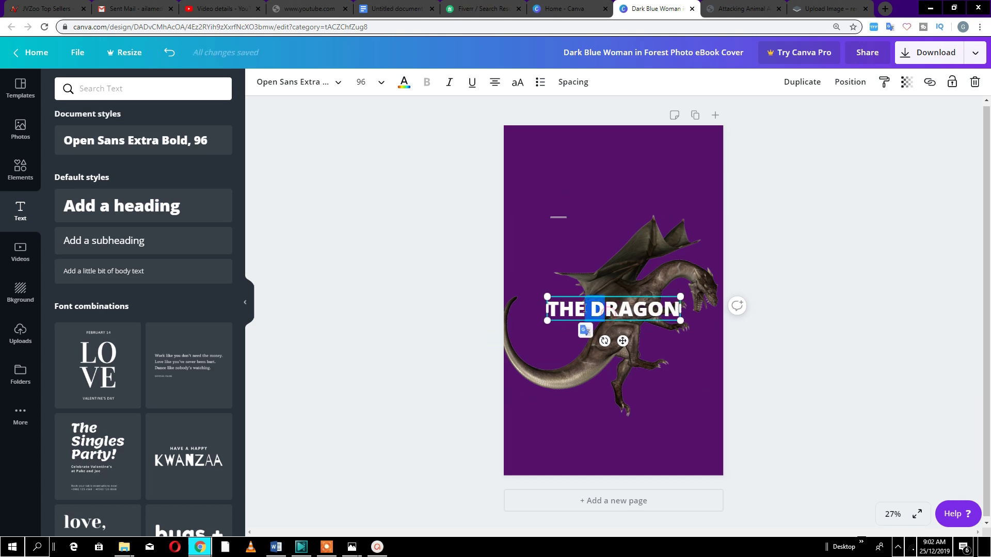
click(587, 309)
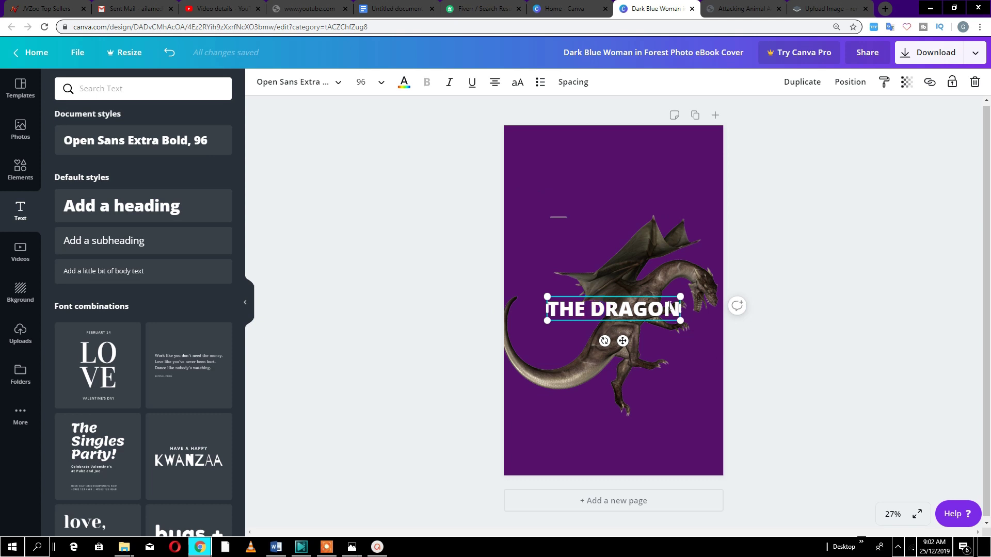
key(Delete)
key(Delete)
key(Delete)
key(Delete)
key(Delete)
key(Delete)
key(Delete)
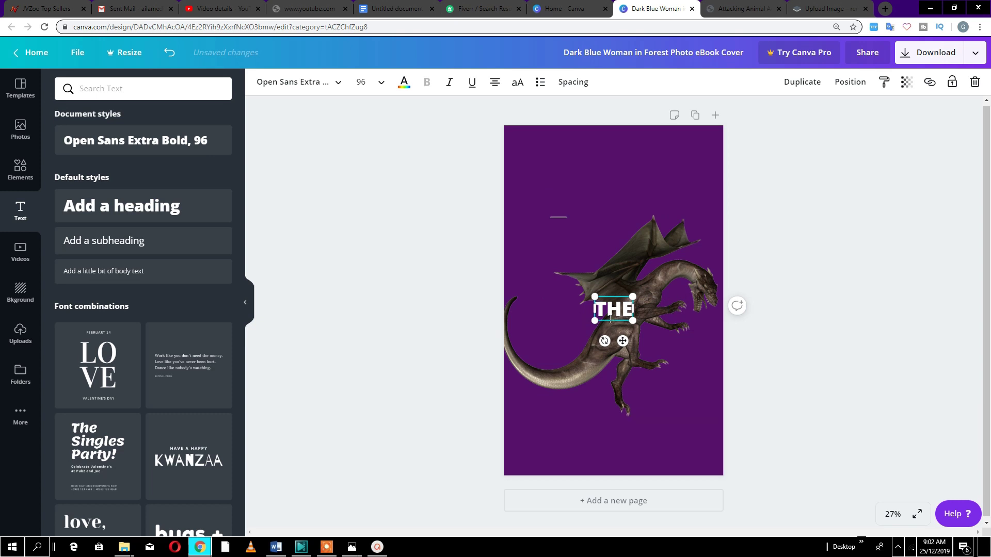
click(603, 249)
drag(615, 310, 549, 163)
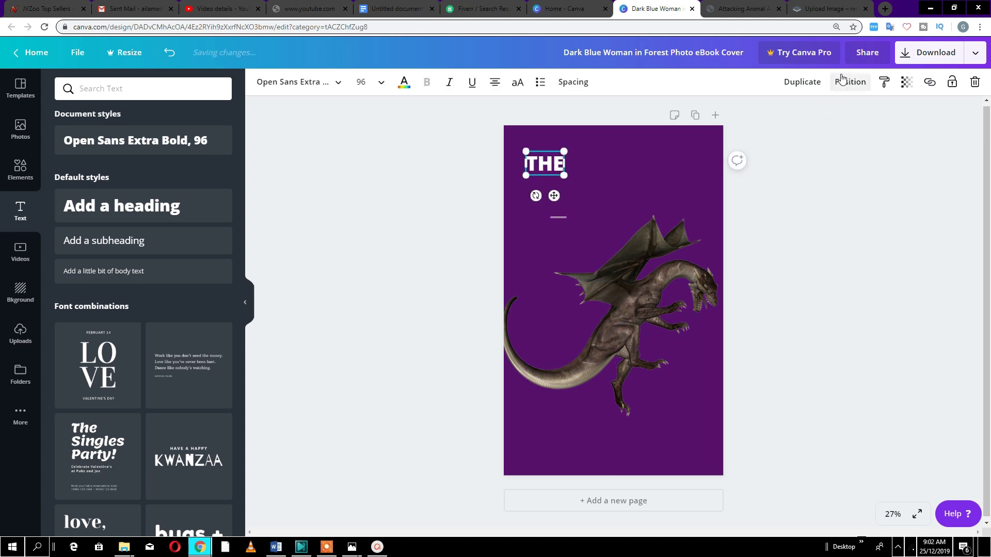
Duplicate THE, change the copy to DRAGON, and enlarge it to about 143.
click(814, 87)
drag(553, 170, 592, 207)
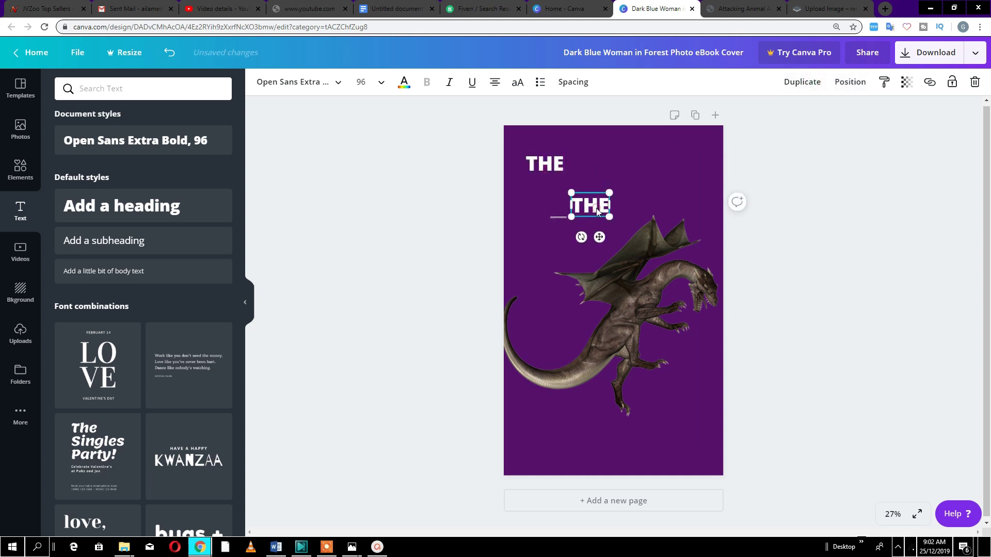
double_click(596, 209)
key(BackSpace)
key(BackSpace)
key(BackSpace)
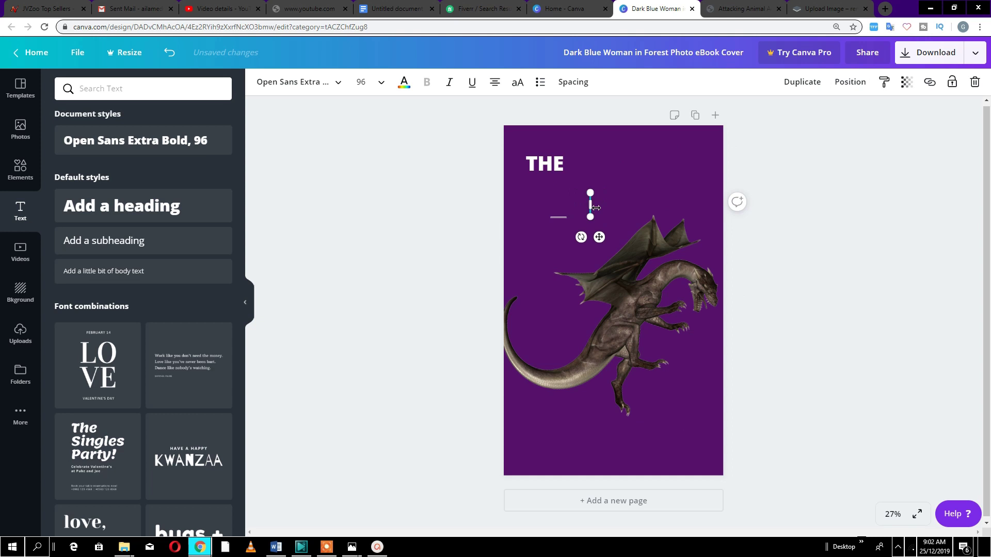
text(DRAGON)
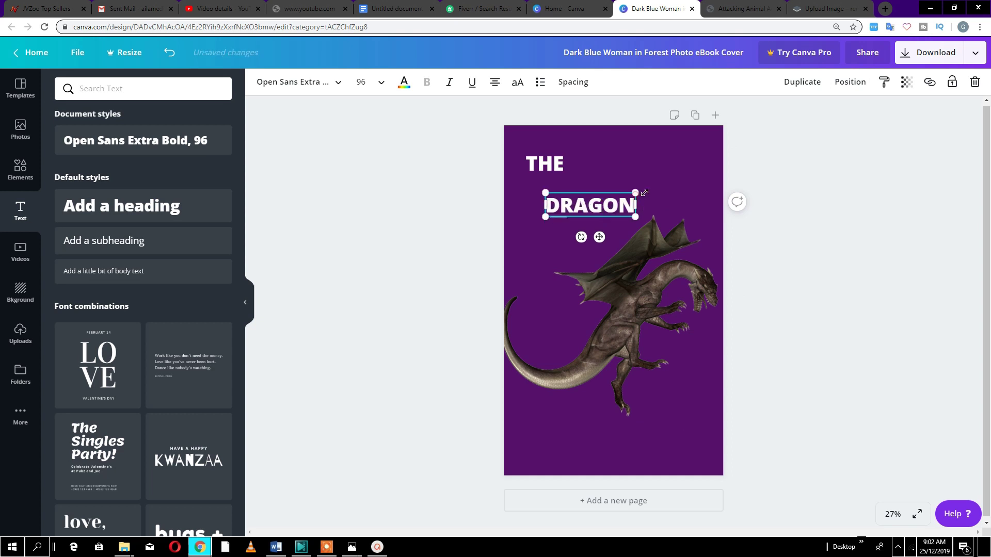
drag(645, 193, 679, 182)
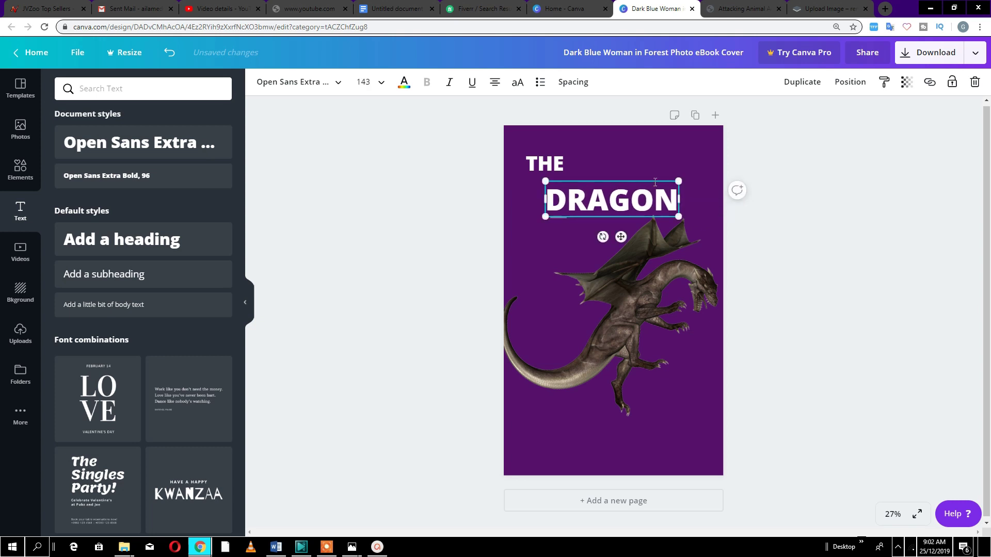
click(540, 158)
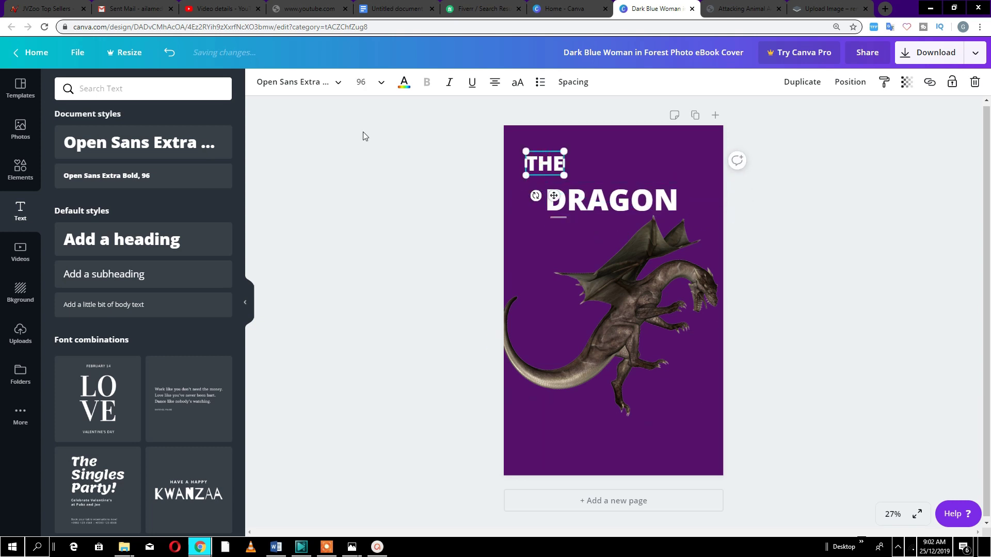
Colour the THE title lime green after trying black and greys.
click(402, 85)
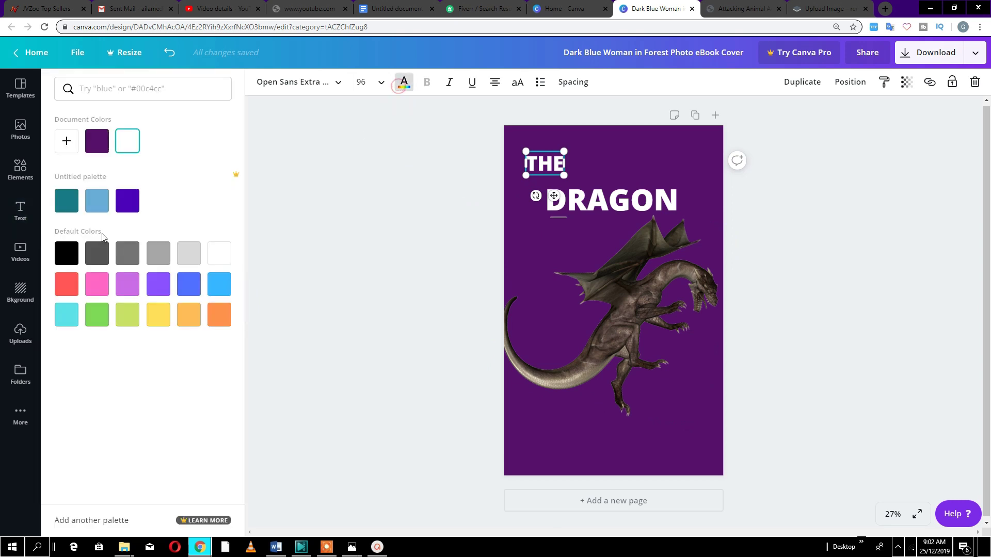
click(70, 263)
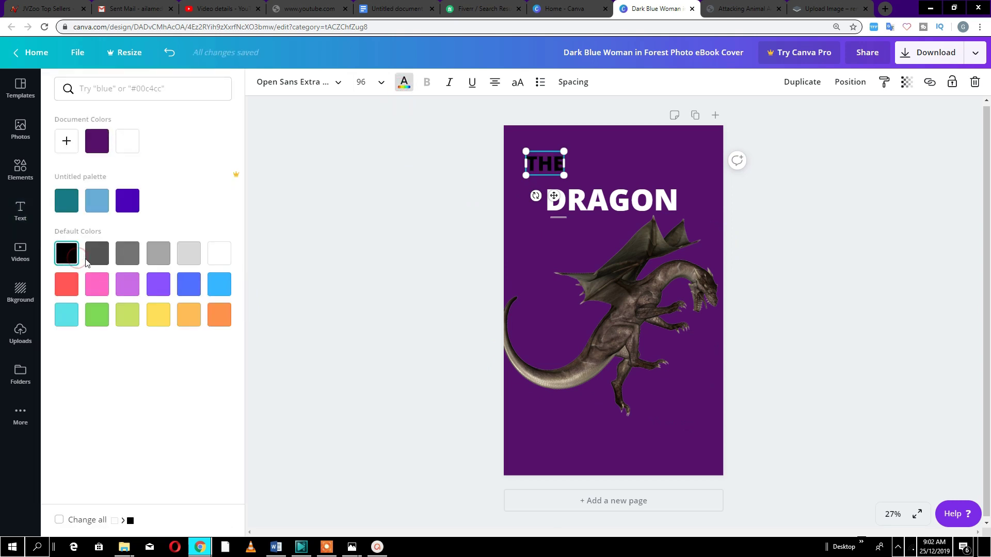
click(98, 258)
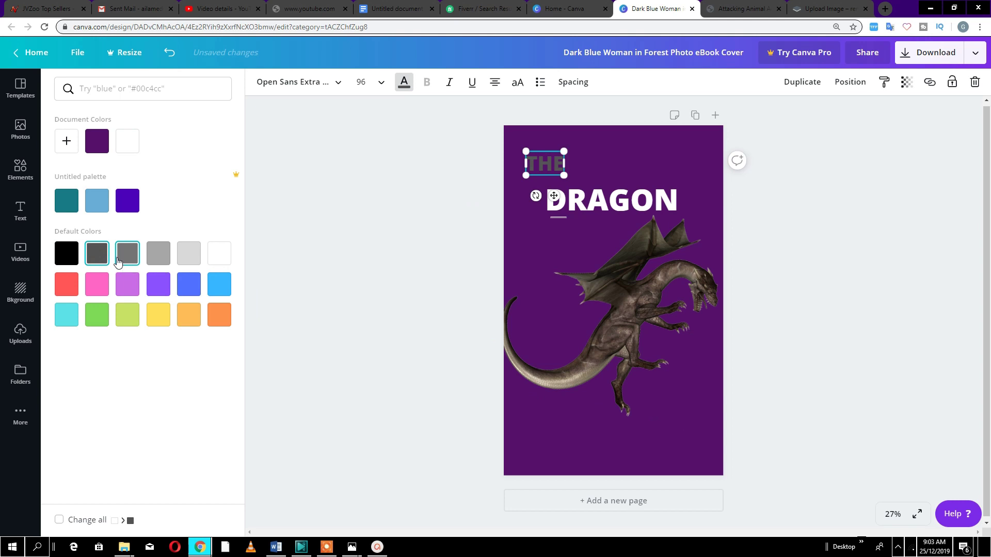
click(126, 259)
click(127, 313)
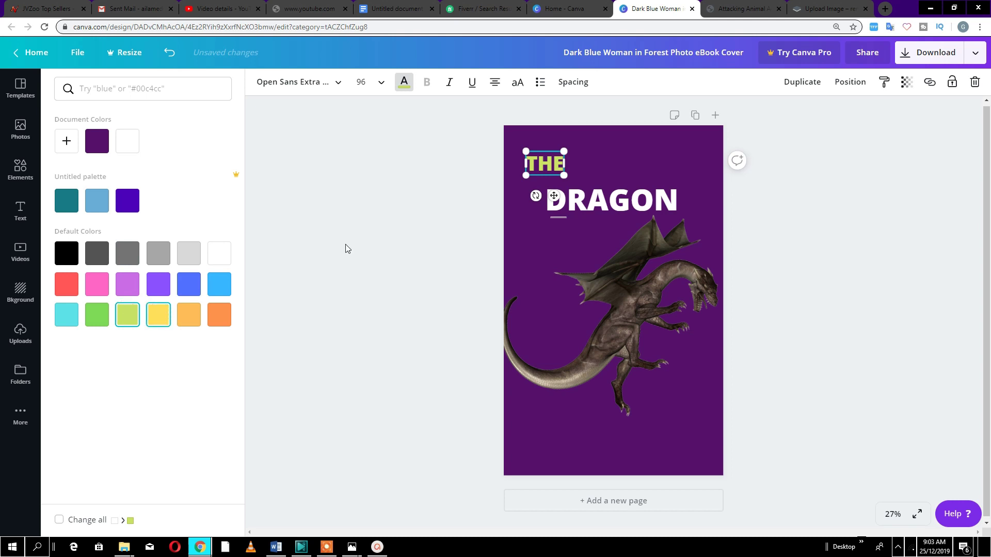
Make DRAGON lime green, enlarge it to 175 and shift it slightly left and down.
click(571, 205)
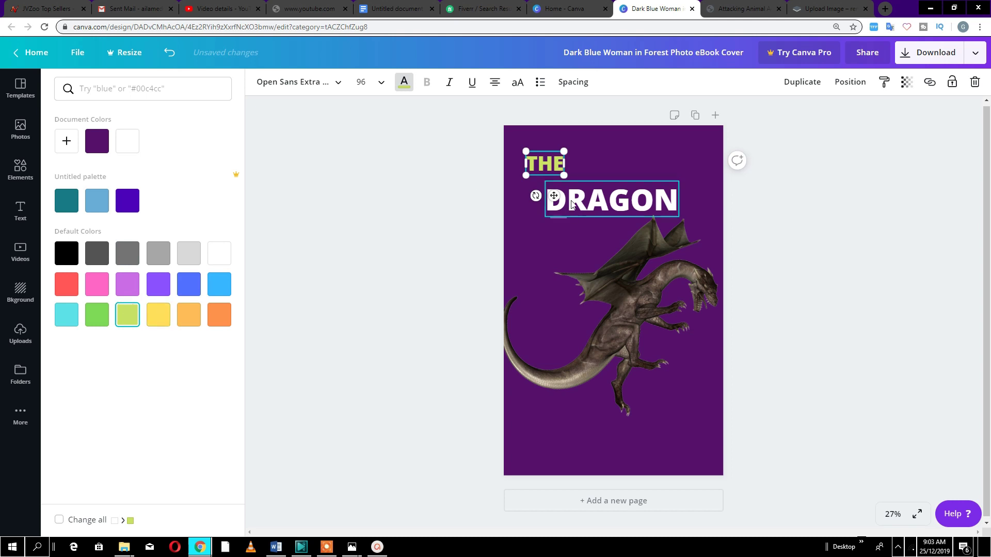
click(125, 316)
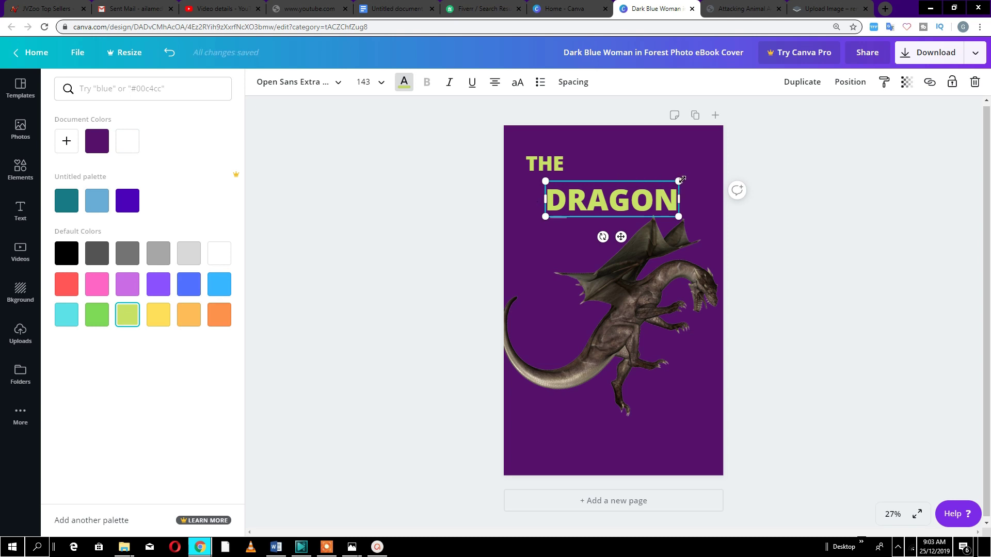
drag(681, 179, 708, 173)
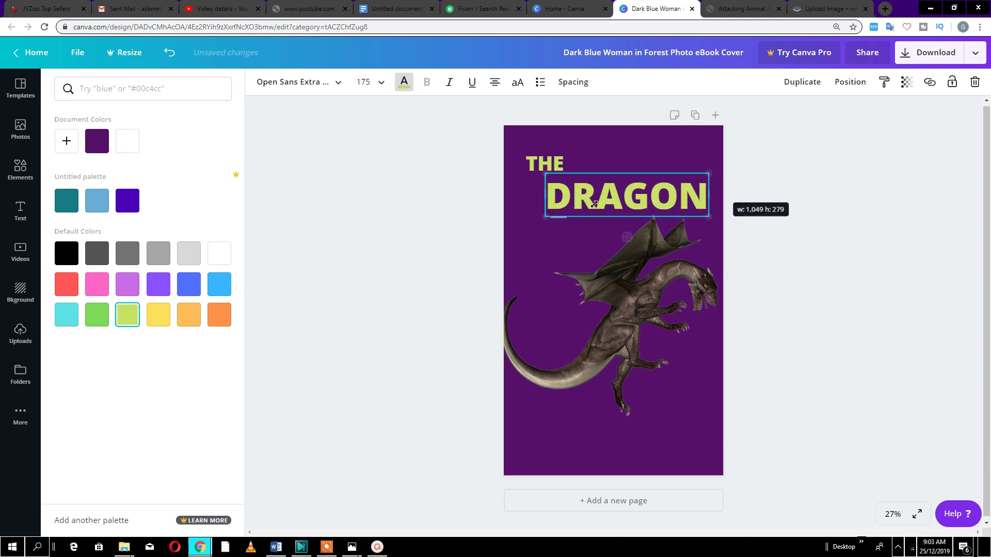
drag(593, 204, 580, 213)
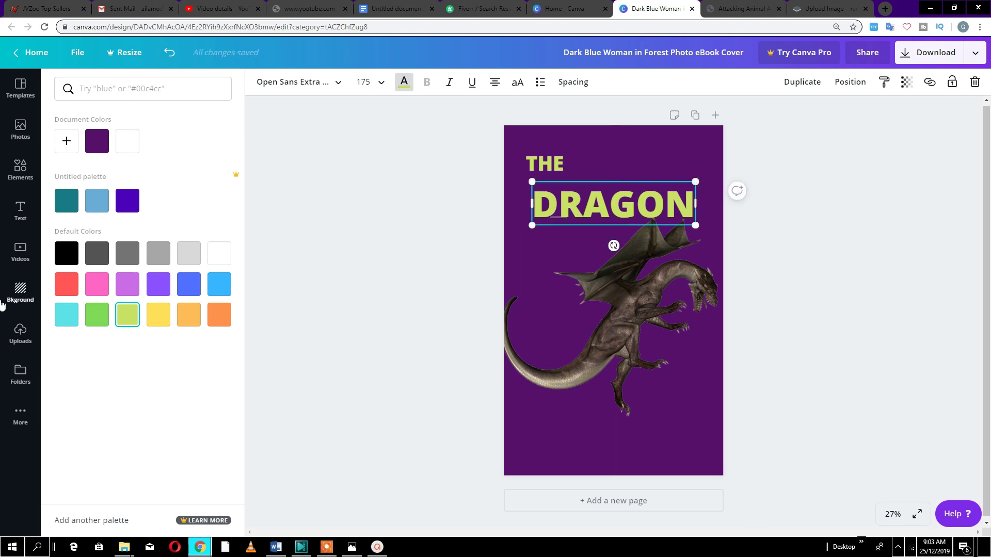
click(21, 212)
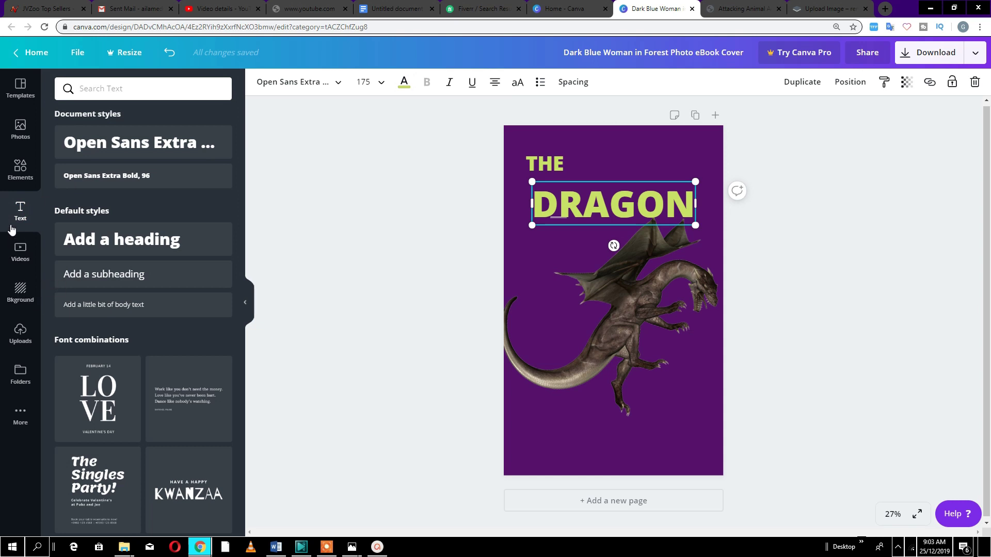
Add a lime square, shape it into a thin diagonal bar across the bottom-right corner.
click(18, 177)
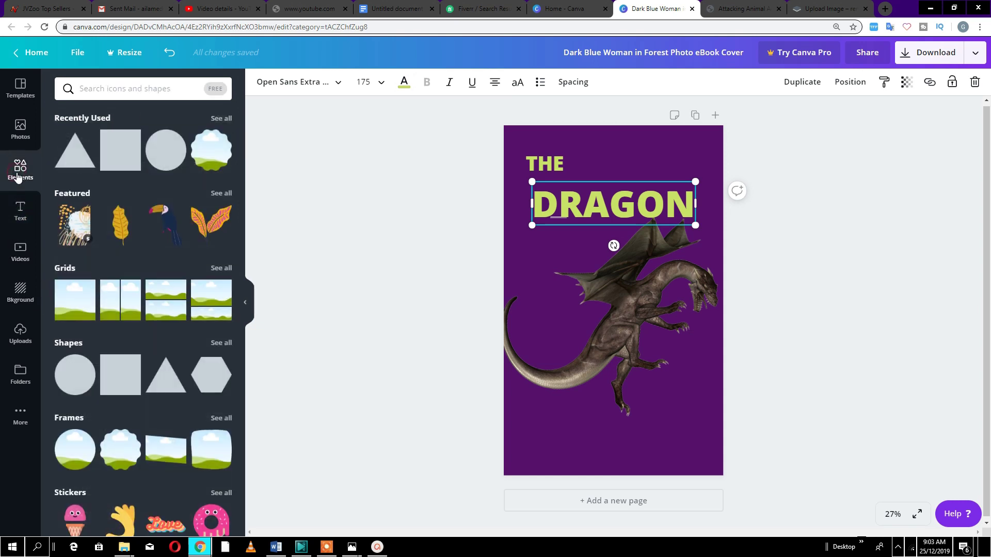
click(130, 382)
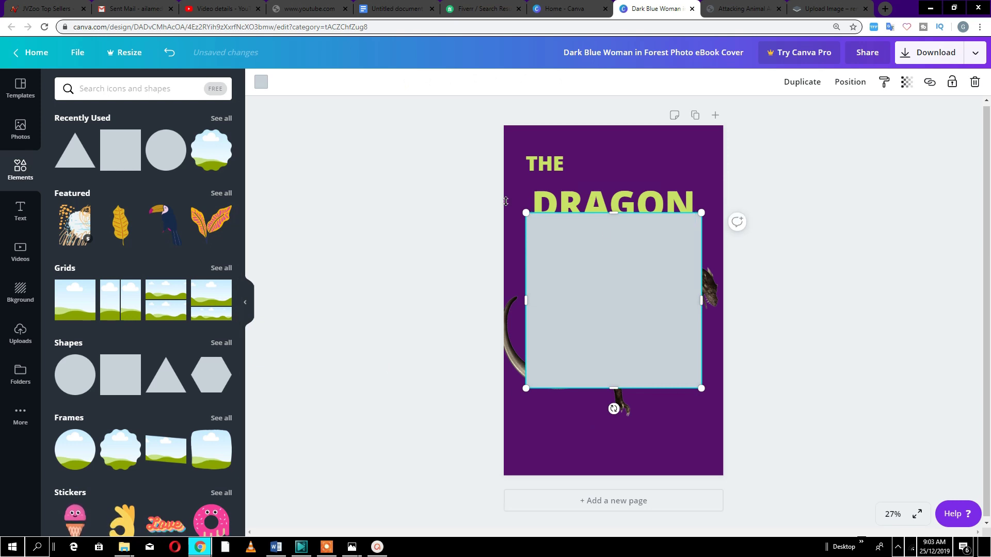
click(259, 83)
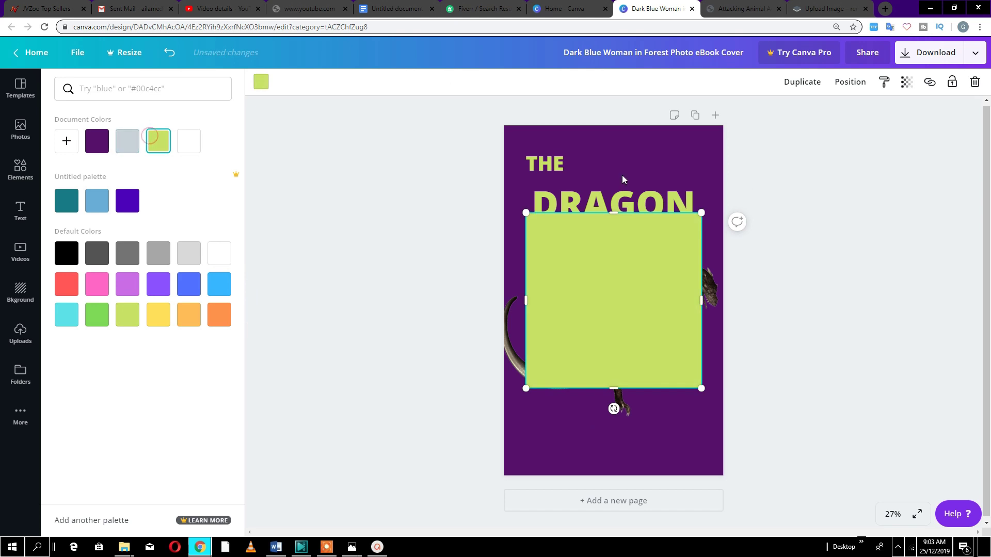
drag(612, 213, 632, 387)
drag(529, 389, 574, 375)
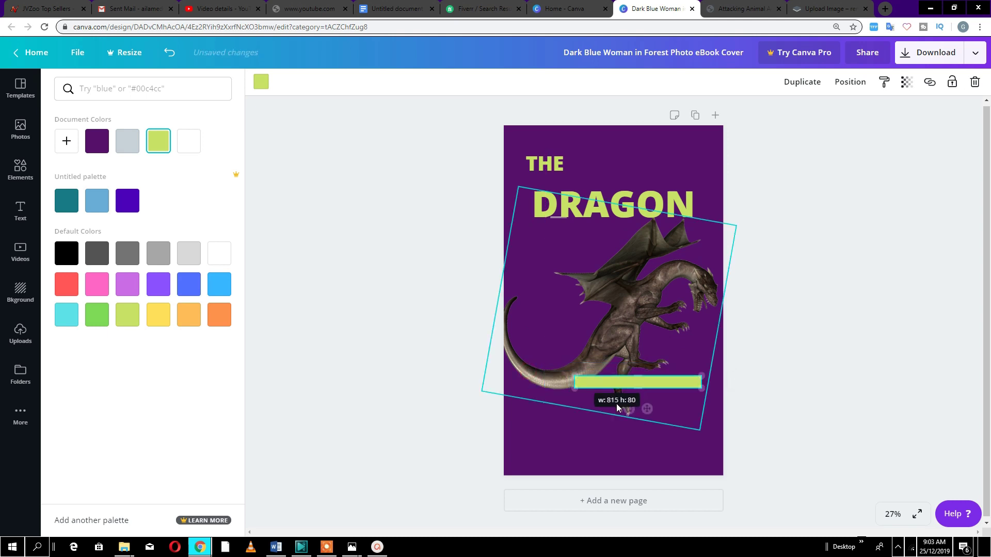
drag(629, 409, 668, 411)
mouse_move(655, 373)
mouse_down()
mouse_move(655, 383)
mouse_move(640, 384)
mouse_up()
drag(605, 339, 605, 339)
click(605, 339)
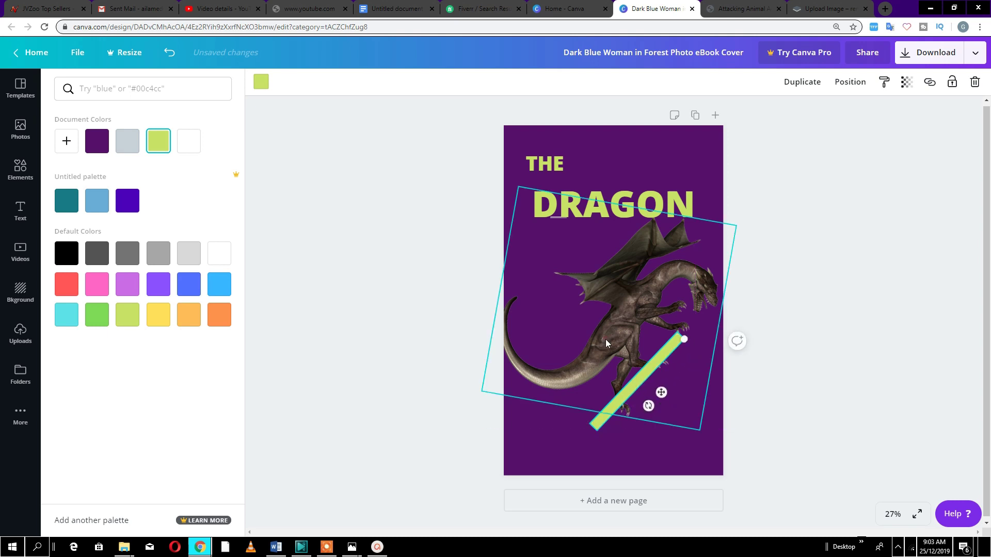
drag(634, 383, 700, 451)
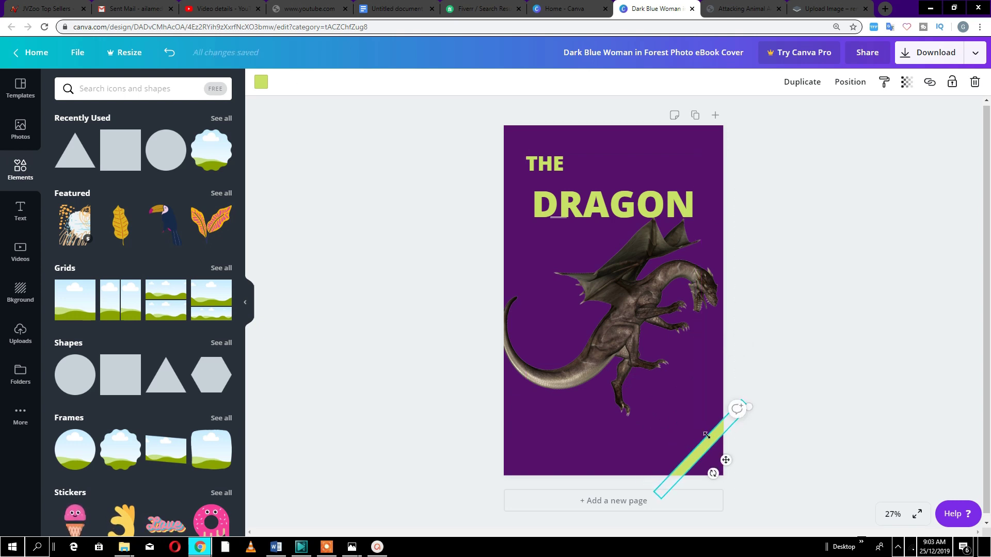
Copy the lime bar to the top-left corner and place a DRAGON copy at the bottom.
click(796, 81)
drag(705, 451, 559, 169)
drag(593, 207, 584, 205)
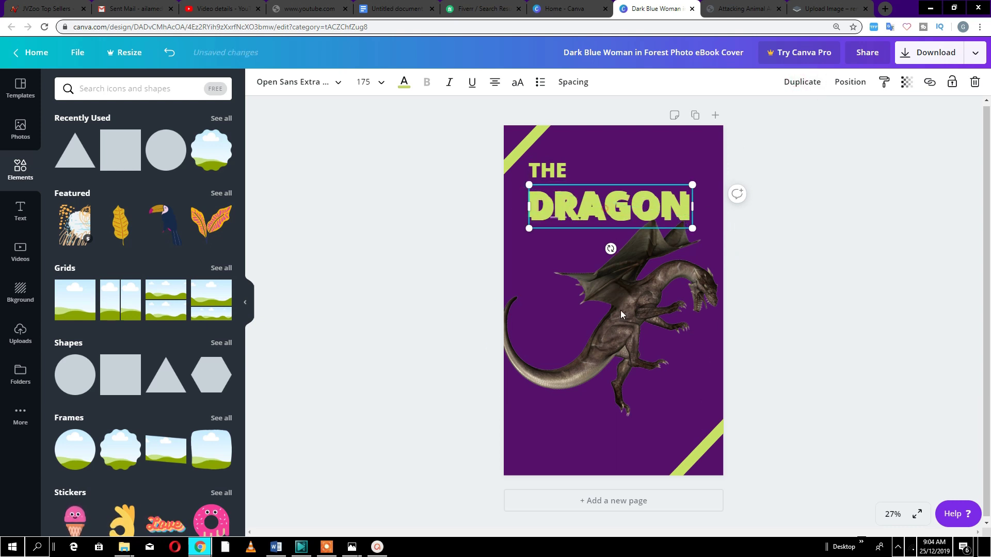
drag(635, 212, 638, 448)
Erase the bottom DRAGON copy's text, try Advent Pro Medium, then delete the empty box.
click(651, 444)
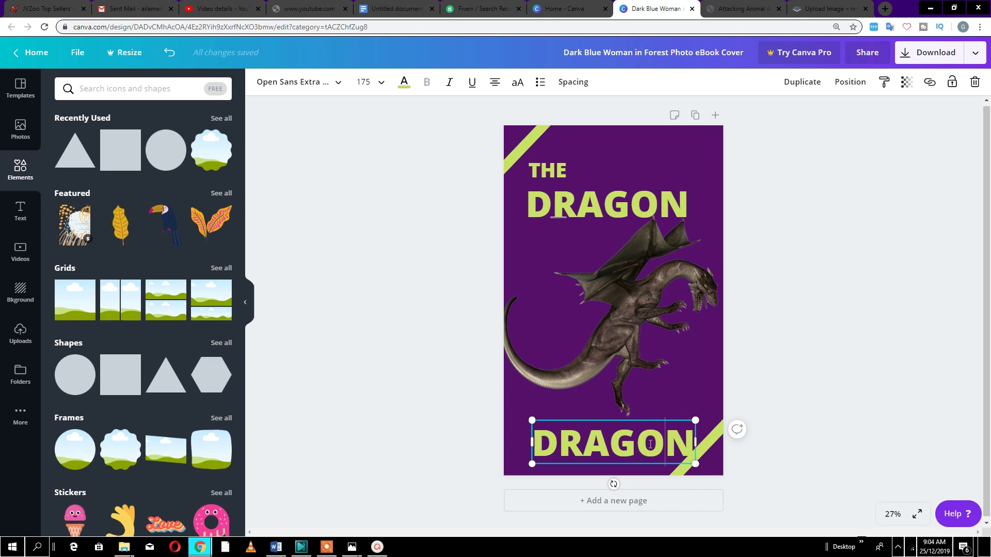
key(BackSpace)
key(BackSpace)
key(BackSpace)
key(BackSpace)
key(BackSpace)
key(BackSpace)
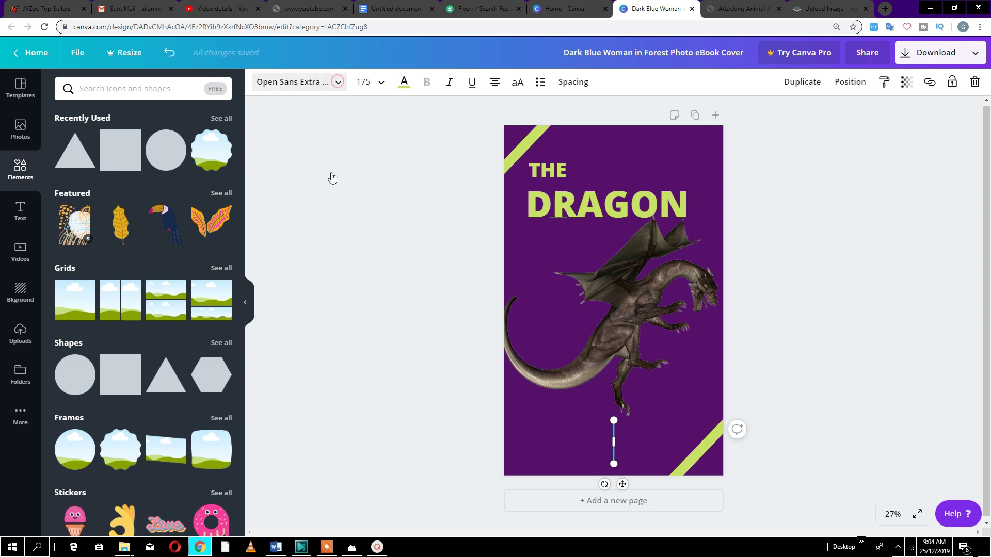
click(338, 82)
key(Escape)
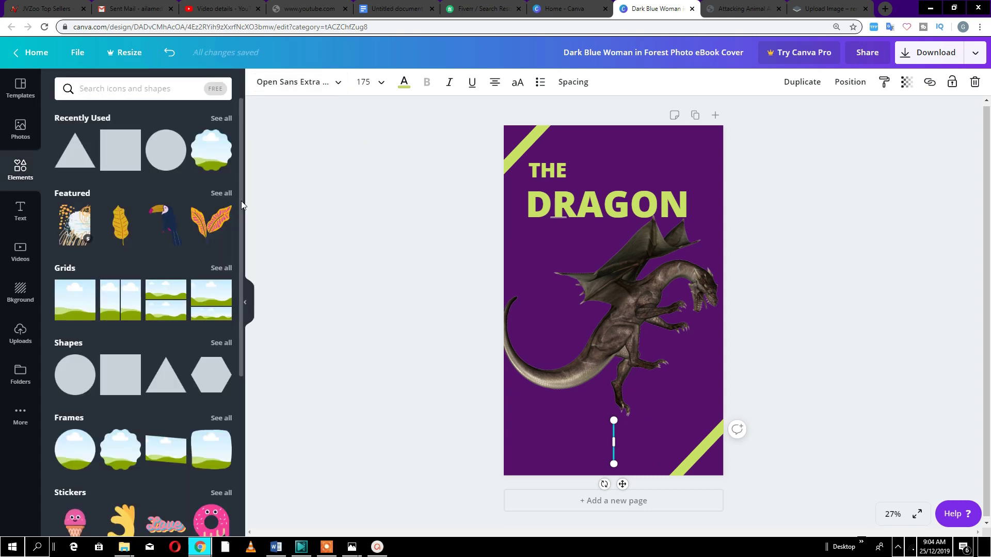
drag(240, 205, 239, 260)
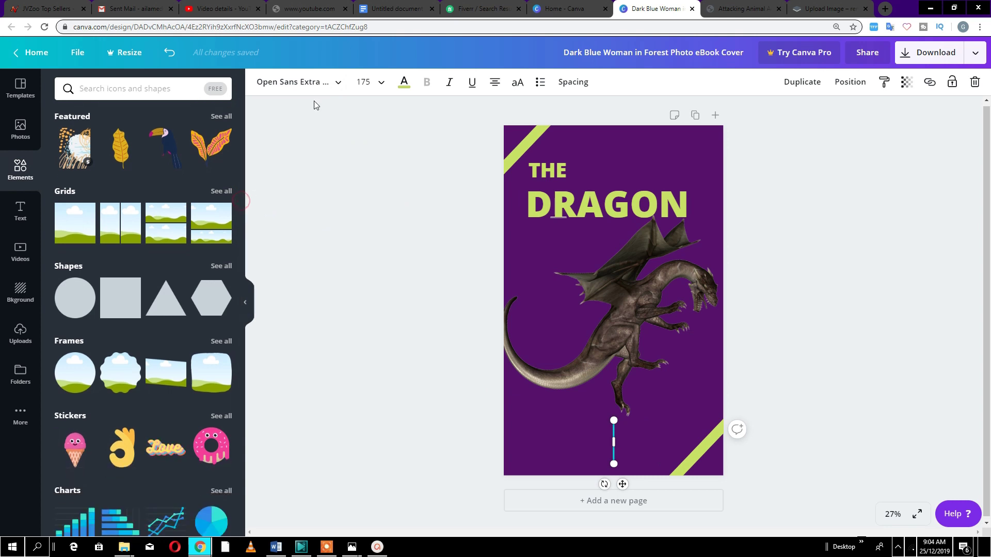
click(339, 84)
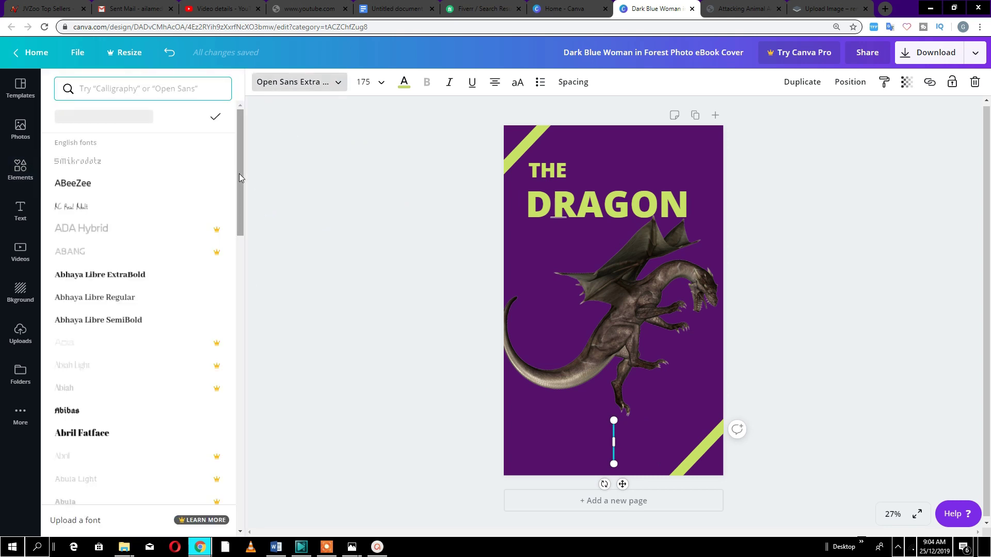
drag(240, 174, 240, 205)
drag(240, 263, 240, 299)
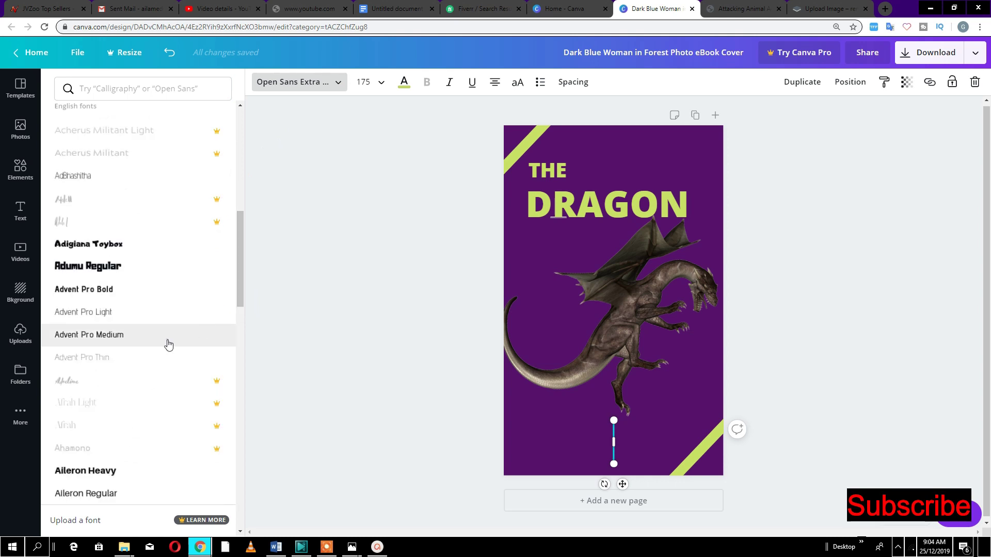
click(168, 342)
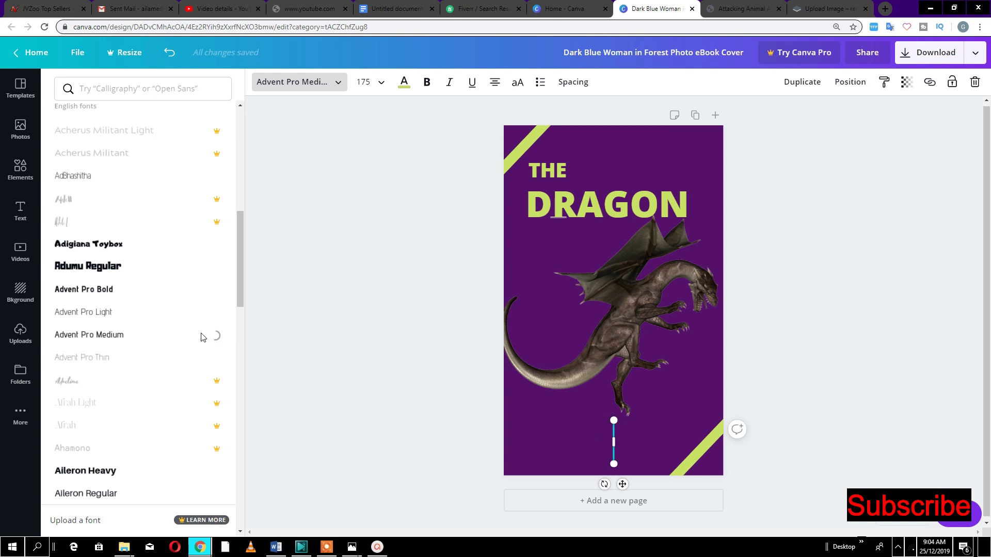
key(Delete)
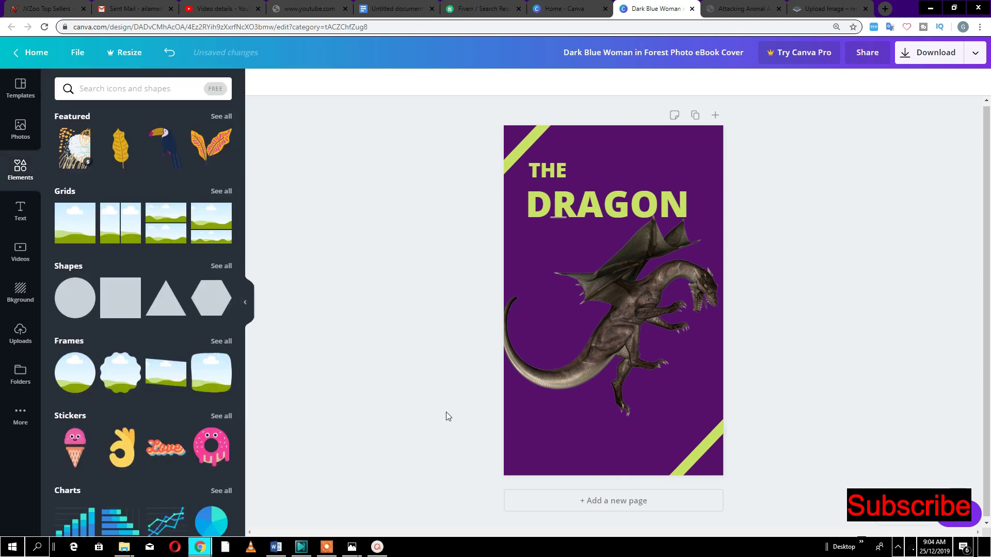
Duplicate DRAGON onto the dragon's lower body and retype it as "BY" plus the author's name.
click(604, 211)
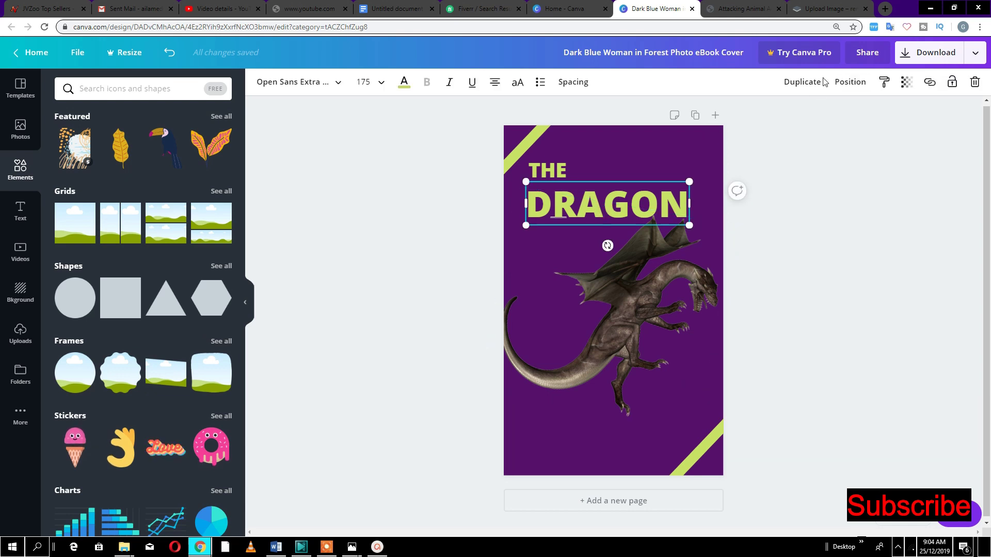
click(802, 82)
drag(620, 214, 609, 415)
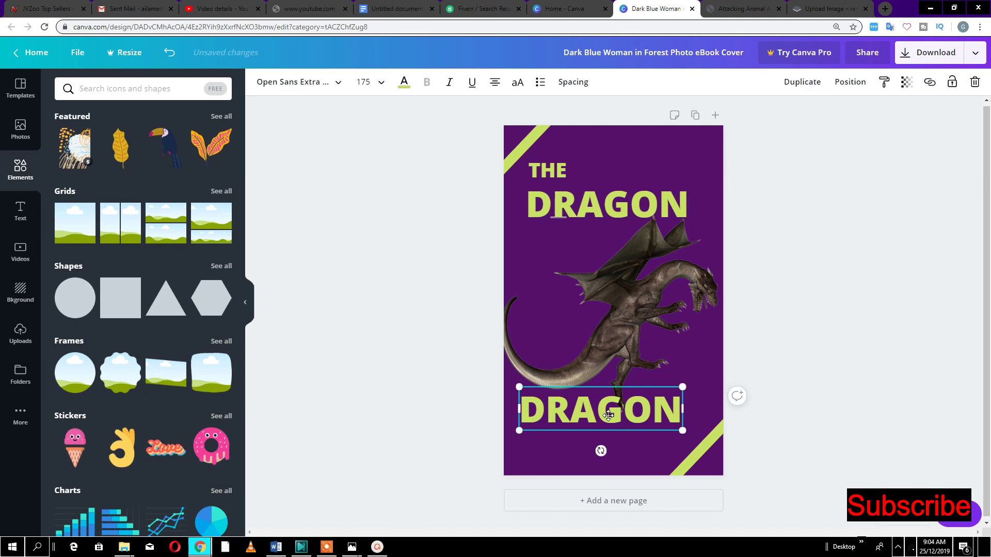
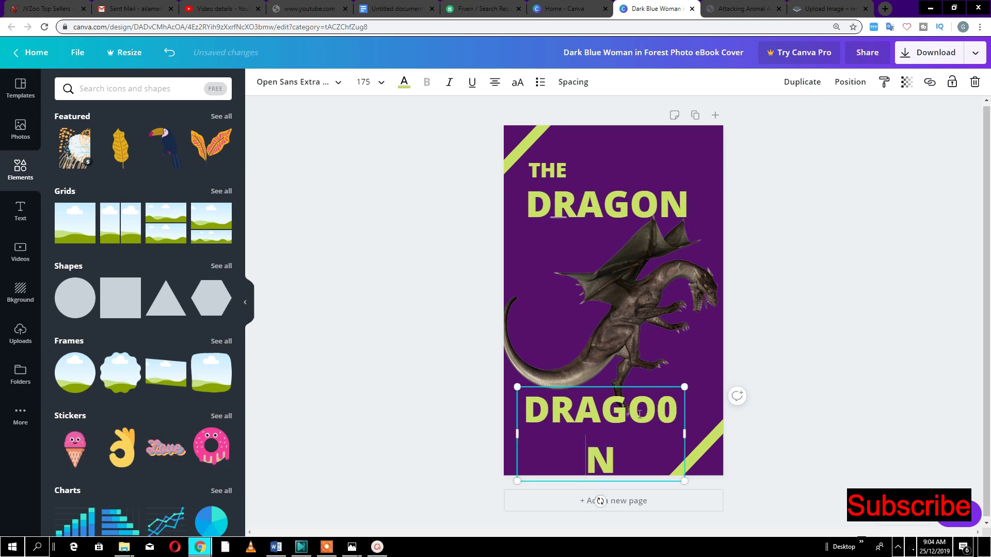
key(BackSpace)
key(BackSpace)
key(BackSpace)
key(BackSpace)
key(BackSpace)
key(BackSpace)
key(BackSpace)
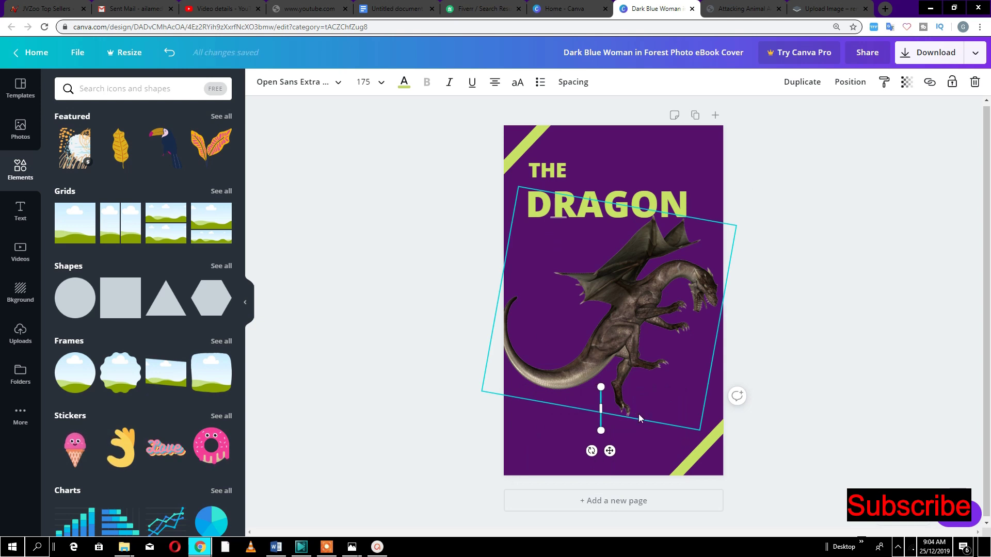
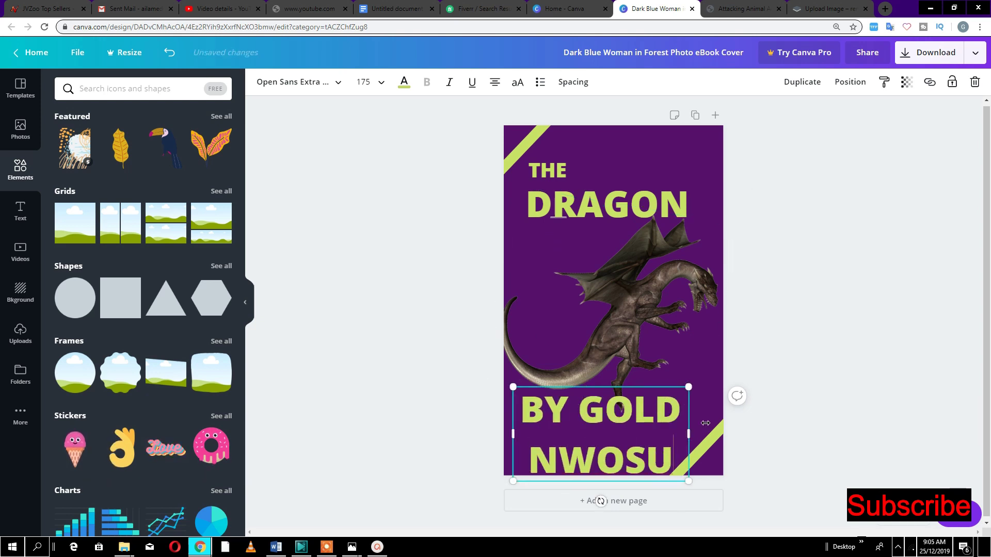
drag(749, 429, 696, 424)
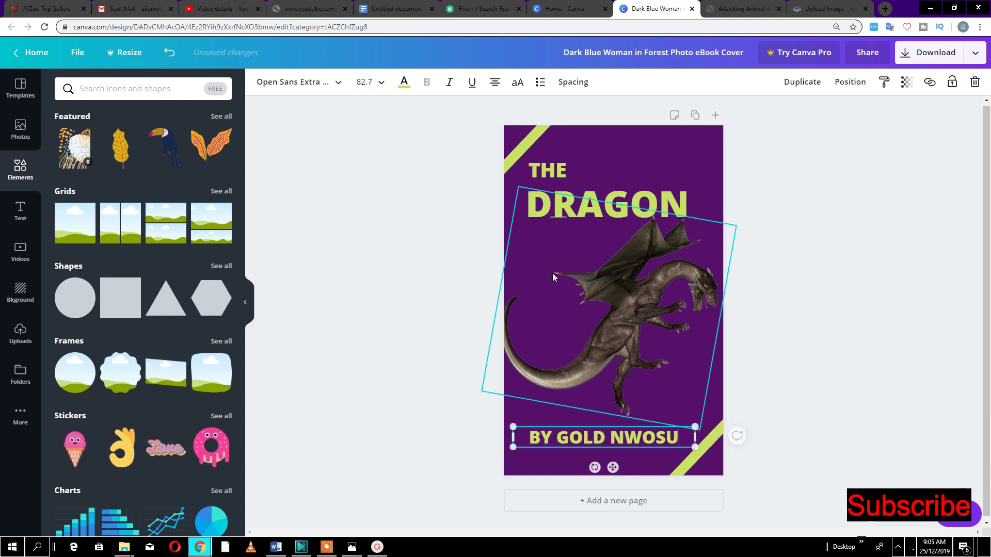
Set the byline to Advent Pro Medium in all capitals, then delete its text.
click(336, 84)
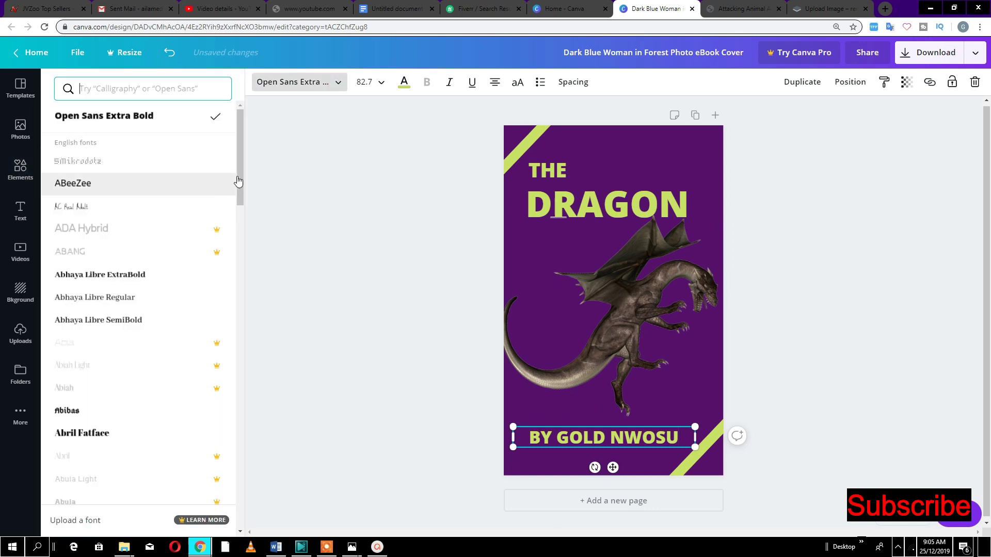
drag(239, 178, 242, 295)
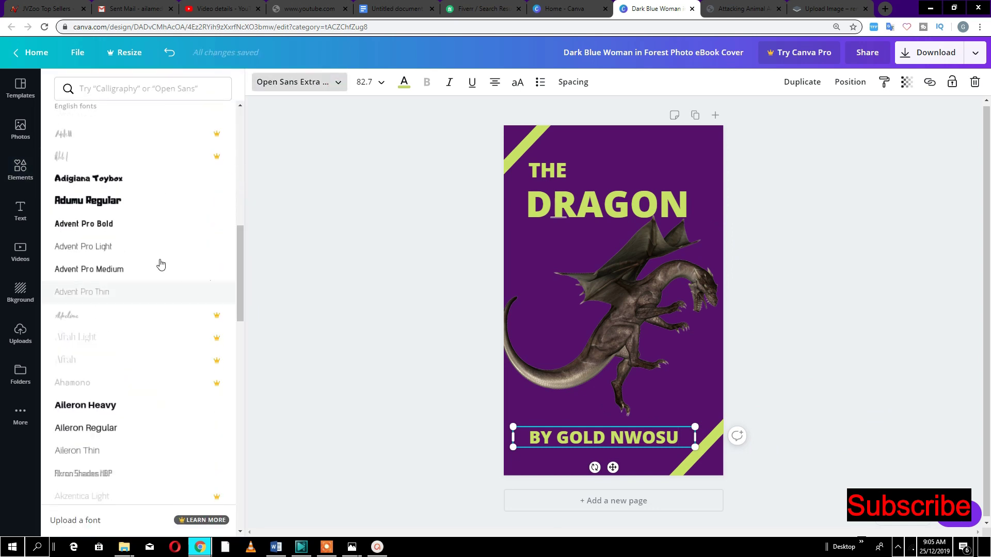
click(149, 271)
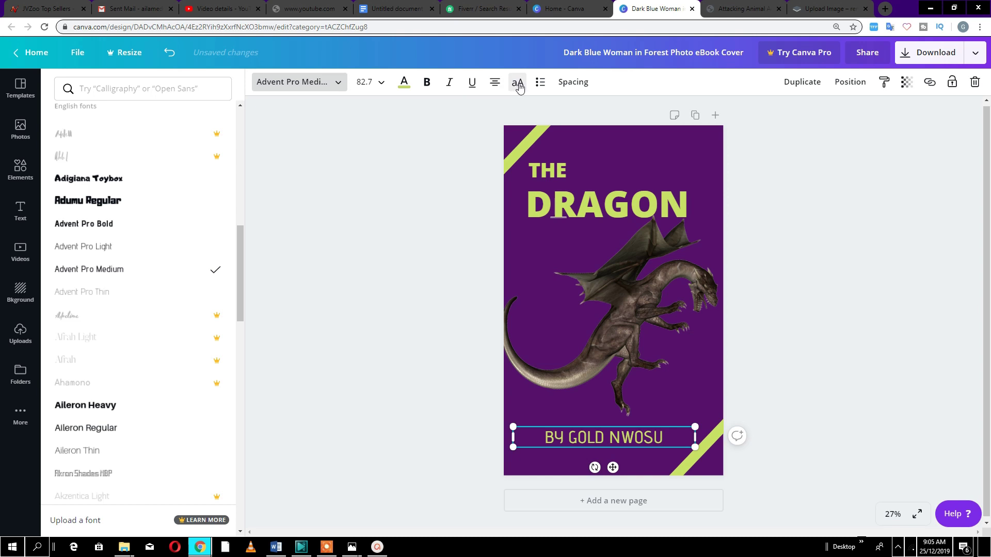
click(517, 83)
click(577, 367)
click(580, 442)
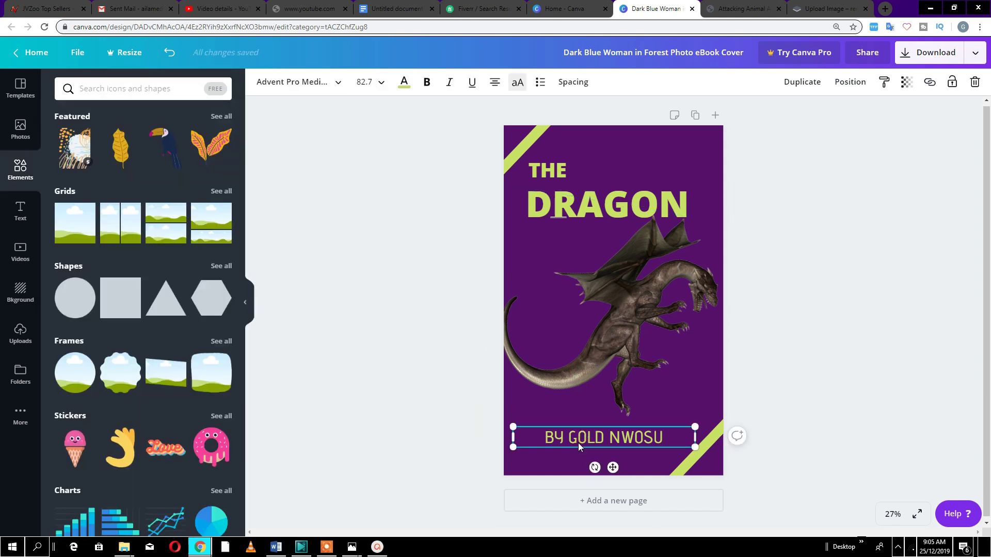
click(524, 81)
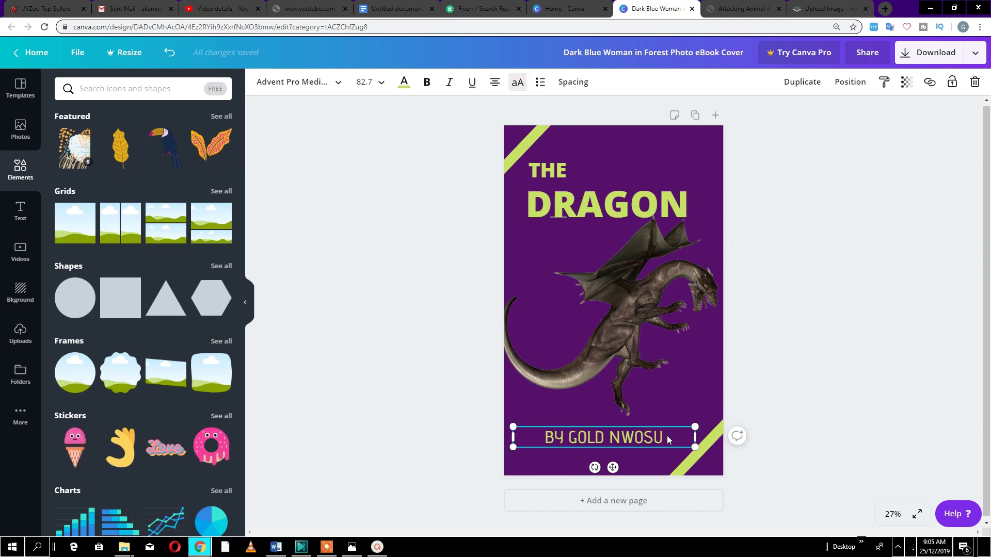
text(TY)
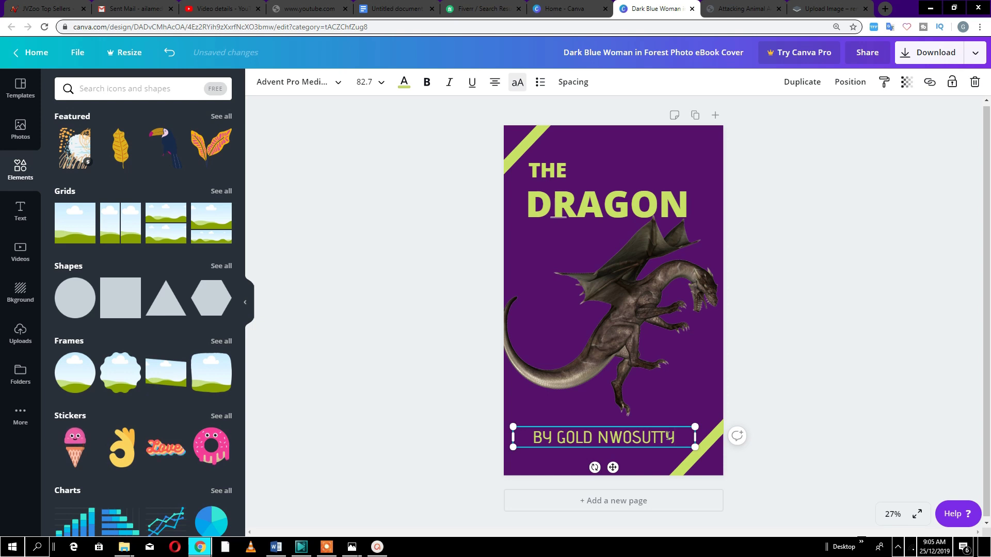
text(YY)
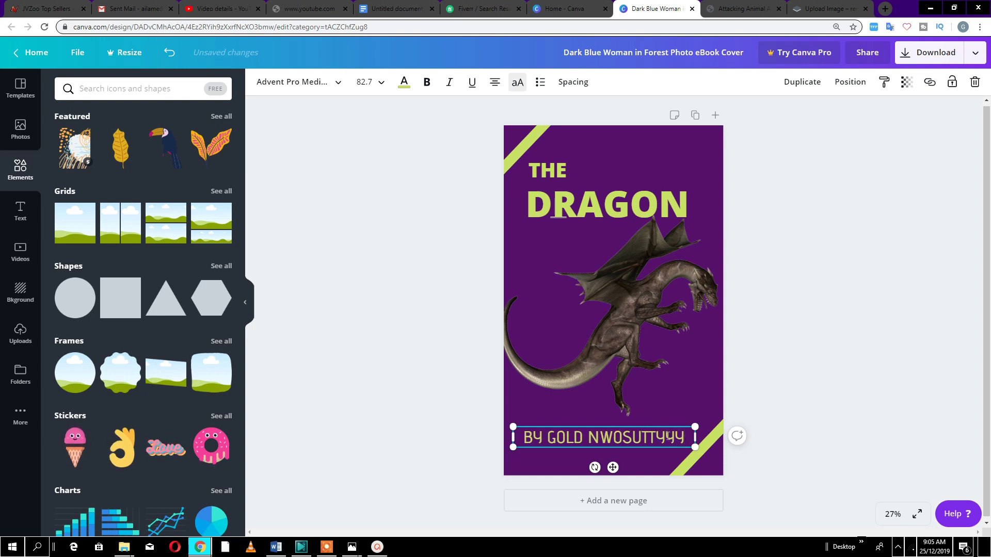
text(TT)
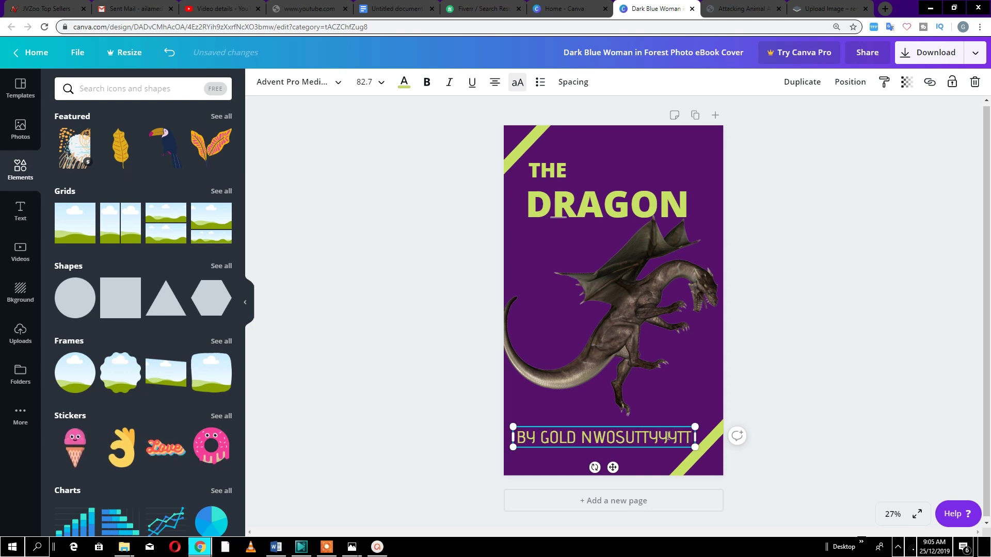
key(BackSpace)
key(BackSpace)
key(BackSpace)
key(BackSpace)
key(BackSpace)
key(BackSpace)
key(BackSpace)
key(BackSpace)
key(BackSpace)
key(BackSpace)
key(BackSpace)
key(BackSpace)
key(BackSpace)
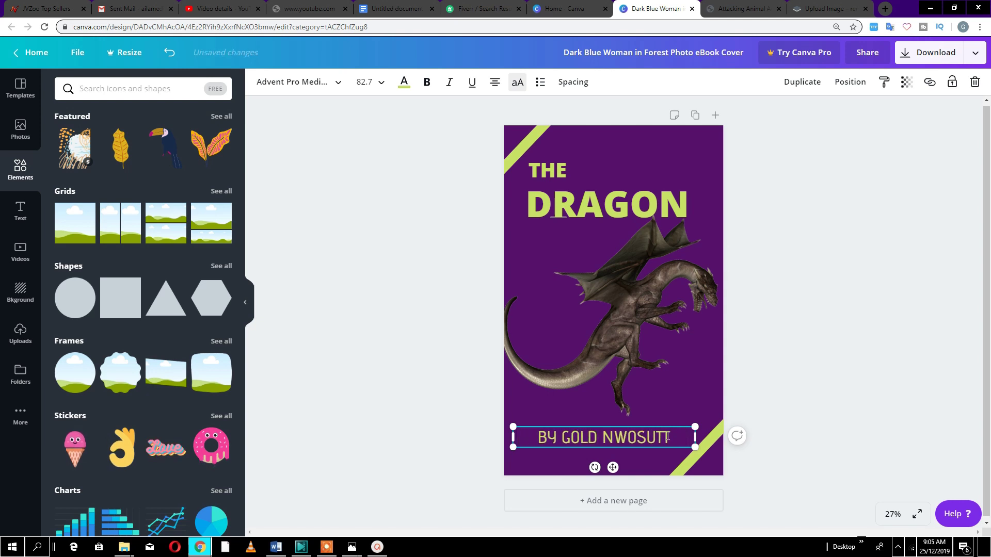
key(BackSpace)
key(BackSpace)
key(BackSpace)
key(BackSpace)
key(BackSpace)
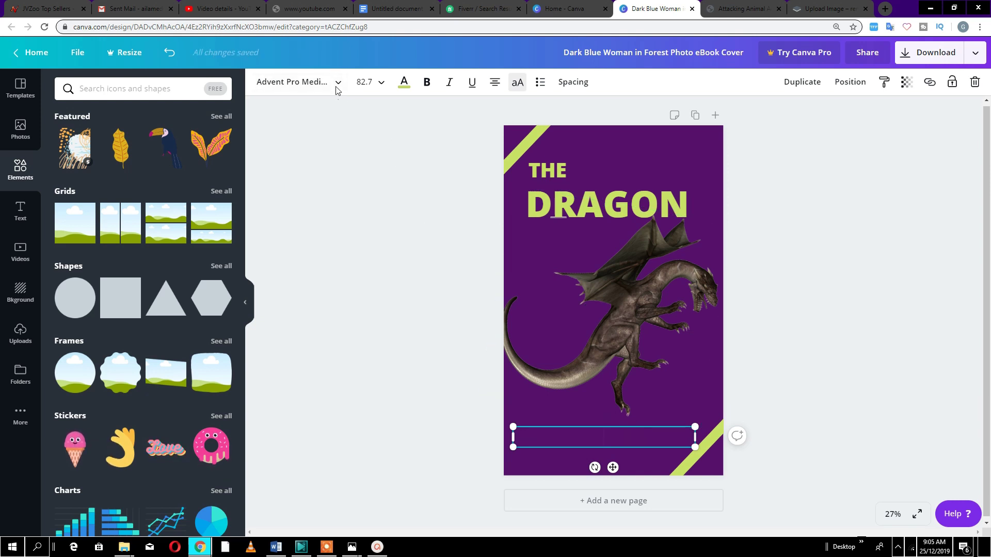
Rotate the dragon back to upright.
click(565, 279)
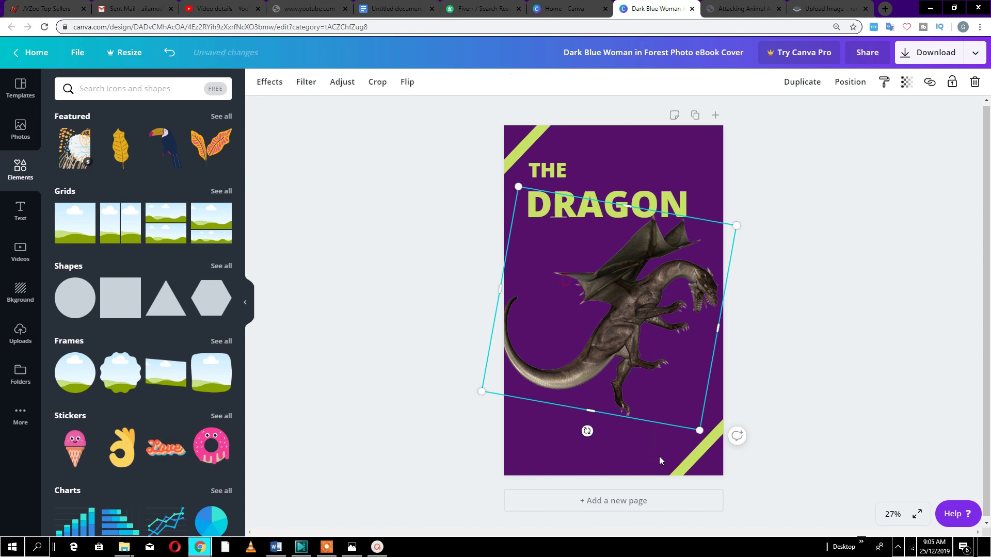
drag(596, 464, 586, 447)
click(586, 447)
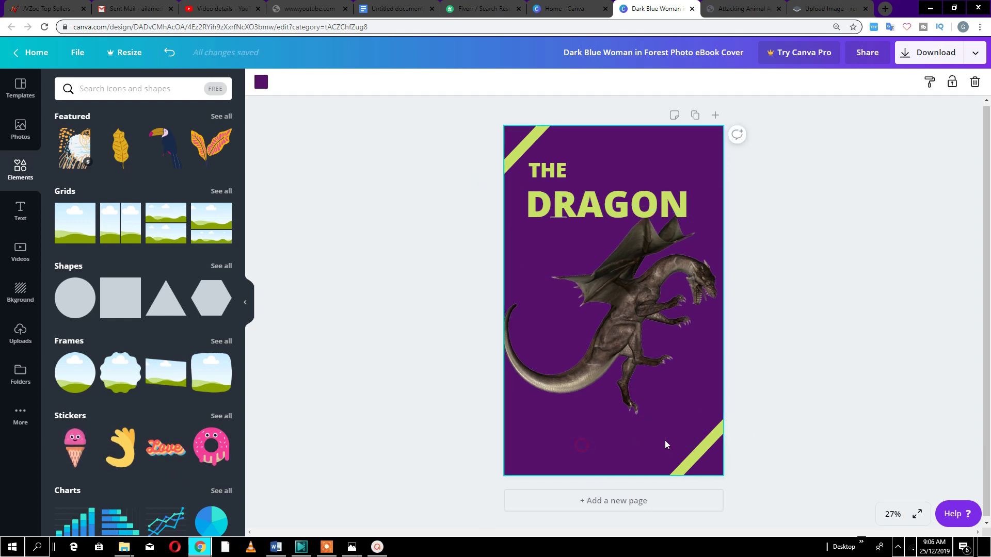
click(629, 441)
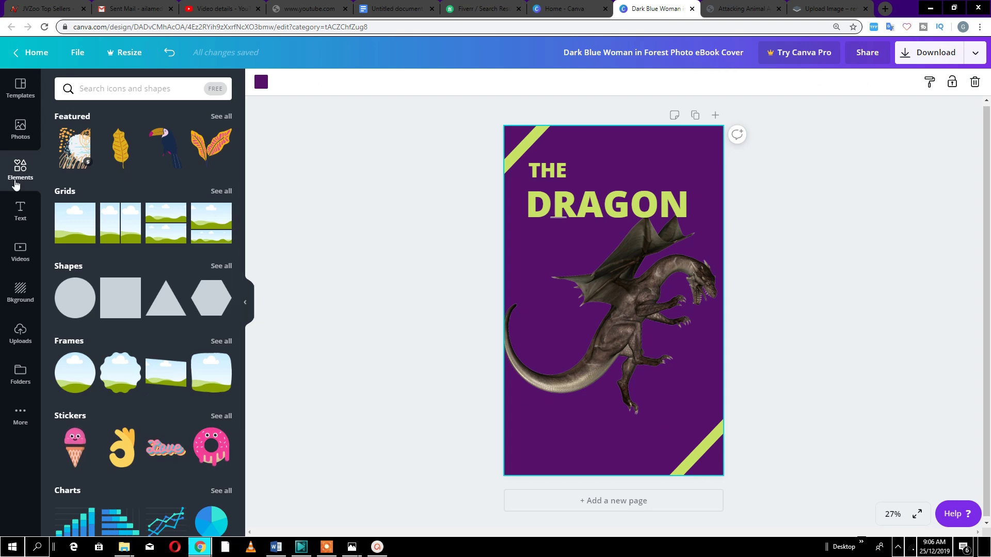
Add a lime Open Sans Extra Bold byline "by" plus the author's name at the bottom, size 93.3.
click(20, 232)
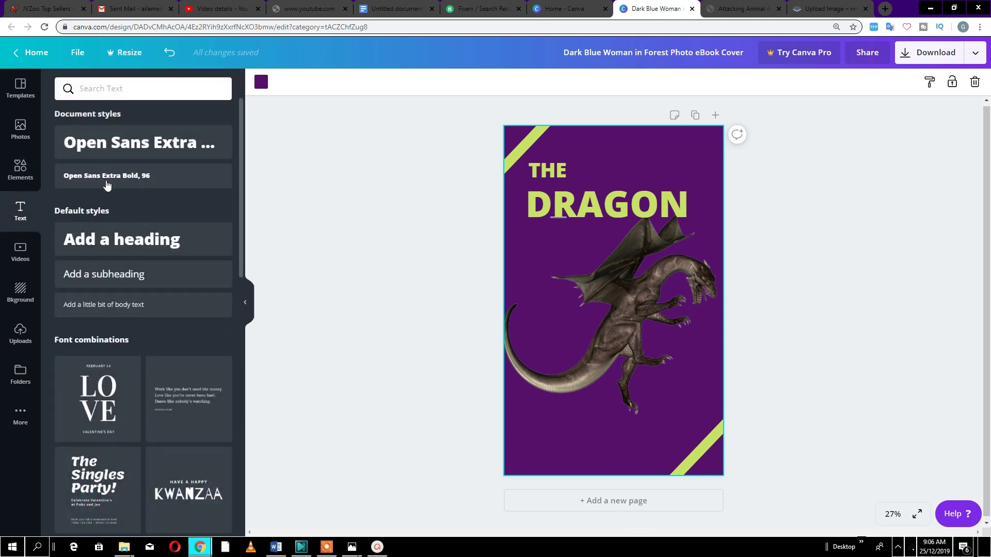
click(108, 180)
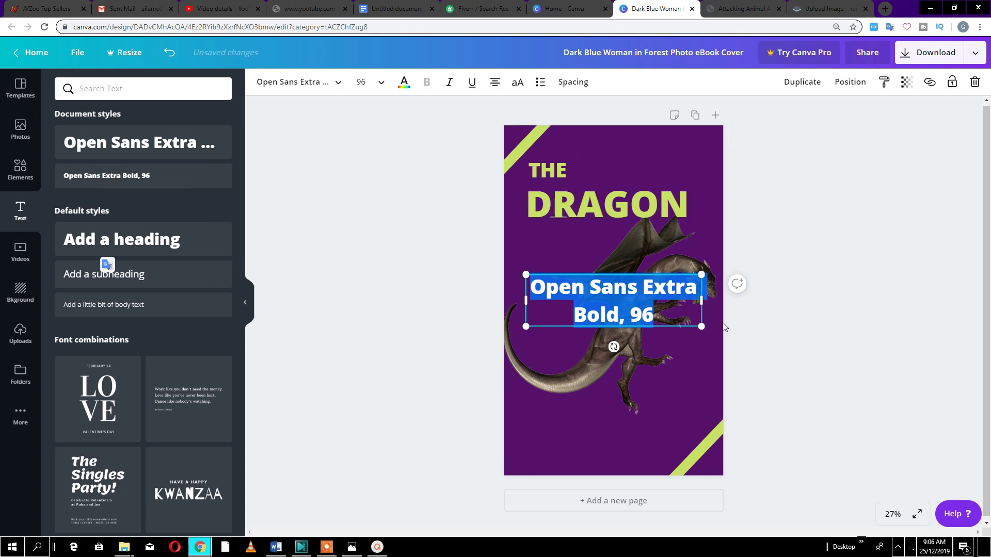
text(by)
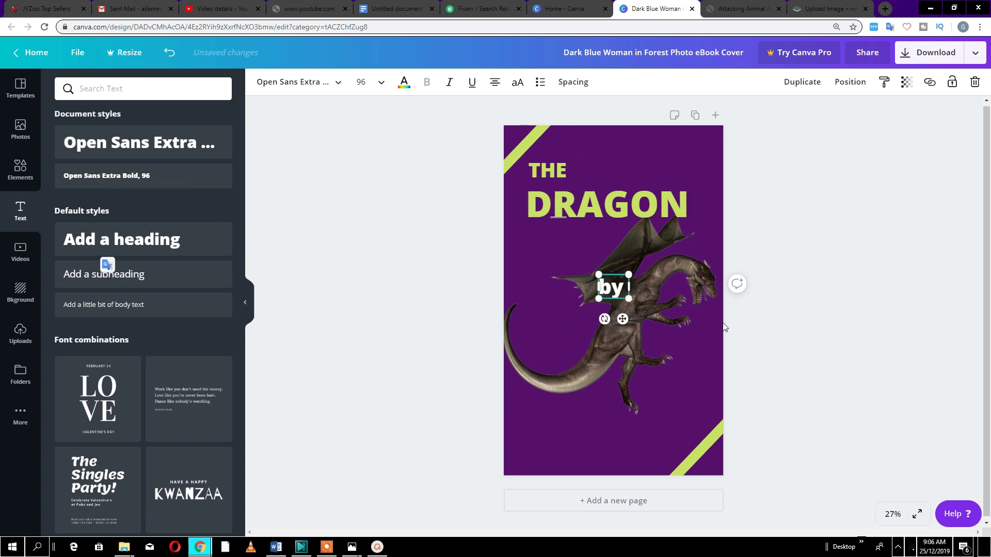
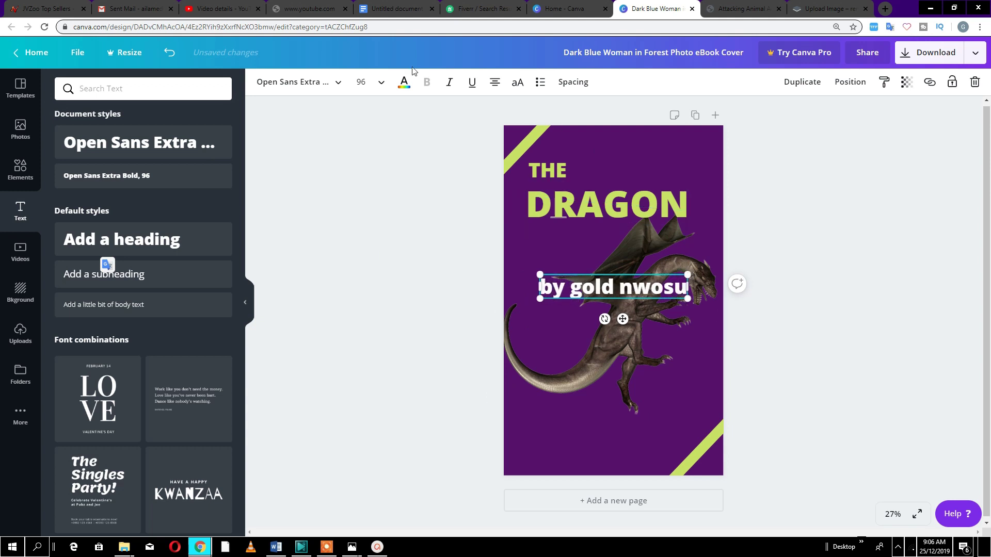
click(404, 84)
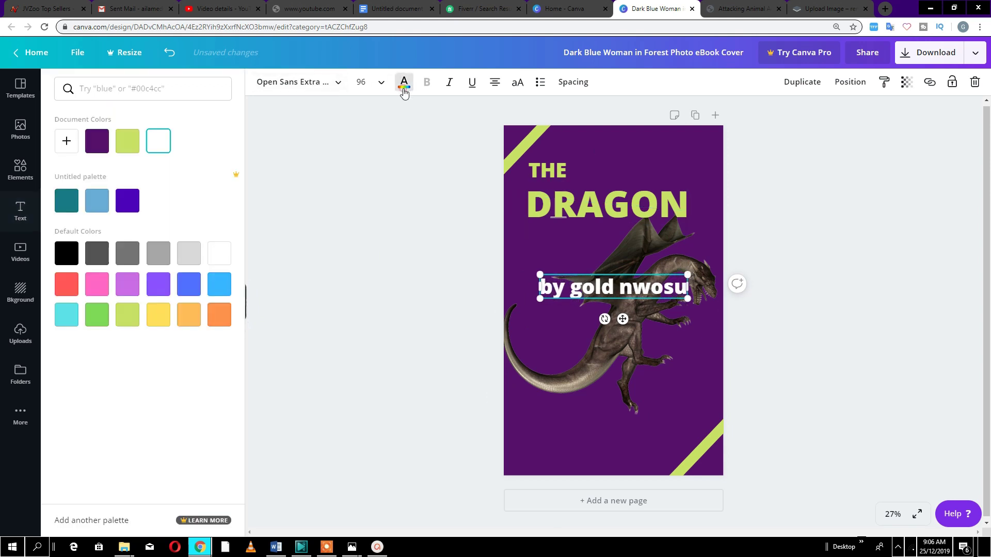
click(59, 259)
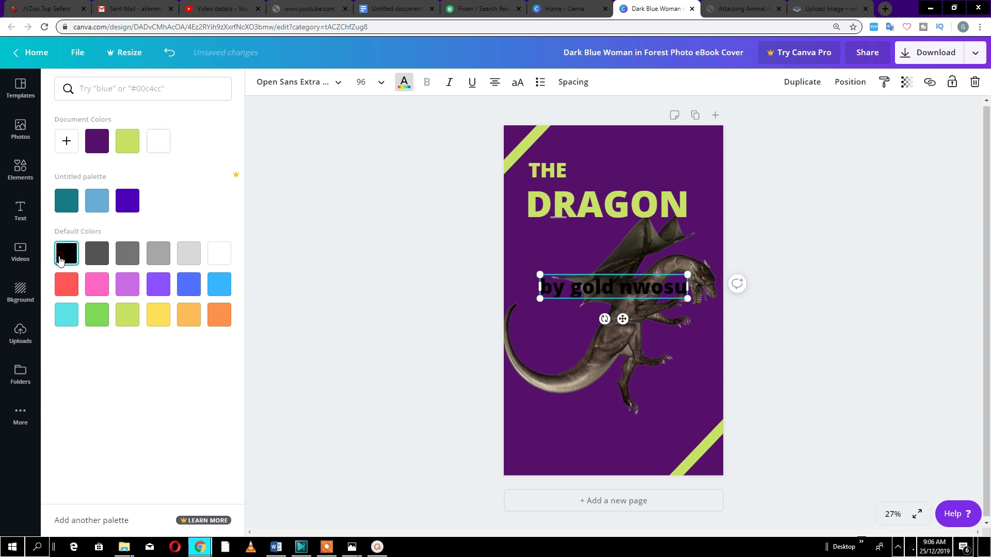
click(128, 315)
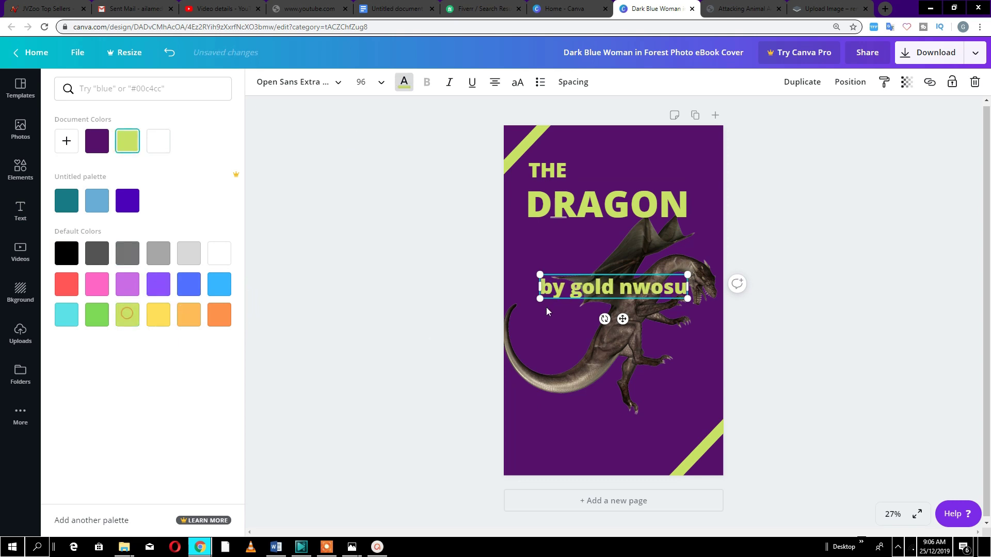
click(584, 253)
drag(598, 283, 576, 451)
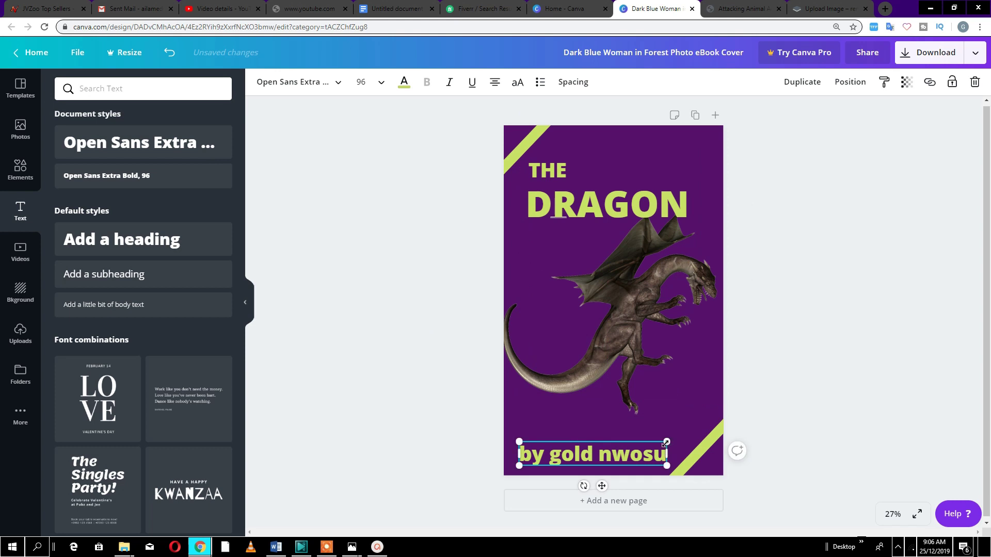
drag(666, 442, 612, 457)
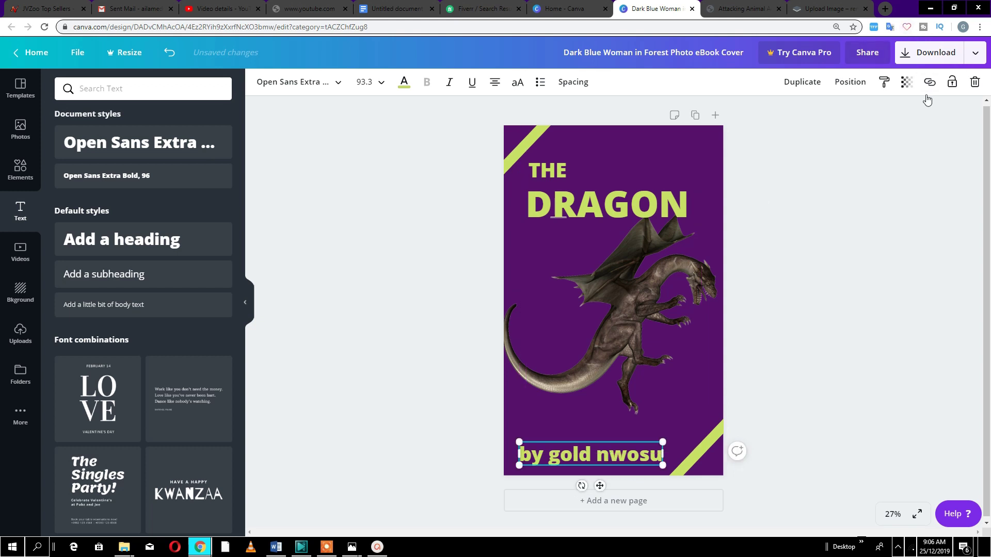
Make the author credit partly see-through and nudge the dragon image down.
click(907, 83)
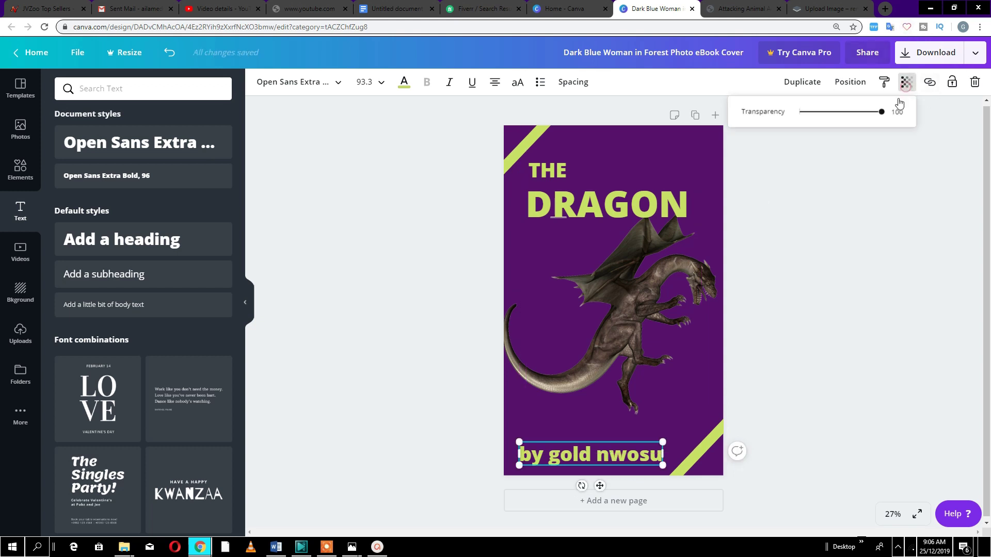
mouse_move(860, 119)
mouse_down()
mouse_move(847, 115)
mouse_move(869, 116)
mouse_up()
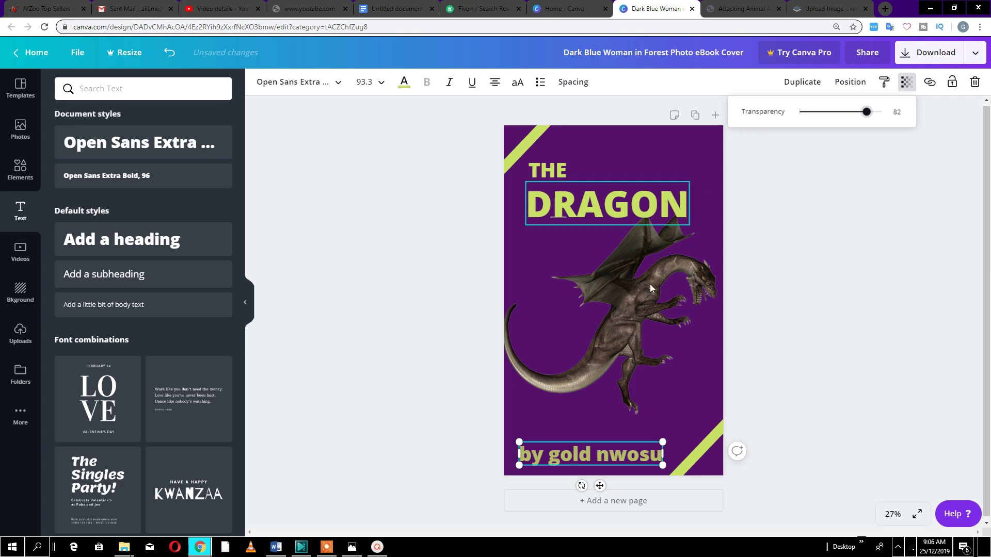
drag(648, 315, 663, 325)
Tilt and enlarge the dragon, then shift it up and right between title and byline.
mouse_move(596, 438)
mouse_down()
mouse_move(611, 443)
mouse_move(596, 439)
mouse_up()
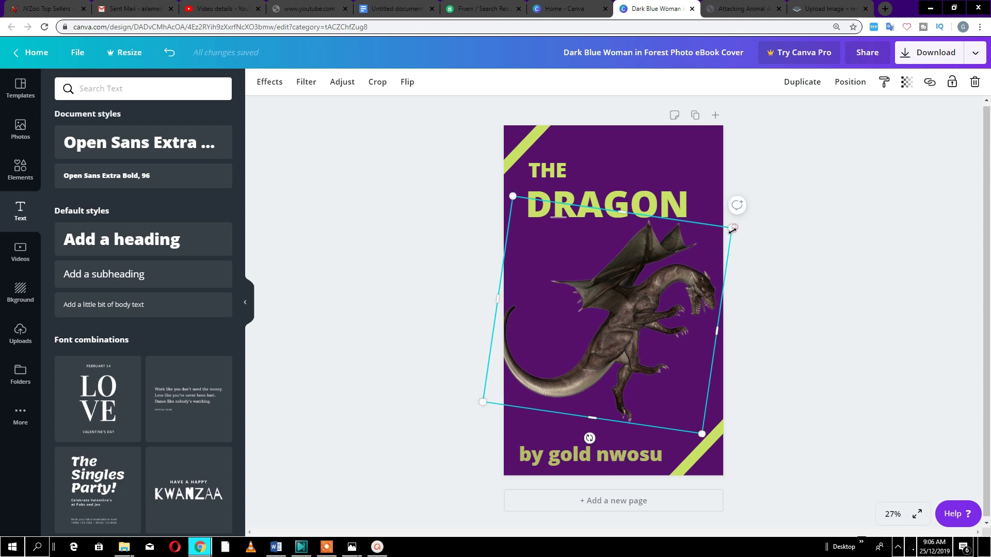
drag(733, 227, 722, 233)
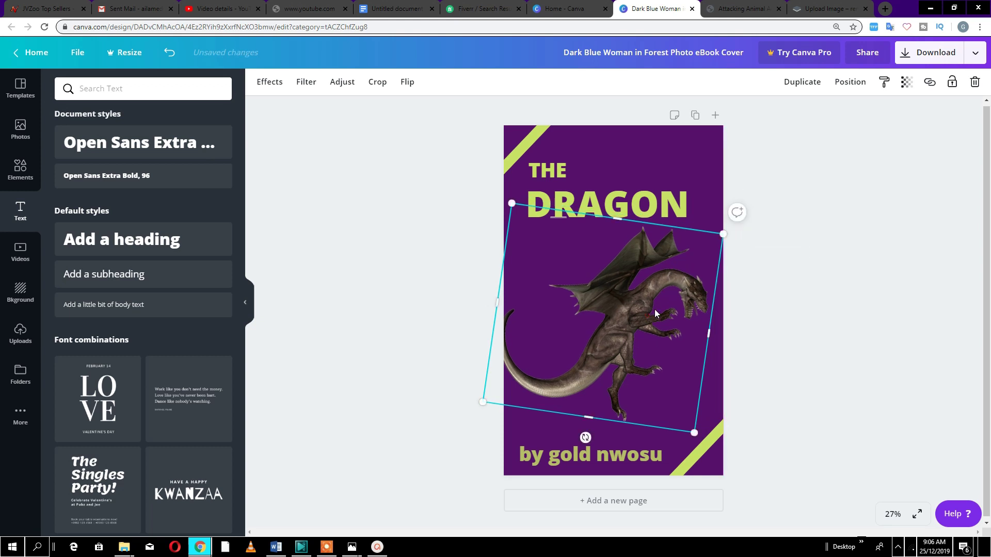
drag(654, 309, 658, 309)
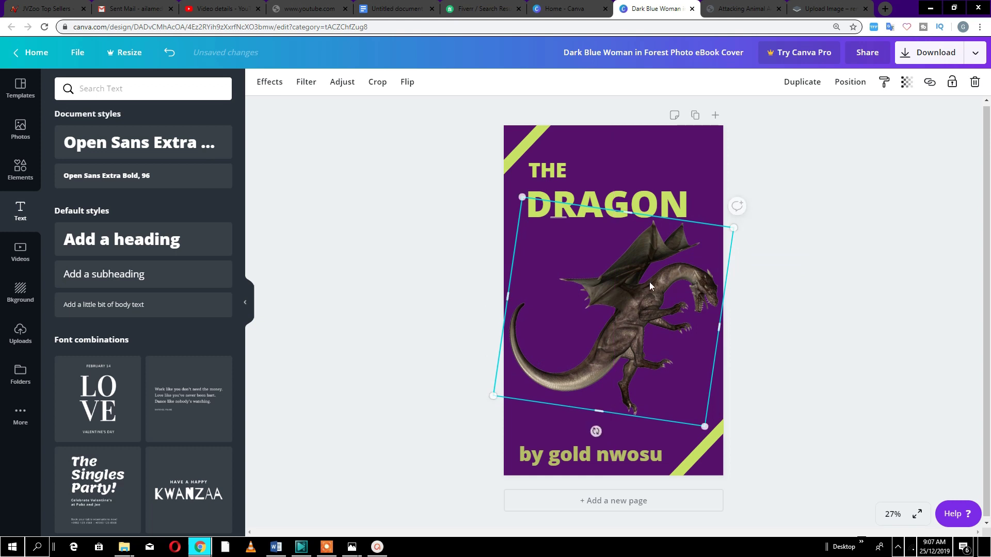
click(716, 142)
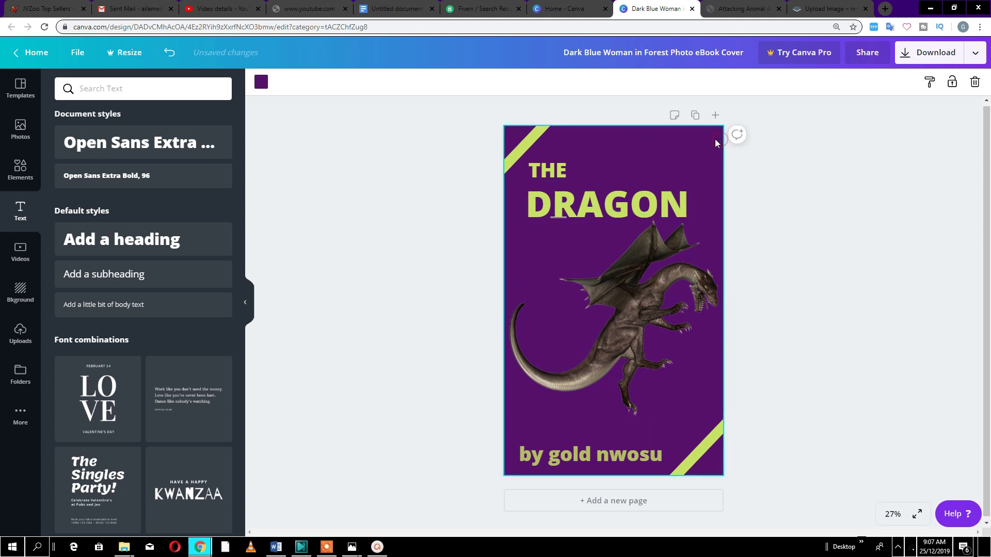
Change the page background from purple to black and delete the old design title.
click(261, 85)
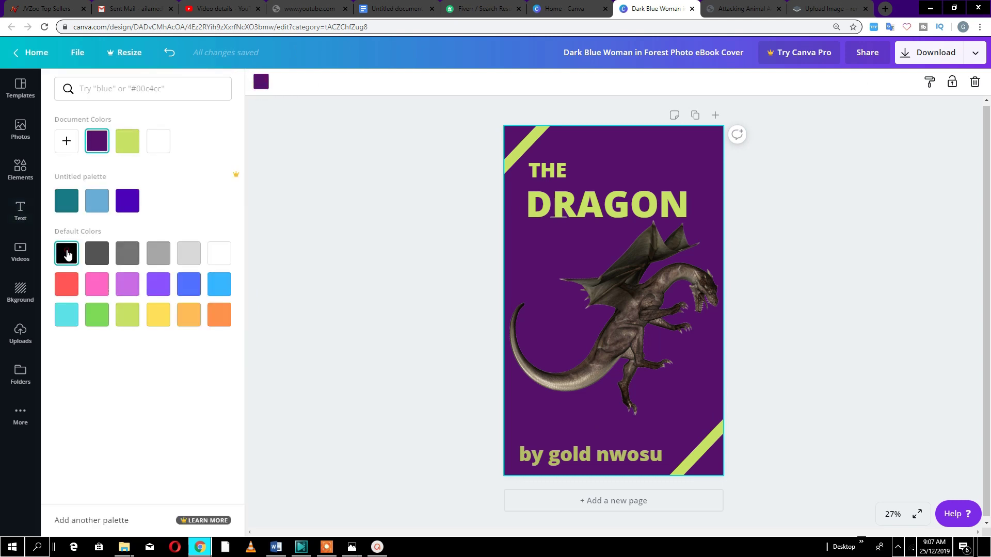
click(67, 254)
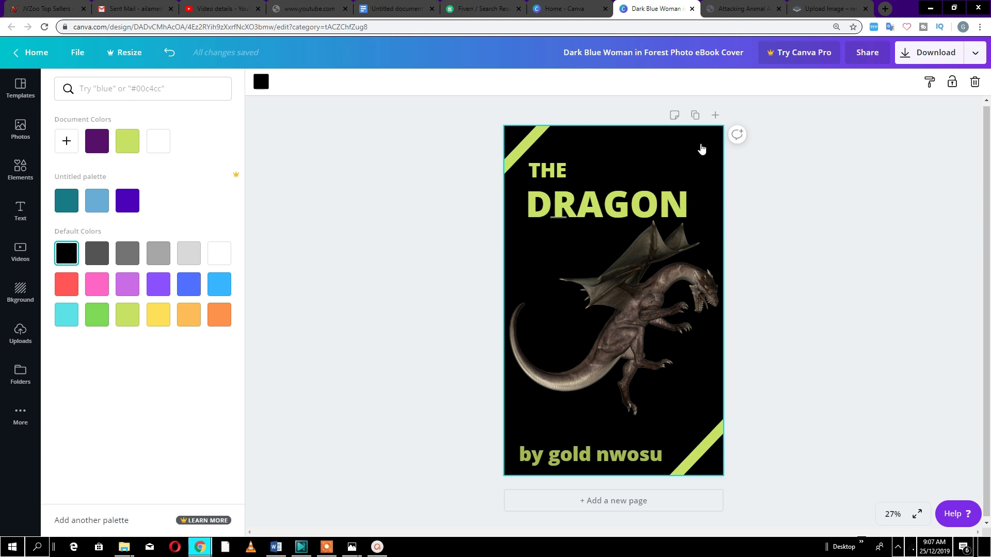
click(701, 63)
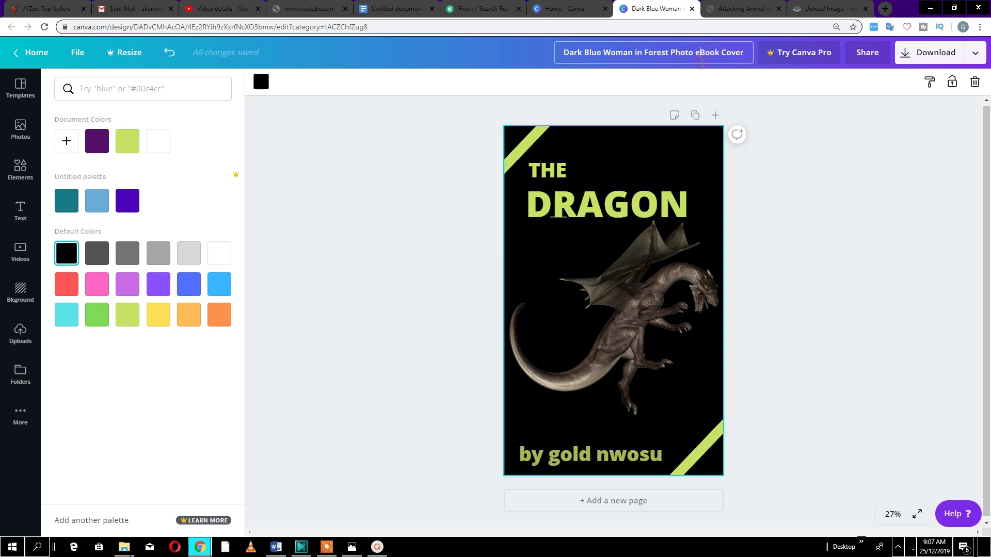
key(BackSpace)
key(BackSpace)
key(BackSpace)
key(BackSpace)
key(BackSpace)
key(BackSpace)
key(BackSpace)
key(BackSpace)
key(BackSpace)
key(BackSpace)
key(BackSpace)
key(BackSpace)
key(BackSpace)
key(BackSpace)
key(BackSpace)
key(BackSpace)
key(BackSpace)
key(BackSpace)
key(BackSpace)
key(BackSpace)
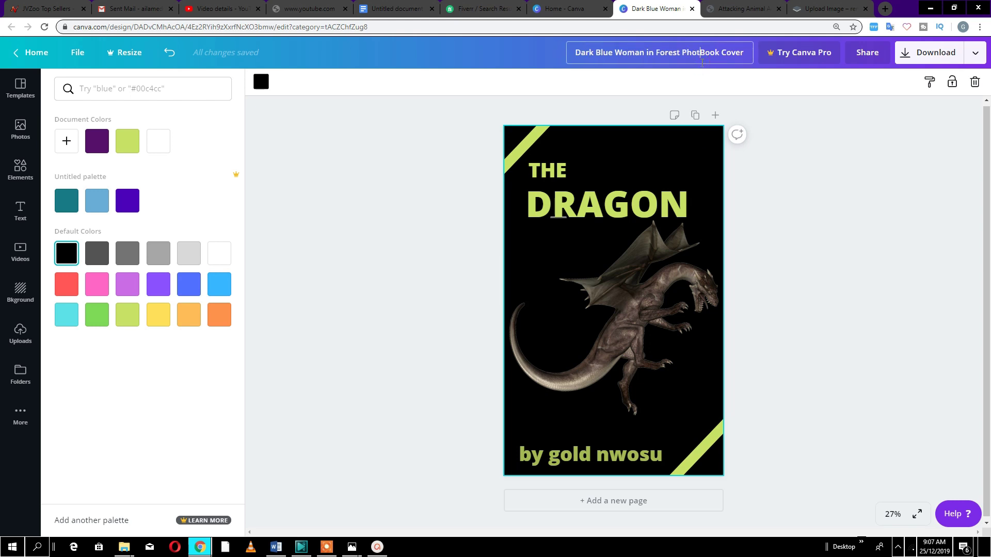
key(BackSpace)
key(BackSpace)
key(BackSpace)
key(BackSpace)
key(BackSpace)
key(BackSpace)
key(BackSpace)
key(BackSpace)
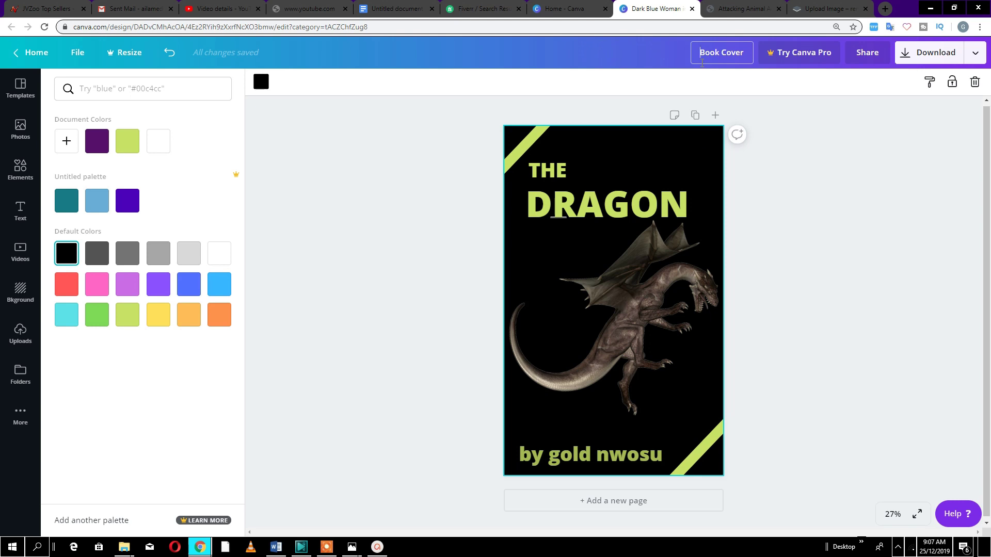
Finish renaming the design 'EBook Cover' and download it as a PNG file.
text(E)
click(830, 144)
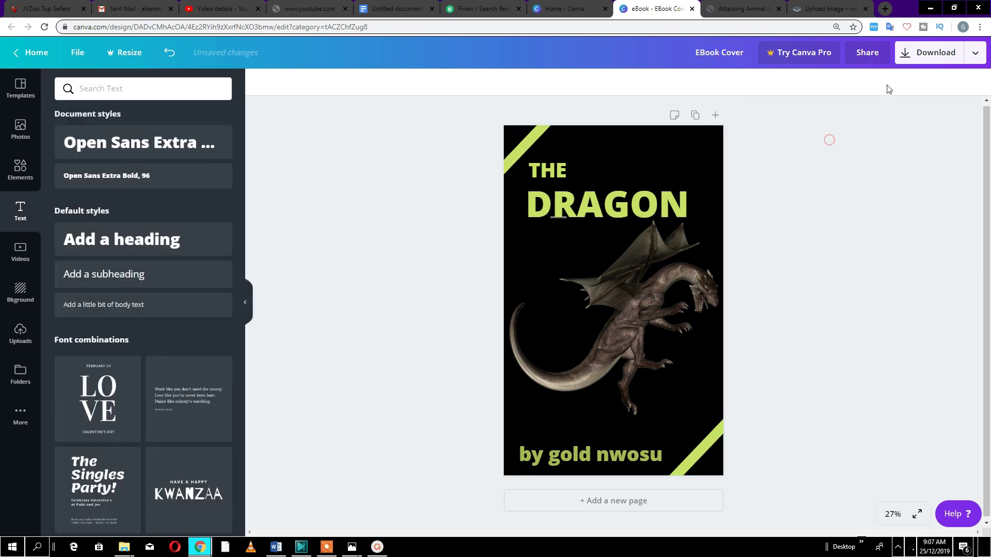
click(923, 52)
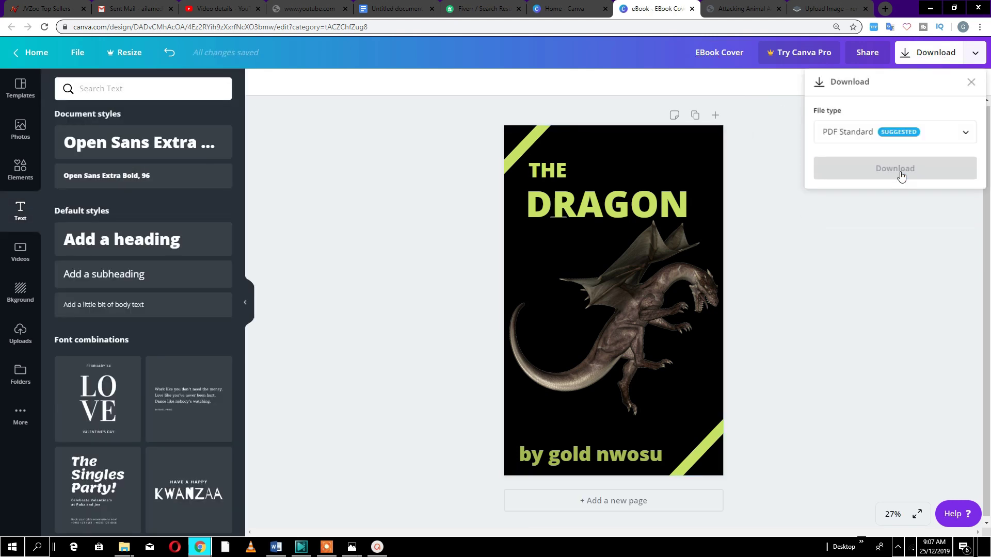
click(940, 134)
click(831, 84)
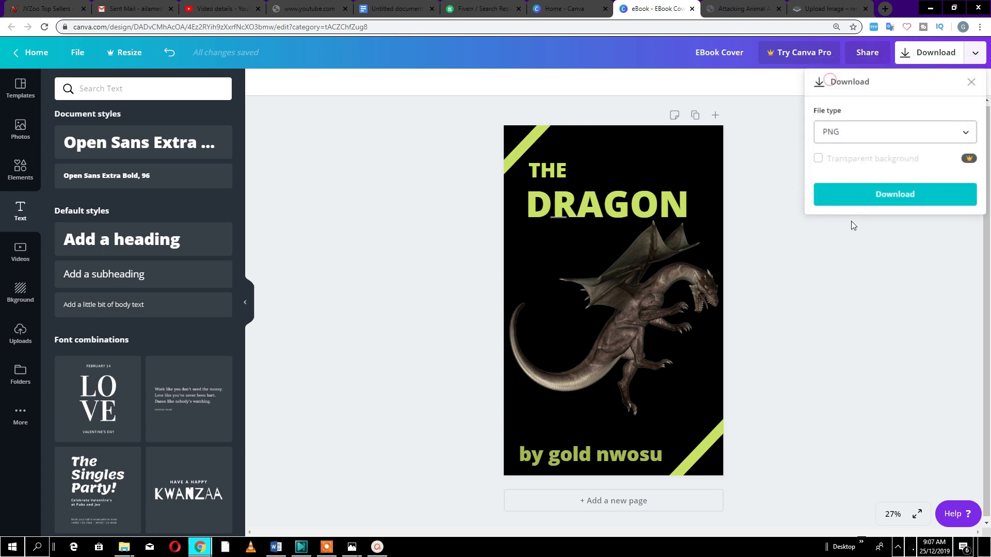
click(890, 194)
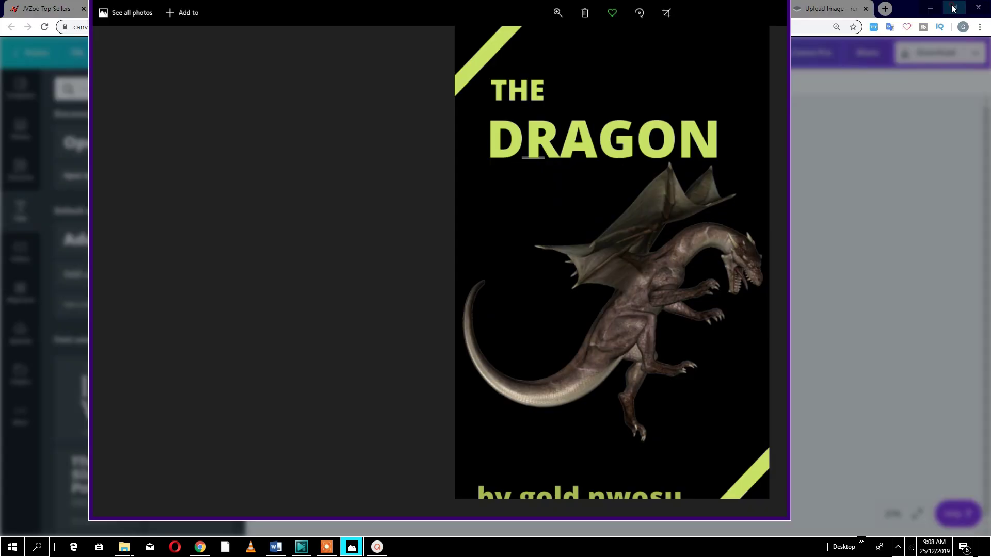
Minimize the Photos preview of the cover and bring up Fiverr's 'ebook cover design' results in Chrome.
click(955, 8)
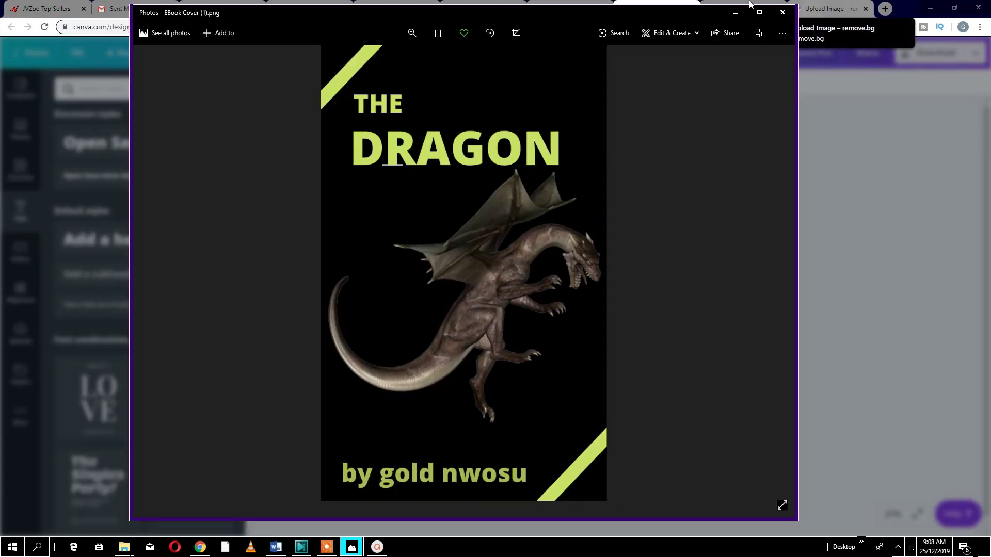
click(735, 13)
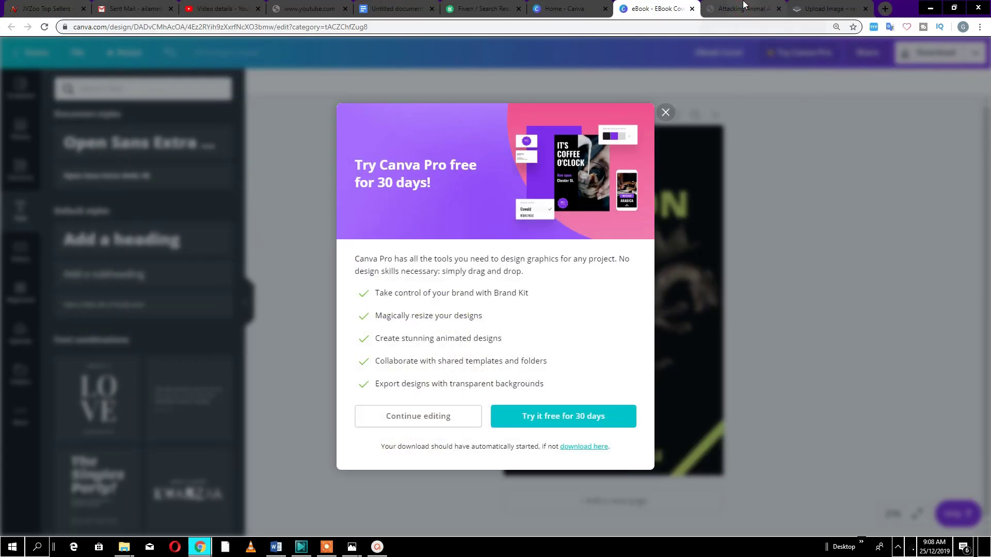
click(743, 4)
click(653, 8)
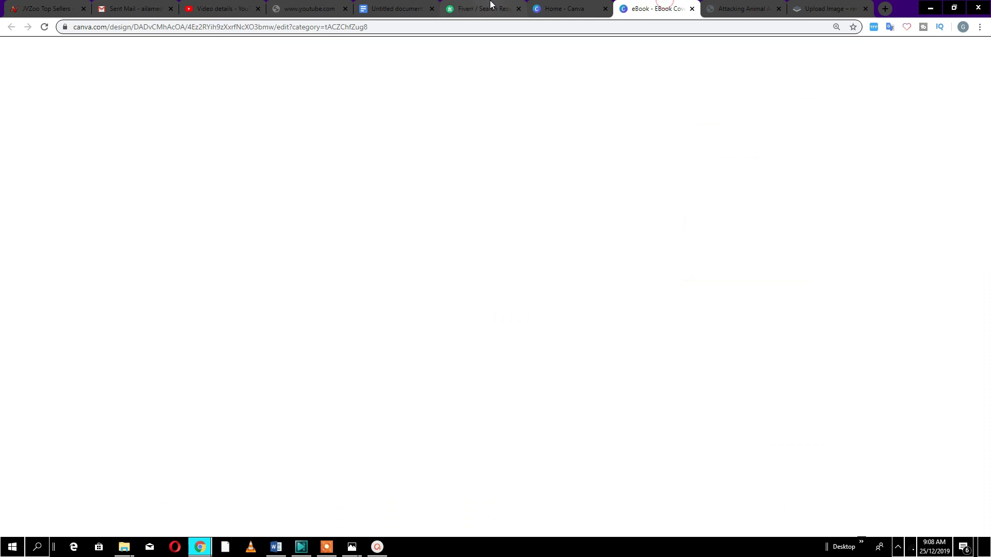
click(490, 4)
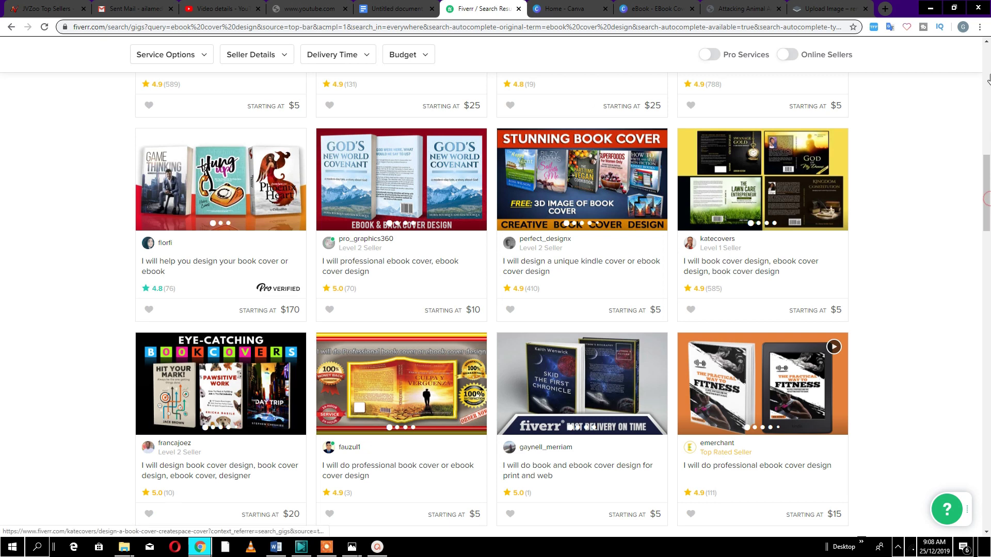
Scroll back to the top of the Fiverr gigs, browse categories, then switch to the Untitled document notes.
drag(986, 198, 987, 47)
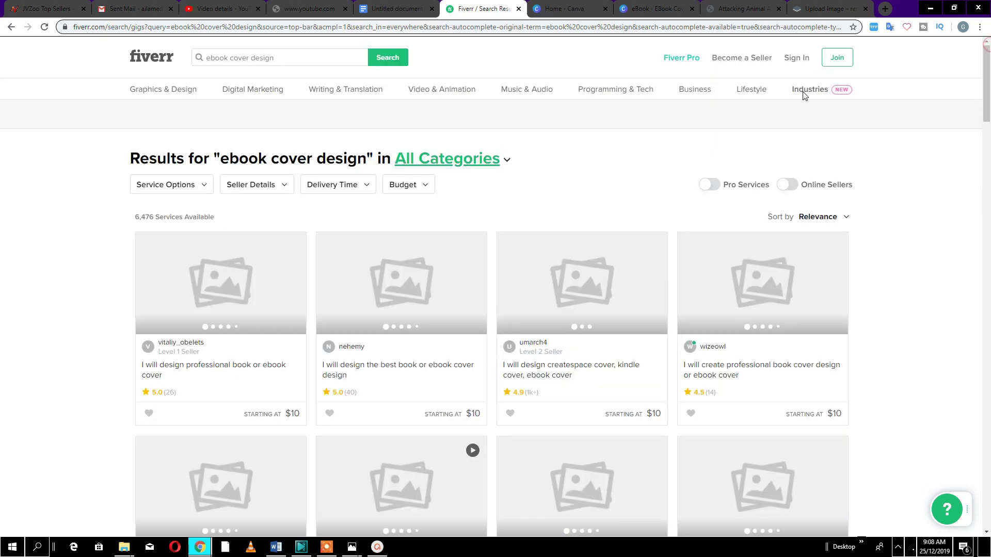
mouse_move(803, 96)
click(401, 8)
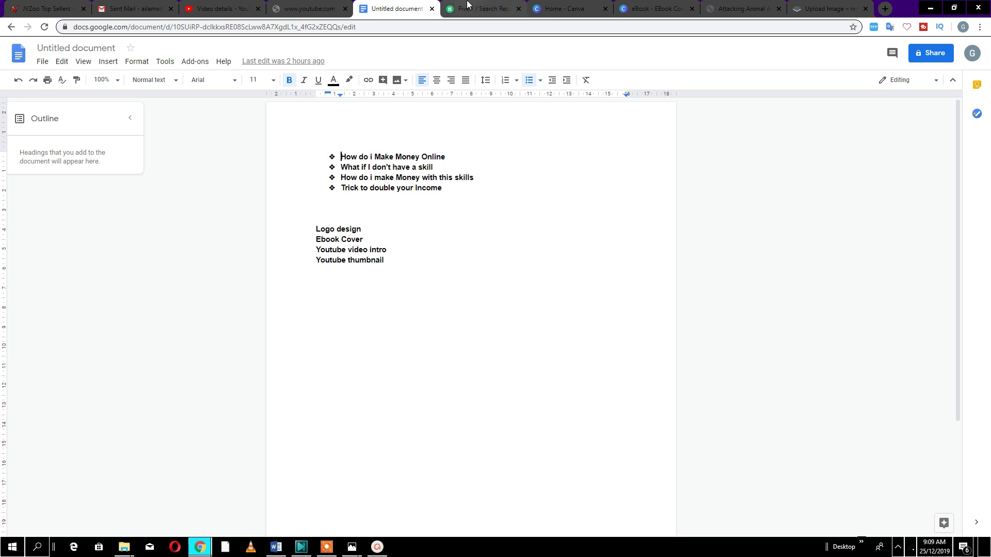
Return to Fiverr and clear 'ebook cover design' from the Find Services search box.
click(467, 8)
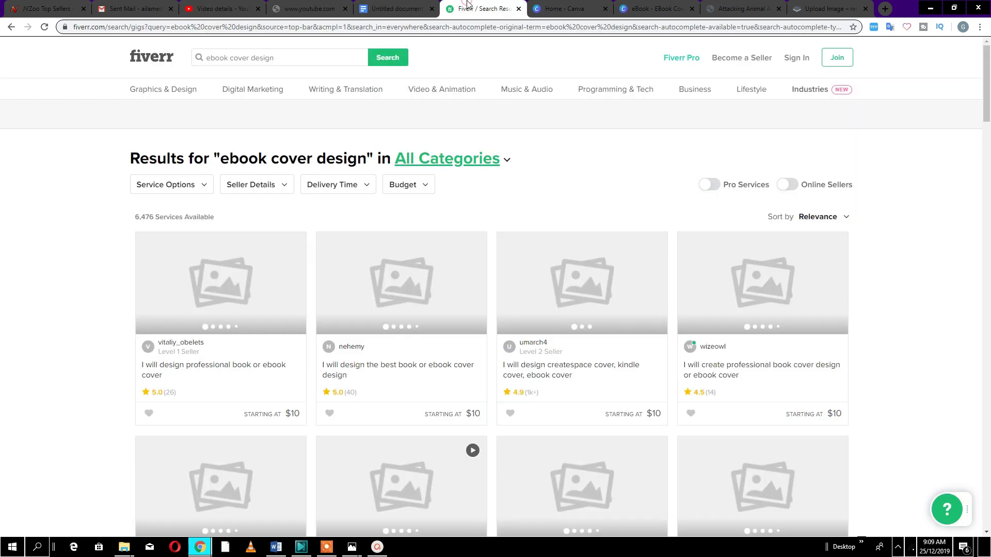
click(289, 59)
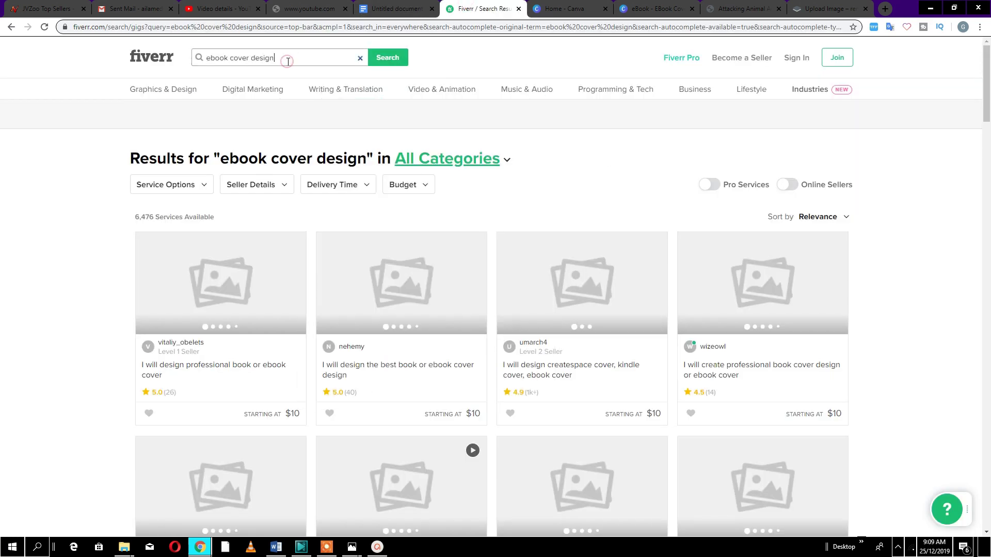
click(359, 60)
click(898, 546)
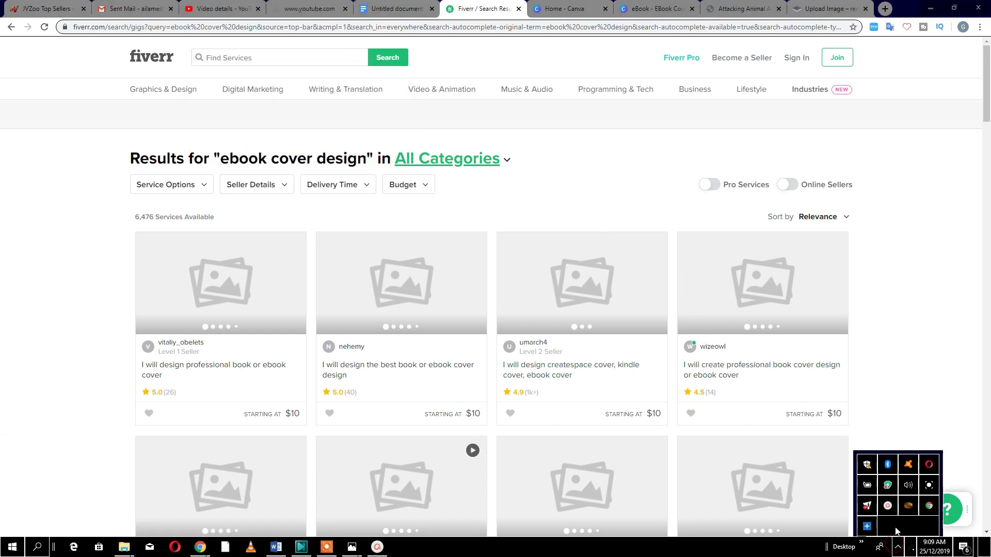
click(888, 509)
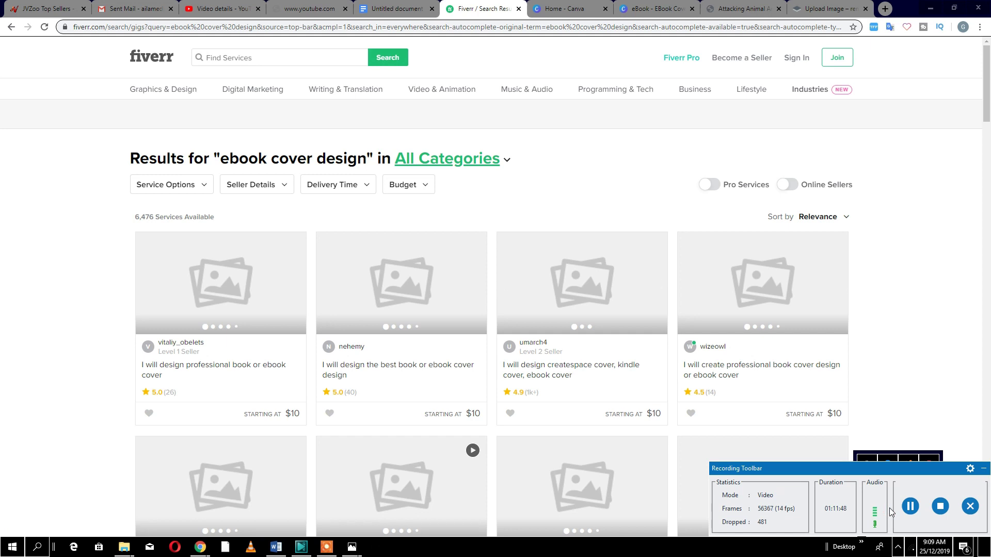
click(984, 468)
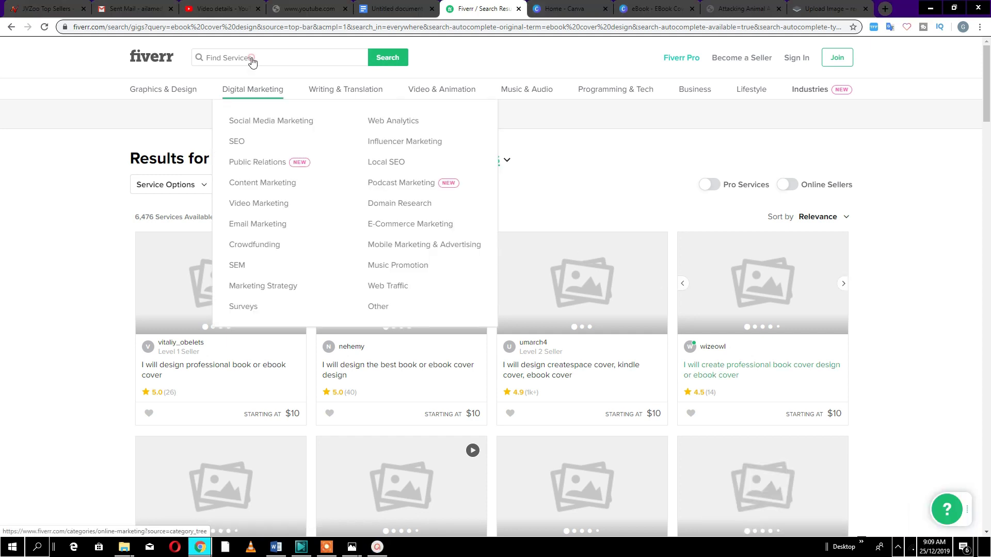
click(251, 59)
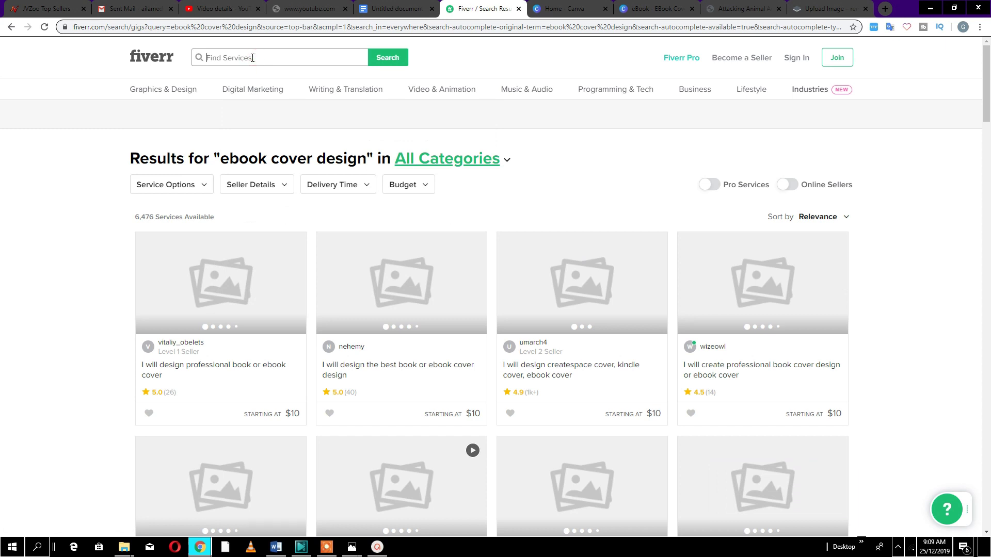
Search Fiverr for 'youtube intro', fixing the typos, and close the stock-image and remove.bg tabs.
text(youtube integ)
key(BackSpace)
key(BackSpace)
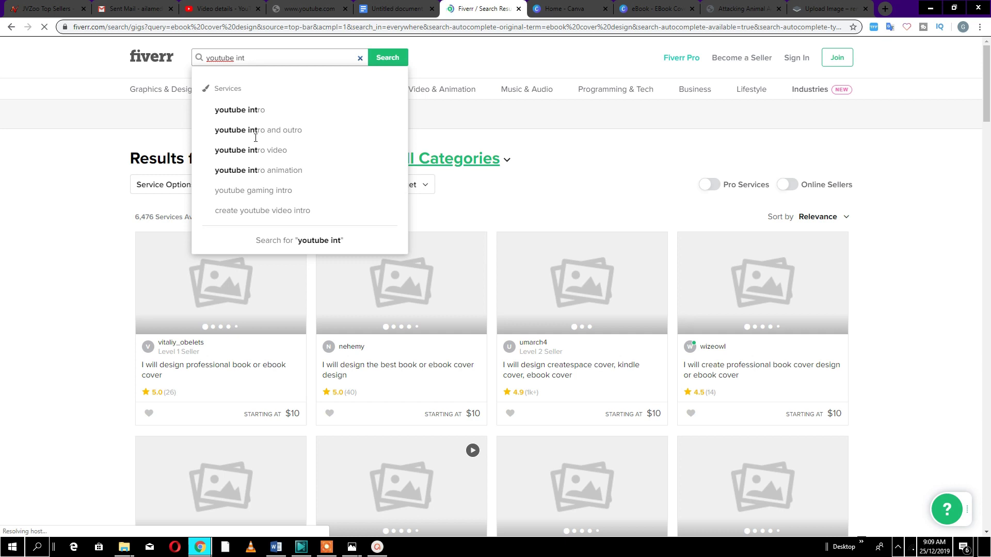
click(262, 108)
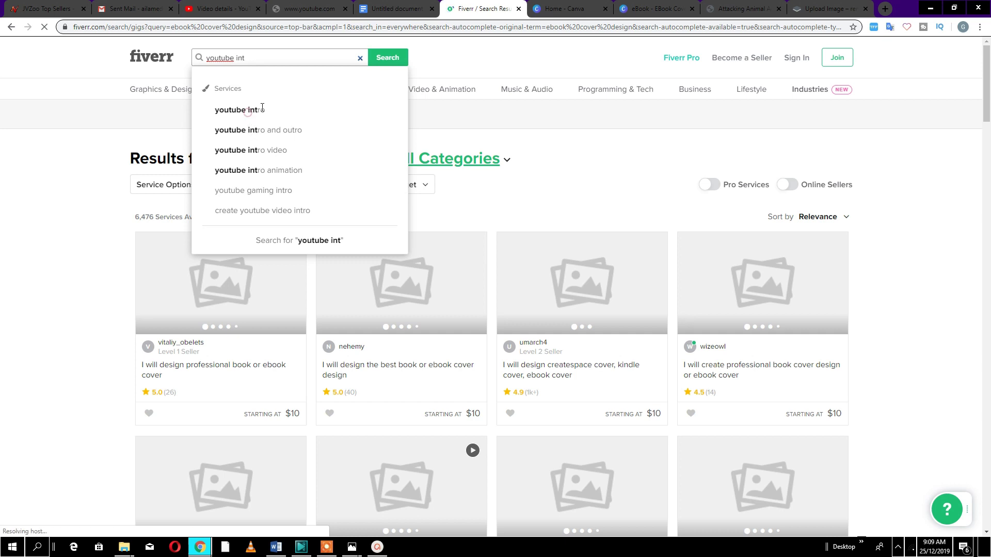
click(263, 59)
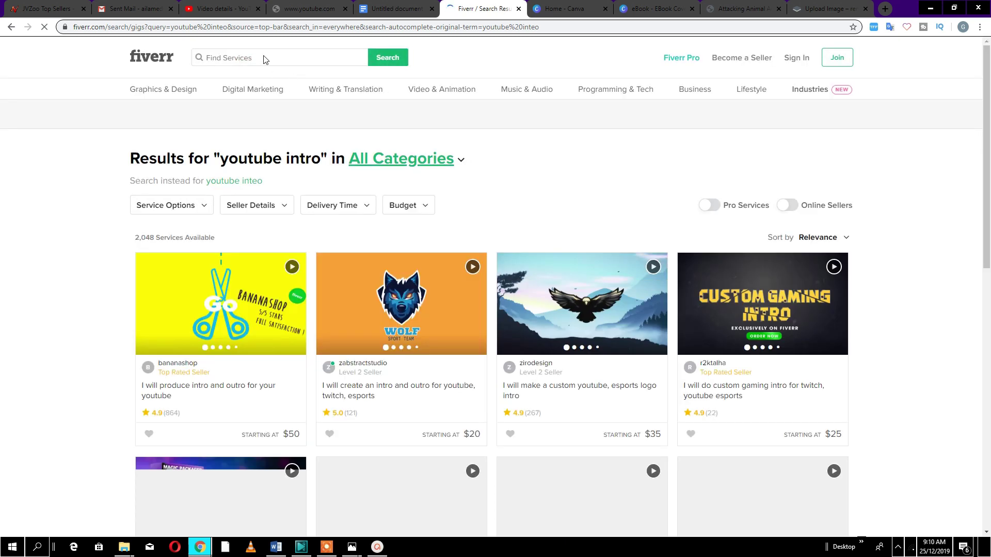
click(263, 50)
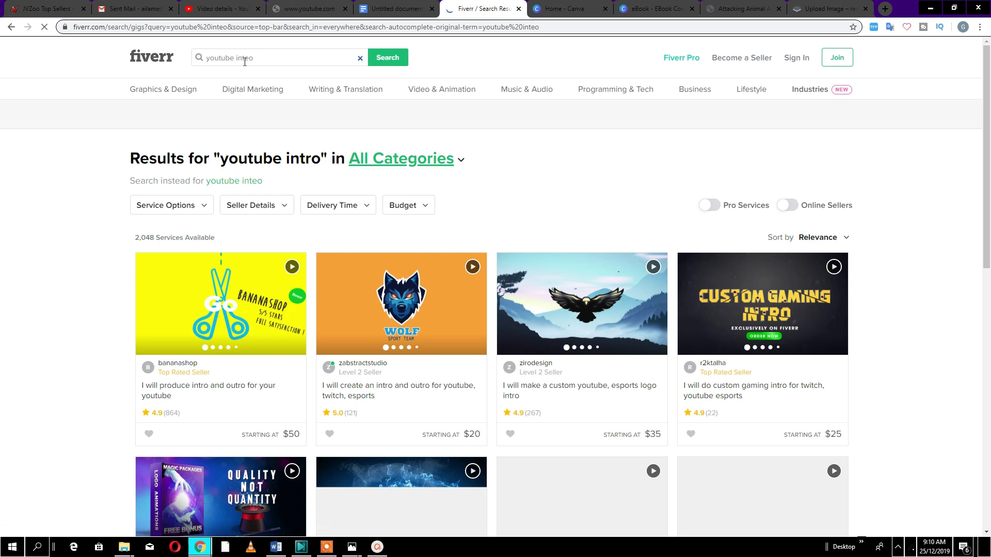
click(251, 61)
key(BackSpace)
key(BackSpace)
text(r)
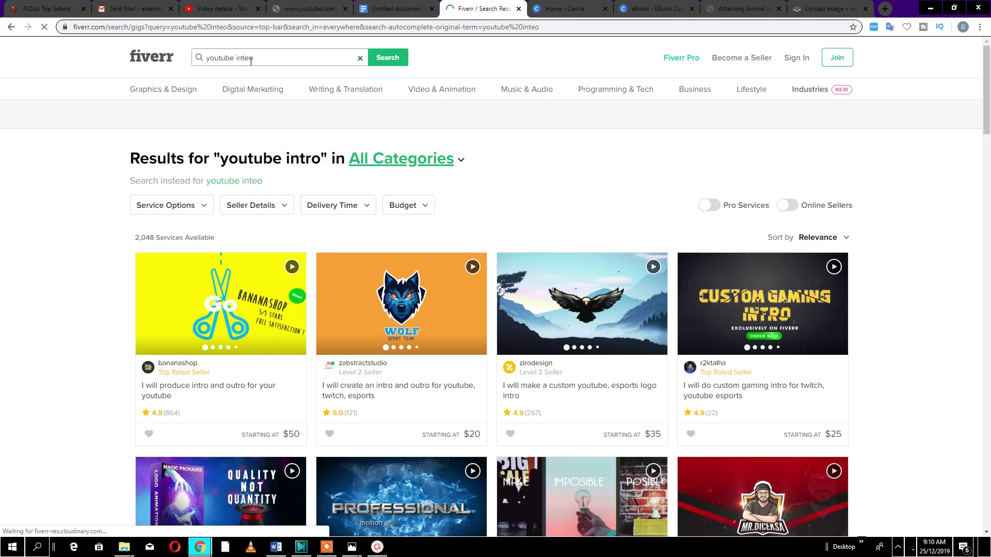
text(o)
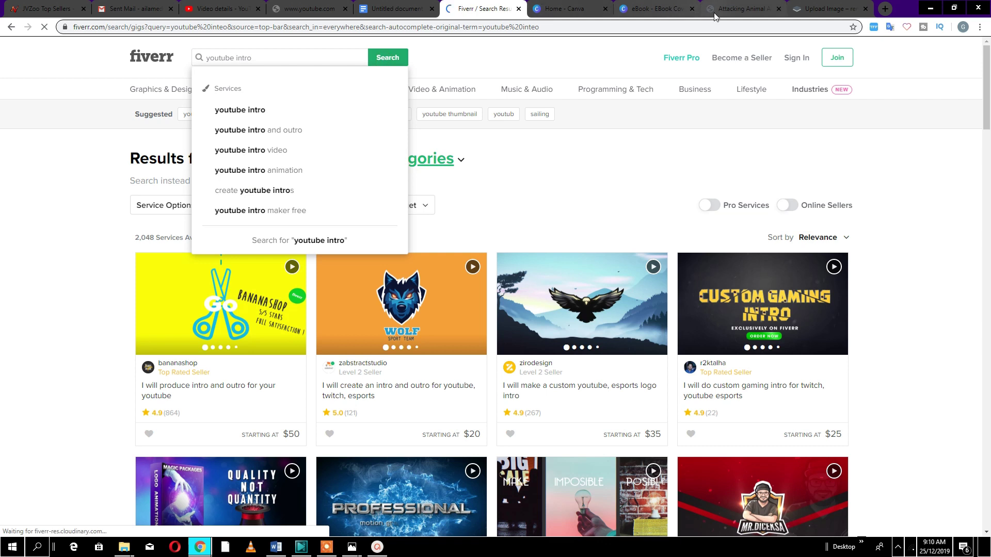
click(778, 9)
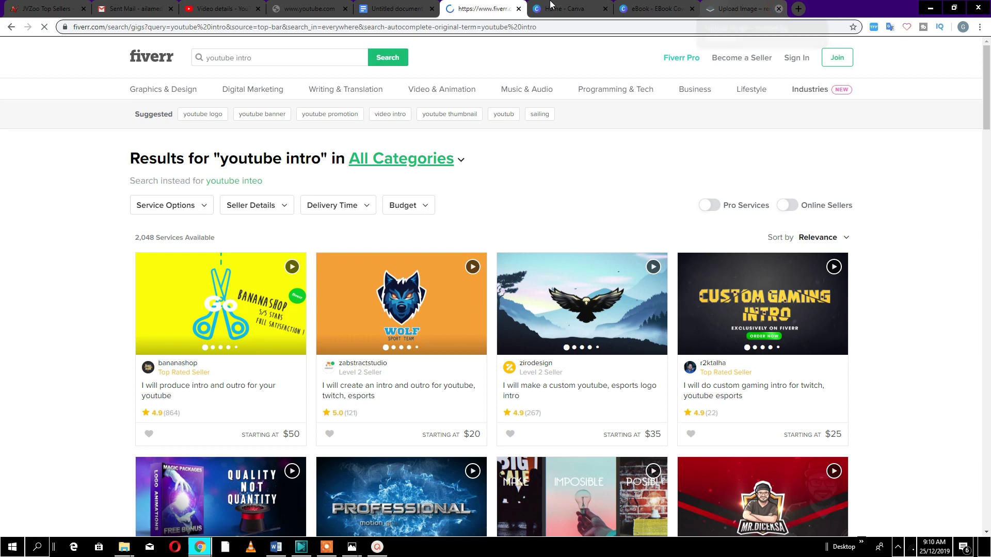
click(645, 5)
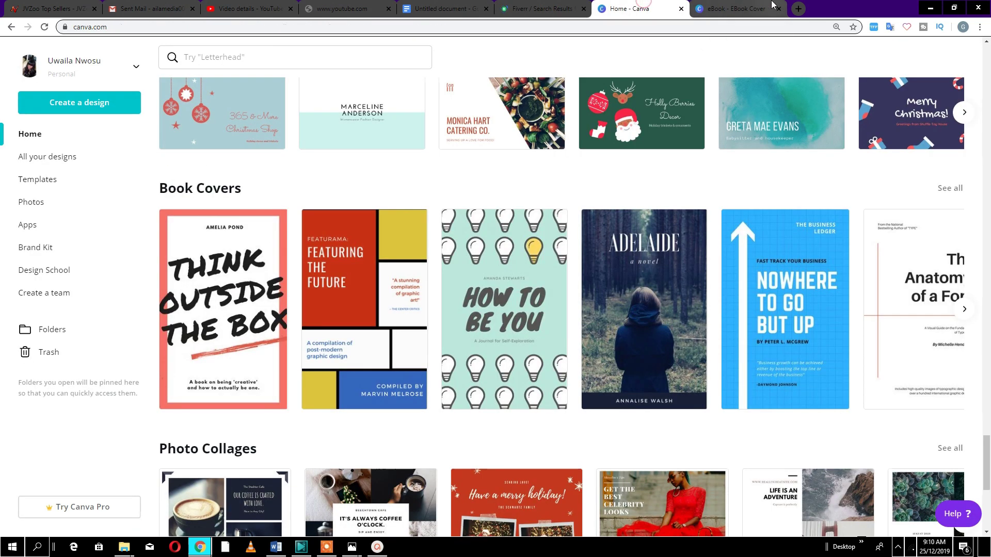
Close the Try Canva Pro dialog on the eBook Cover tab and return to Fiverr's youtube intro results.
key(ctrl+Tab)
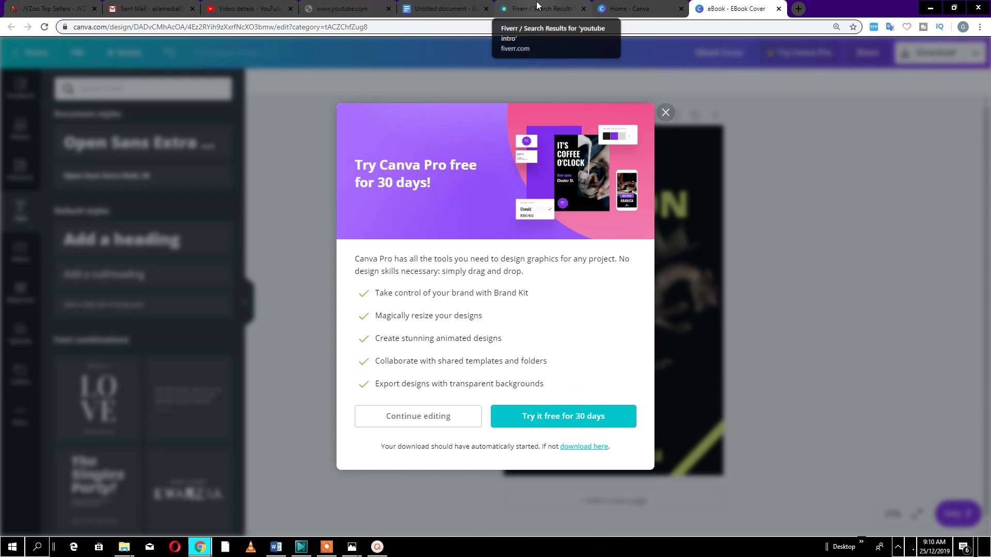
click(666, 113)
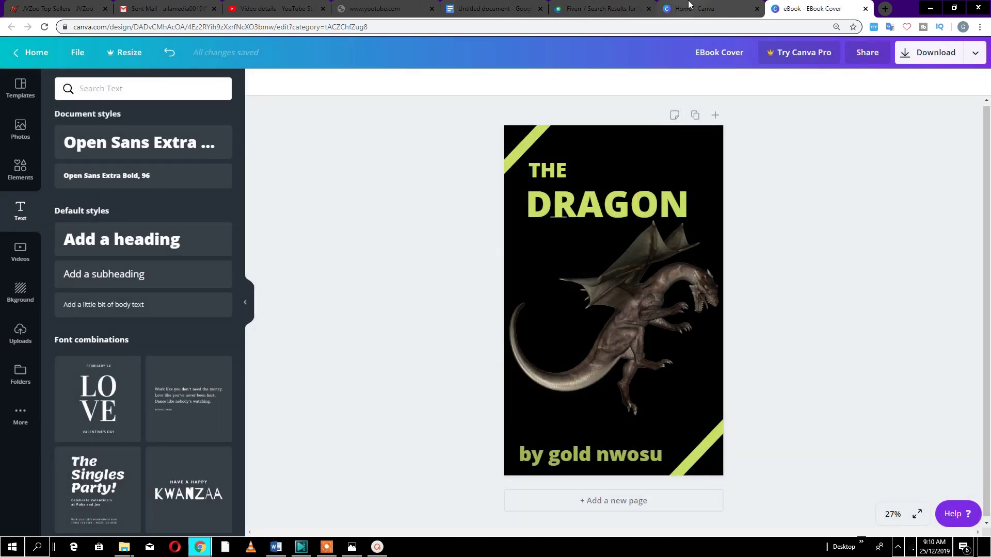
click(689, 4)
click(596, 5)
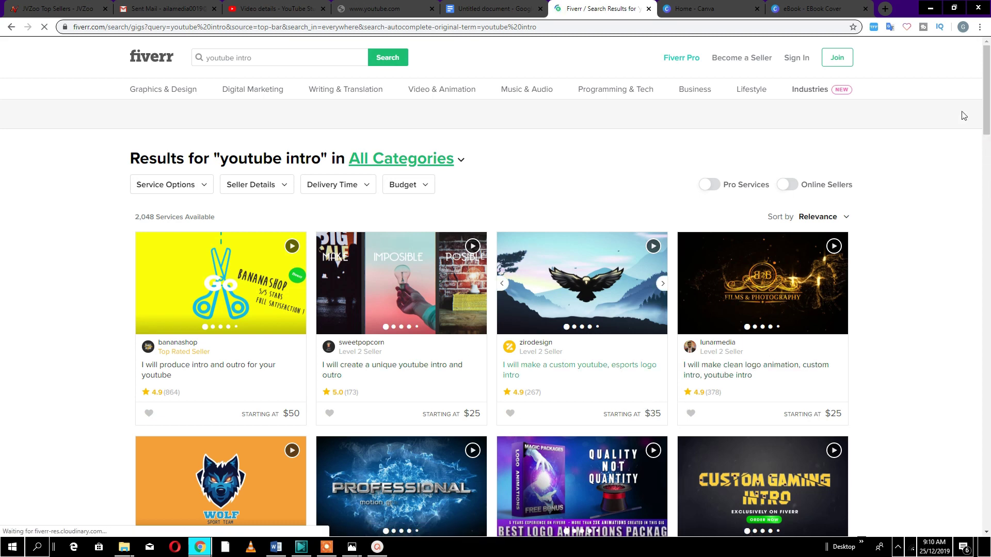
Scroll the youtube intro results and open the DYNAMIC intro gig in a new tab.
scroll(989, 135, down, 5)
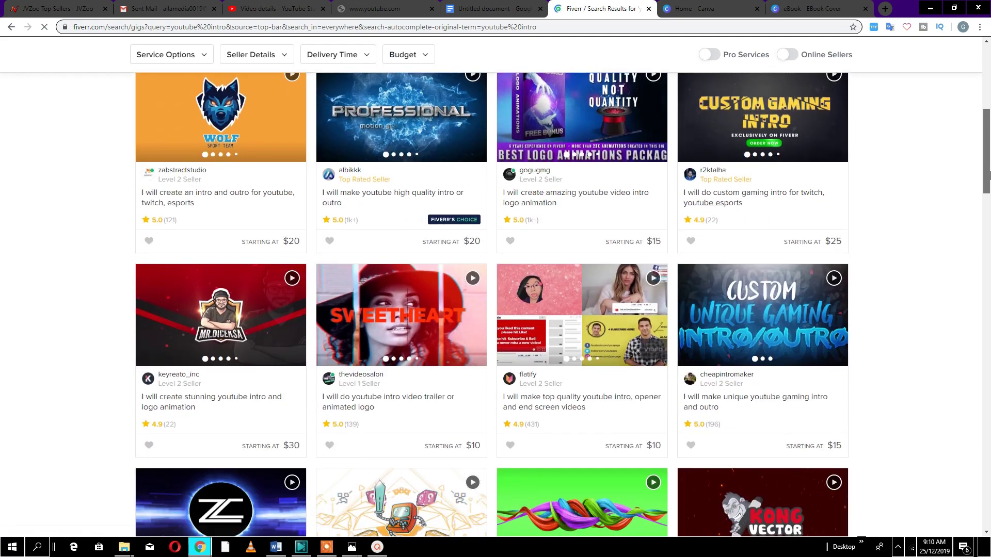
drag(989, 175, 989, 324)
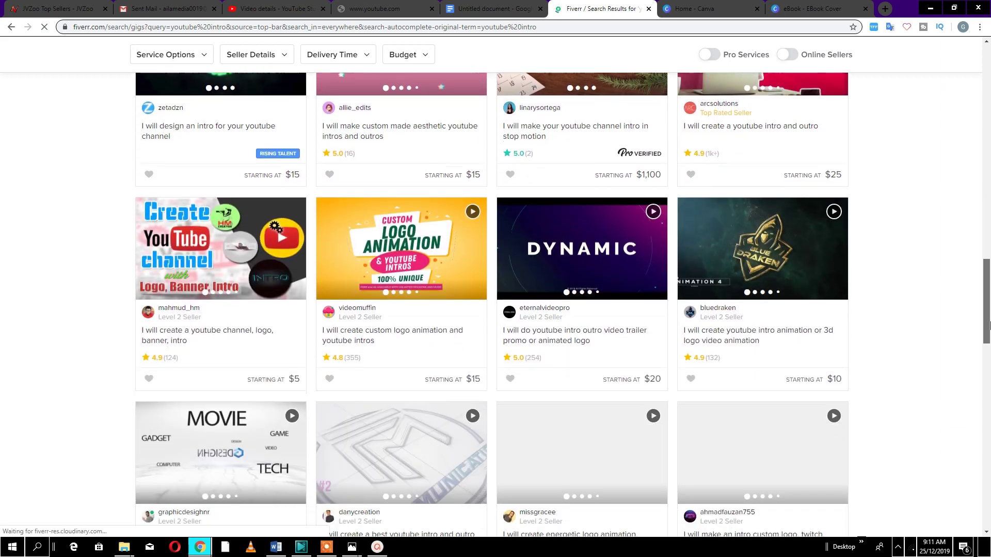
click(579, 234)
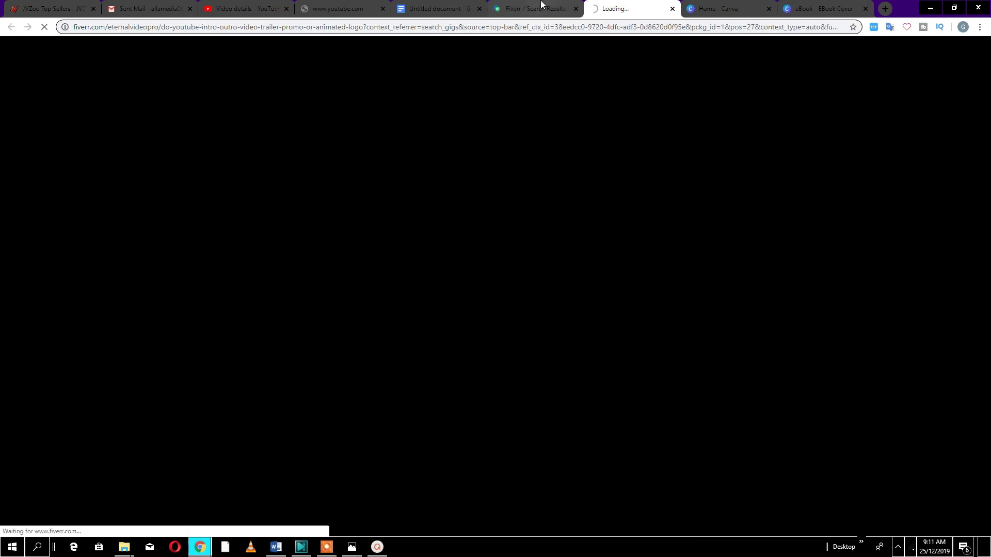
click(541, 6)
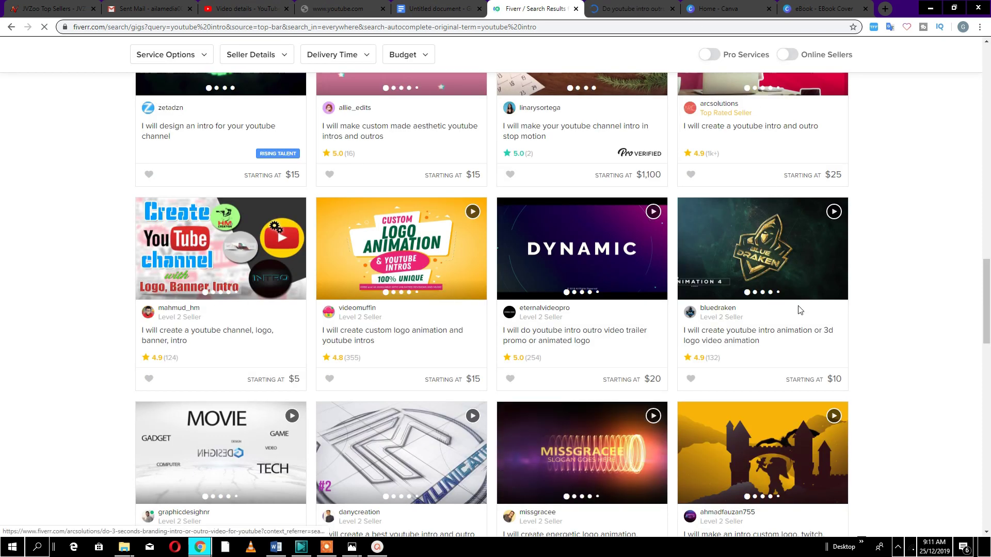
Browse further down the results, then switch to the 'Do youtube intro outro' gig tab.
scroll(989, 299, down, 5)
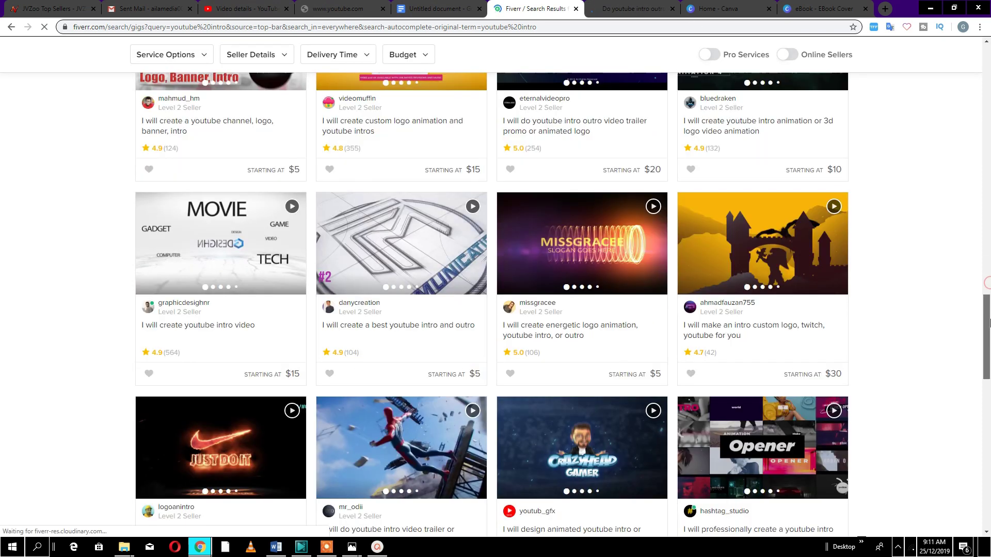
scroll(988, 354, down, 1)
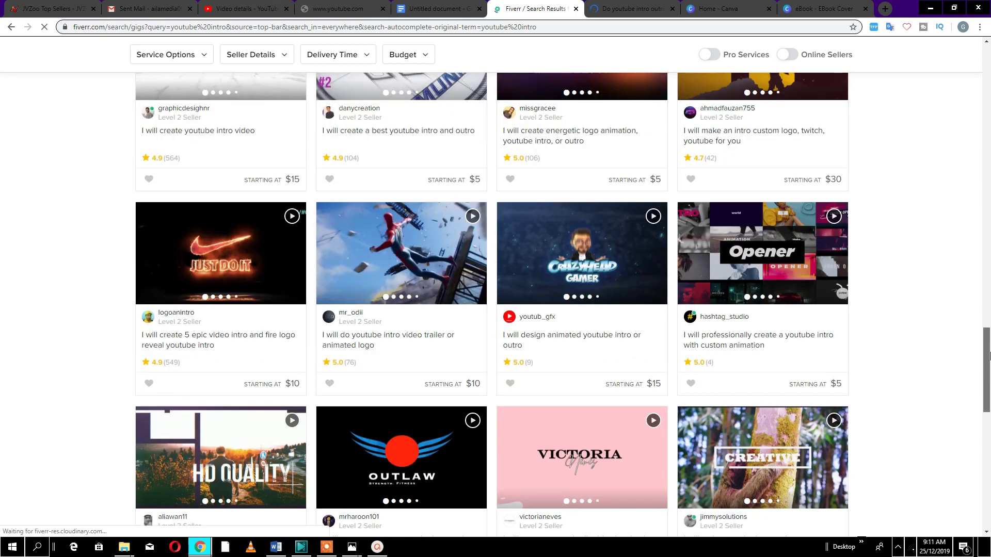
drag(988, 354, 988, 370)
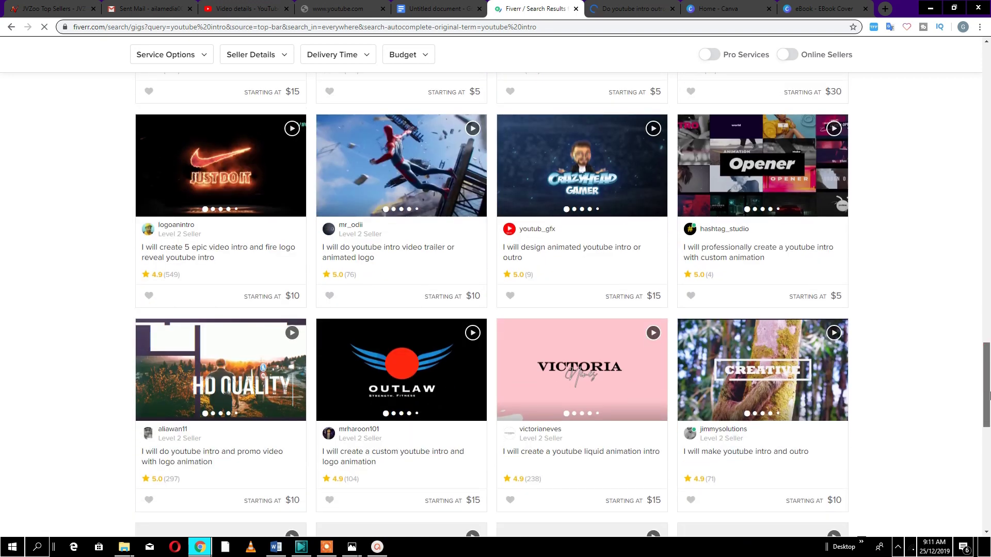
scroll(988, 394, down, 3)
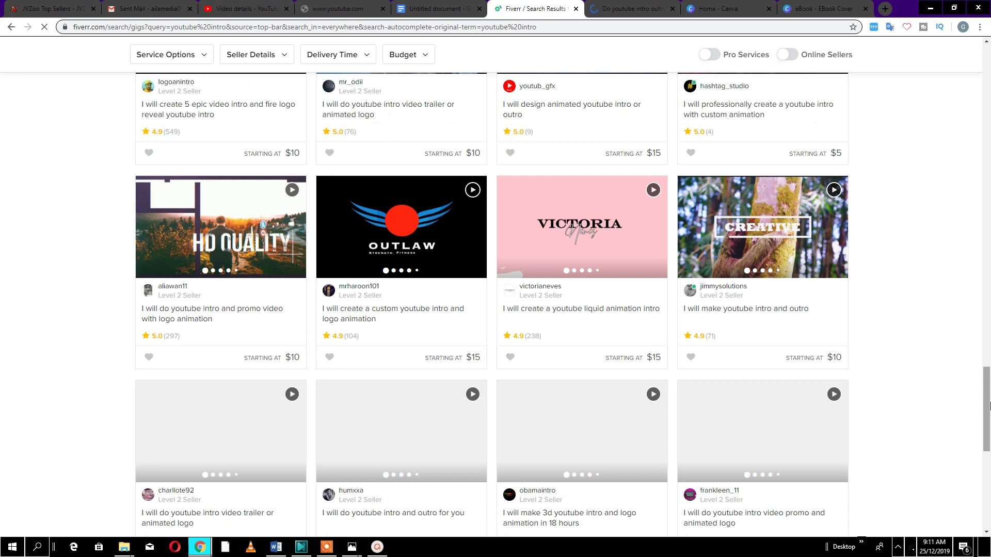
drag(988, 405, 988, 423)
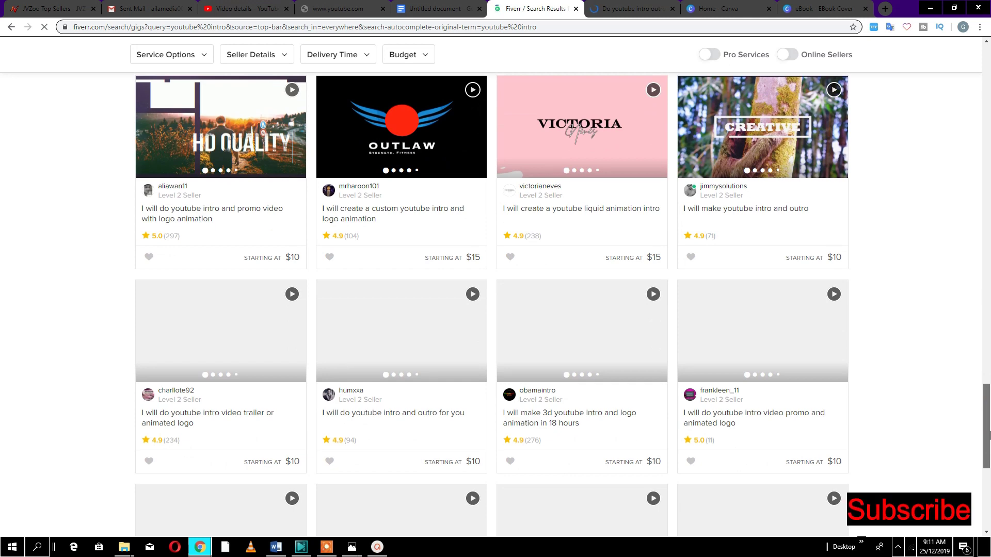
scroll(989, 438, down, 2)
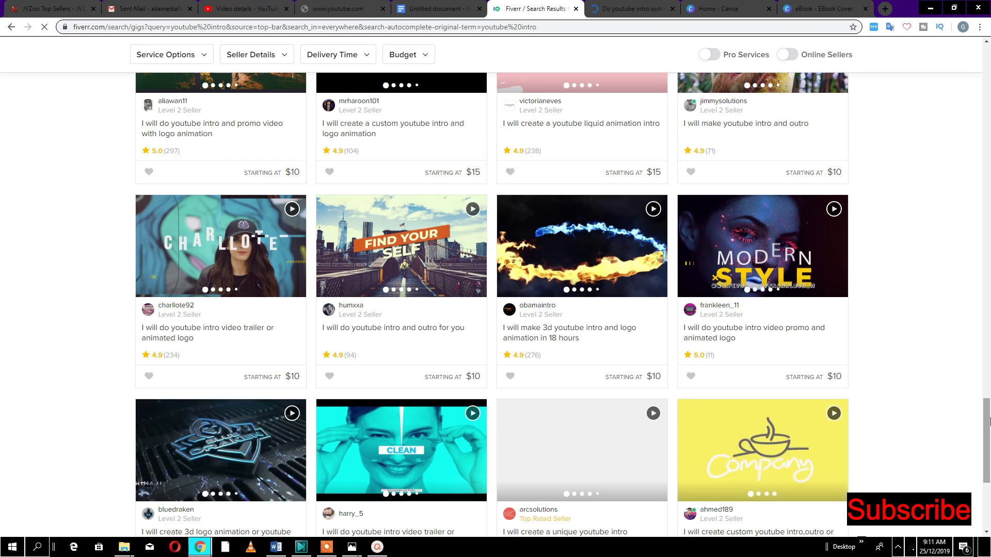
scroll(989, 427, down, 1)
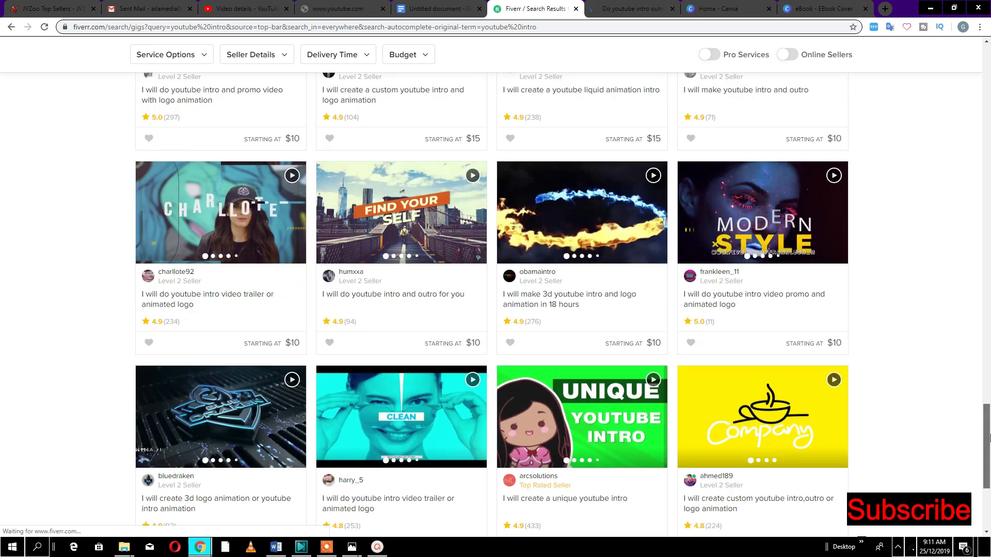
scroll(989, 438, down, 2)
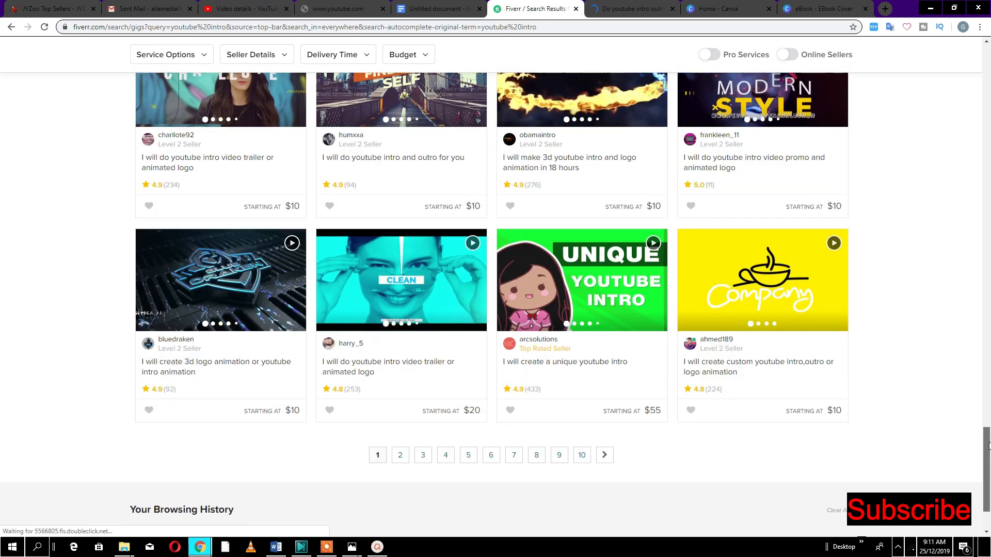
scroll(985, 413, up, 1)
scroll(950, 308, up, 5)
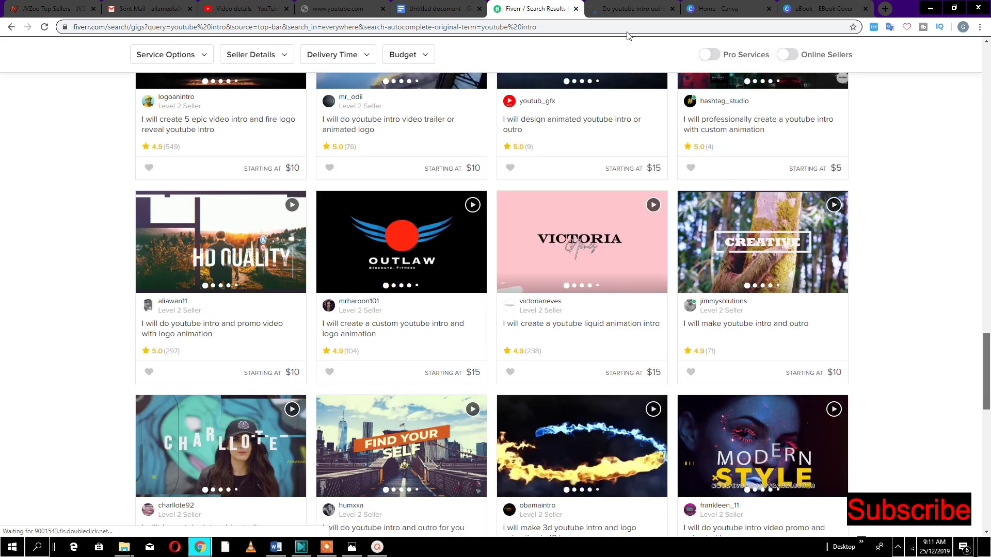
click(627, 10)
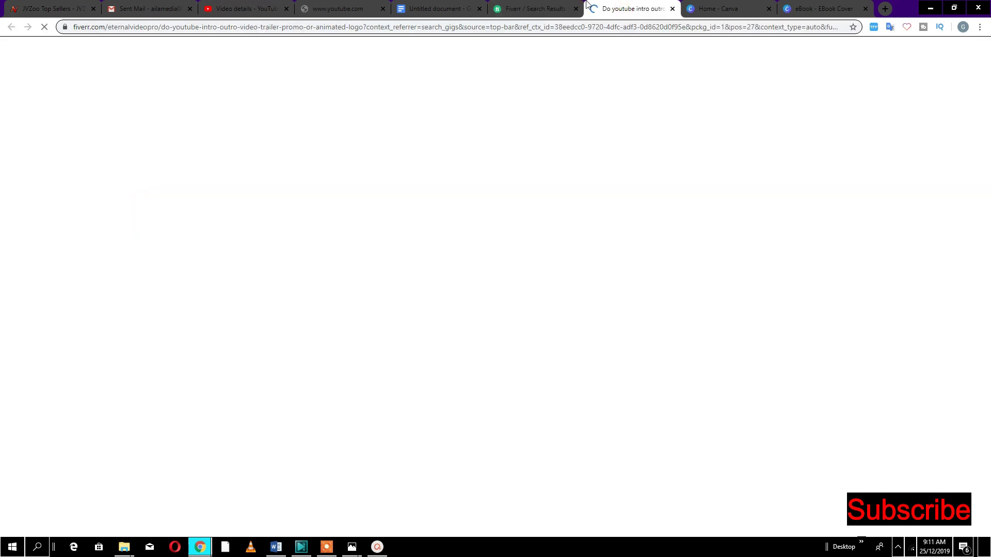
Return to the youtube intro outro gig page and play its preview video.
click(527, 4)
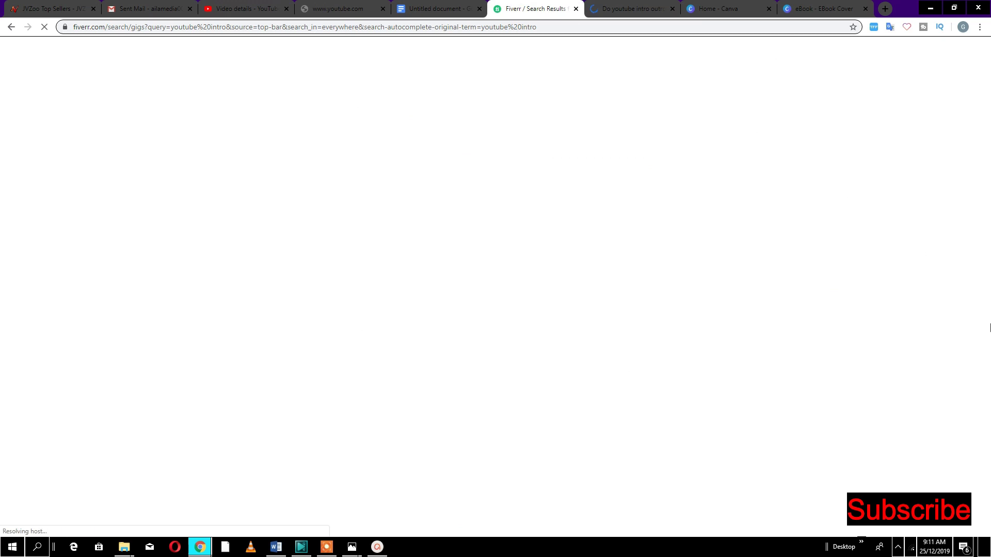
click(634, 8)
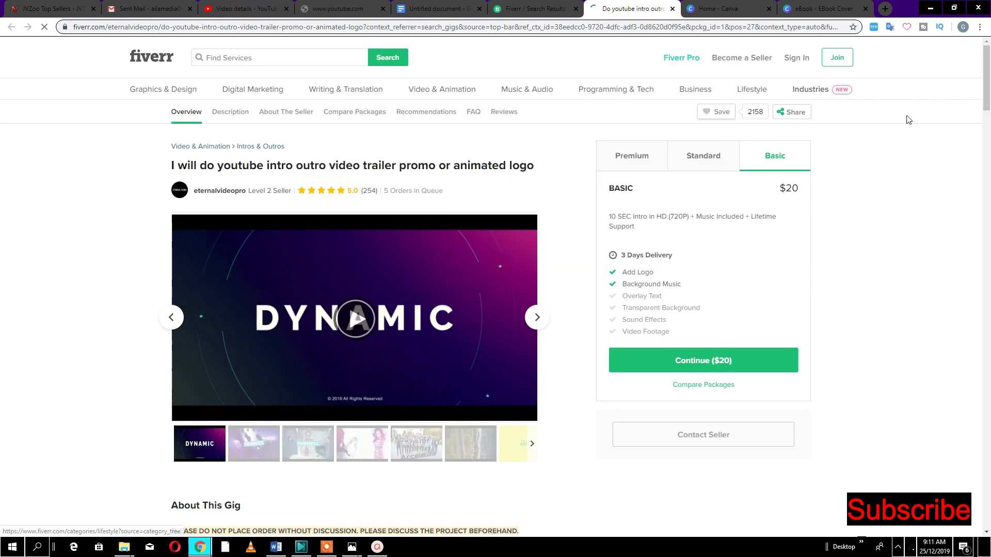
click(356, 321)
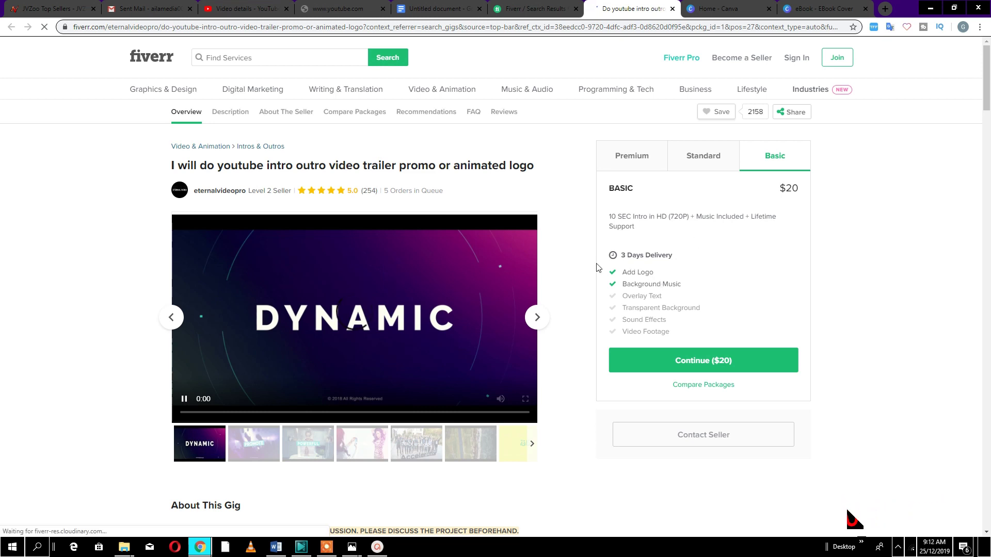
Compare the Standard, Premium and Basic ($20, 10-second HD intro) packages, then close the gig tab.
click(710, 157)
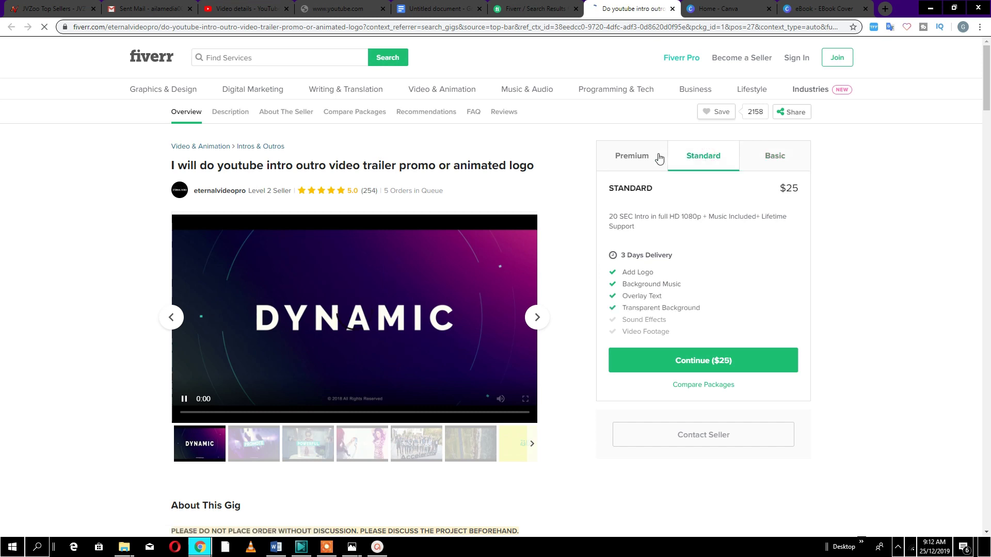
click(626, 159)
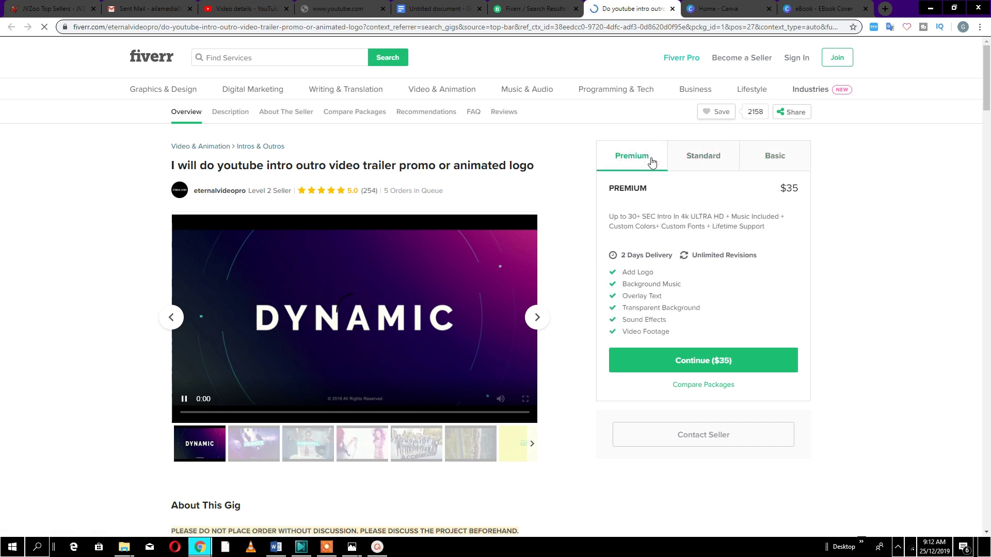
click(776, 157)
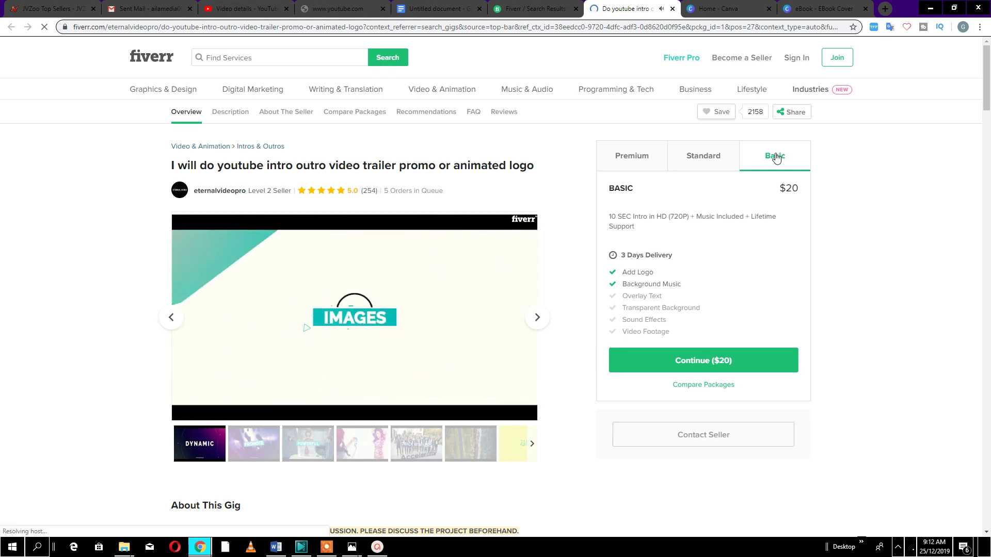
key(XF86AudioLowerVolume)
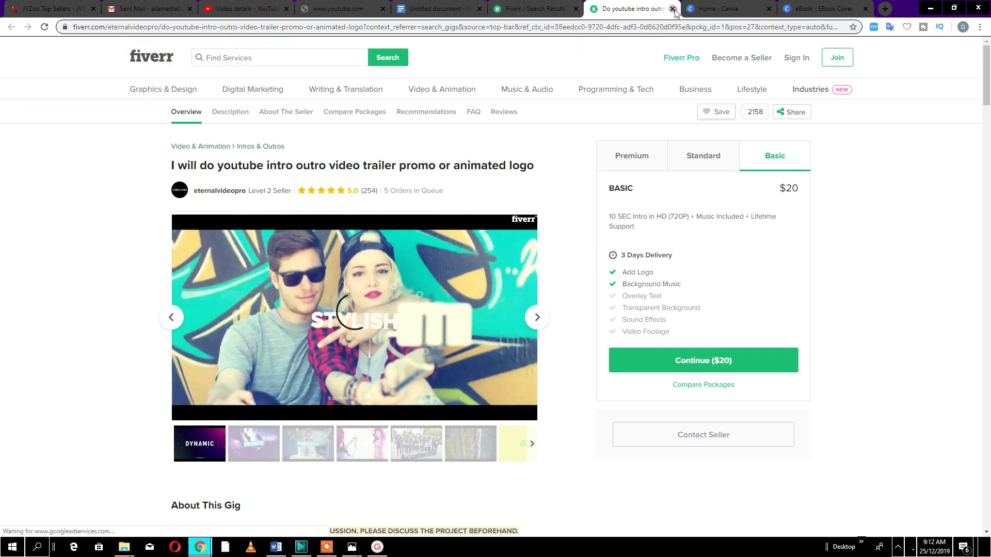
key(ctrl+w)
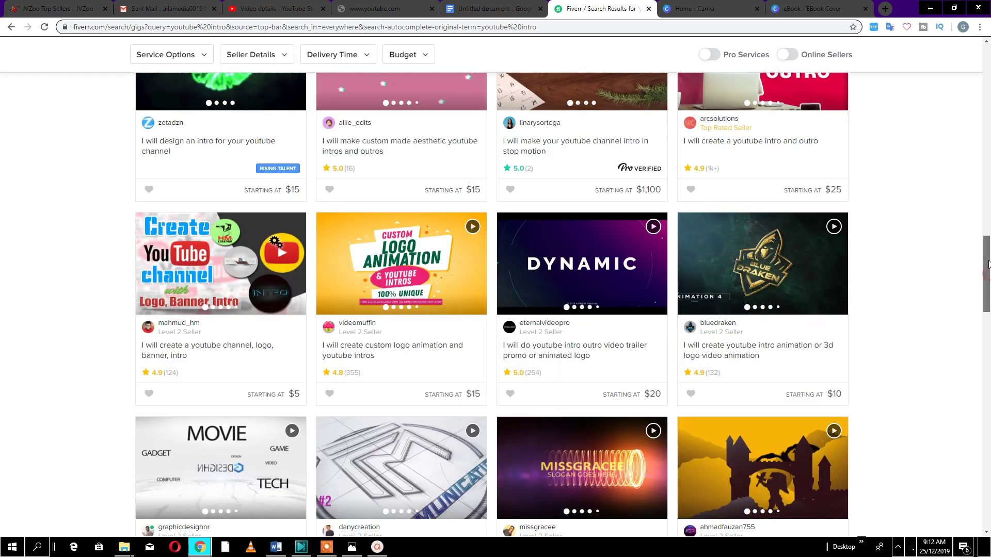
Open the 'custom logo intro animation for twitch and youtube' gig from the search results.
drag(988, 264, 974, 178)
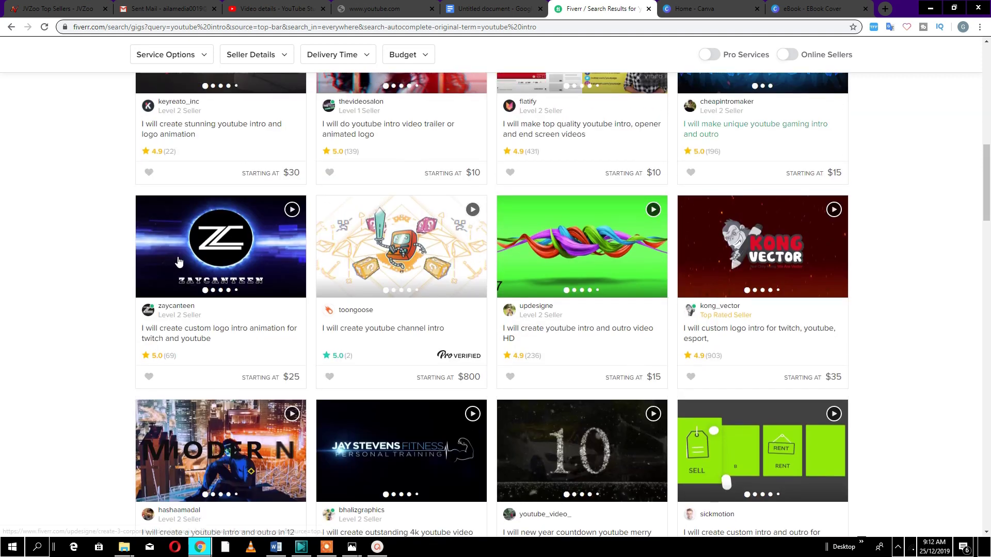
click(210, 261)
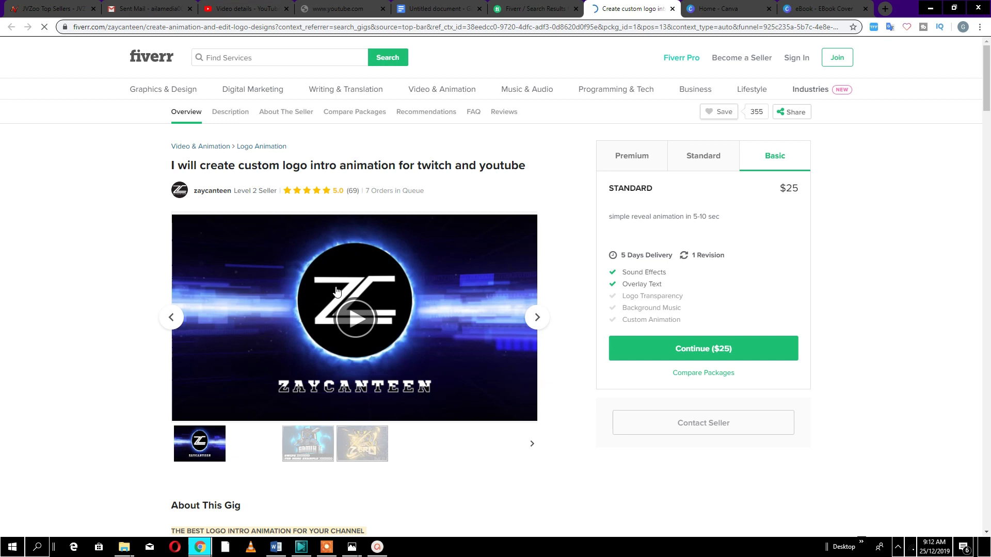
Play the gig's 0:54 logo reveal preview video and adjust the playback volume.
key(XF86AudioLowerVolume)
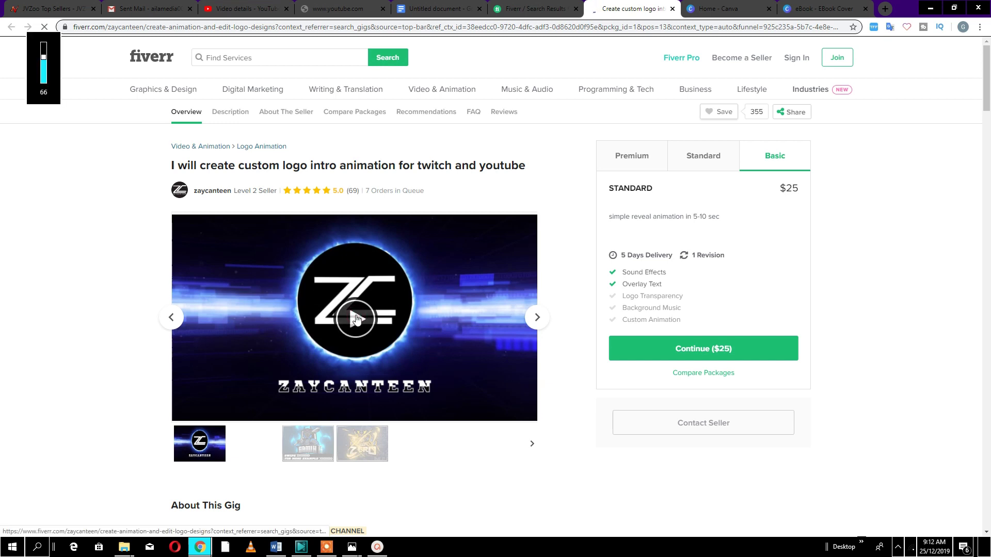
click(356, 319)
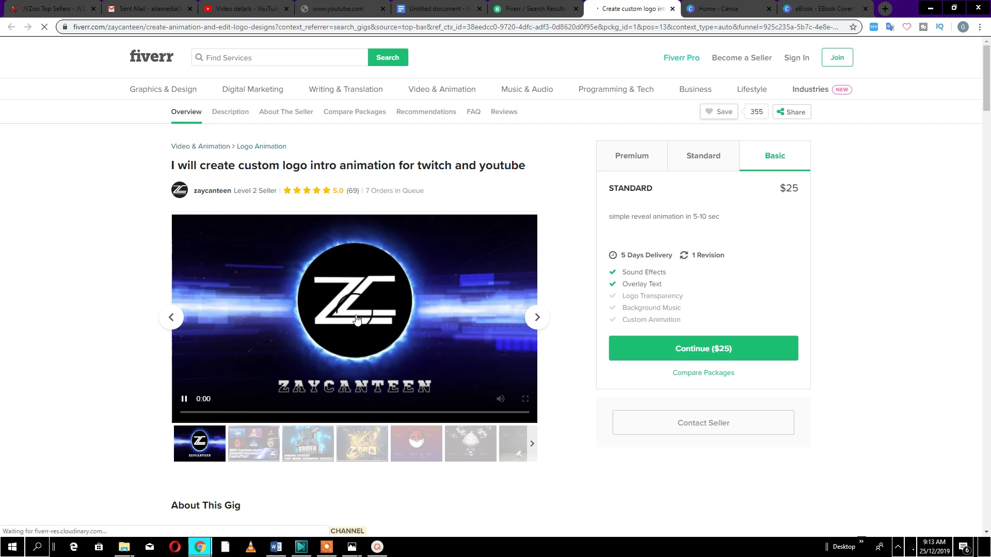
key(XF86AudioRaiseVolume)
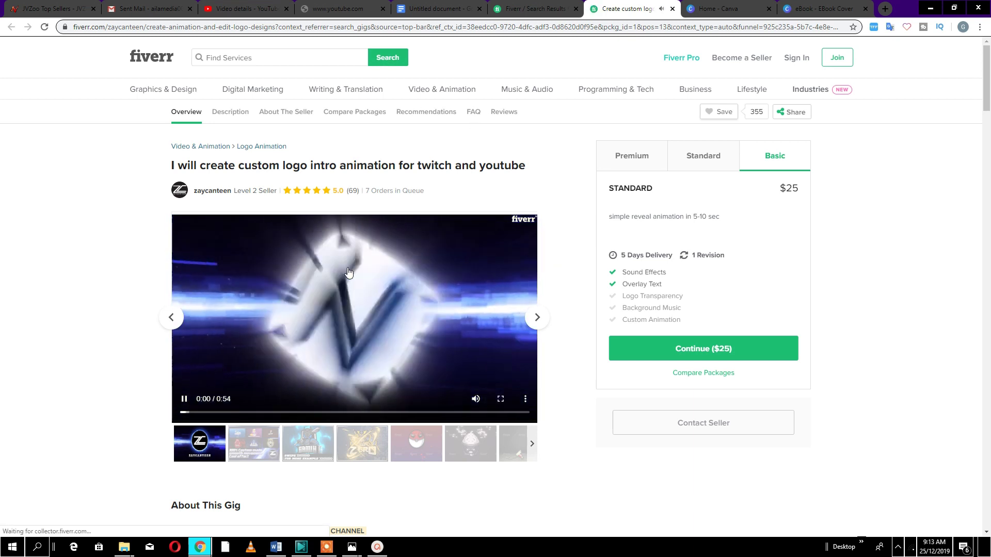
key(XF86AudioRaiseVolume)
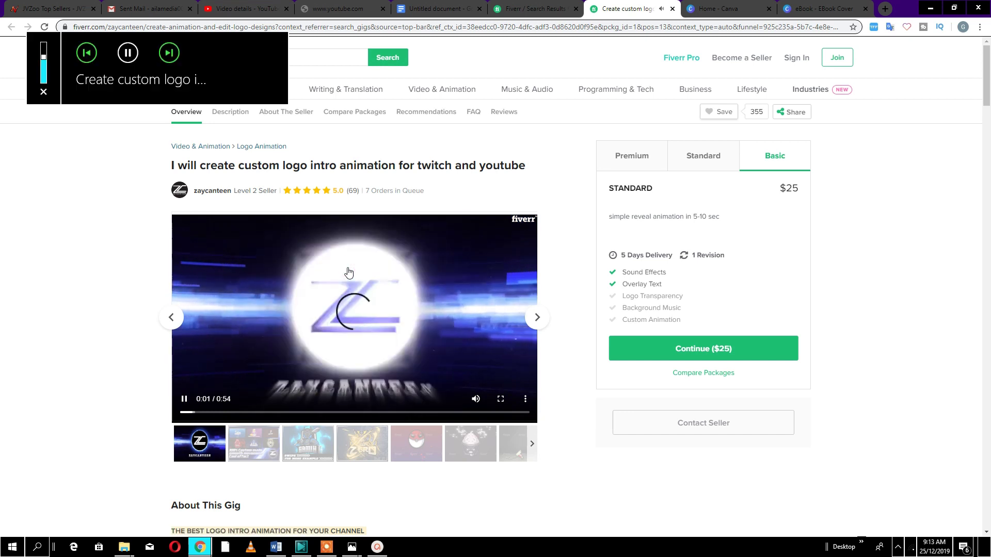
Load panzoid.com in a new Chrome tab and bring up the screen recorder's toolbar.
click(885, 9)
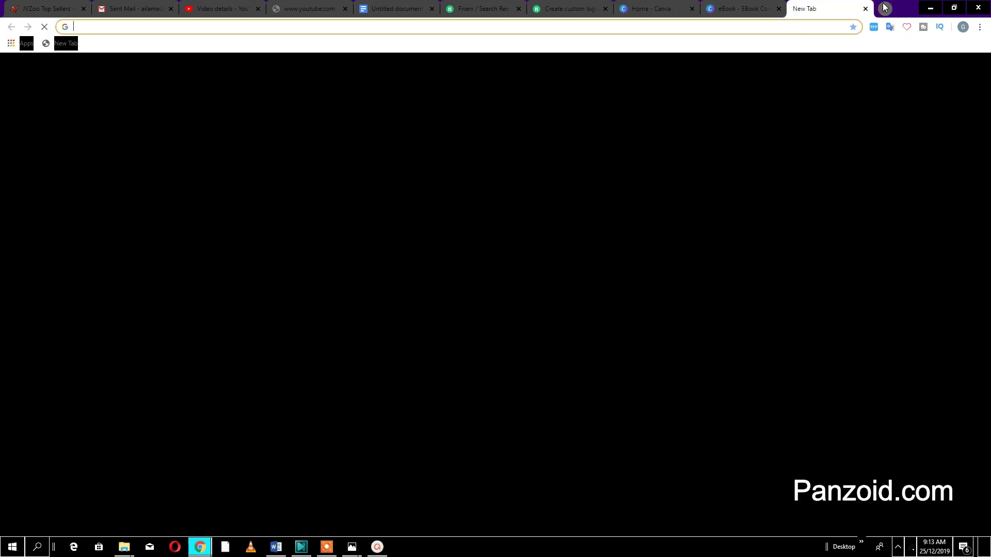
text(panz)
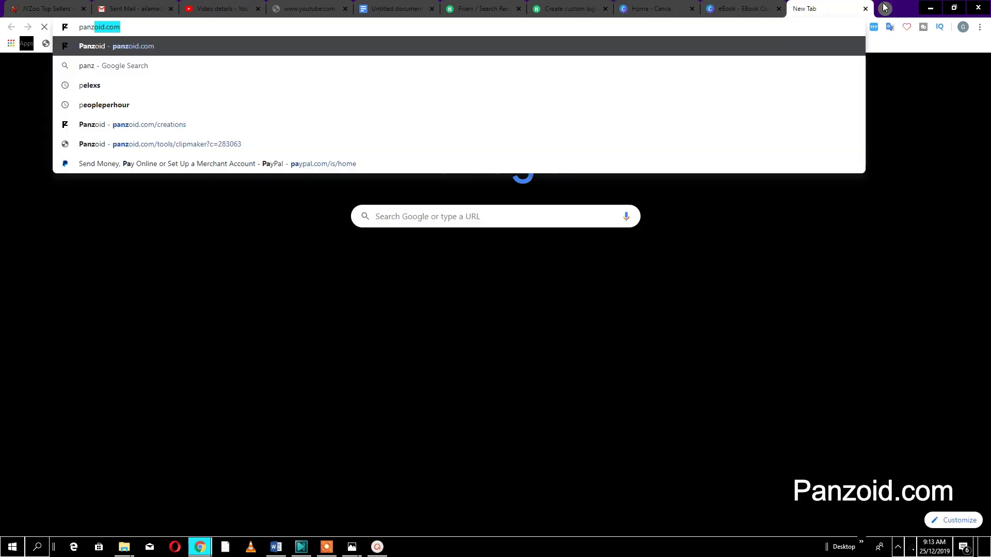
text(oi)
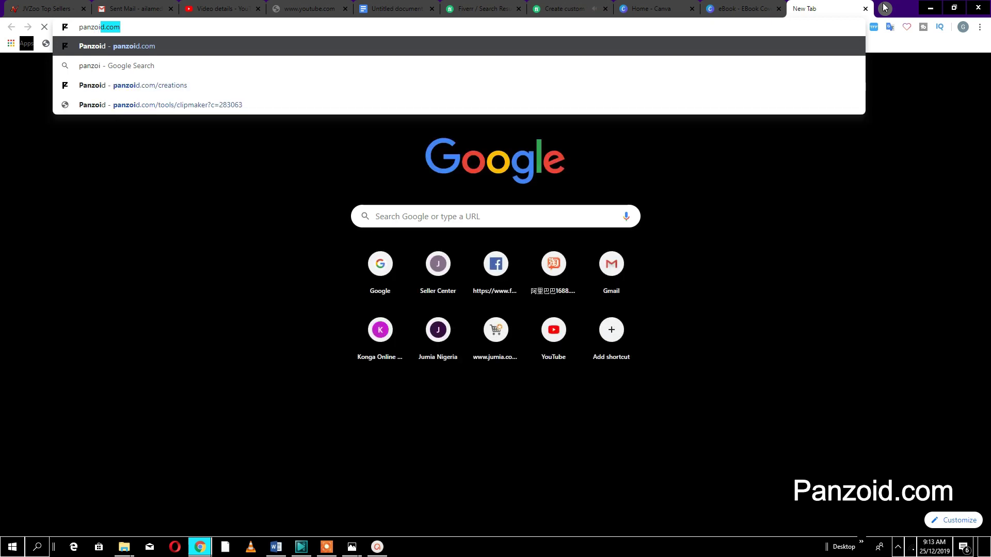
key(Return)
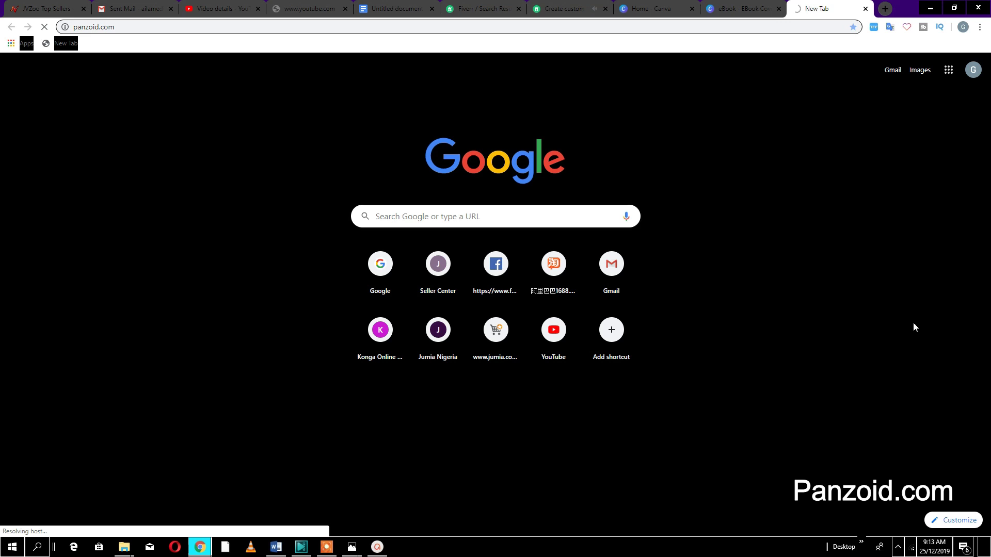
click(898, 546)
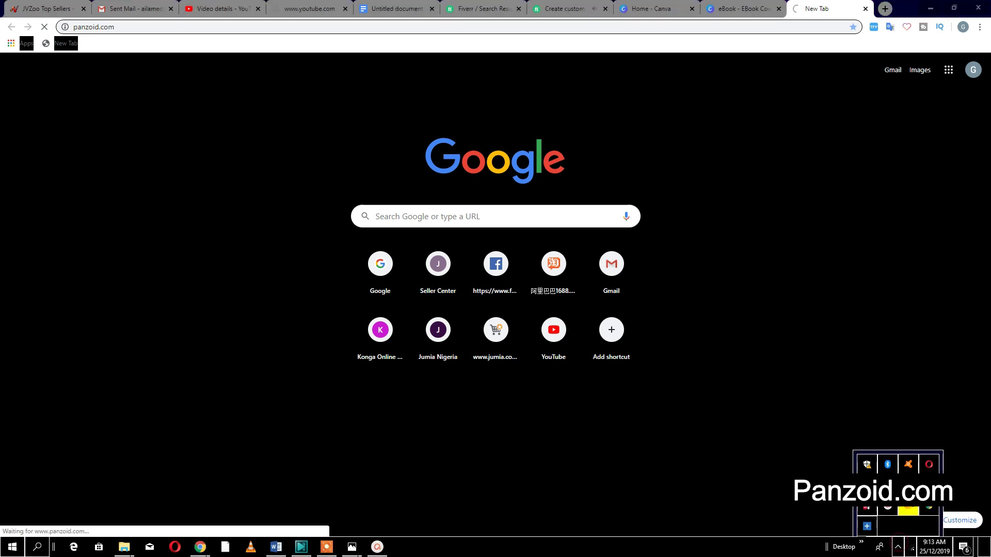
click(887, 510)
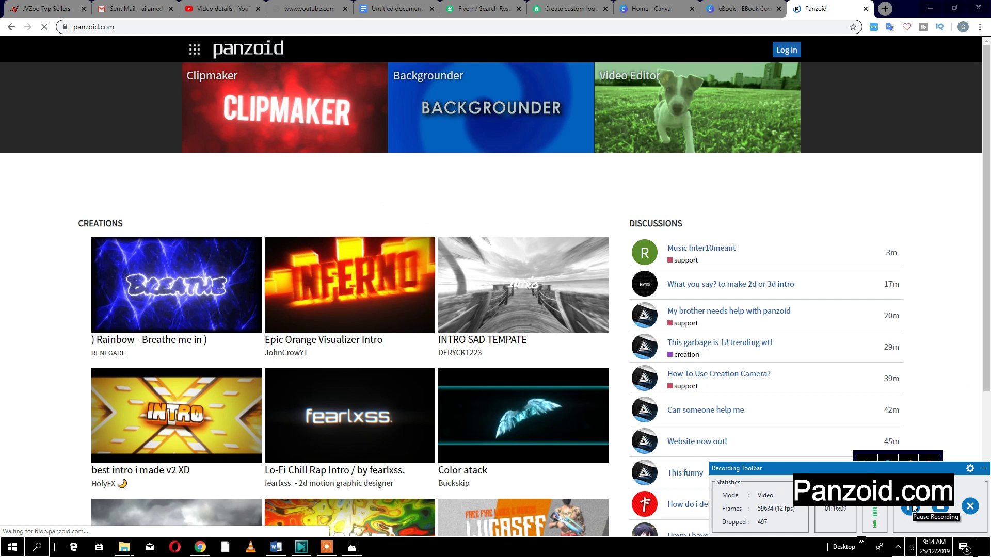
Open the 'Color atack' creation from the Panzoid home page in a new tab.
drag(989, 294, 989, 397)
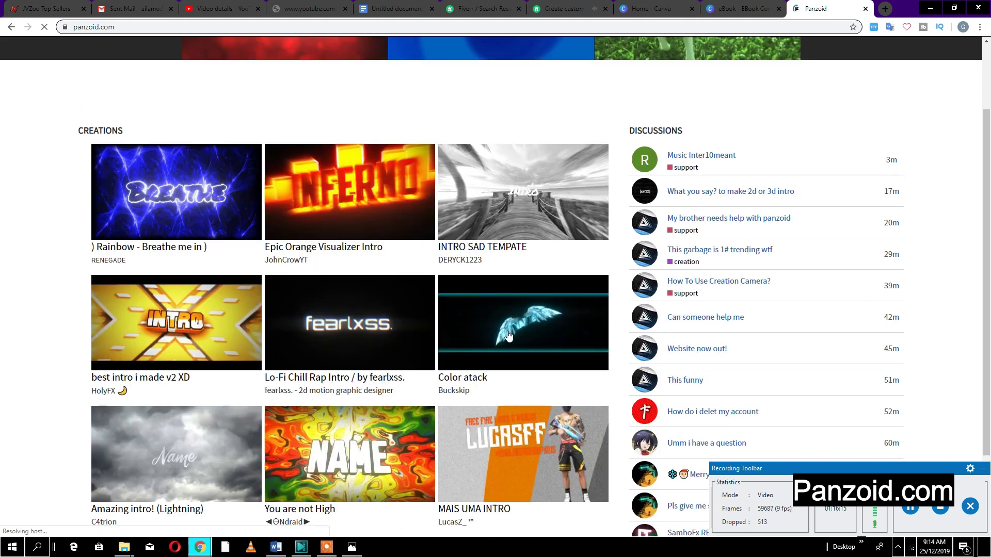
right_click(509, 334)
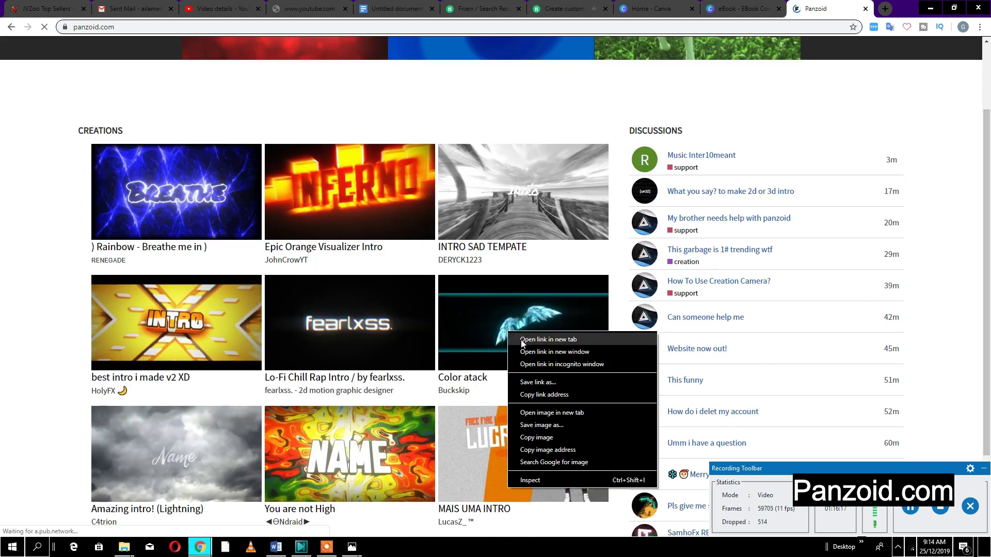
click(521, 340)
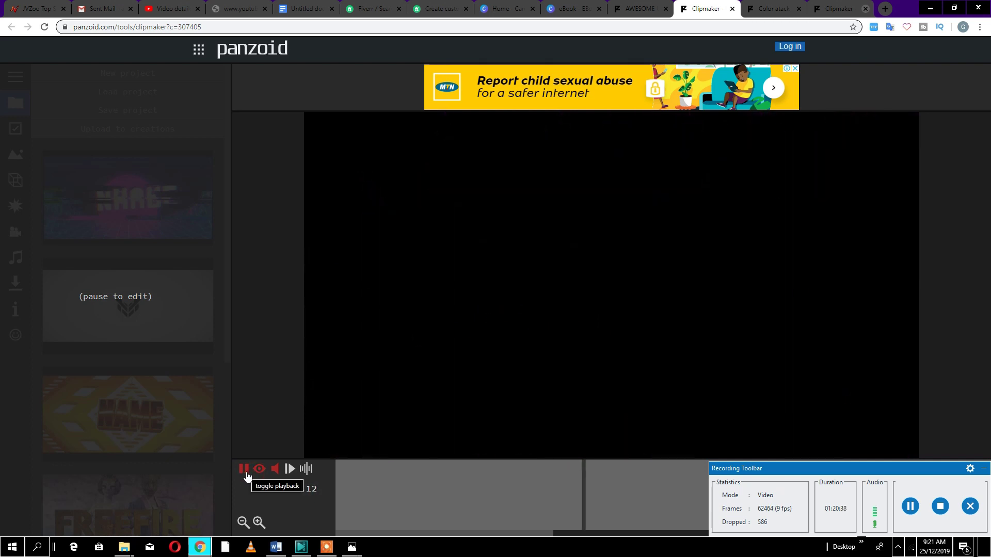
Pause the preview, list the scene objects, and start retyping the second CLIPMAKER text.
click(246, 473)
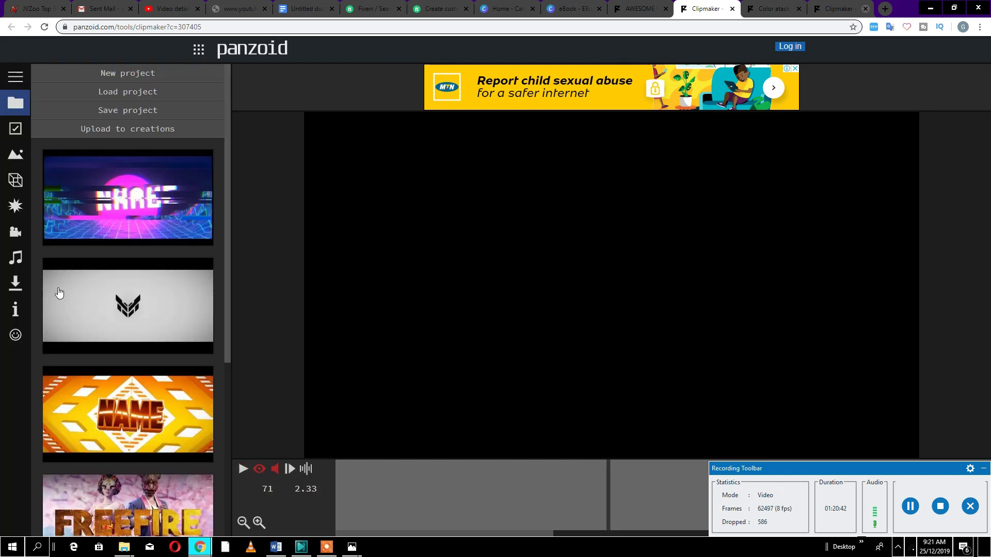
click(14, 181)
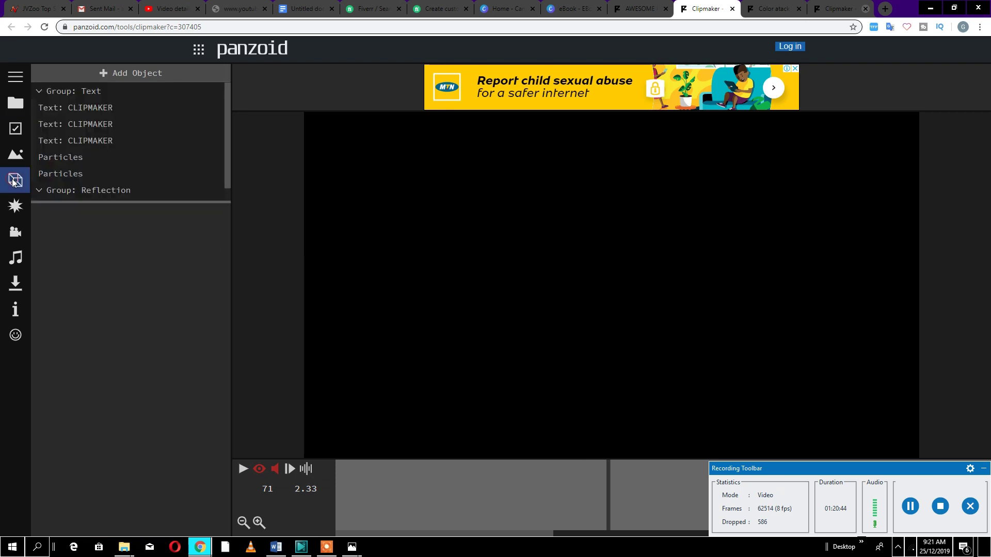
click(92, 120)
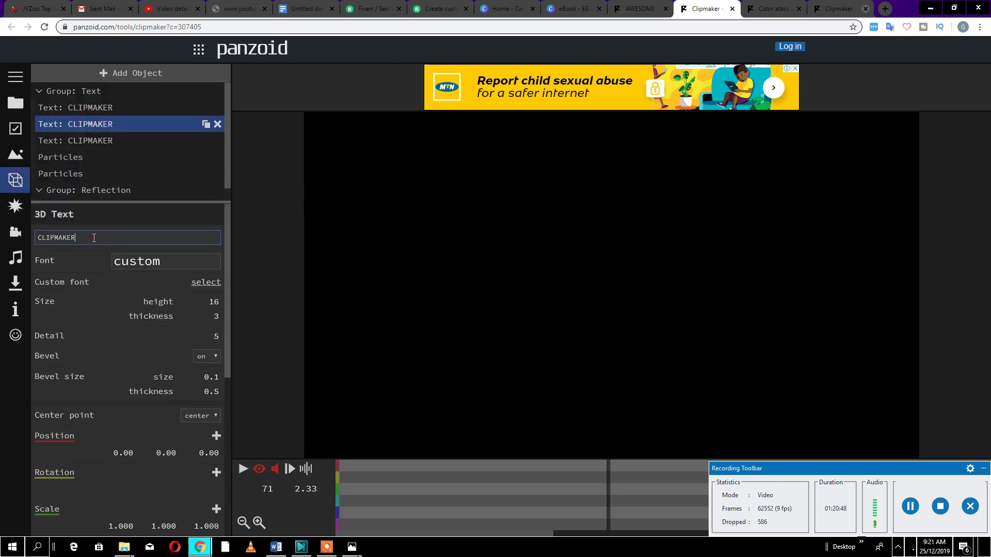
key(BackSpace)
key(BackSpace)
key(BackSpace)
key(BackSpace)
key(BackSpace)
key(BackSpace)
key(BackSpace)
key(BackSpace)
text(DIA)
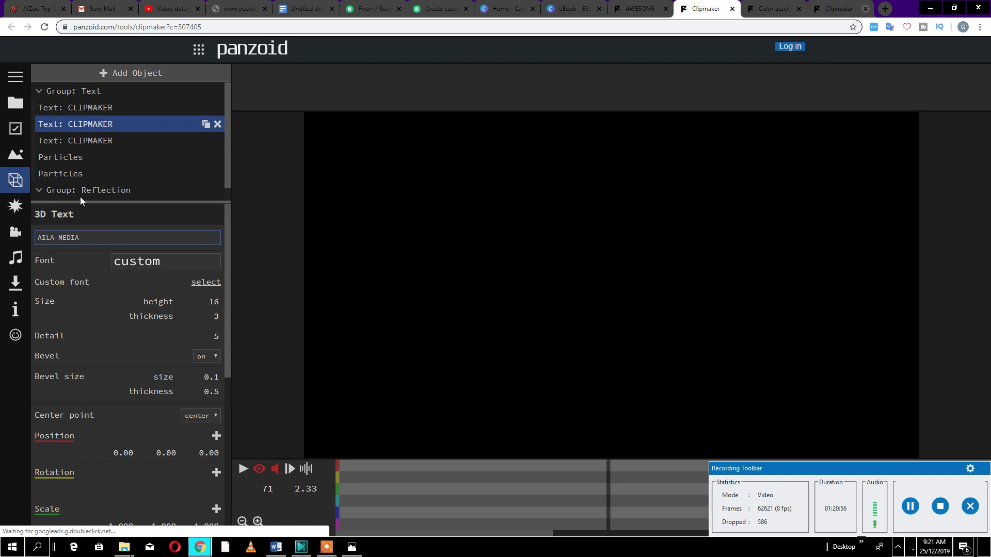
Replace the third text layer's CLIPMAKER wording with AILA MEDIAA.
click(86, 144)
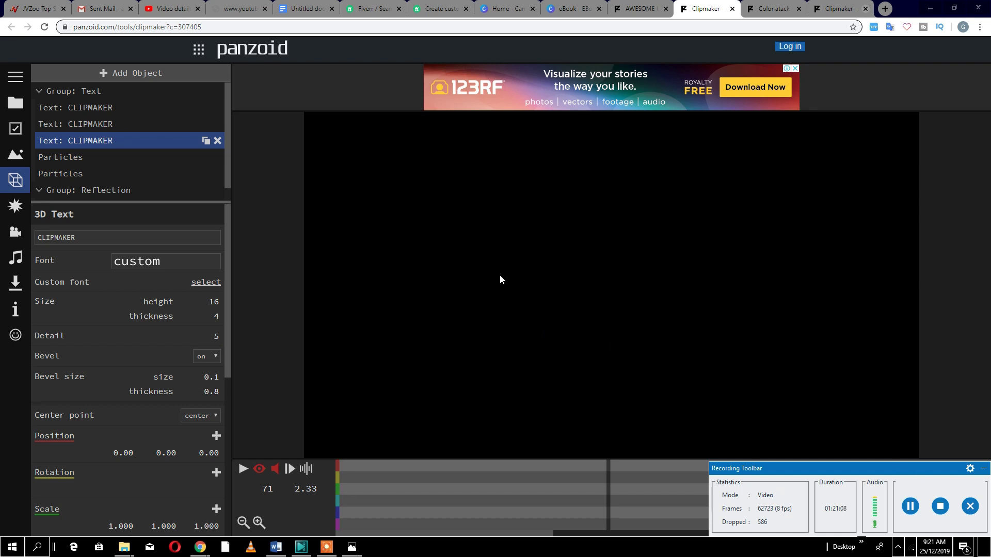
click(76, 136)
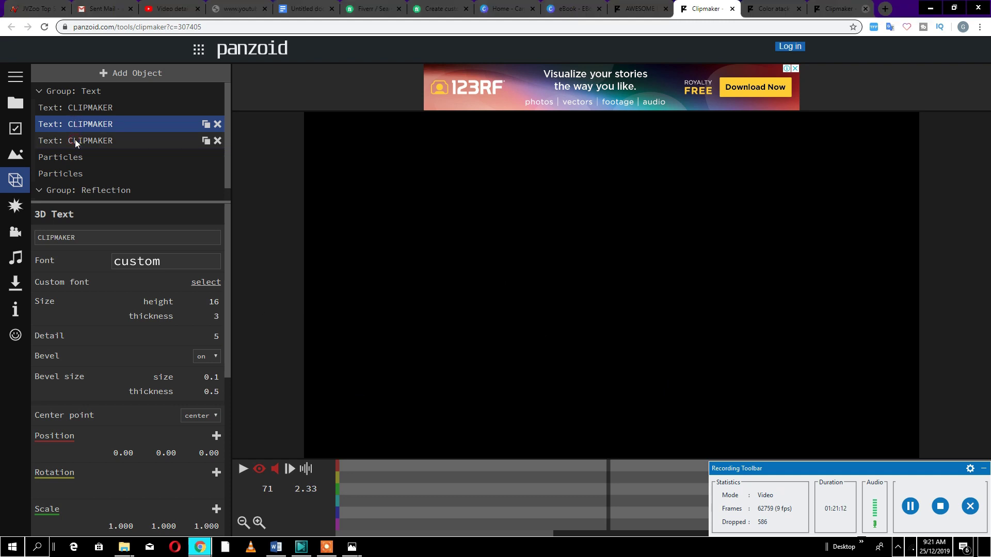
click(81, 236)
key(BackSpace)
key(BackSpace)
key(BackSpace)
key(BackSpace)
key(BackSpace)
key(BackSpace)
key(BackSpace)
key(BackSpace)
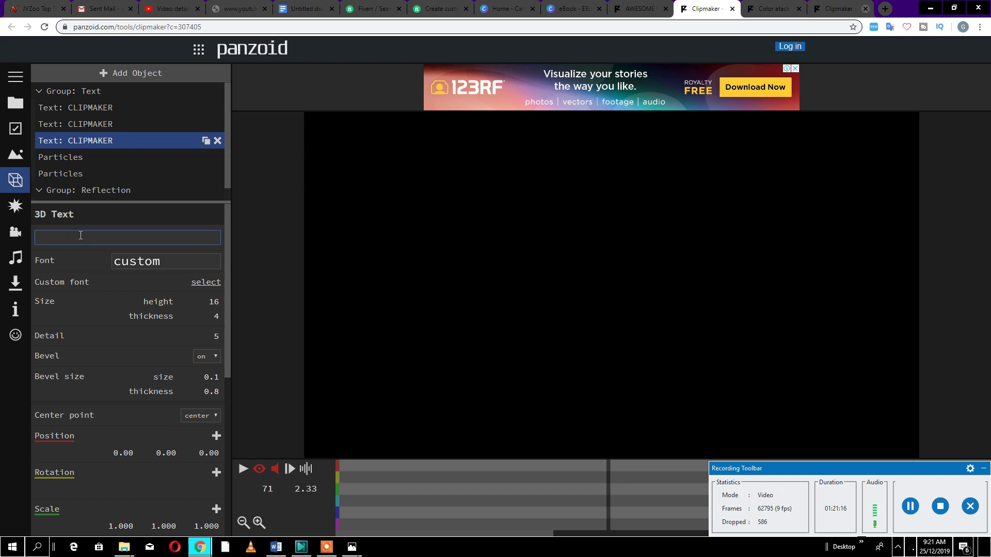
text(AILA MED)
click(909, 505)
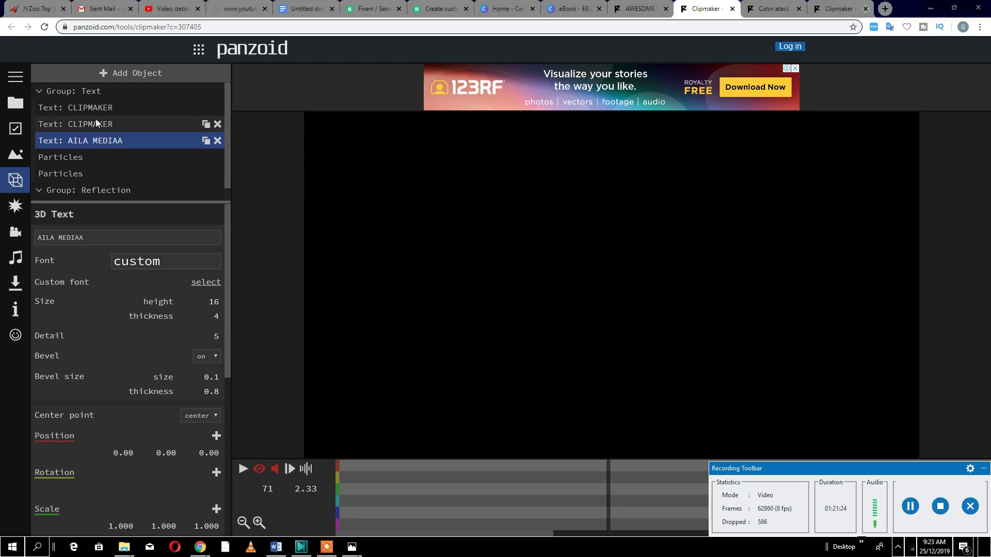
Start editing the second CLIPMAKER layer's text and view its font list.
click(95, 124)
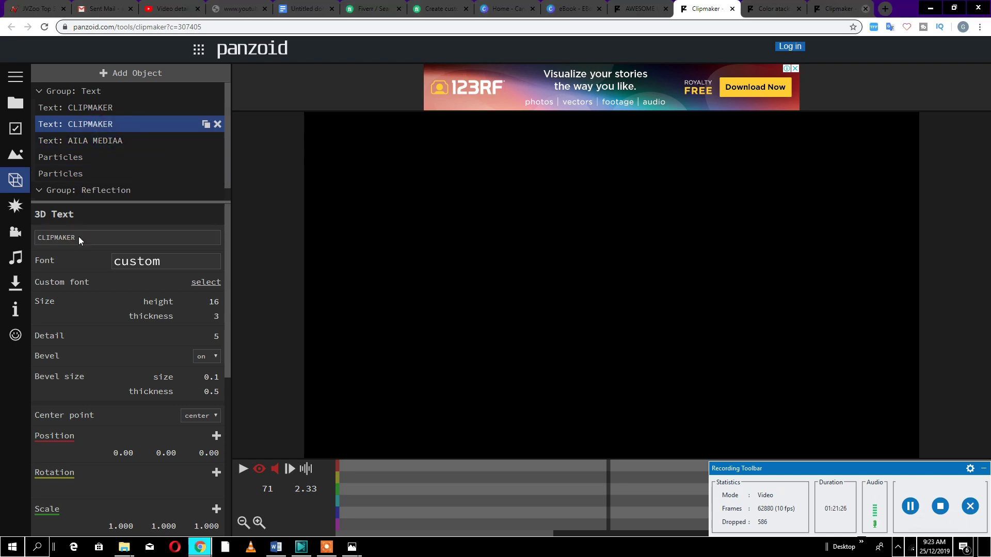
click(83, 241)
key(BackSpace)
key(BackSpace)
key(BackSpace)
key(BackSpace)
key(BackSpace)
key(BackSpace)
key(BackSpace)
key(BackSpace)
key(BackSpace)
click(170, 268)
Change the first CLIPMAKER layer's 3D text to AILA MEDIA, then show the audio track settings.
click(91, 103)
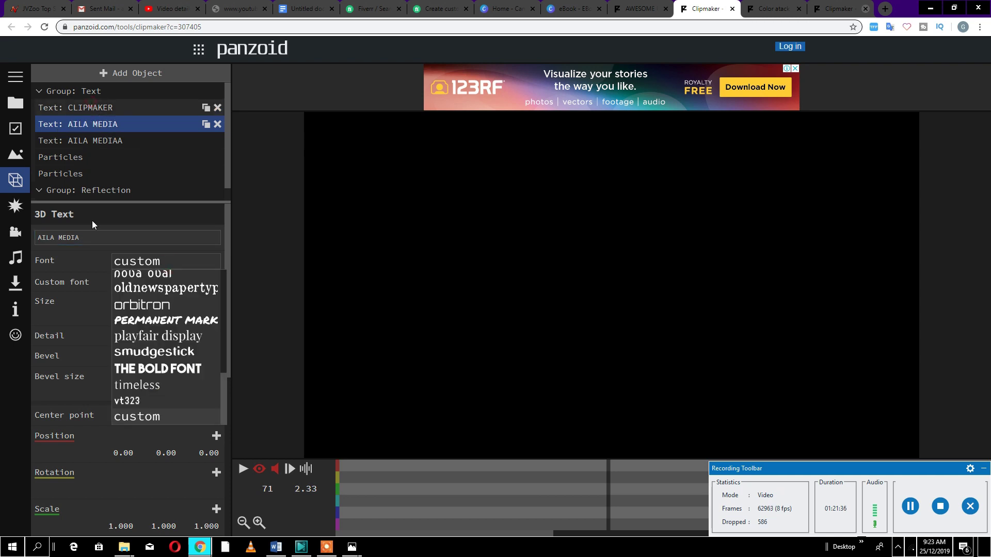
click(81, 236)
key(BackSpace)
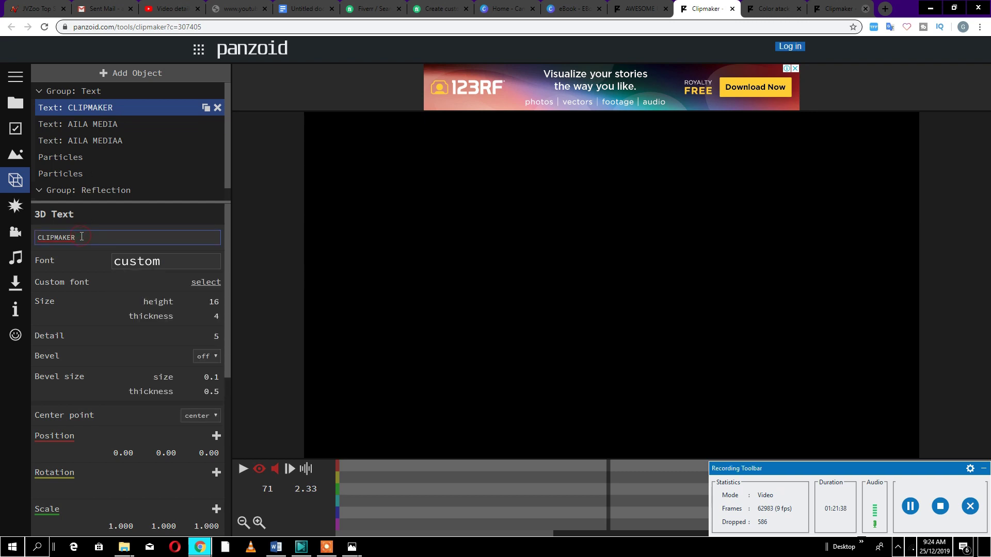
key(BackSpace)
key(BackSpace)
key(BackSpace)
key(BackSpace)
key(BackSpace)
key(BackSpace)
key(BackSpace)
key(BackSpace)
text(AI)
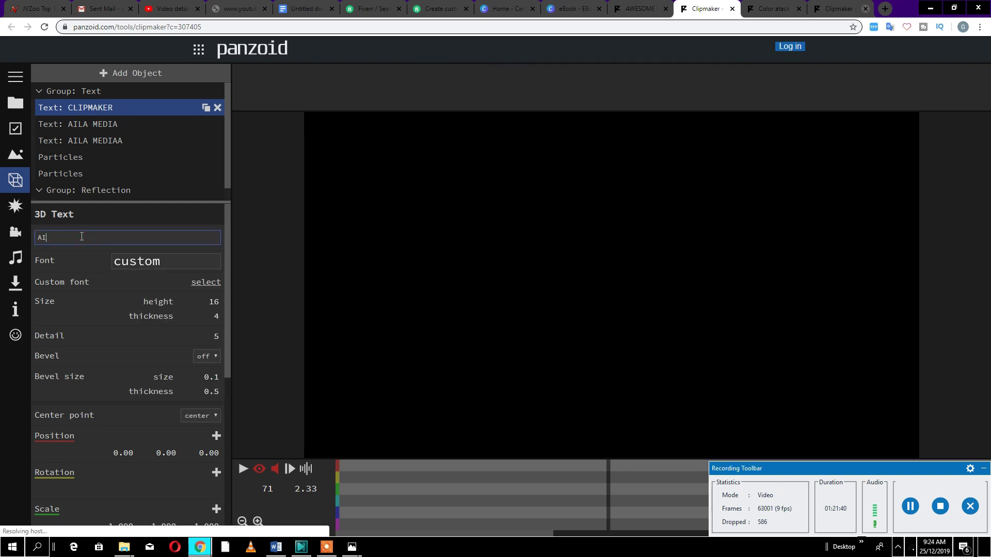
text(LA MEDIA)
click(182, 189)
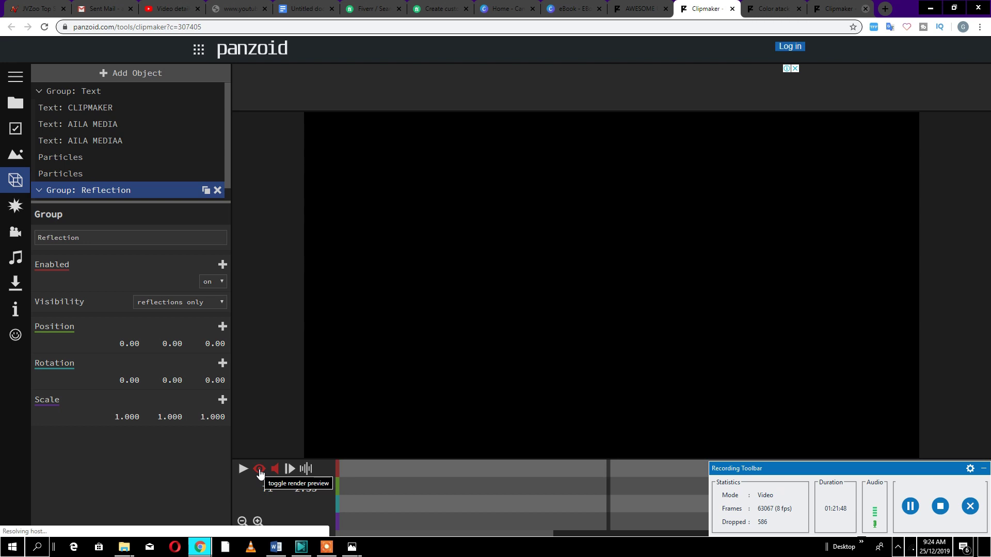
click(85, 106)
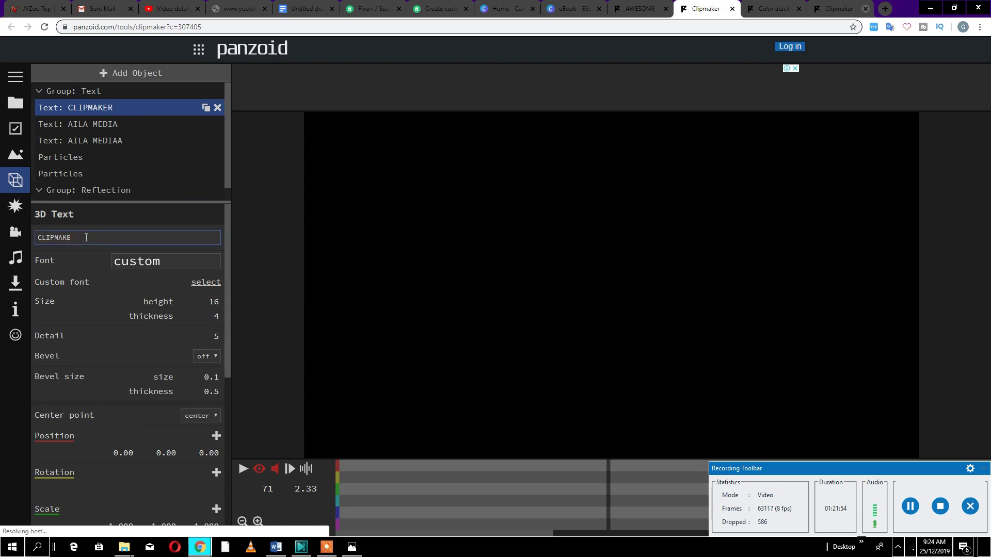
key(BackSpace)
key(BackSpace)
key(BackSpace)
key(BackSpace)
key(BackSpace)
key(BackSpace)
text(AILA MEDIA)
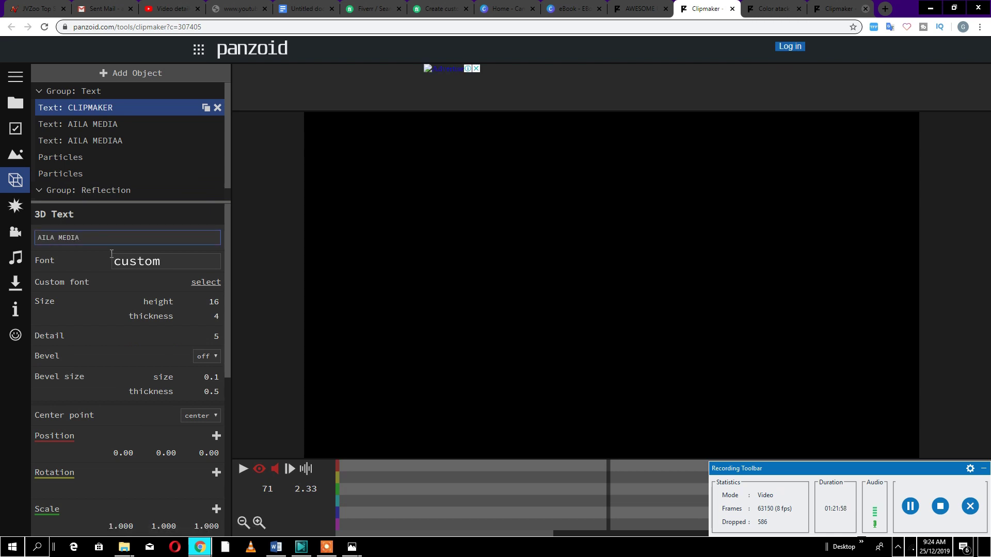
click(175, 262)
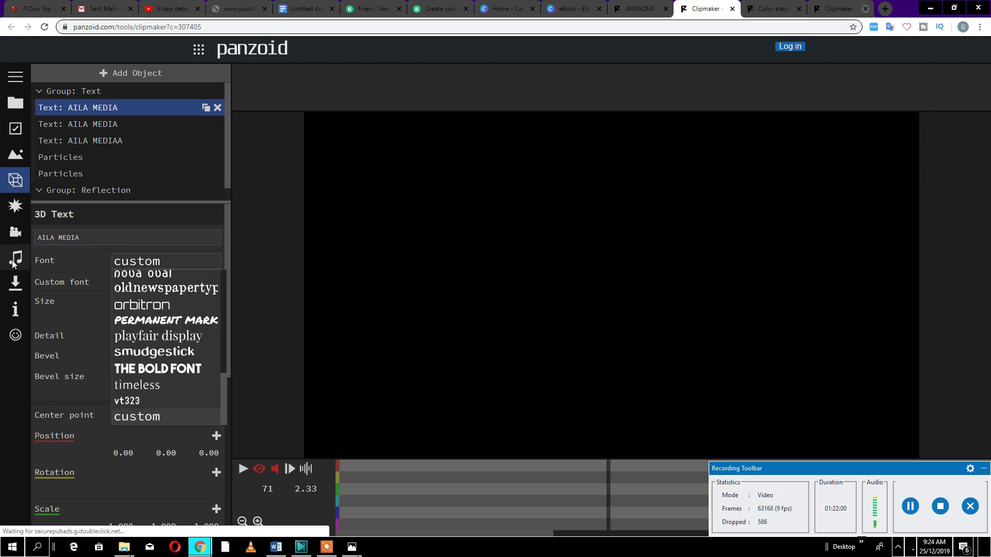
click(14, 260)
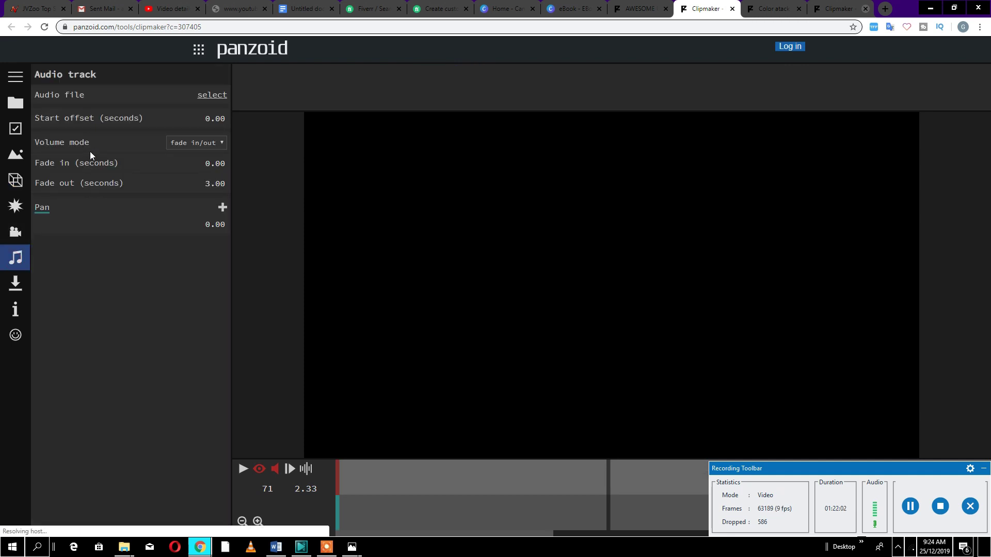
Choose the AILA MEDIA MUSIC VIDEO file from Downloads as the audio file.
click(63, 95)
click(216, 98)
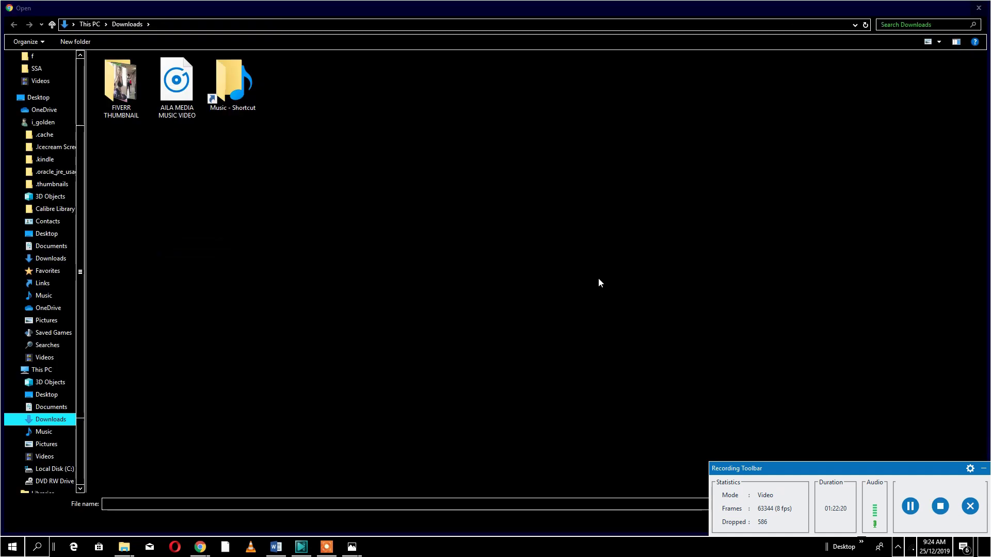
click(179, 88)
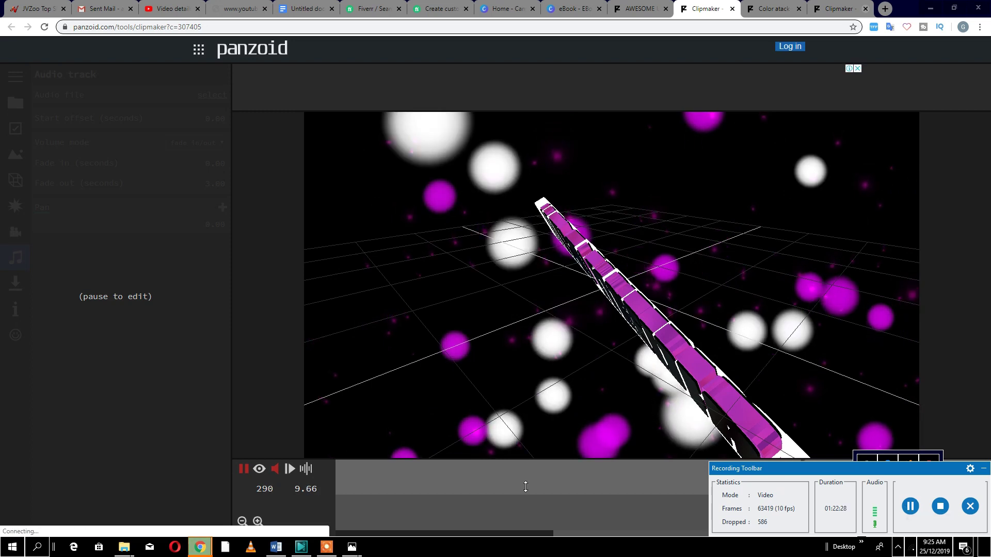
Turn on the rendered preview and play the intro, adjusting the system volume.
click(259, 469)
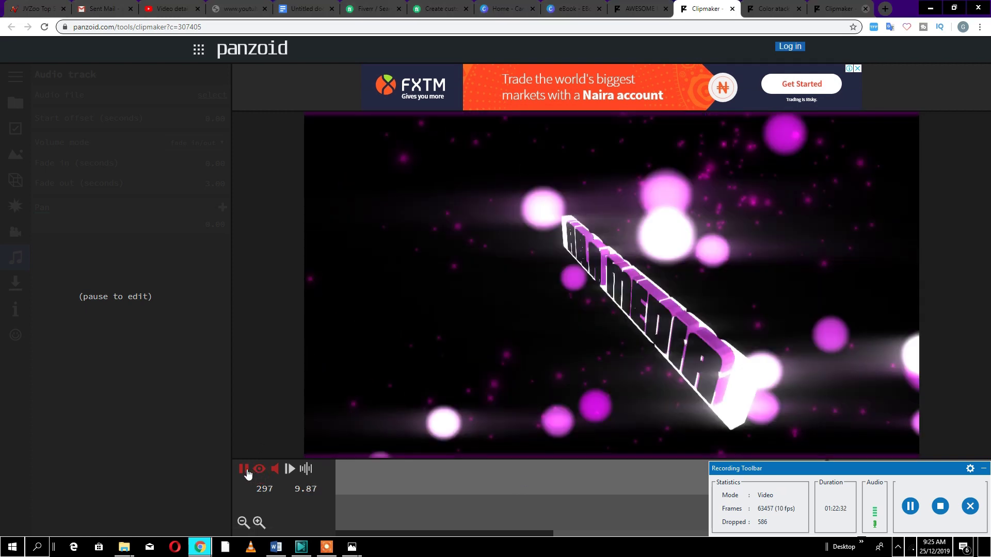
click(243, 469)
click(260, 470)
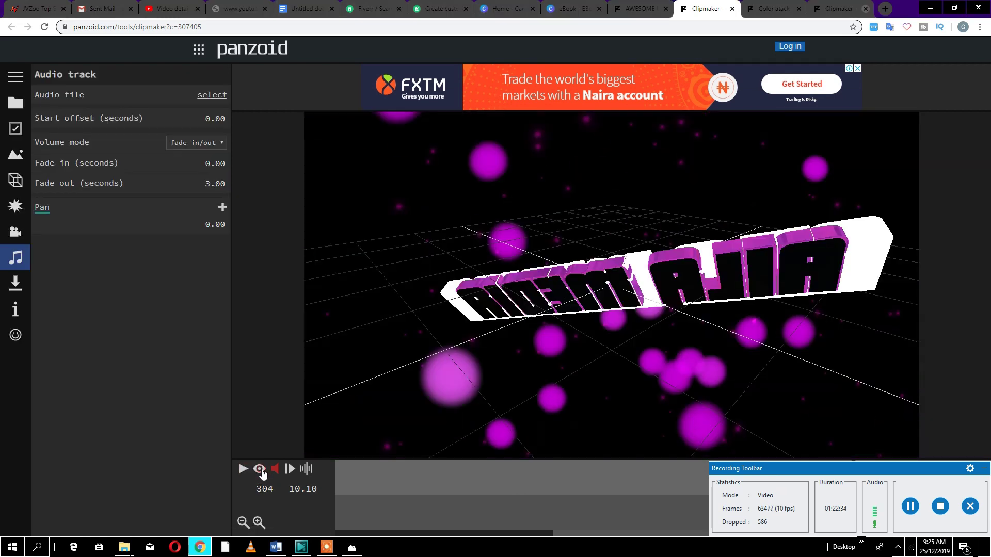
click(260, 469)
click(260, 470)
click(241, 469)
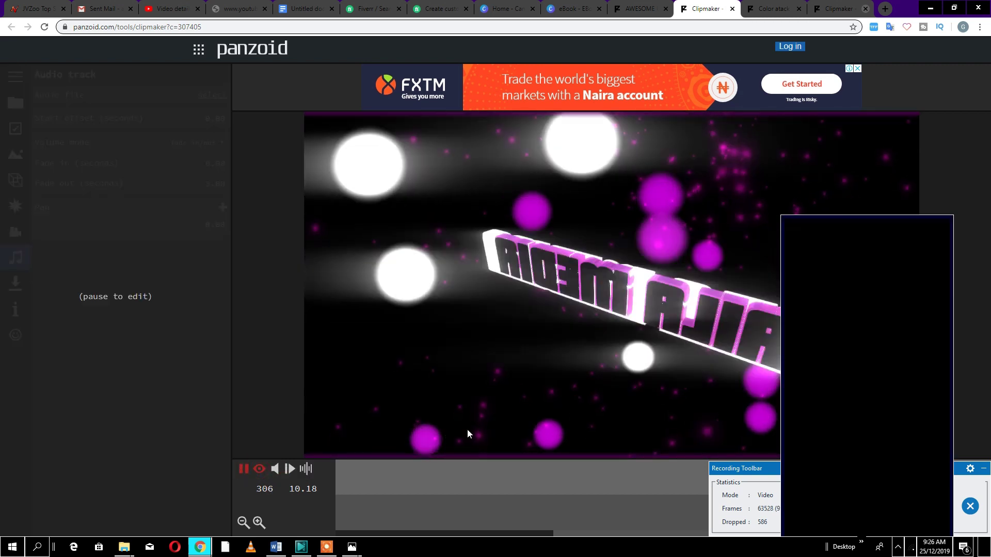
key(XF86AudioRaiseVolume)
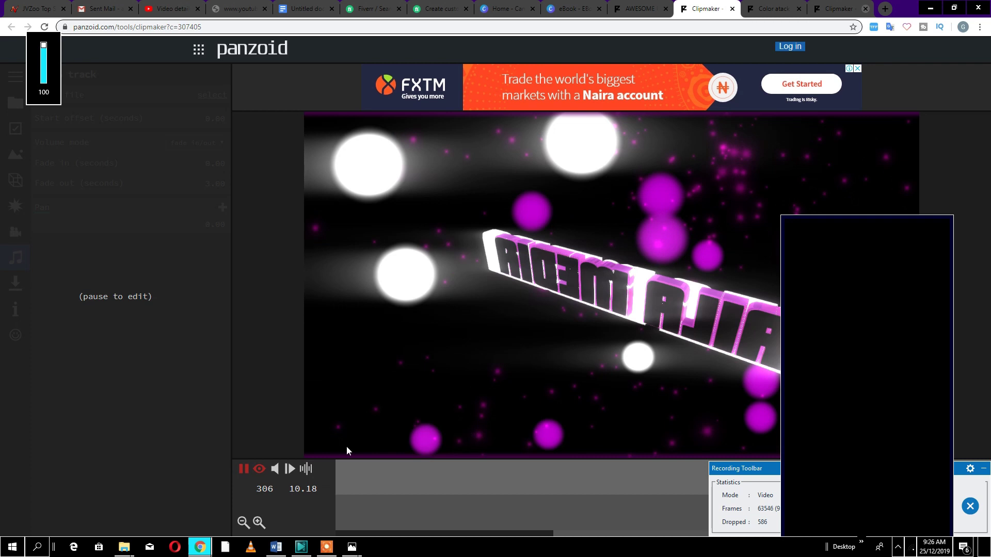
key(XF86AudioLowerVolume)
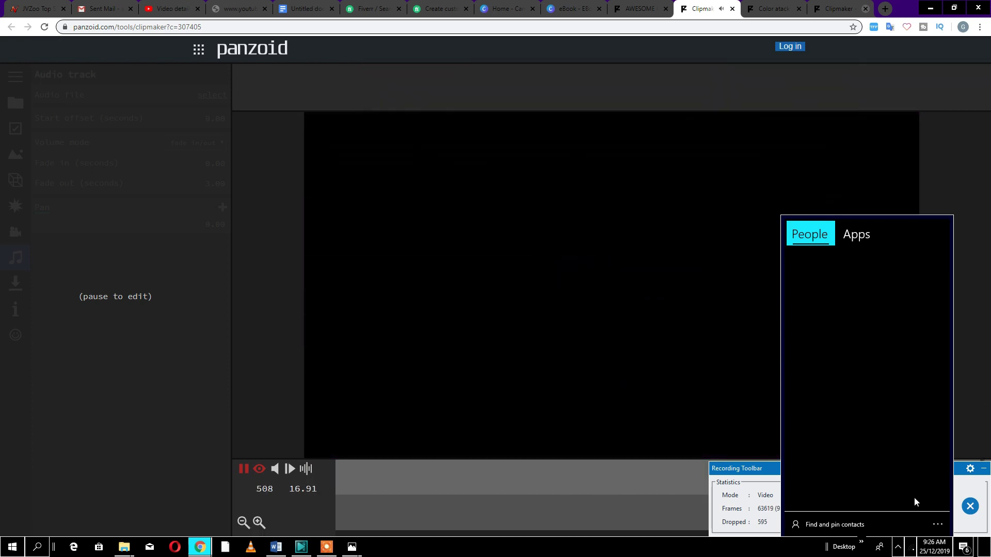
Close the People panel and resume the intro with the rendered glow preview on.
click(902, 518)
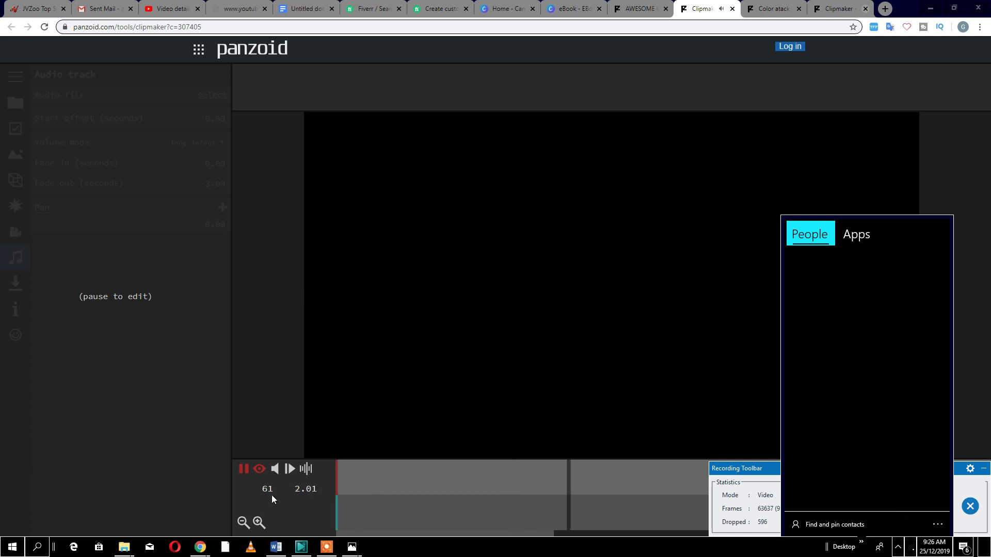
click(246, 472)
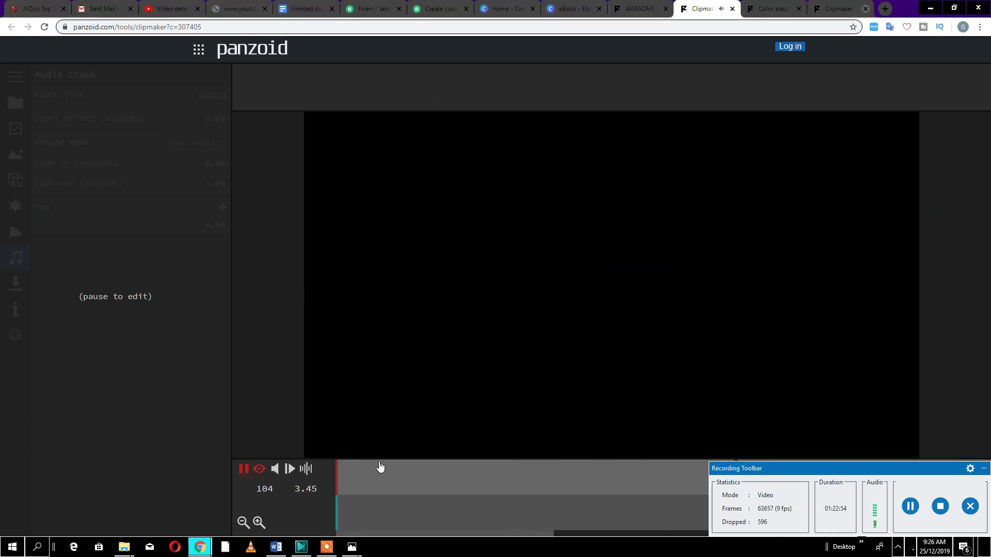
key(space)
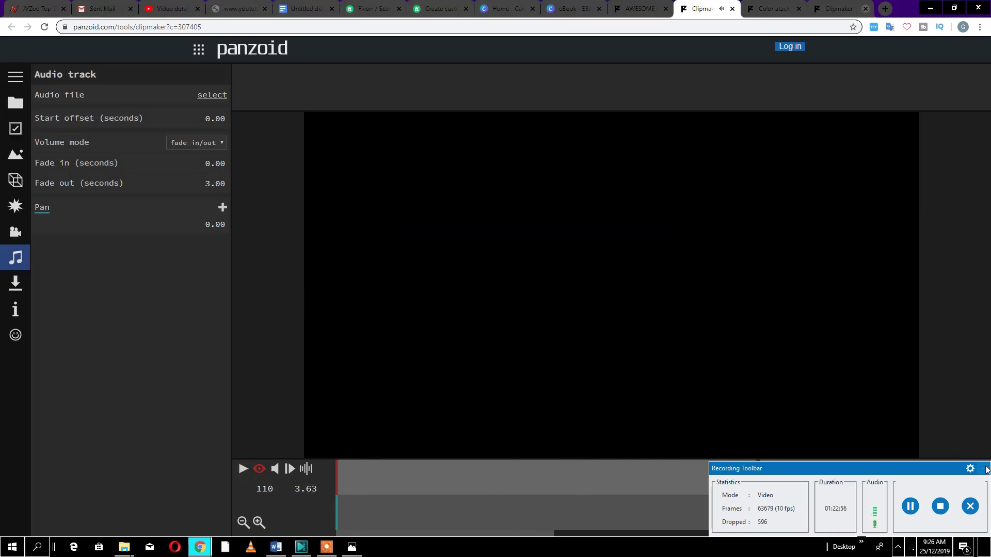
click(985, 469)
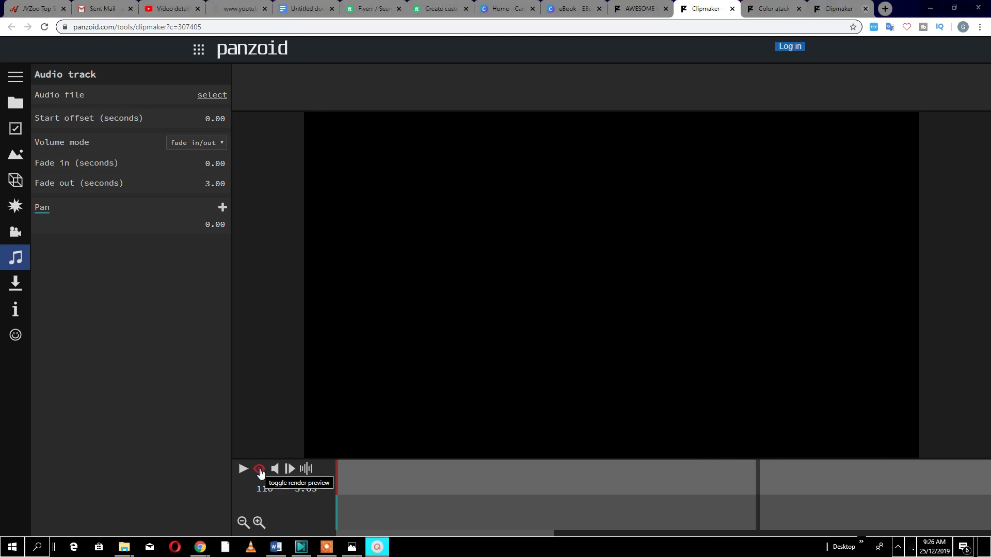
click(259, 470)
click(243, 469)
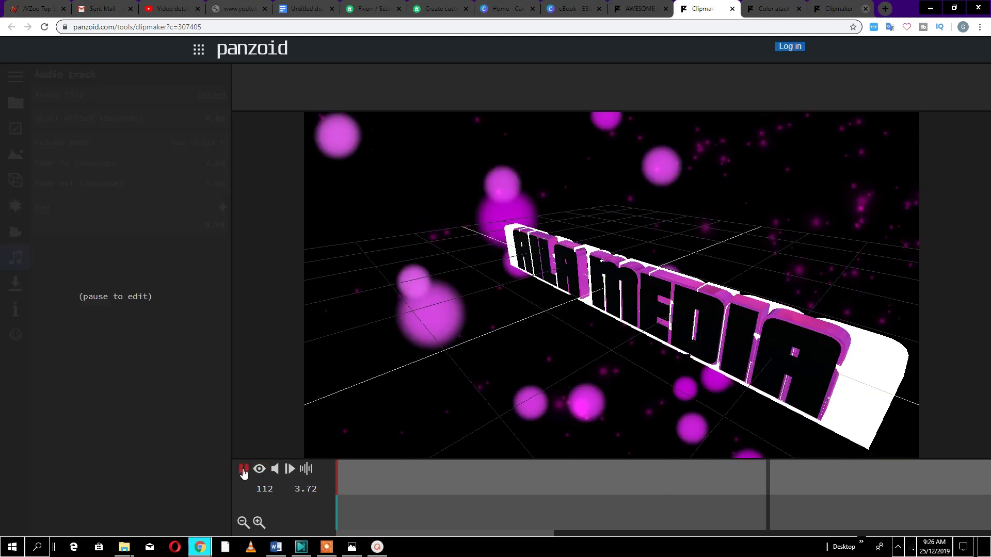
click(259, 470)
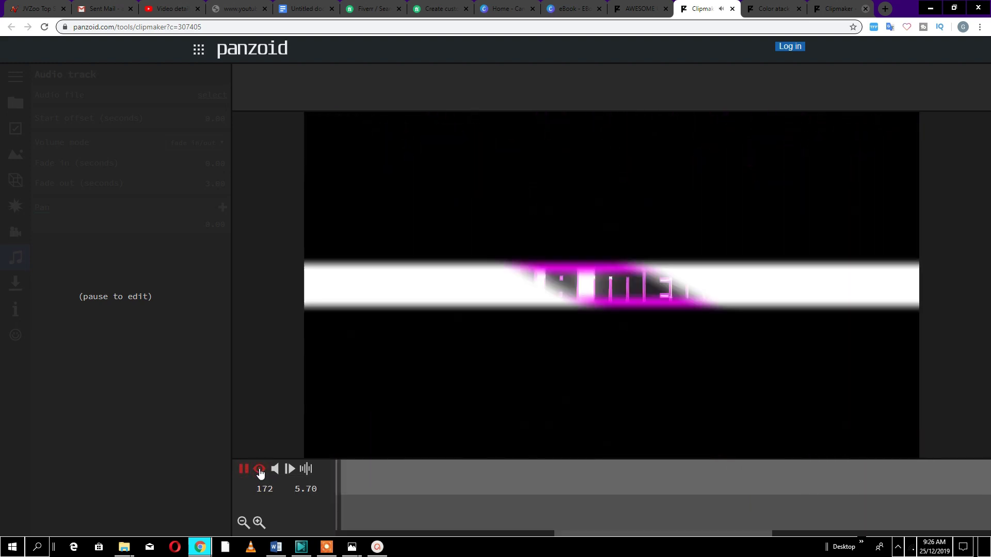
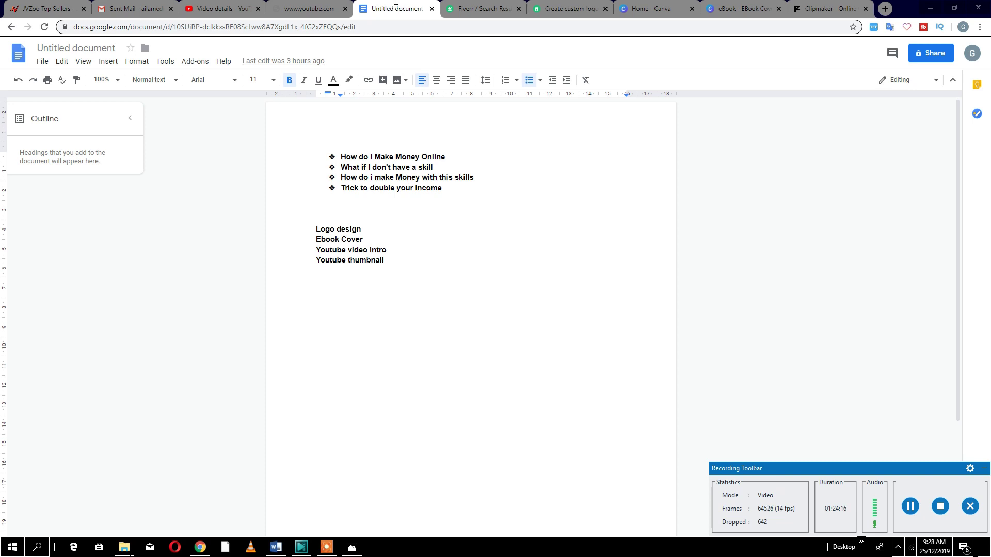
Replace the Fiverr 'youtube intro' search with 'youtube thumbnail' and run it.
click(472, 8)
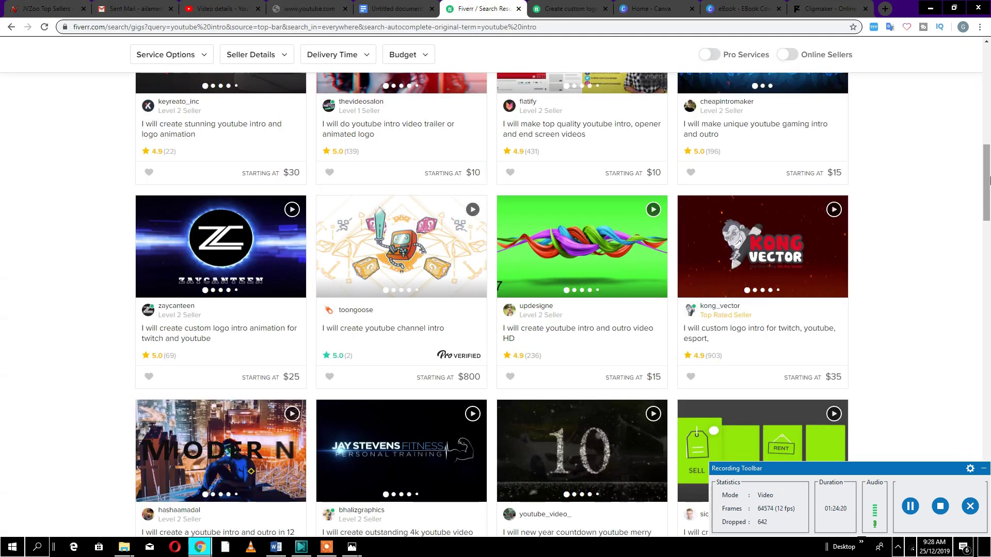
click(987, 129)
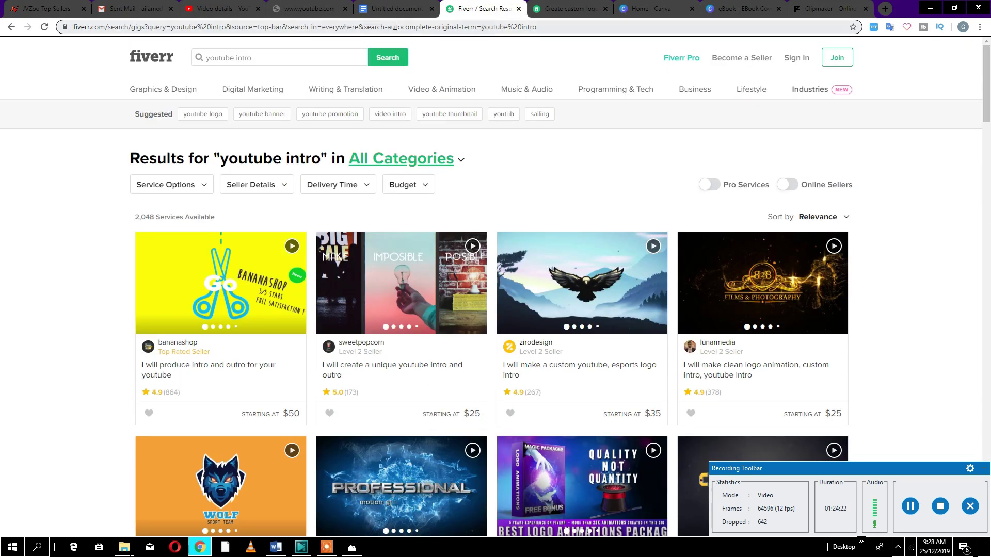
click(266, 55)
key(BackSpace)
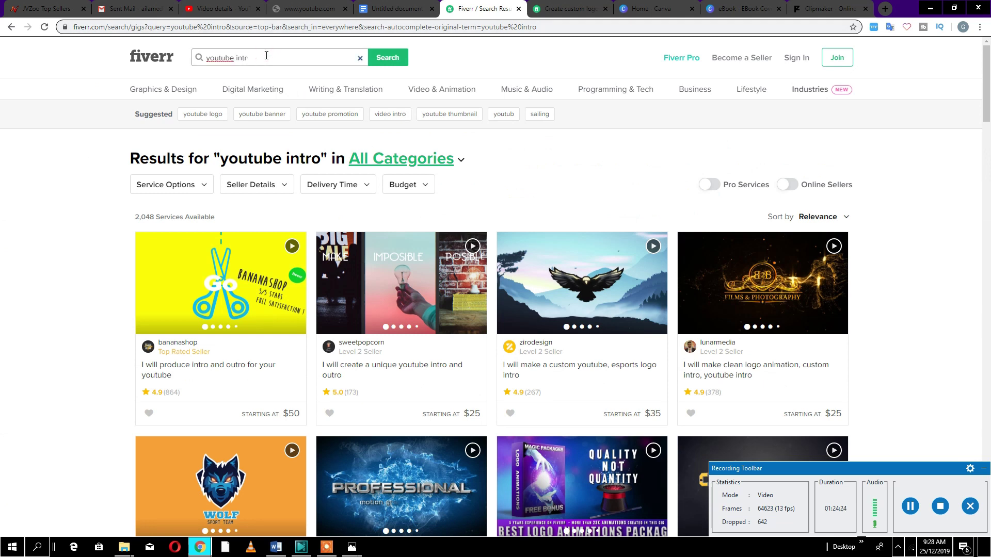
key(BackSpace)
key(BackSpace)
key(BackSpace)
key(BackSpace)
key(BackSpace)
key(BackSpace)
text(youtube thi)
key(BackSpace)
text(umbn)
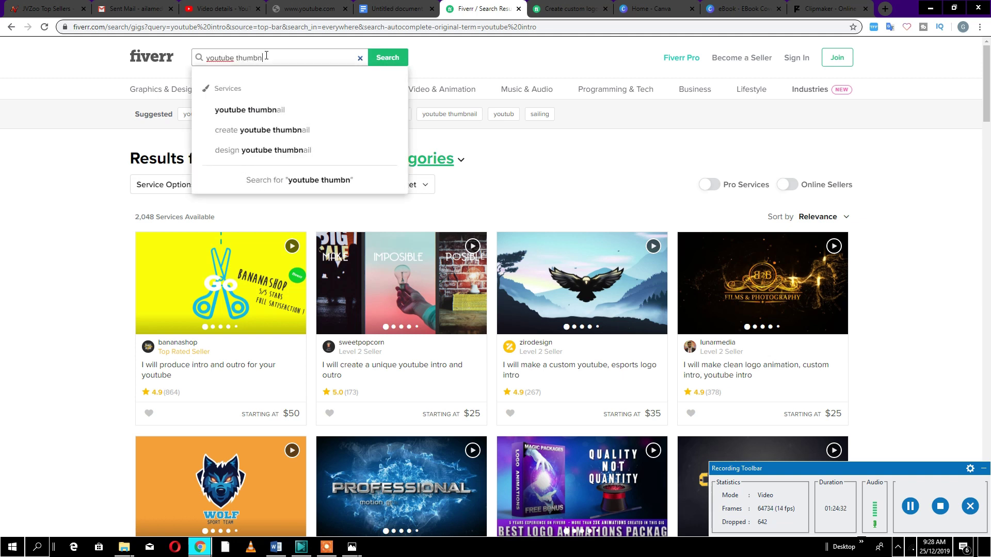
text(ail)
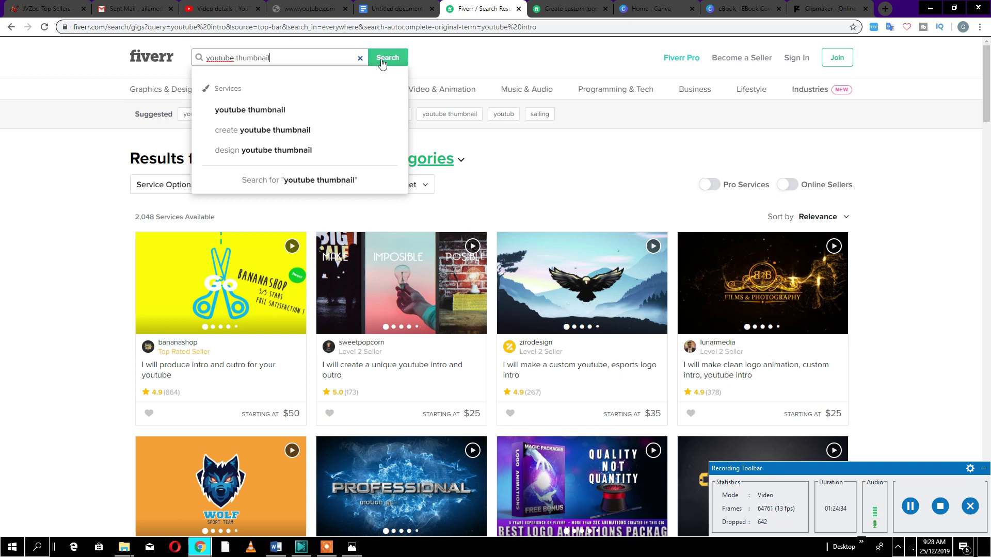
click(382, 62)
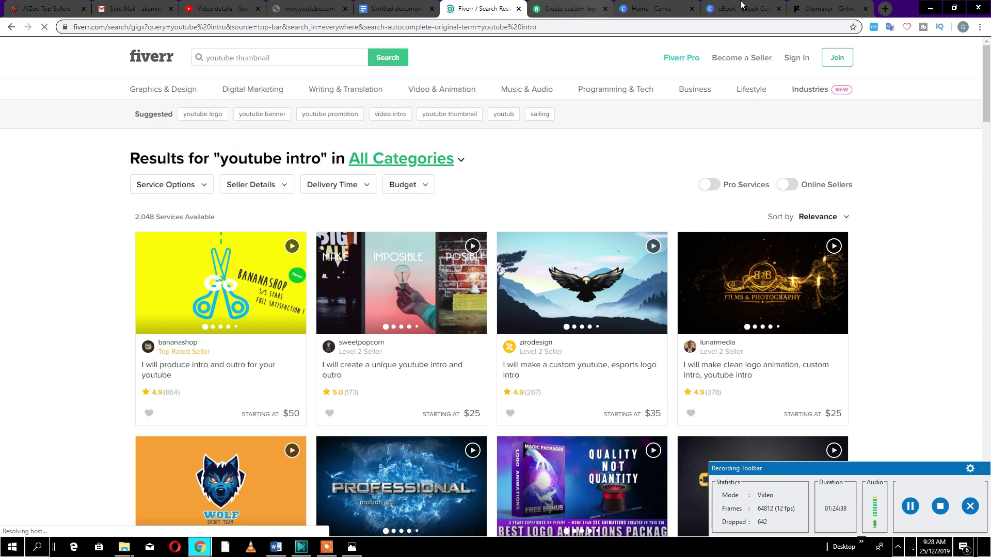
click(634, 4)
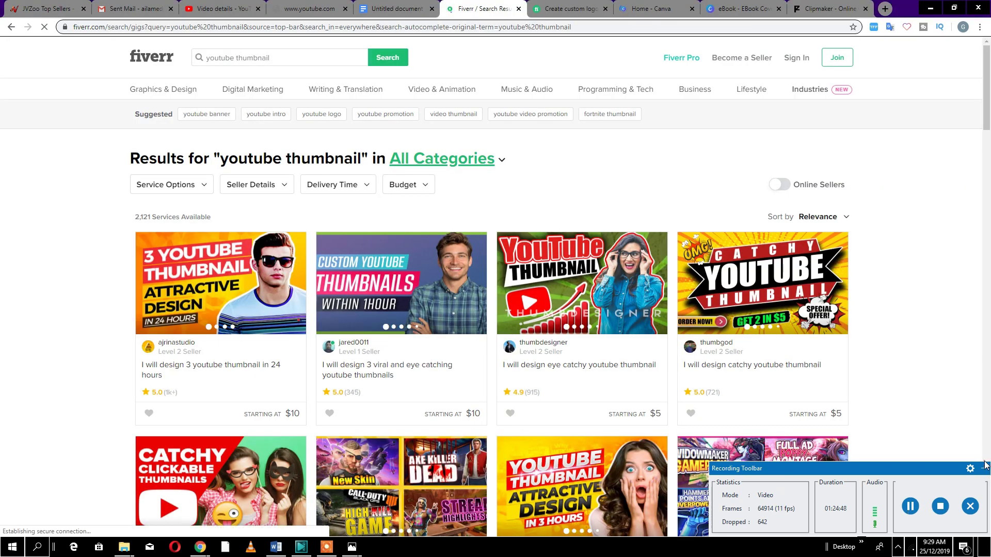
Scroll the Fiverr thumbnail gigs and tuck away the screen recorder's toolbar and notice.
scroll(986, 464, down, 8)
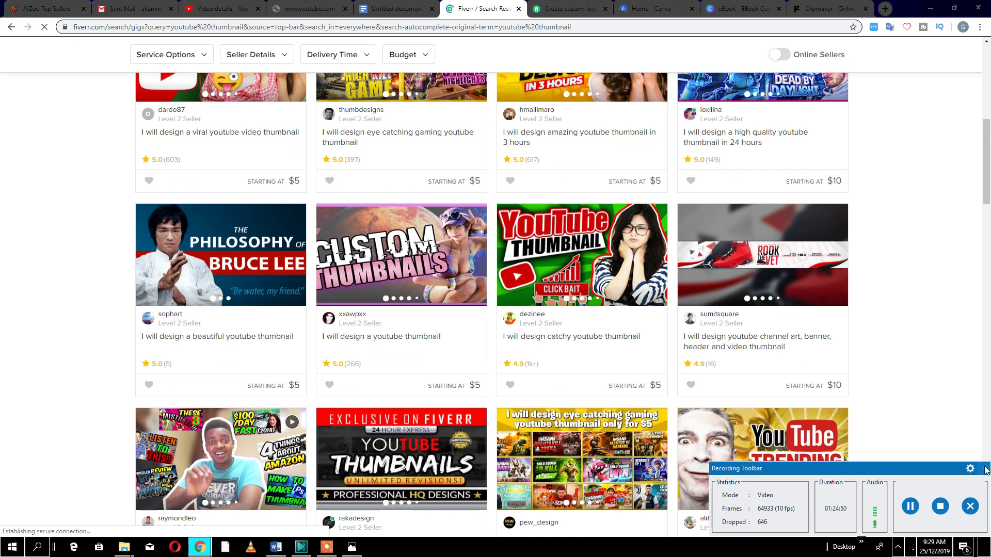
click(984, 468)
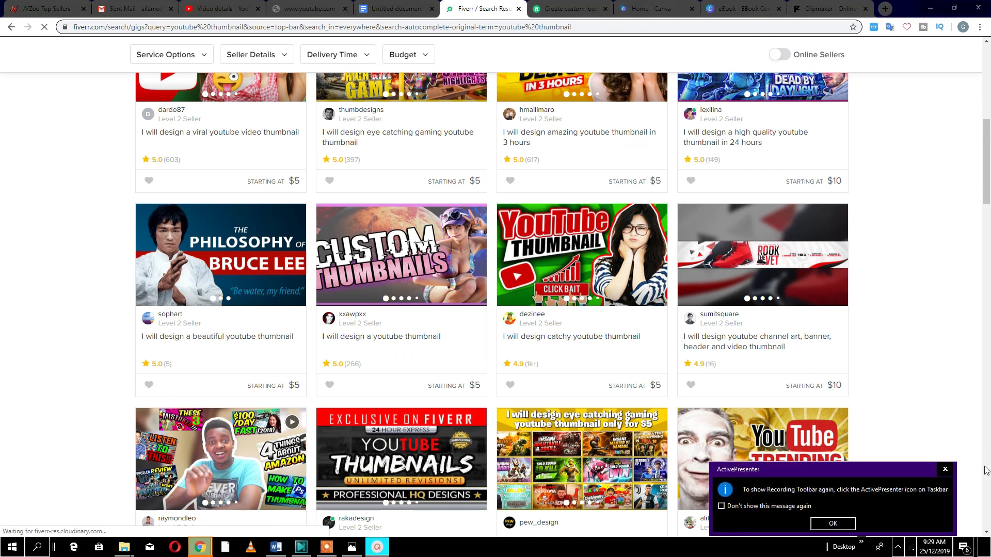
click(832, 523)
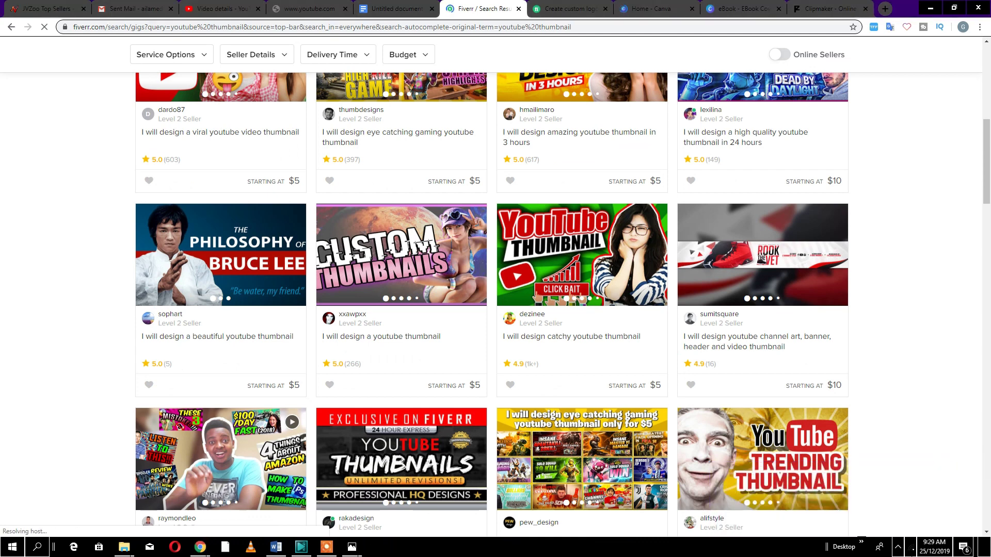
click(898, 546)
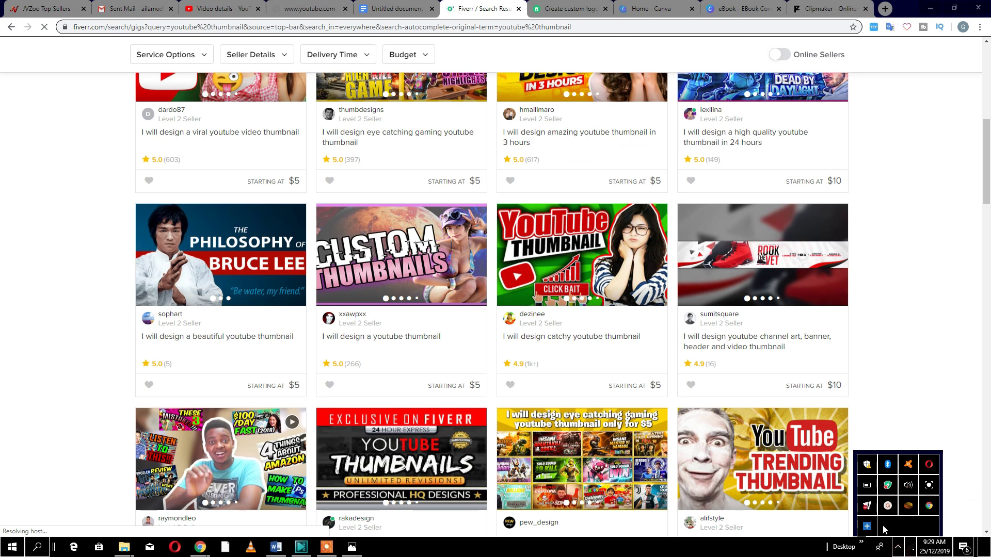
click(887, 507)
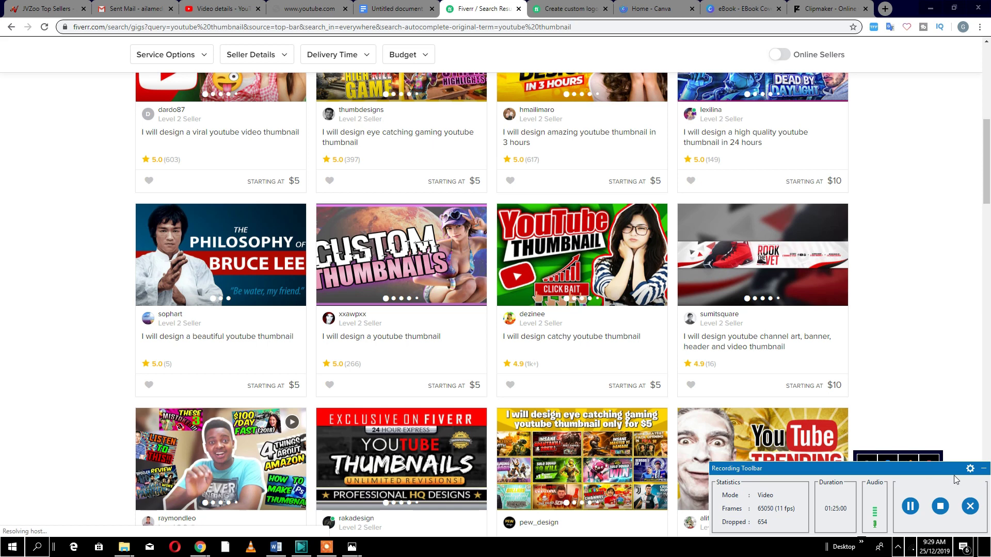
click(984, 468)
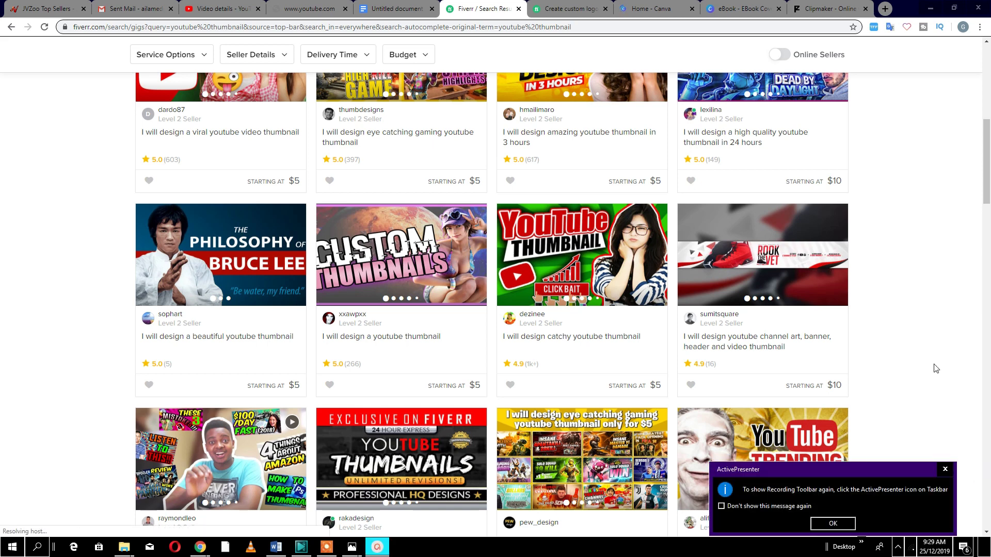
click(827, 524)
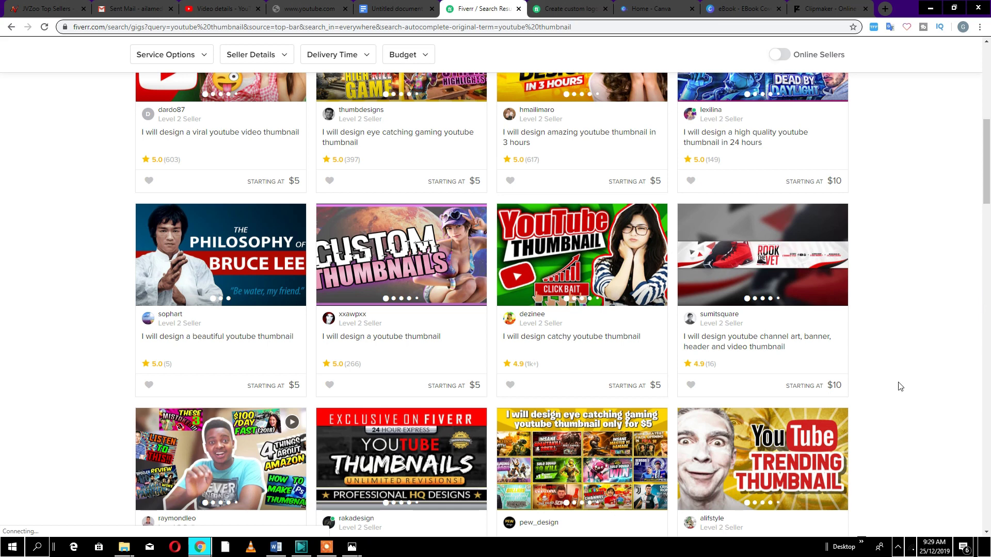
Scroll back up to reach Canva's 'youtube thumbnail' template results.
click(987, 180)
scroll(988, 93, up, 1)
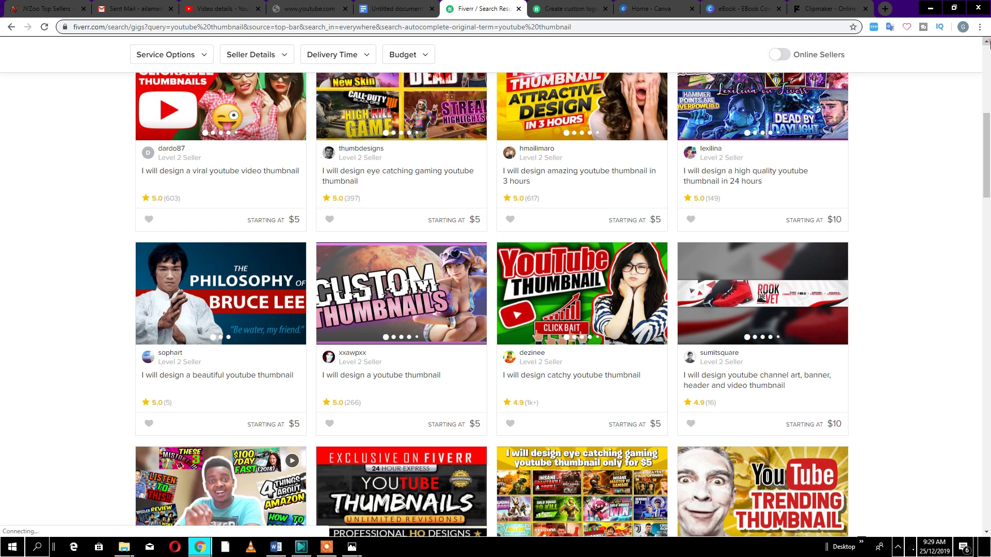
click(986, 42)
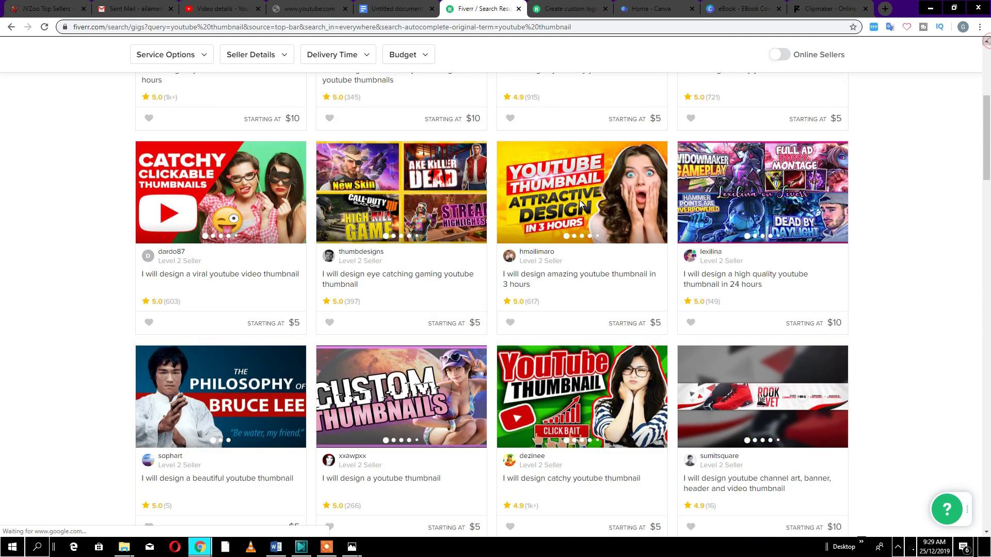
scroll(199, 200, up, 1)
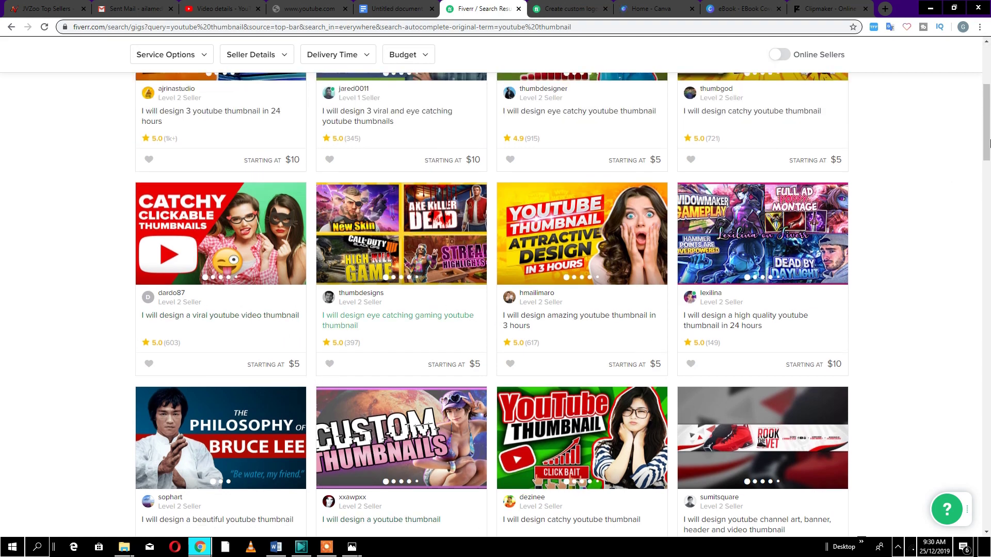
drag(987, 142, 989, 292)
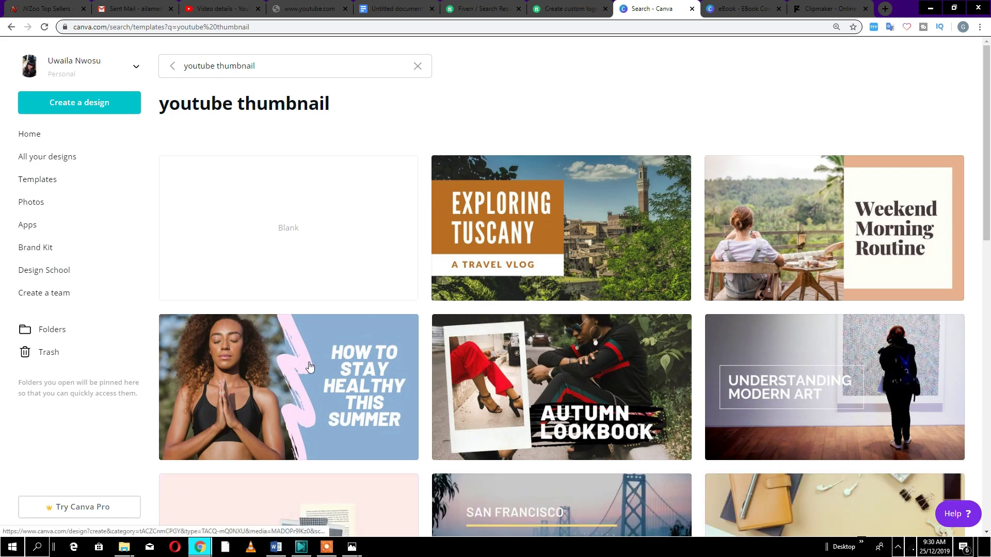
Open the How to Stay Healthy This Summer template and check the Clipmaker render progress.
click(308, 368)
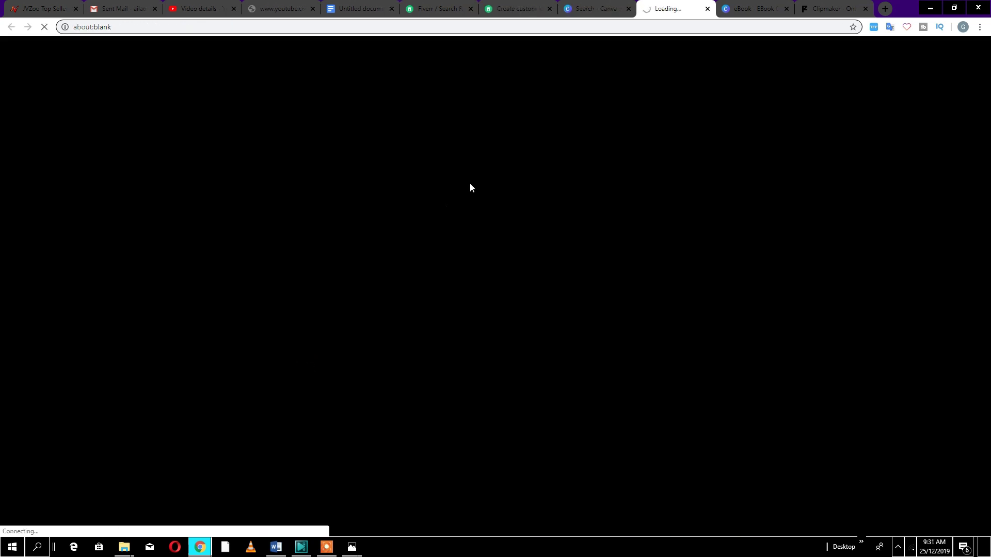
click(588, 4)
key(ctrl+shift+Tab)
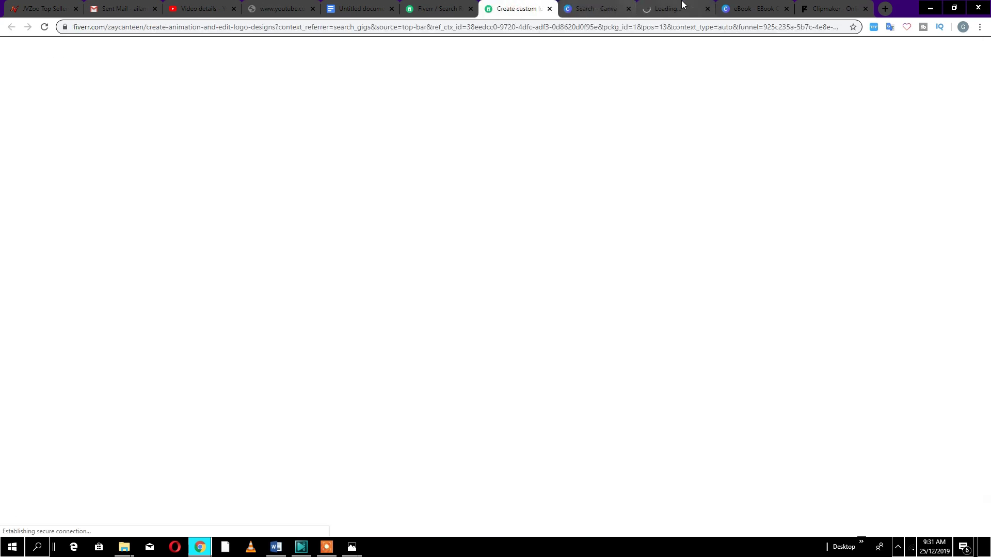
click(682, 4)
click(836, 5)
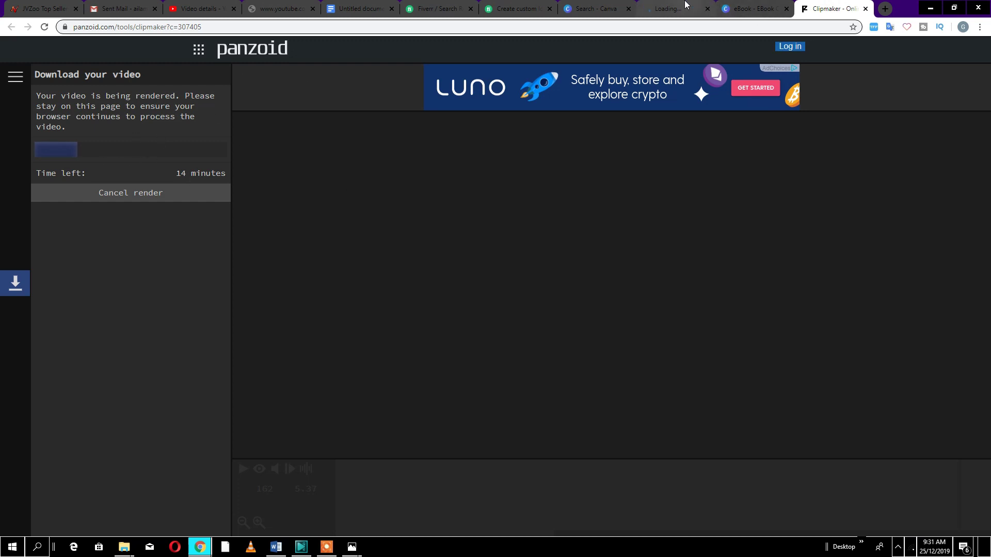
Pause the screen recording from the notification-area recorder toolbar.
click(898, 547)
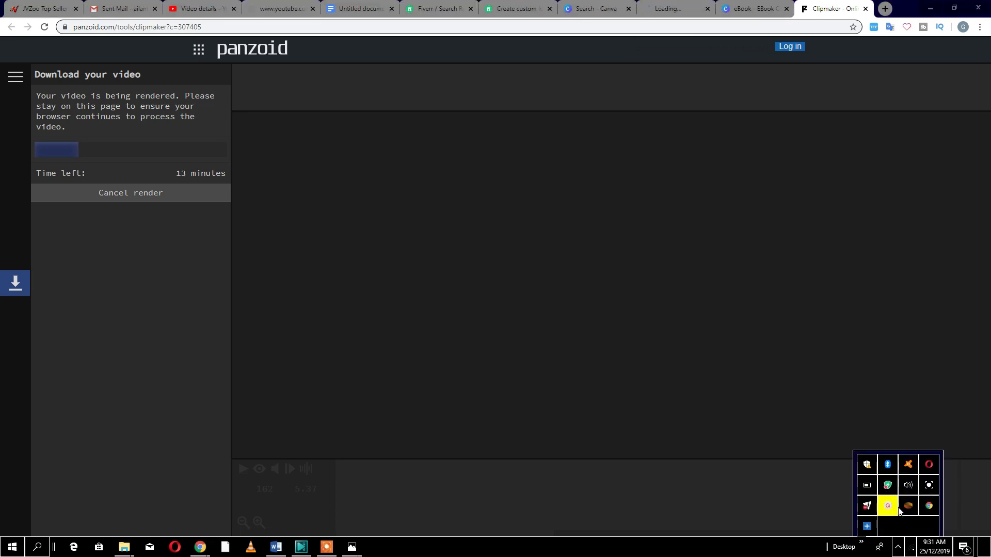
click(887, 506)
click(913, 508)
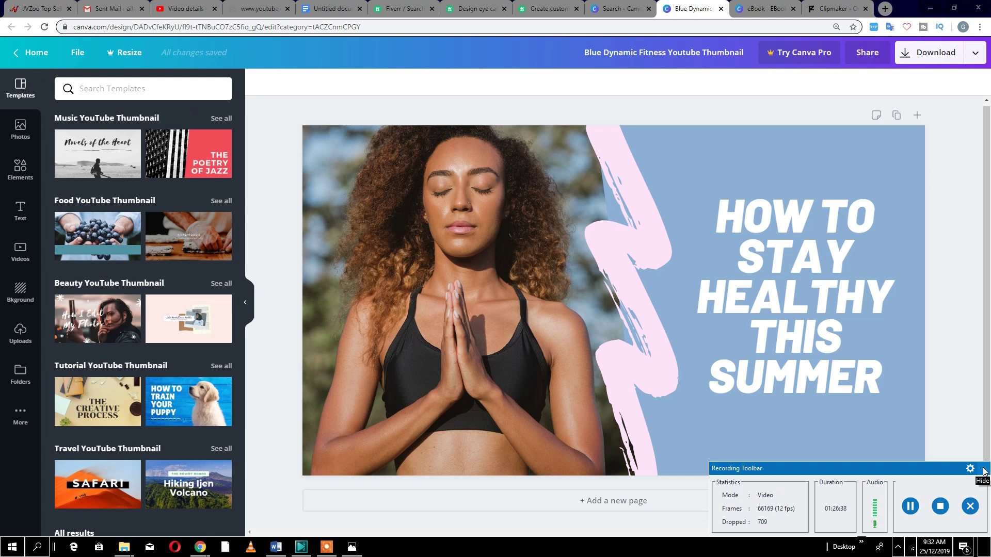
Remove the woman's photo from the left side of the design.
click(984, 470)
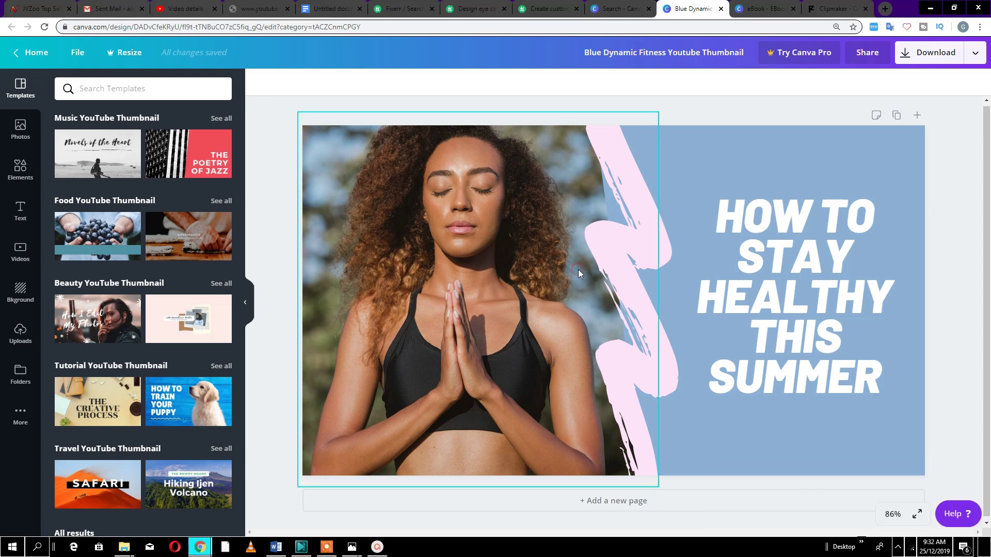
click(444, 243)
key(Delete)
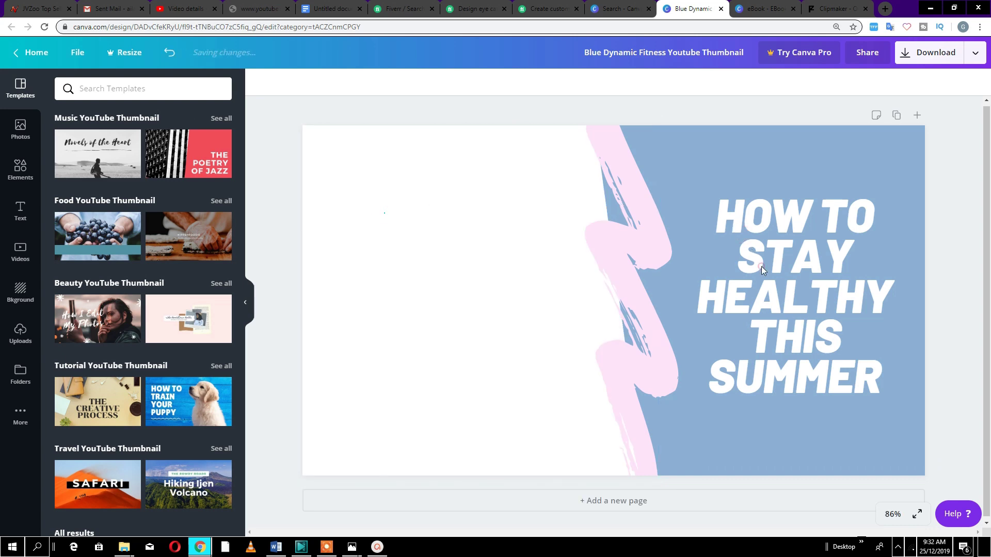
Delete the blue panel, the pink brush stroke and the white title text box.
click(793, 264)
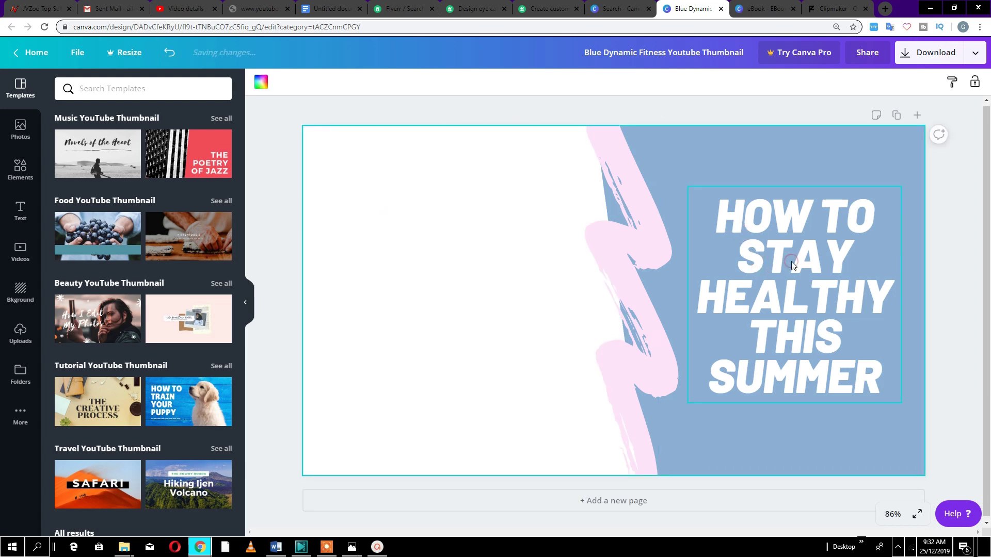
click(667, 154)
click(679, 201)
key(Delete)
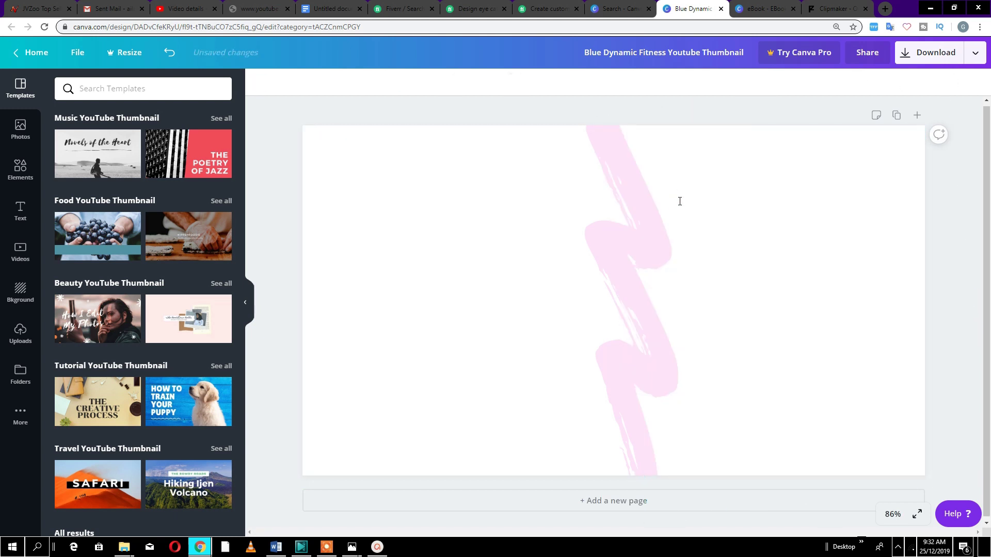
click(624, 231)
key(Delete)
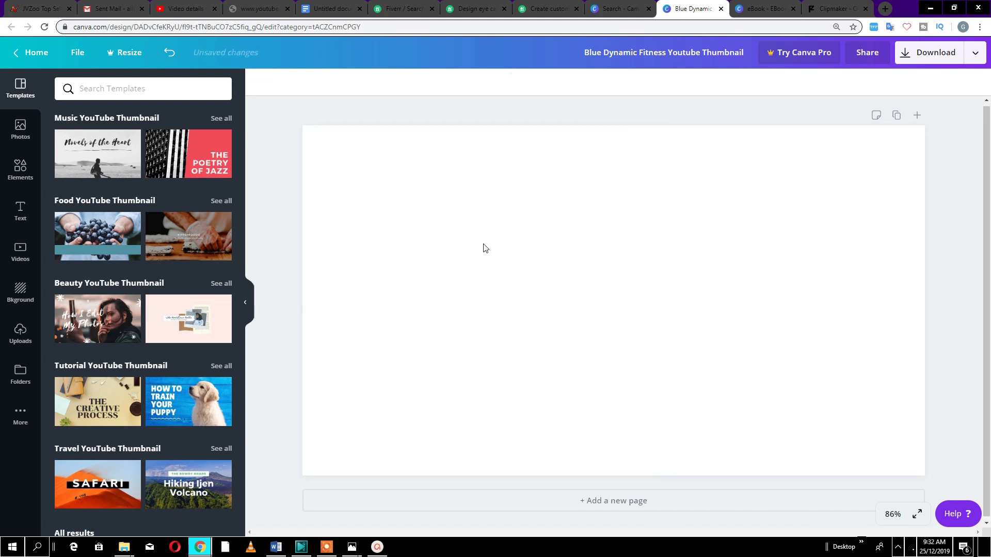
click(794, 246)
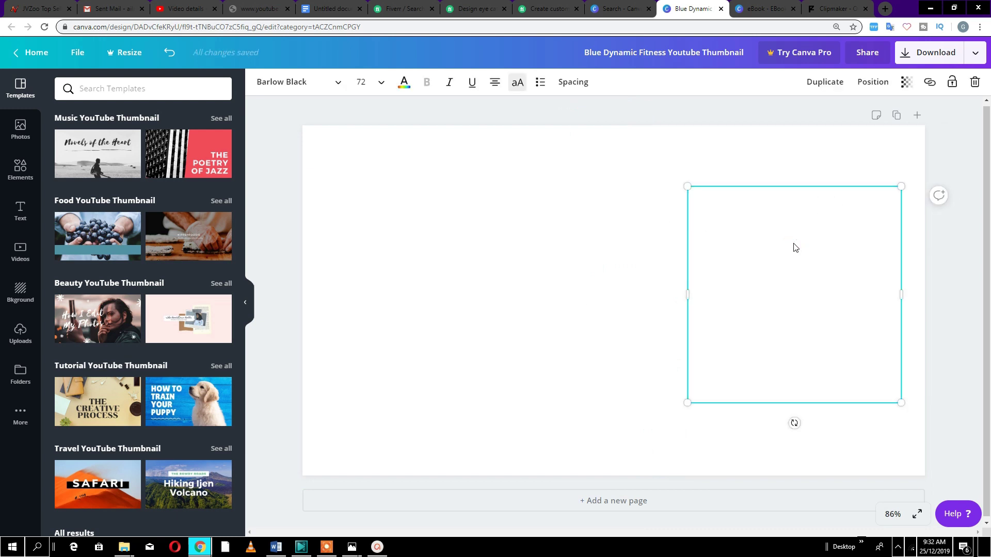
key(Delete)
Try a blue page background, then undo it to keep the page white.
click(597, 298)
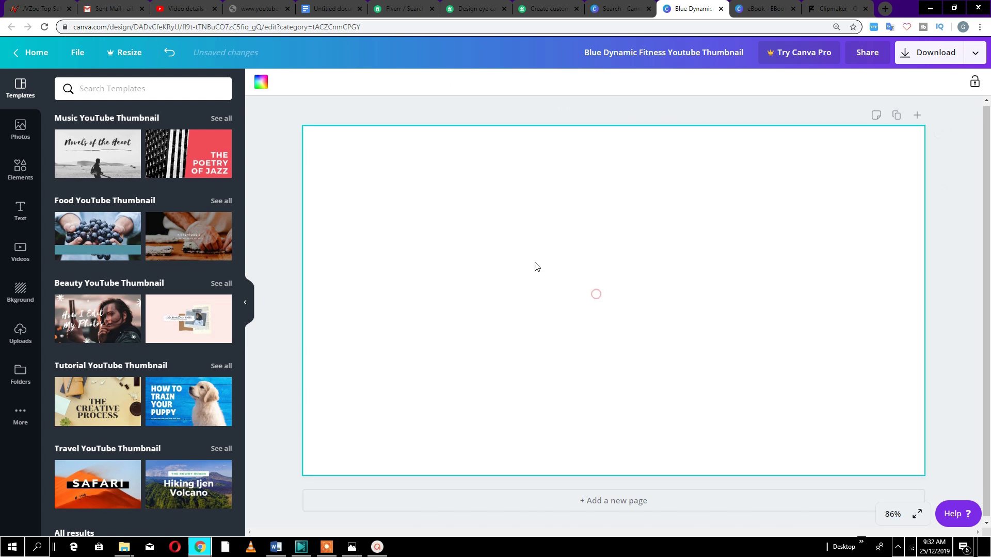
click(253, 80)
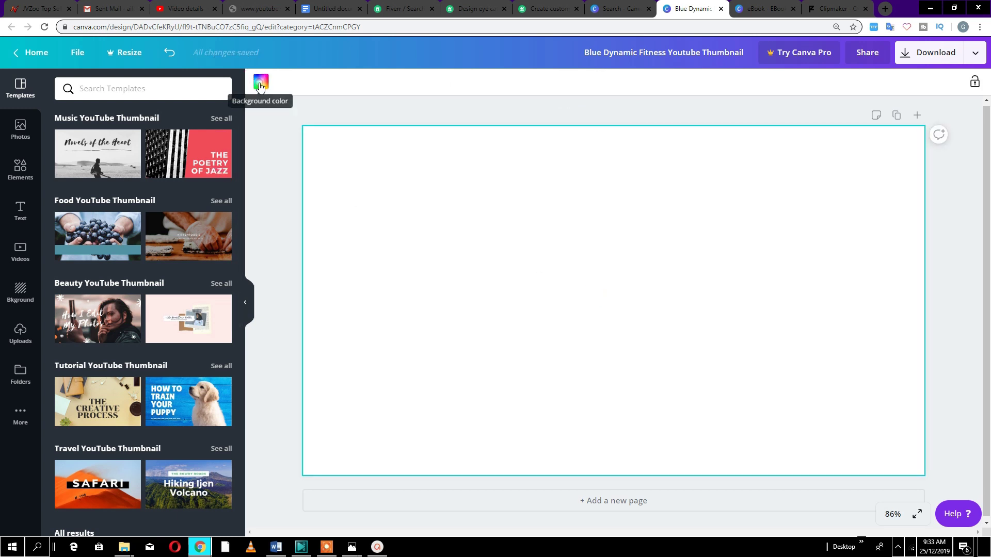
click(259, 83)
click(189, 284)
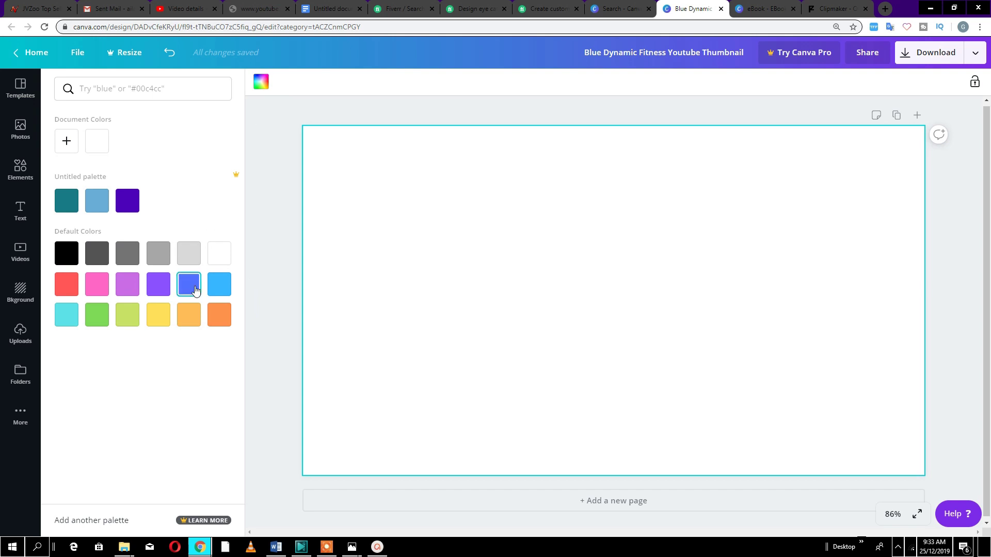
drag(574, 283, 571, 283)
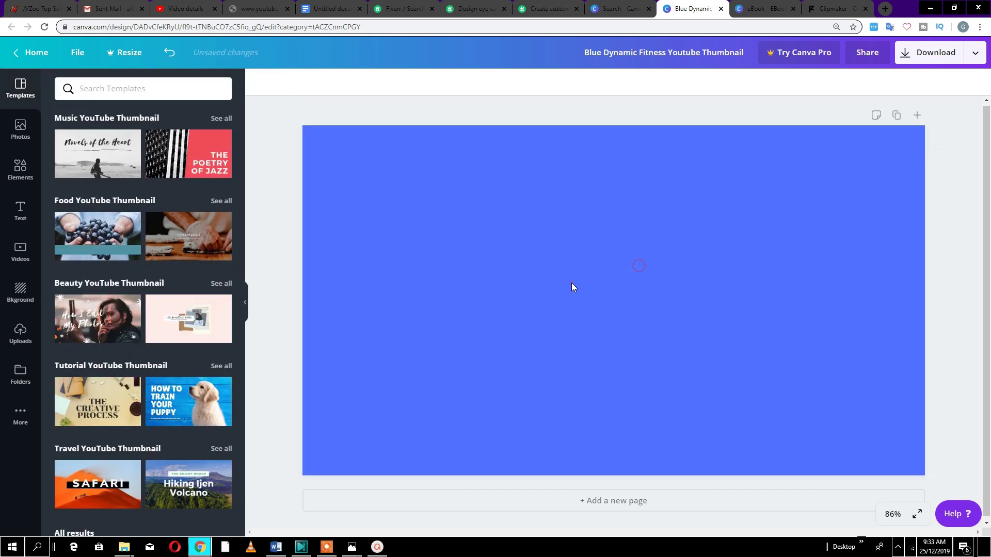
click(528, 302)
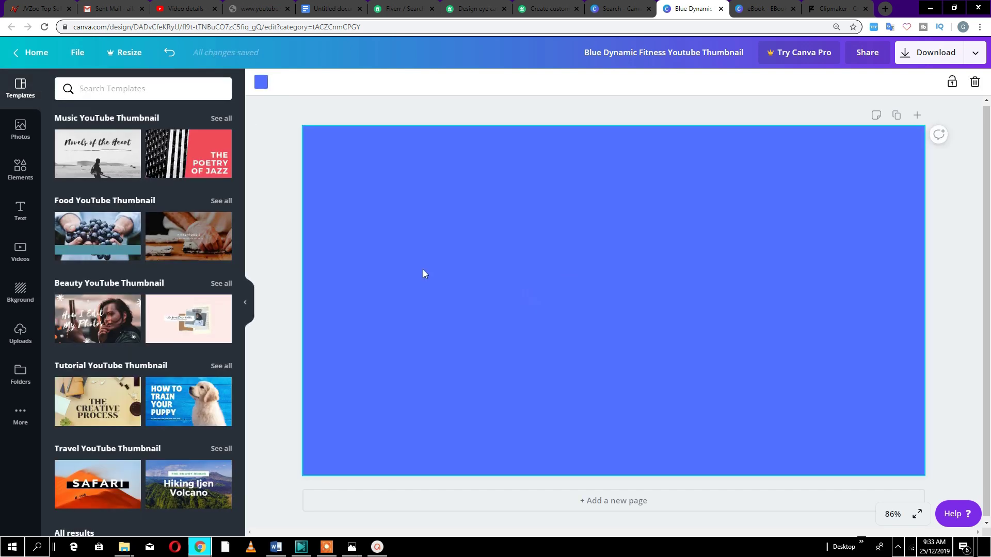
key(ctrl+z)
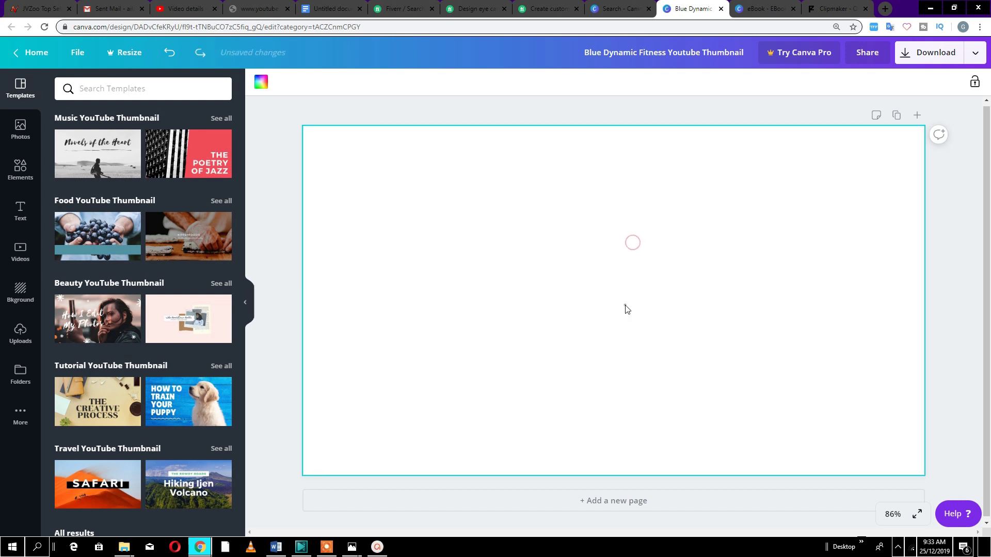
Reopen the page background colour choices, then bring up the Elements library.
click(624, 304)
click(618, 339)
click(261, 81)
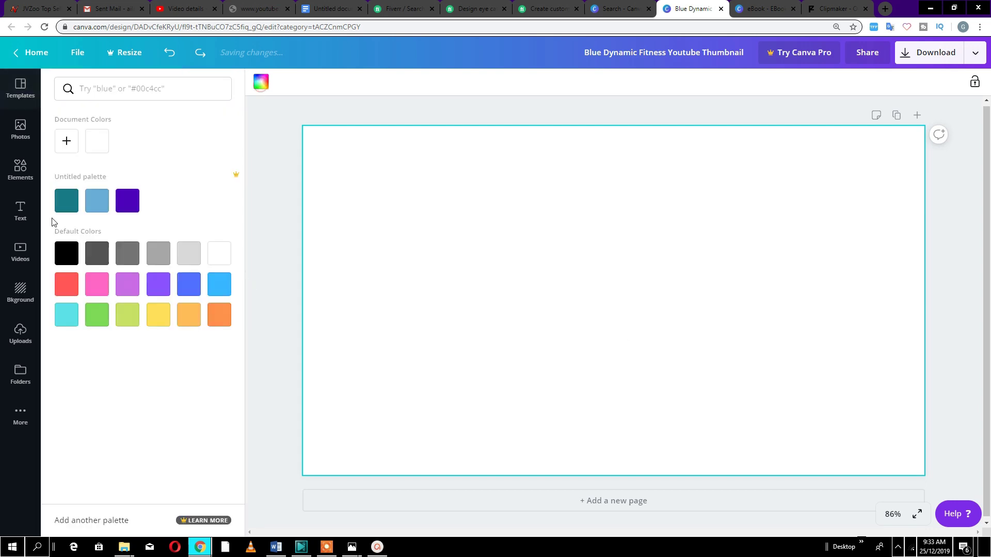
click(20, 174)
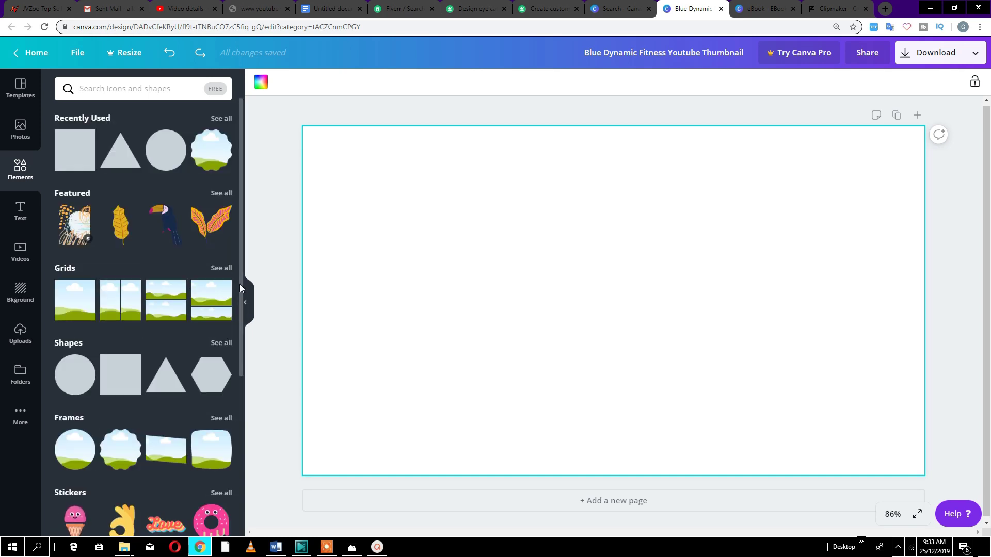
Add a circle from Shapes to the page centre, then show the page background colours.
drag(239, 285, 239, 305)
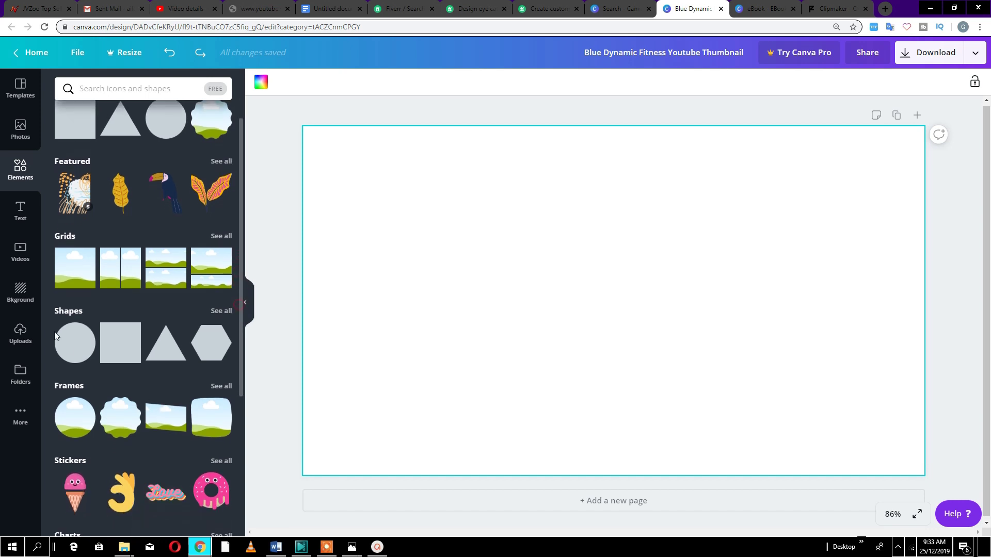
click(67, 347)
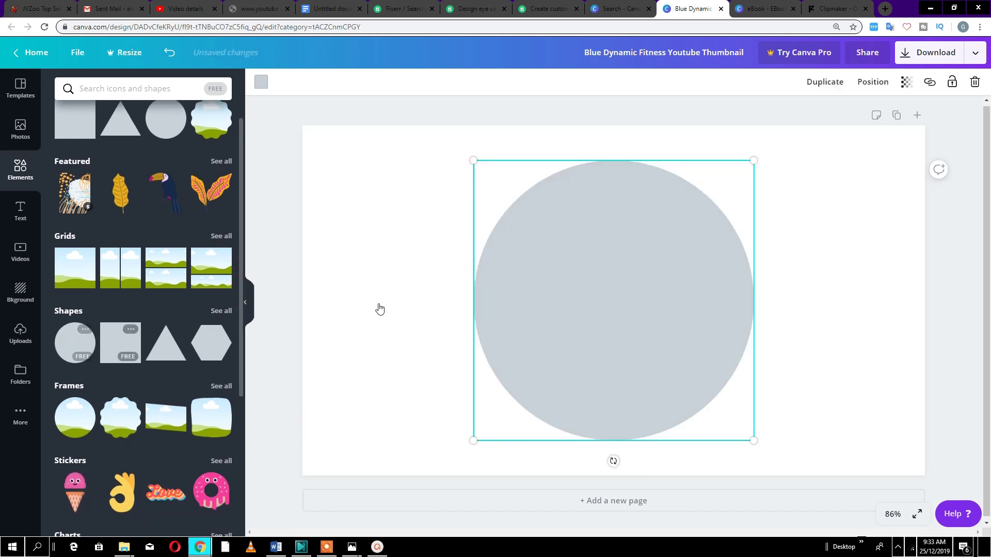
click(396, 236)
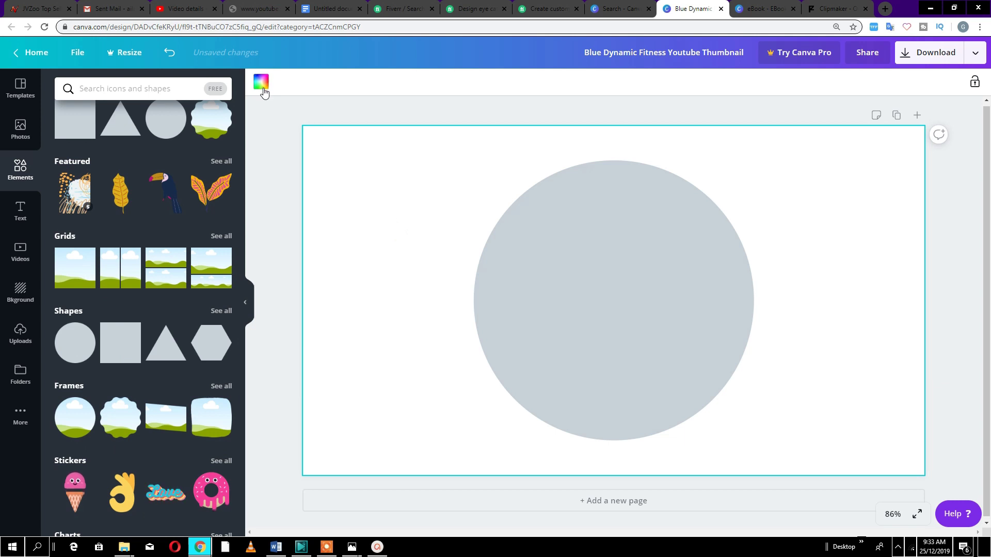
click(262, 86)
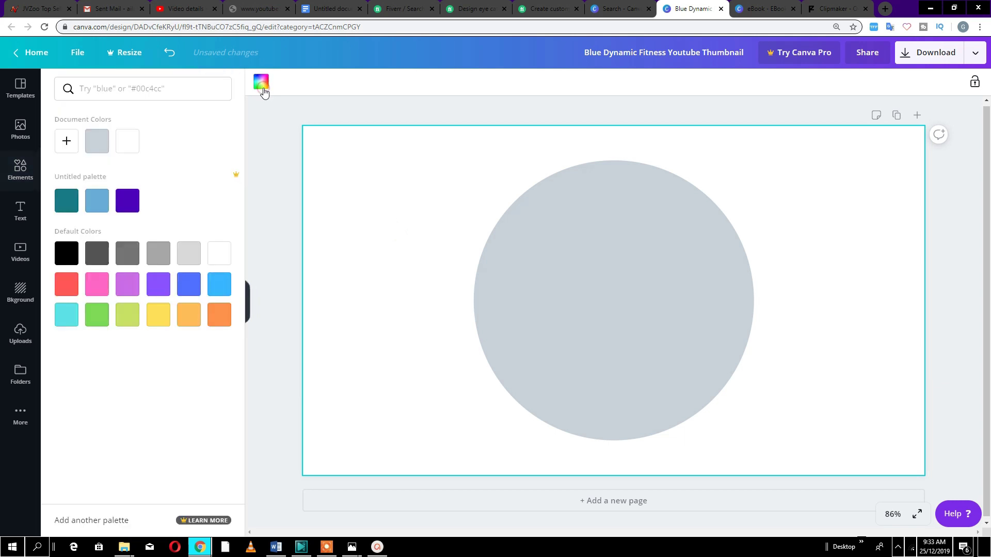
Make the page background black and fill the circle with medium grey.
click(64, 263)
click(639, 323)
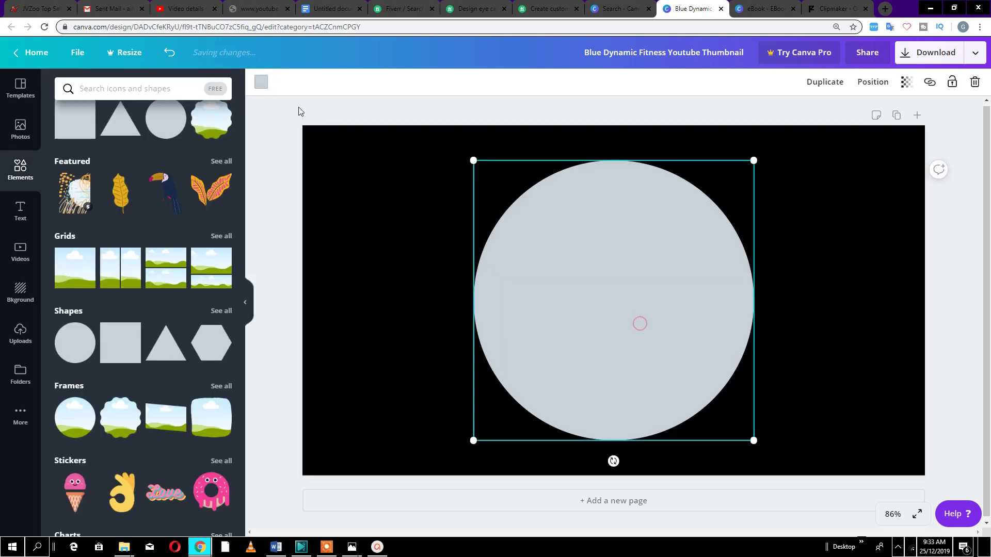
click(261, 84)
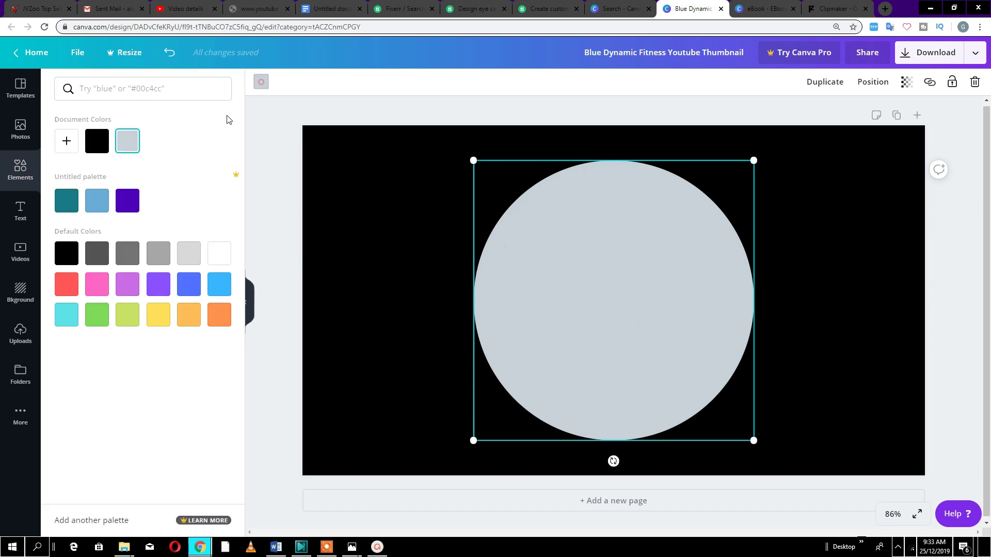
click(154, 264)
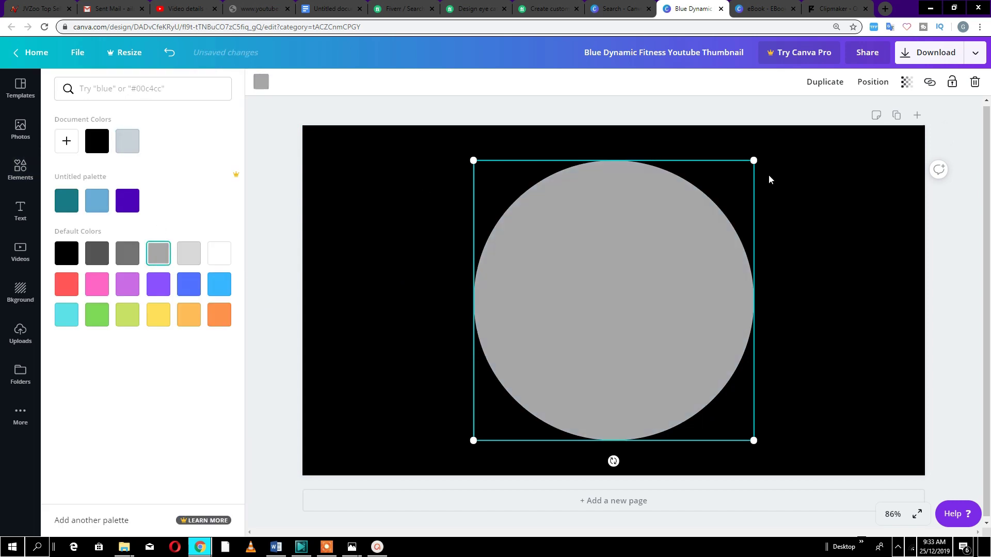
Enlarge the circle to 700 by 700 and centre it on the page.
drag(753, 160, 879, 147)
drag(611, 274, 808, 238)
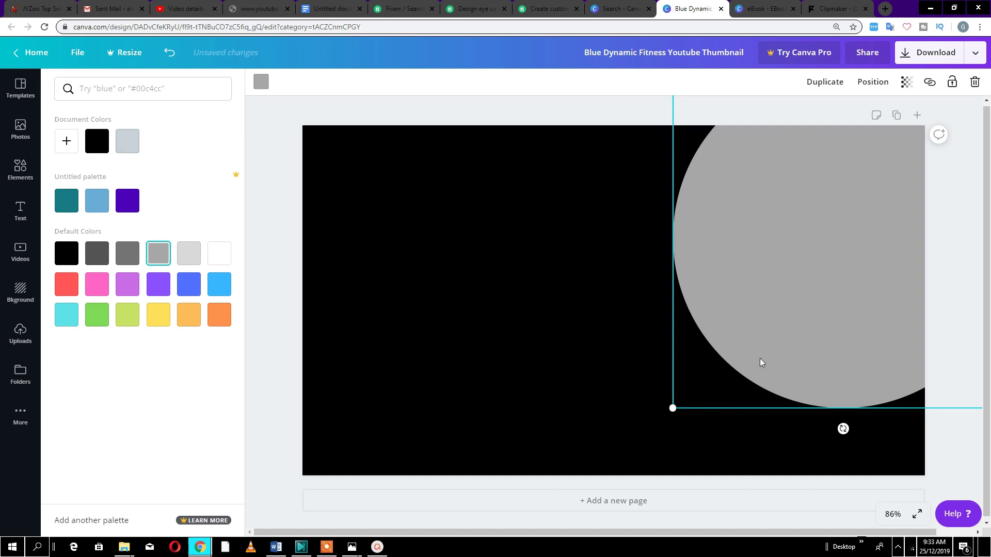
drag(776, 317, 549, 344)
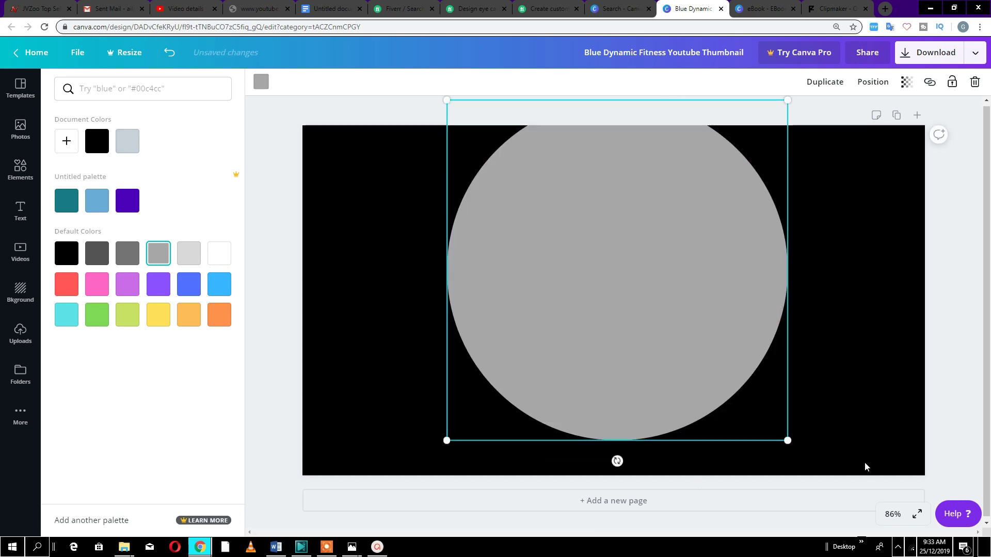
click(899, 548)
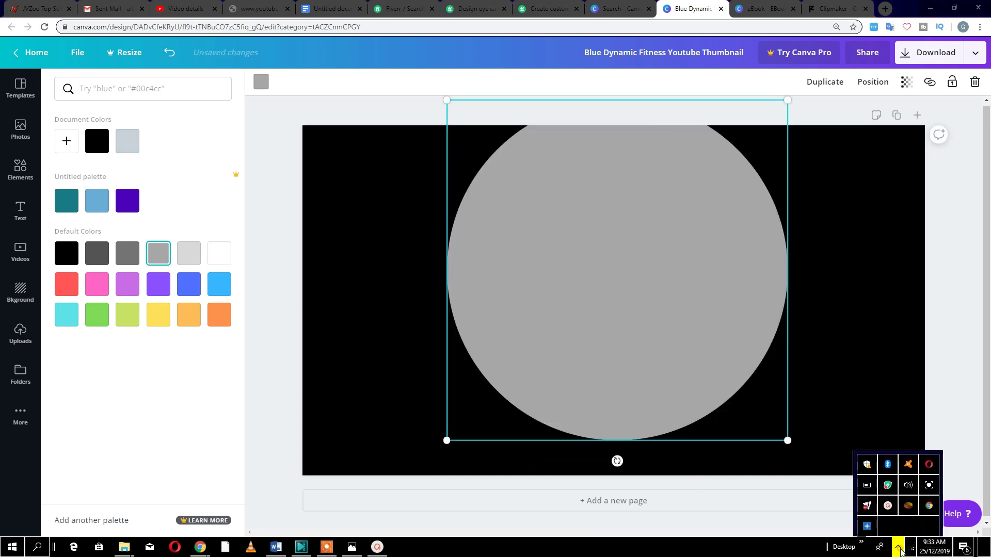
click(888, 505)
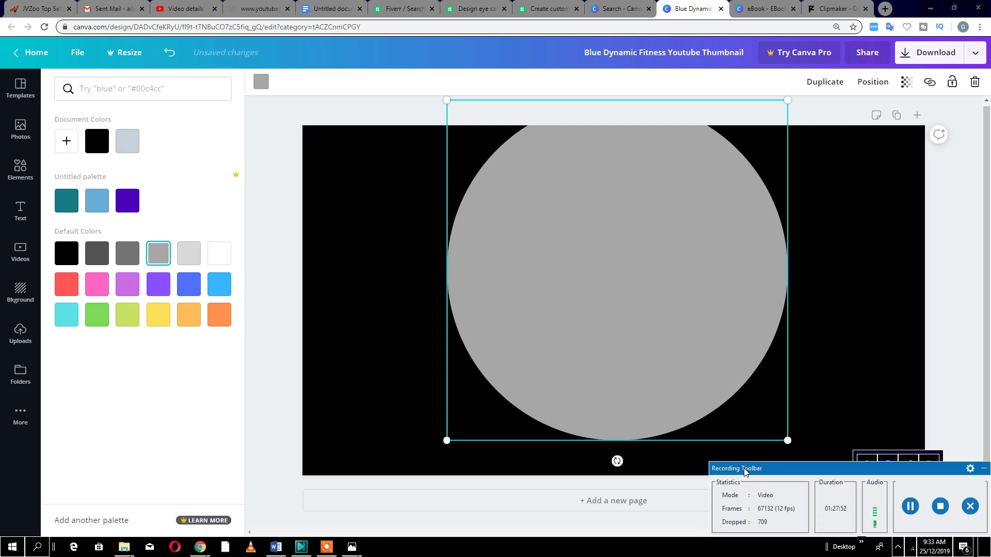
click(982, 470)
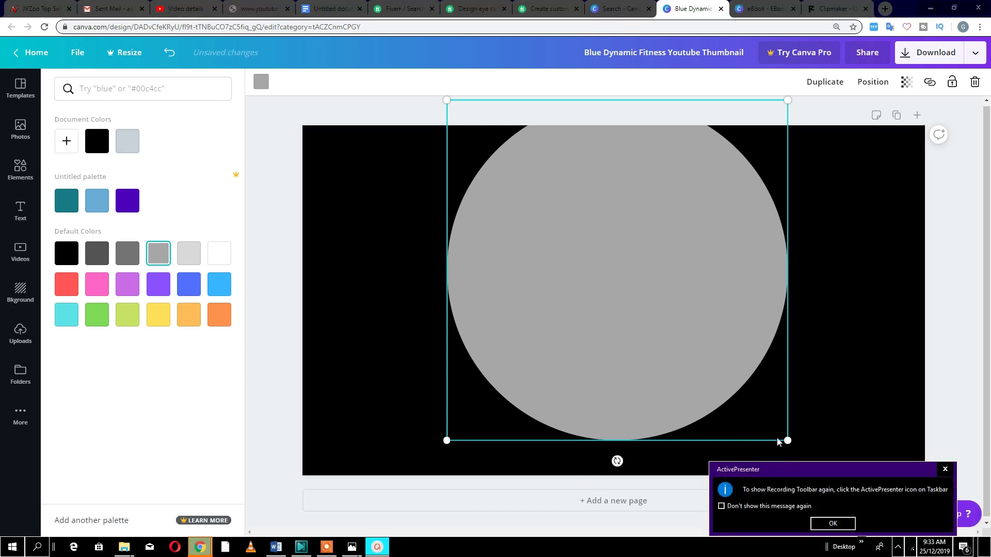
Enlarge the grey circle further, push it past the top edge and tilt it about 14 degrees.
drag(787, 440, 809, 462)
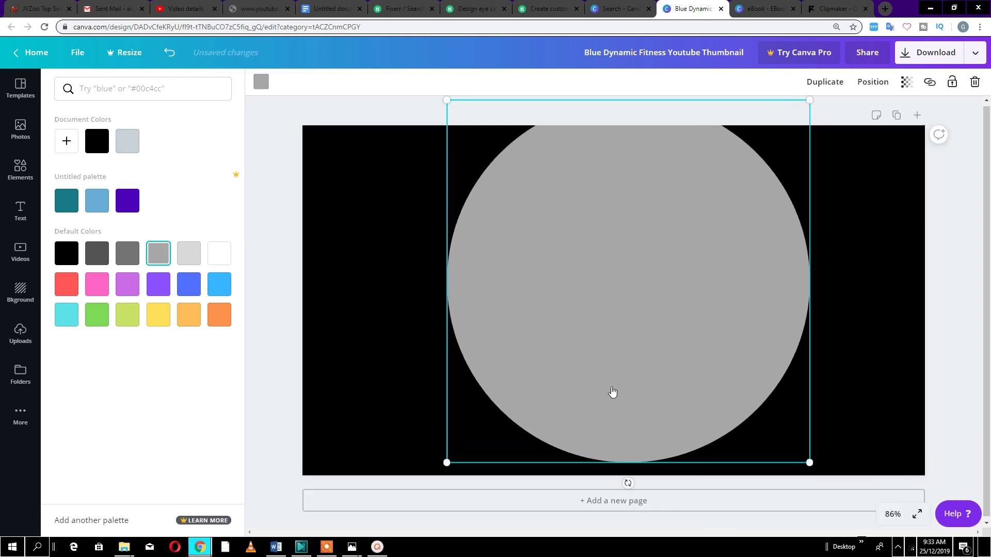
drag(613, 393, 613, 270)
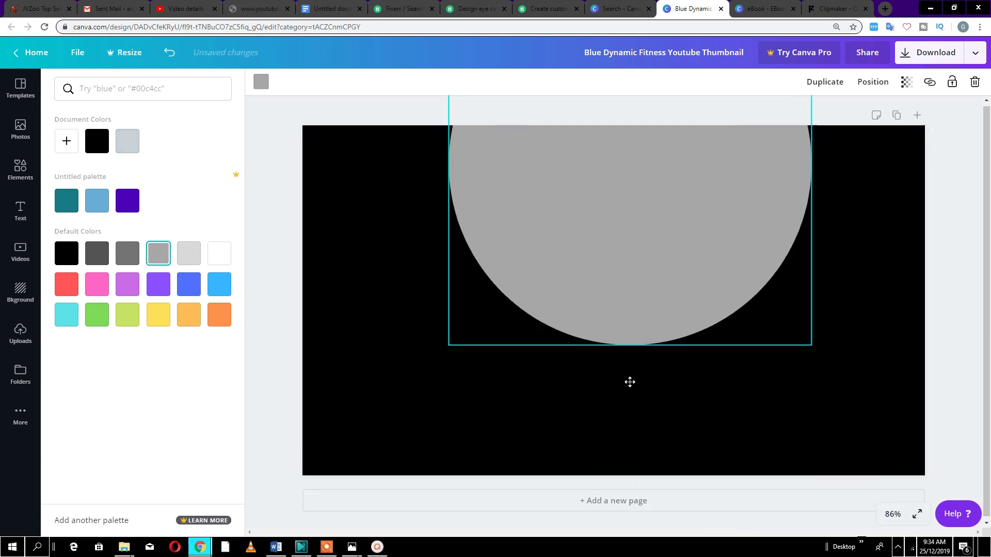
drag(630, 365, 576, 381)
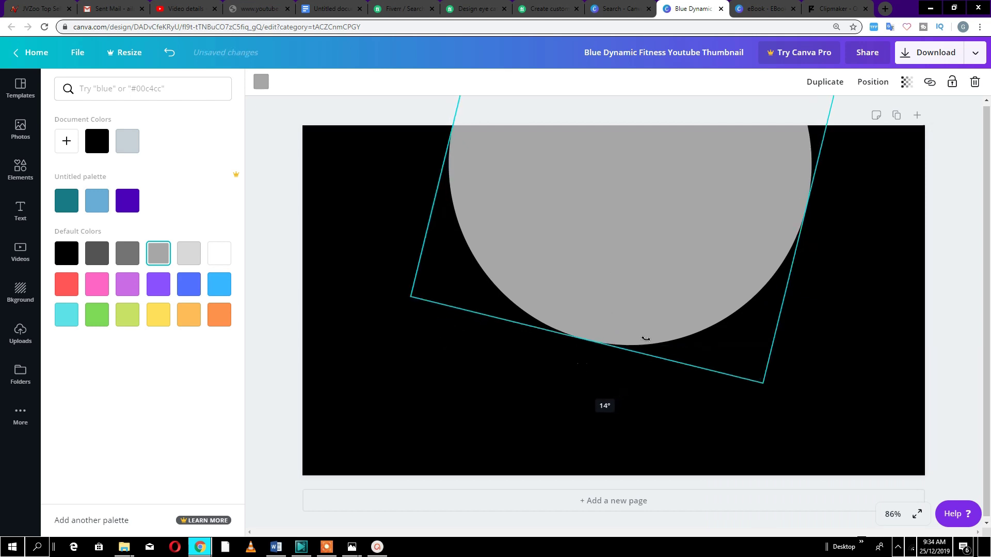
Position the tilted circle so it overlaps the thumbnail's top-right corner.
drag(645, 338, 789, 321)
drag(725, 267, 685, 389)
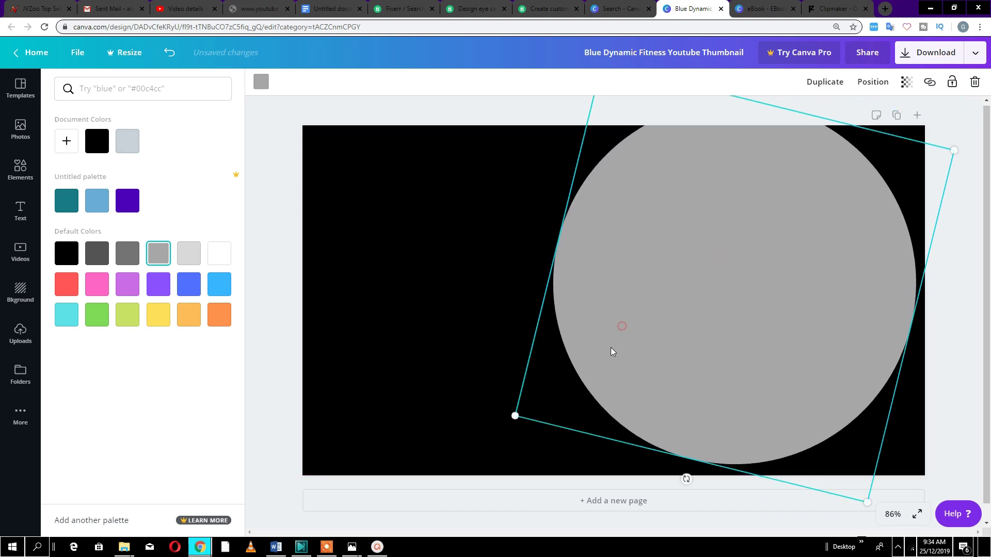
drag(621, 326, 582, 404)
drag(620, 362, 708, 175)
click(898, 547)
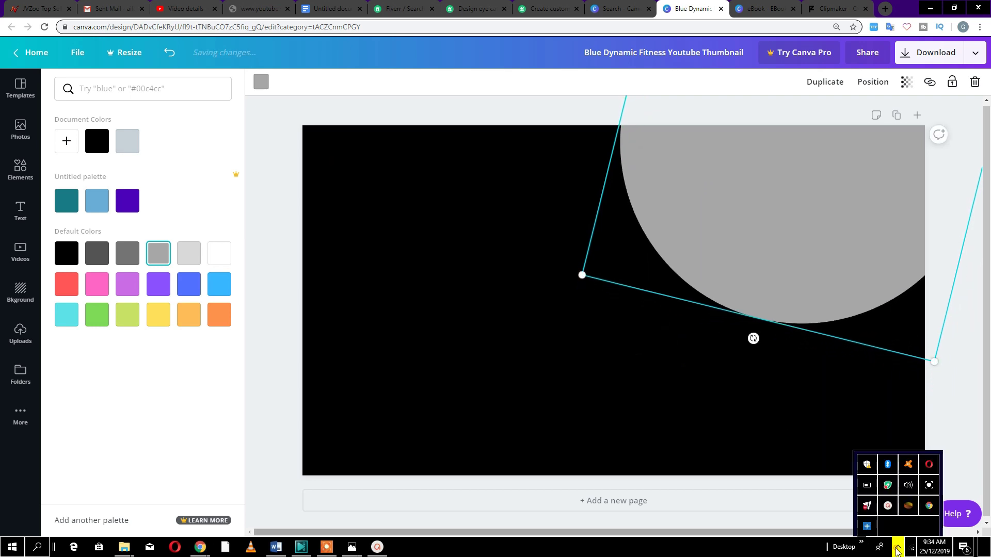
click(888, 505)
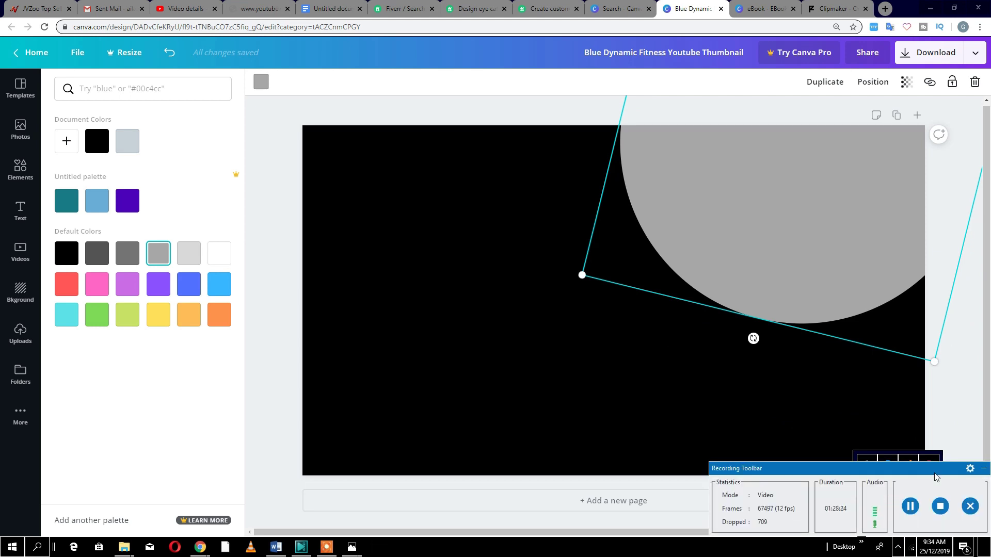
click(985, 469)
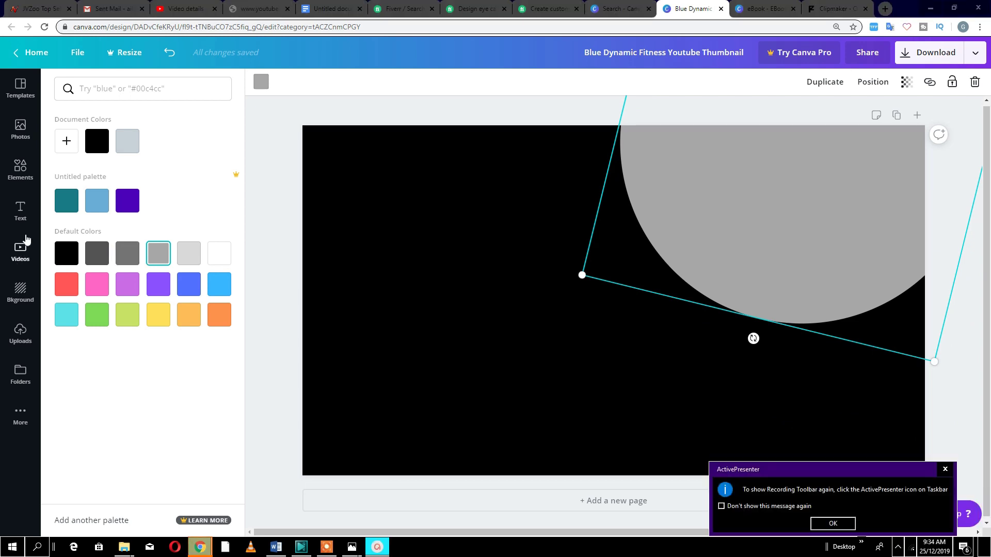
Search Canva's stock Photos library for 'arrows'.
click(18, 211)
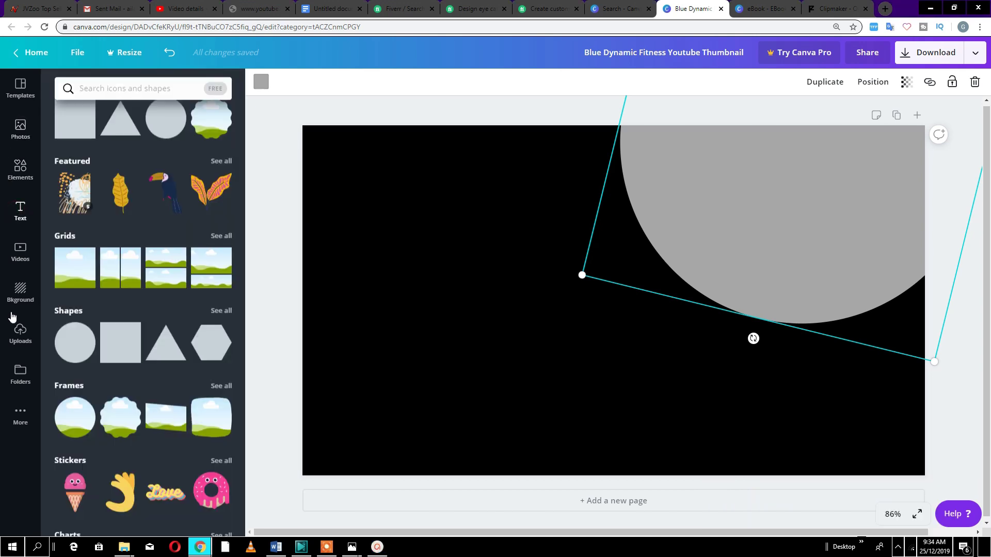
click(17, 343)
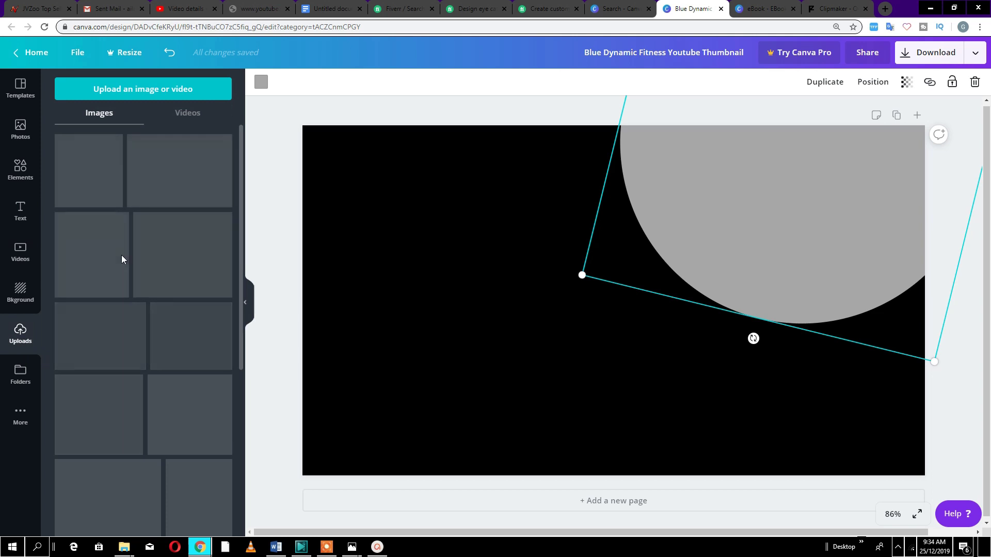
click(22, 131)
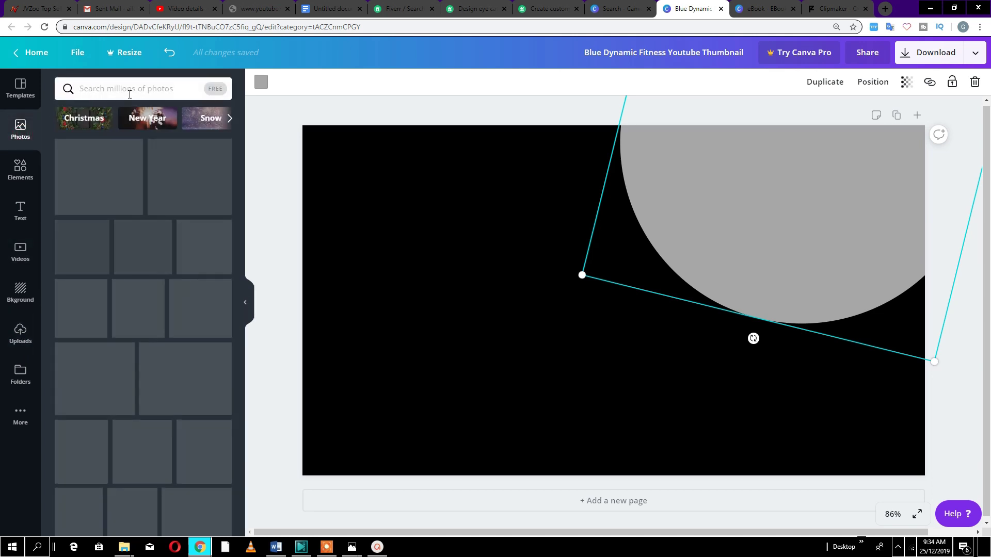
click(125, 89)
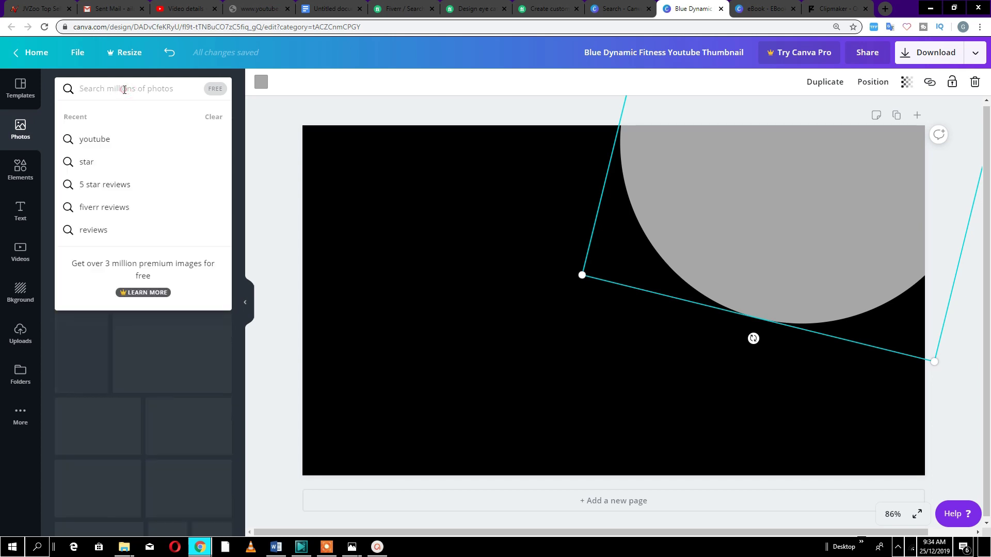
text(arrow)
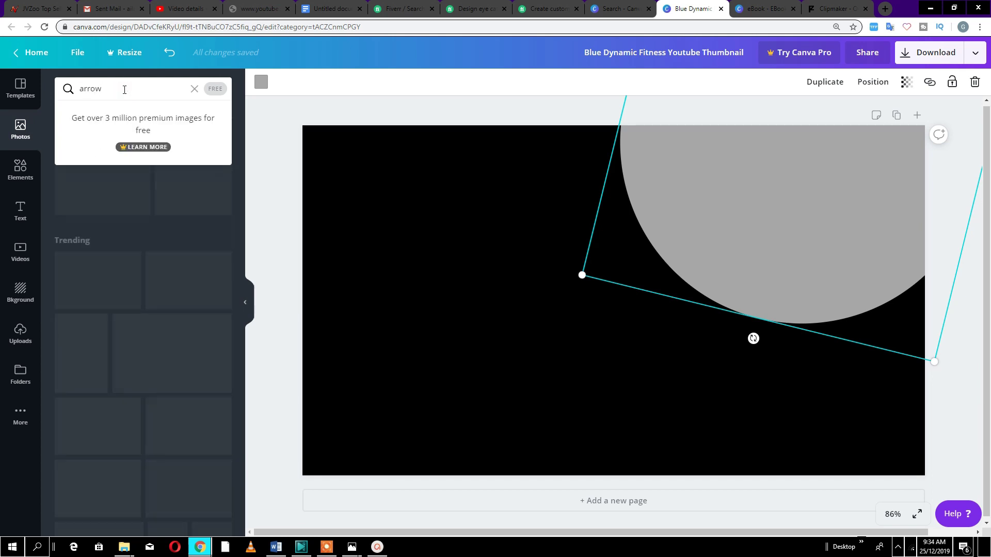
text(s)
key(Return)
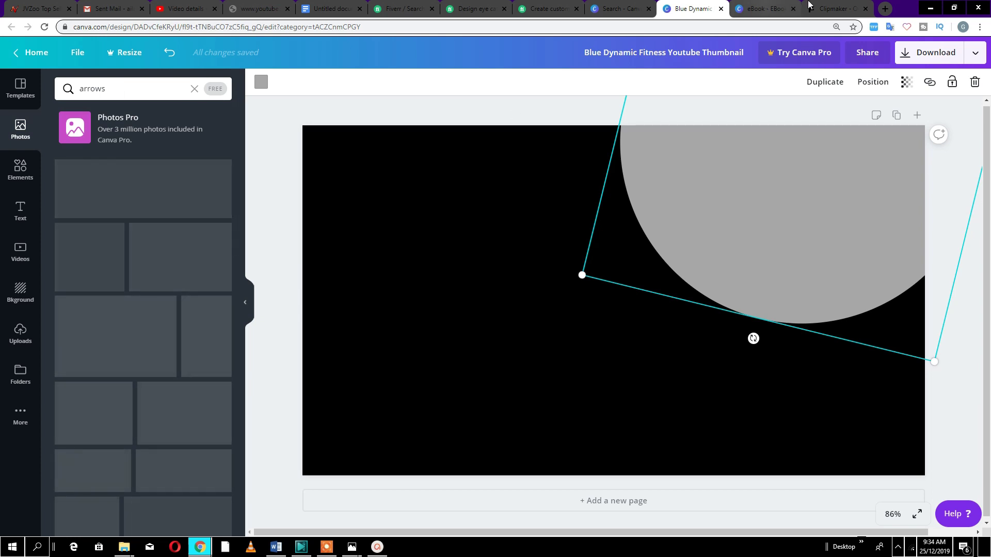
click(845, 4)
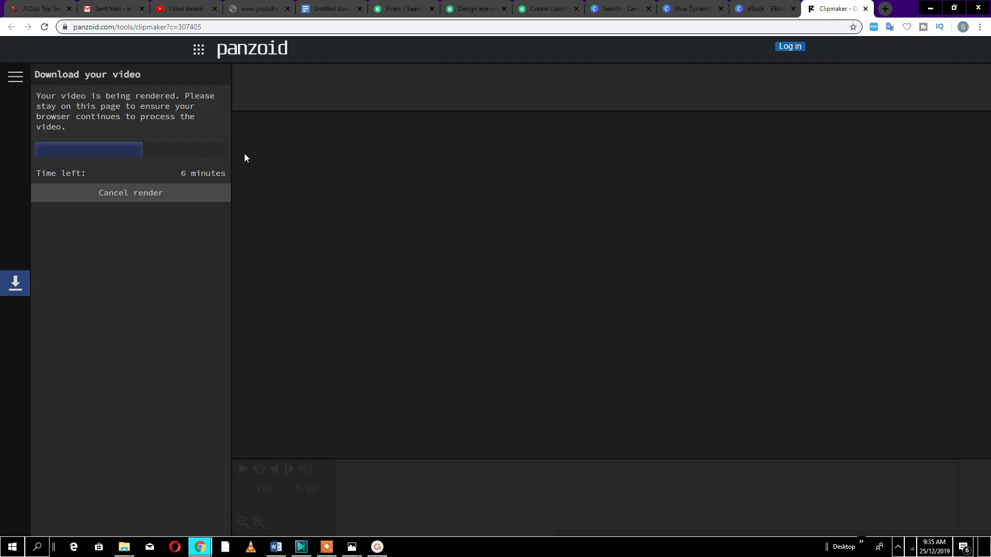
click(685, 7)
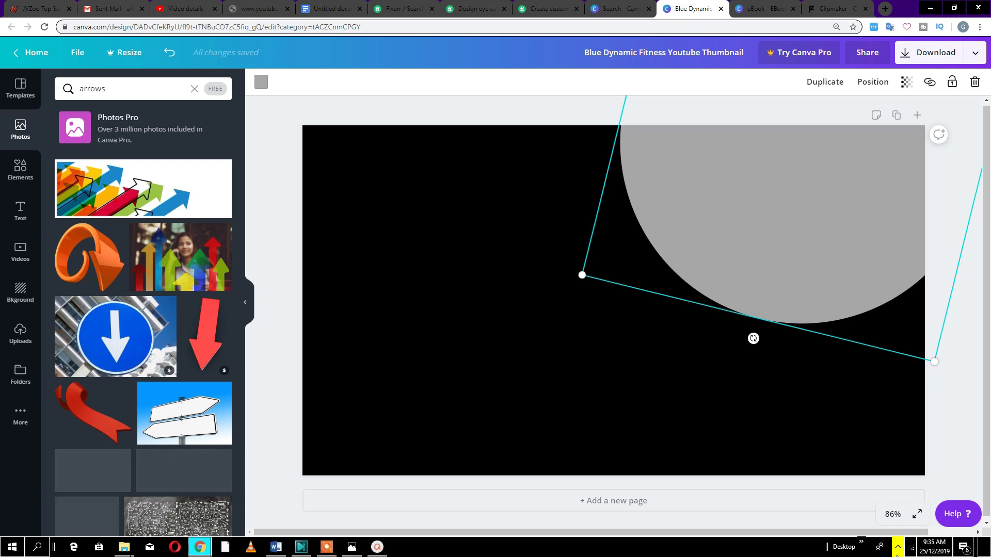
Scroll the arrow results and add the red downward-pointing arrow photo to the thumbnail.
click(898, 548)
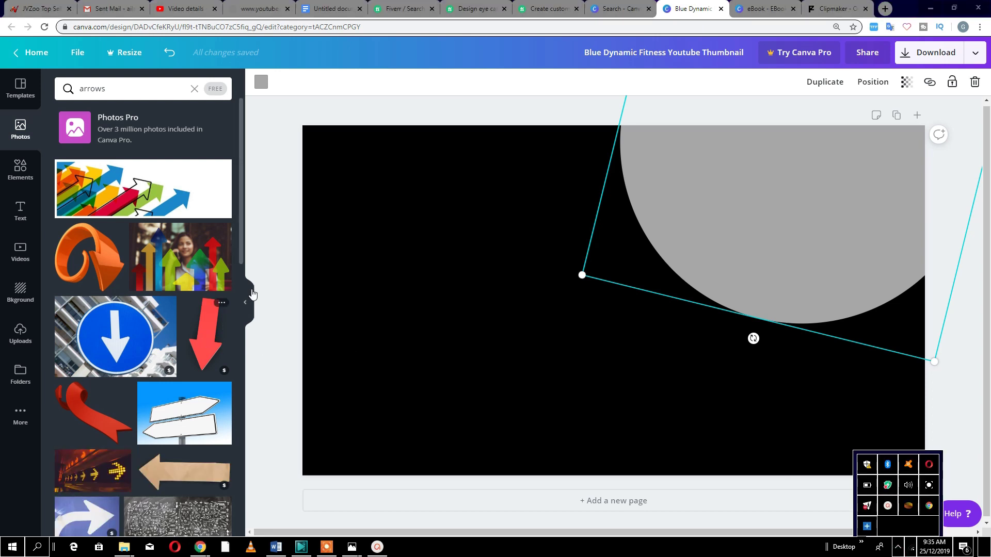
drag(240, 254, 248, 433)
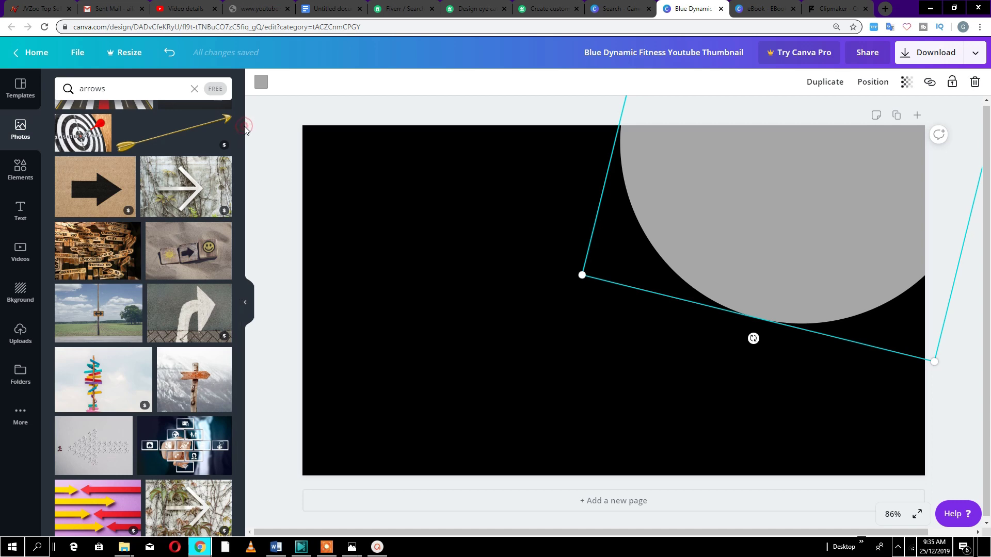
drag(245, 359, 240, 122)
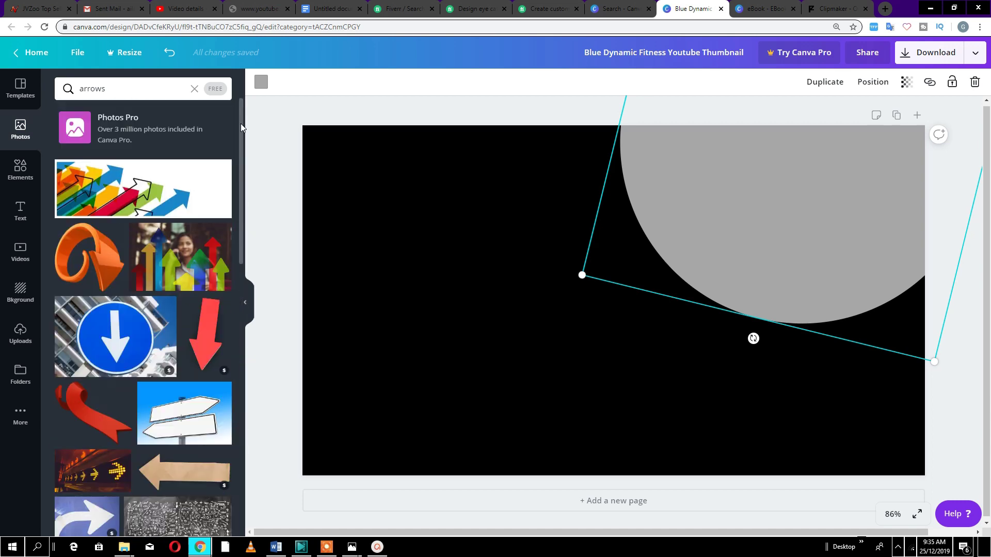
click(211, 336)
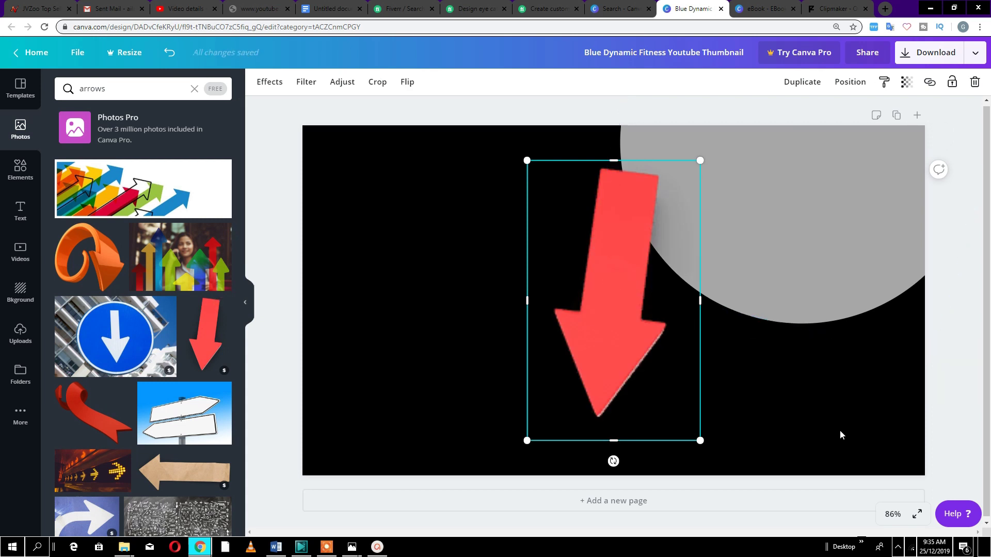
click(898, 546)
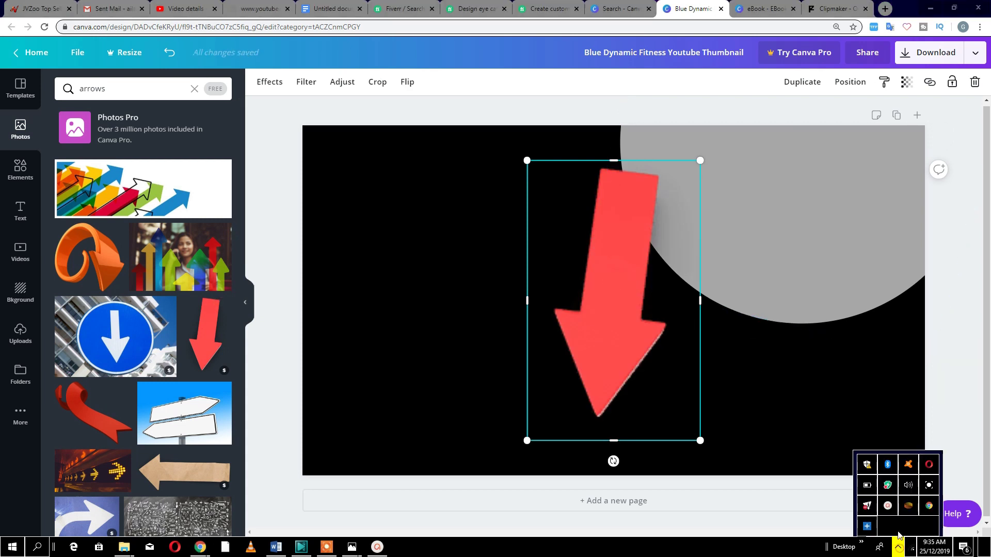
click(888, 506)
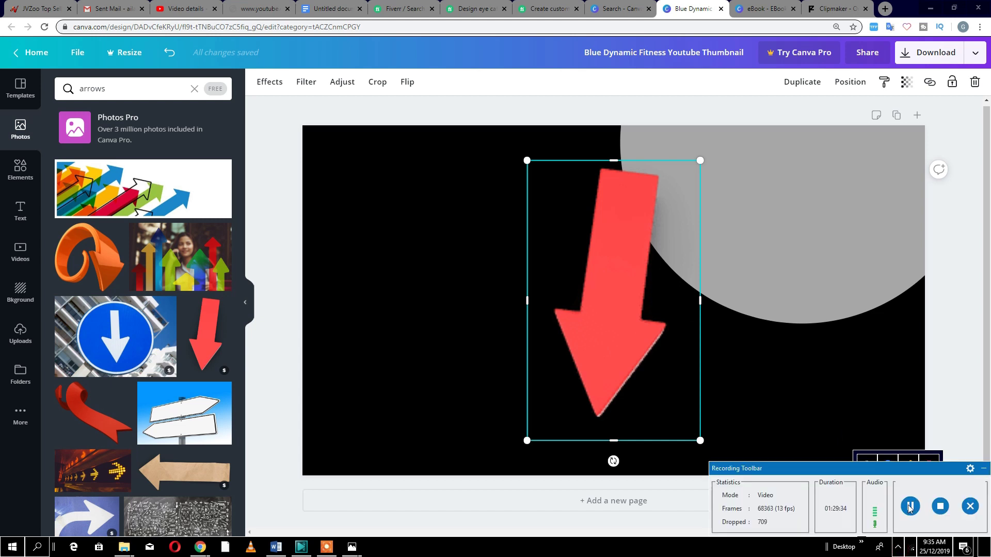
click(910, 505)
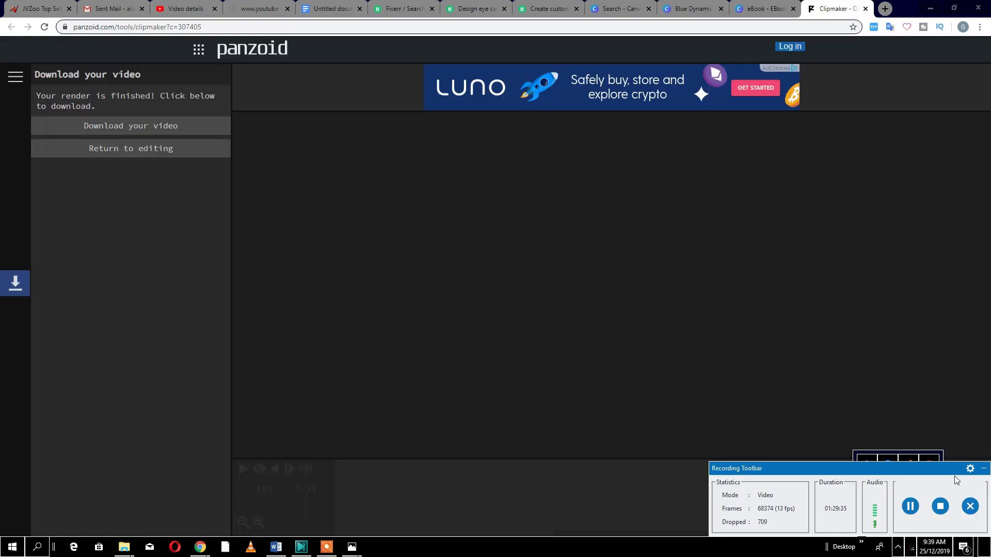
Download the finished Panzoid render, then return to the Blue Dynamic Canva design tab.
click(982, 469)
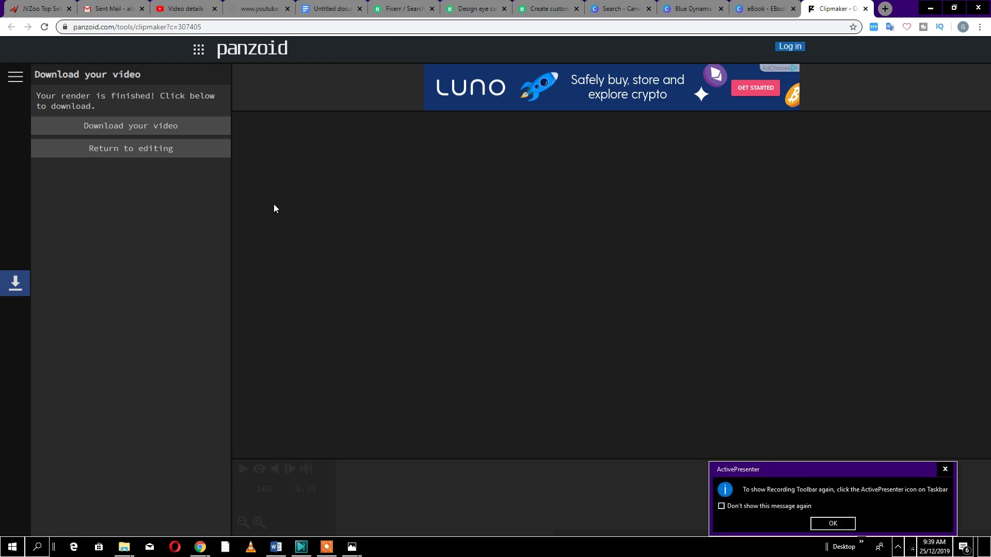
click(115, 125)
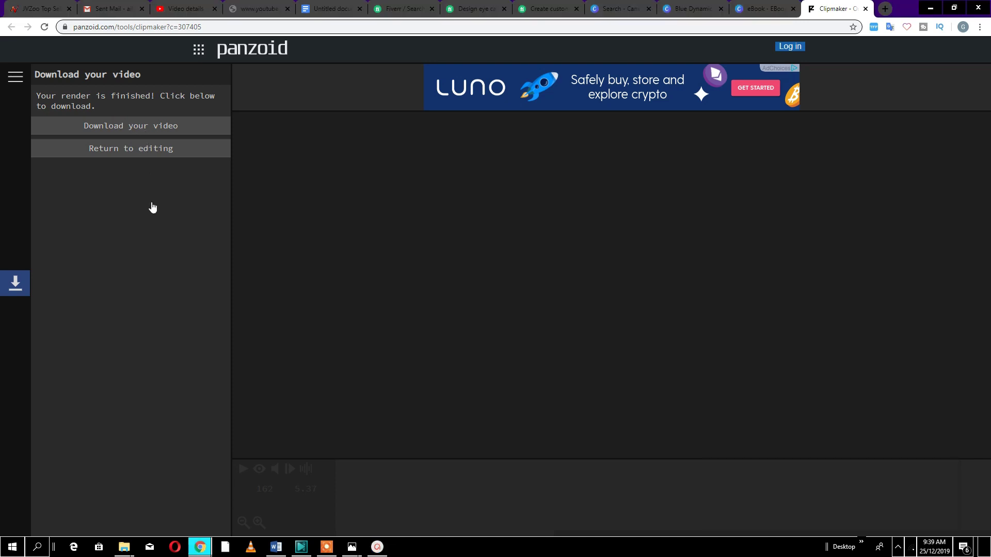
click(132, 130)
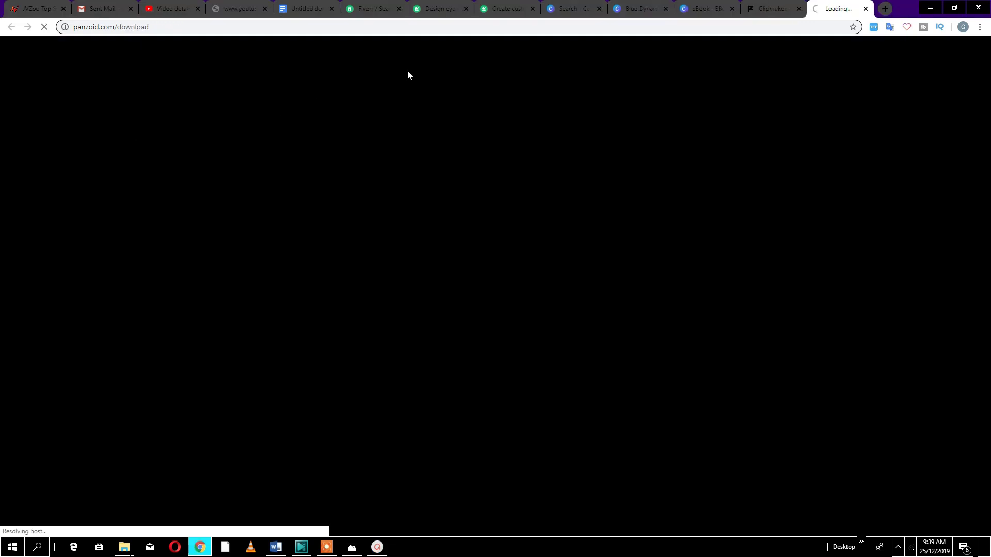
click(632, 9)
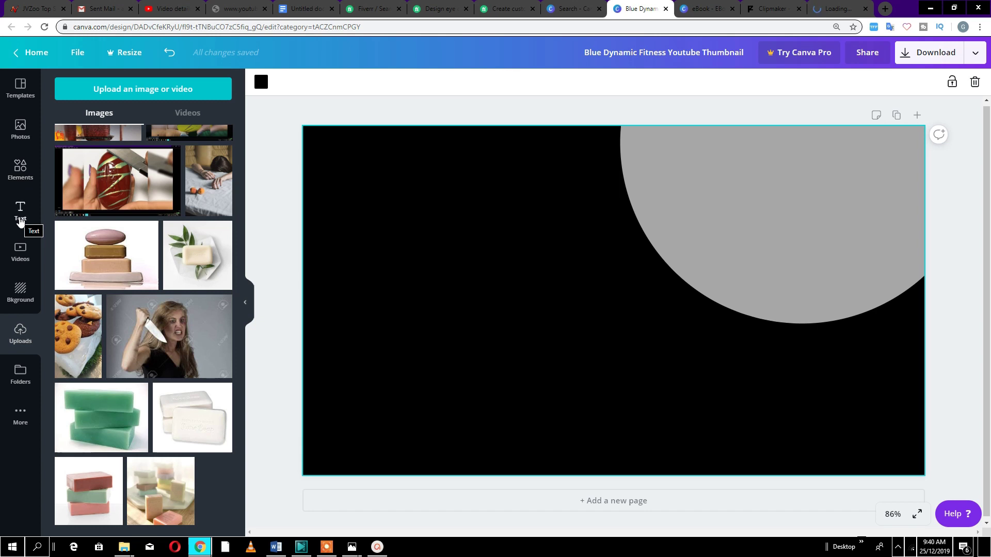
Place a default 'Add a heading' text box on the thumbnail, then return to Panzoid's download page.
click(20, 218)
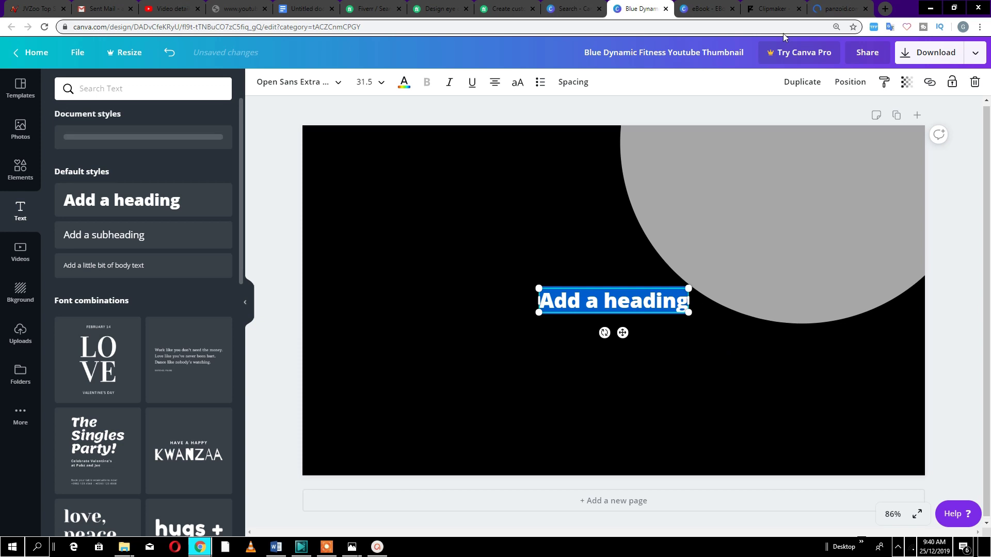
click(819, 5)
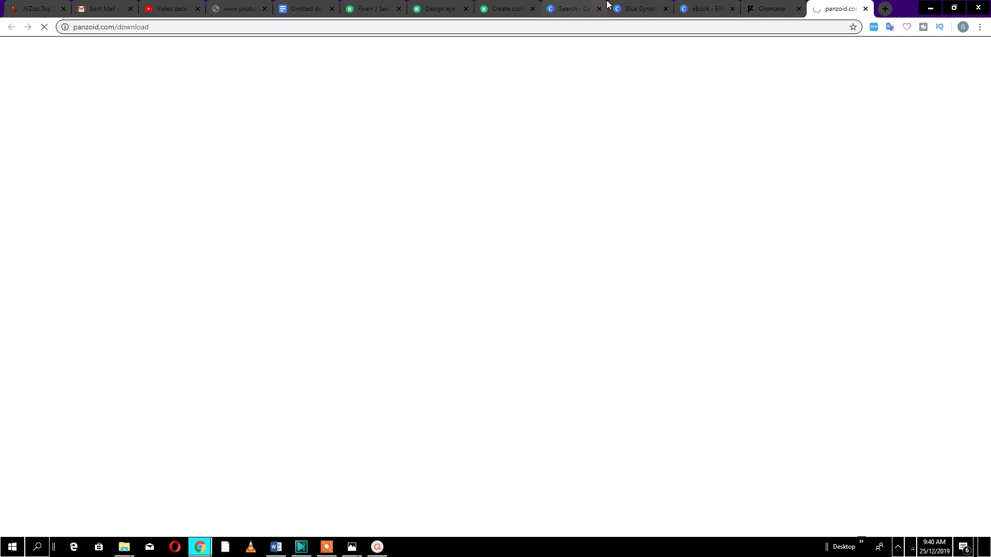
click(607, 4)
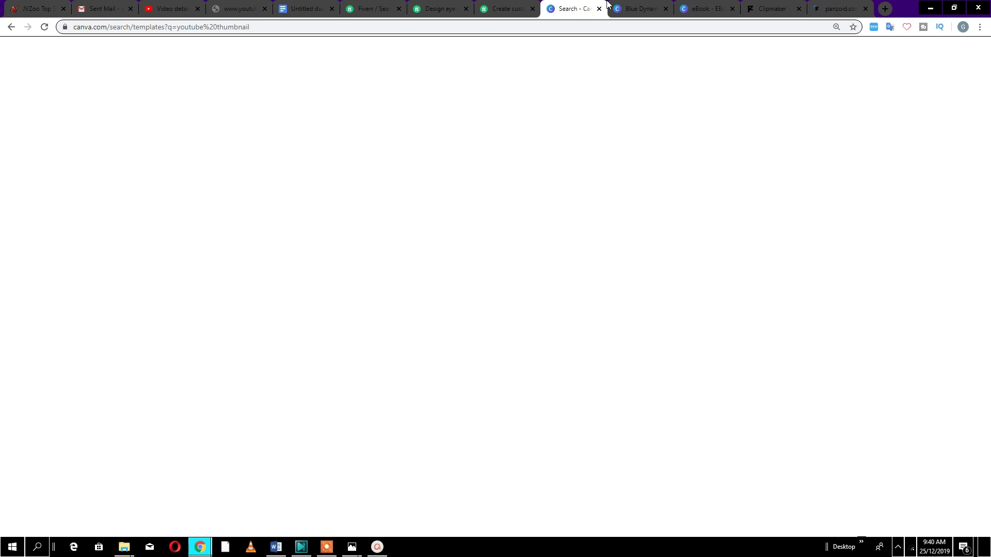
click(640, 8)
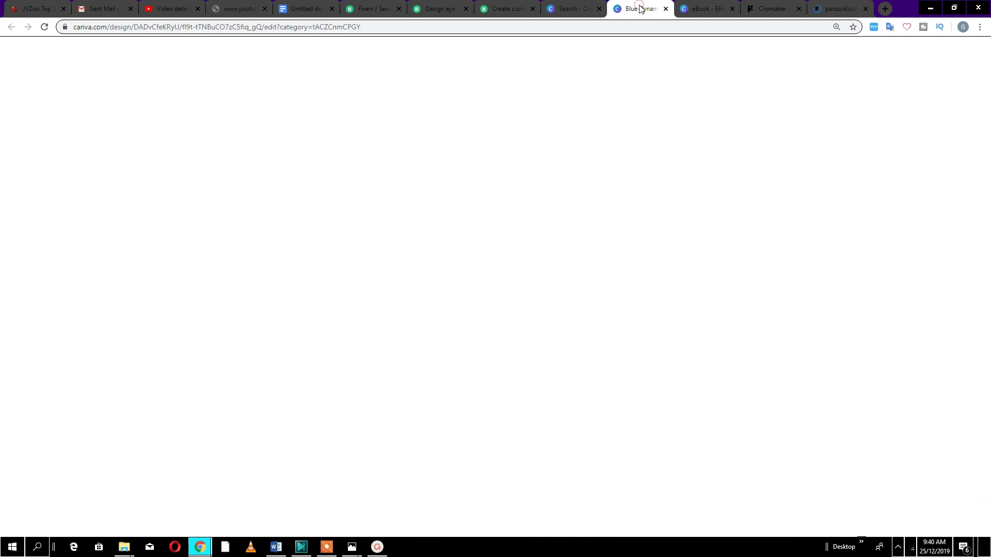
click(825, 4)
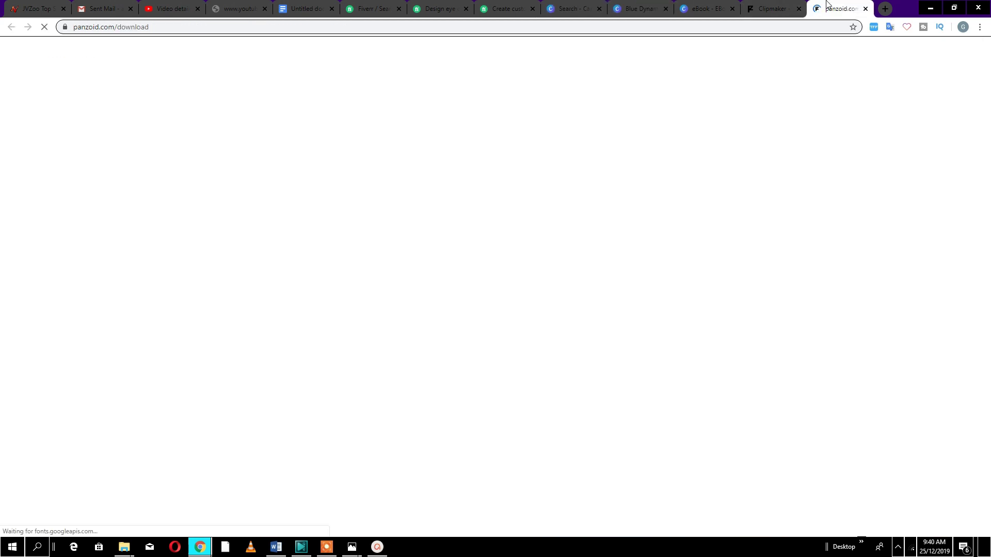
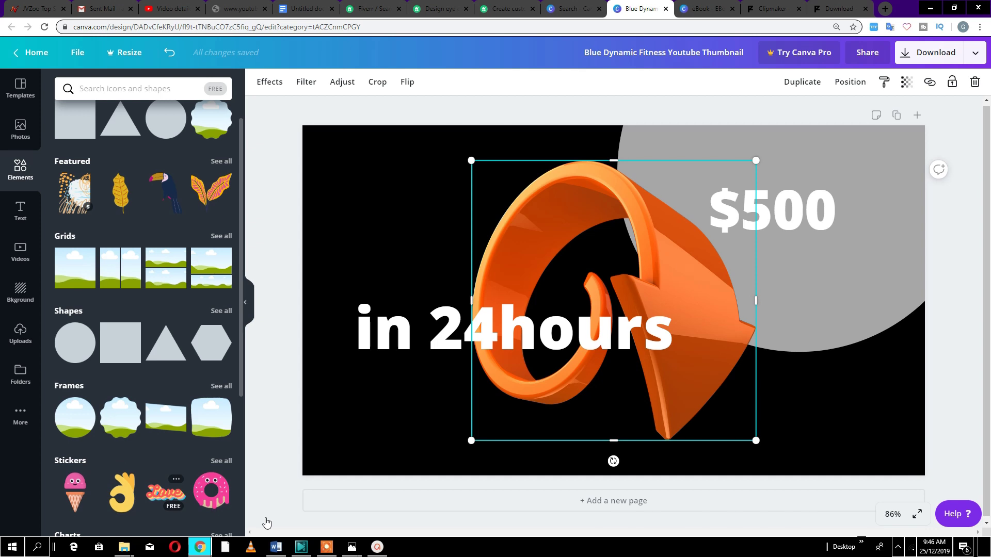
Adjust and mute the system volume, then open video.mkv in VLC from the tray.
key(XF86AudioRaiseVolume)
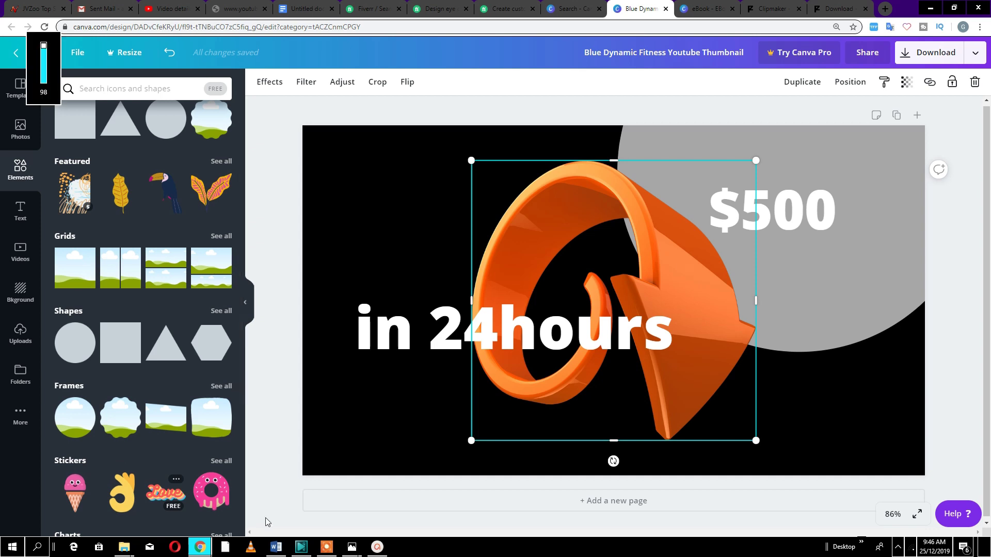
click(266, 523)
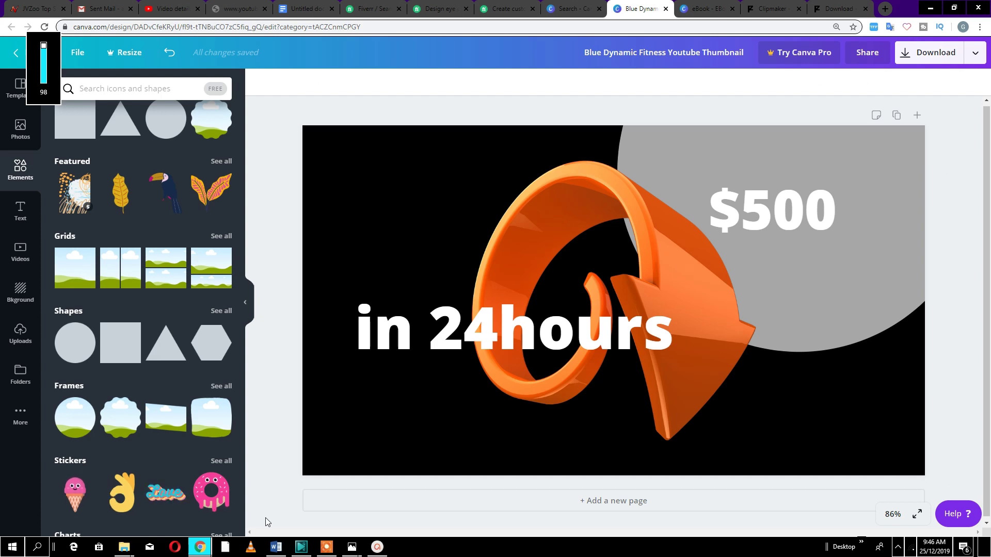
key(XF86AudioMute)
click(898, 548)
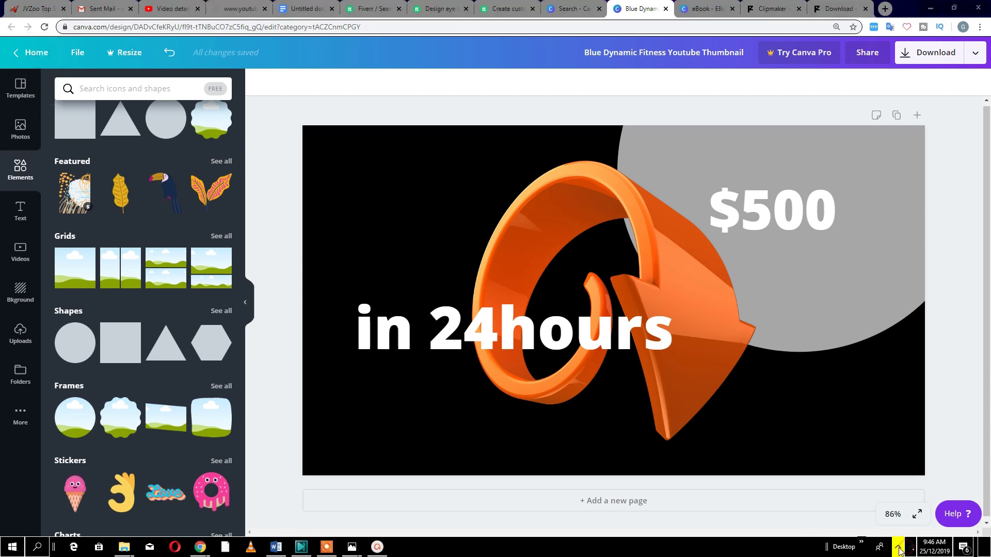
click(887, 504)
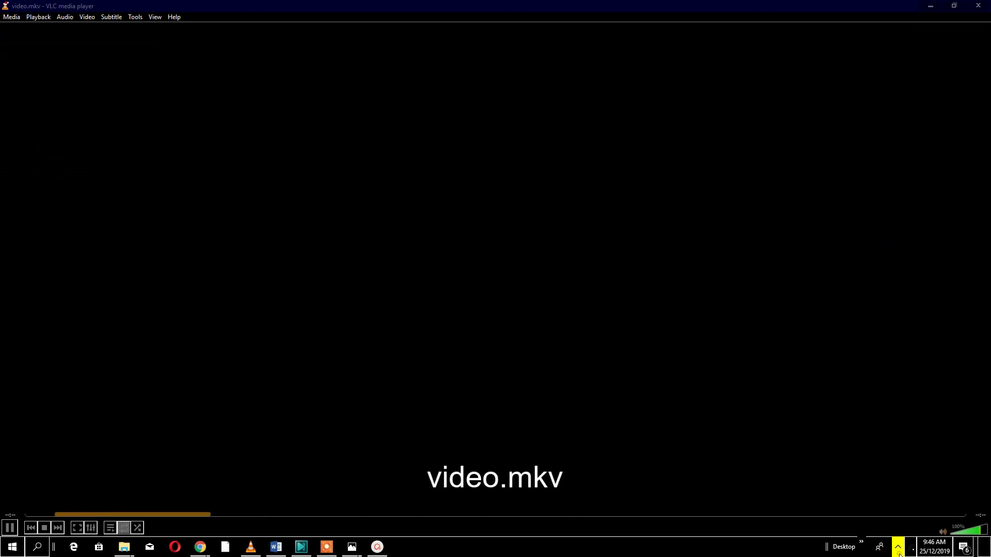
Show and hide the screen recorder's controls from the tray and dismiss its notice.
click(898, 550)
click(903, 514)
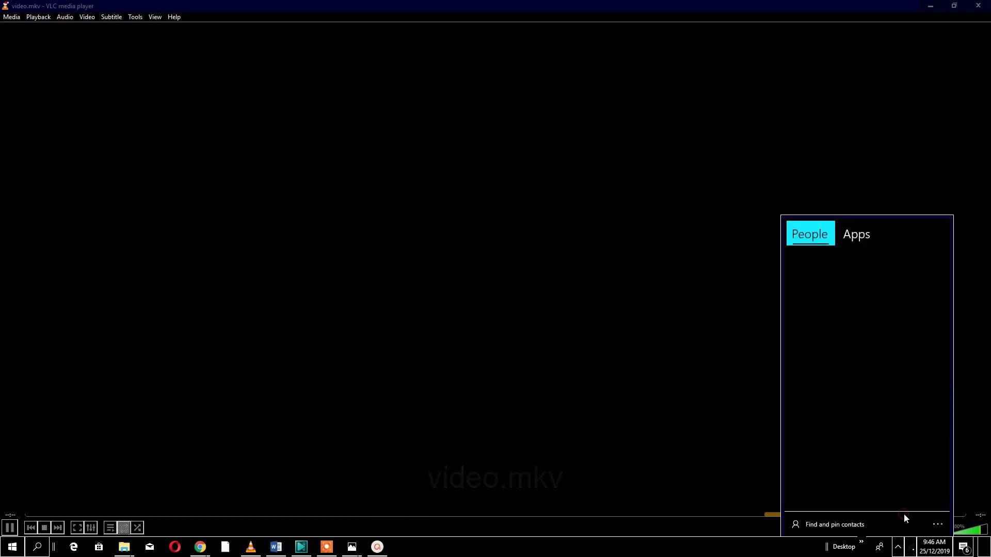
click(898, 546)
click(920, 502)
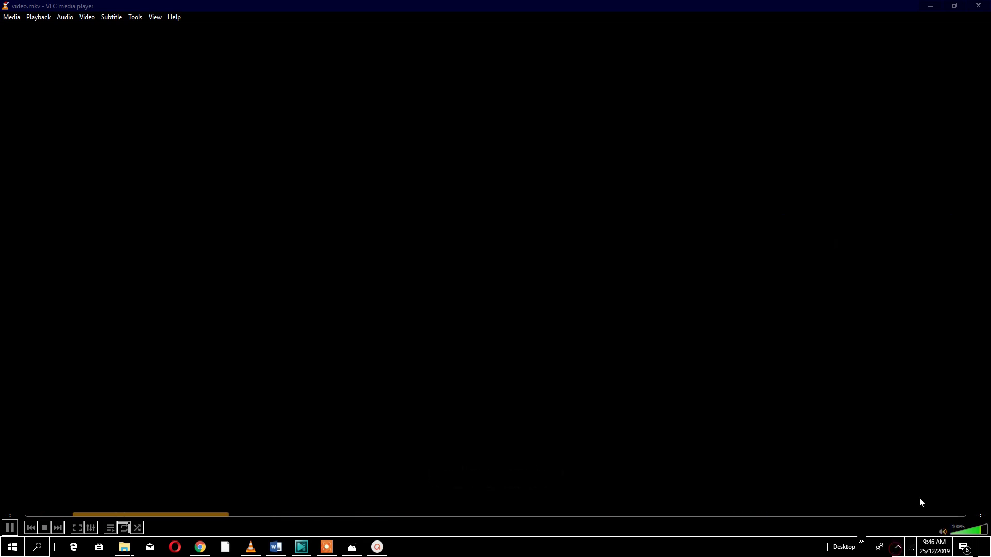
click(898, 547)
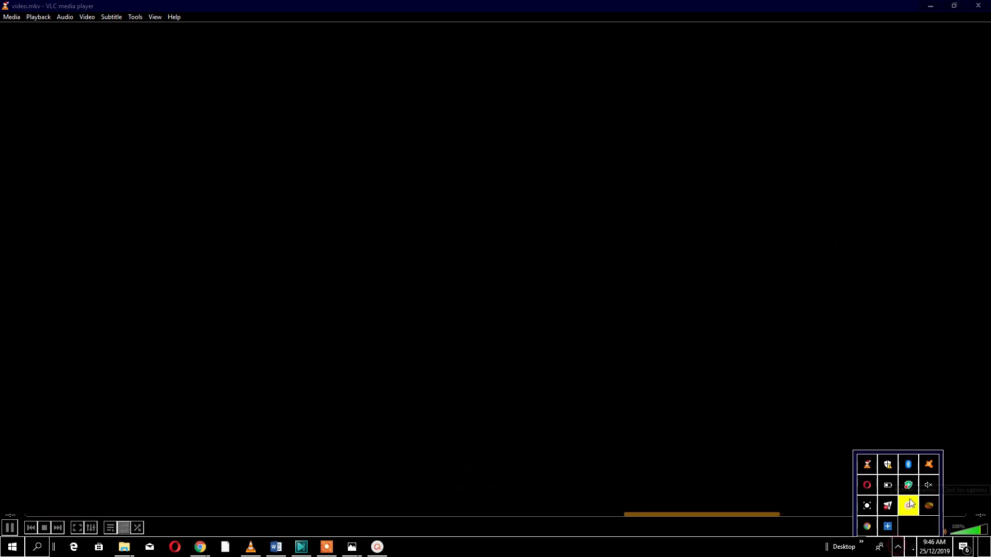
click(909, 508)
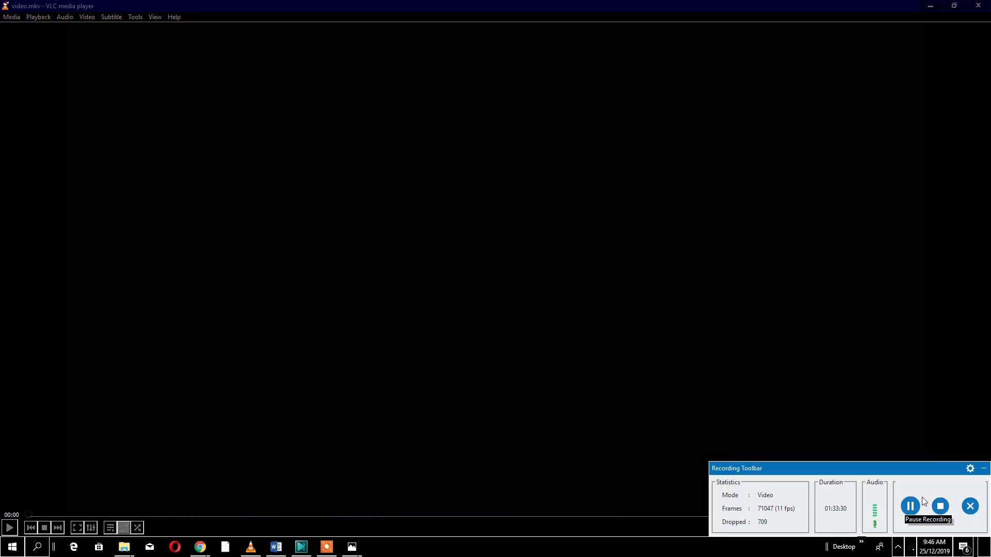
click(984, 469)
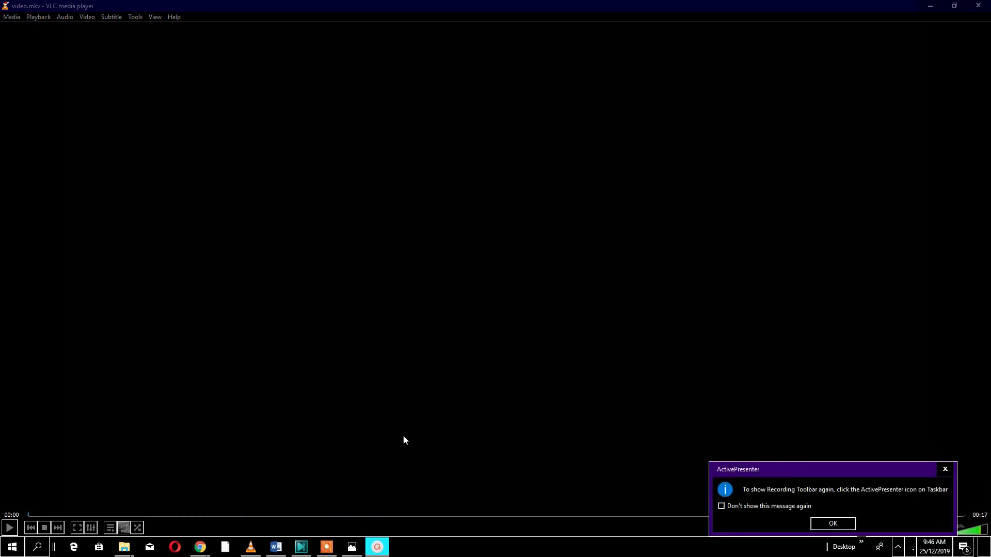
click(833, 524)
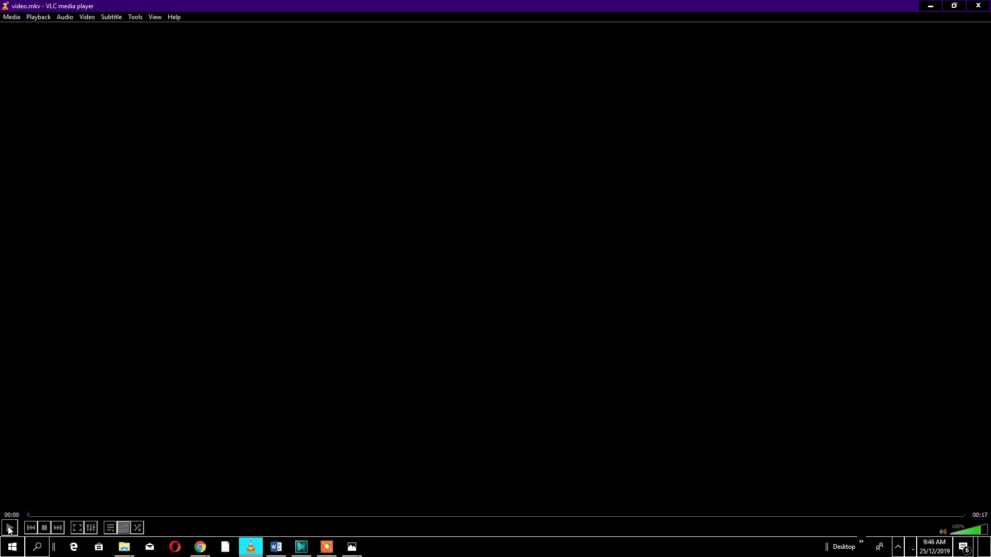
Lower the volume, mute the AILA MEDIA intro playback and minimize VLC.
key(XF86AudioLowerVolume)
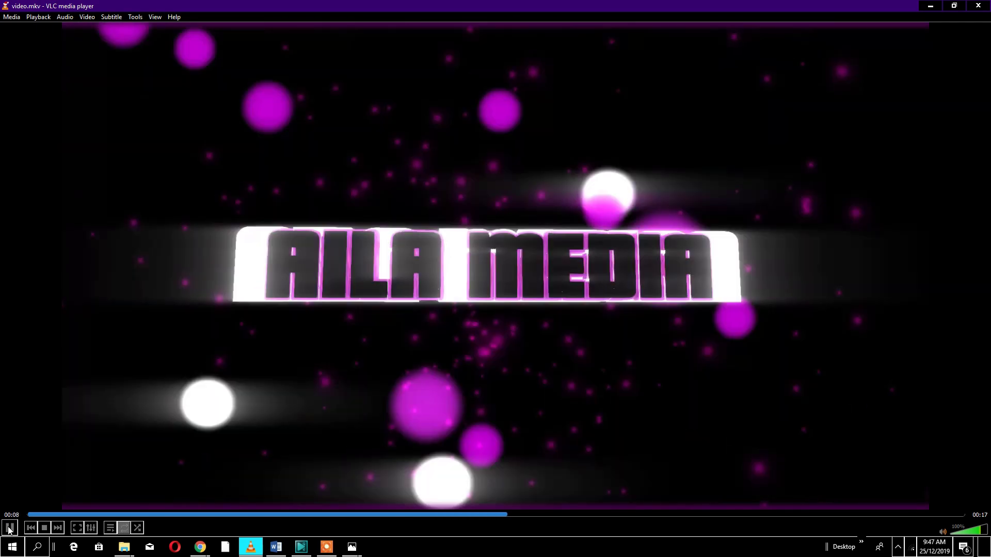
scroll(8, 529, down, 2)
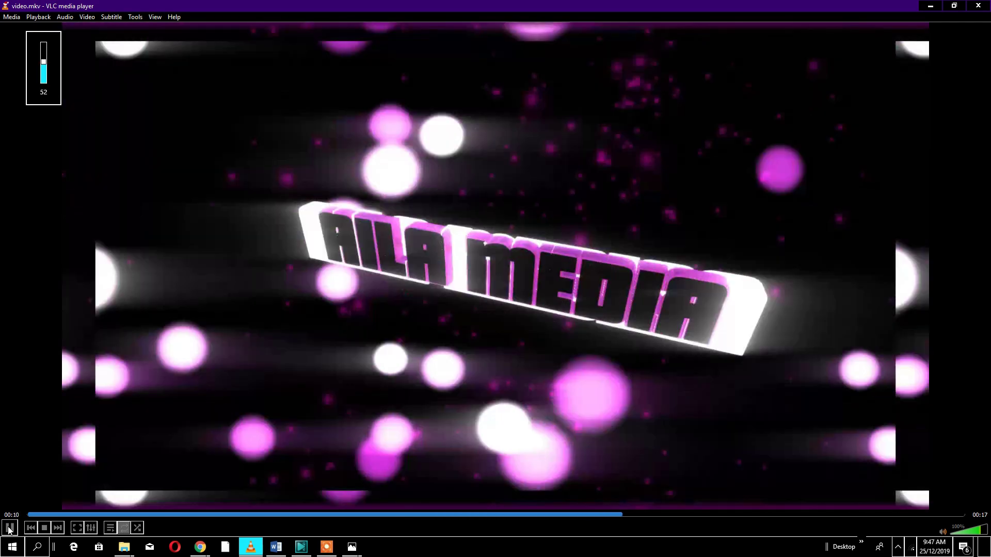
key(m)
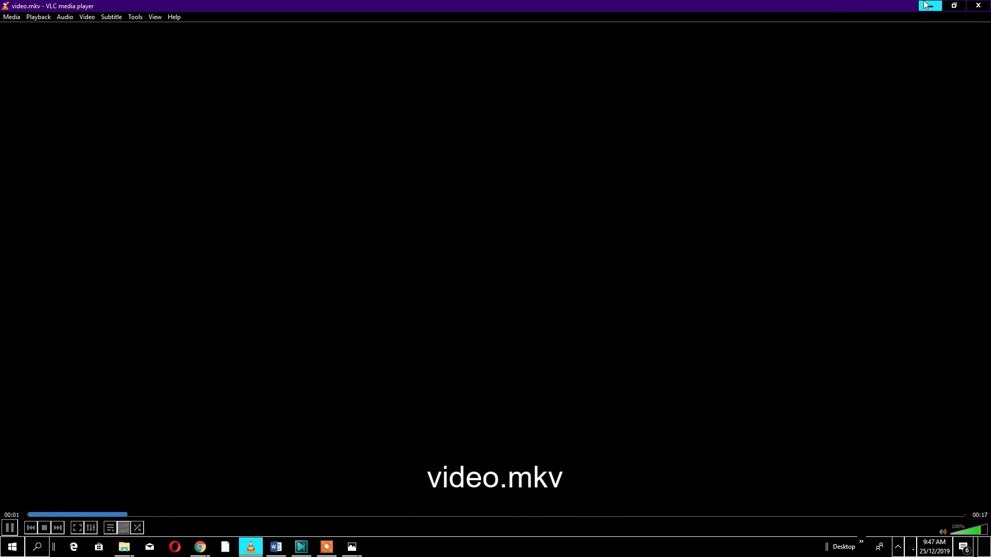
click(927, 6)
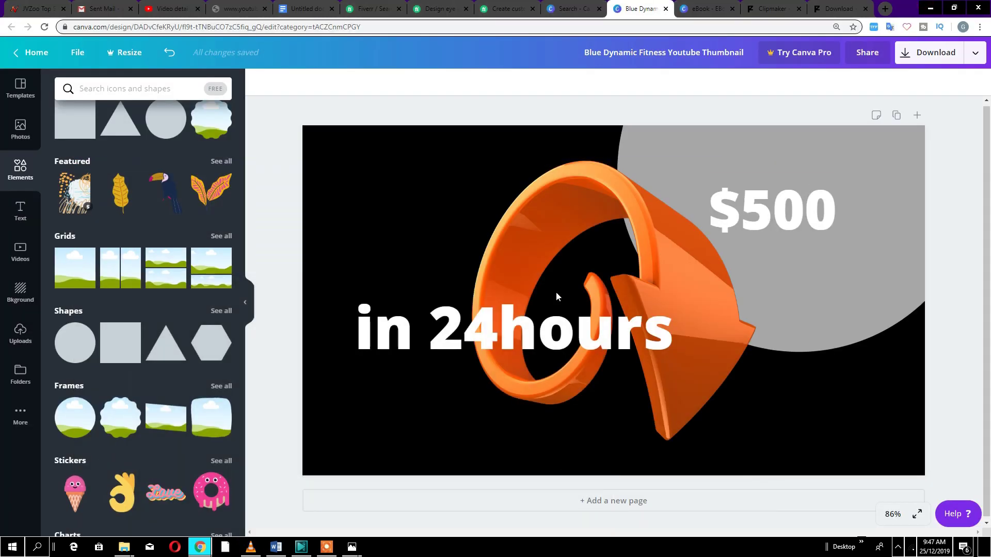
Toggle the screen recorder's controls from the tray and dismiss its notice.
click(896, 551)
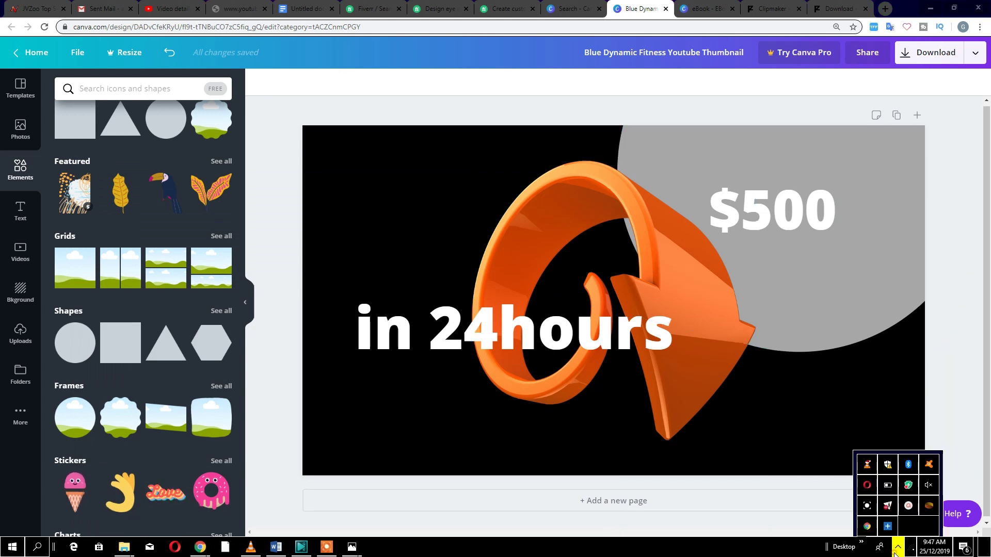
click(907, 506)
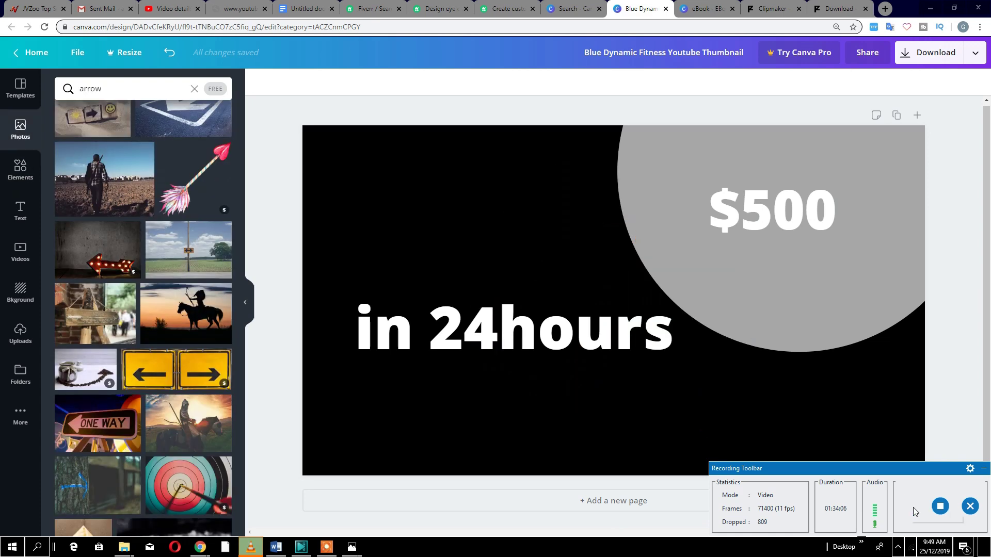
click(982, 470)
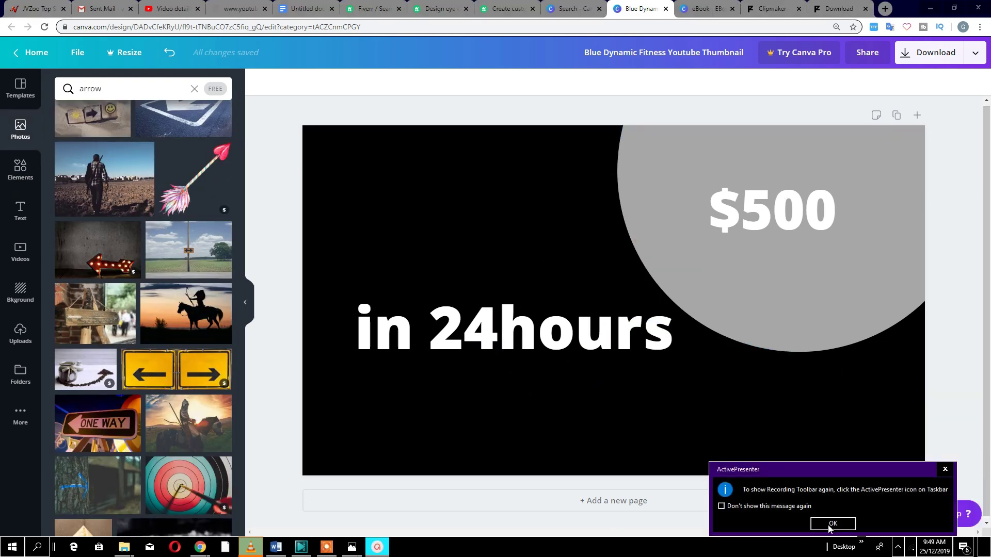
click(832, 524)
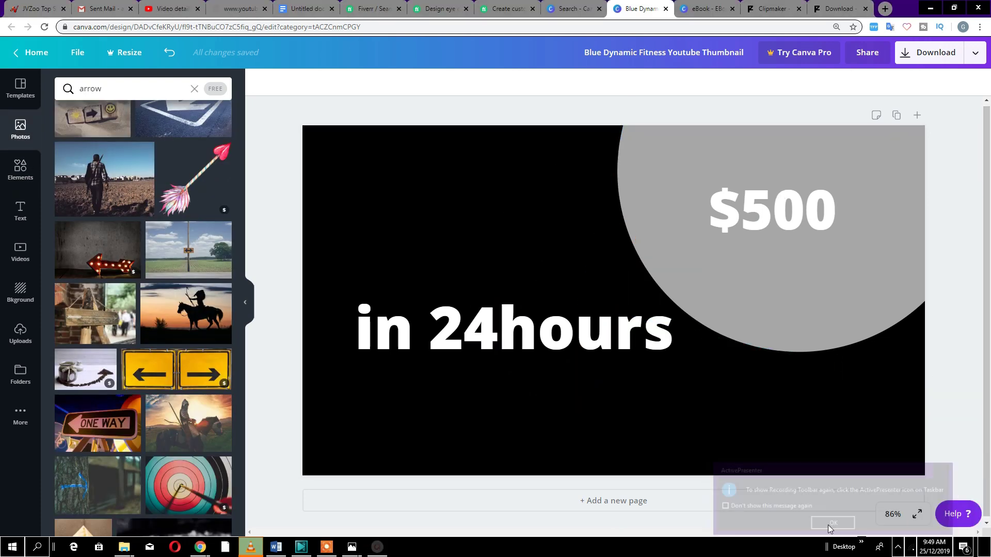
Colour the $500 text red, then darken it to #cf1717 with the custom picker.
click(758, 212)
click(405, 84)
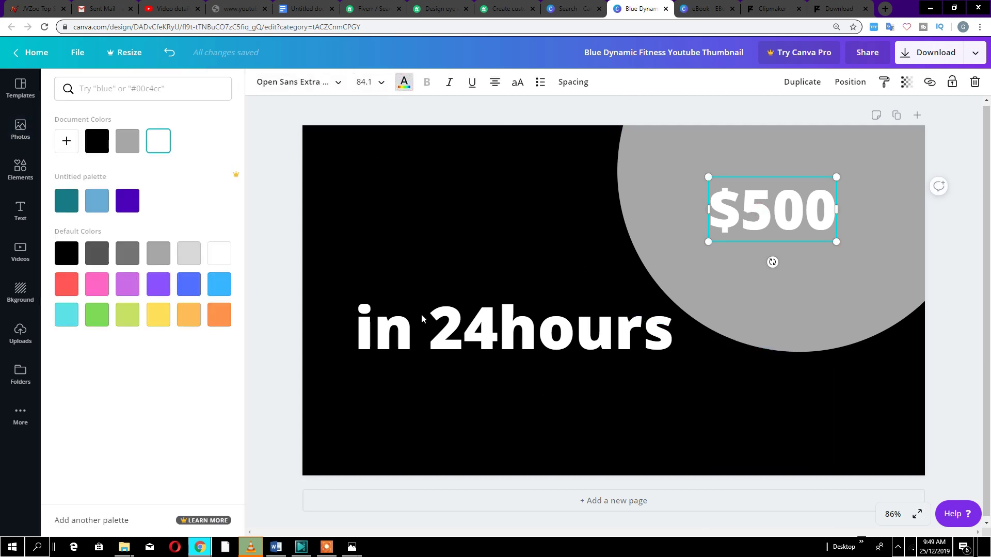
click(72, 290)
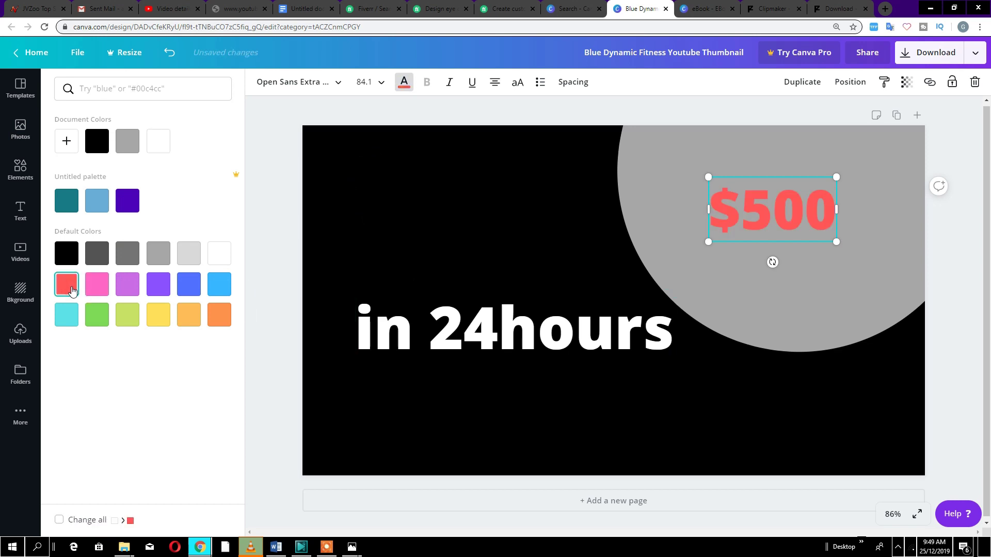
click(68, 149)
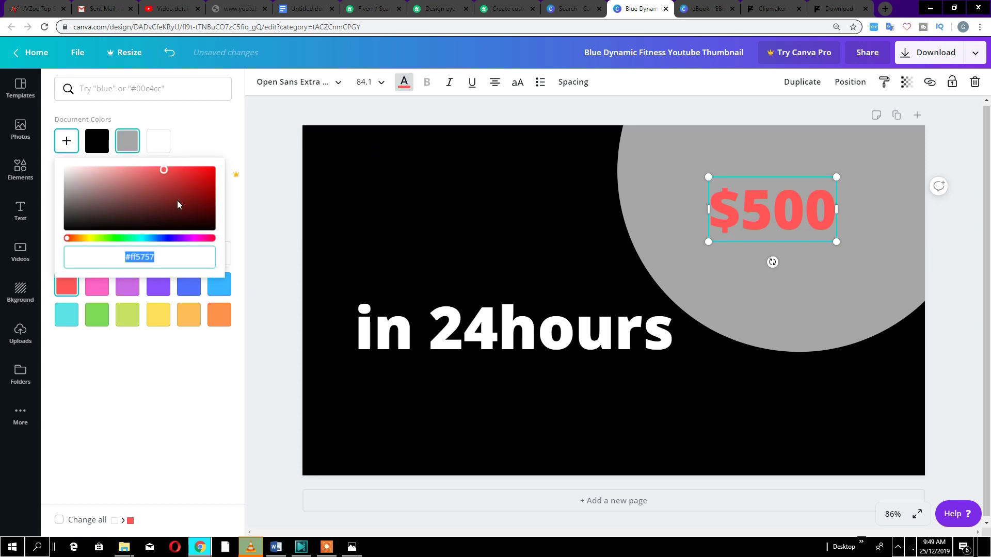
drag(178, 205, 200, 178)
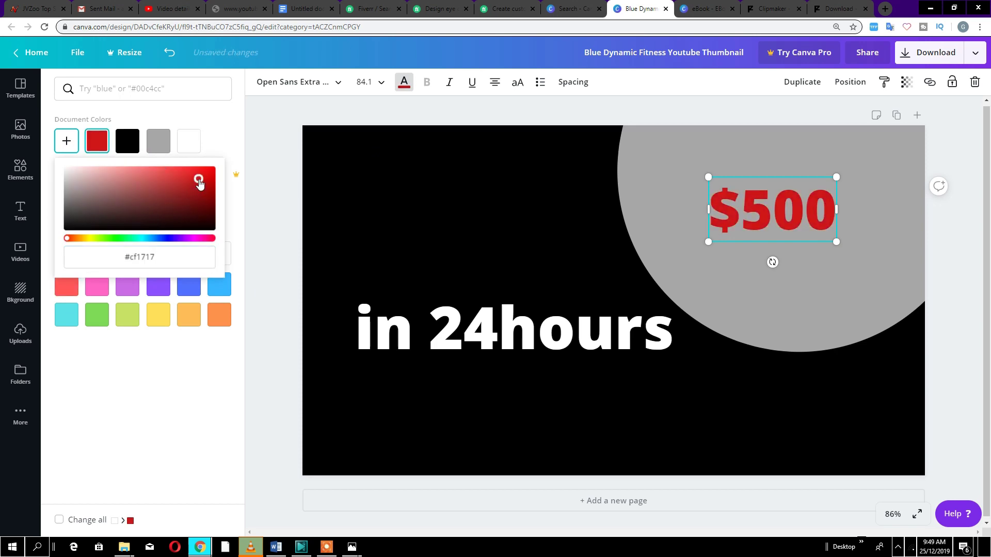
click(447, 329)
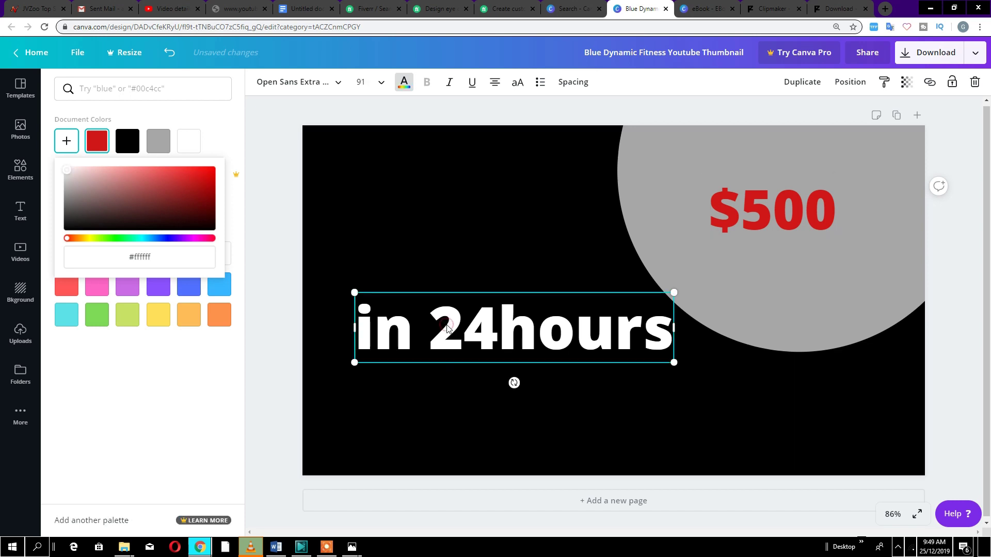
click(92, 140)
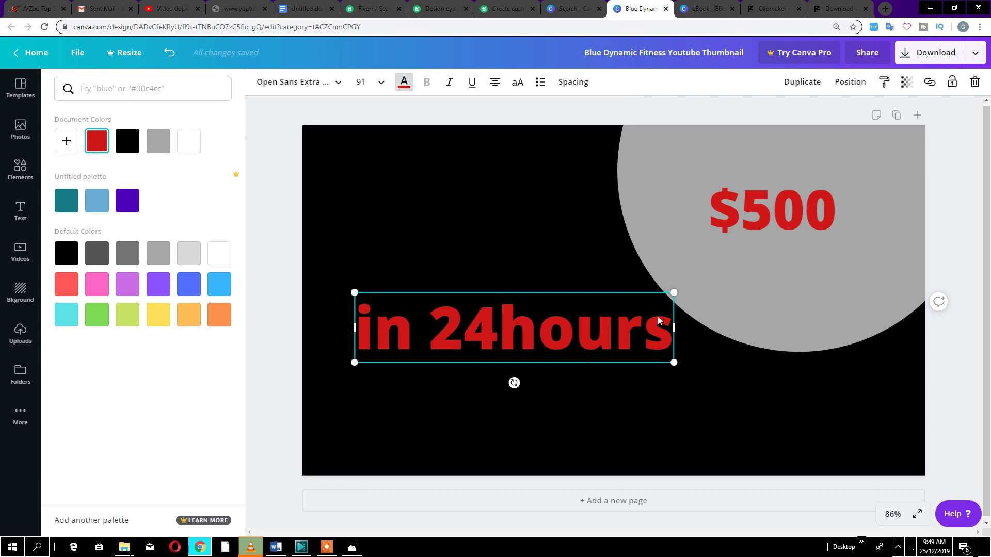
click(898, 542)
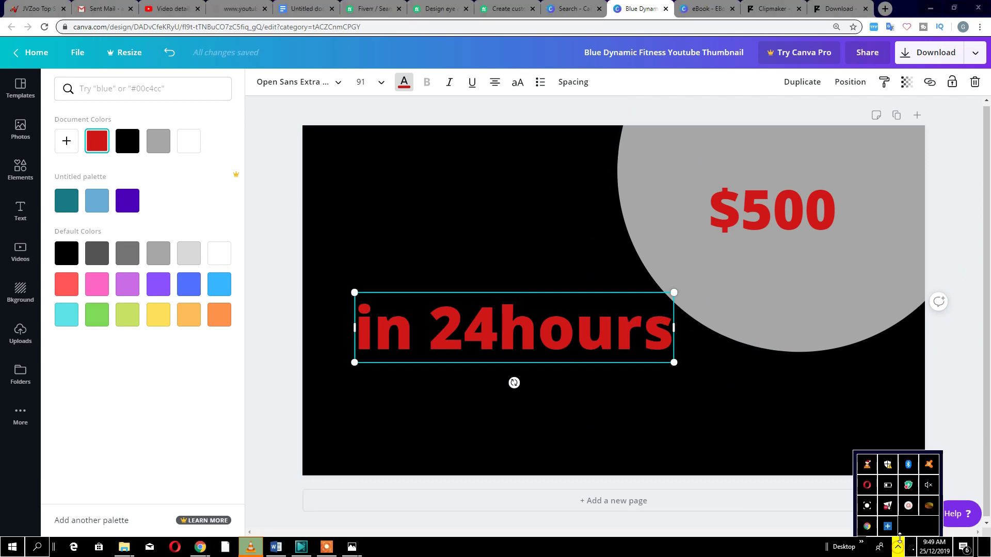
click(908, 506)
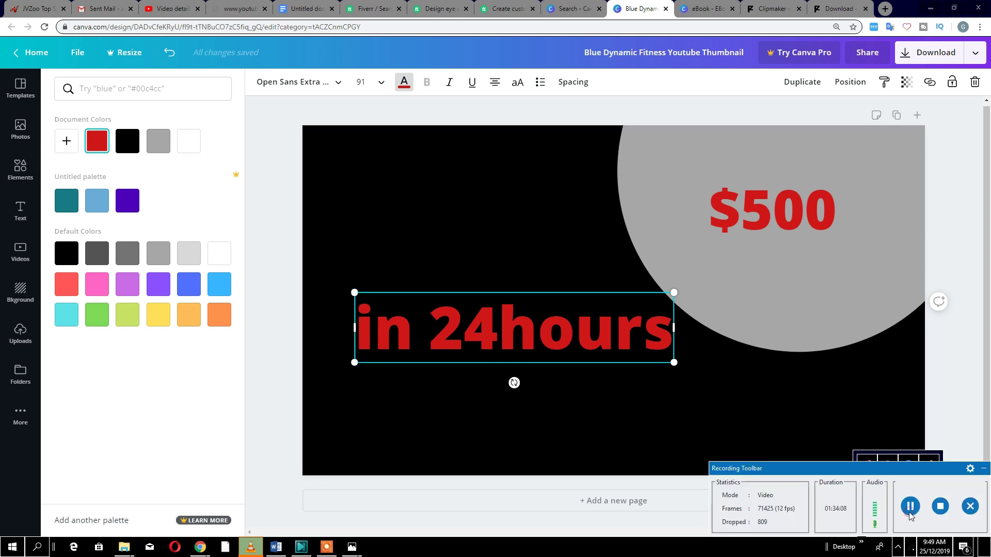
click(983, 471)
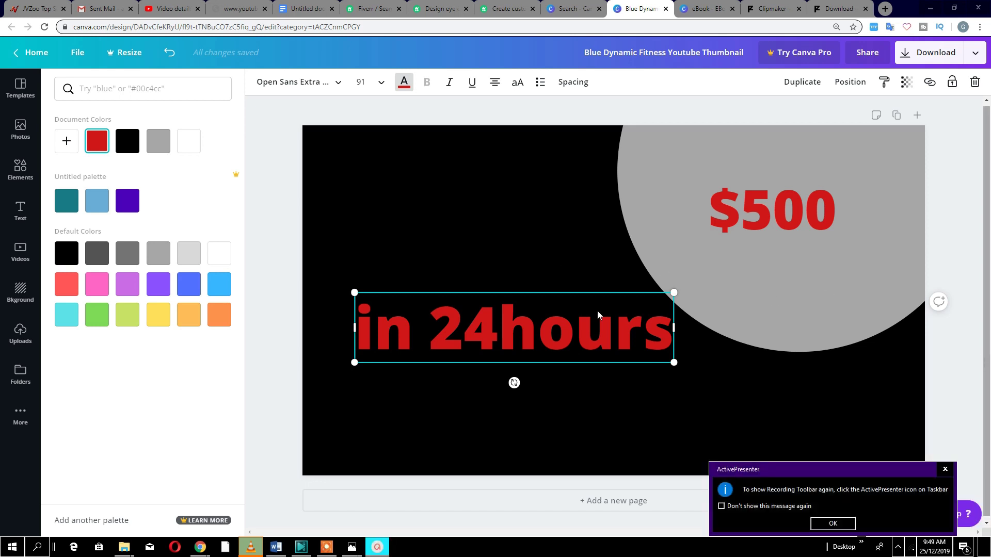
click(828, 524)
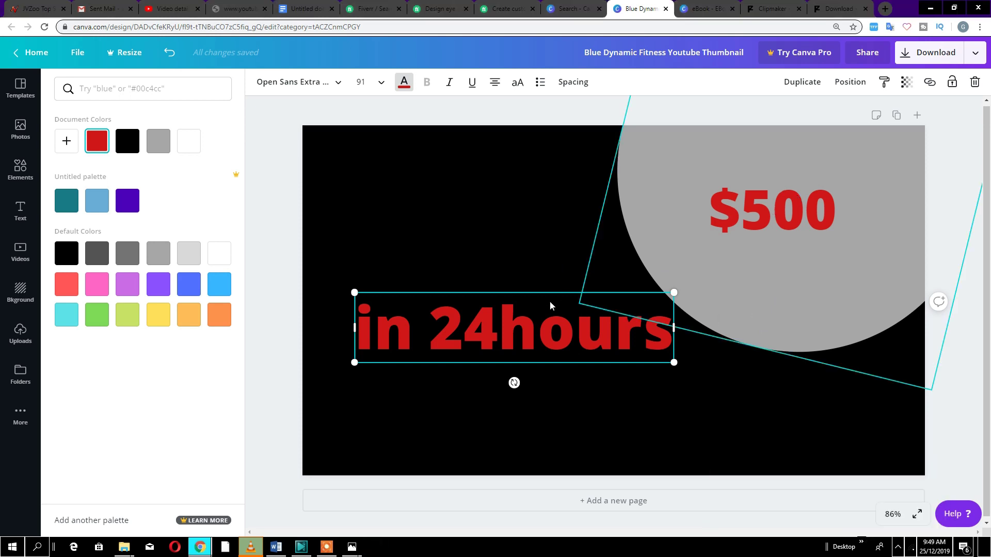
Download the Blue Dynamic Fitness Youtube Thumbnail as a PNG file.
click(920, 56)
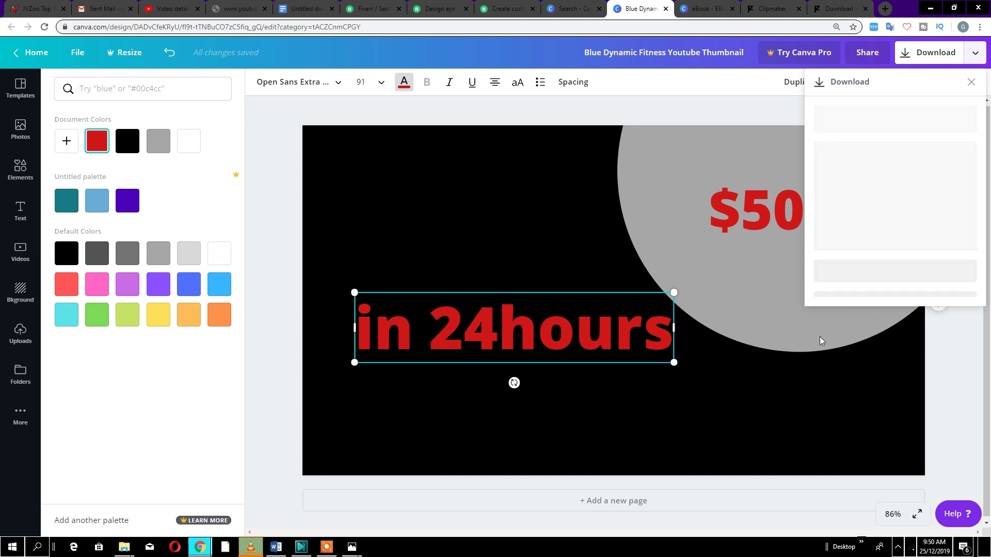
click(831, 405)
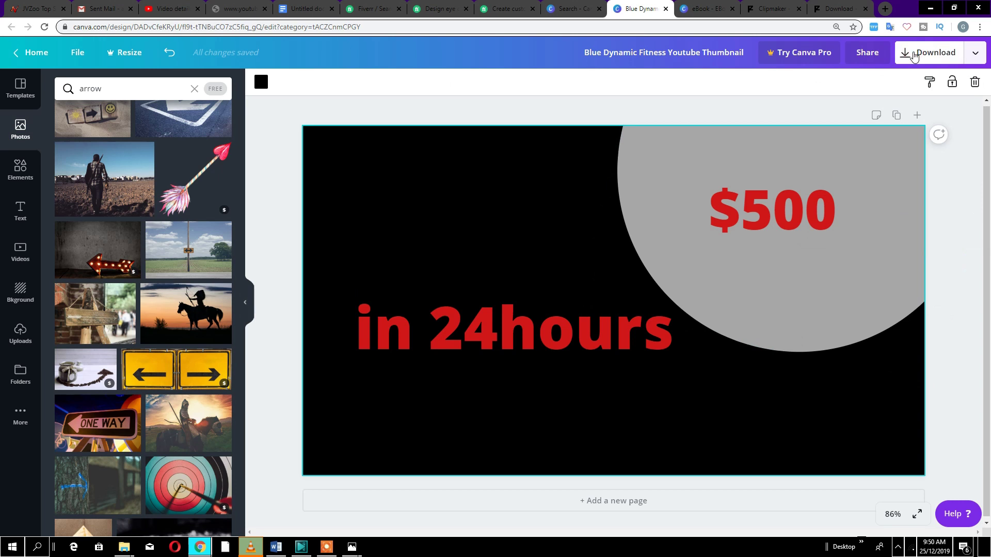
click(913, 57)
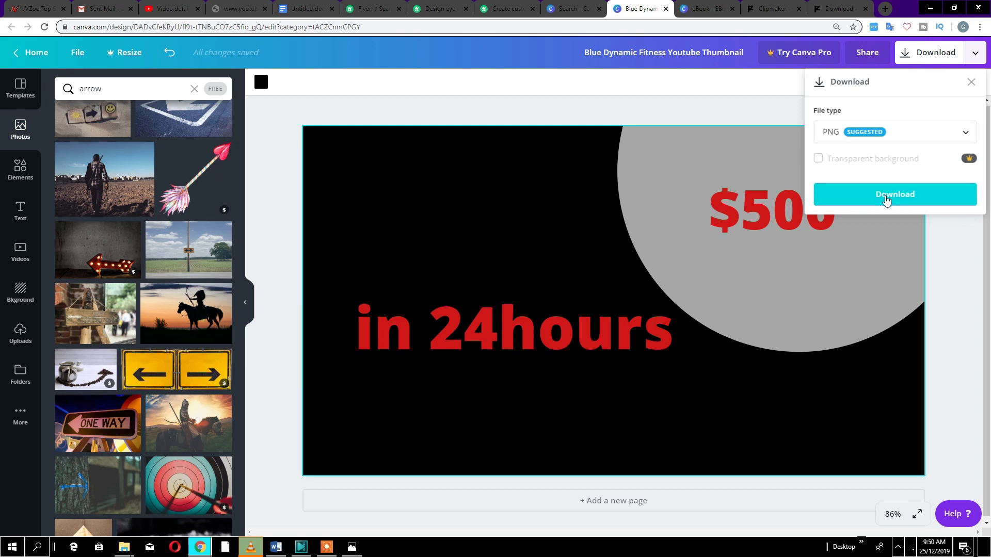
click(885, 199)
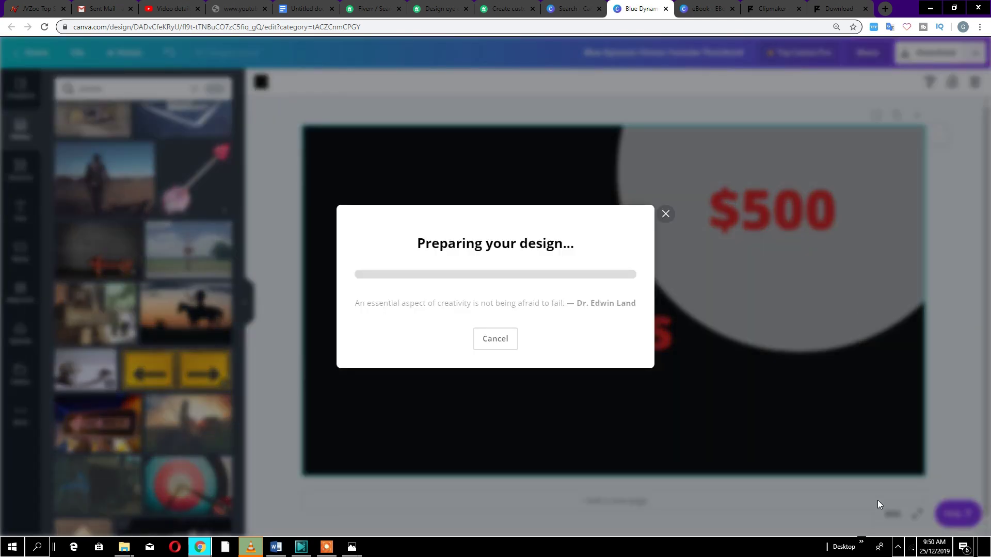
Toggle the screen recorder's controls from the tray and confirm its prompt.
click(897, 547)
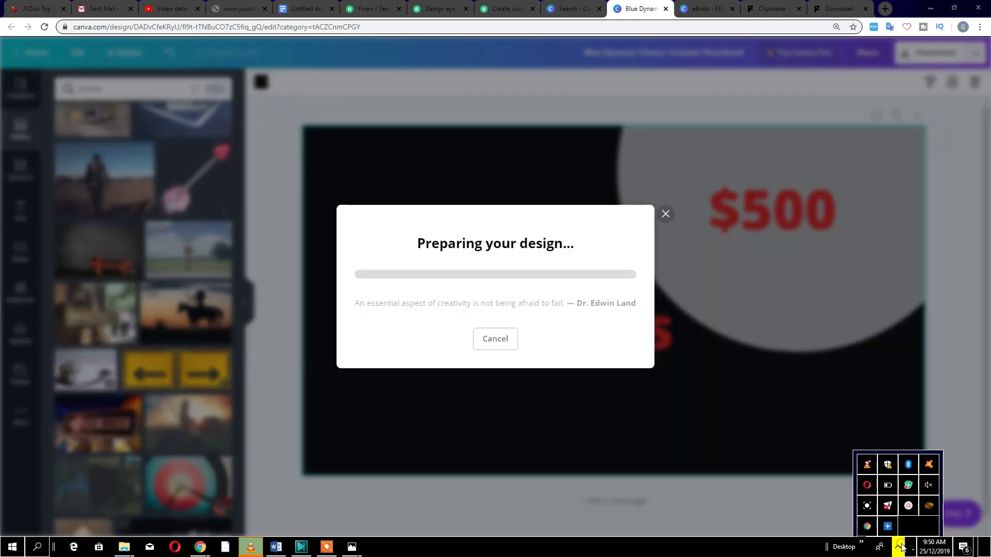
click(904, 507)
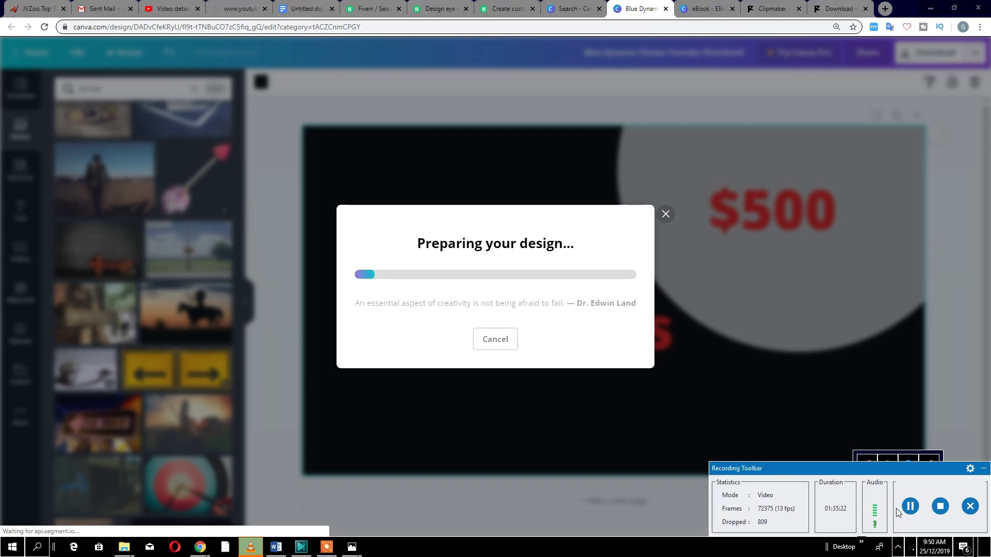
click(910, 506)
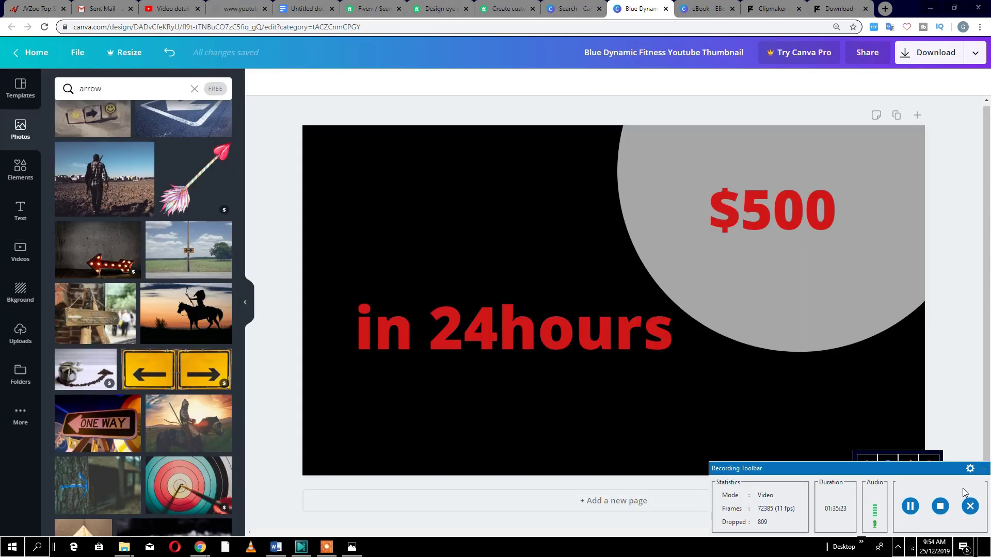
click(982, 469)
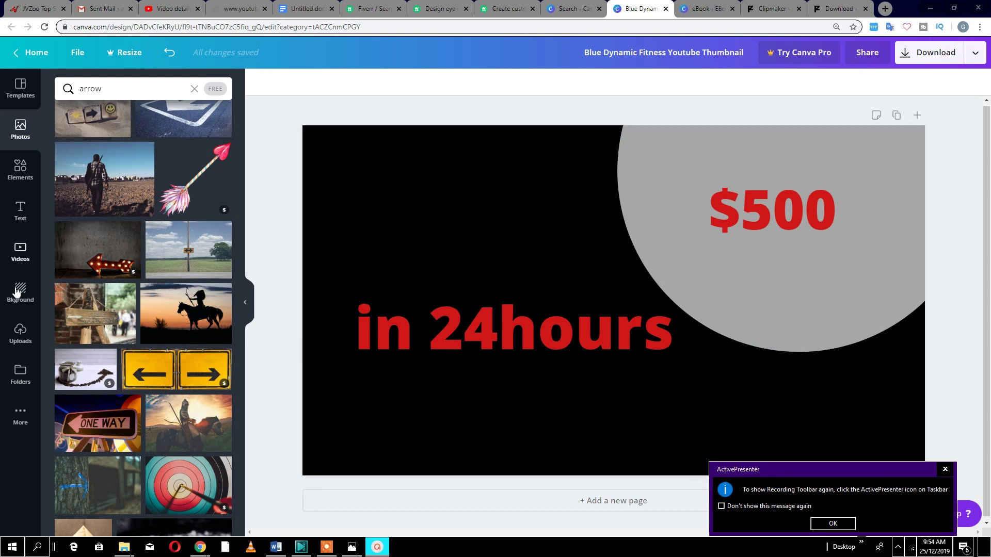
key(Return)
Upload the kffkkf red arrow image from Downloads to Canva's uploads.
click(21, 331)
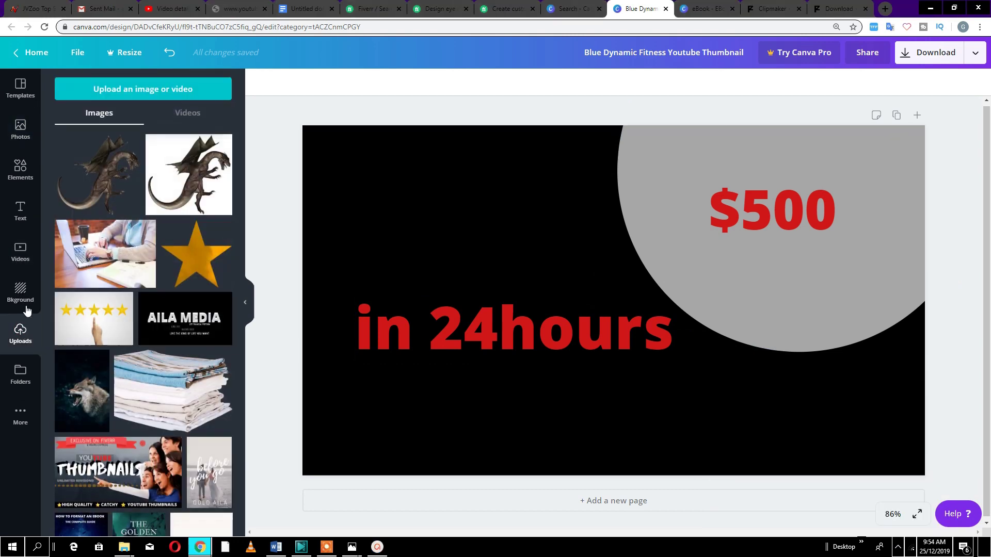
click(125, 97)
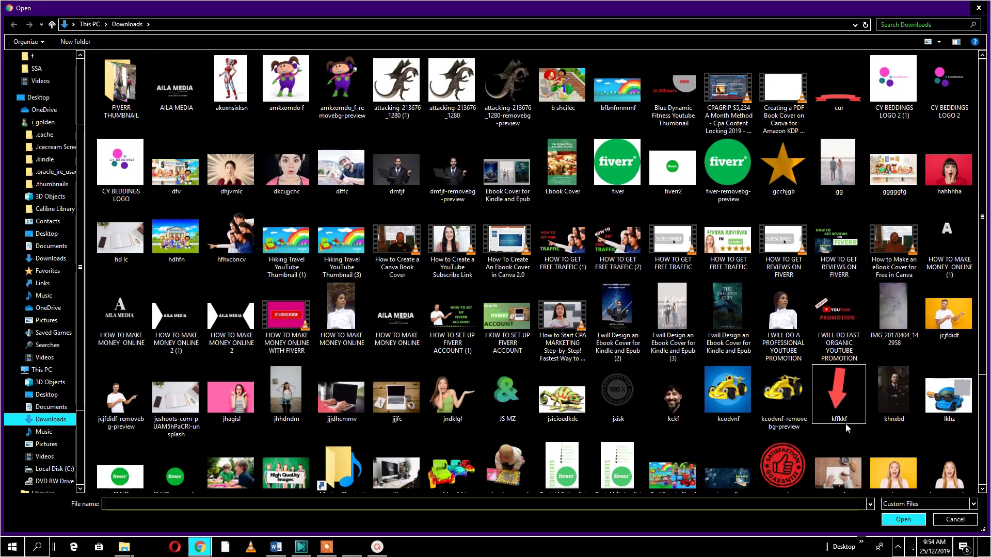
click(837, 409)
click(903, 520)
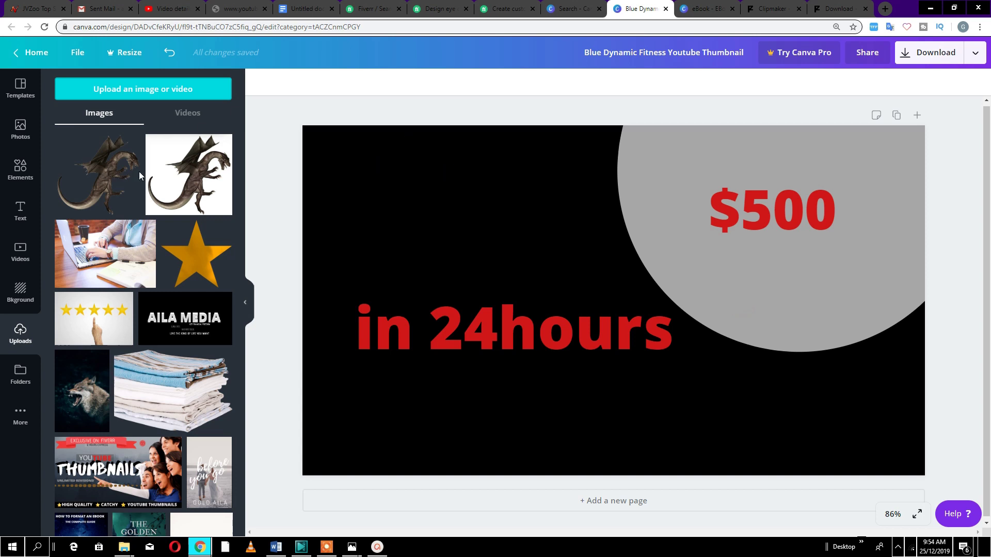
Undo the last change, cancel a second upload, and toggle the recorder's controls.
key(ctrl+z)
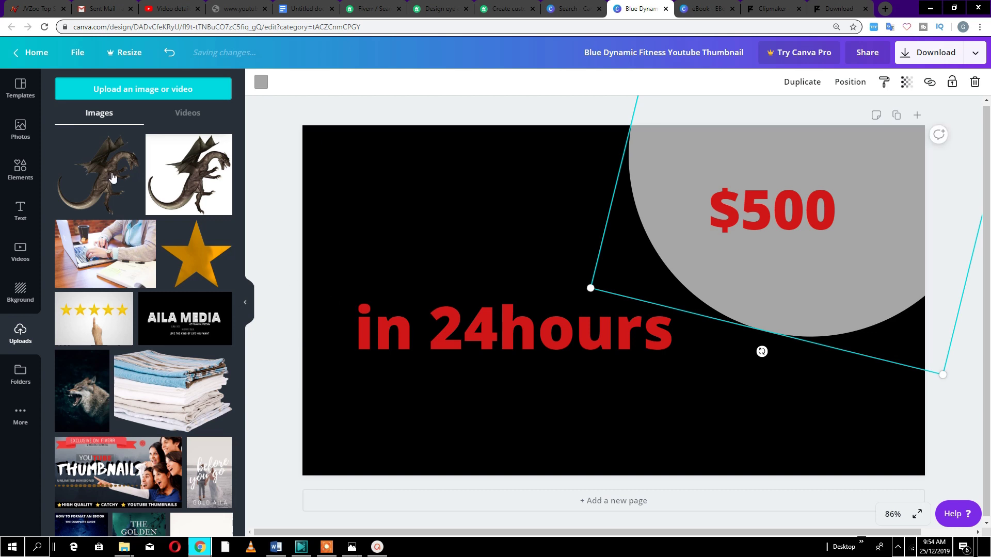
click(122, 92)
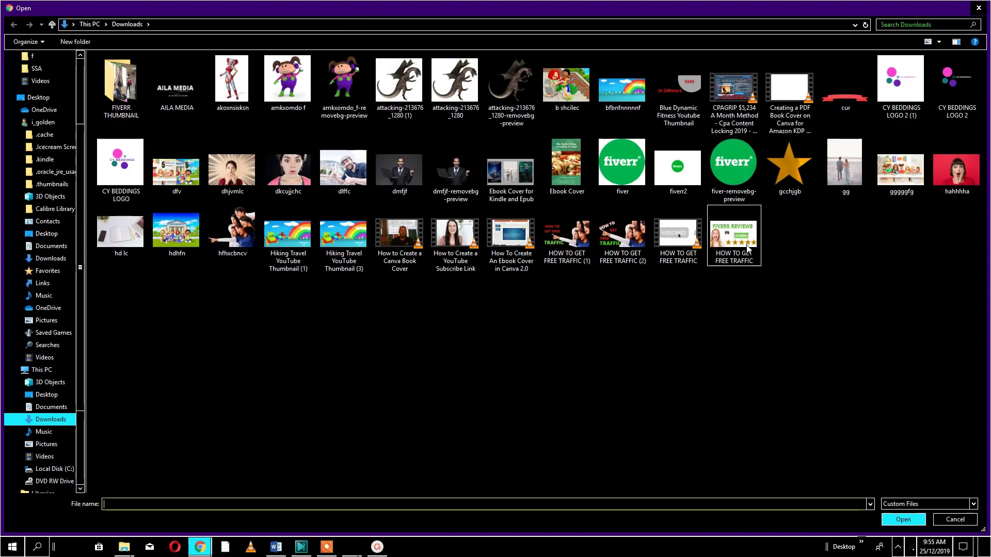
click(949, 519)
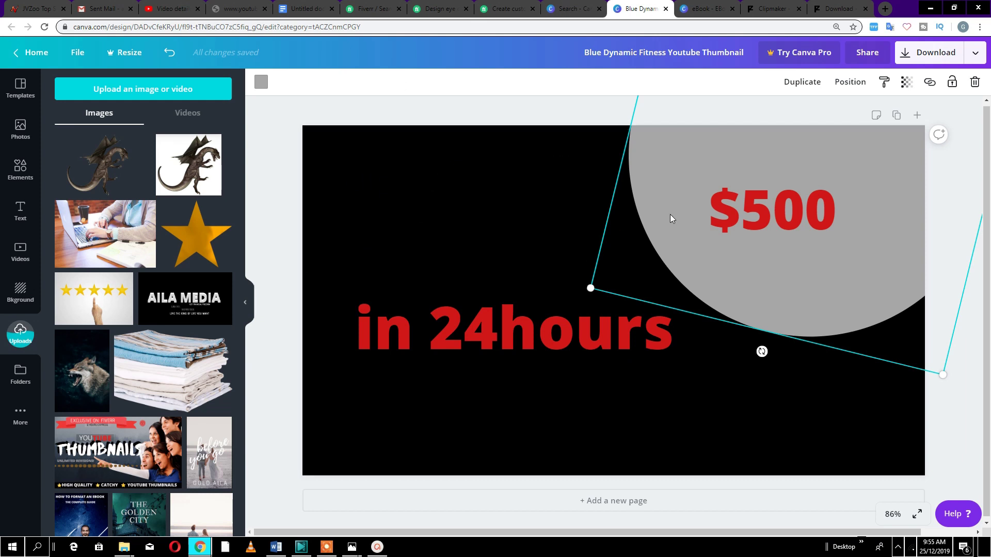
click(897, 549)
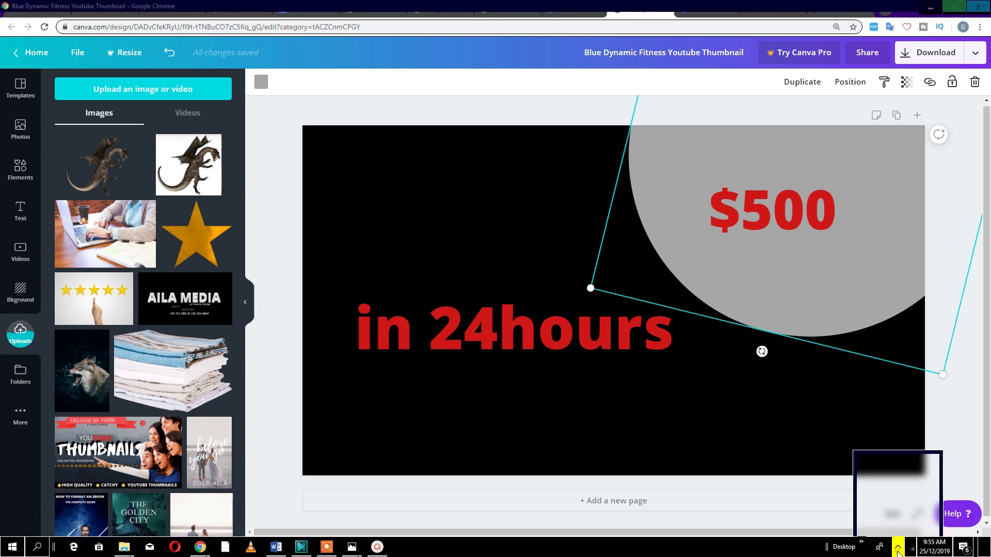
click(887, 509)
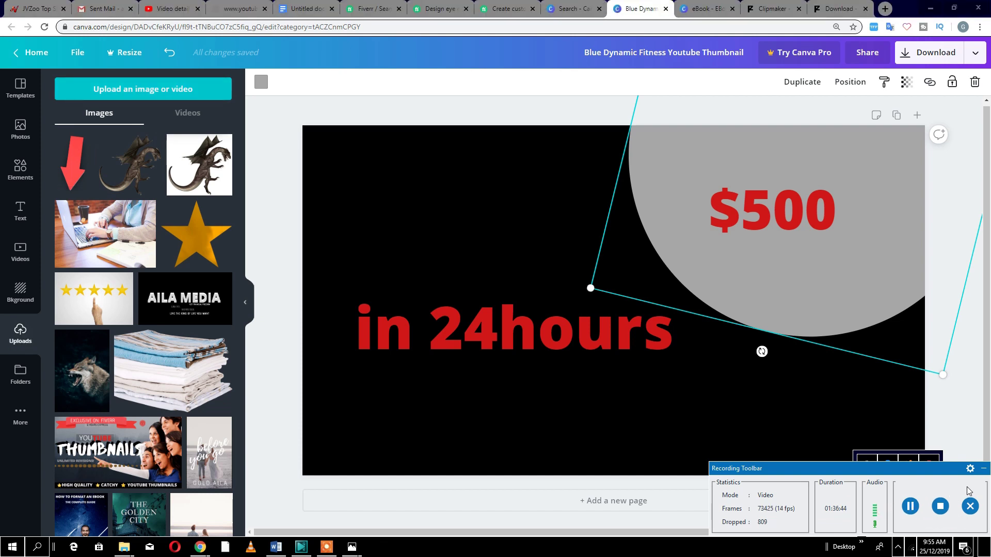
click(983, 468)
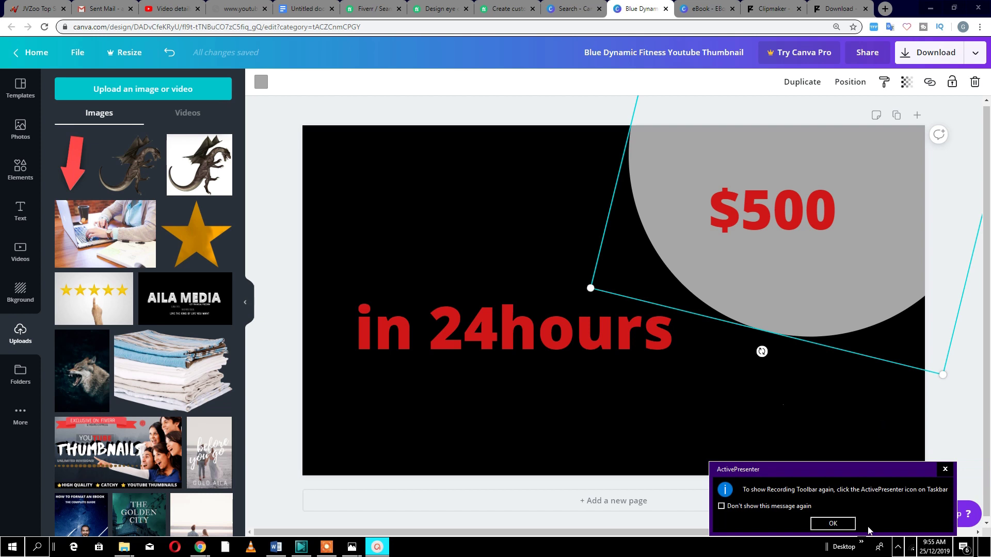
Duplicate the red arrow, delete the copy, and move the original up toward the text.
click(831, 523)
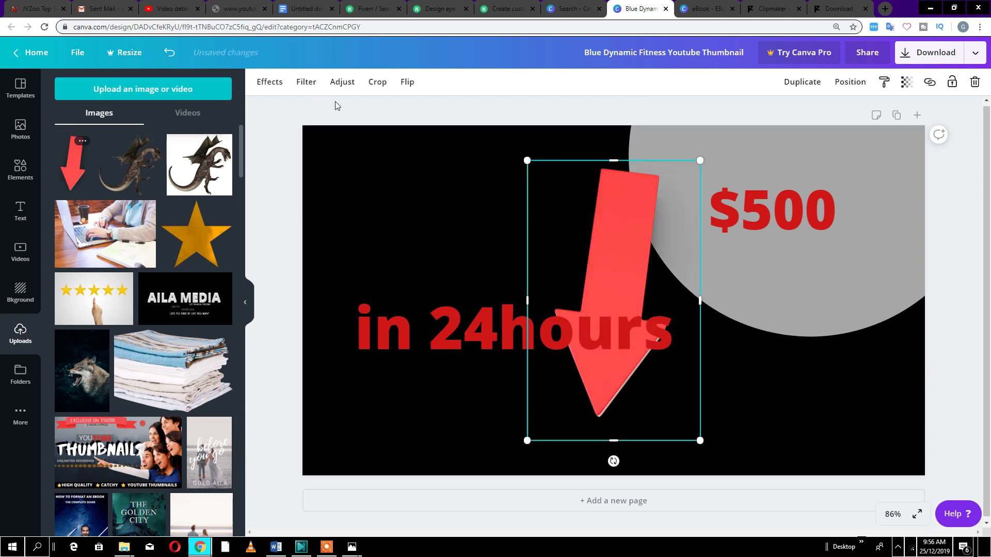
key(ctrl+d)
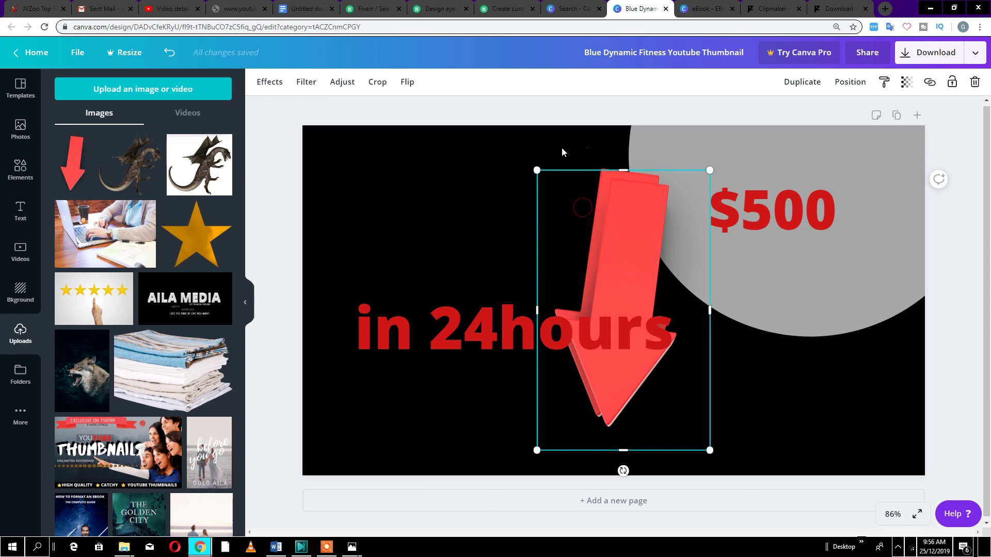
drag(570, 187, 734, 298)
key(Delete)
drag(645, 179, 684, 105)
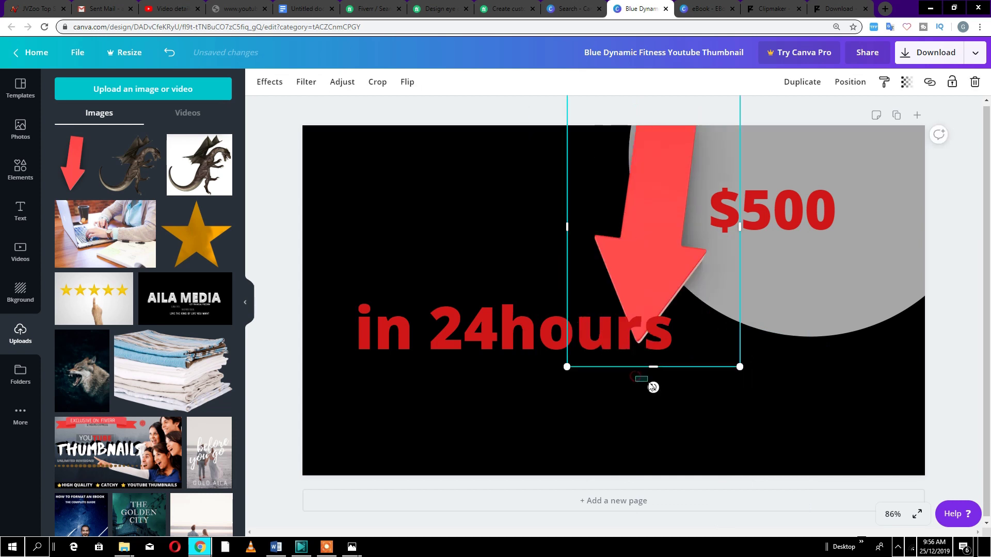
key(Escape)
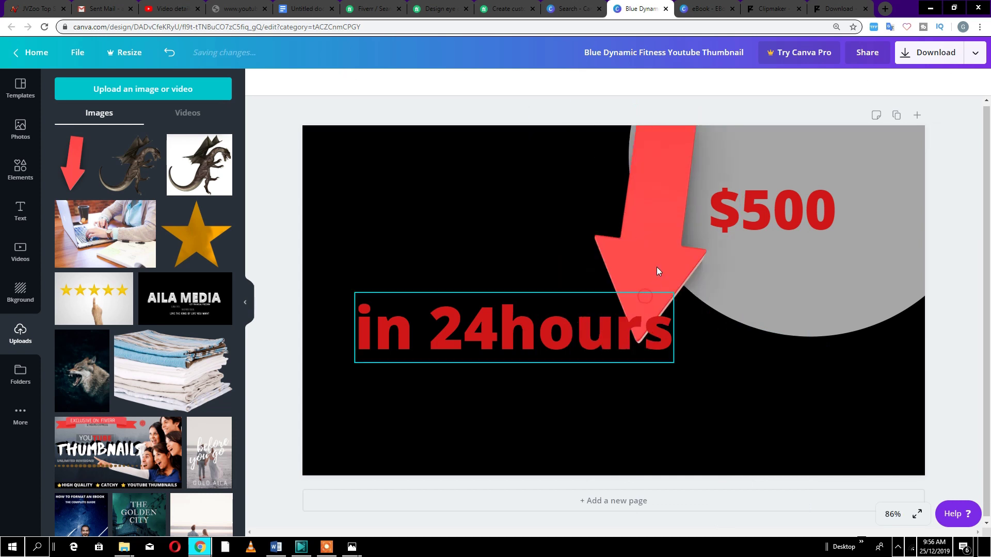
Rotate the arrow diagonally, shrink it, and place it between $500 and 'in 24hours'.
click(656, 270)
click(672, 364)
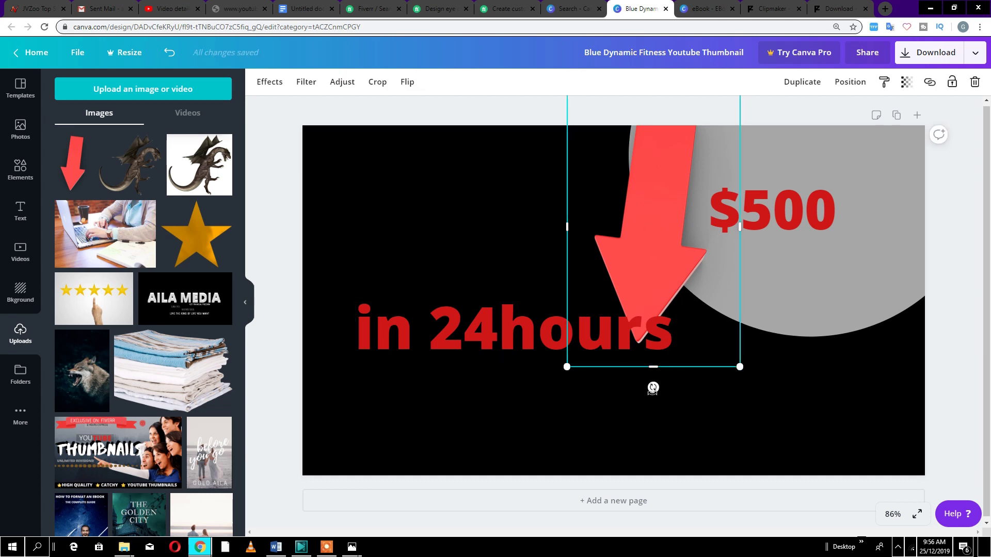
drag(653, 388, 504, 365)
drag(795, 192, 707, 235)
drag(622, 243, 651, 262)
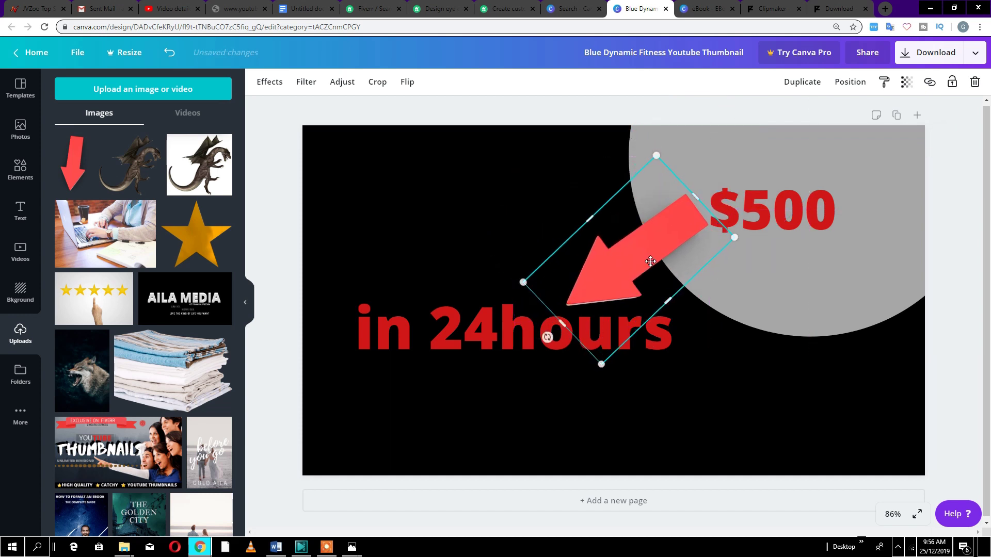
click(421, 342)
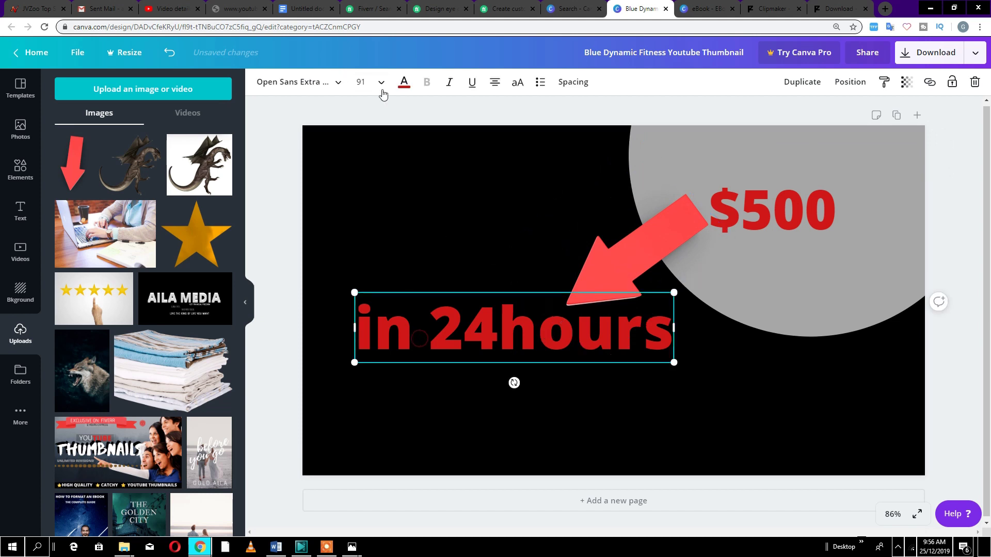
Recolour 'in 24hours' to custom blue #1135db and apply the same blue to '$500'.
click(403, 84)
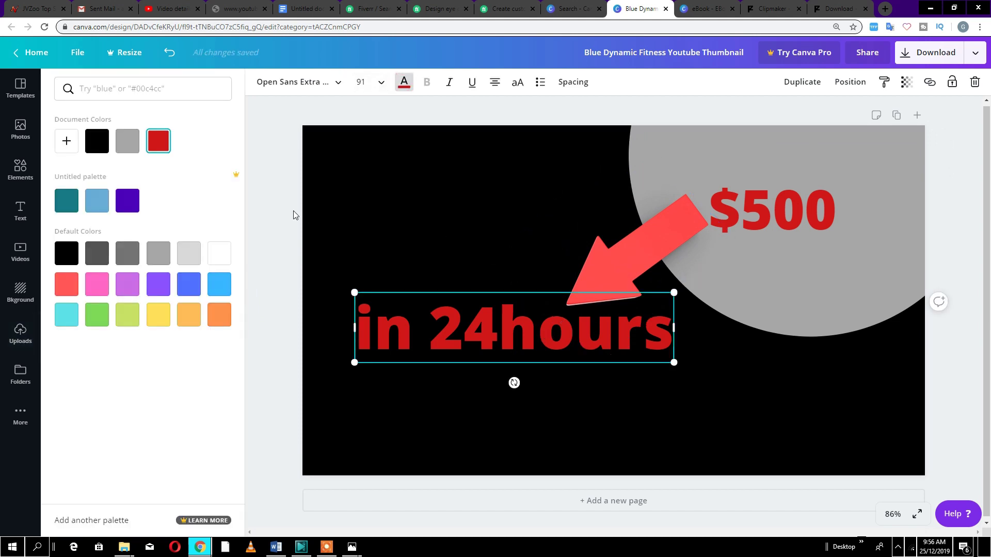
click(190, 290)
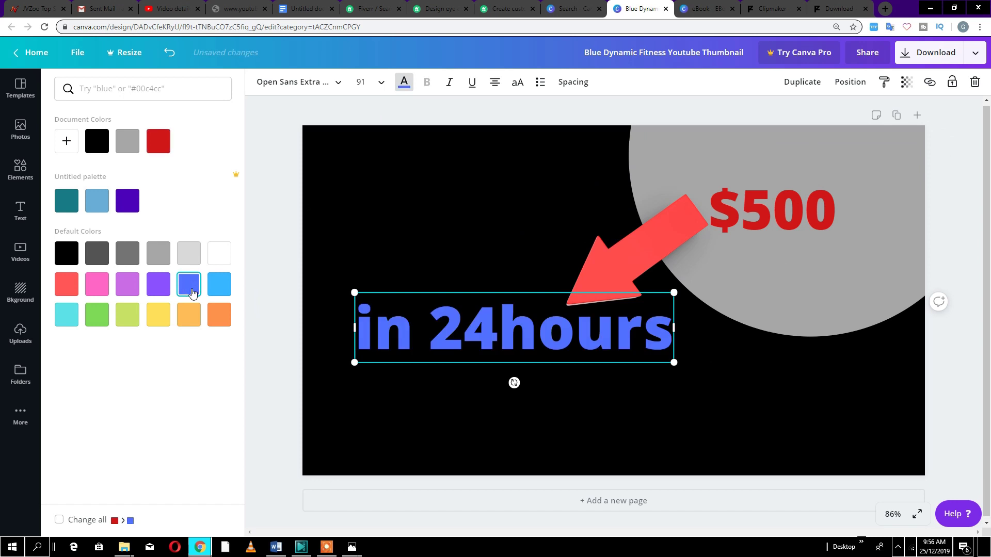
click(71, 141)
click(169, 187)
drag(185, 188, 205, 176)
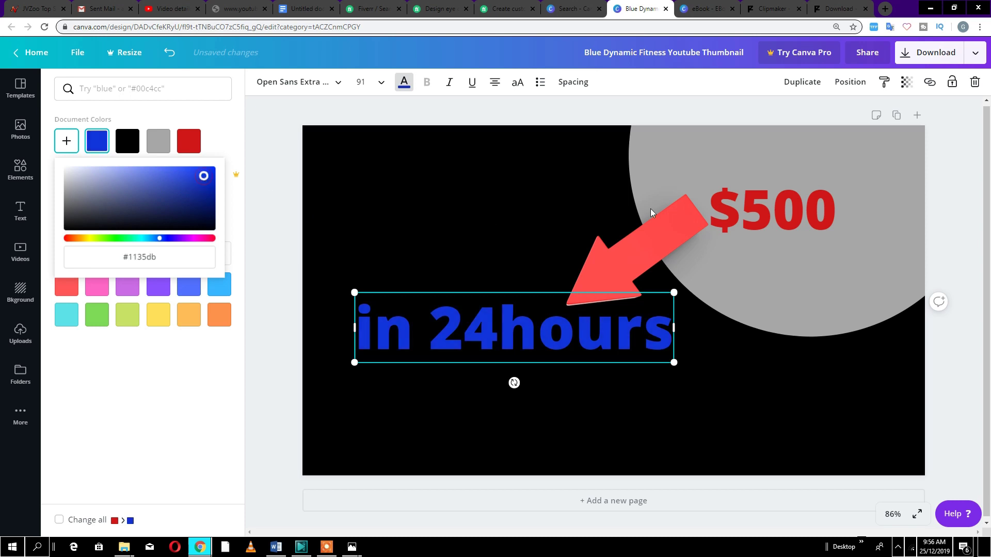
click(748, 213)
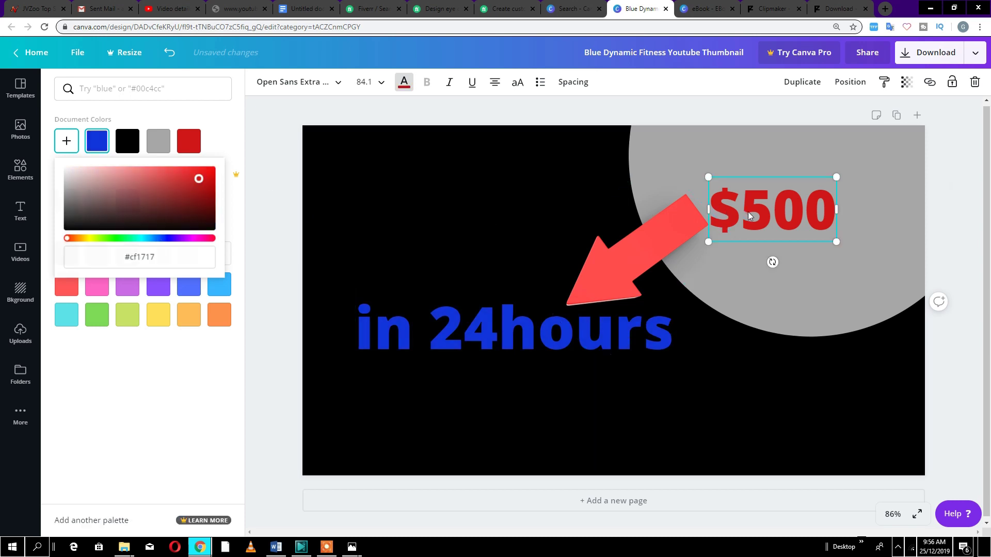
click(97, 141)
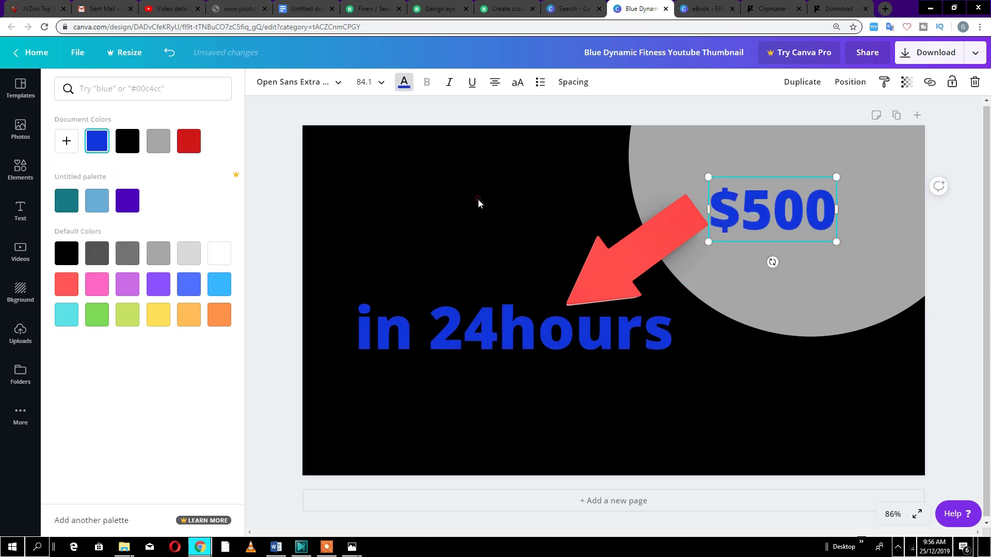
click(479, 203)
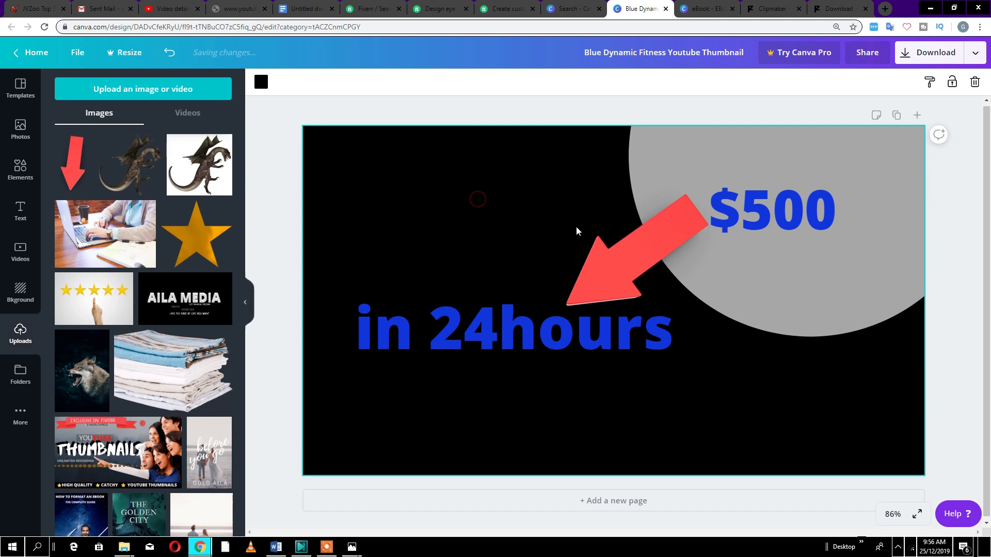
Download the updated blue-text fitness thumbnail as a PNG file.
click(938, 61)
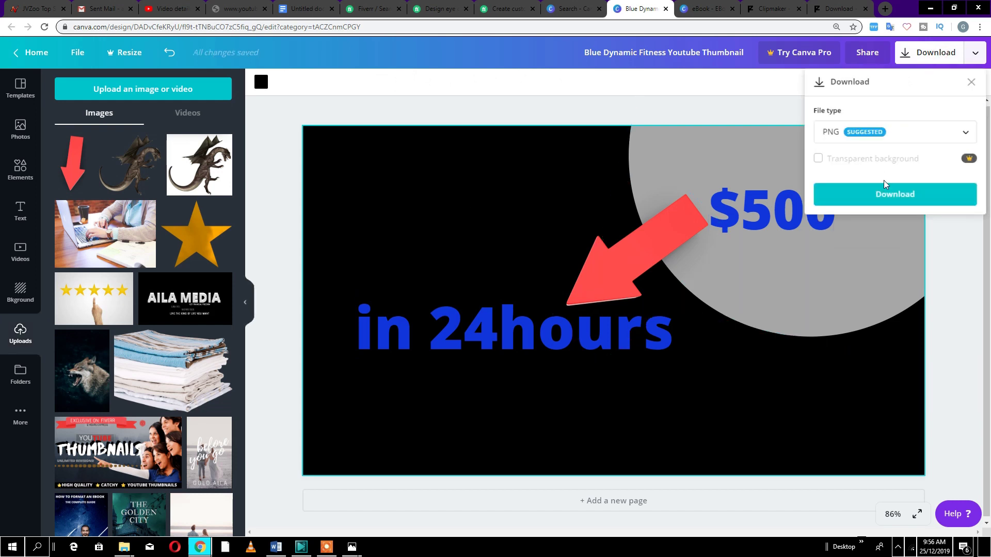
click(892, 199)
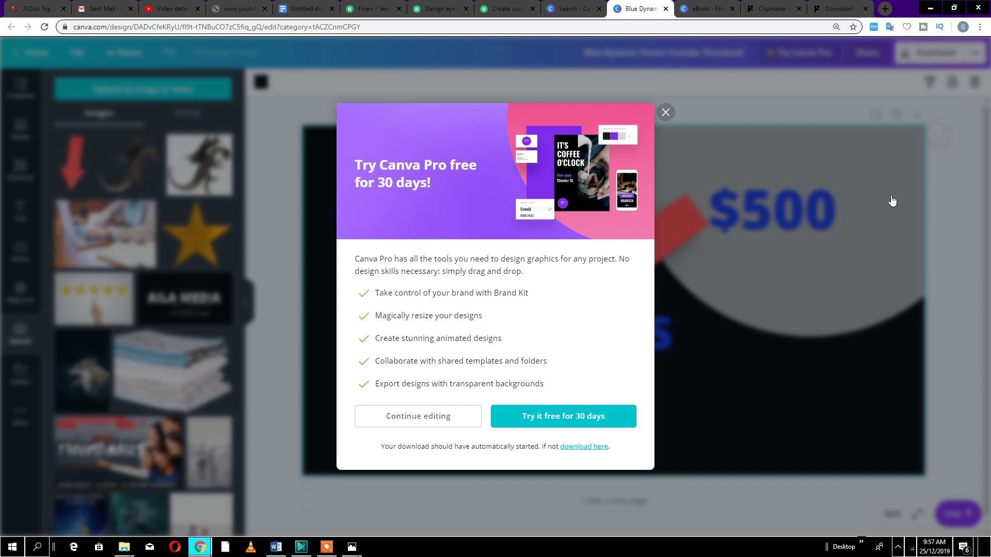
click(899, 550)
Toggle the screen recorder's controls from the tray and dismiss its notices.
click(890, 506)
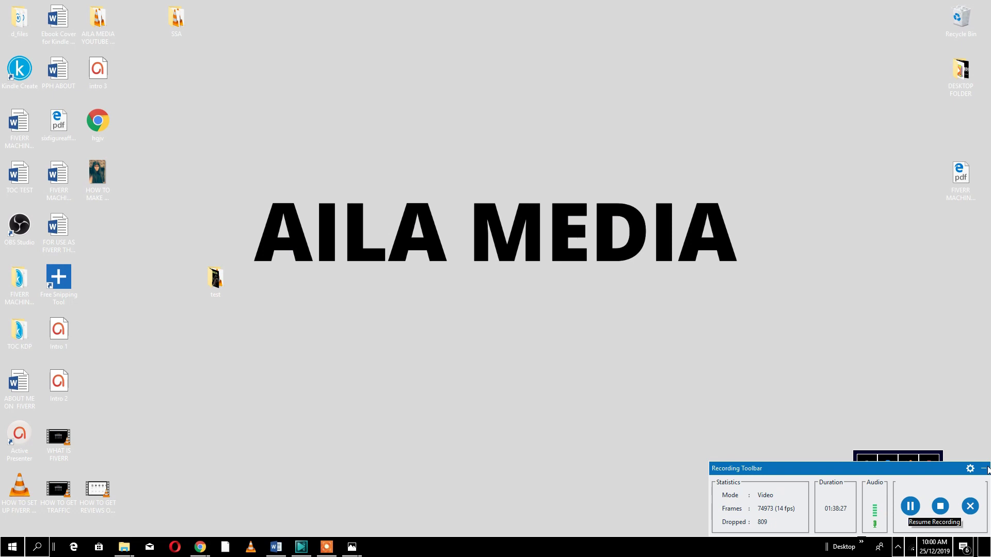
click(985, 469)
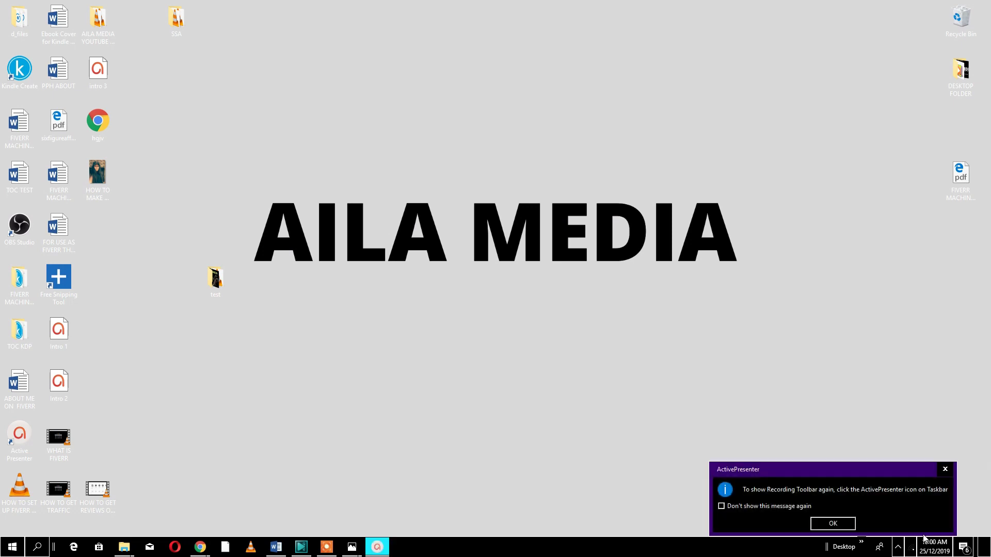
click(839, 525)
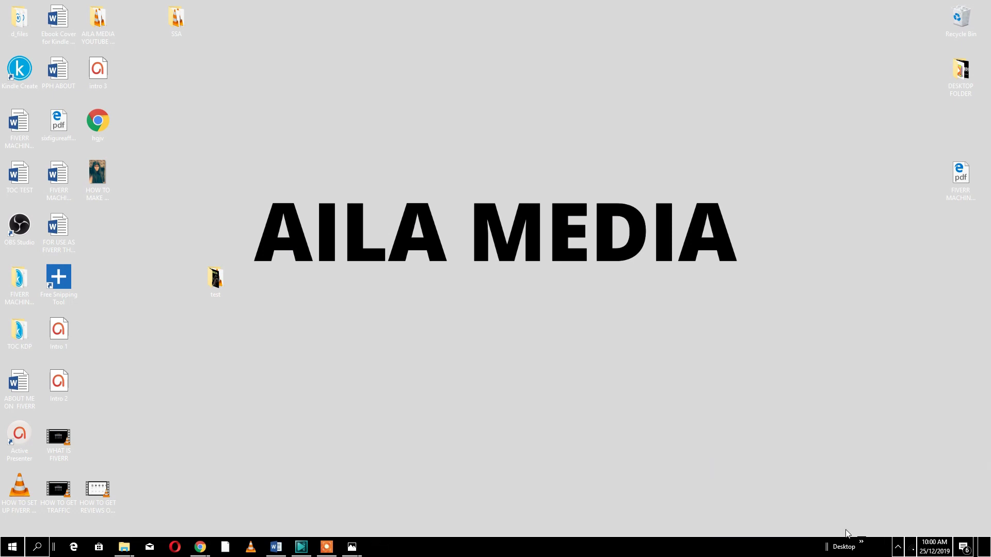
click(898, 550)
click(886, 505)
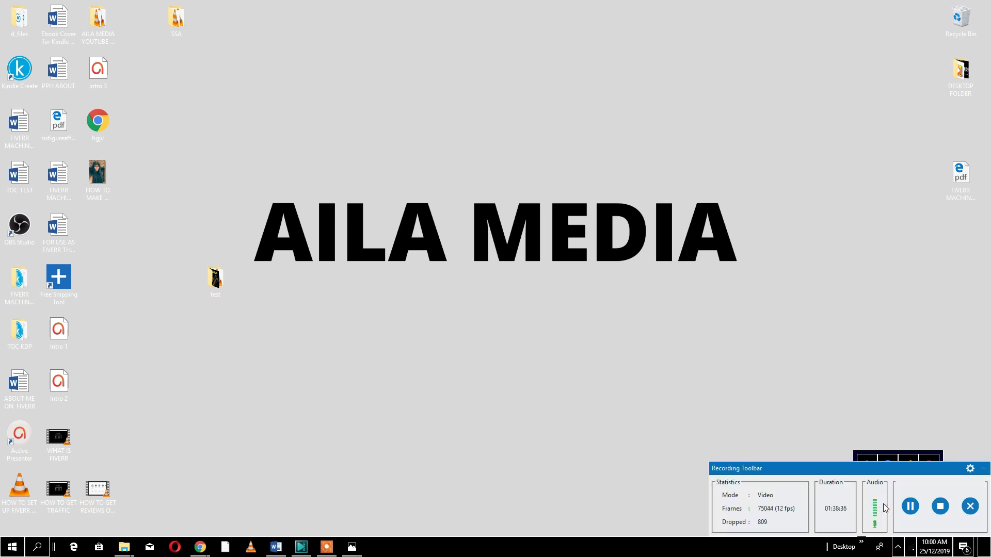
click(982, 468)
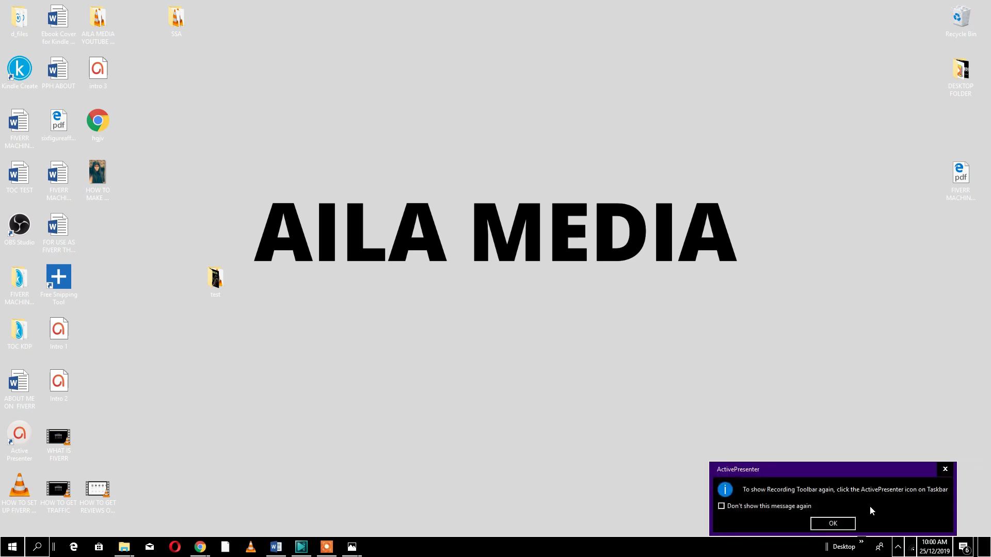
click(830, 524)
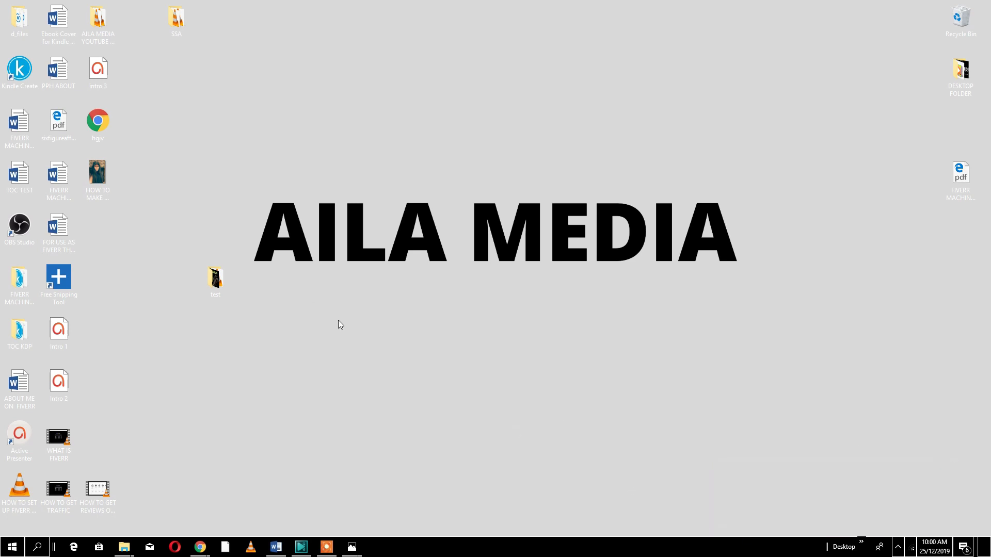
Open the desktop 'test' folder maximized and select AILA MEDIA LOGO DESIGN 2.
click(211, 283)
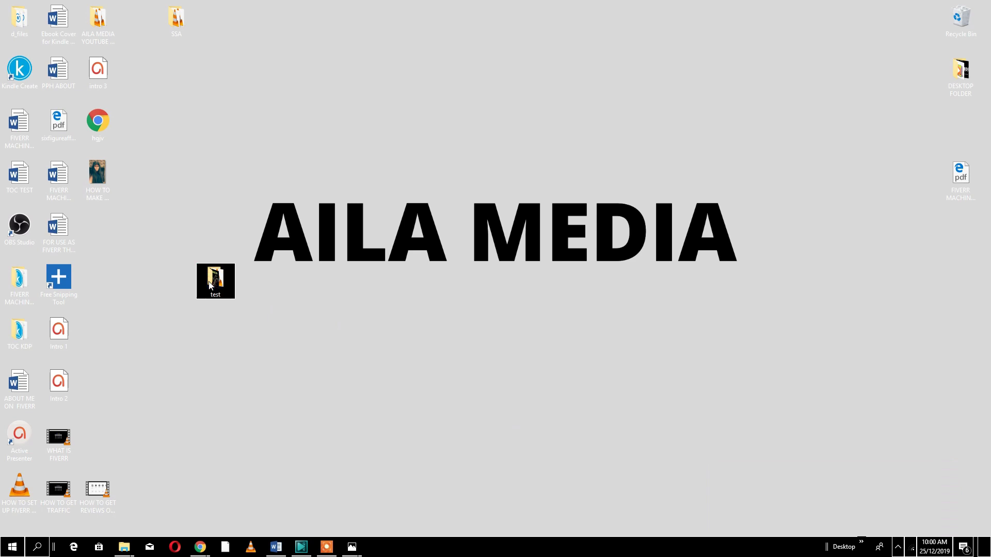
double_click(212, 283)
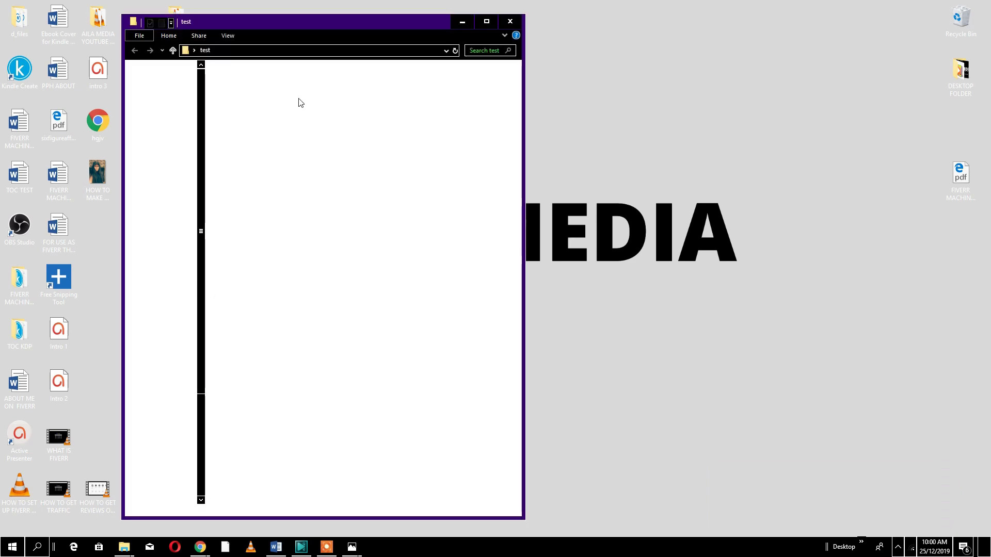
click(486, 21)
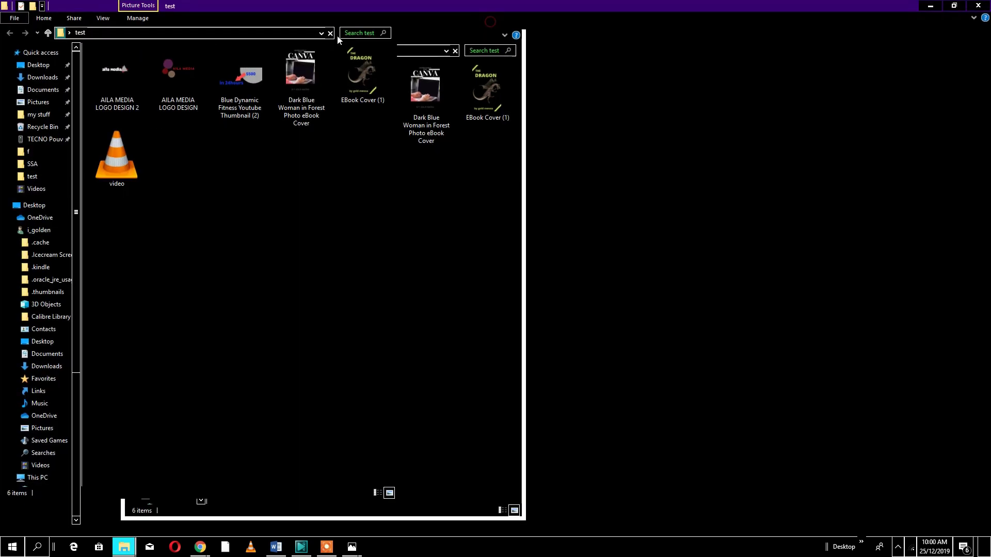
click(103, 74)
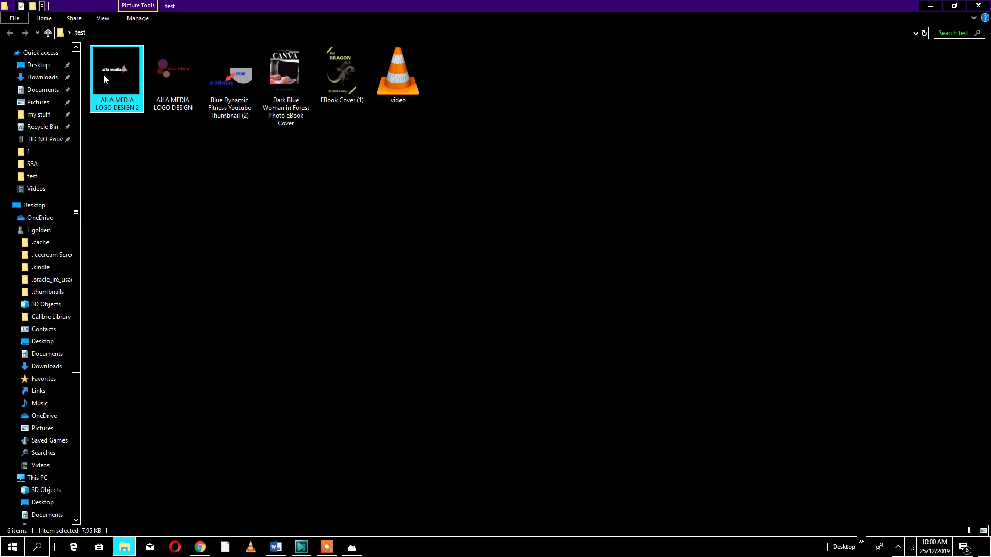
View AILA MEDIA LOGO DESIGN 2 in Photos and browse the logos, thumbnail and ebook covers.
double_click(139, 109)
key(Return)
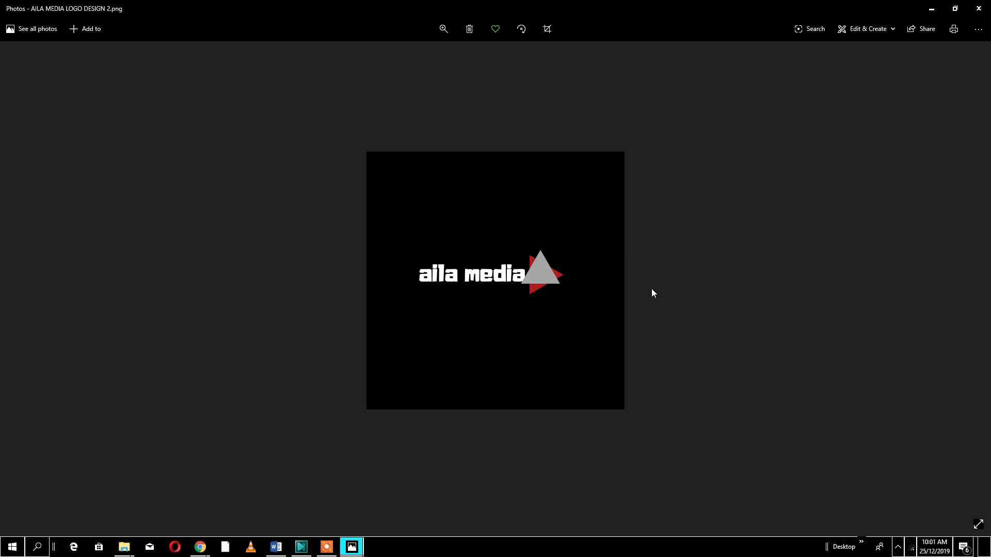
key(Left)
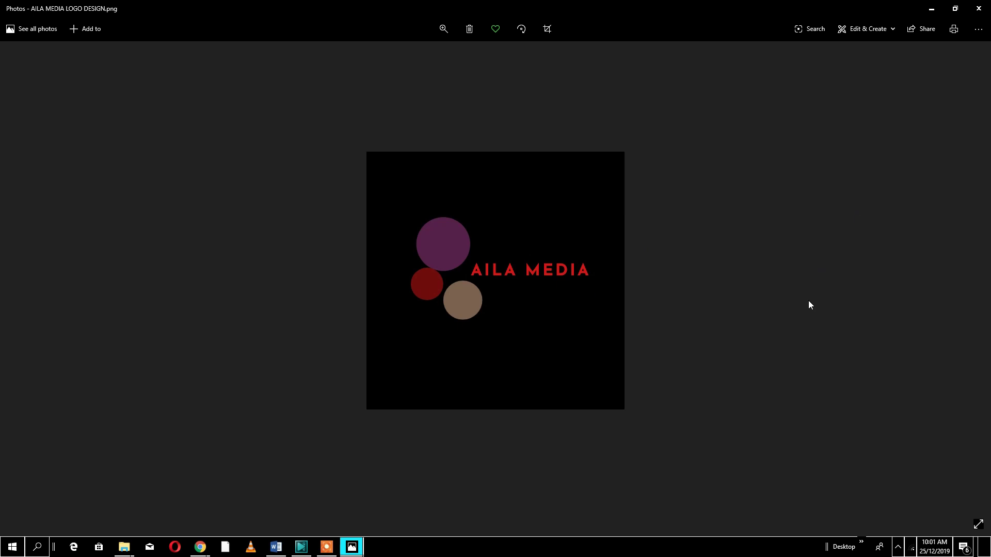
key(Left)
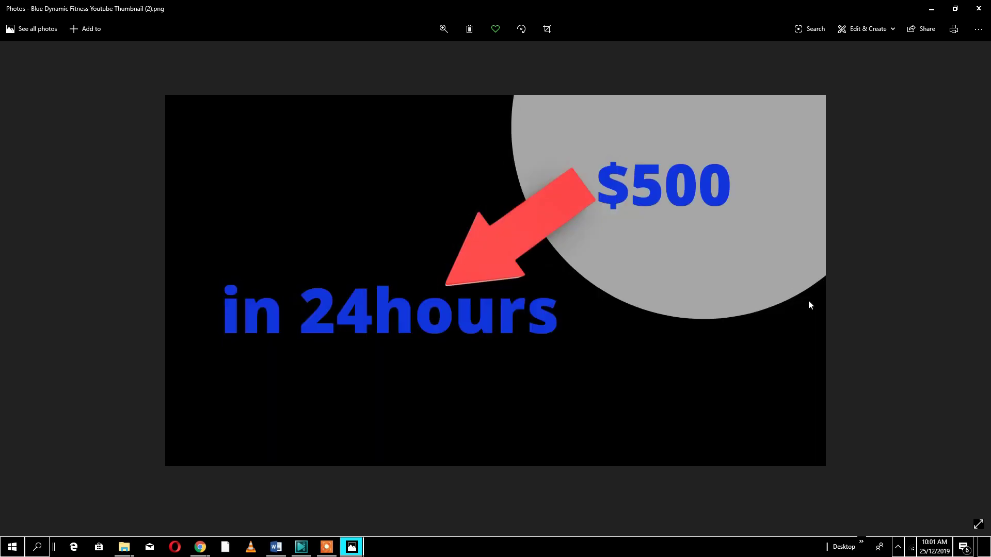
key(Left)
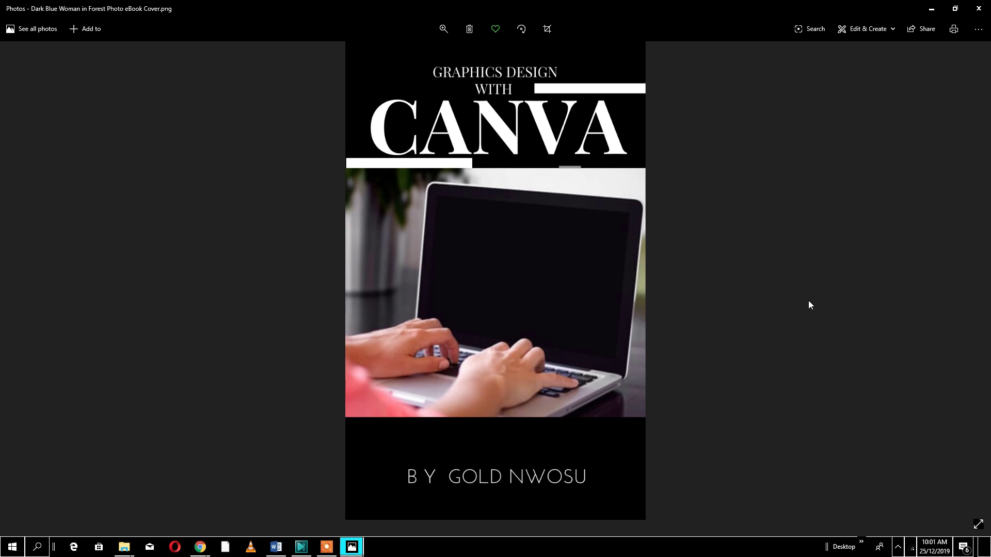
key(Right)
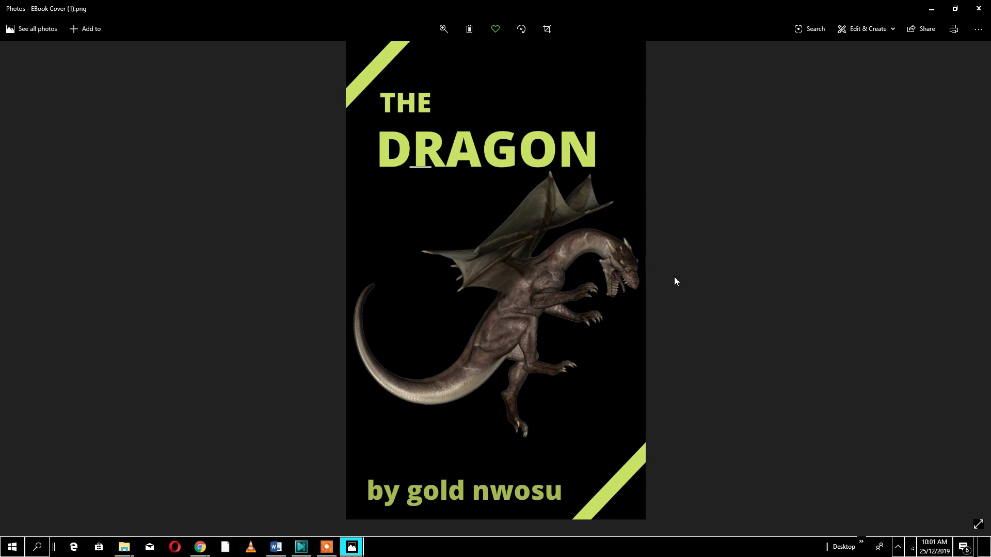
key(Right)
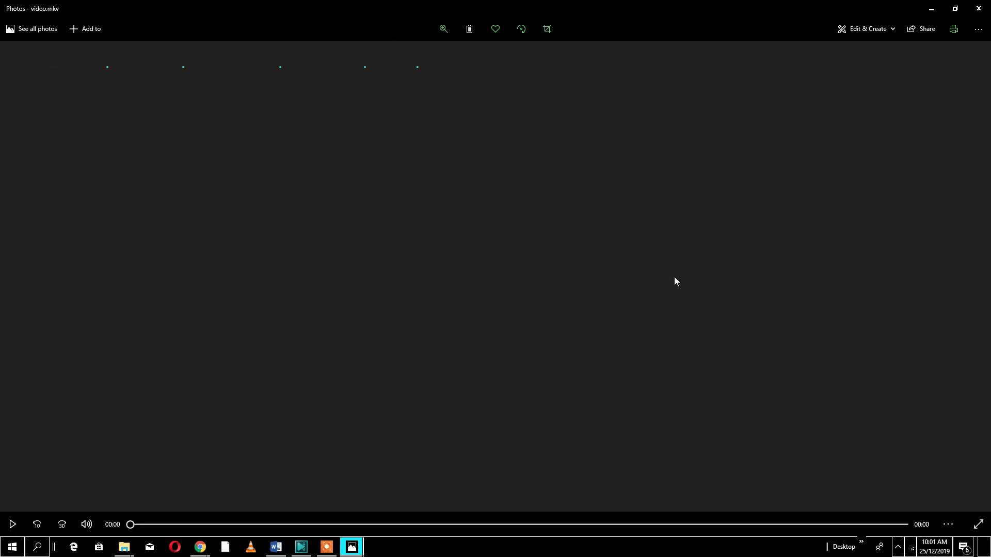
Close Photos, play video.mkv at full volume, then pause and close the player.
click(983, 5)
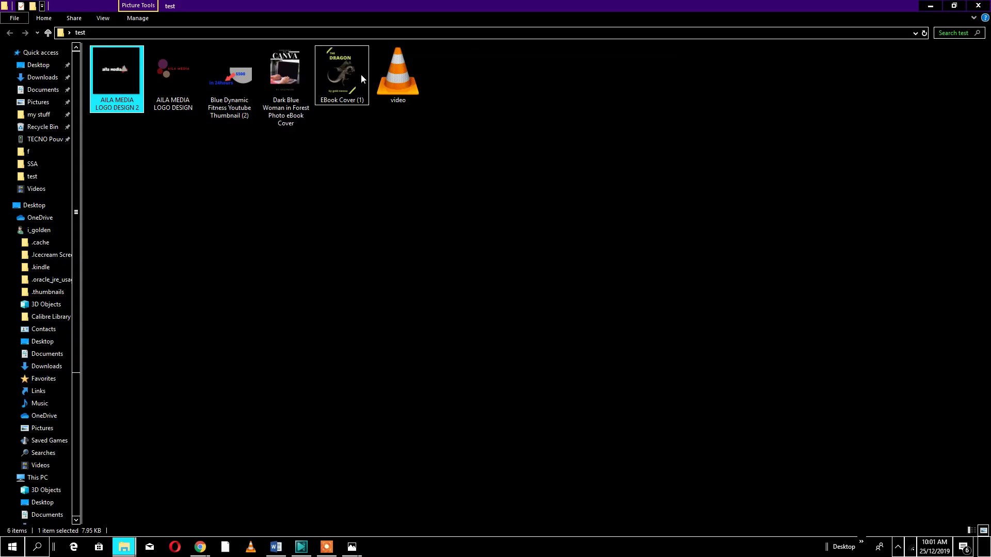
double_click(400, 80)
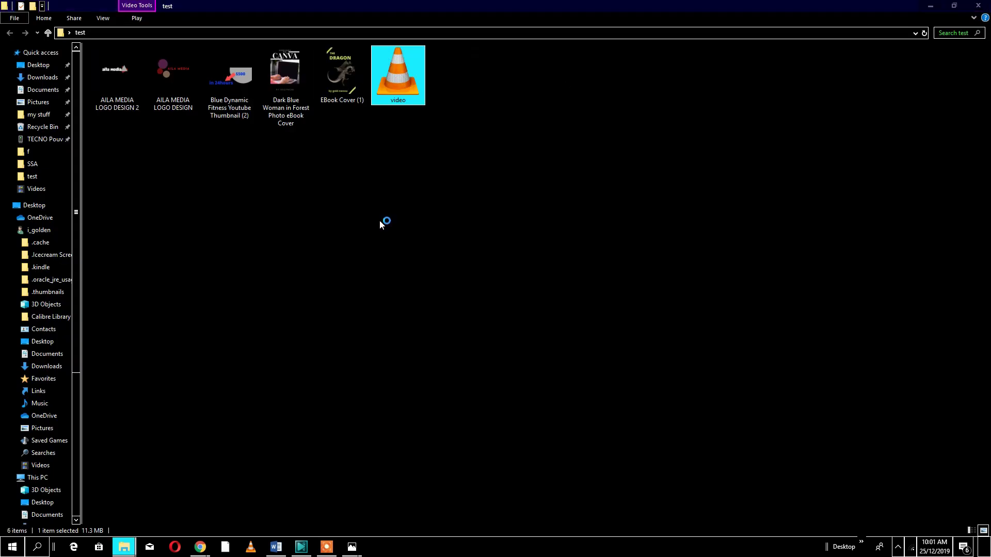
key(XF86AudioRaiseVolume)
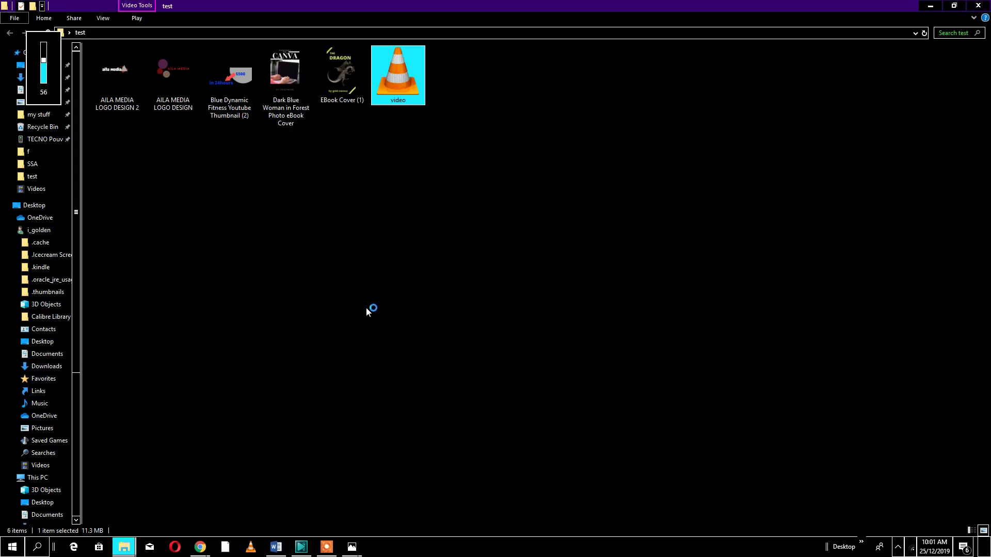
key(XF86AudioRaiseVolume)
key(XF86AudioRaiseVolume)
key(XF86AudioRaiseVolume)
key(XF86AudioRaiseVolume)
key(XF86AudioRaiseVolume)
key(XF86AudioRaiseVolume)
key(XF86AudioRaiseVolume)
key(XF86AudioRaiseVolume)
key(XF86AudioRaiseVolume)
key(XF86AudioRaiseVolume)
key(XF86AudioRaiseVolume)
key(XF86AudioRaiseVolume)
key(XF86AudioRaiseVolume)
key(XF86AudioRaiseVolume)
key(XF86AudioRaiseVolume)
key(XF86AudioRaiseVolume)
key(XF86AudioRaiseVolume)
key(XF86AudioRaiseVolume)
key(XF86AudioRaiseVolume)
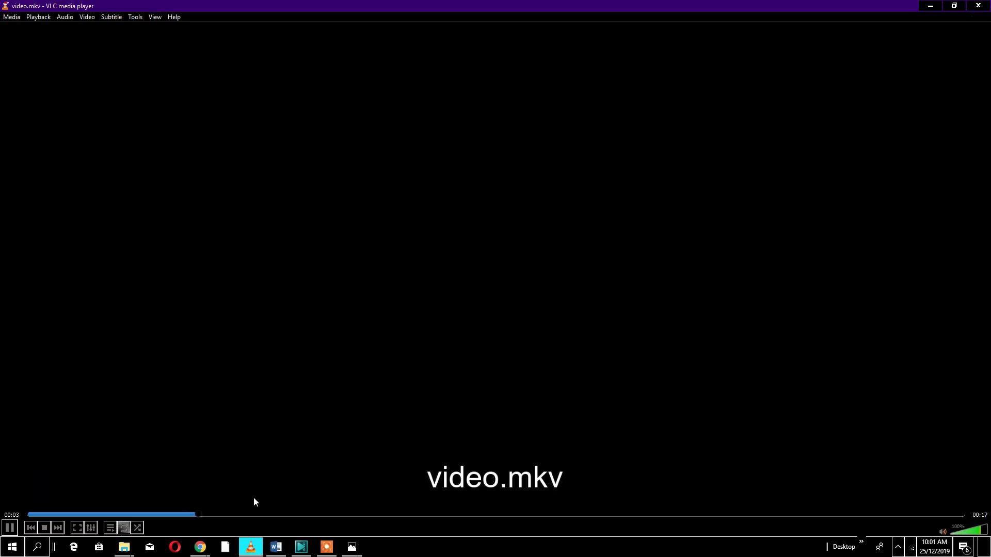
key(space)
click(977, 5)
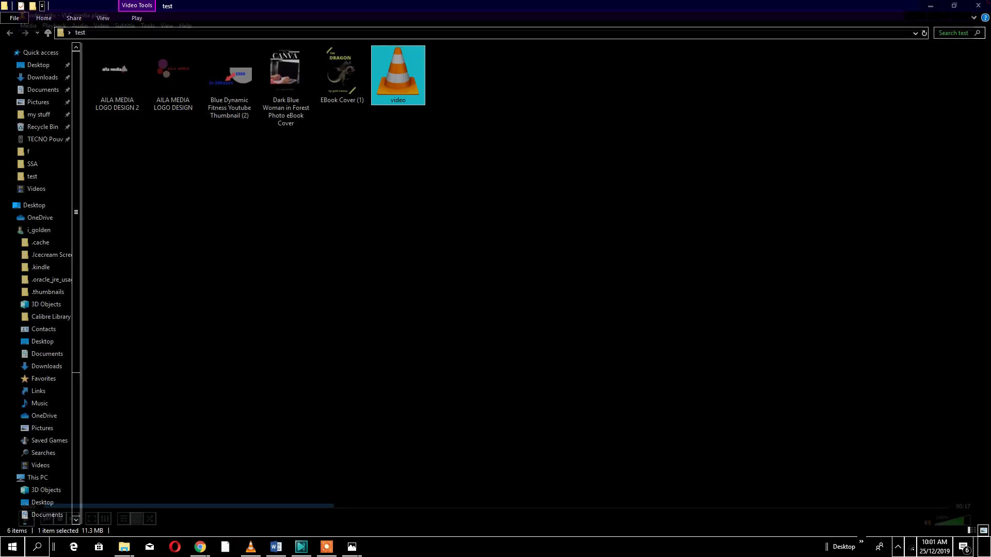
Check the video's Open with options, then reopen video.mkv in VLC and bring it forward.
right_click(403, 83)
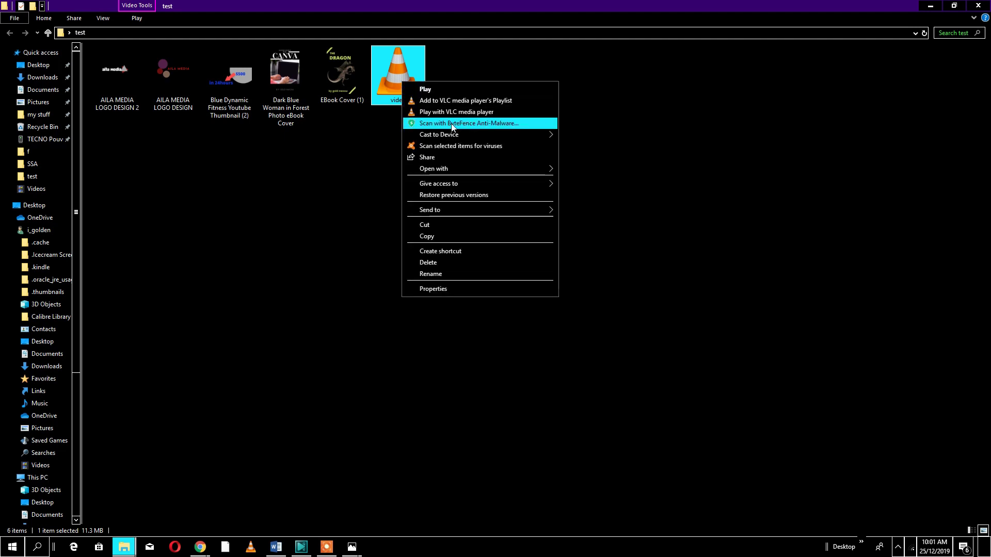
click(551, 171)
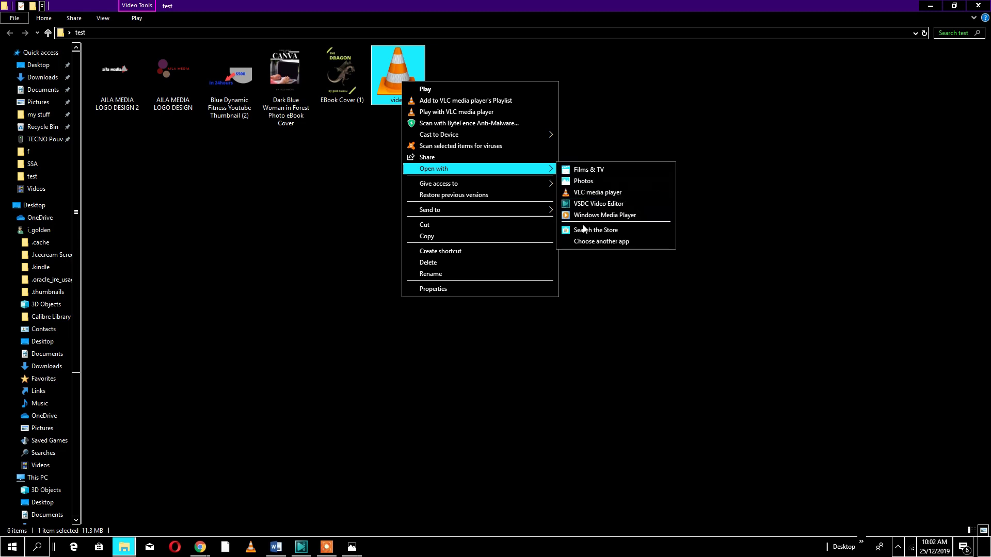
click(583, 258)
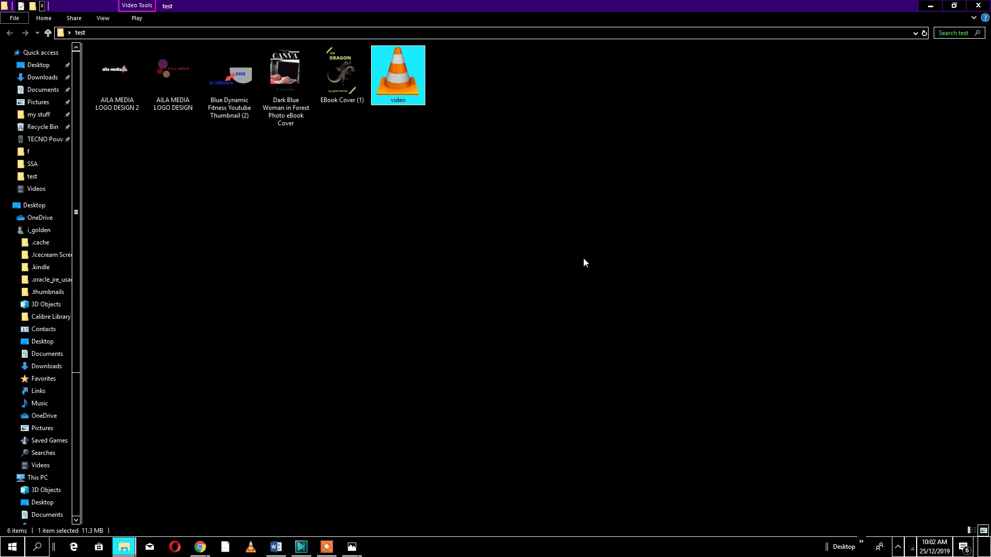
double_click(404, 84)
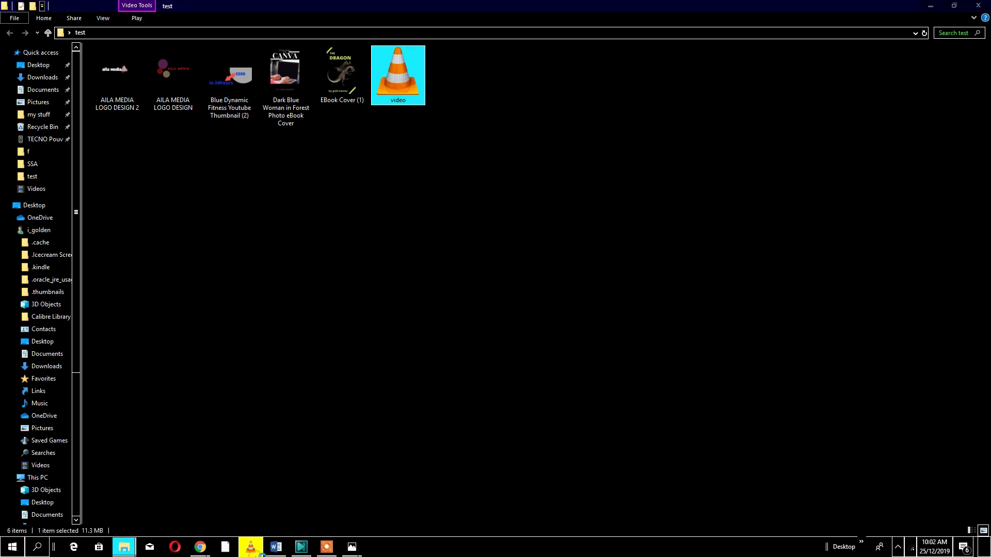
key(XF86AudioMute)
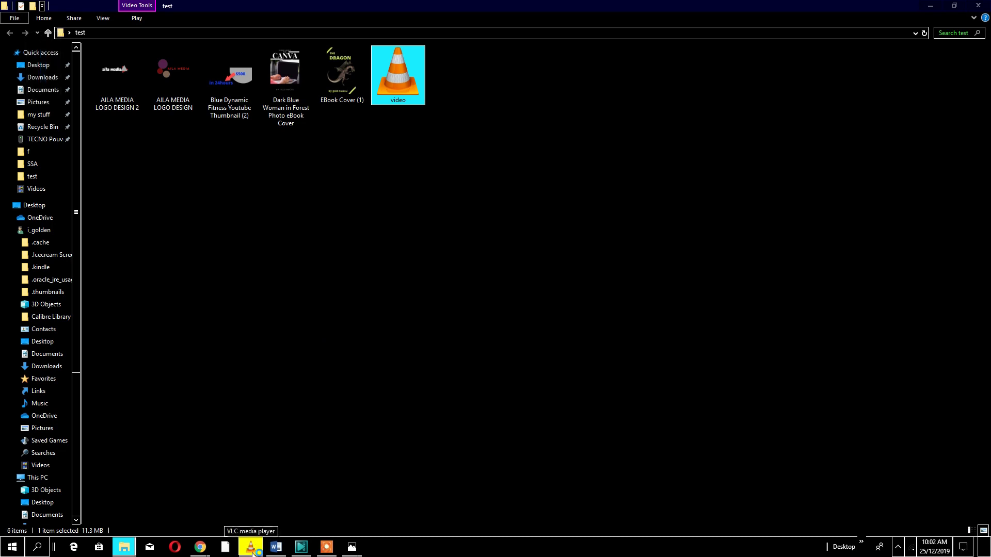
mouse_move(252, 552)
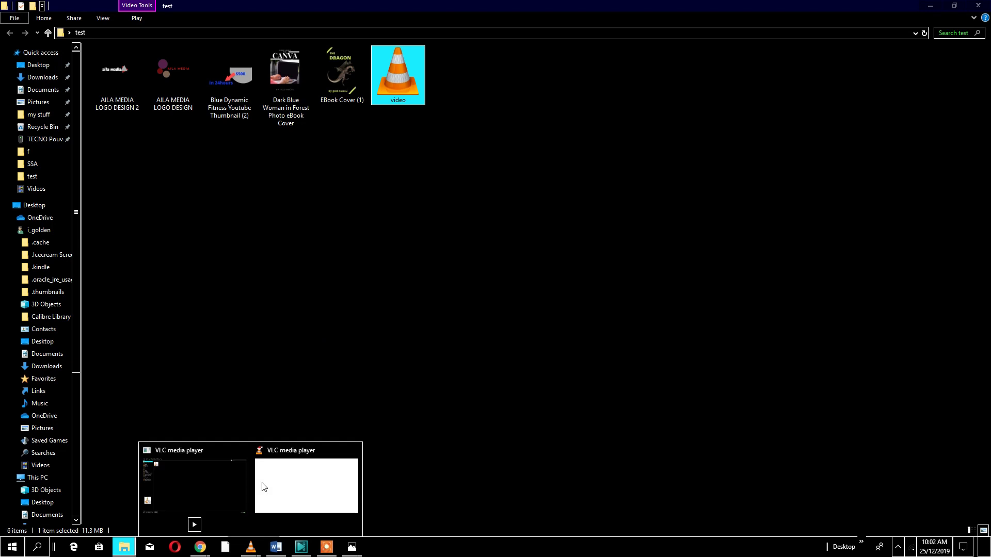
click(221, 479)
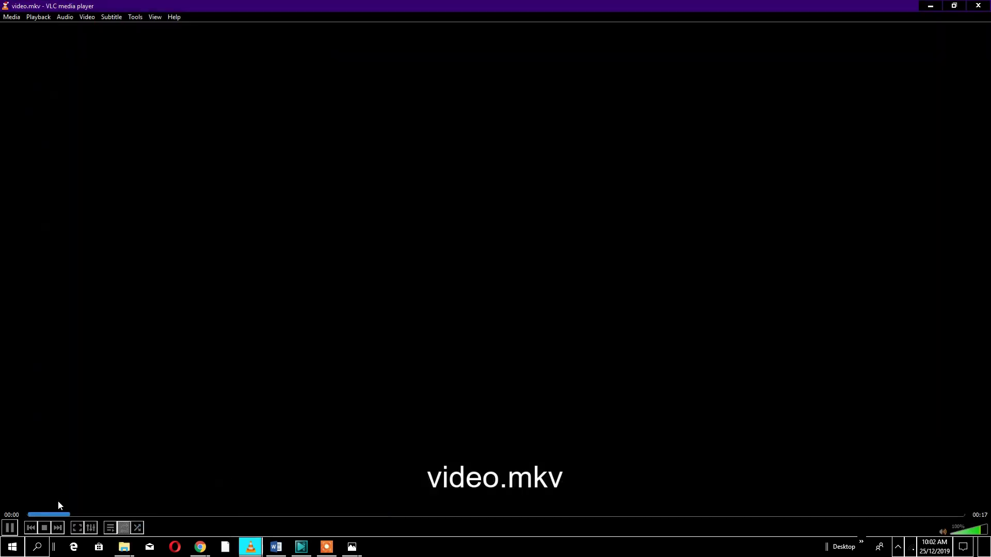
Replay the AILA MEDIA intro video.mkv from the beginning, pausing once, then close VLC.
click(29, 514)
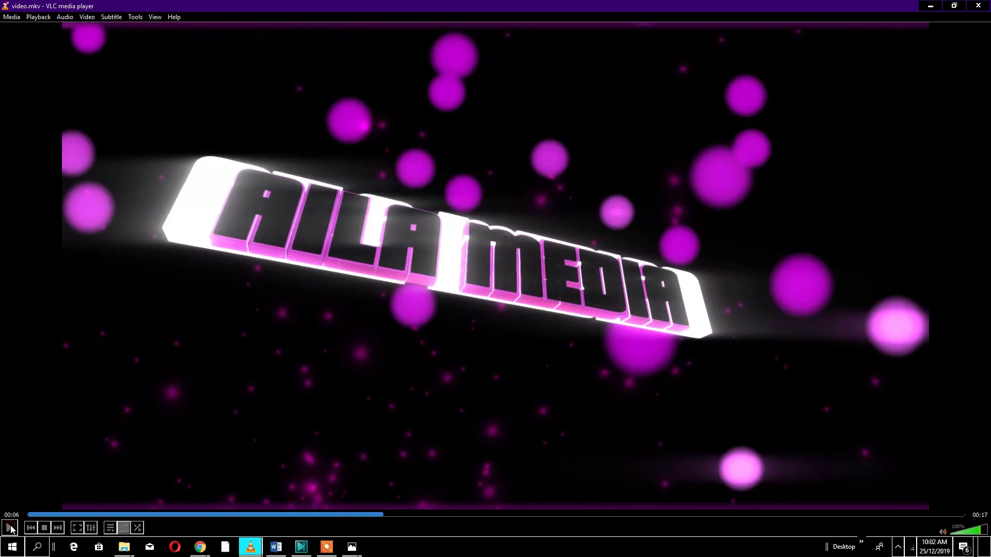
click(11, 529)
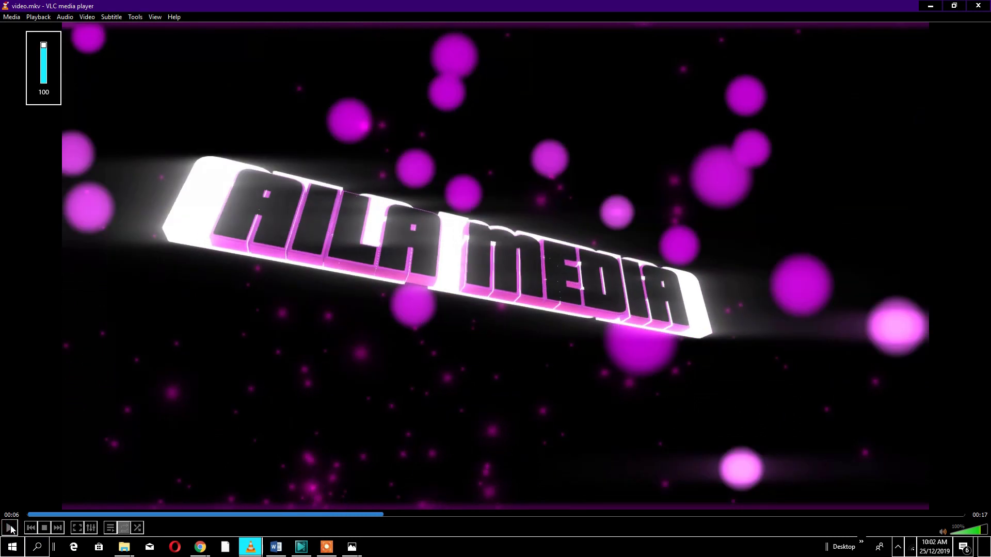
click(11, 529)
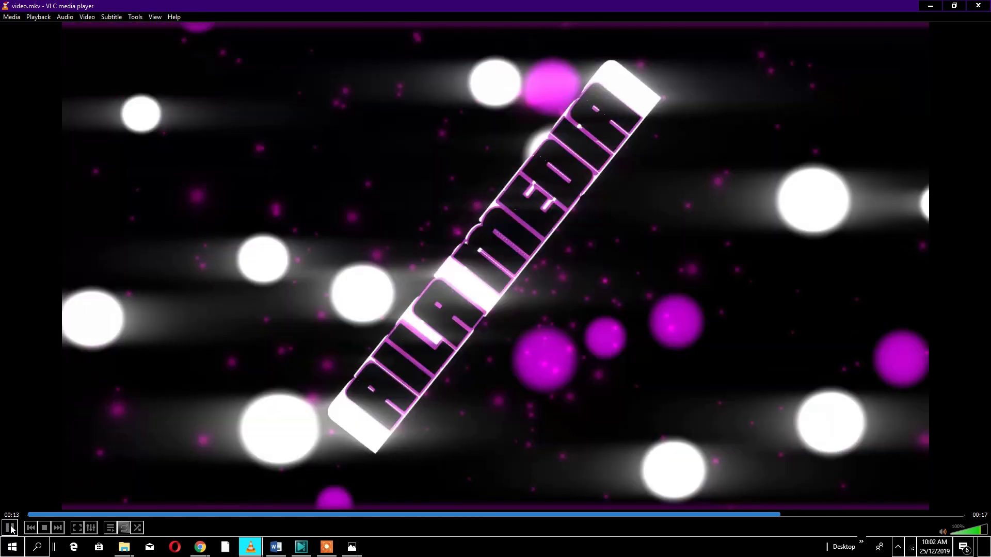
scroll(244, 361, up, 2)
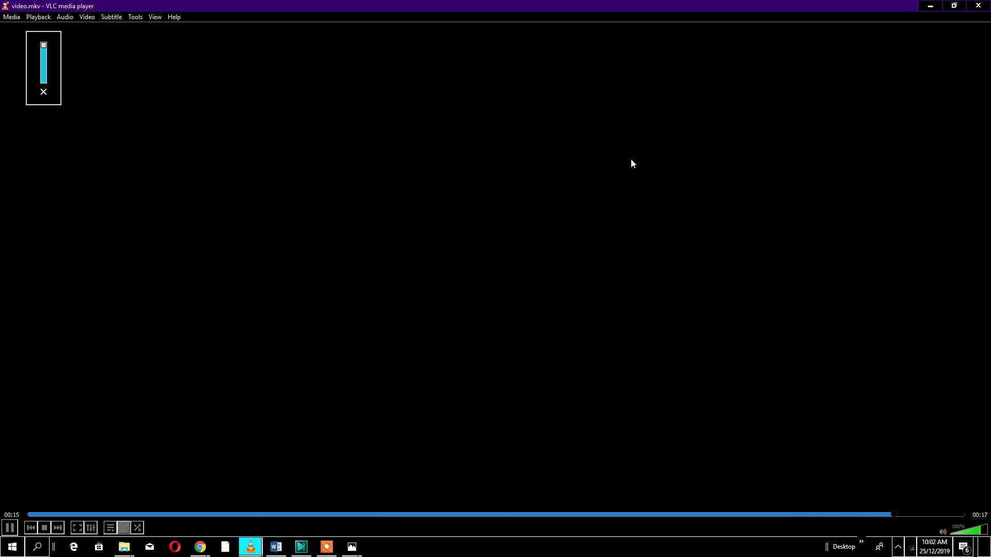
click(977, 5)
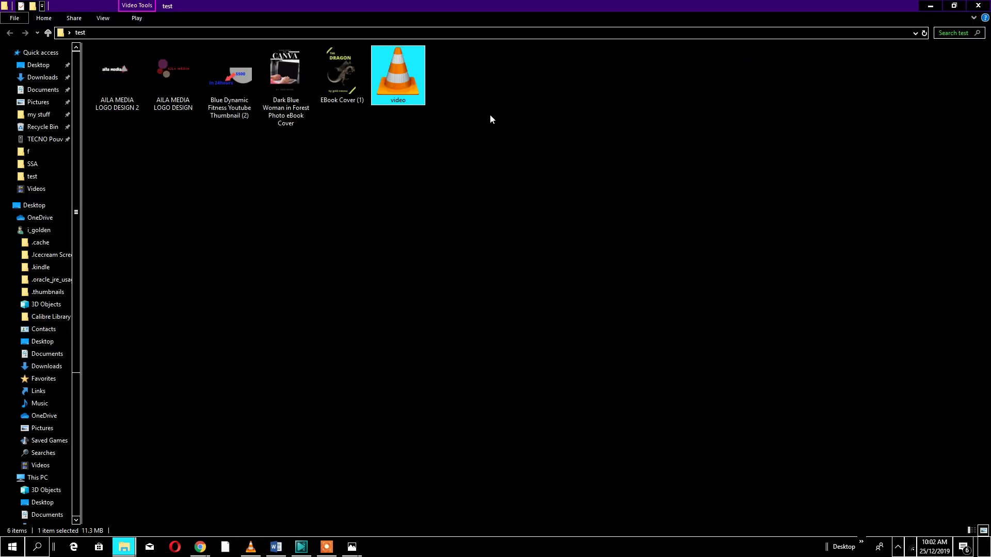
Minimize the test folder, return to Chrome's Canva eBook window, and switch to the Fiverr search results tab.
click(930, 6)
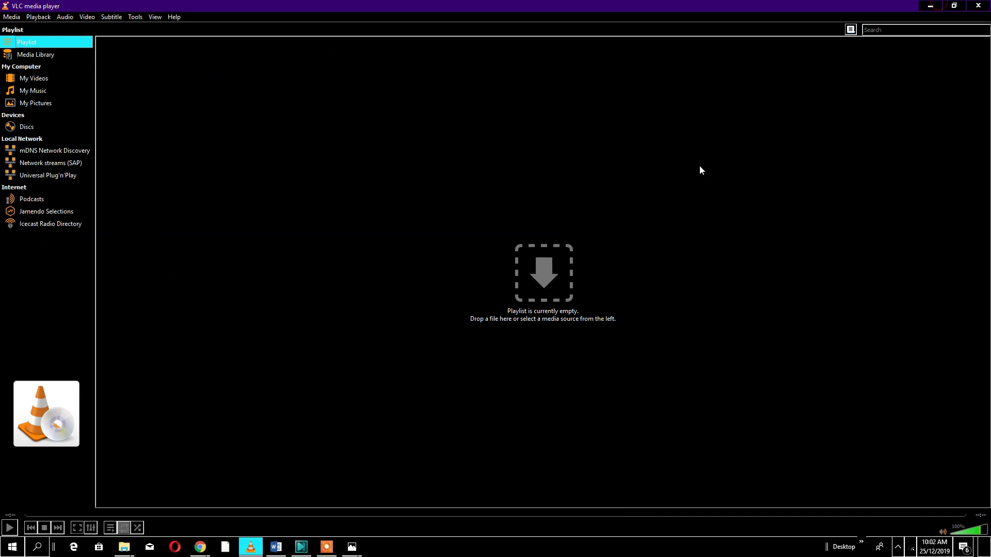
click(207, 549)
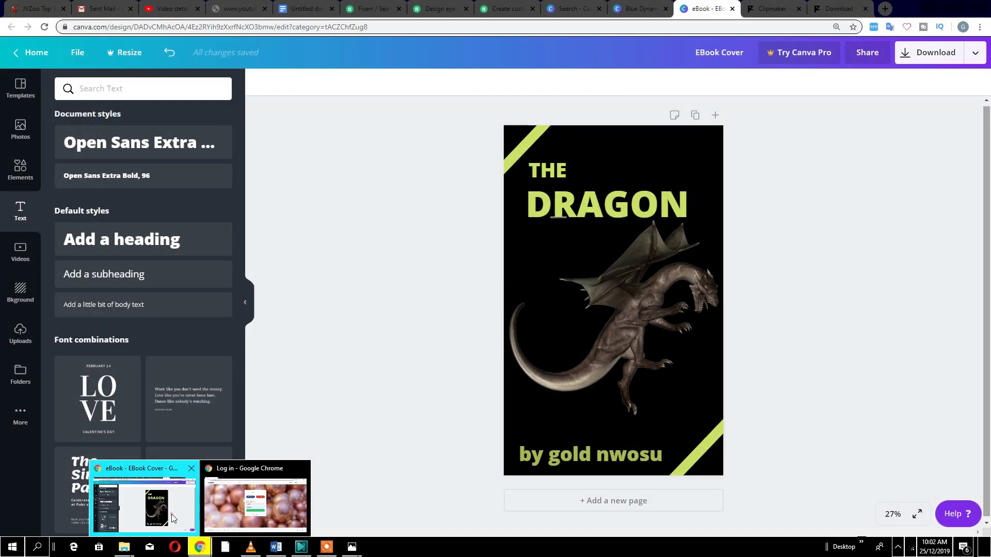
click(171, 514)
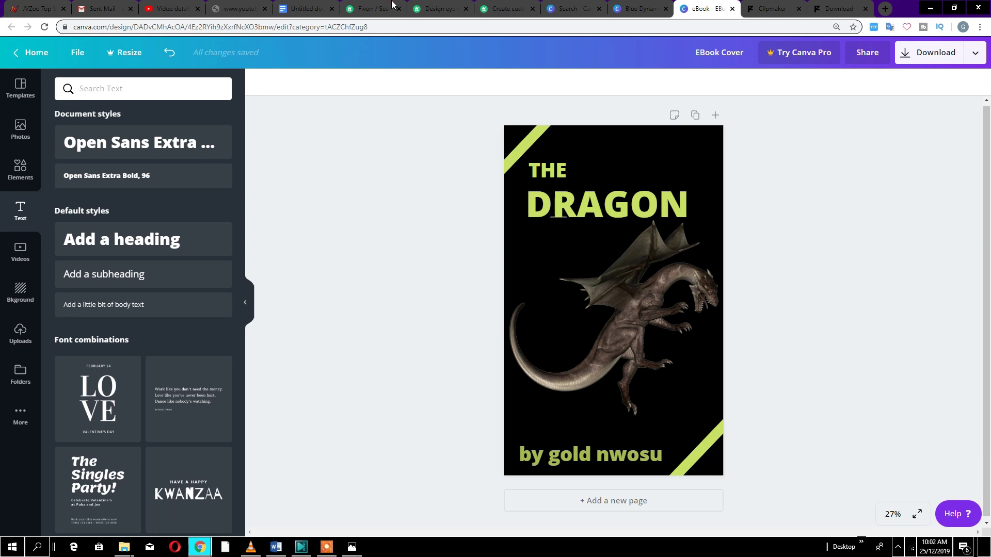
click(360, 12)
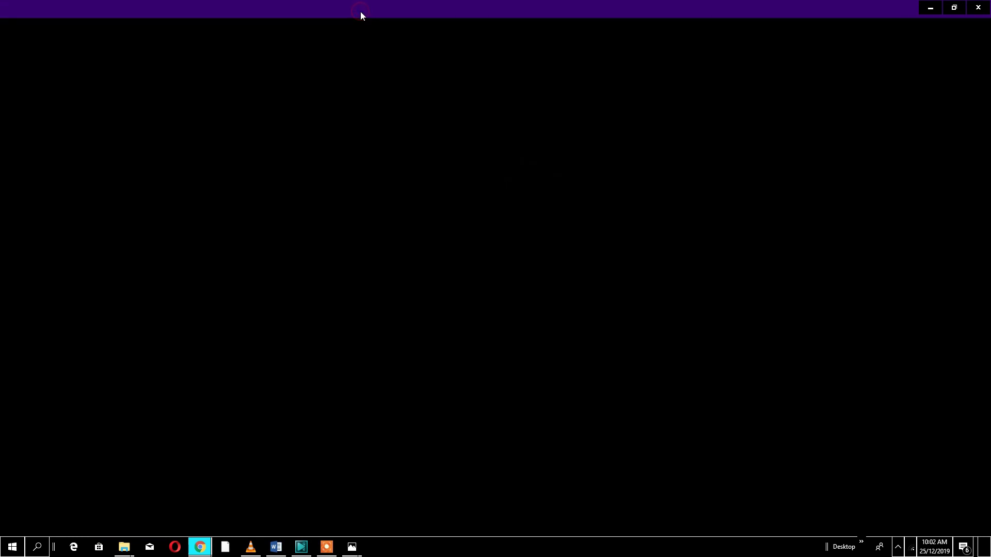